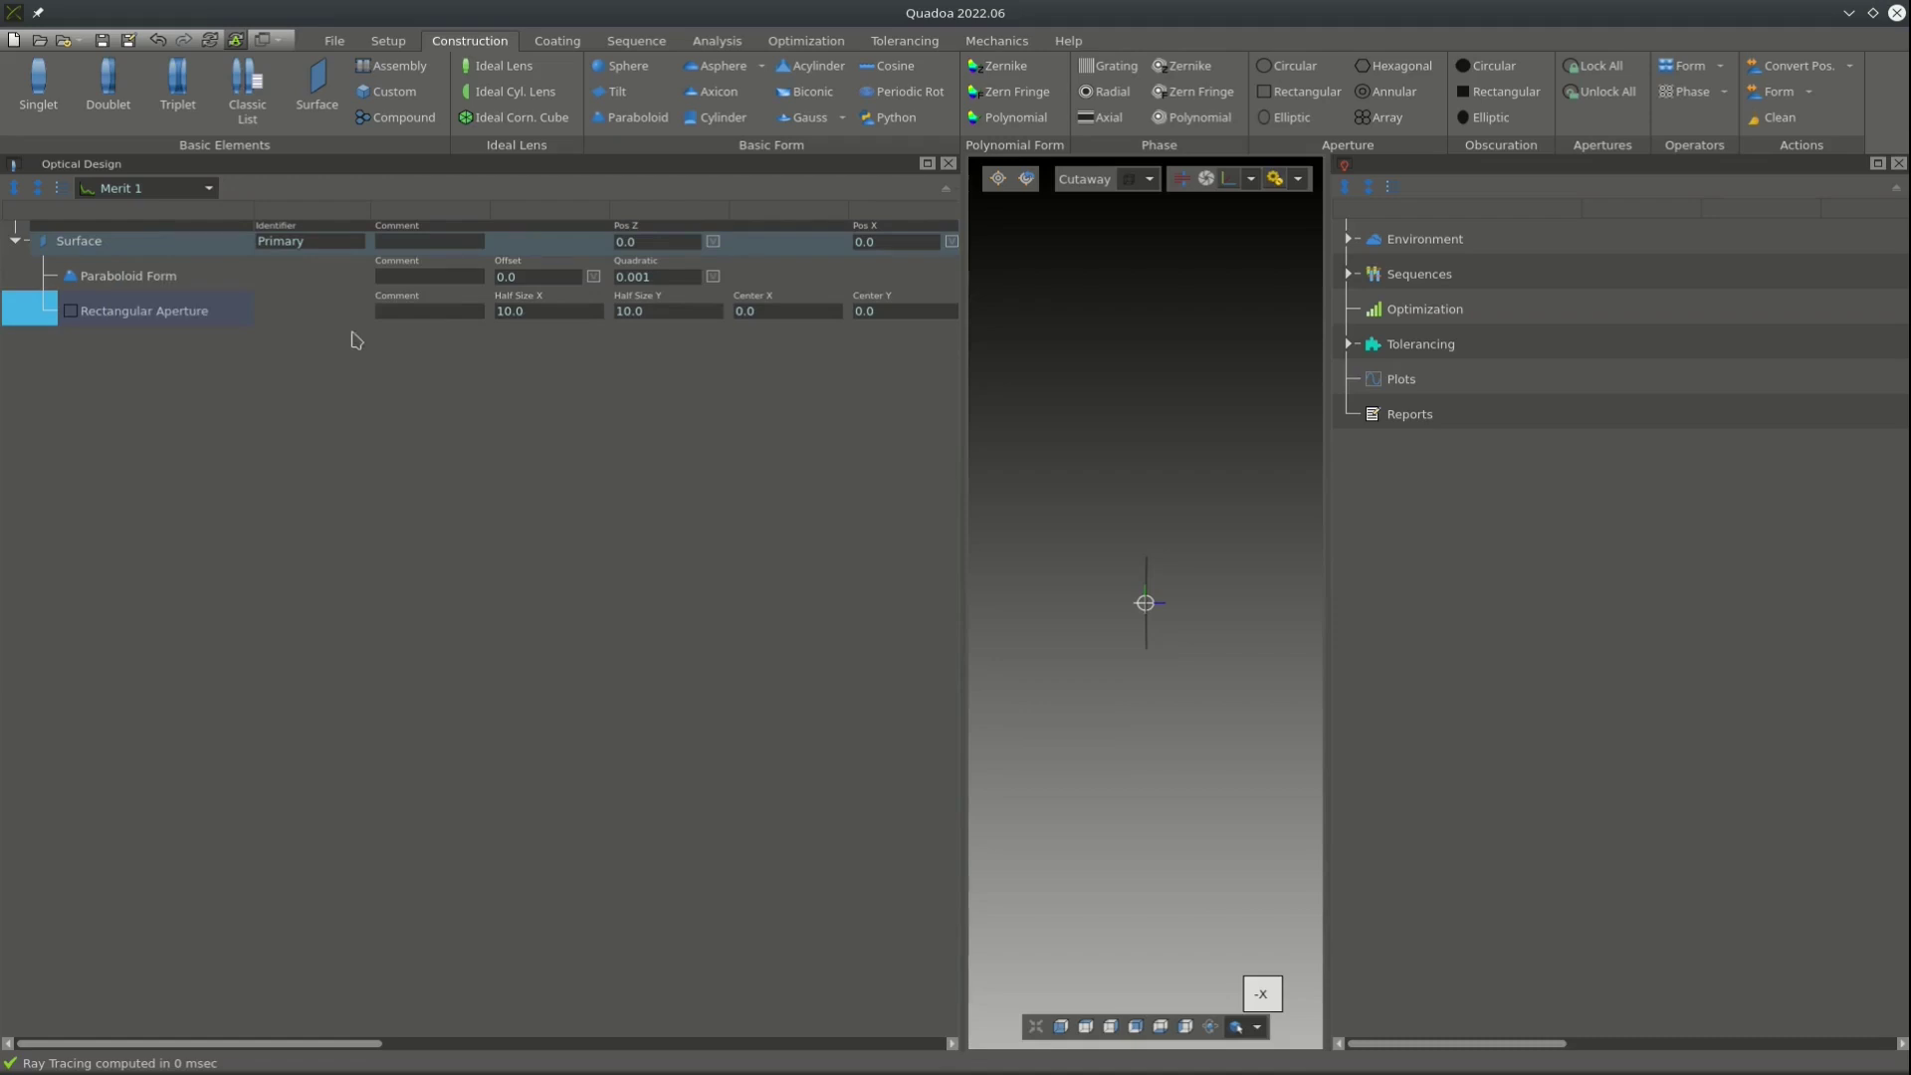
Show the Multiconfig Lookup panel and dock it above the System Setup tree.
click(272, 40)
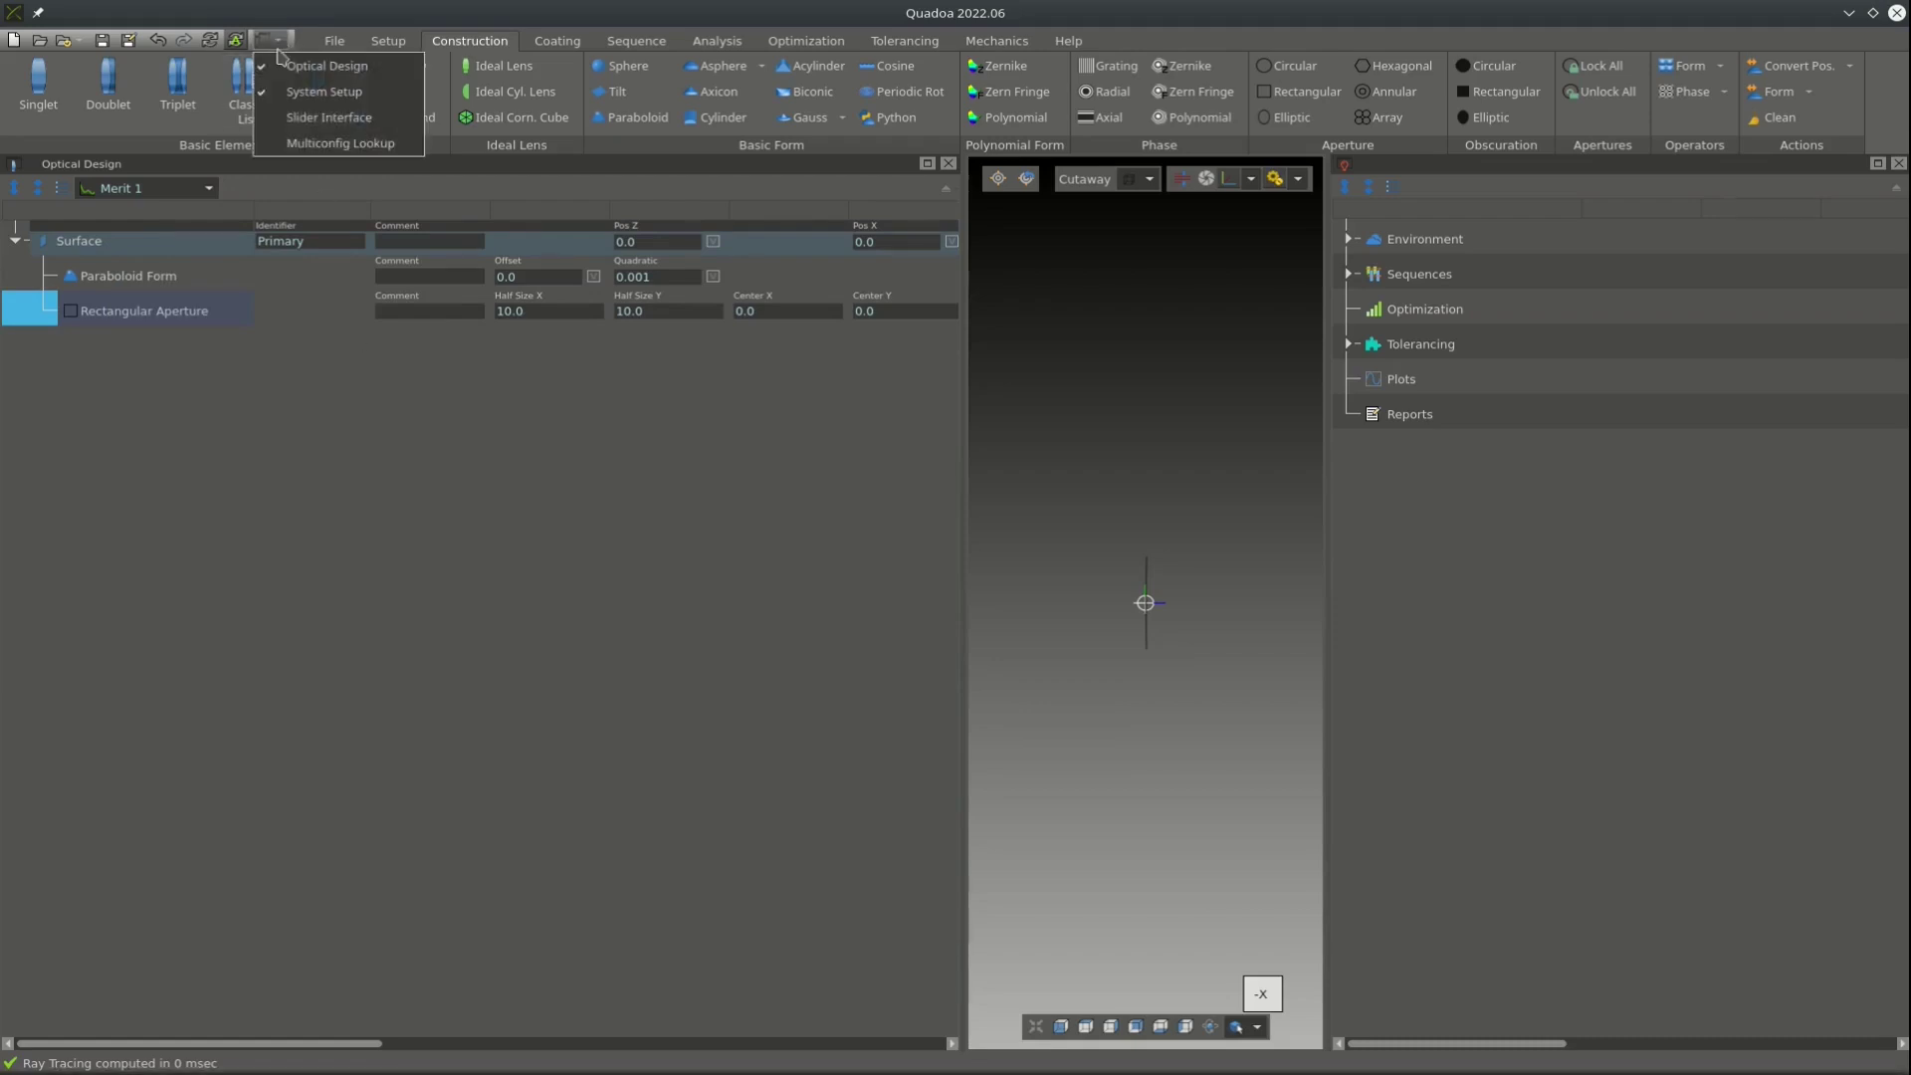
click(339, 144)
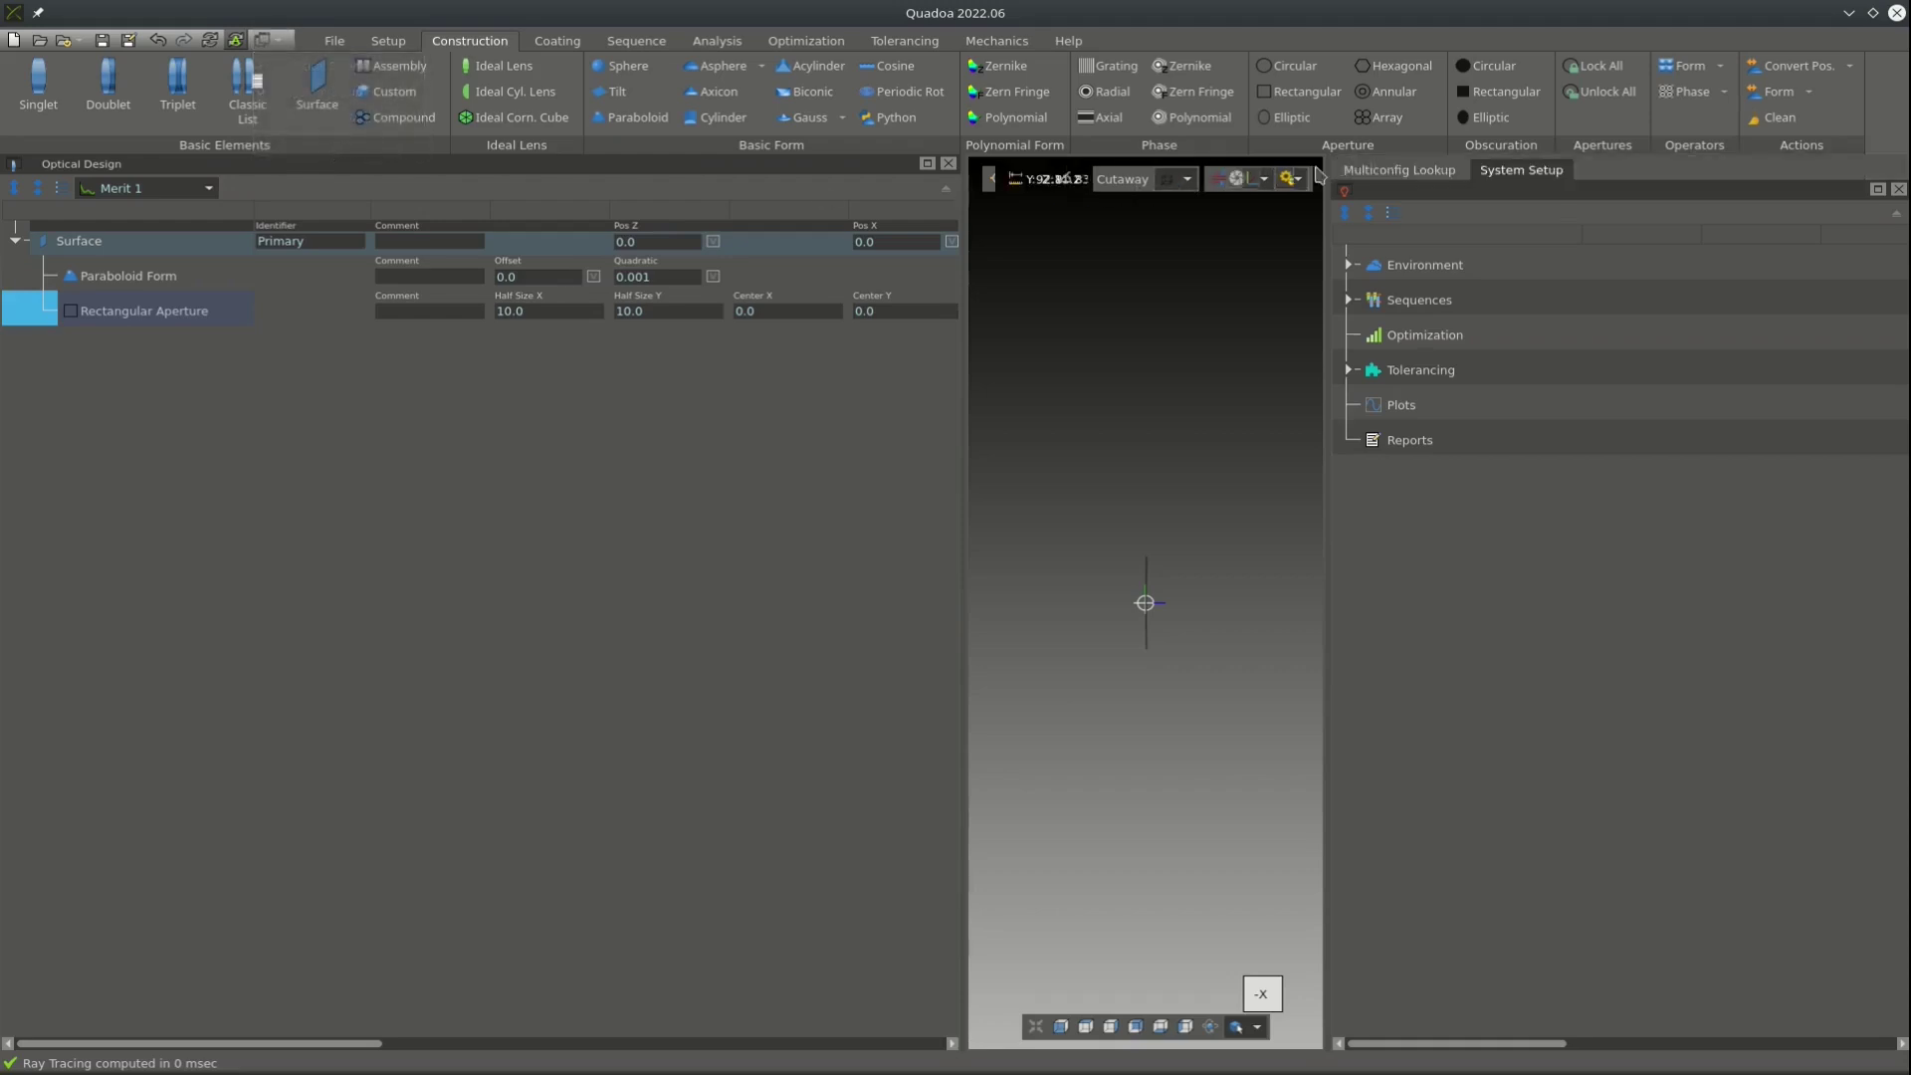
click(1407, 177)
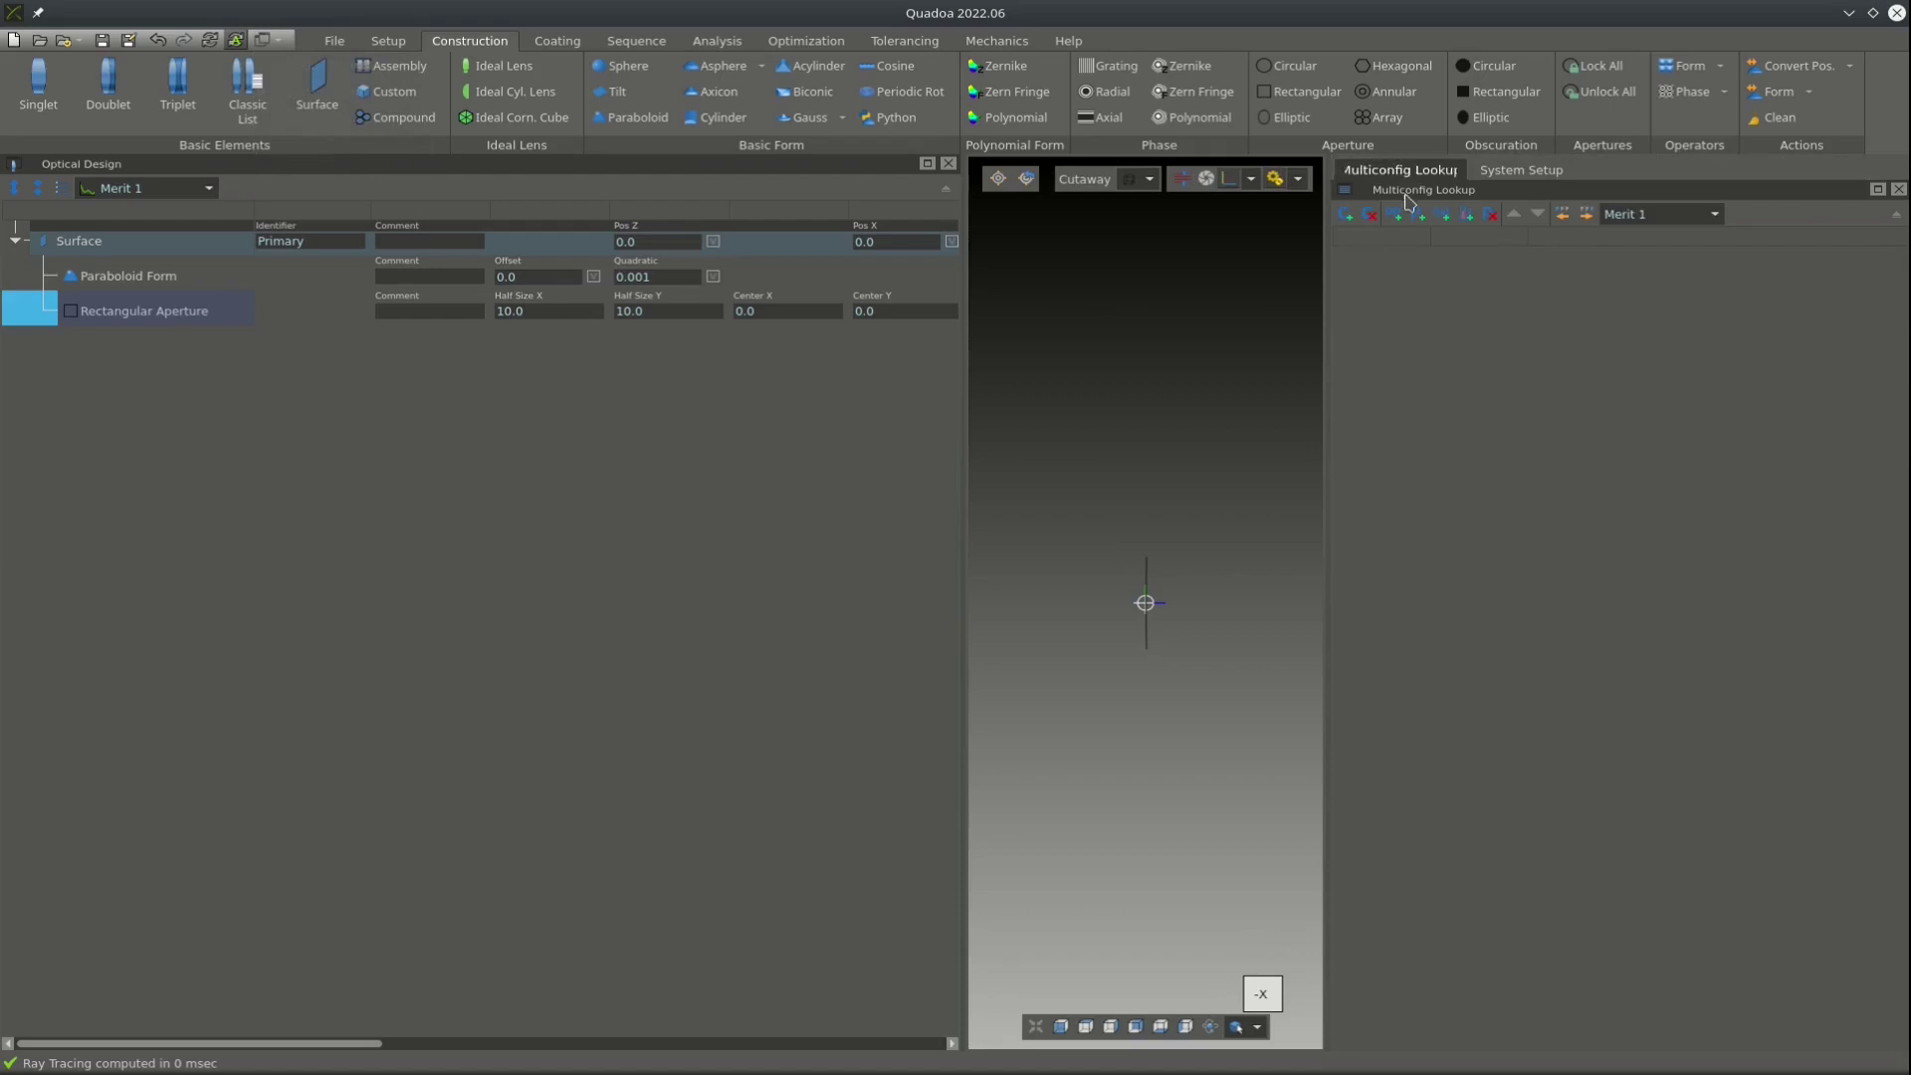
drag(1407, 192, 1460, 572)
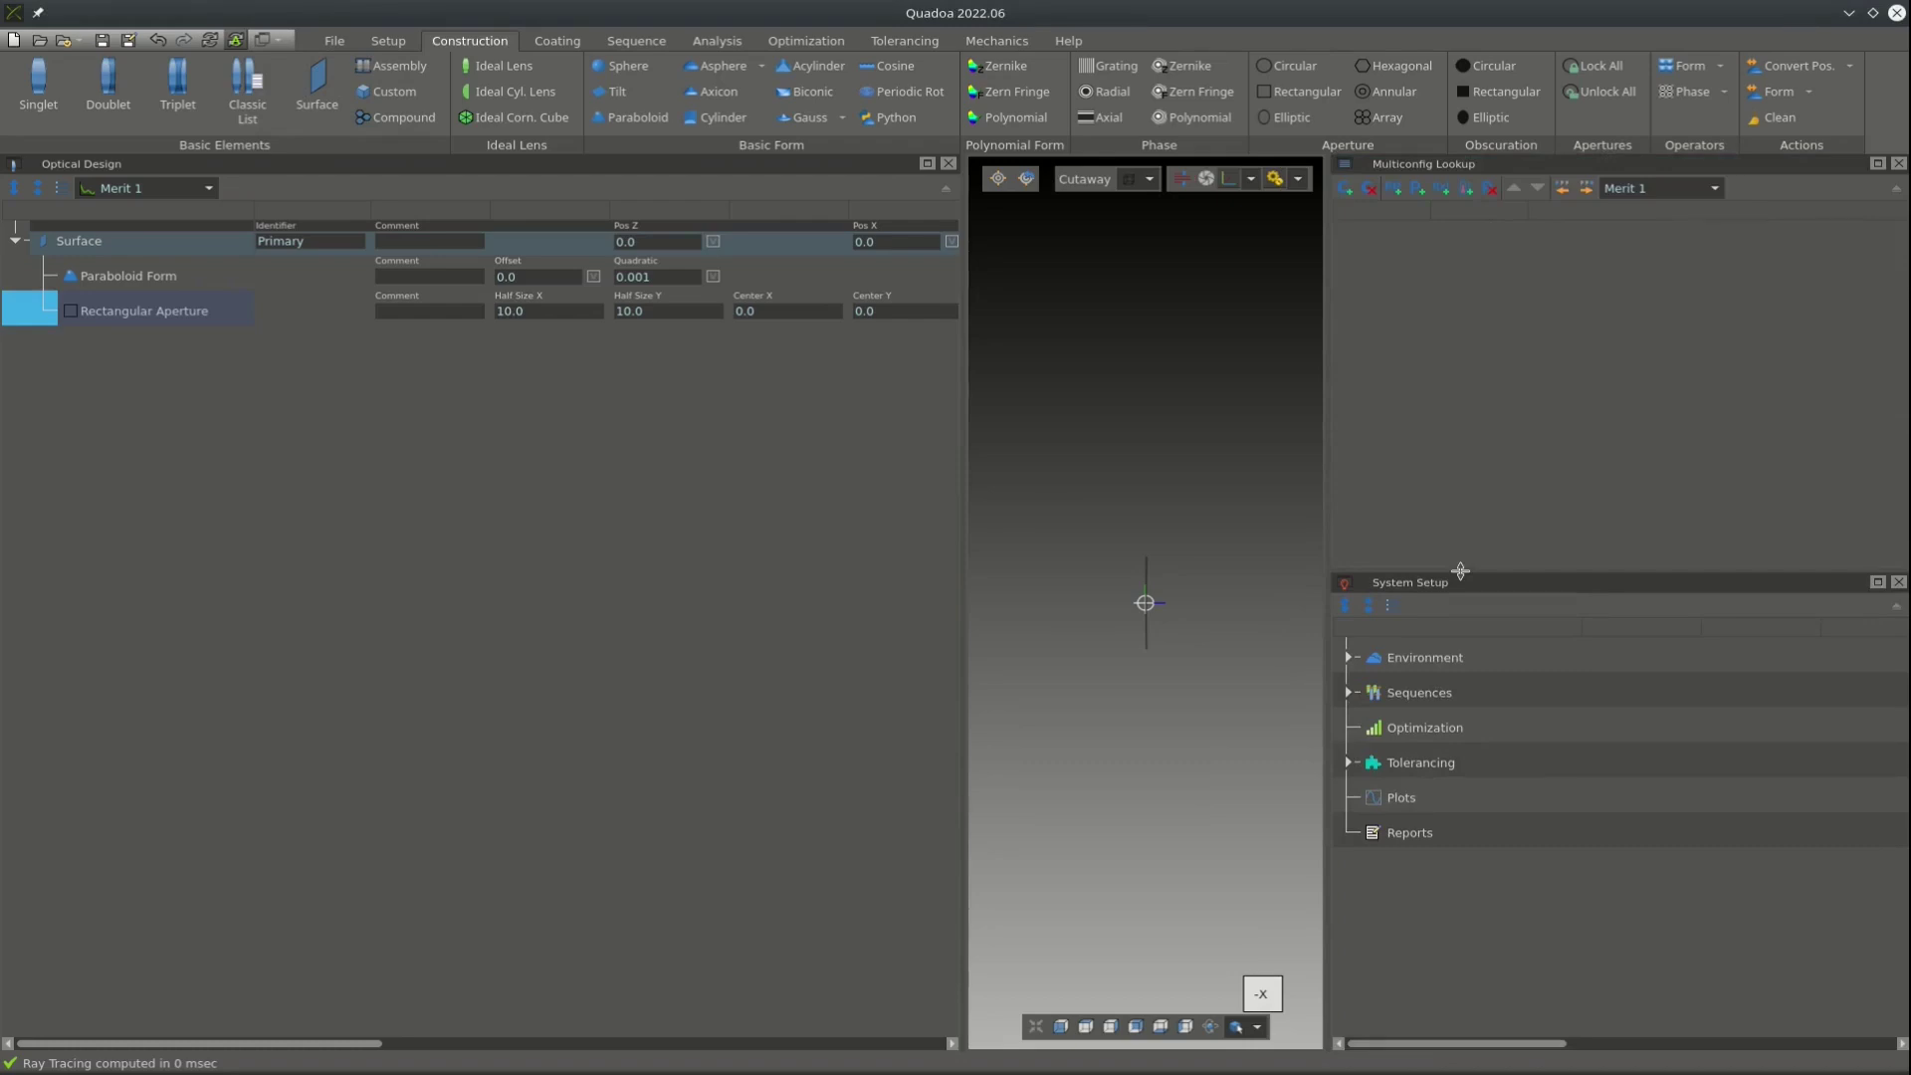
Add a multiconfig parameter named p_ap_x with value 45.0.
click(1417, 188)
double_click(1379, 227)
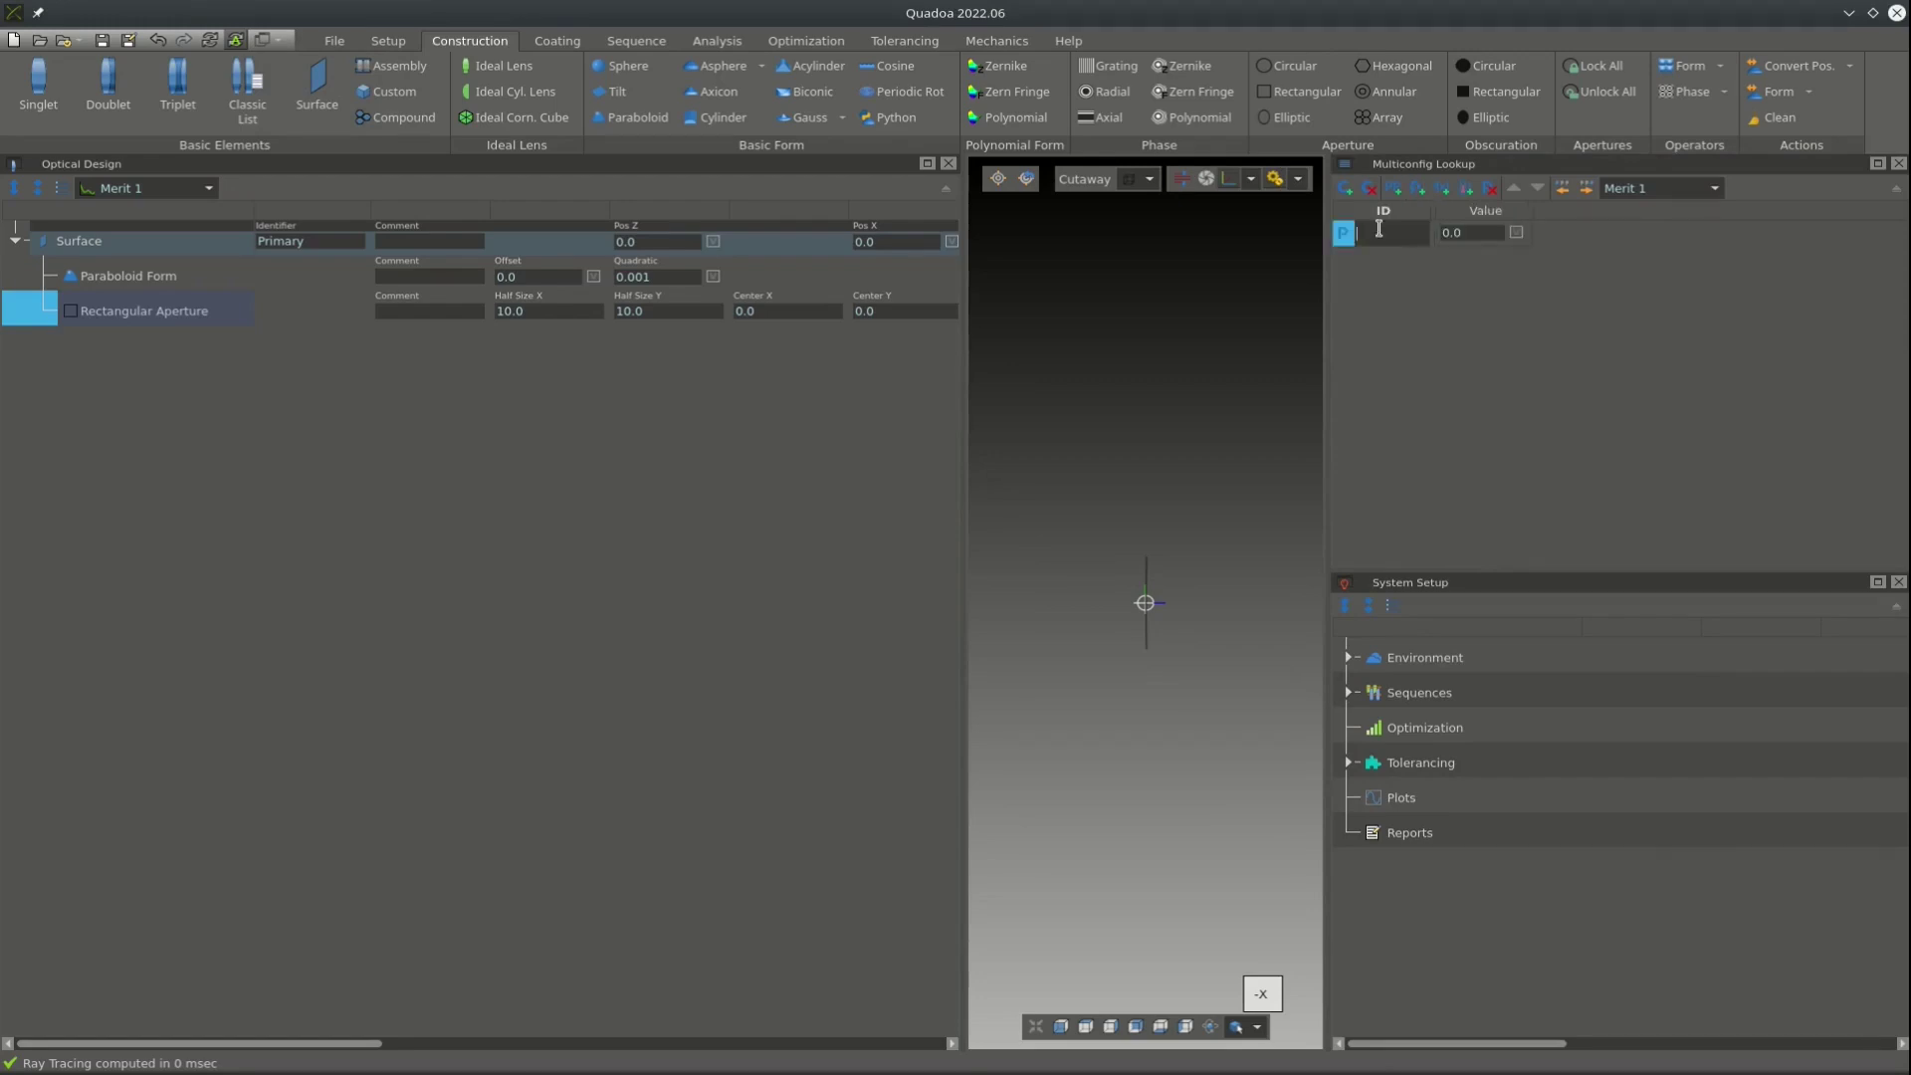
text(p)
text(_a_x)
key(Return)
double_click(1469, 234)
text(45.0)
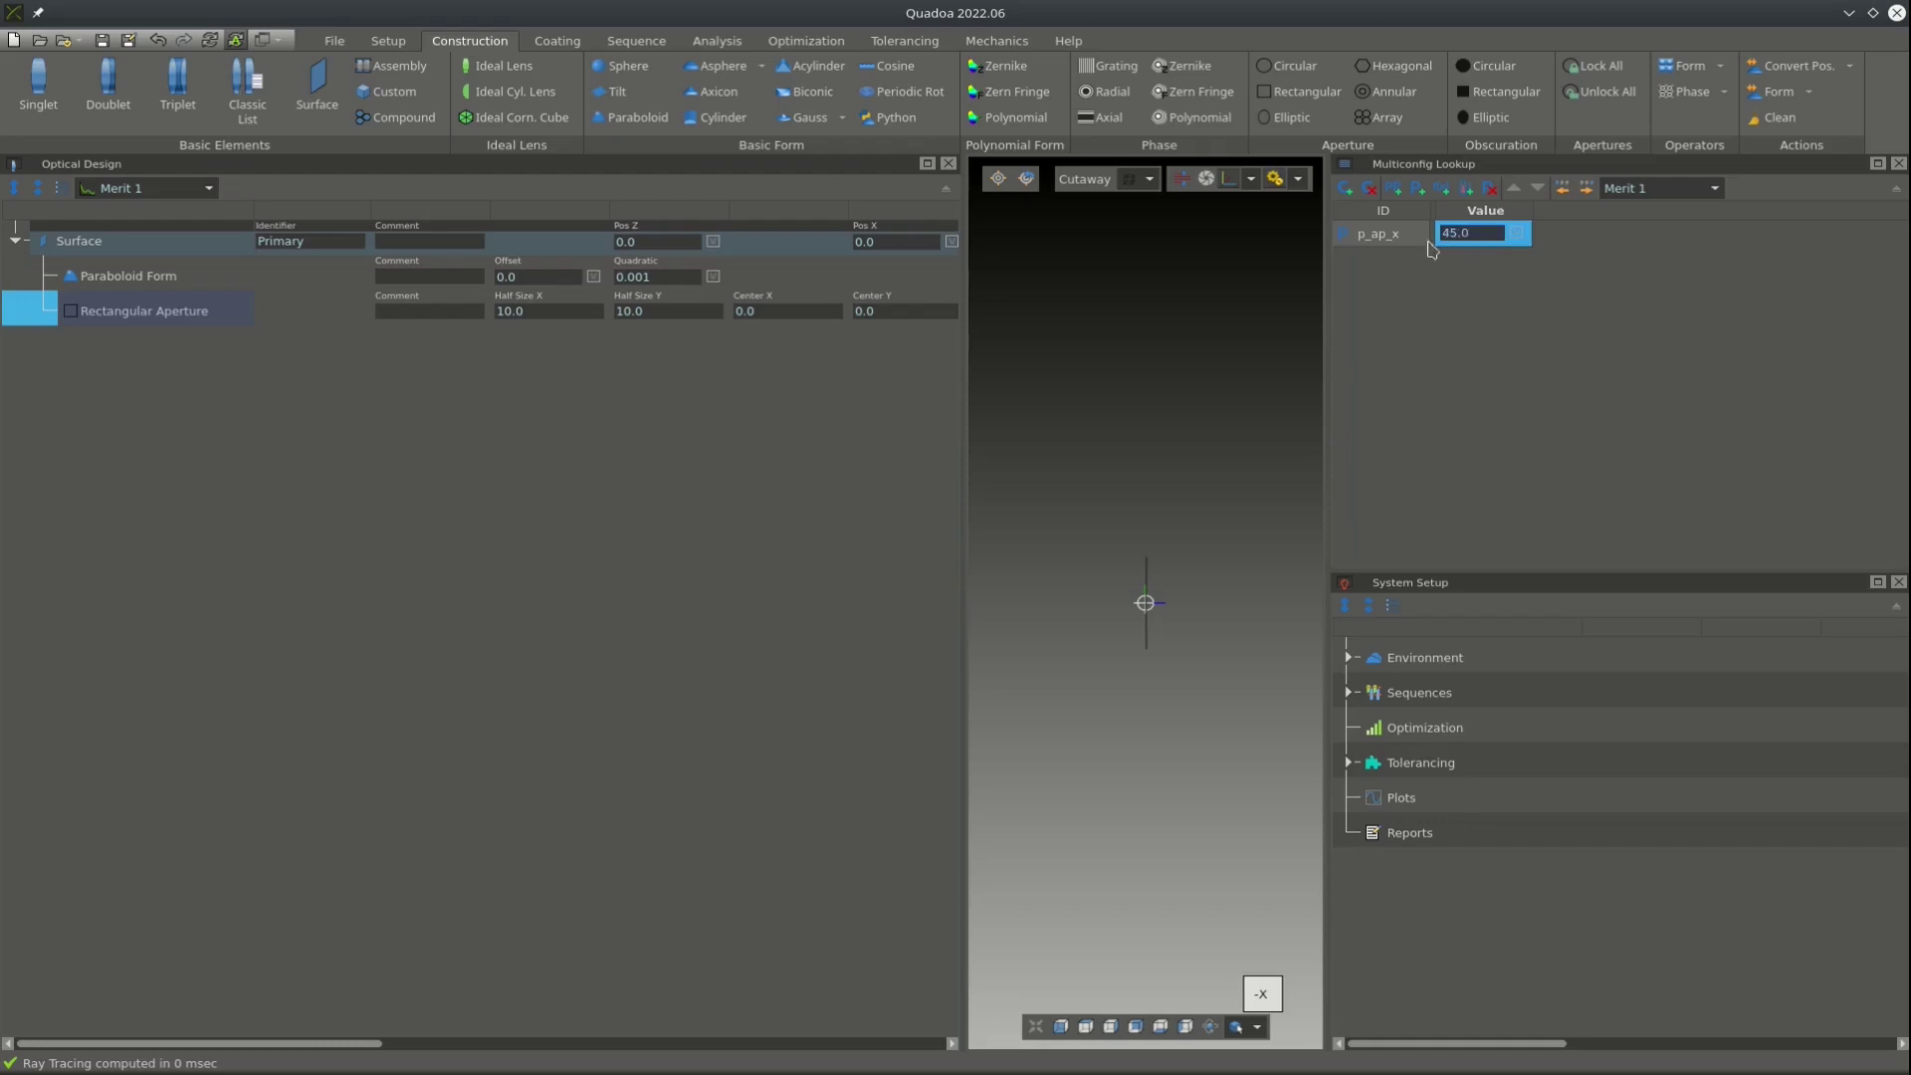
Link the aperture's Half Size X to p_ap_x.
double_click(1408, 244)
key(ctrl+c)
double_click(574, 307)
key(ctrl+v)
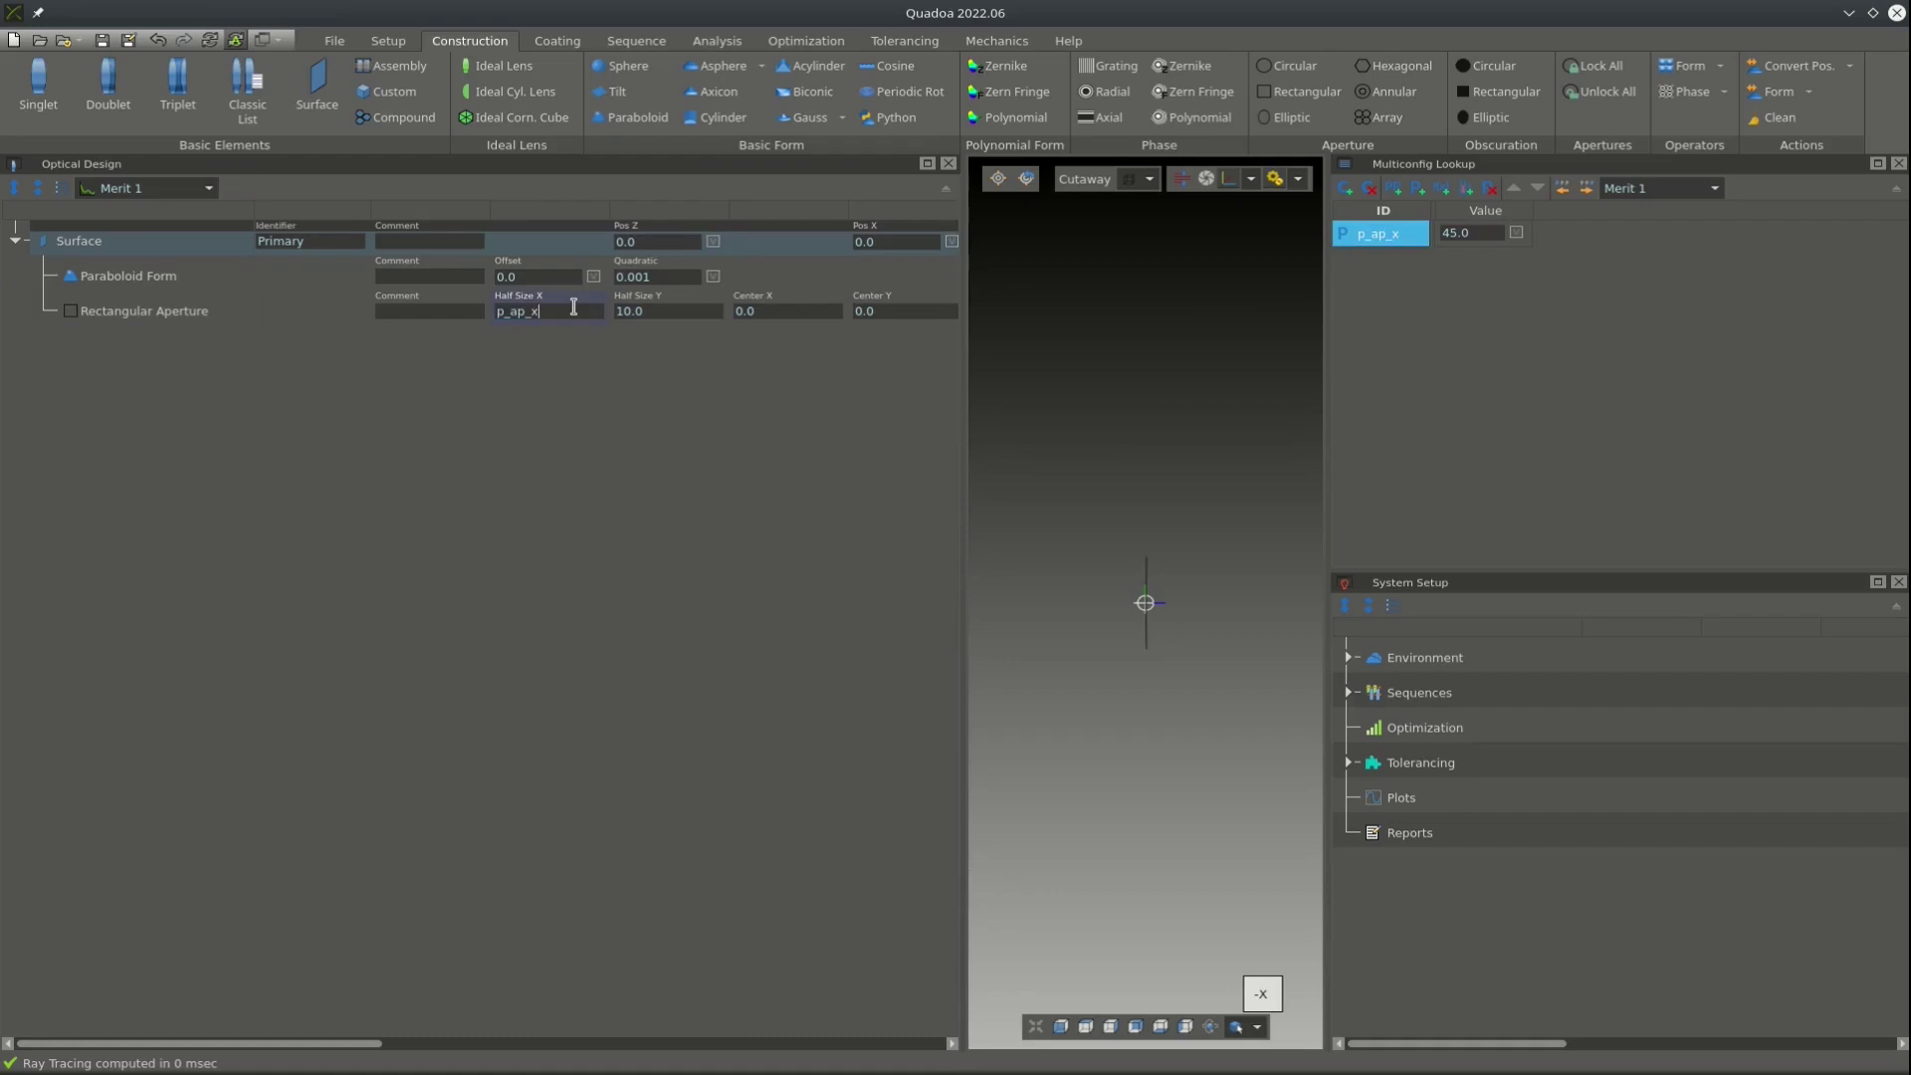
key(Return)
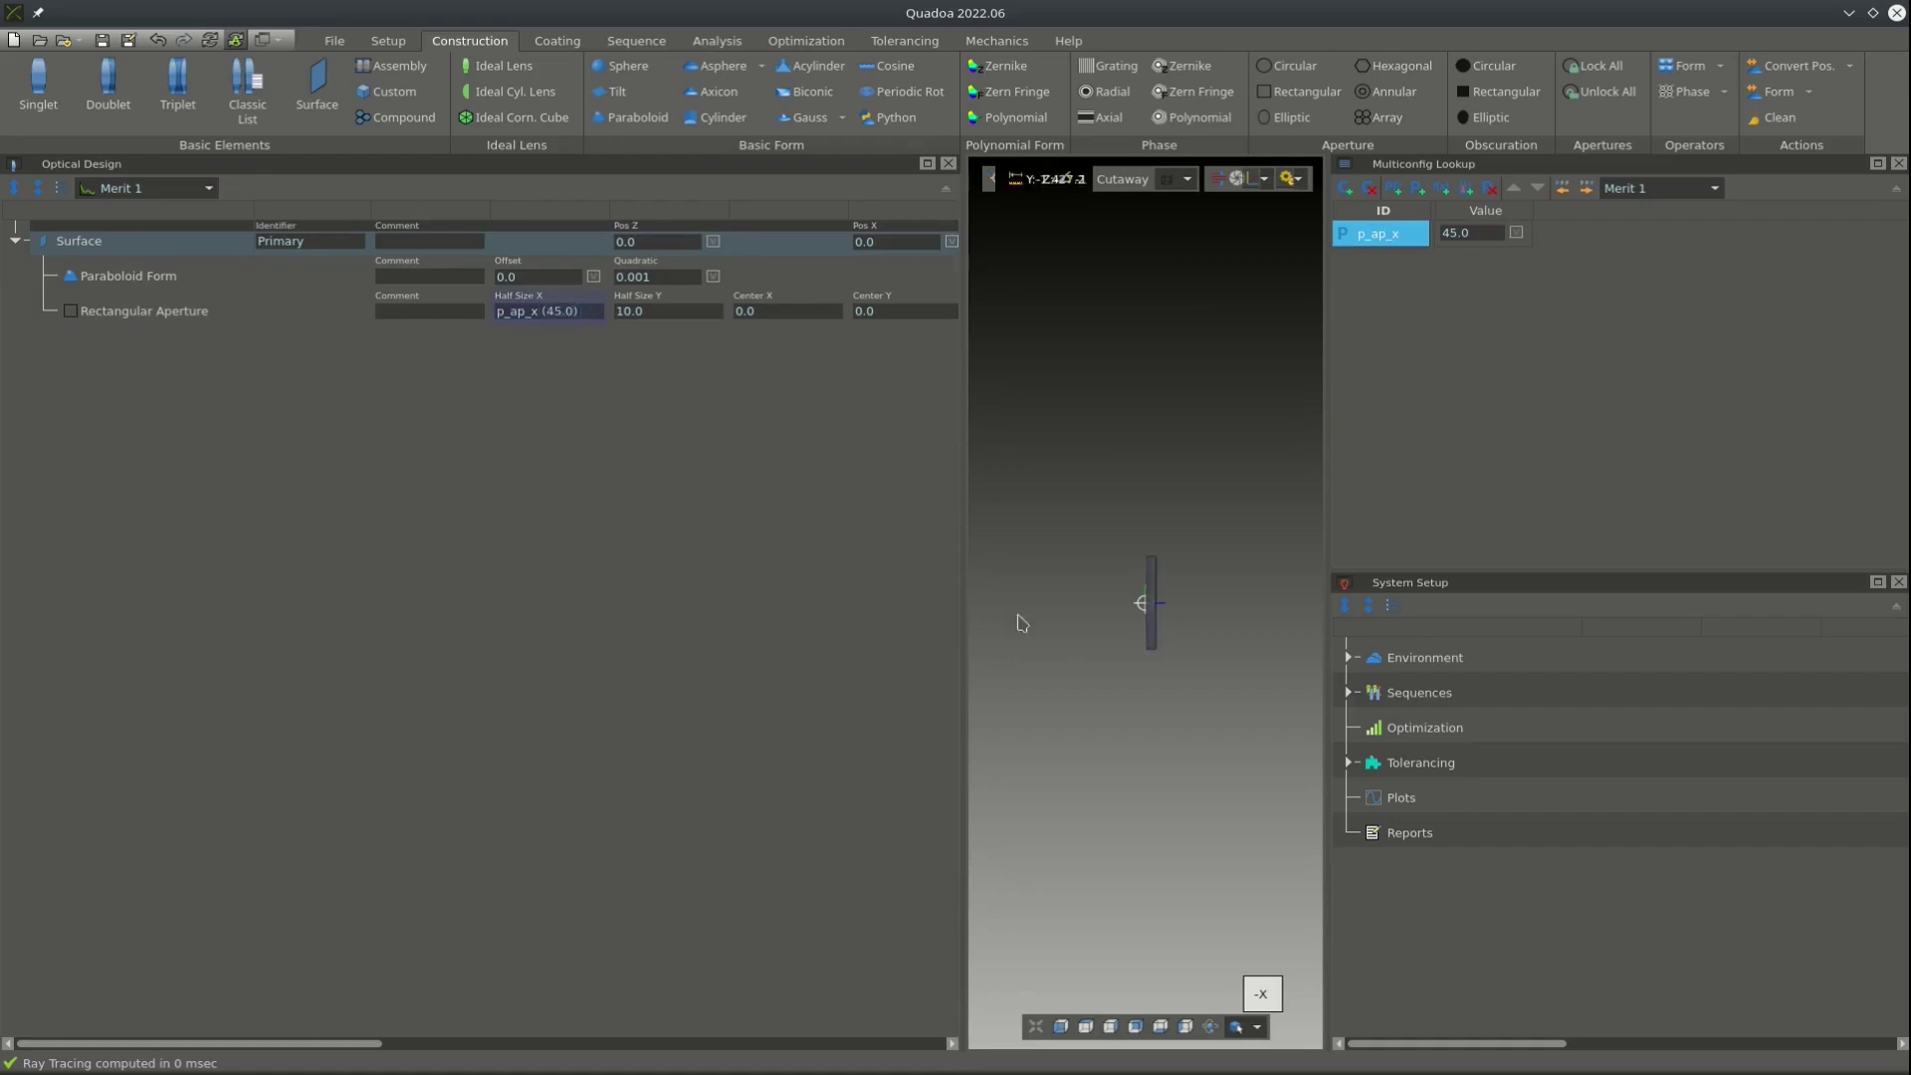
mouse_move(1222, 714)
mouse_down()
mouse_move(1062, 690)
mouse_move(1279, 673)
mouse_move(1002, 695)
mouse_move(1237, 696)
mouse_up()
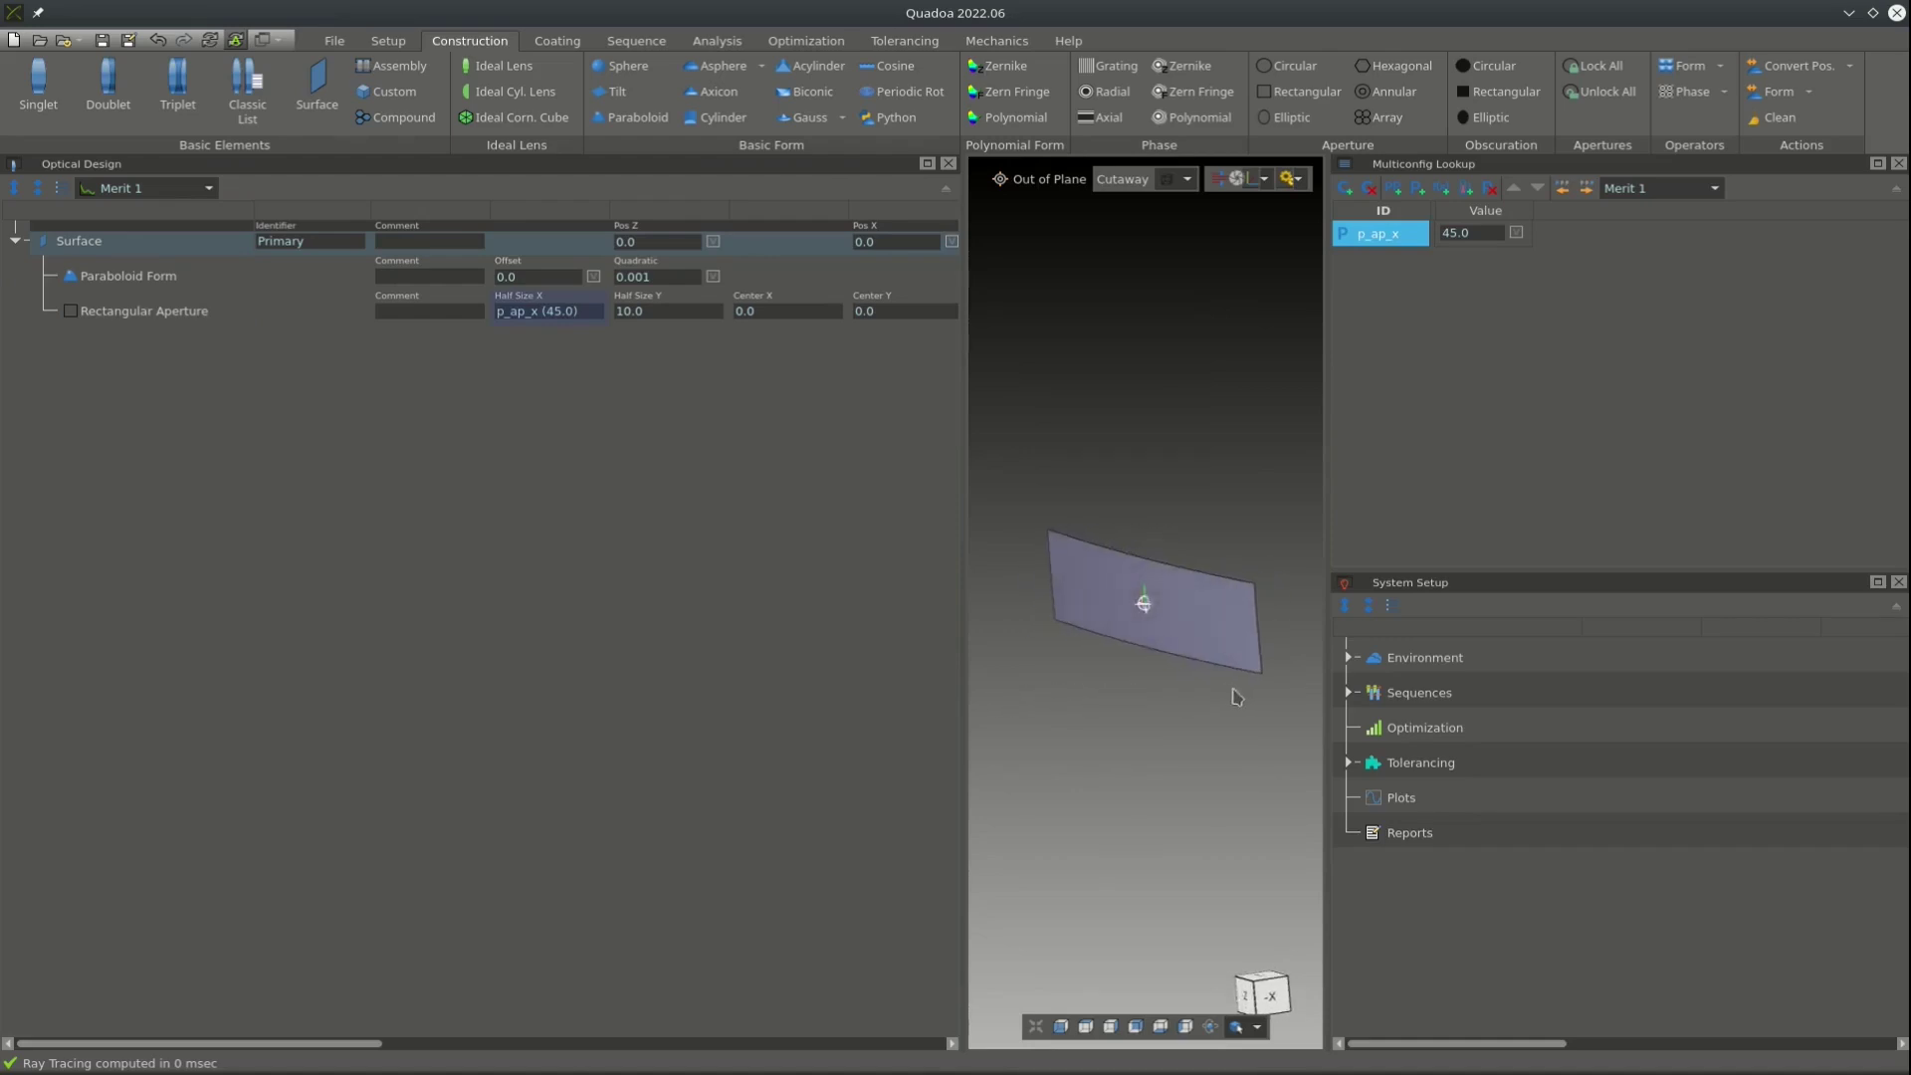
Add a math expression p_ap_y defined as p_ap_x - marg.
click(1442, 189)
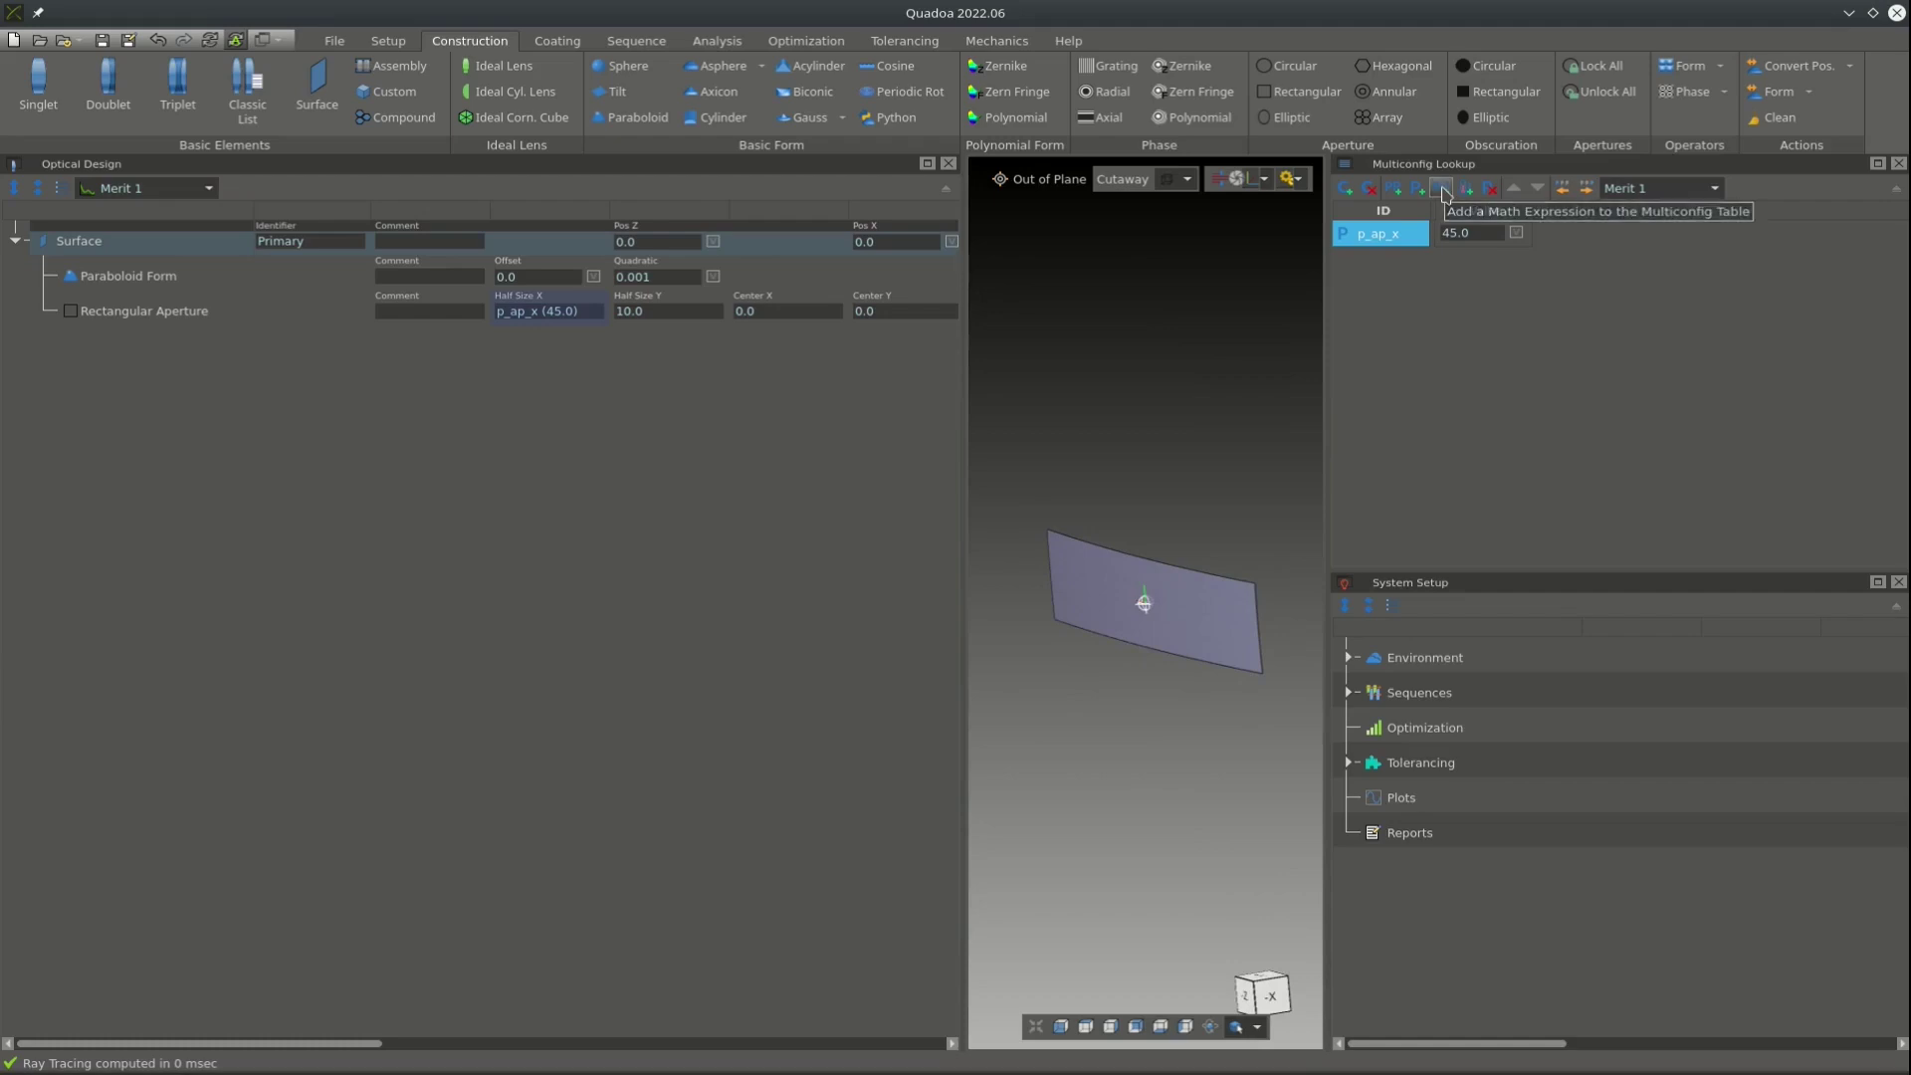
double_click(1386, 262)
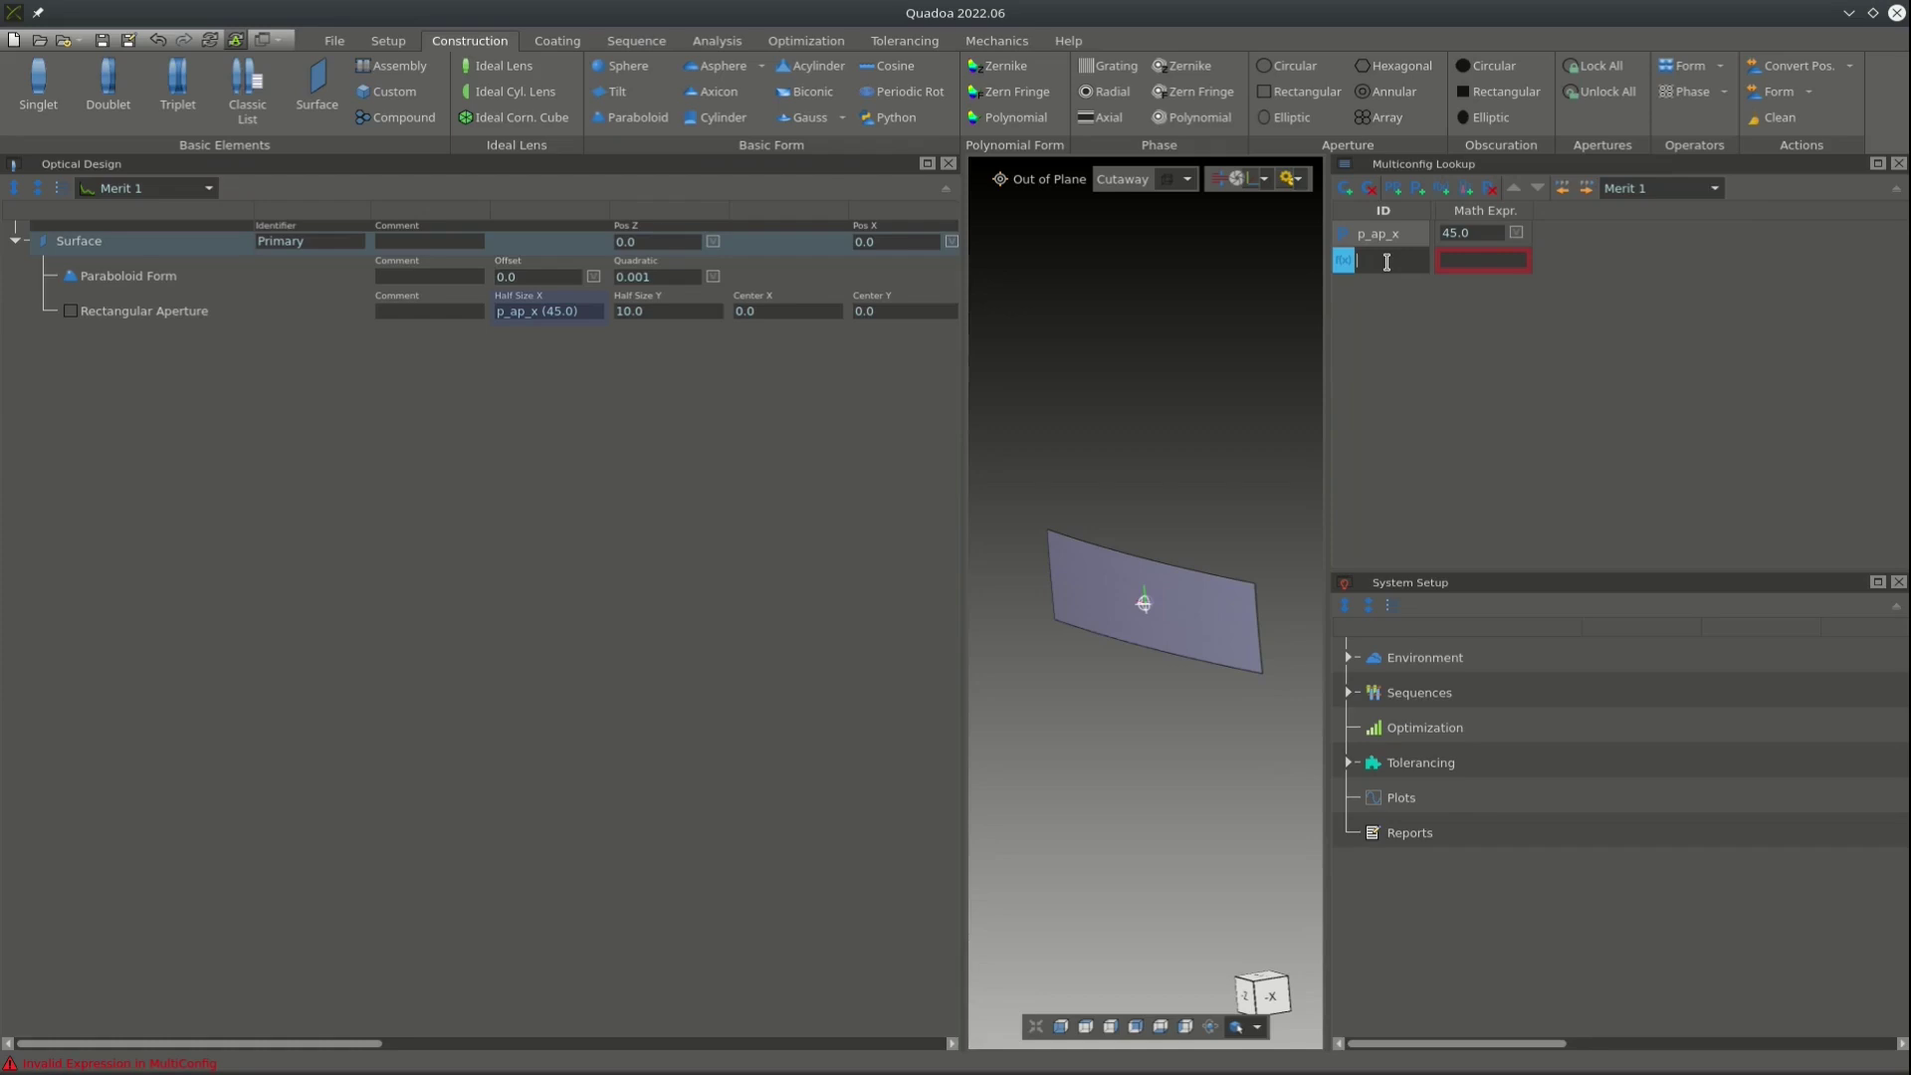
text(p_ap_y)
key(Return)
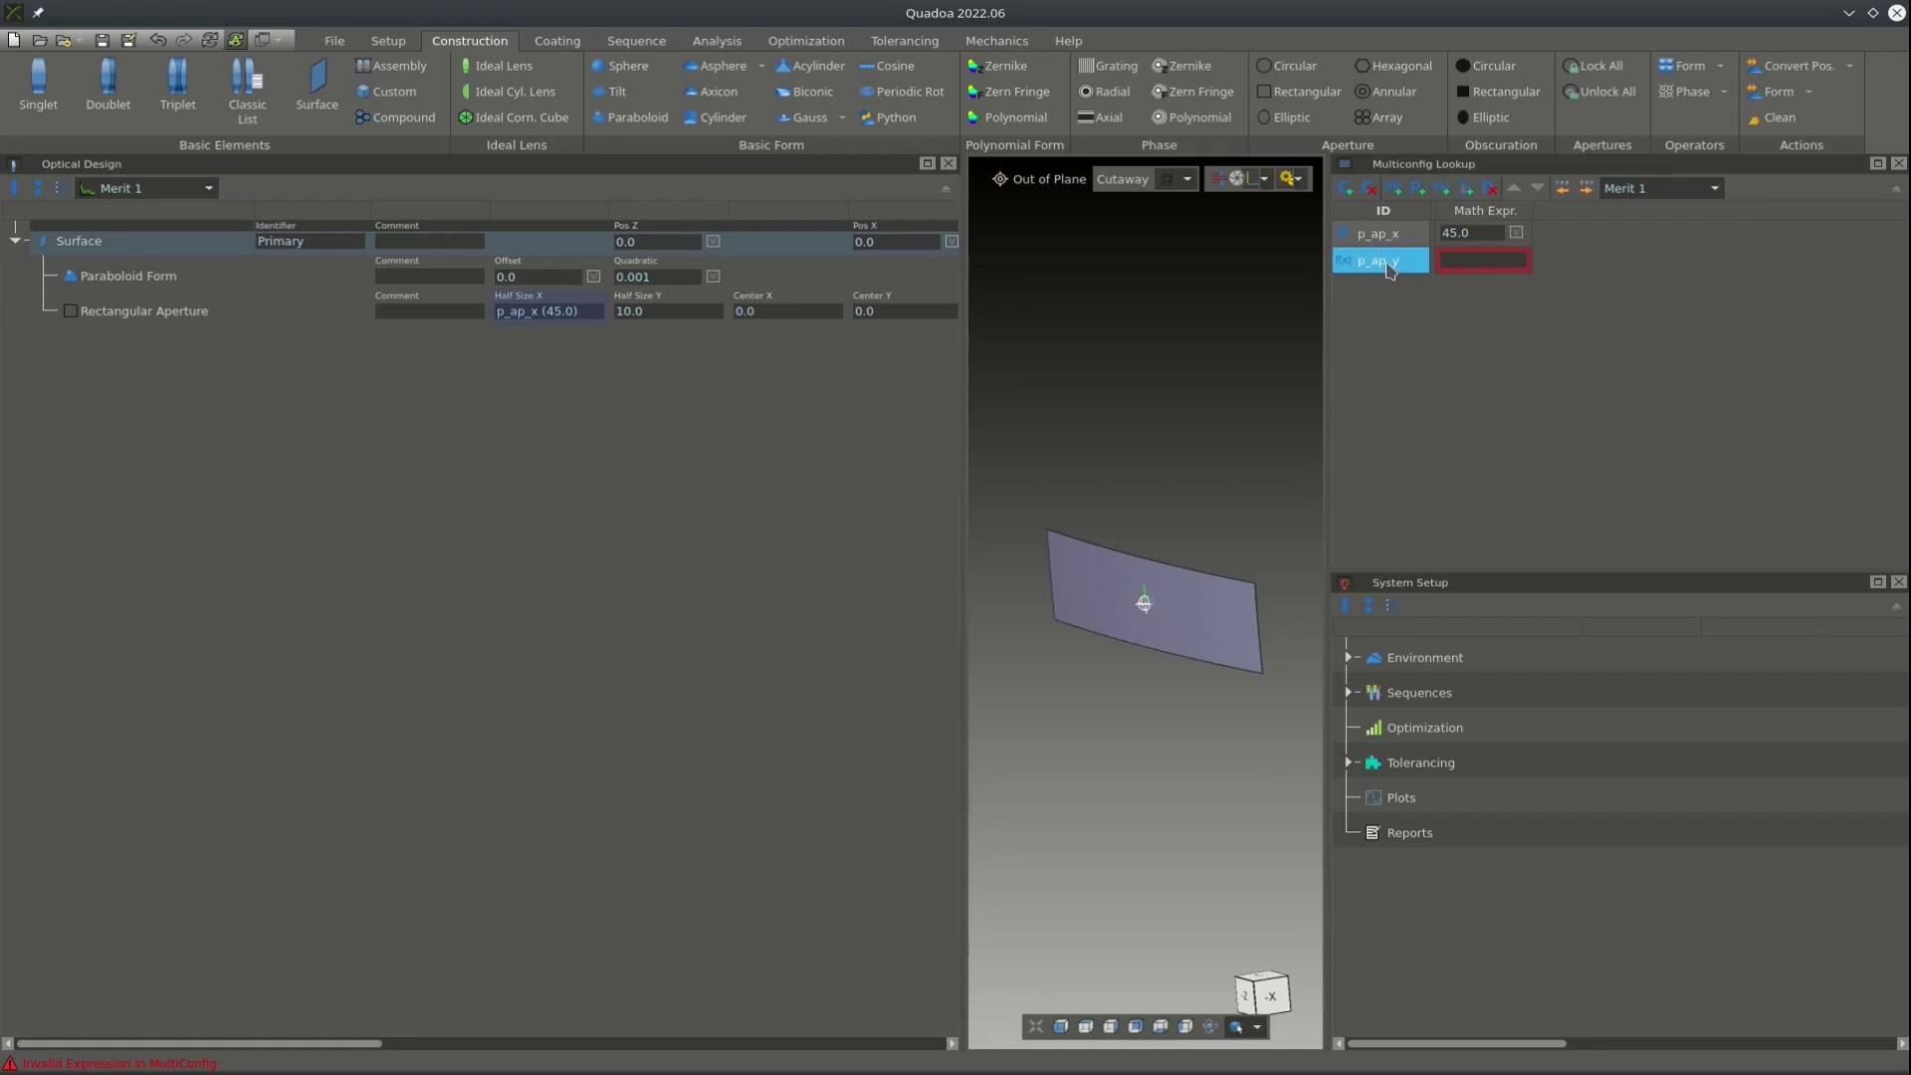
double_click(1487, 258)
text(p_A)
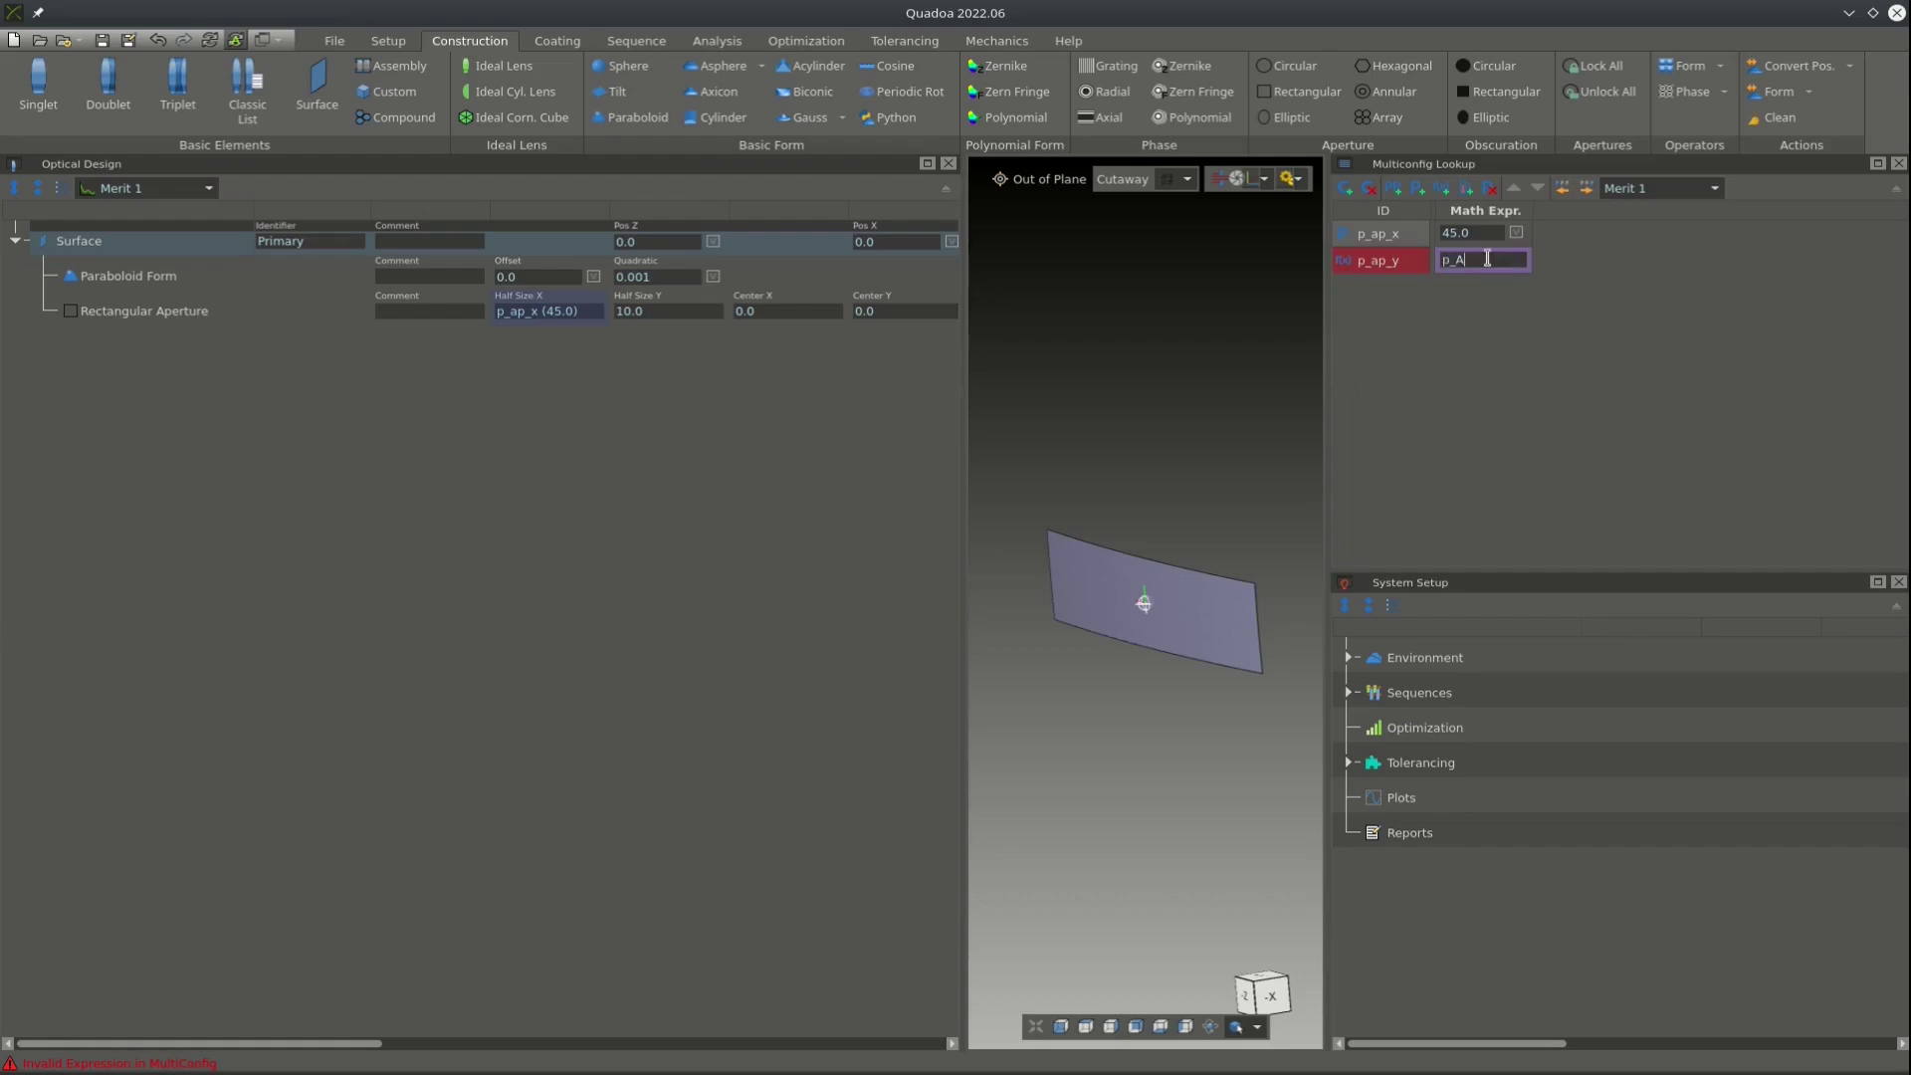
key(BackSpace)
key(BackSpace)
text(_ap_x)
text( marg)
click(1512, 331)
Add a parameter marg with value 10.0 above p_ap_y.
click(1417, 189)
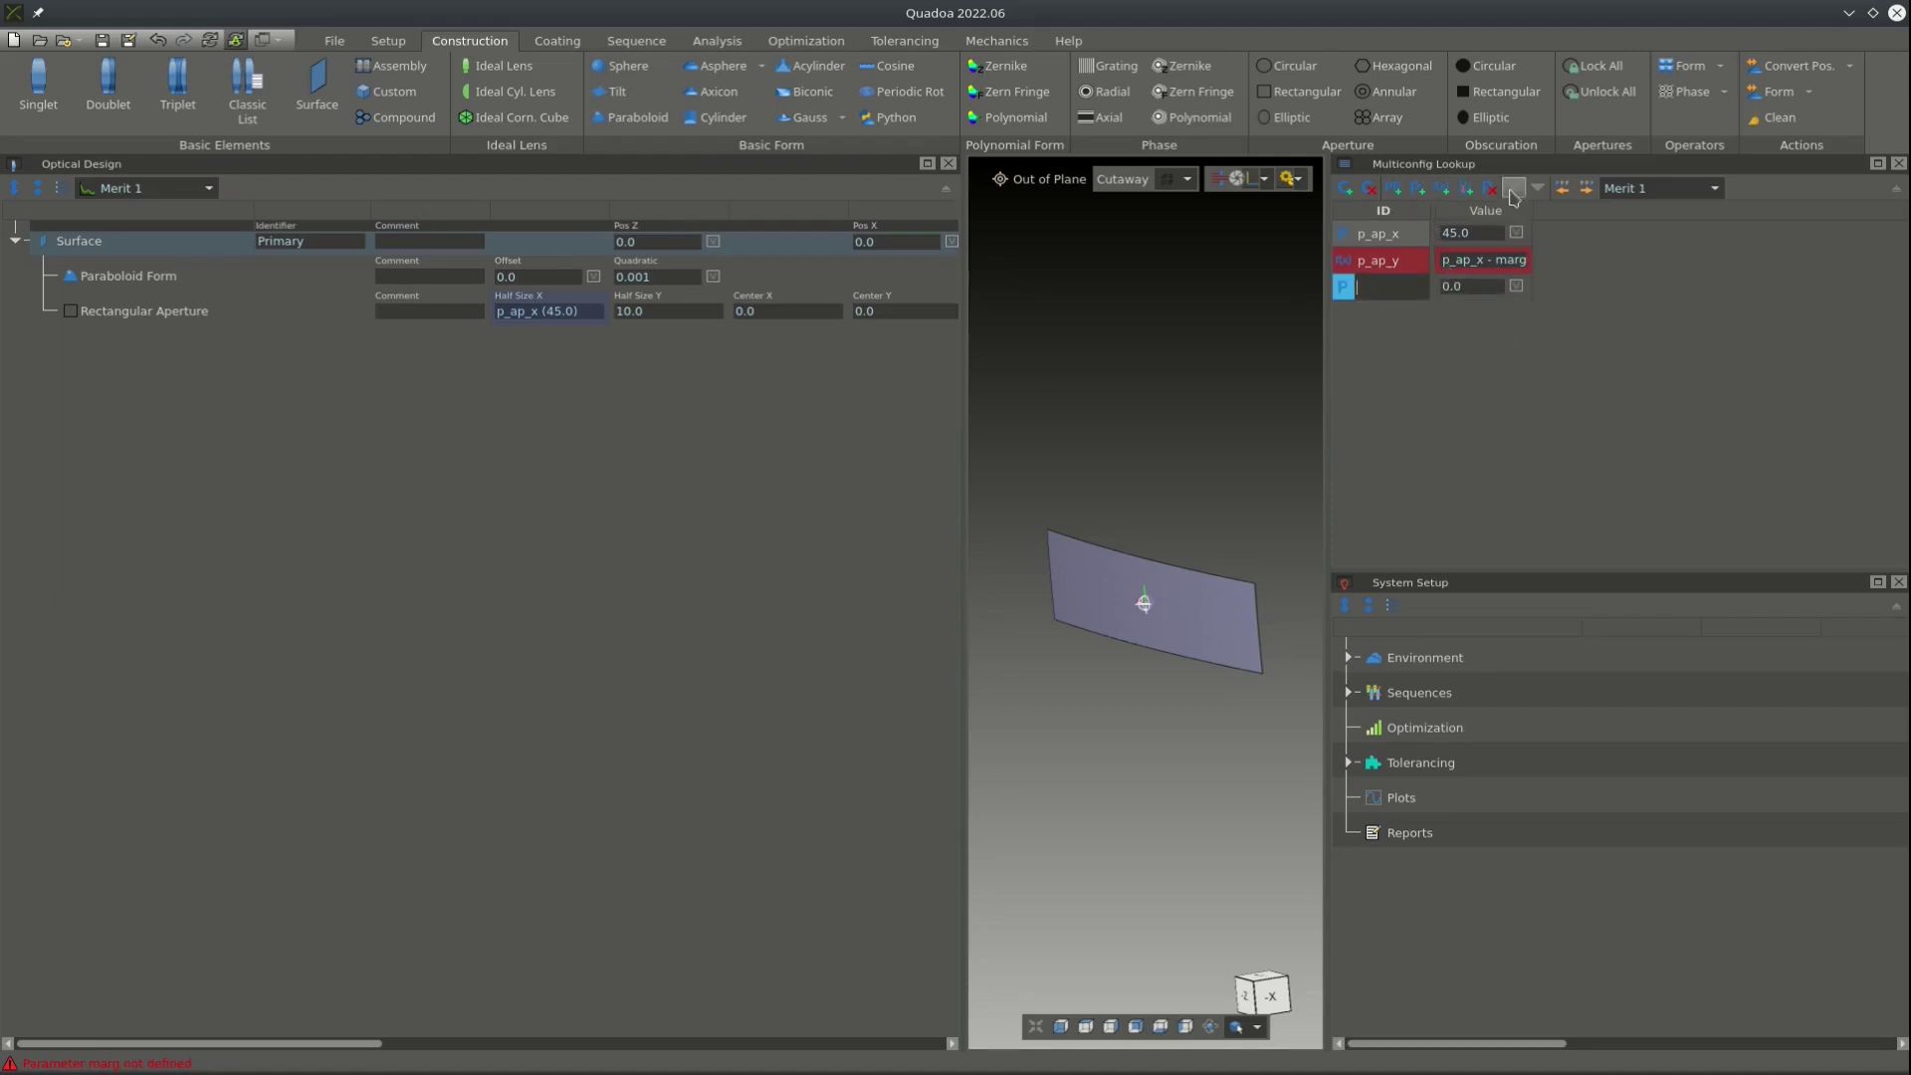
click(1513, 189)
text(marg)
key(Return)
double_click(1486, 262)
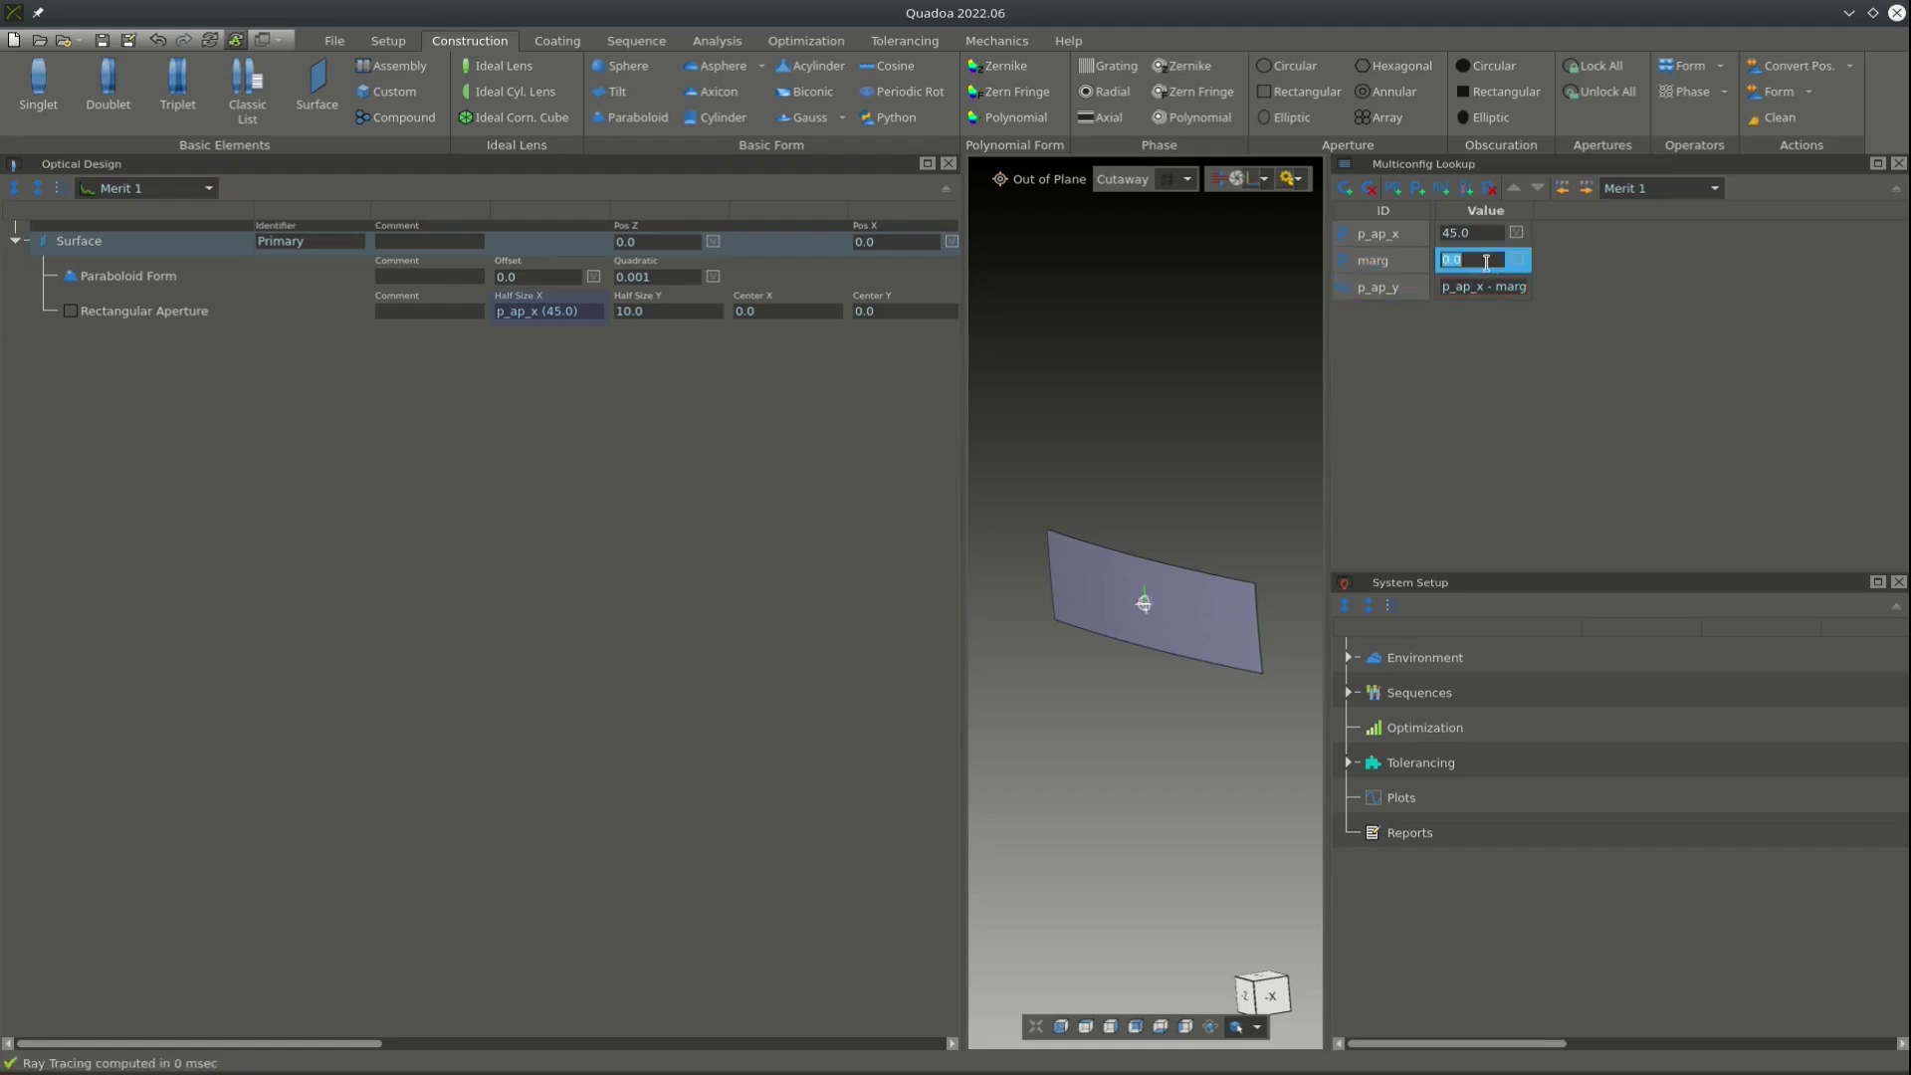
text(10.0)
Link the aperture's Half Size Y to p_ap_y, giving 35.0.
double_click(1415, 287)
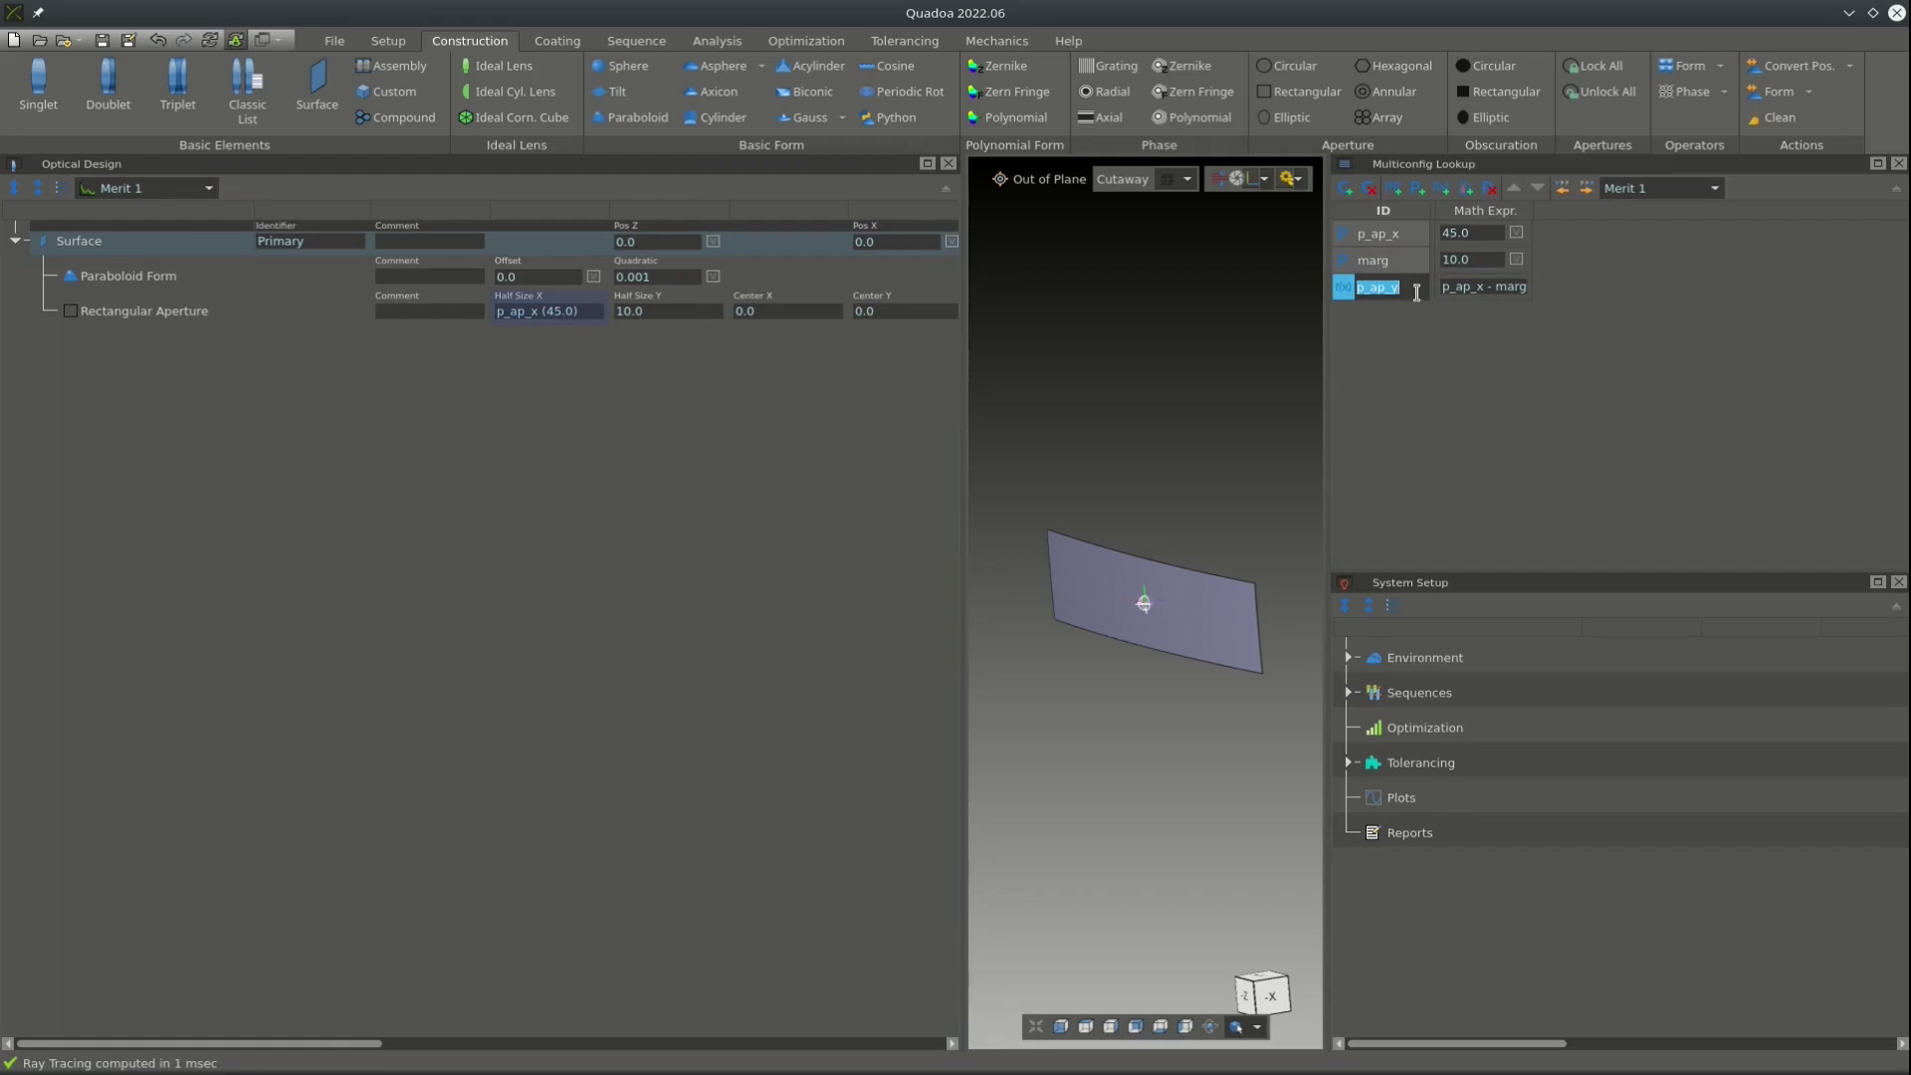
double_click(681, 312)
text(p_ap_y)
key(Return)
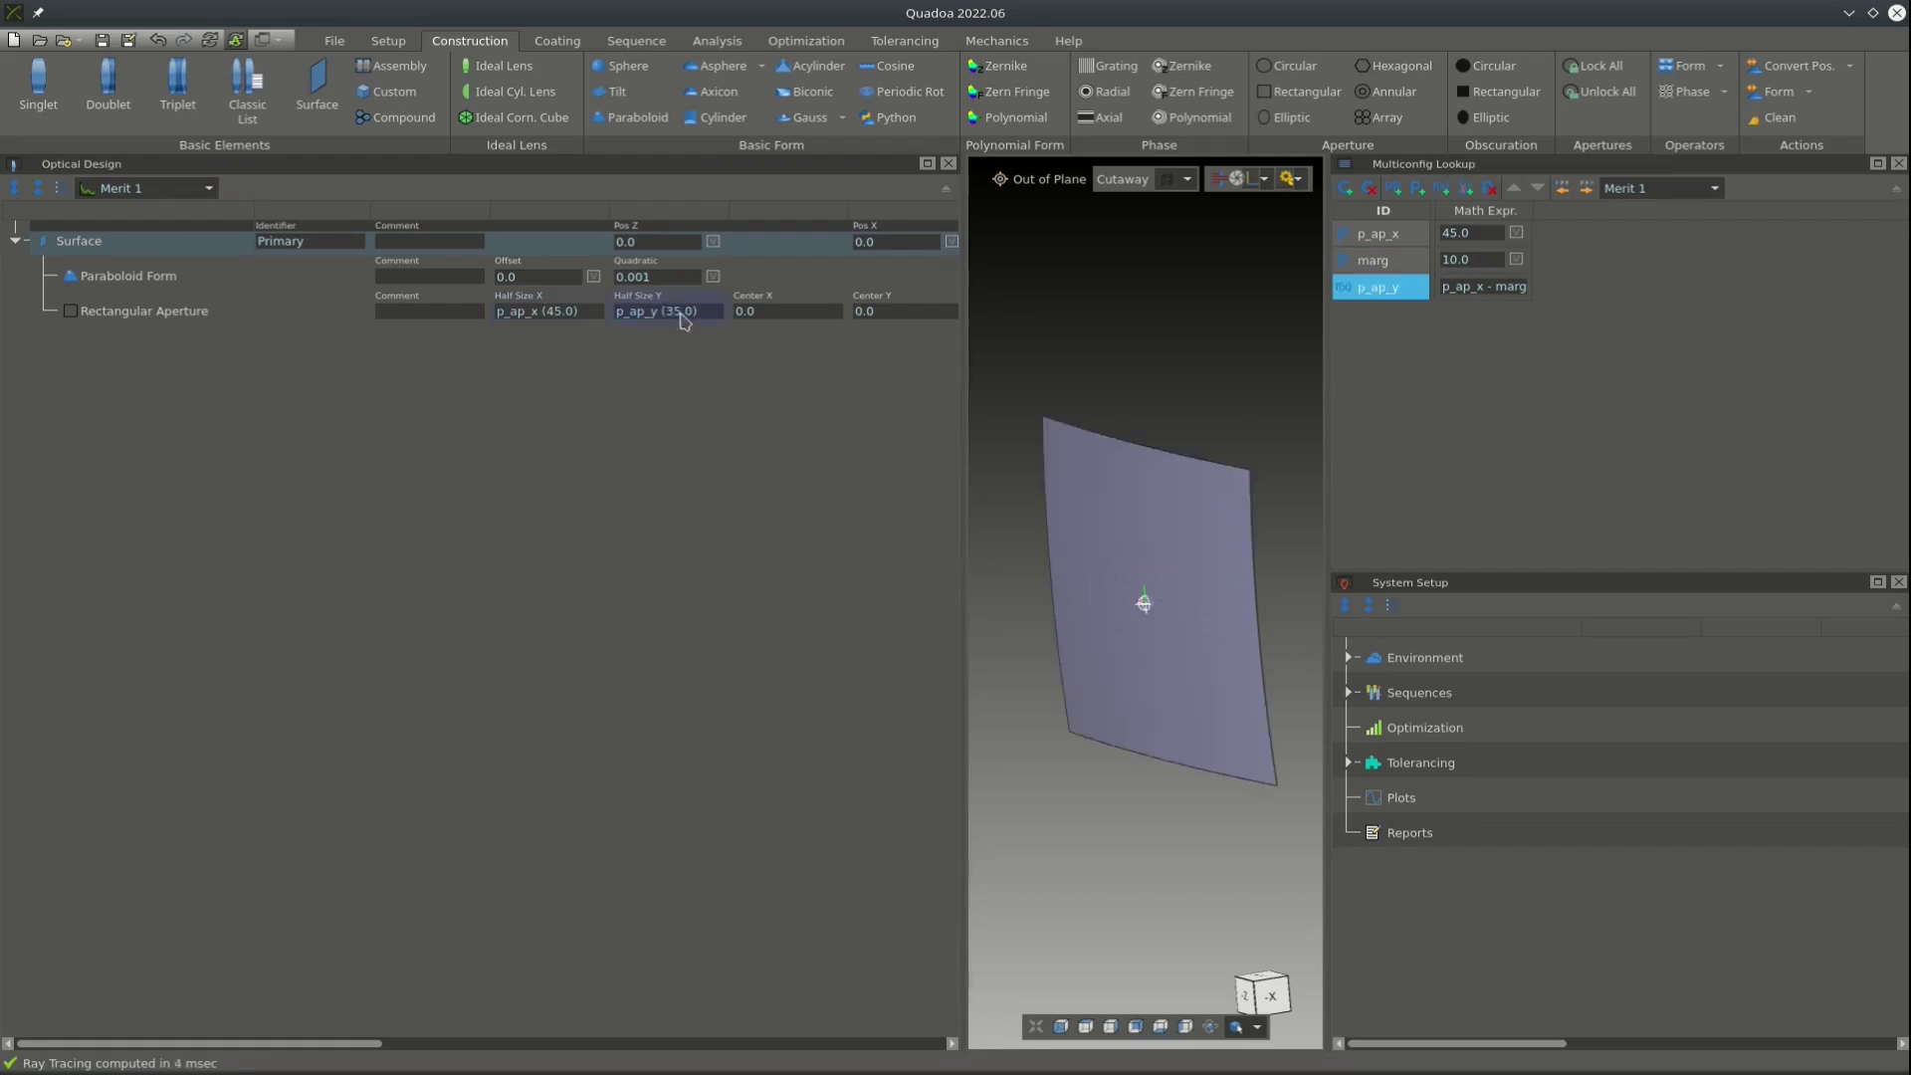
click(1525, 438)
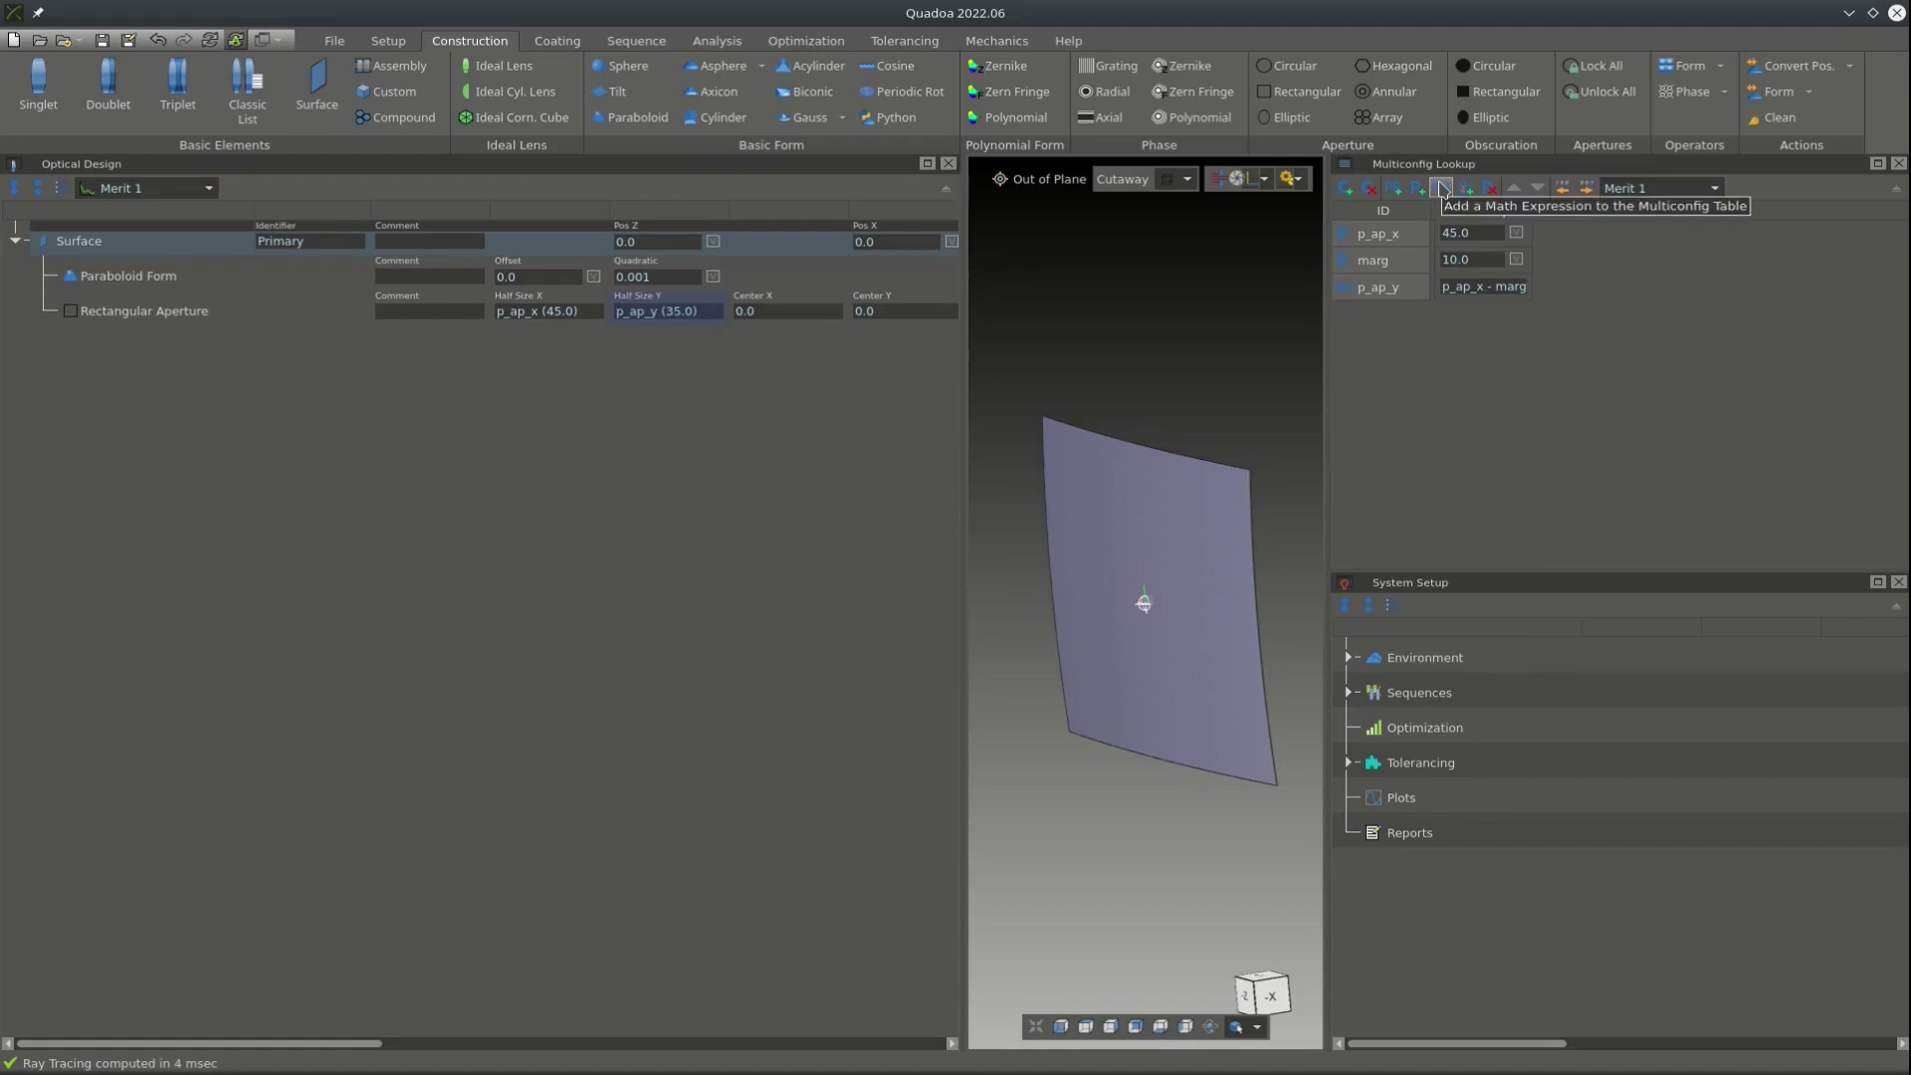
Add a math expression dec_y defined as p_ap_y + marg.
click(1440, 188)
double_click(1378, 313)
text(dec_y)
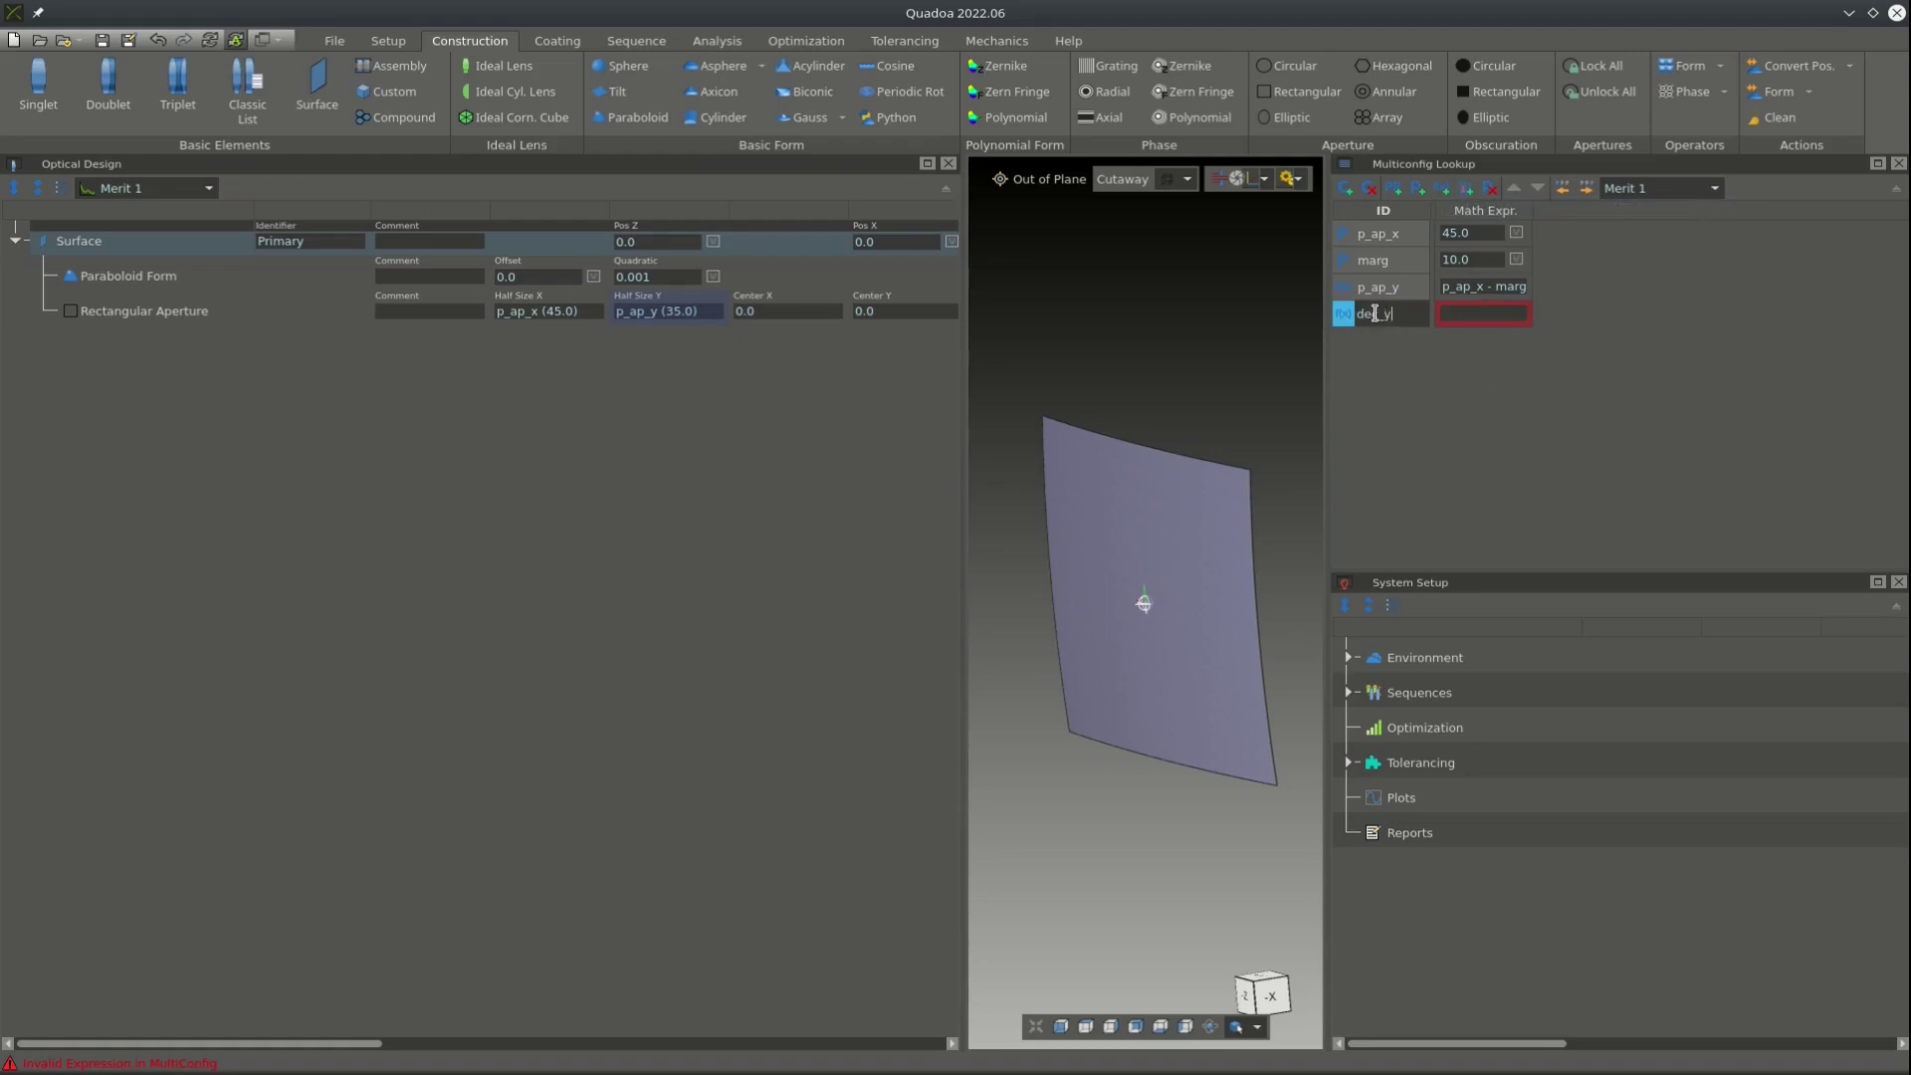
key(Return)
click(1466, 315)
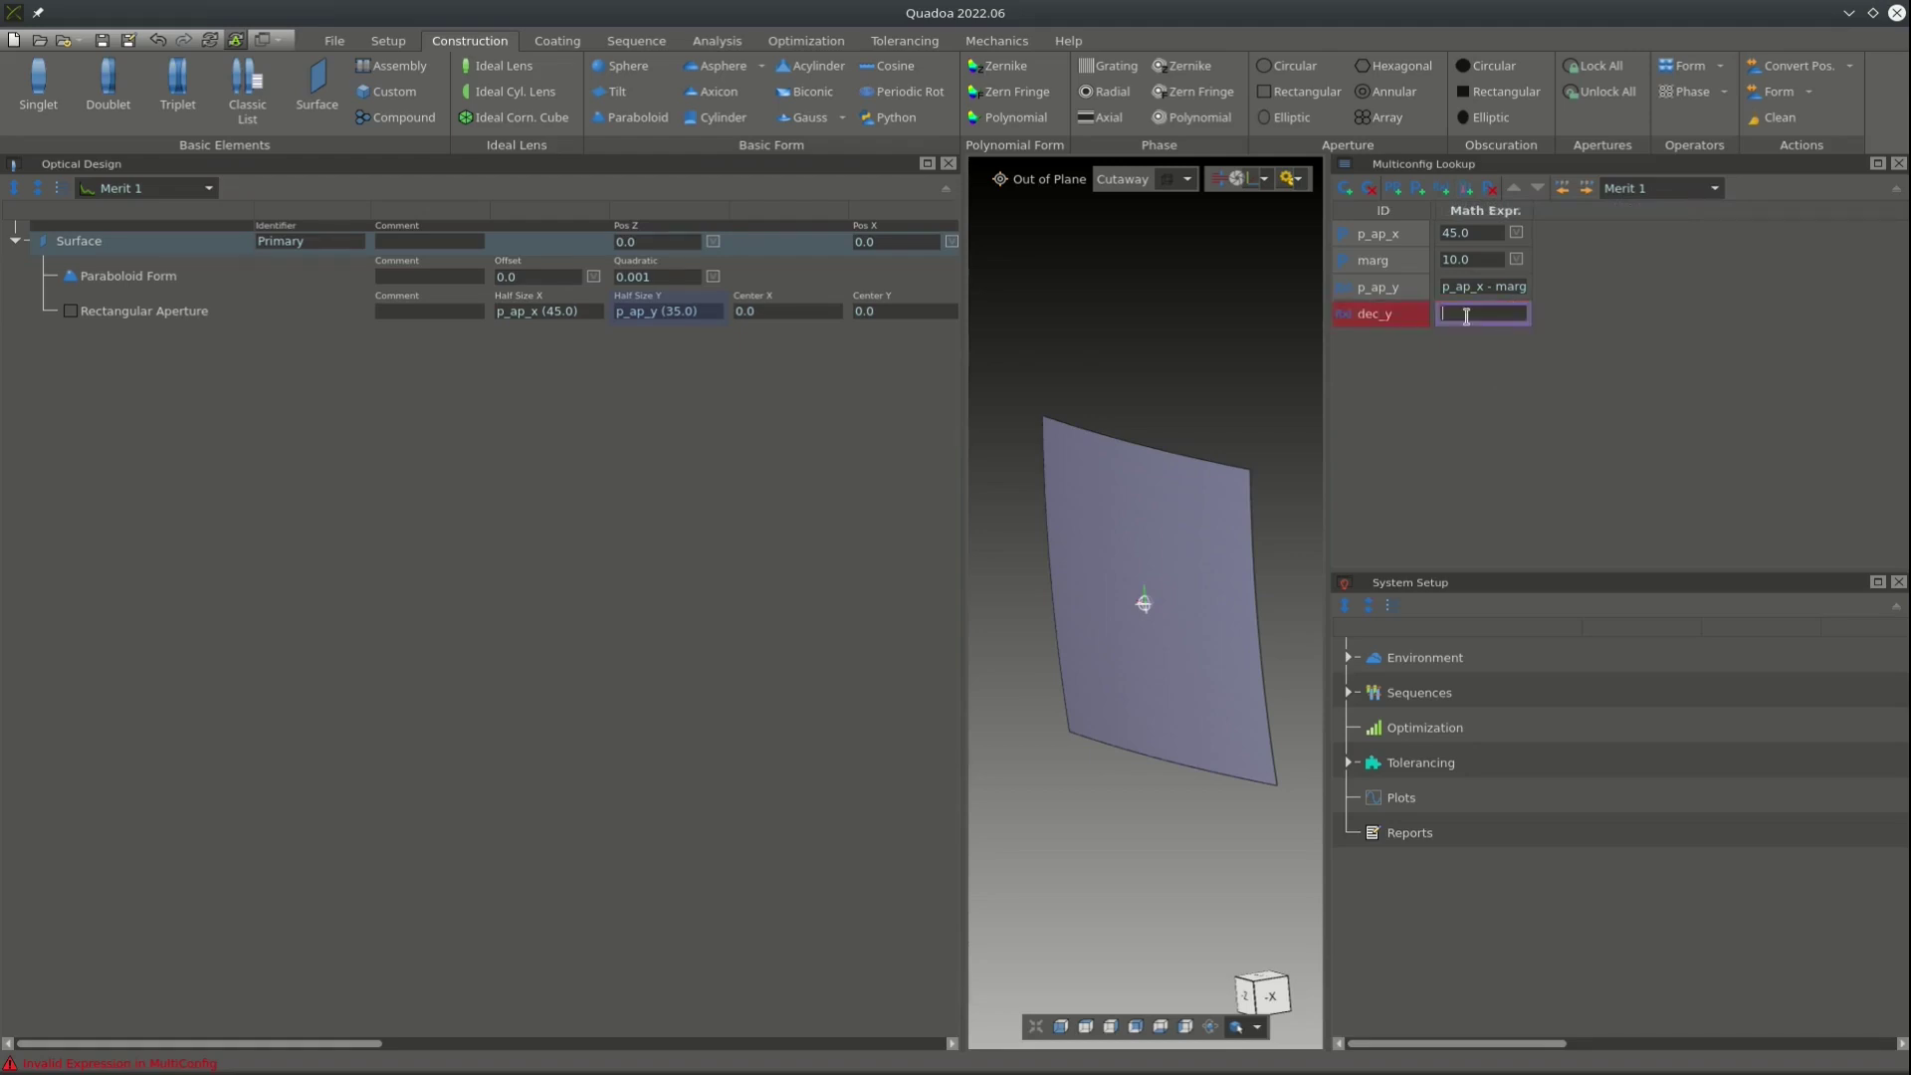
text(p_ap_y + marg)
drag(1533, 207, 1559, 208)
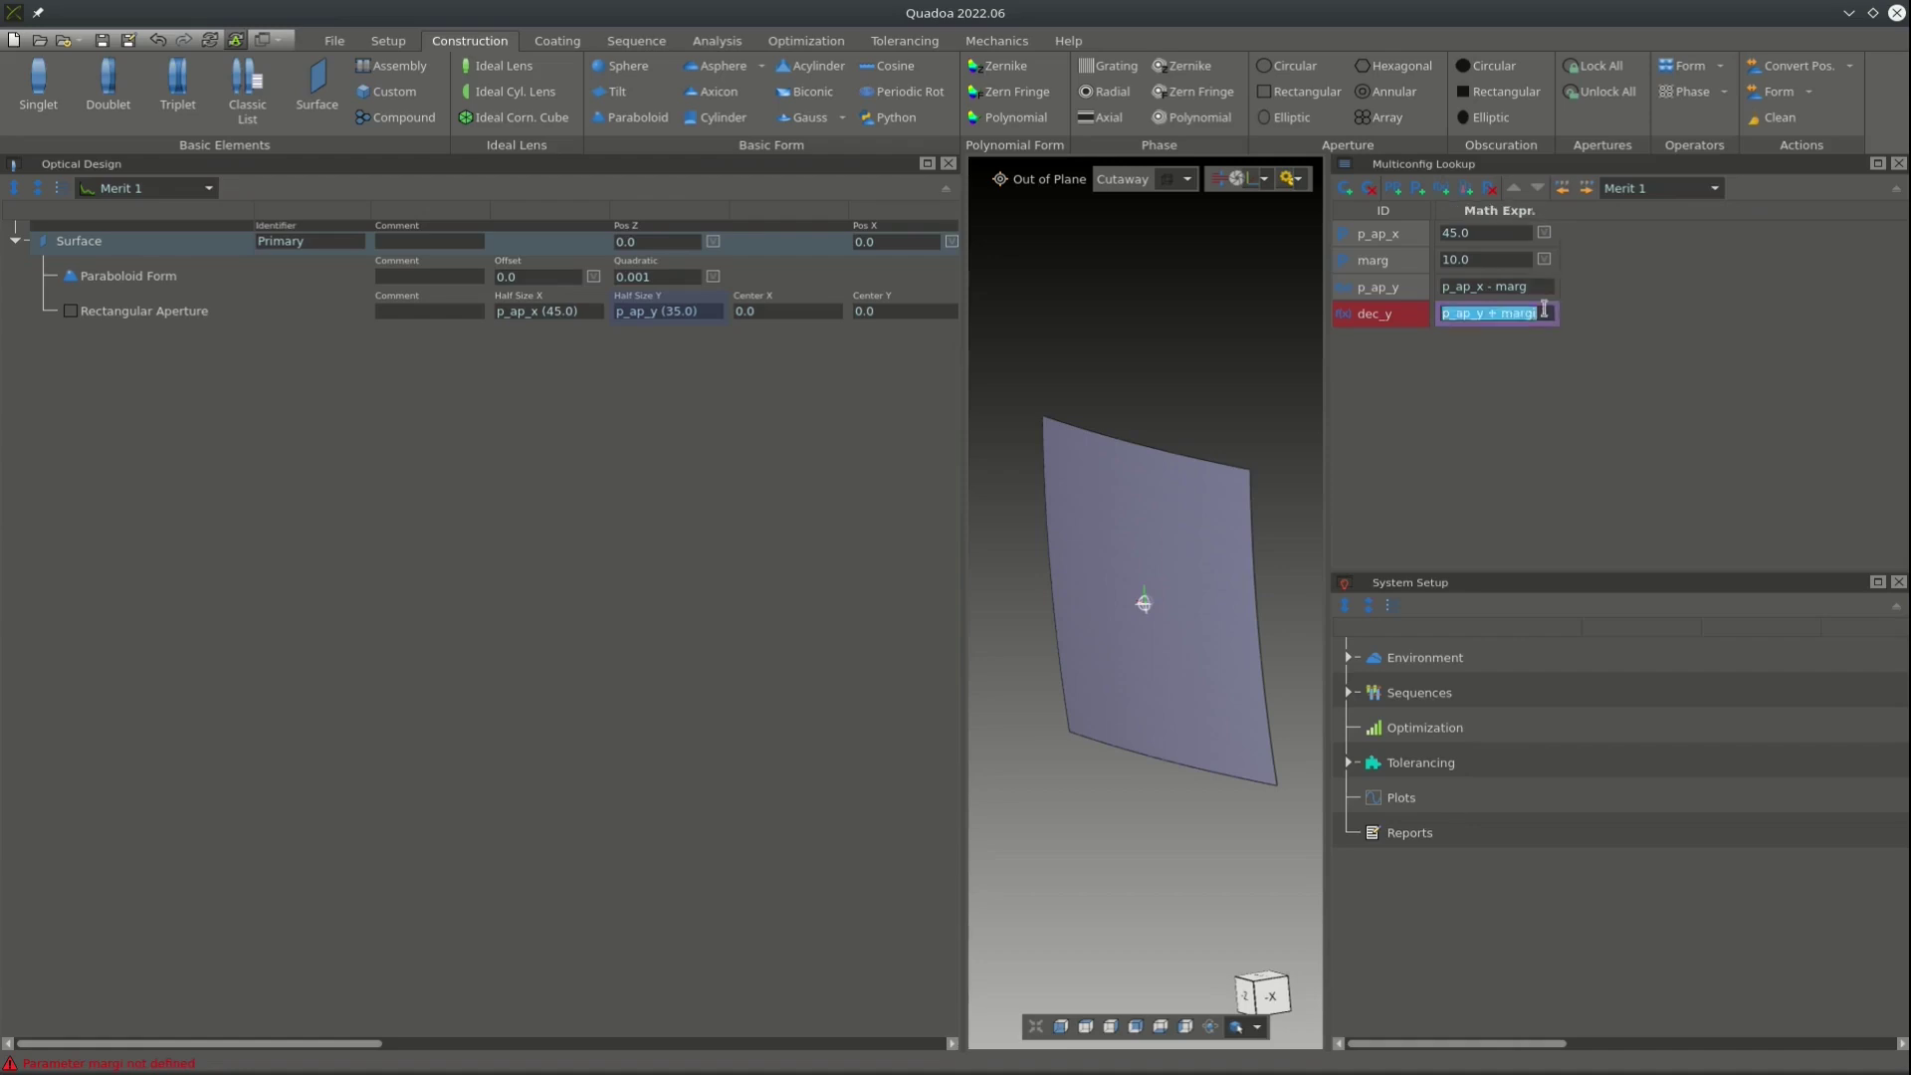
key(Return)
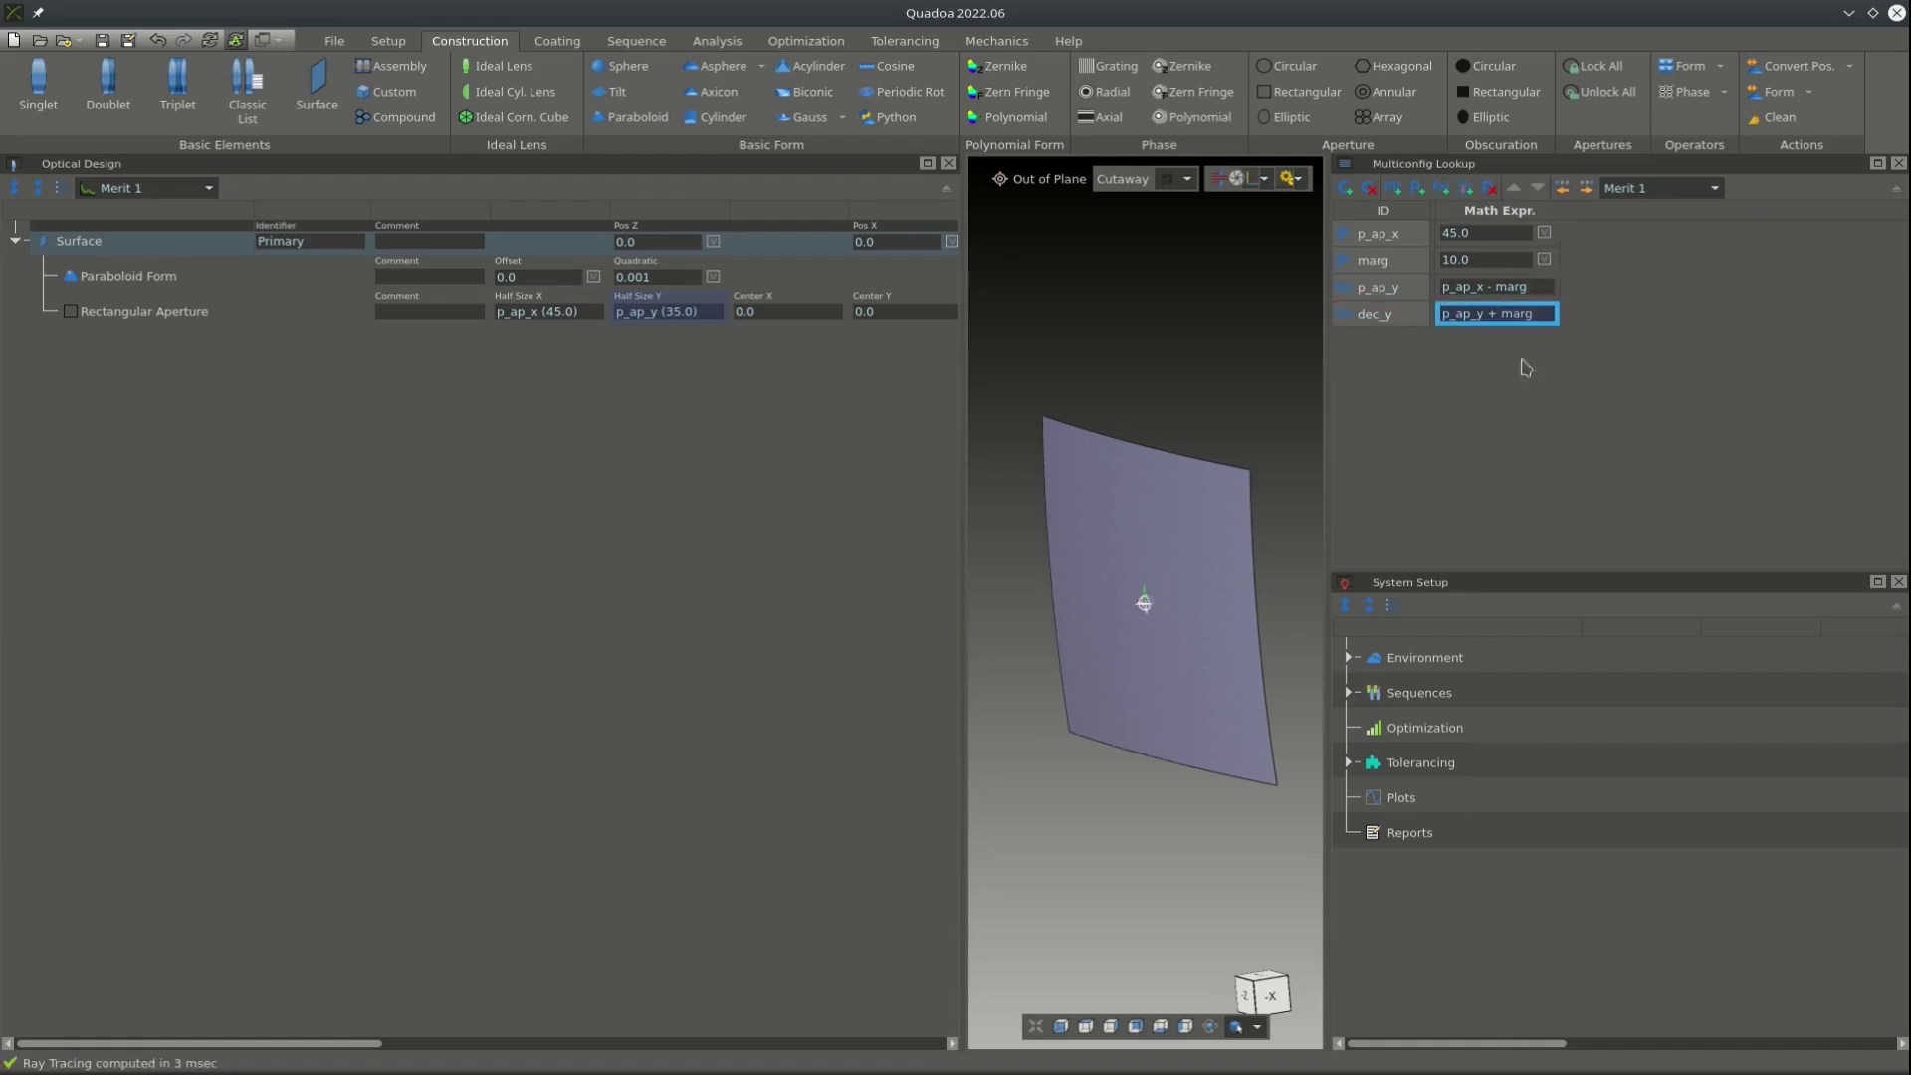
Drive the aperture's Center Y from dec_y, decentering the surface to 45.0.
double_click(1400, 312)
drag(1400, 312, 913, 311)
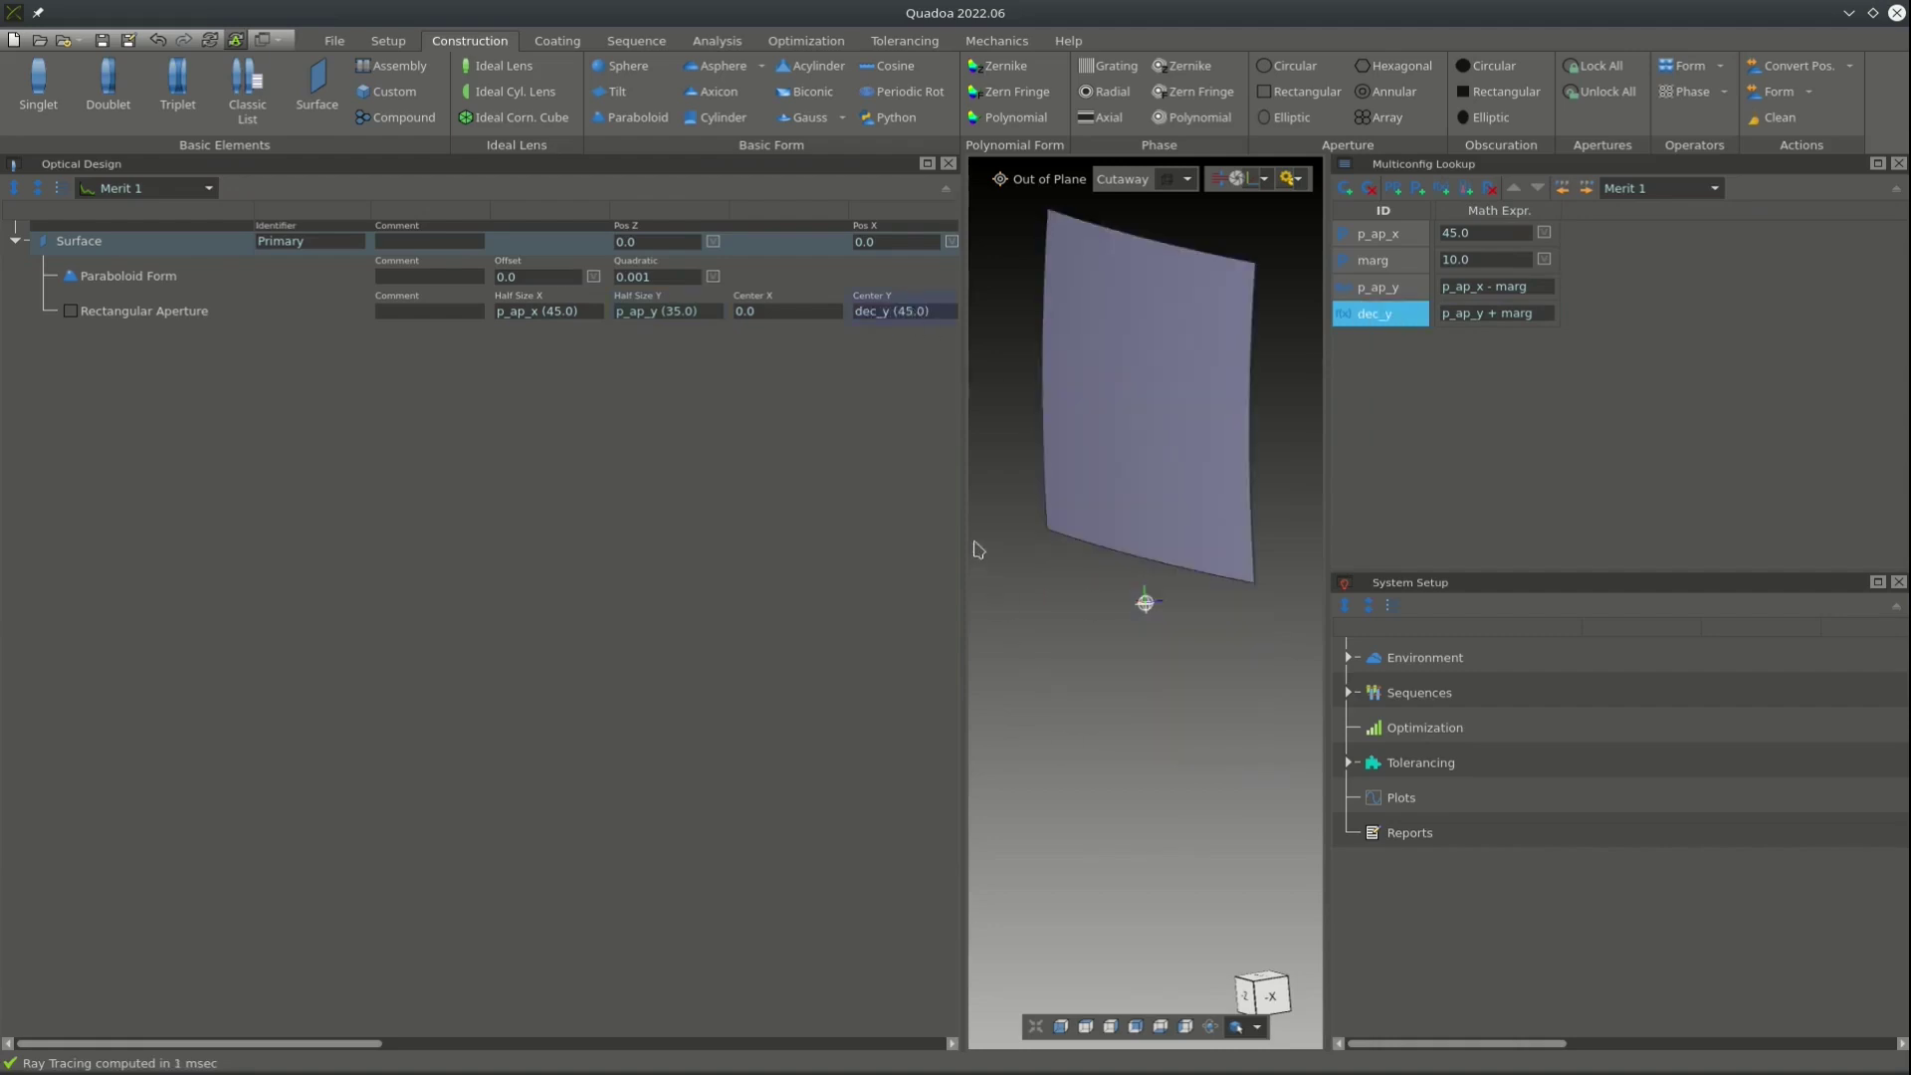
drag(964, 517, 802, 527)
drag(1151, 558, 1045, 547)
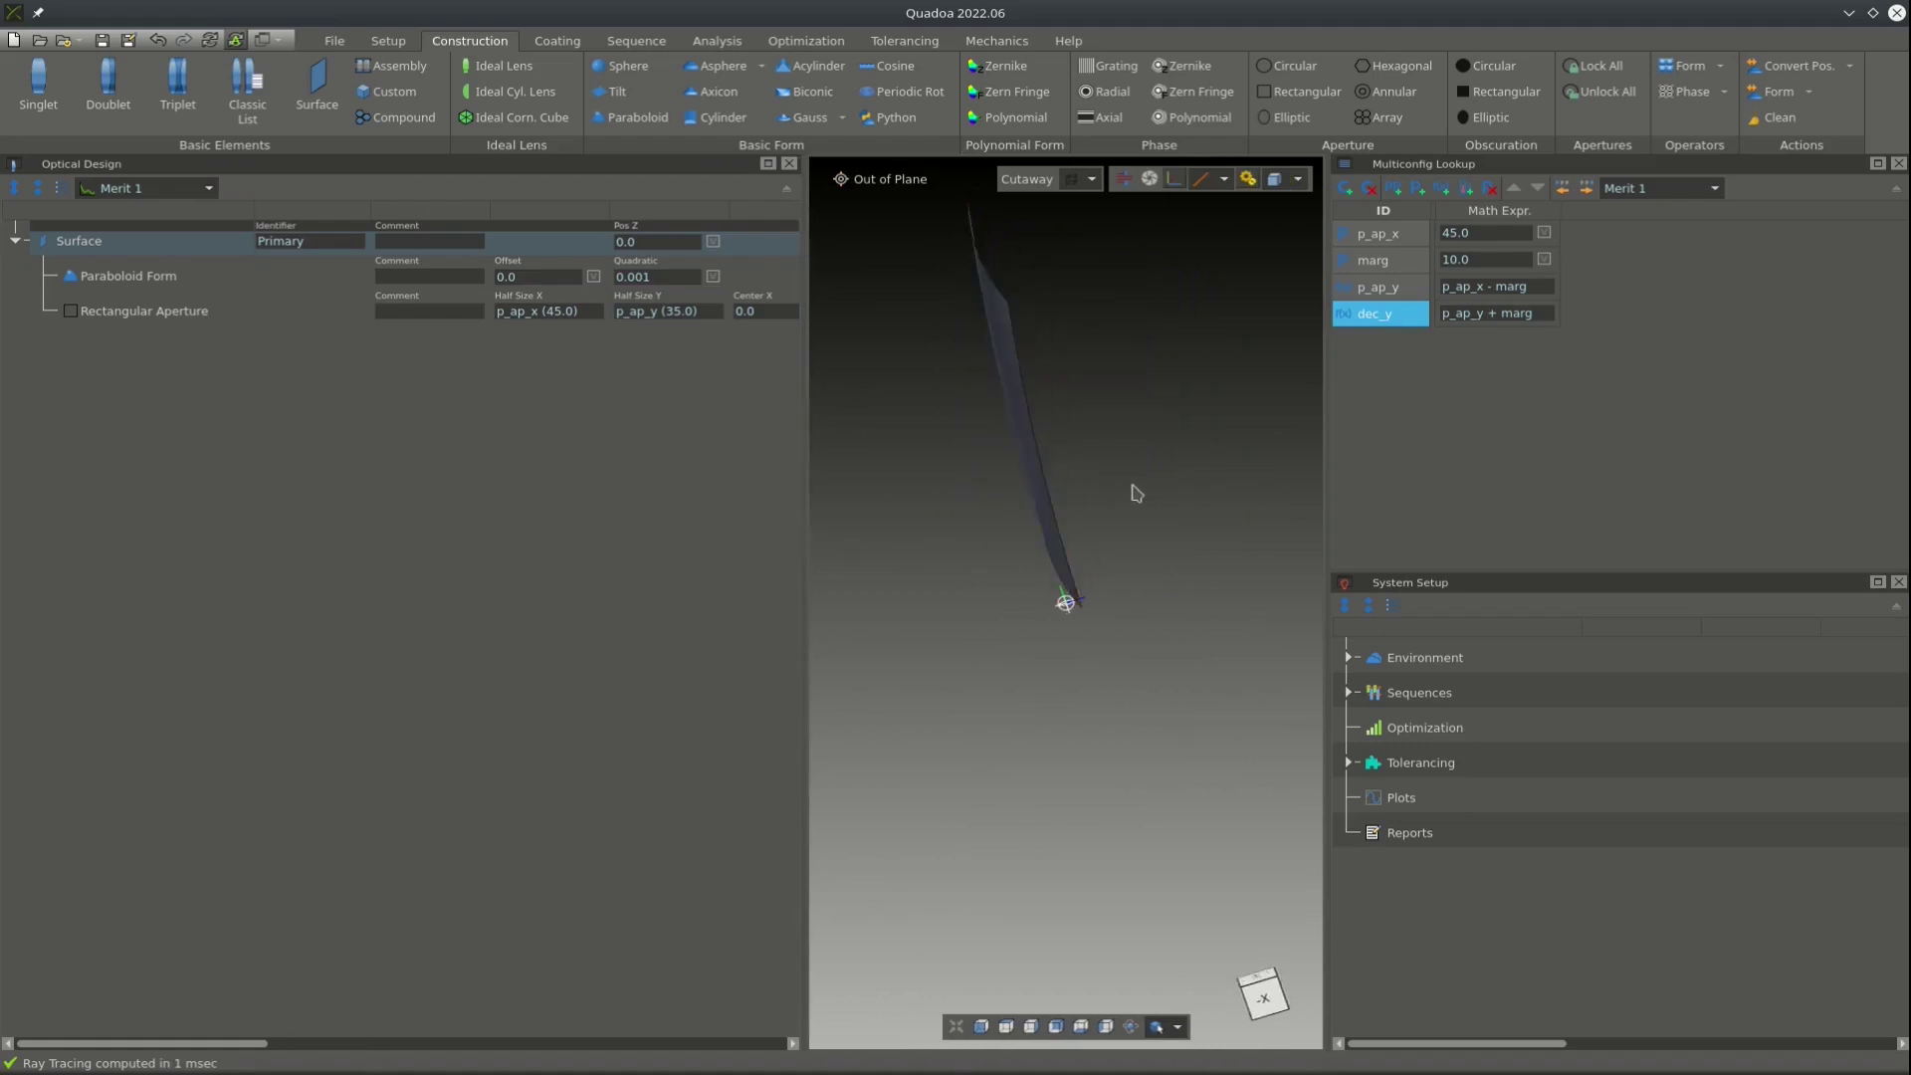
Change the paraboloid's Quadratic coefficient from 0.001 to -0.001.
double_click(670, 277)
click(673, 276)
text(-)
key(Return)
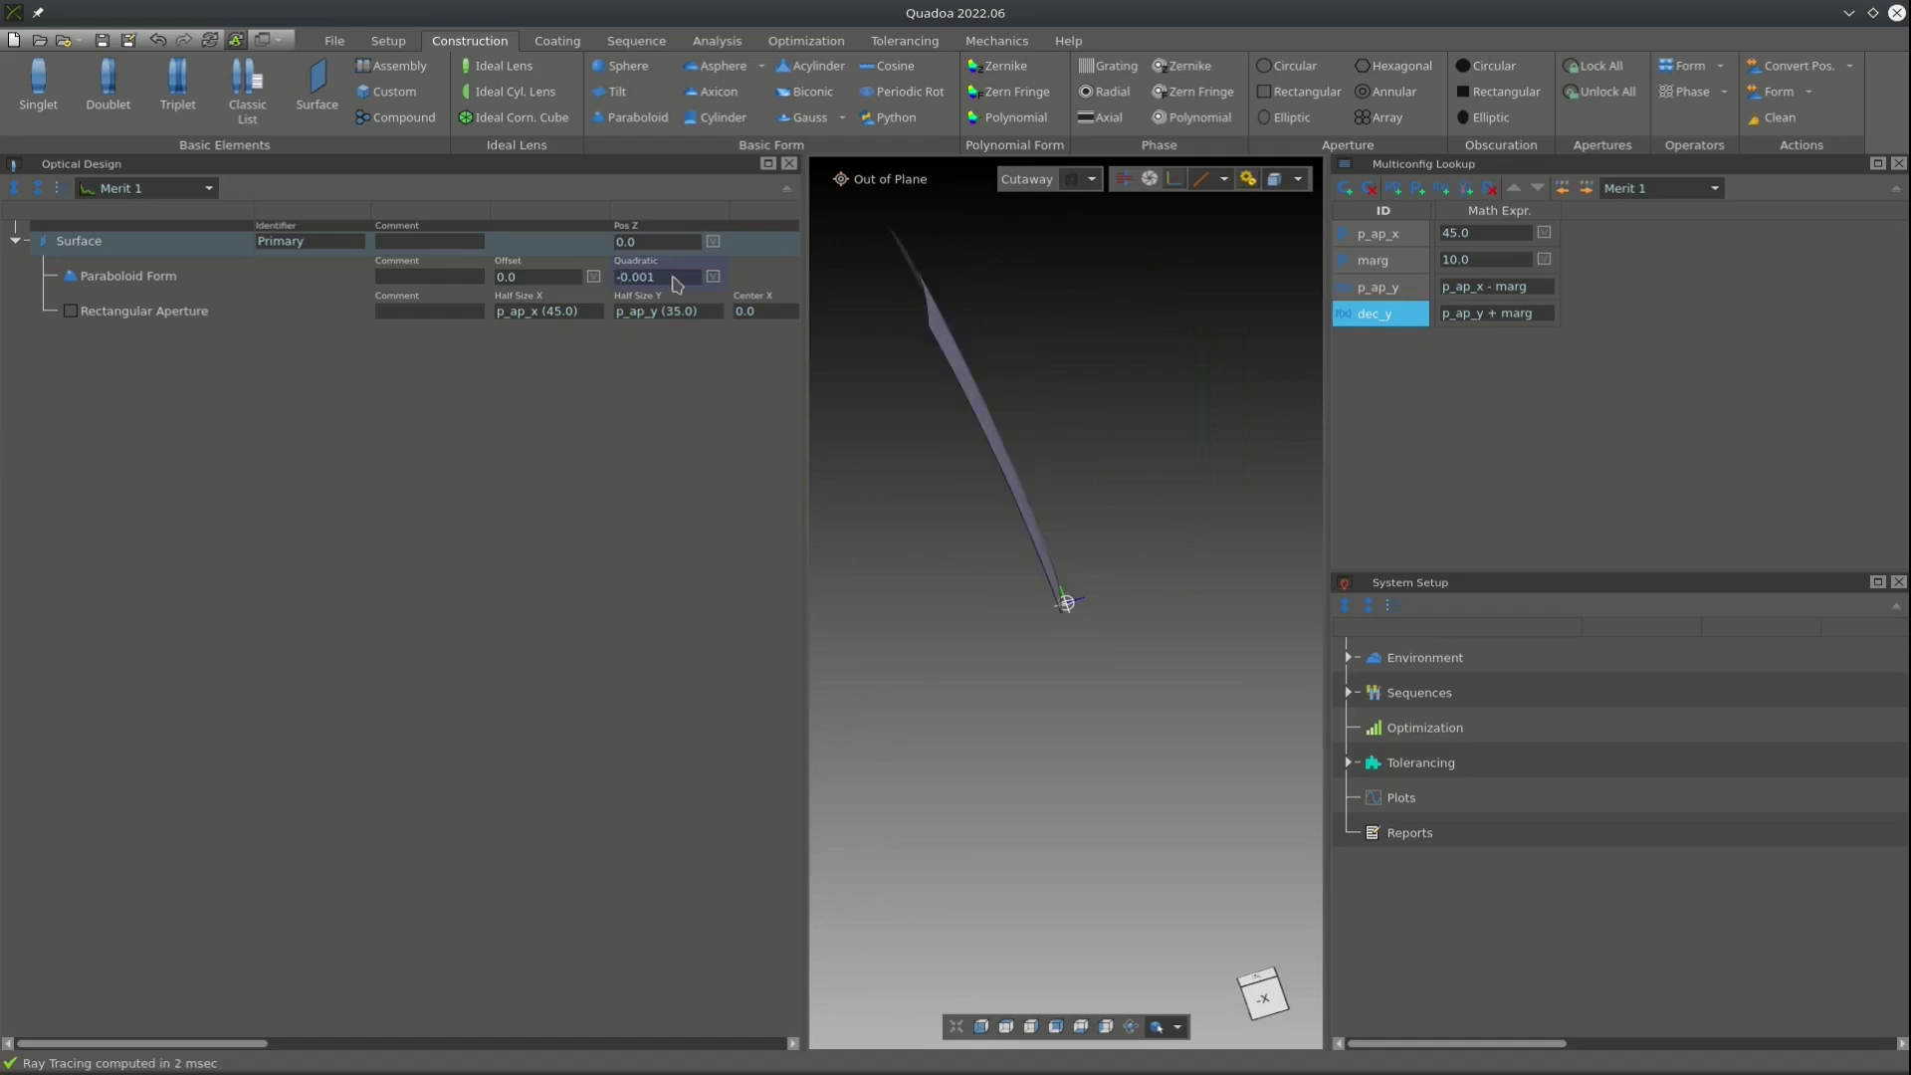
click(983, 1027)
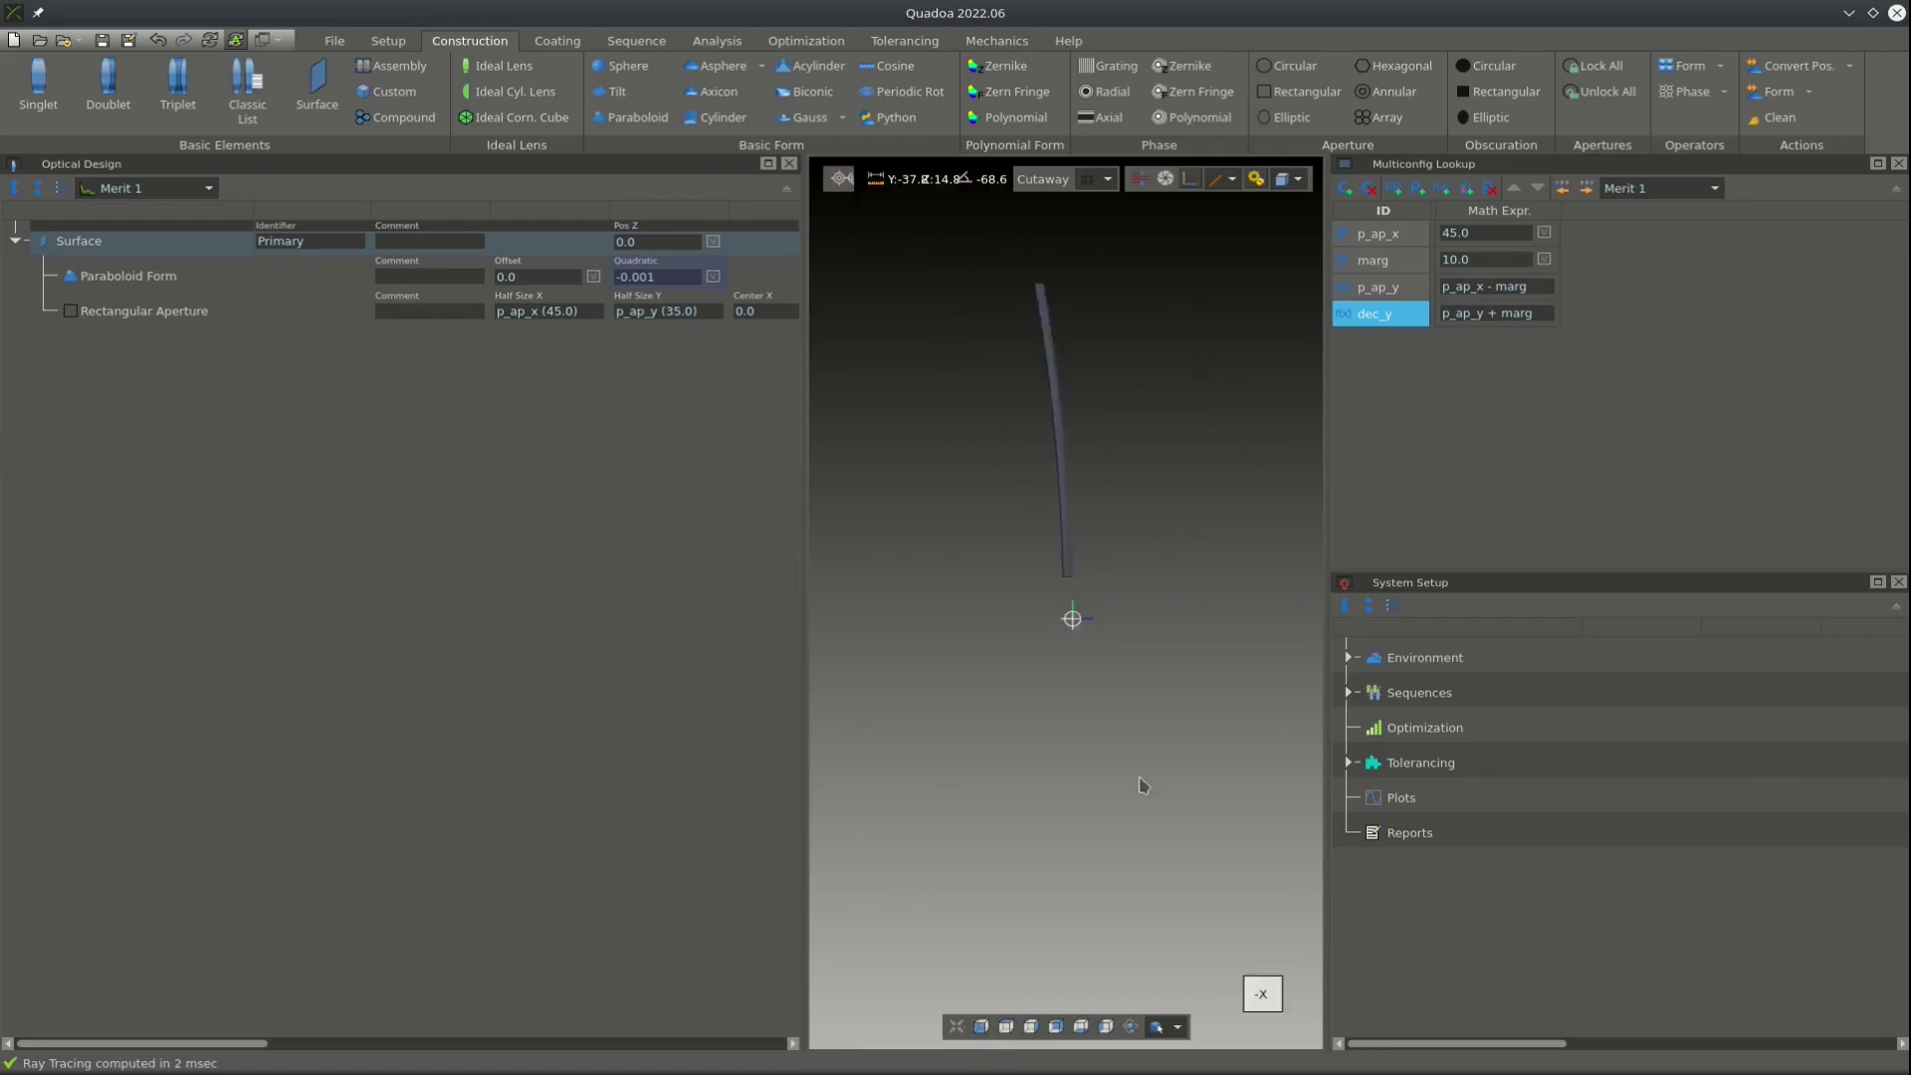
drag(834, 559, 1045, 640)
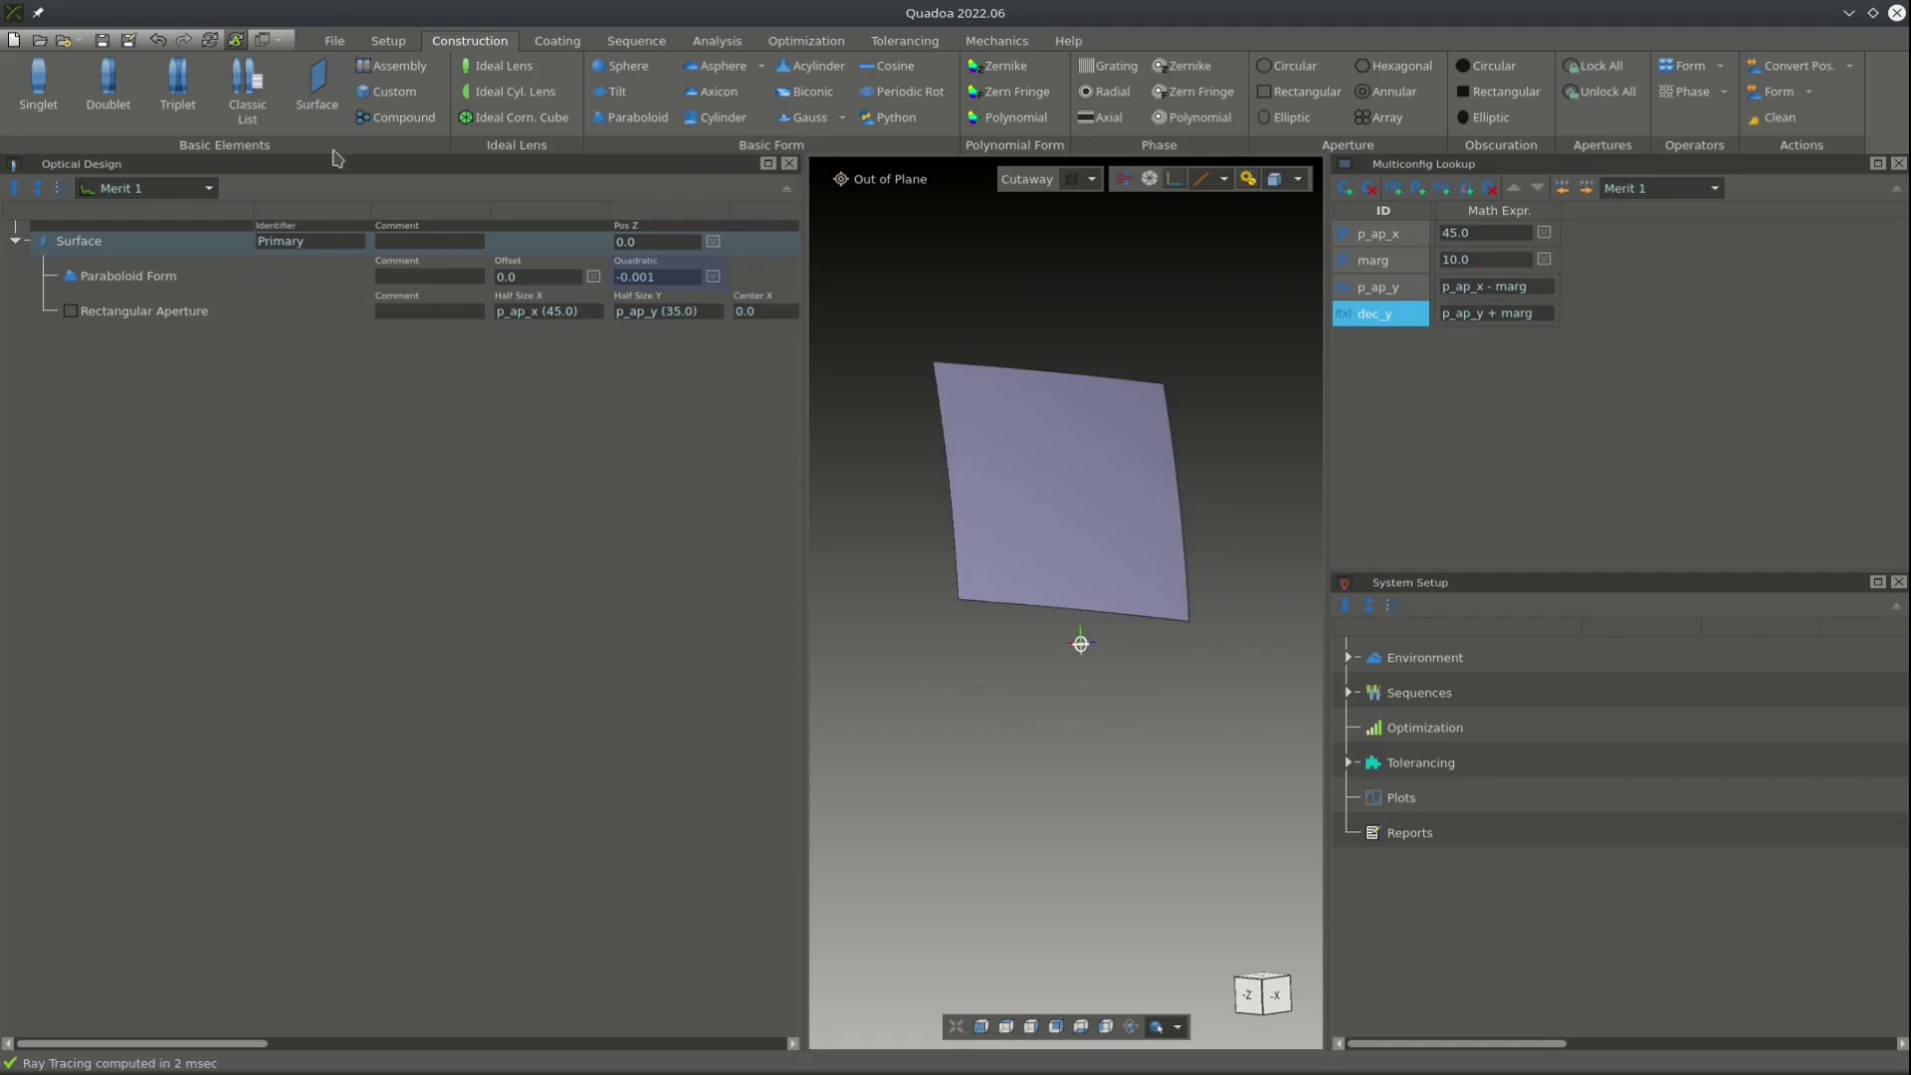
Add a new surface to the design and place it above Primary.
right_click(298, 453)
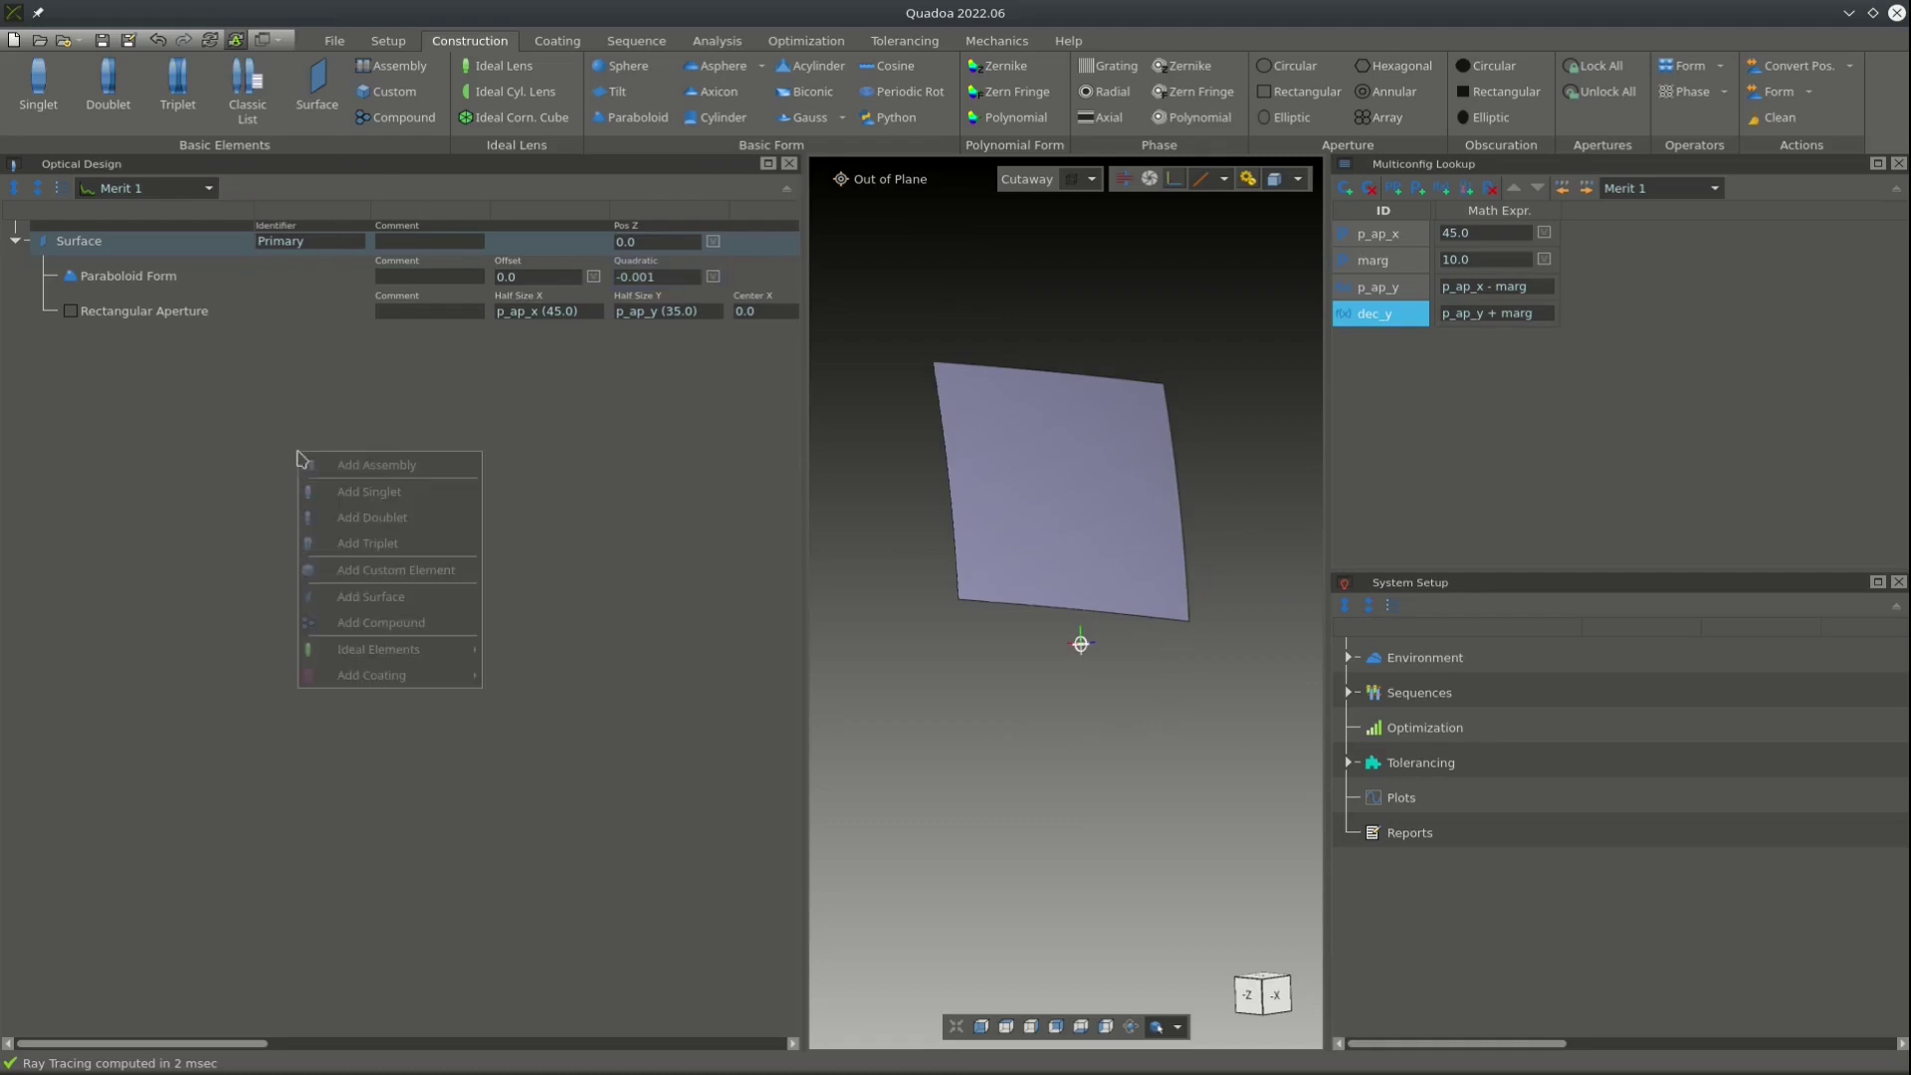
click(406, 599)
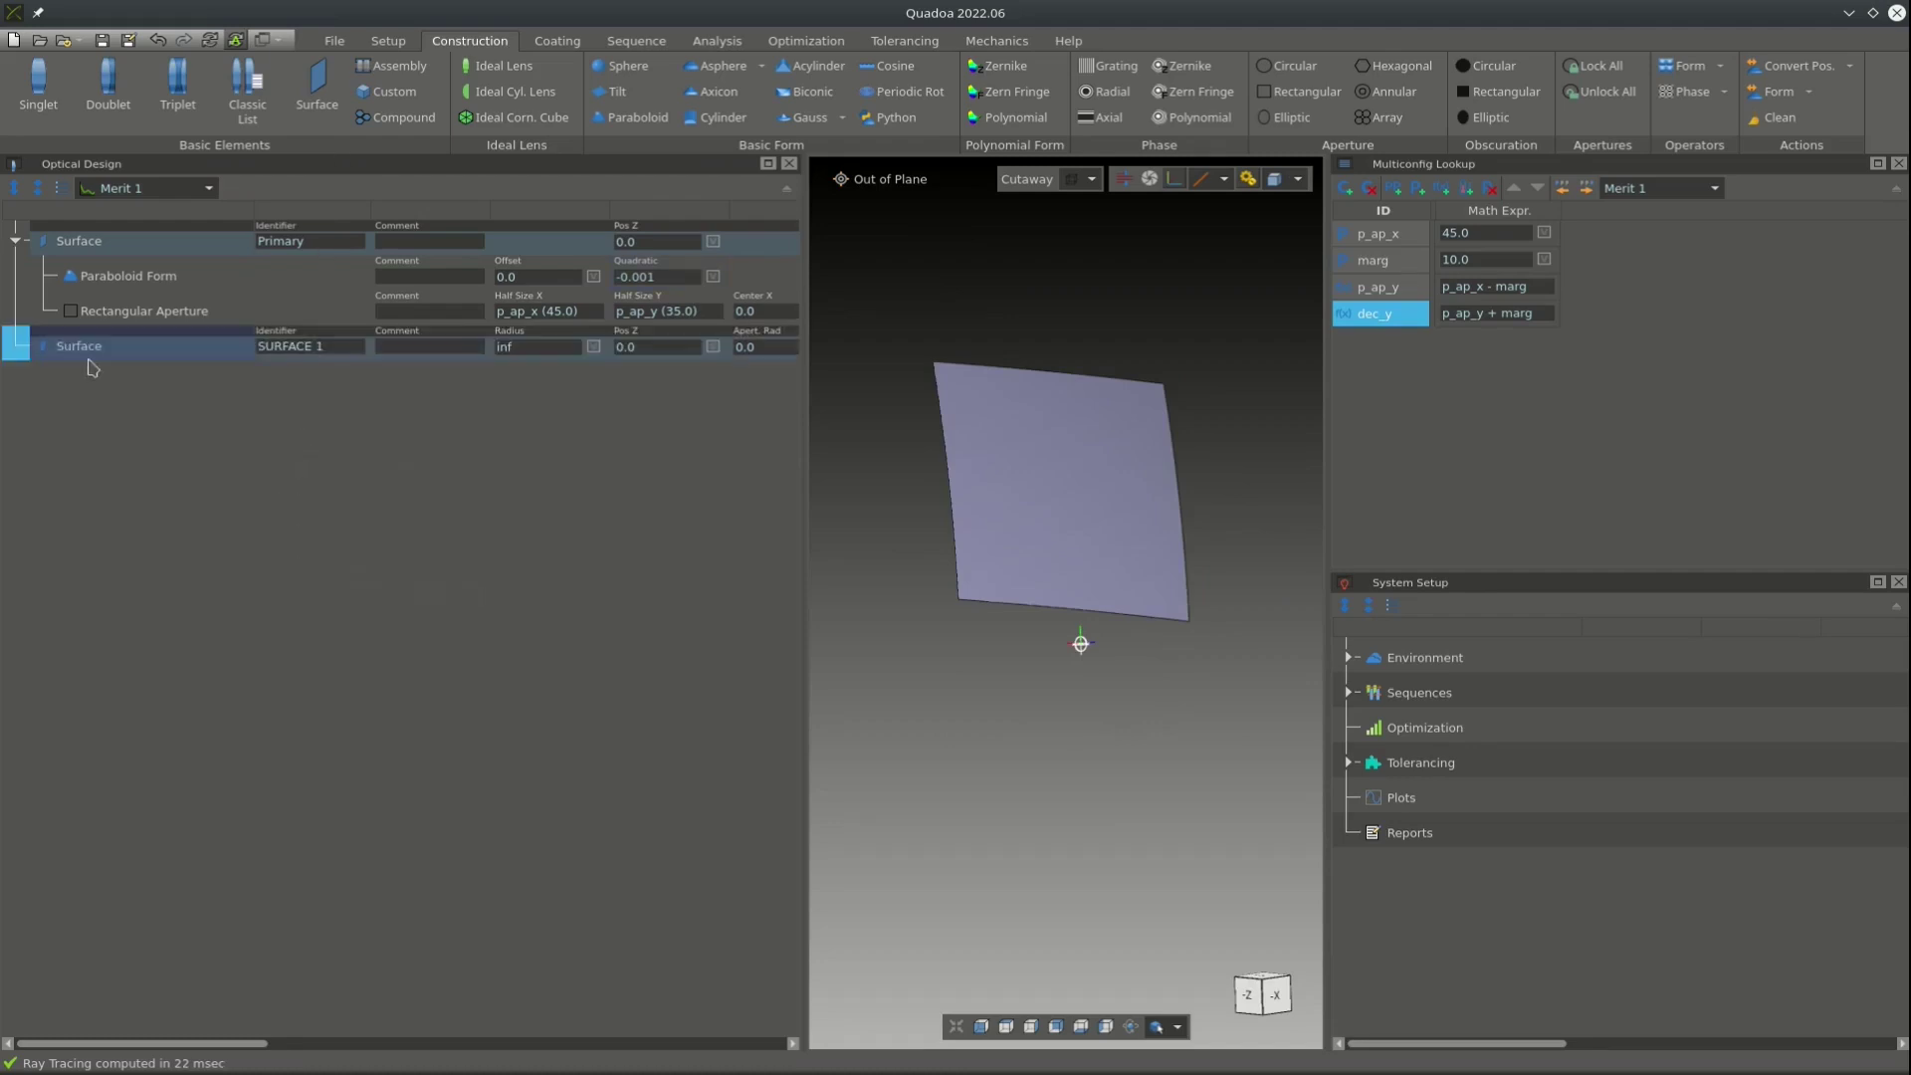
drag(95, 355, 115, 227)
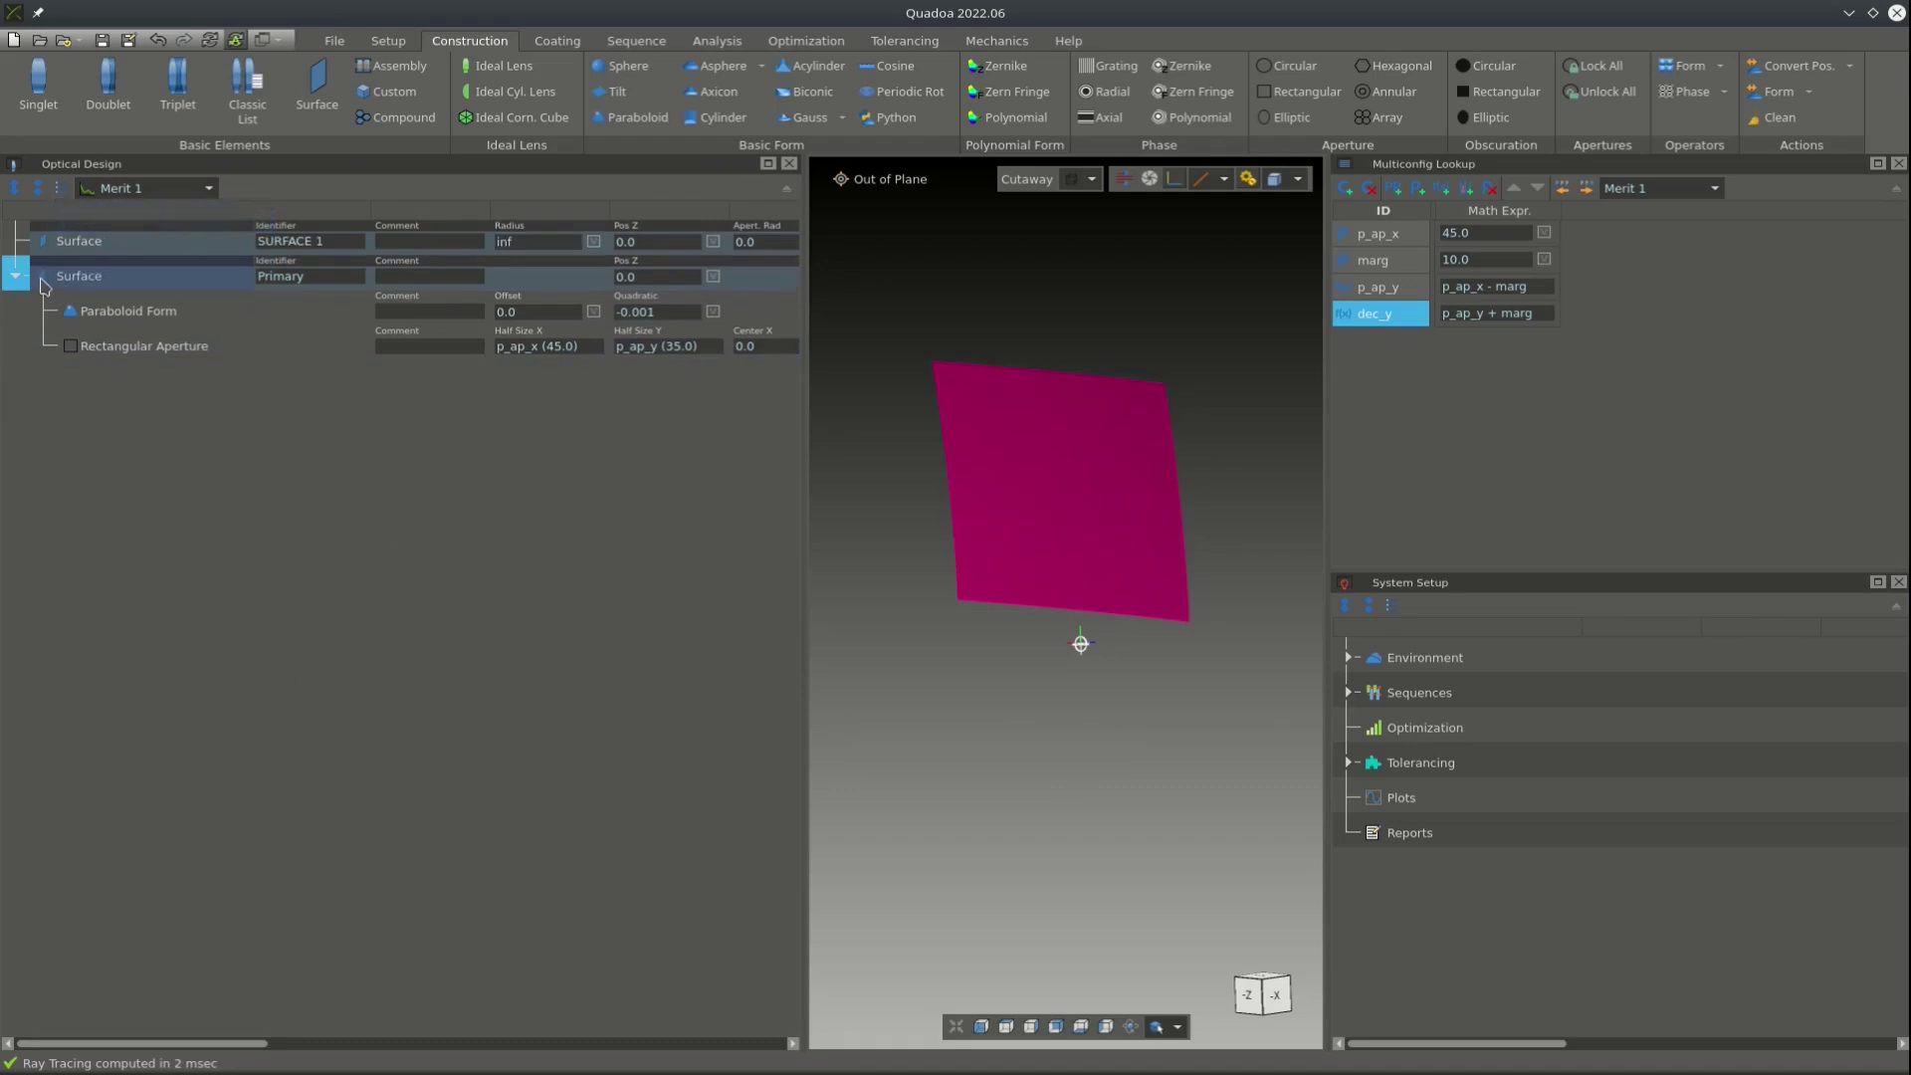
drag(261, 1042, 623, 1053)
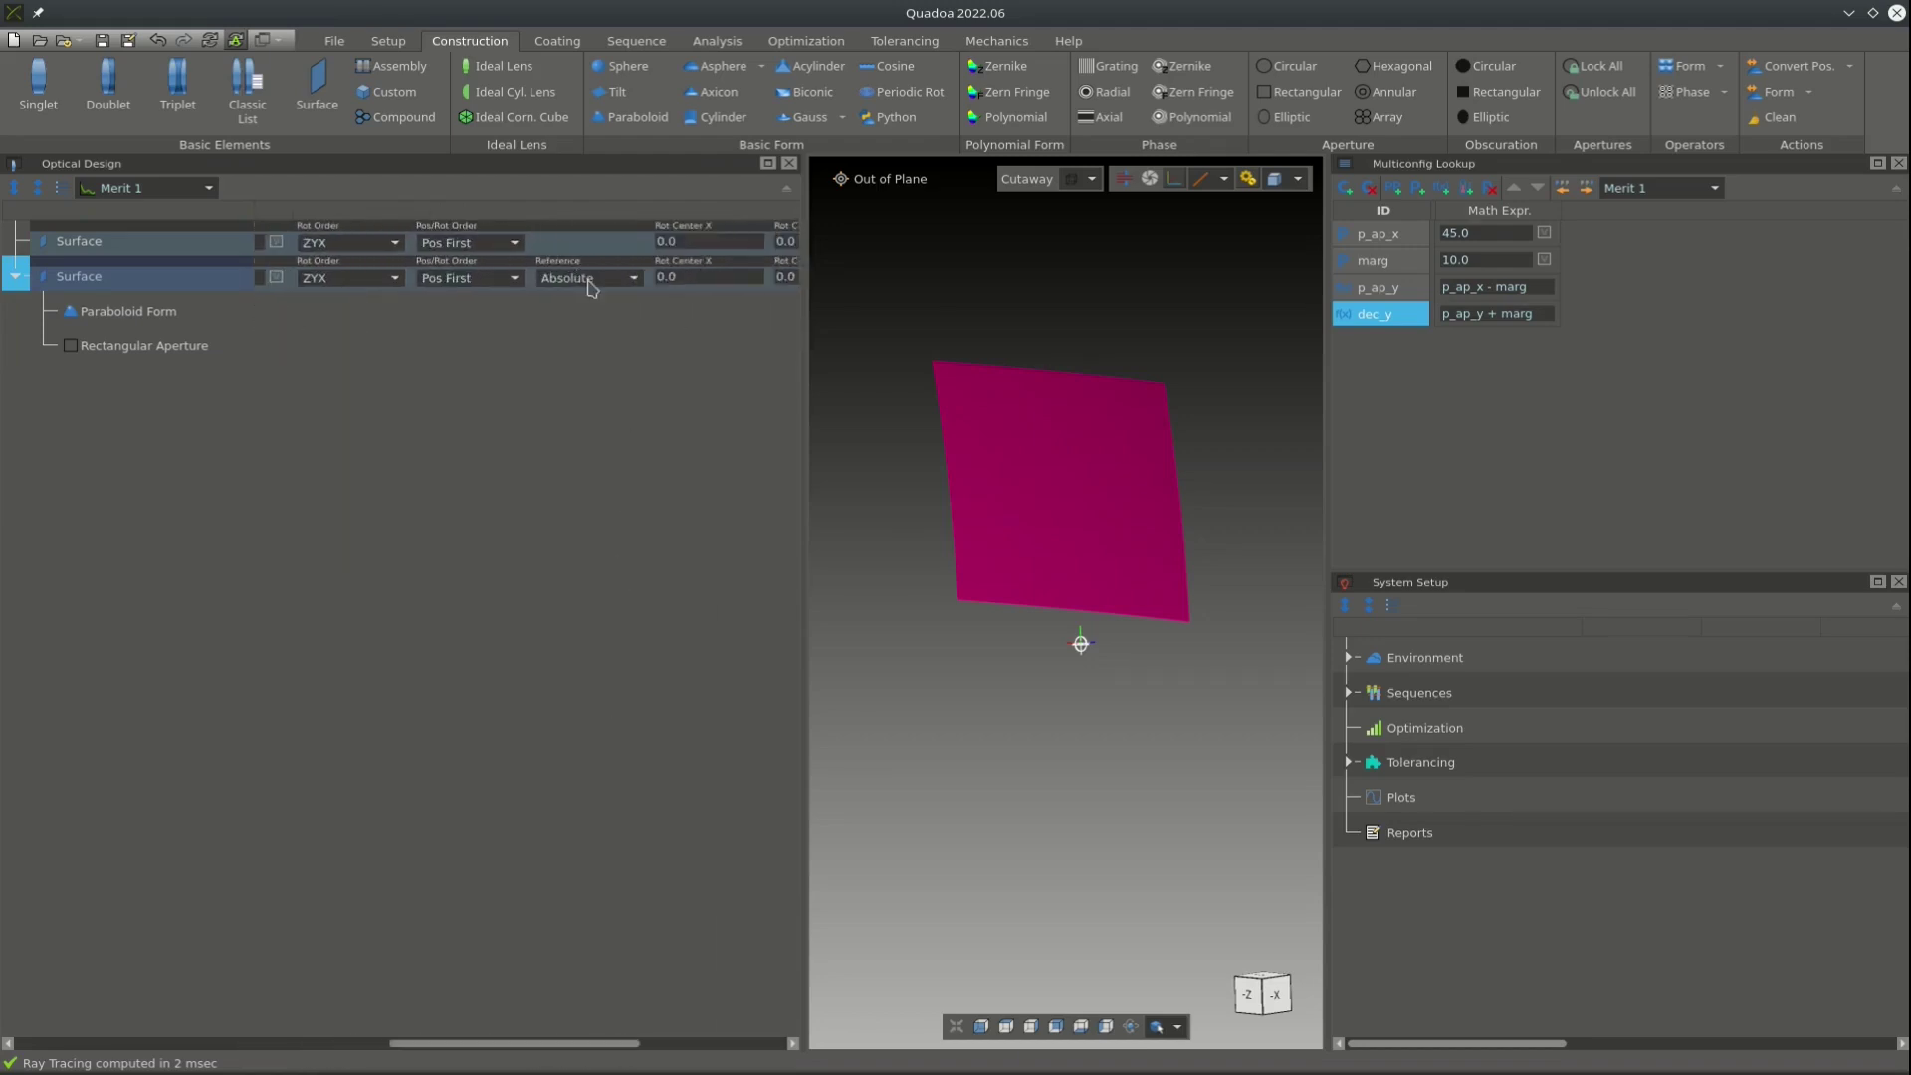
scroll(500, 1045, up, 5)
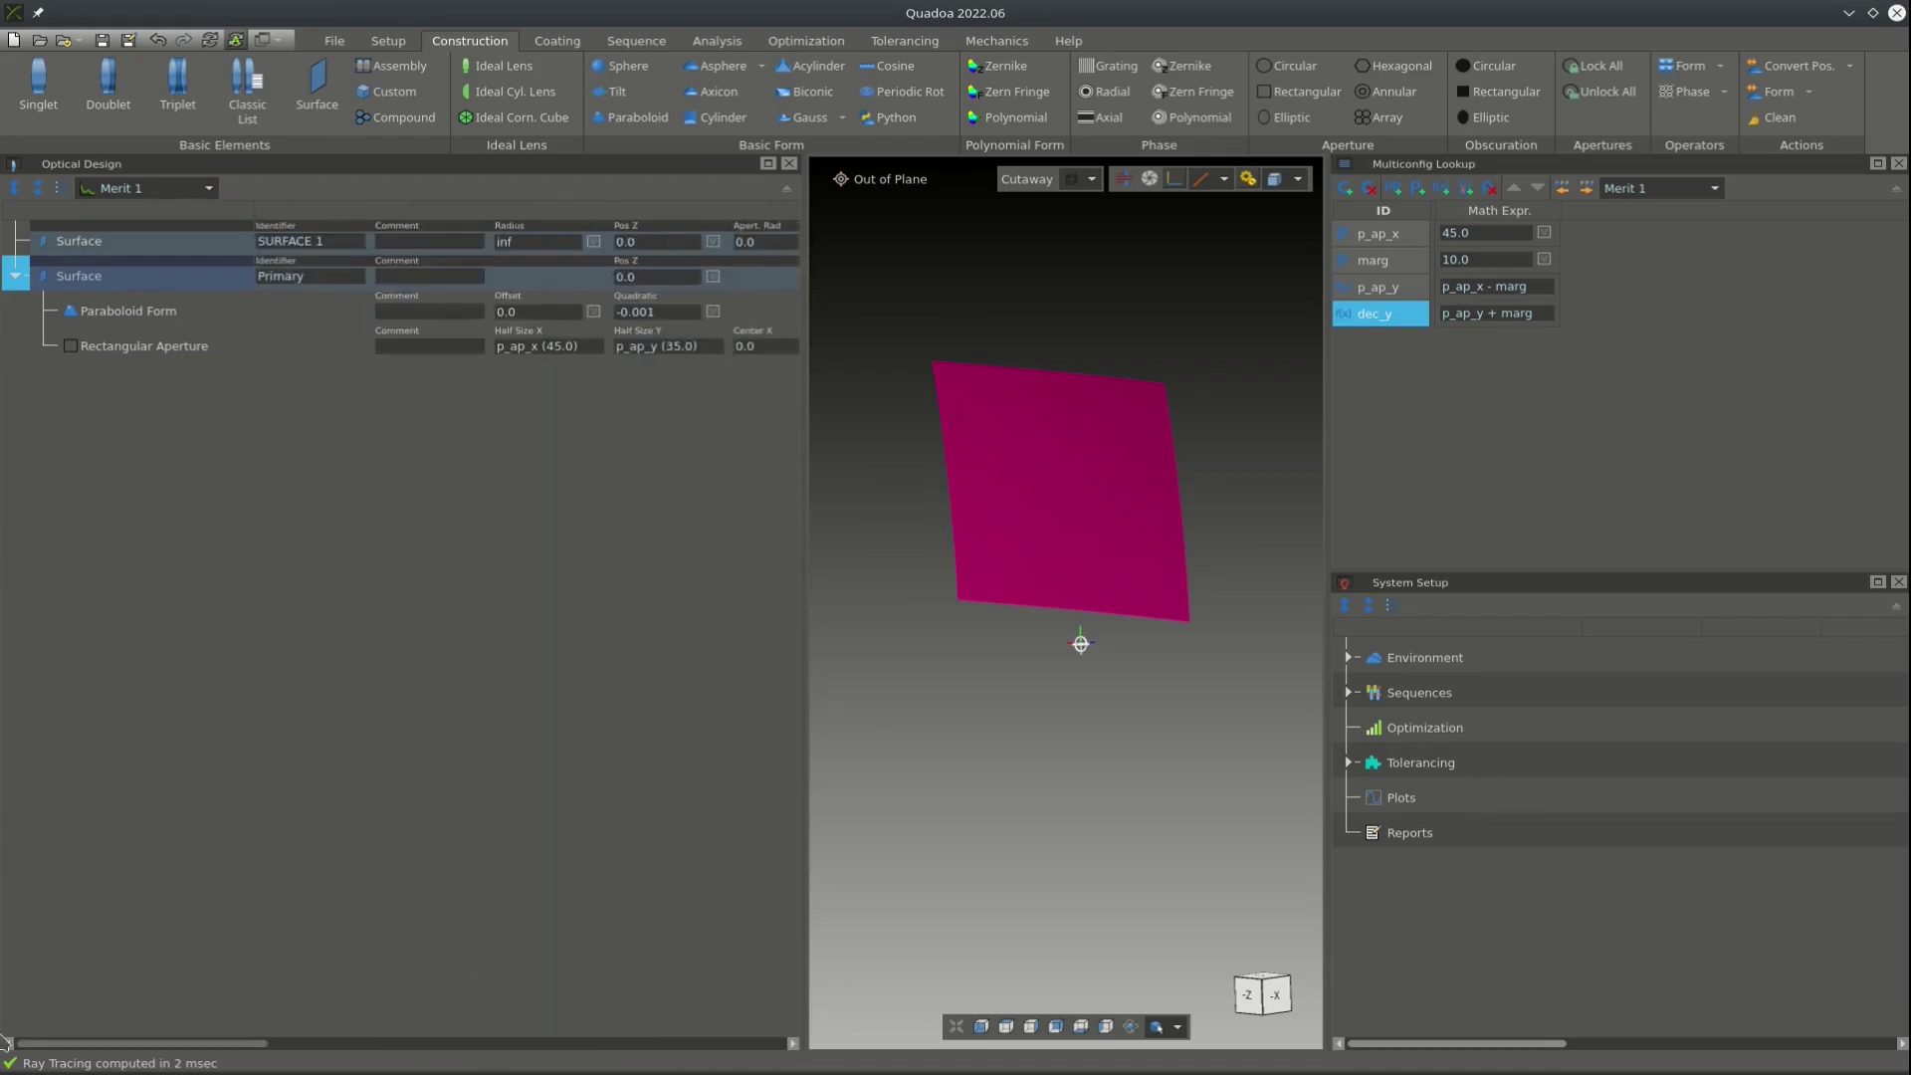
Set SURFACE 1's Pos Z to -200.
click(657, 242)
text(-200)
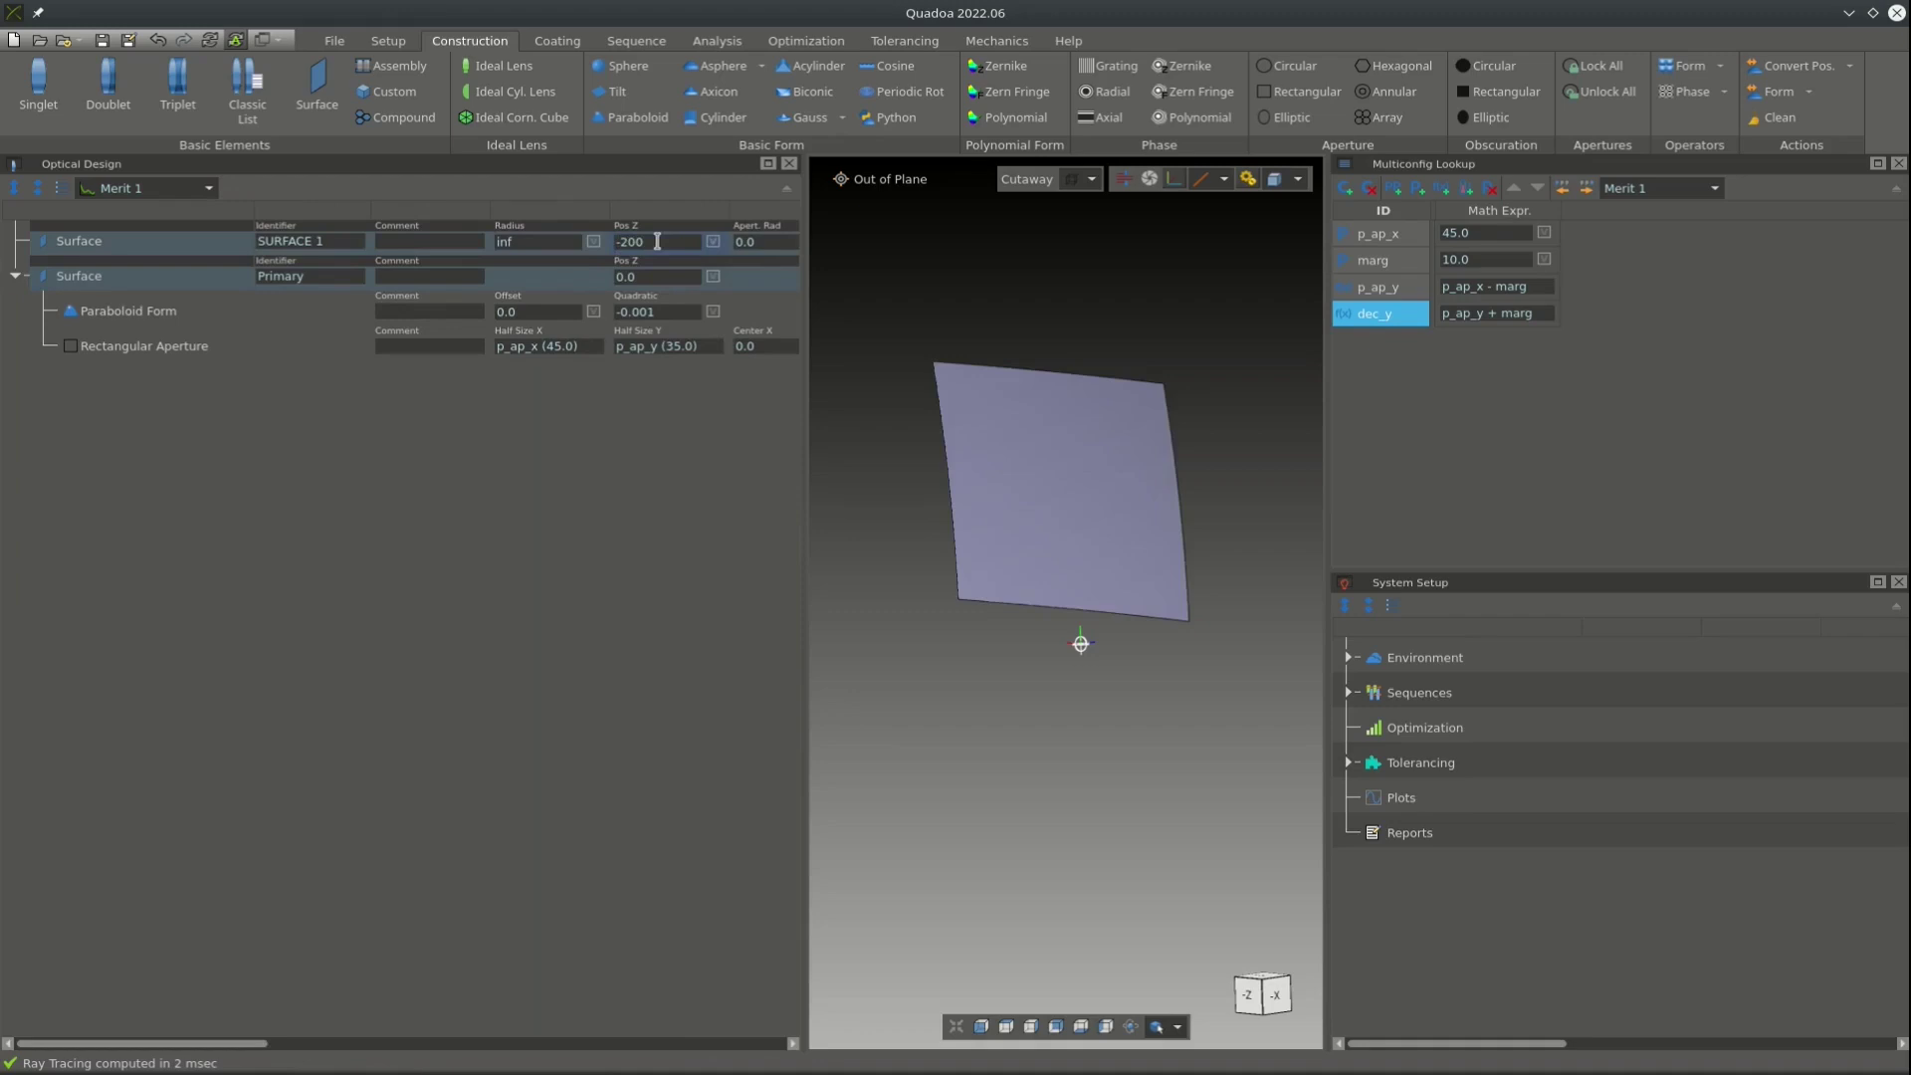
key(Return)
scroll(1185, 552, down, 5)
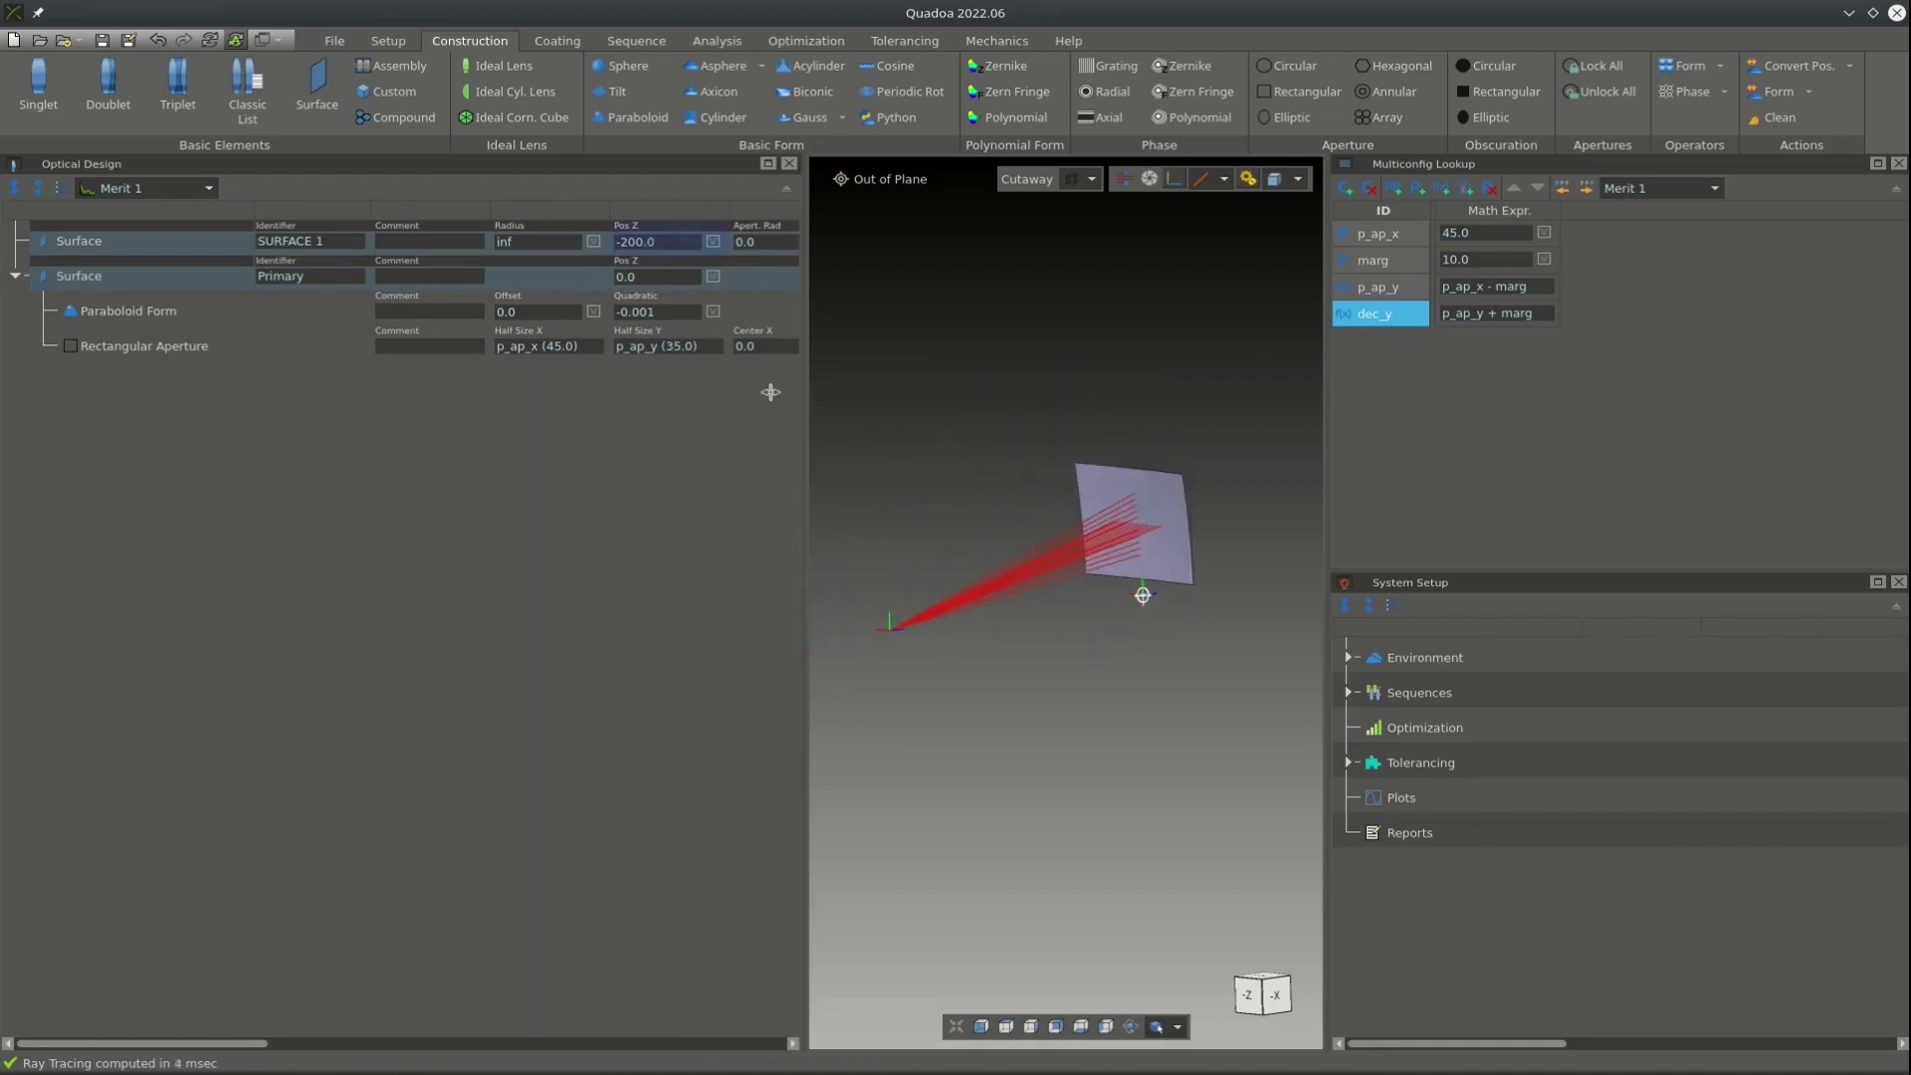
drag(808, 394, 629, 416)
drag(935, 582, 845, 585)
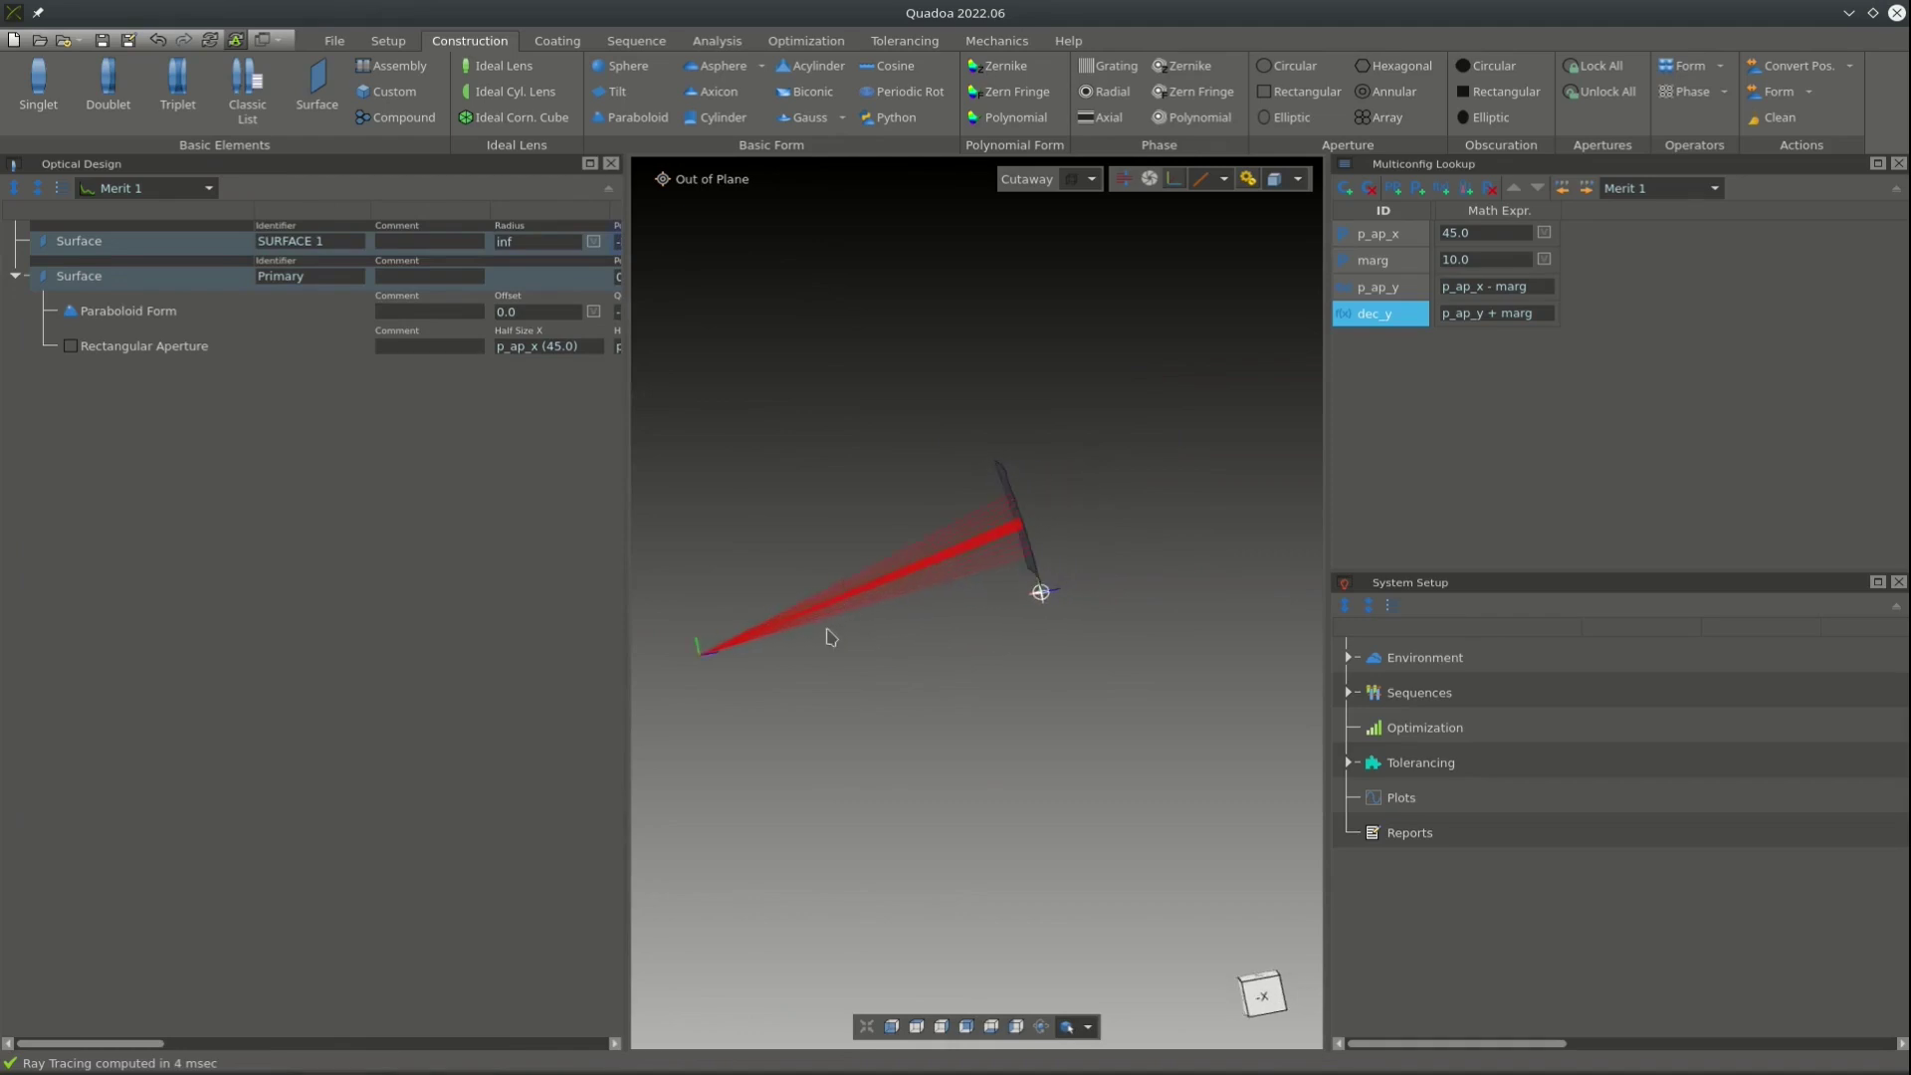
Set the sequence source type to Plane WF.
click(1349, 694)
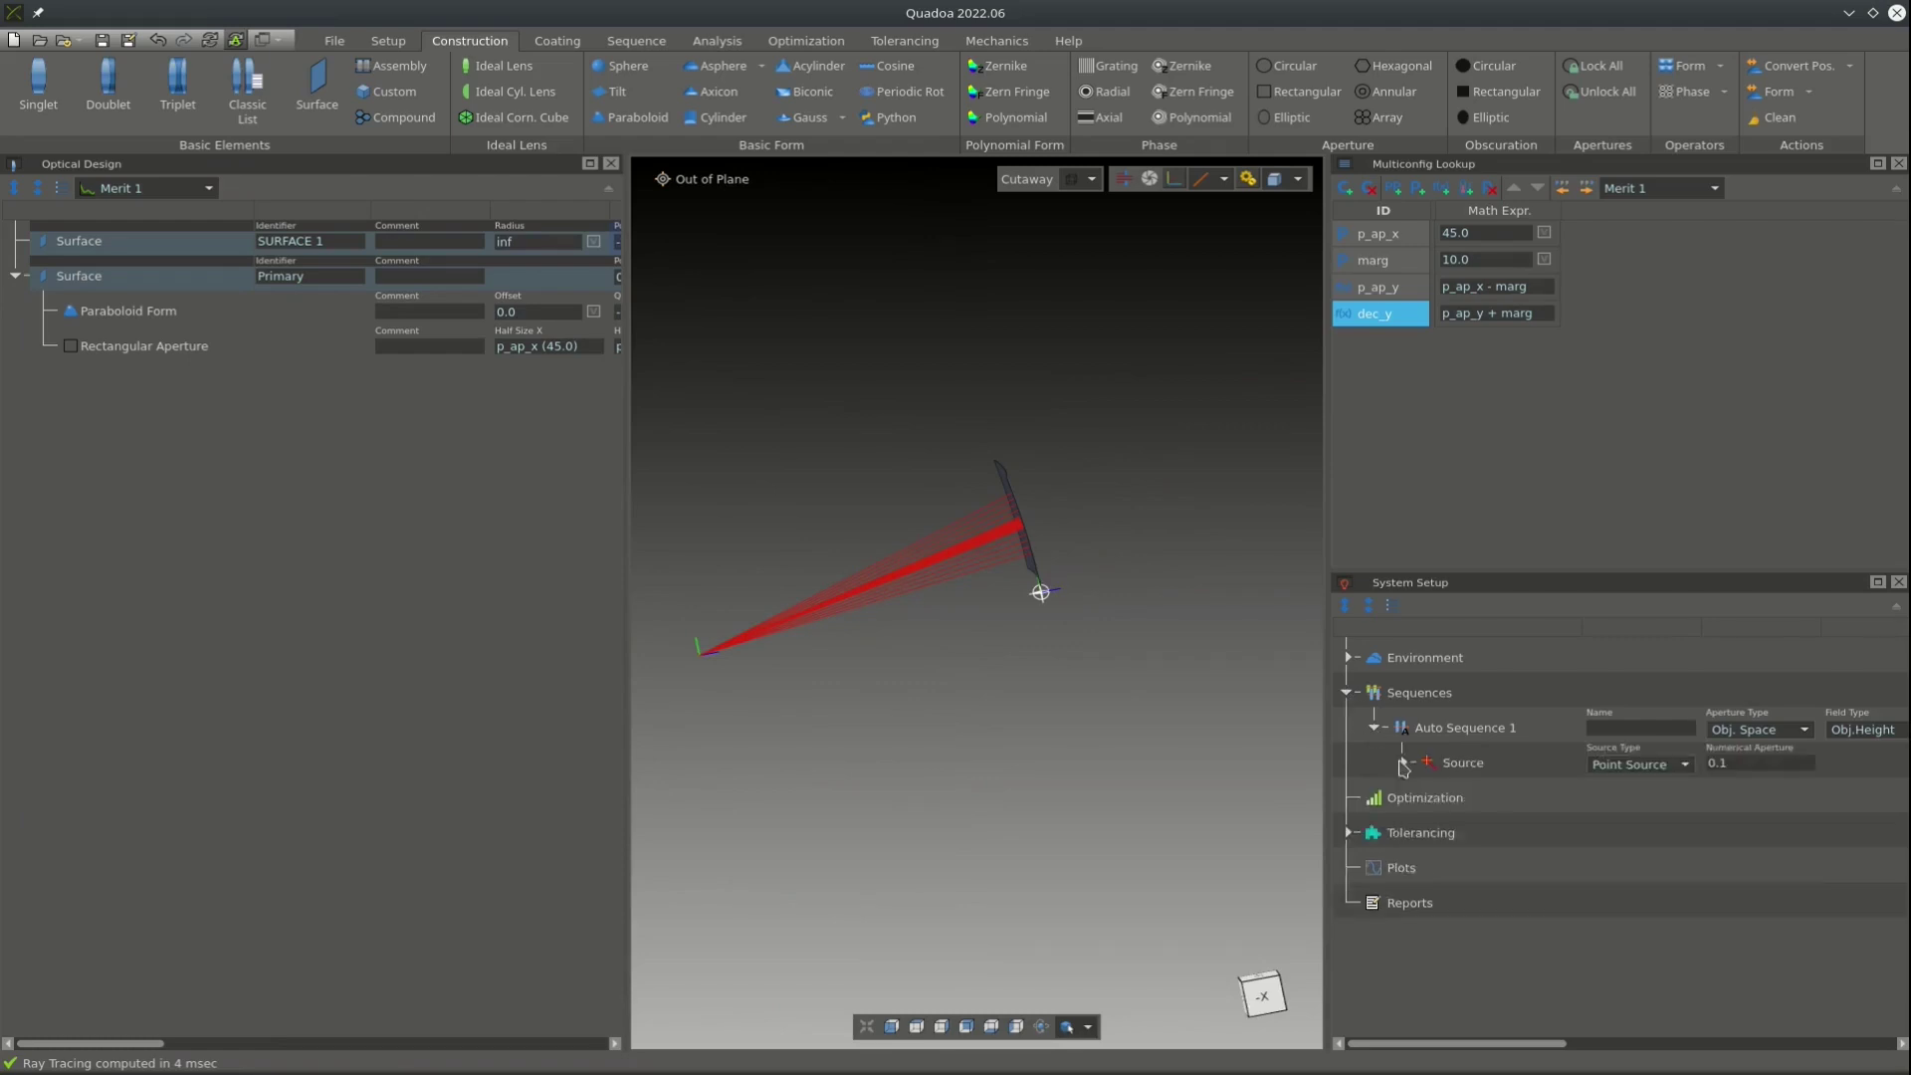
click(1403, 764)
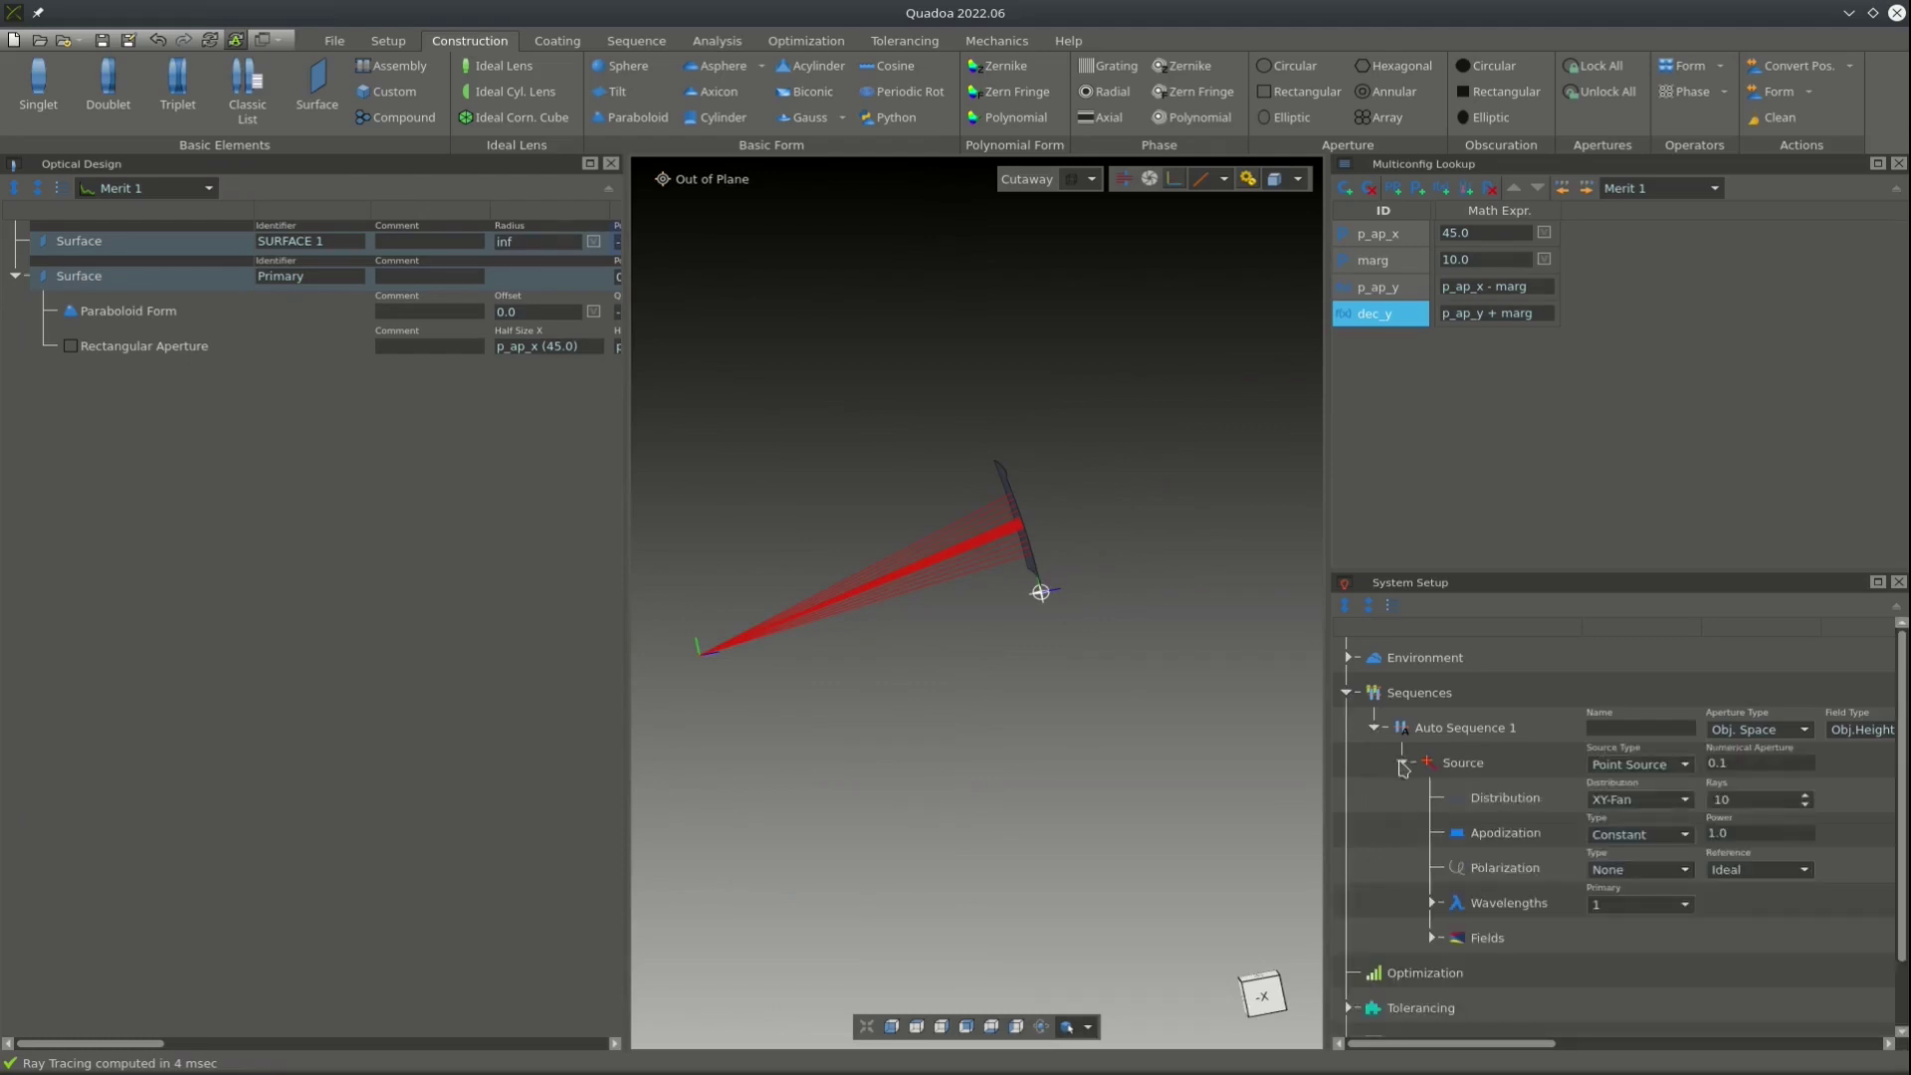
click(1644, 769)
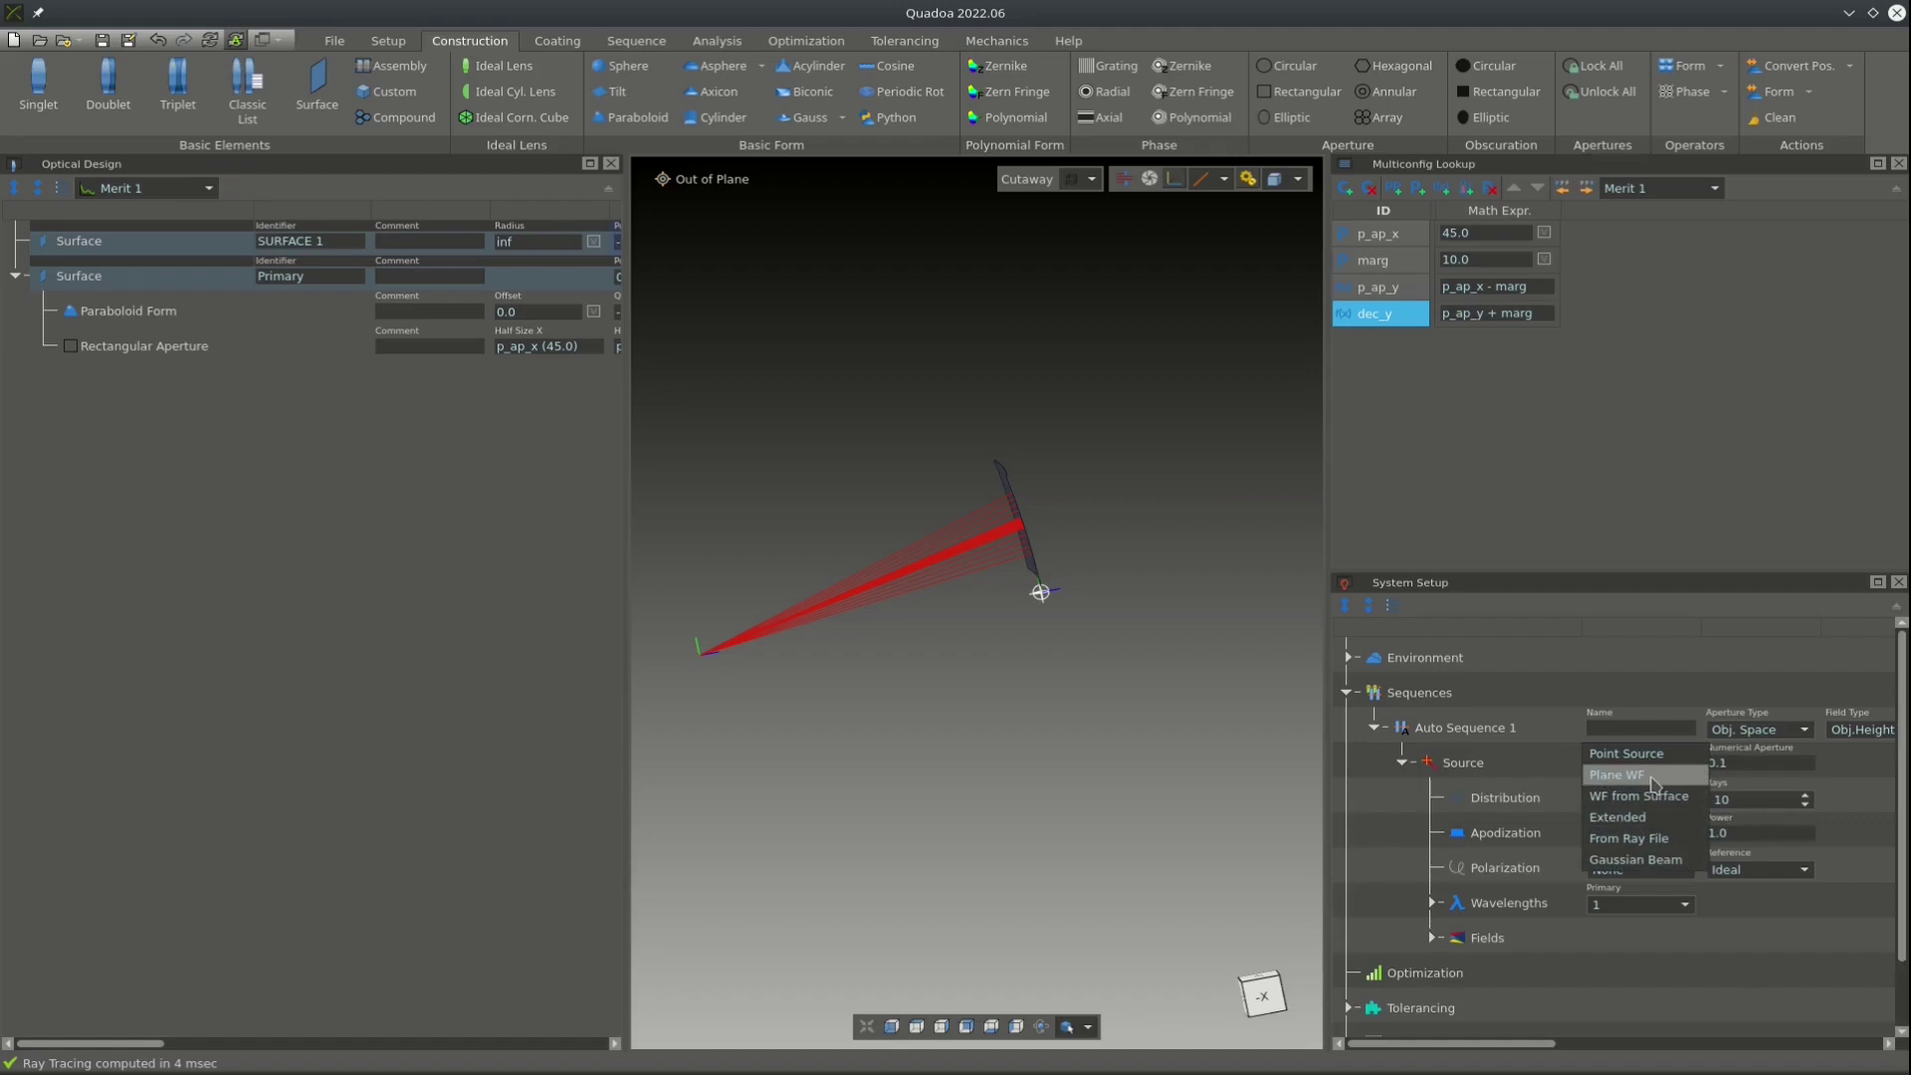
click(1652, 775)
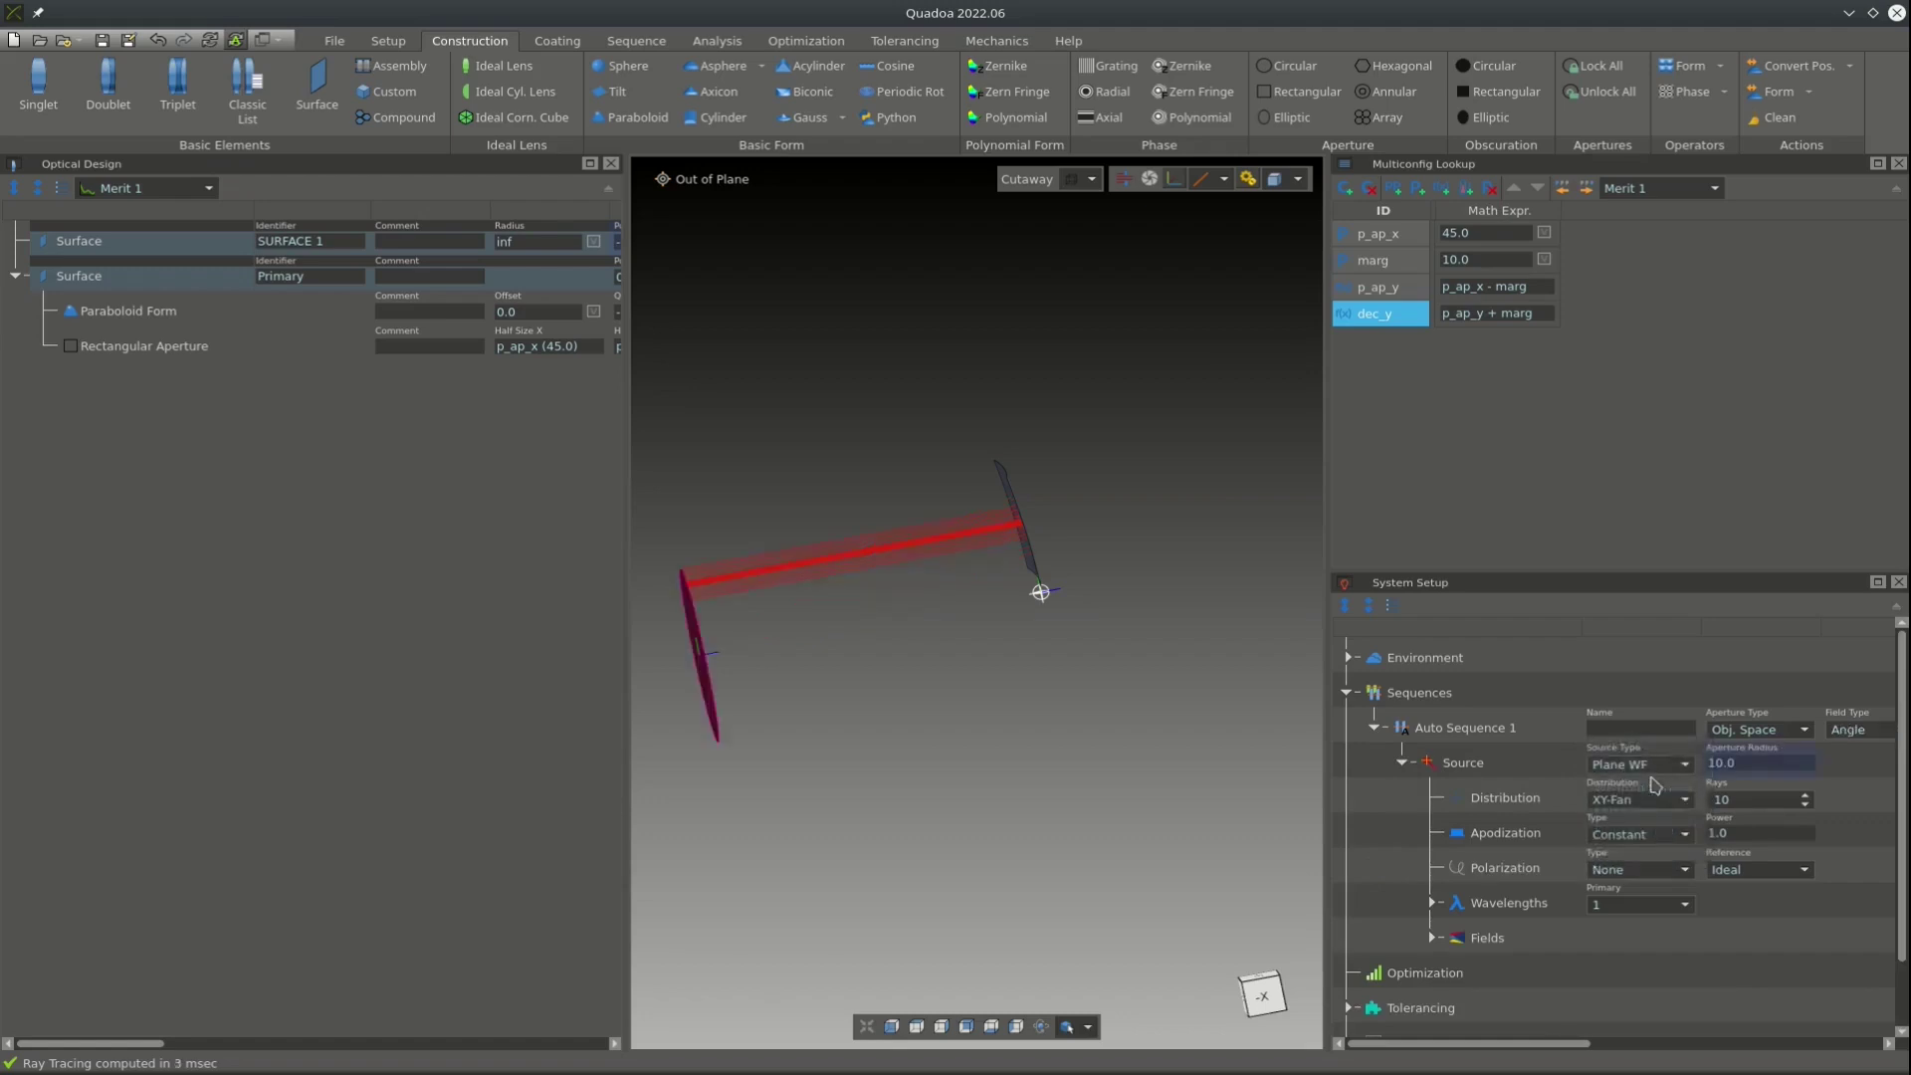
drag(1327, 726, 1059, 749)
drag(780, 627, 874, 541)
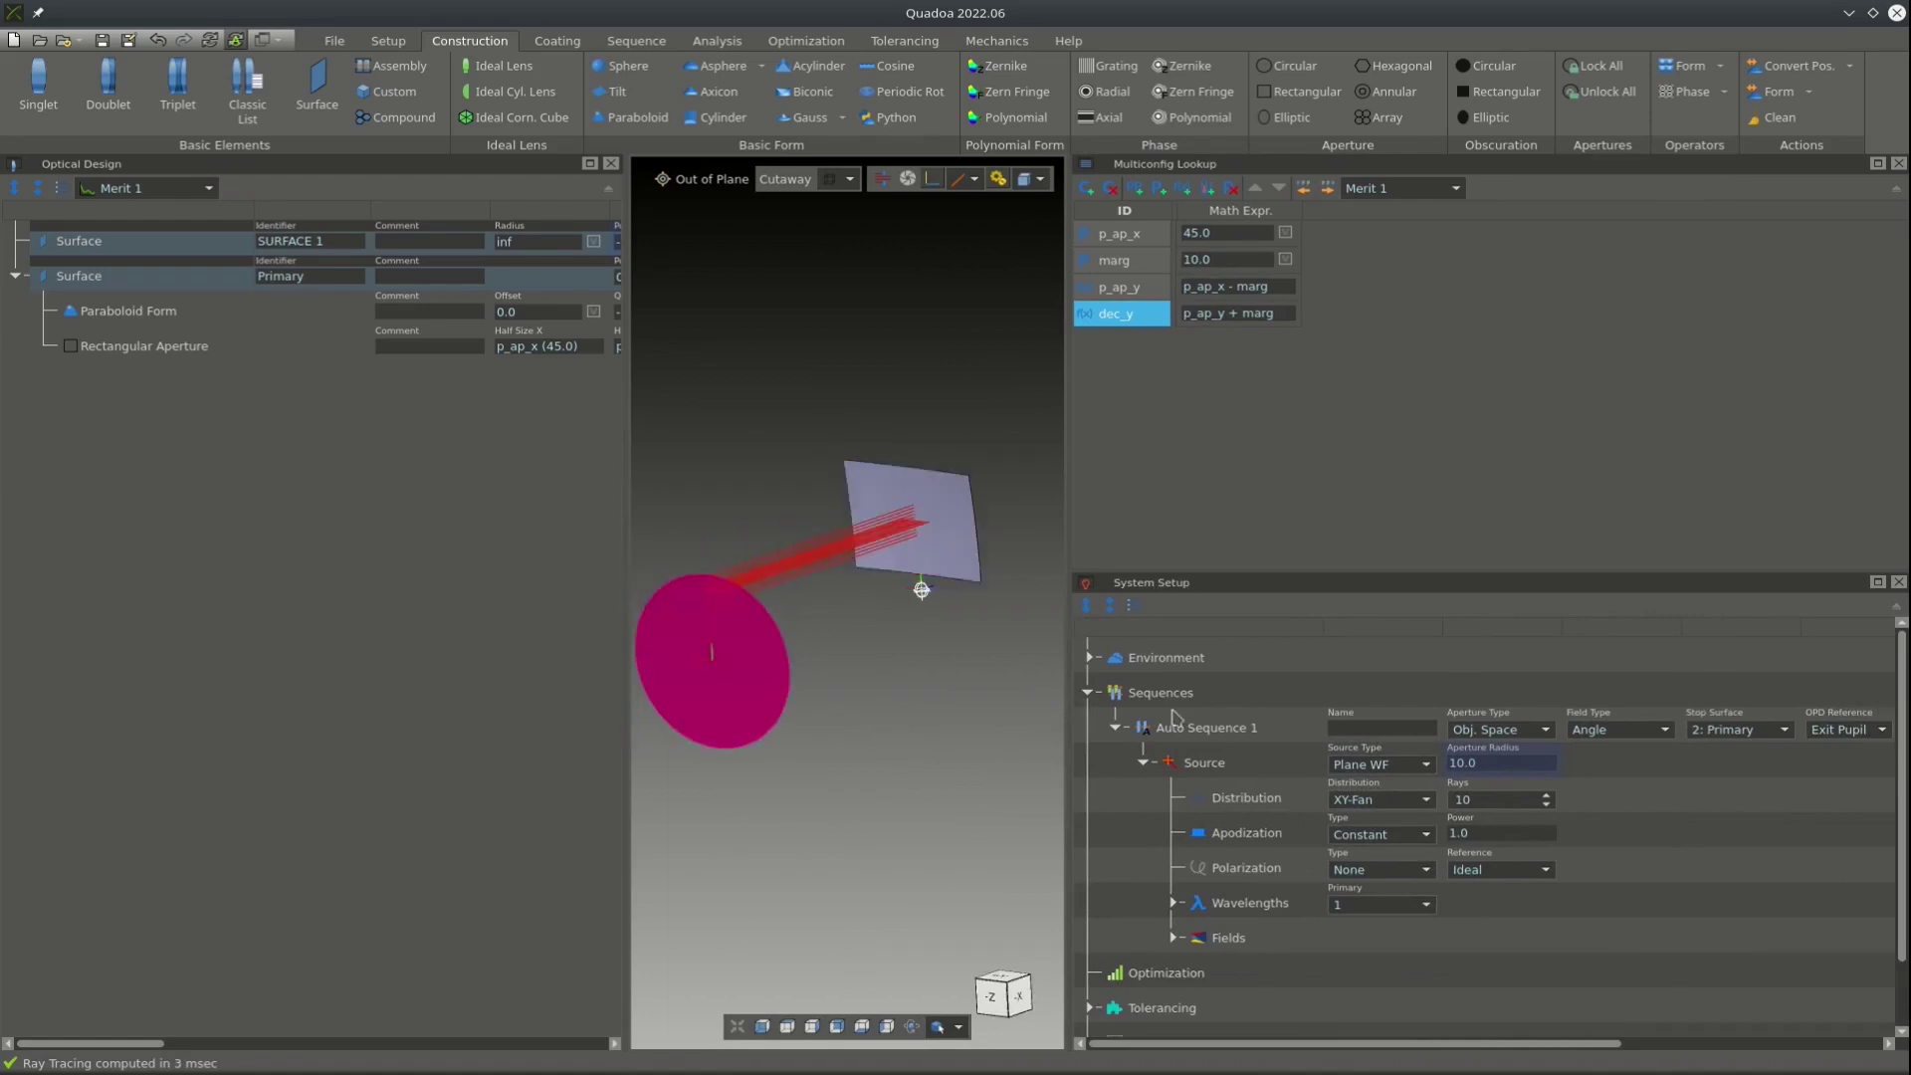
Set the source aperture type to From Stop and the ray distribution to Rect Grid.
click(1543, 728)
click(1493, 741)
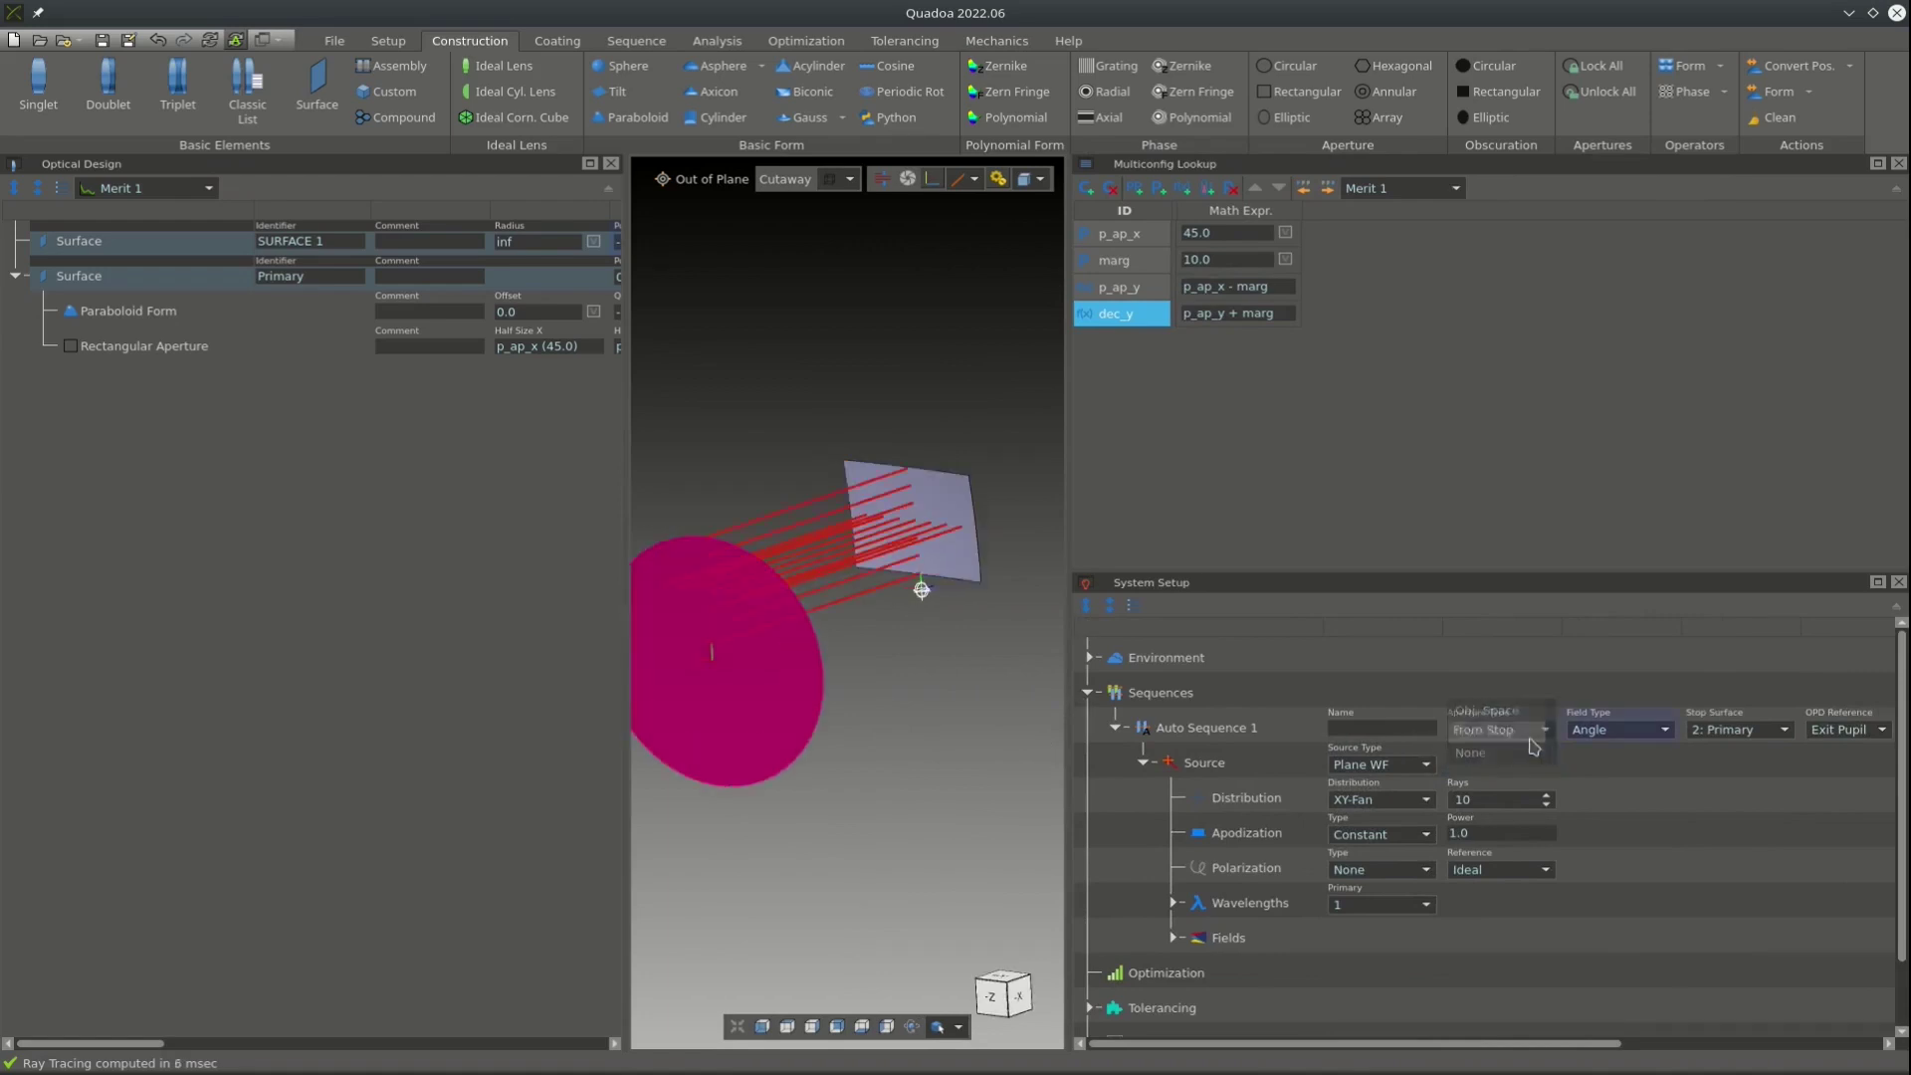
click(1424, 801)
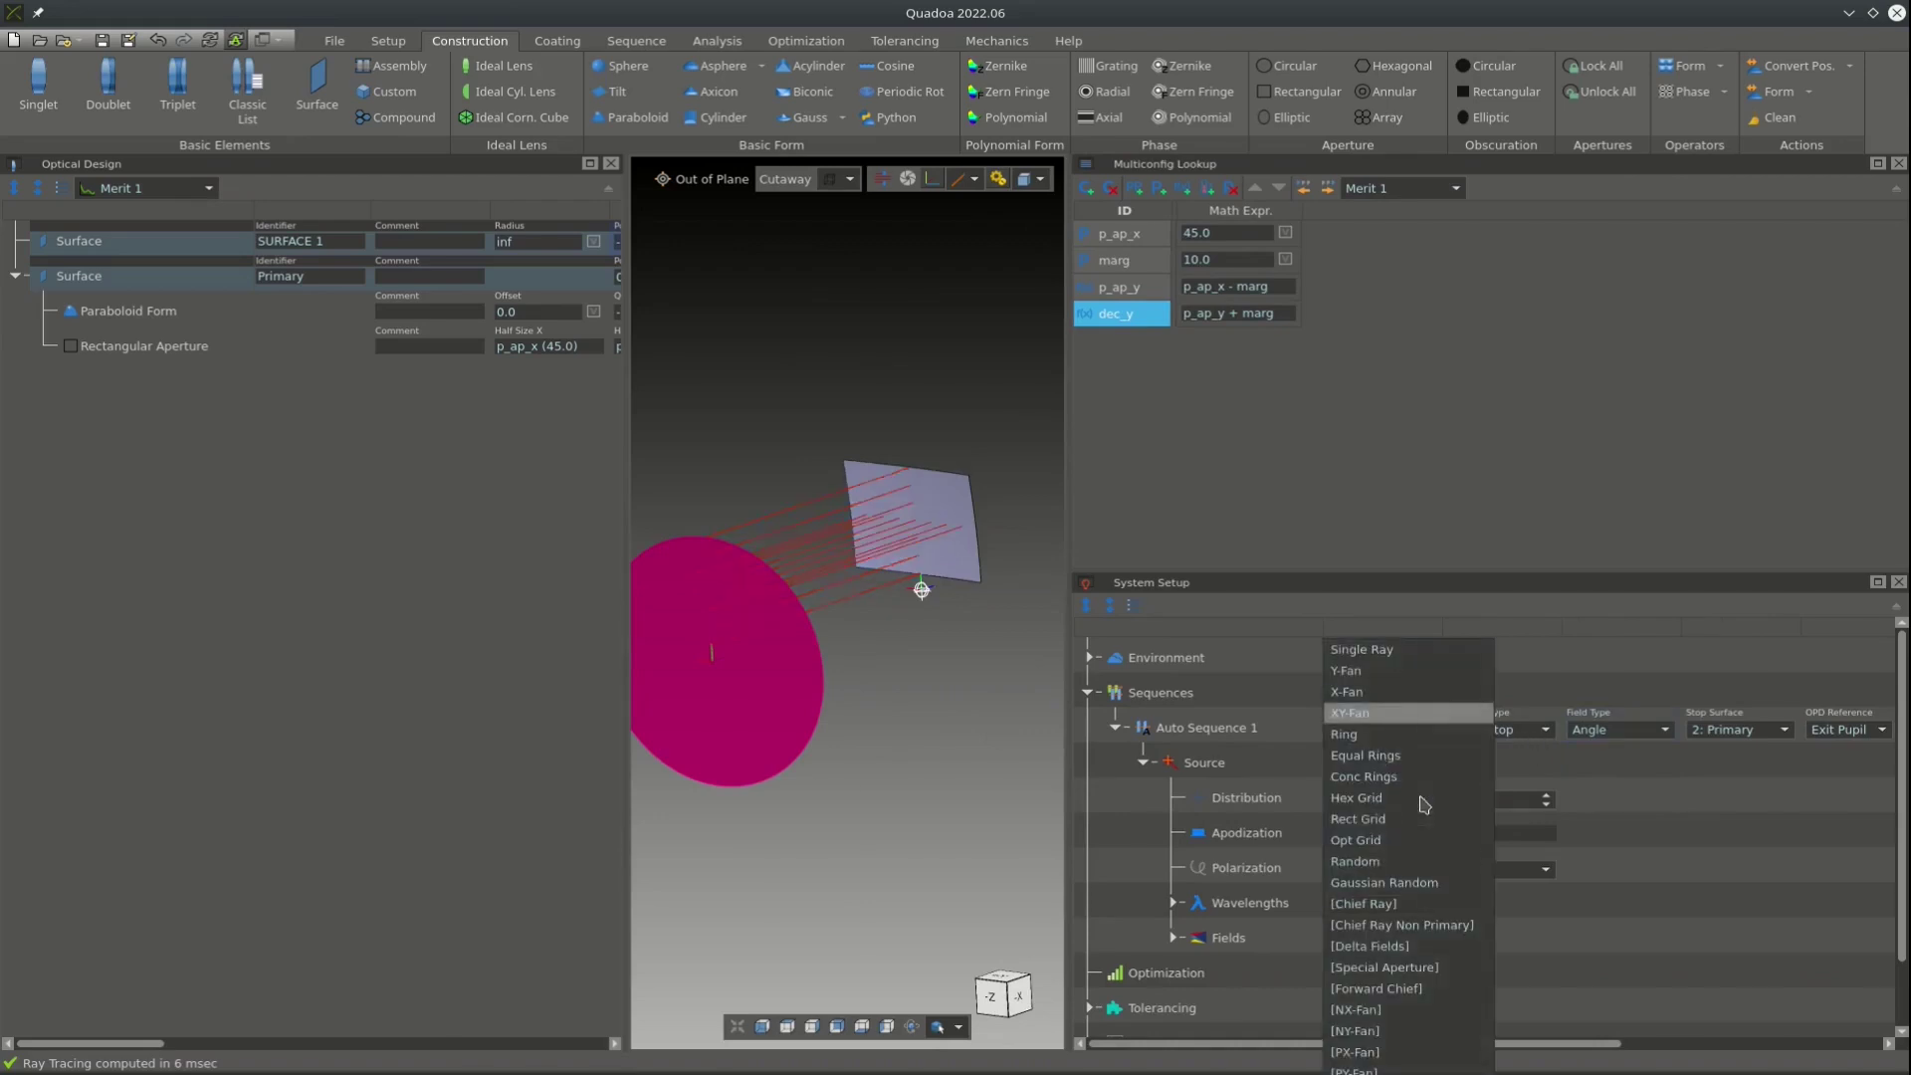
click(1405, 819)
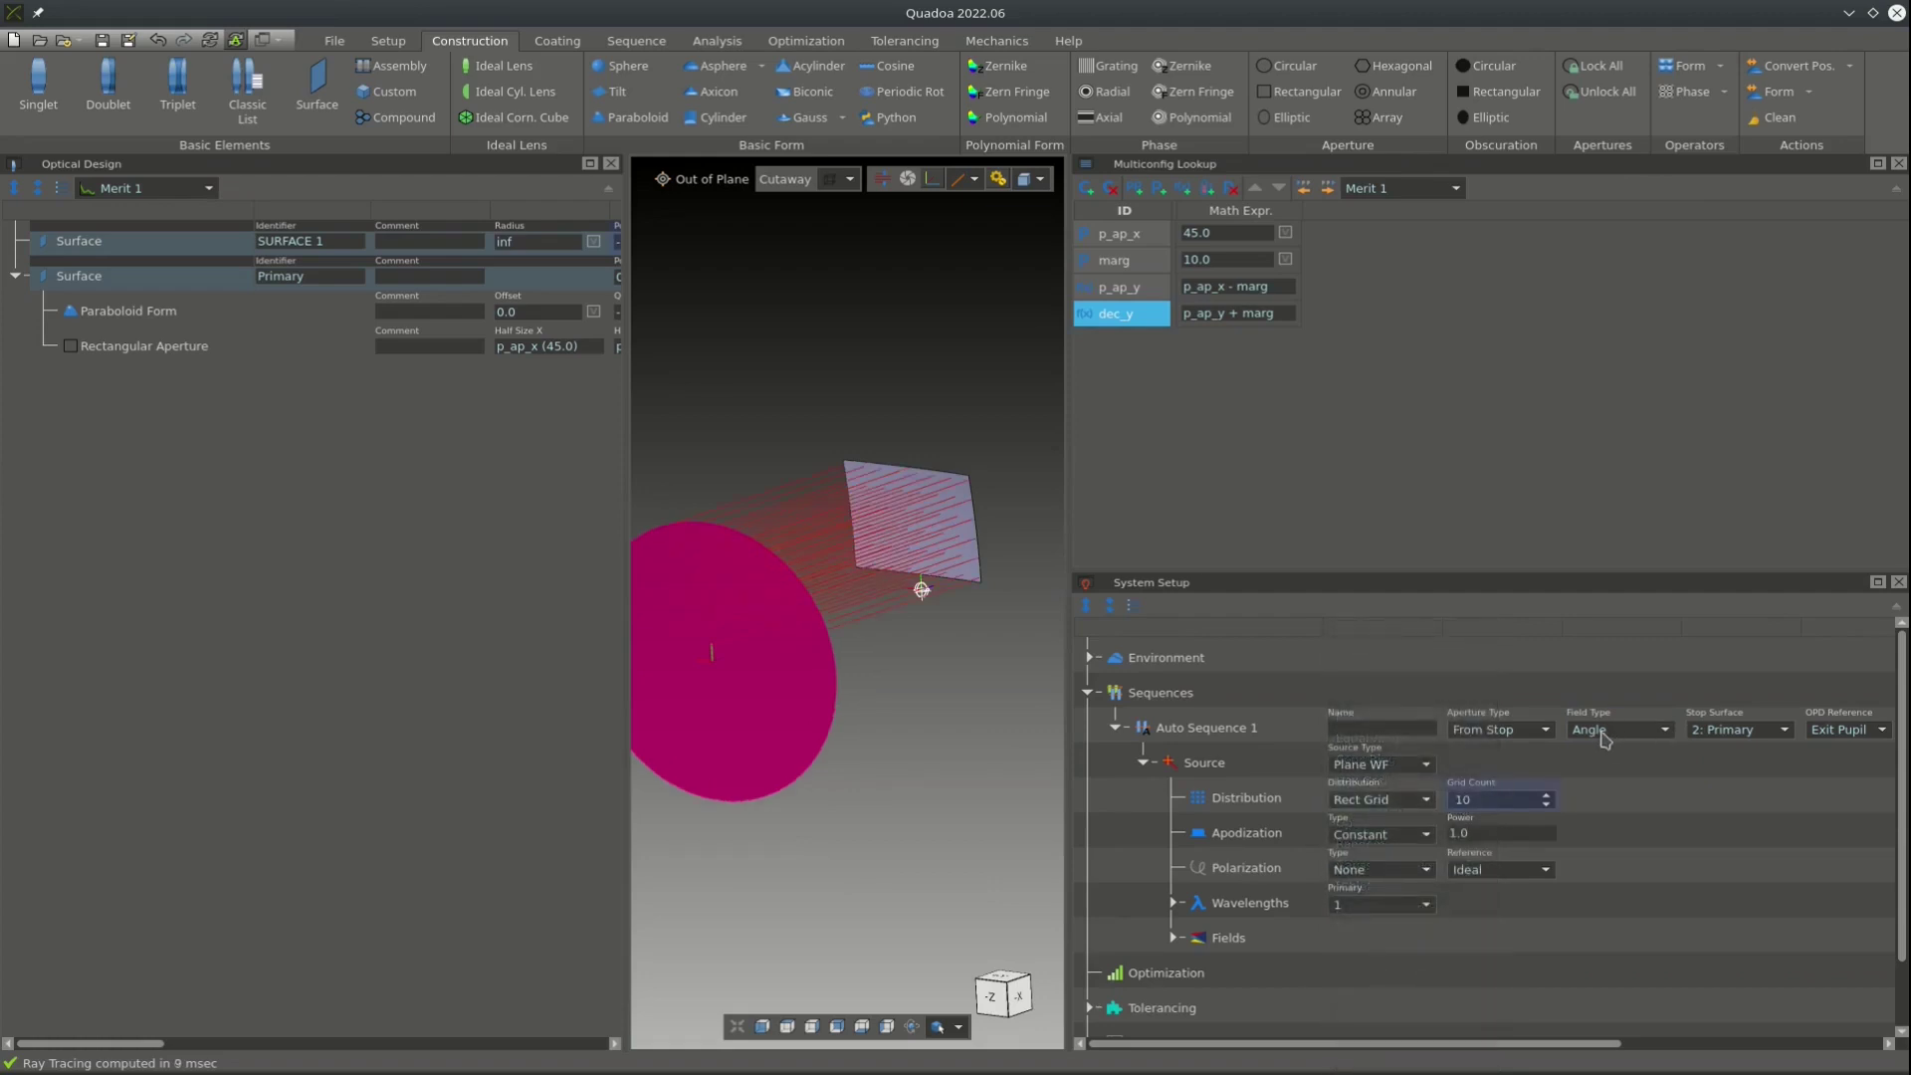
click(199, 248)
Hide SURFACE 1 and switch the widened 3D view to the -X side view.
right_click(189, 247)
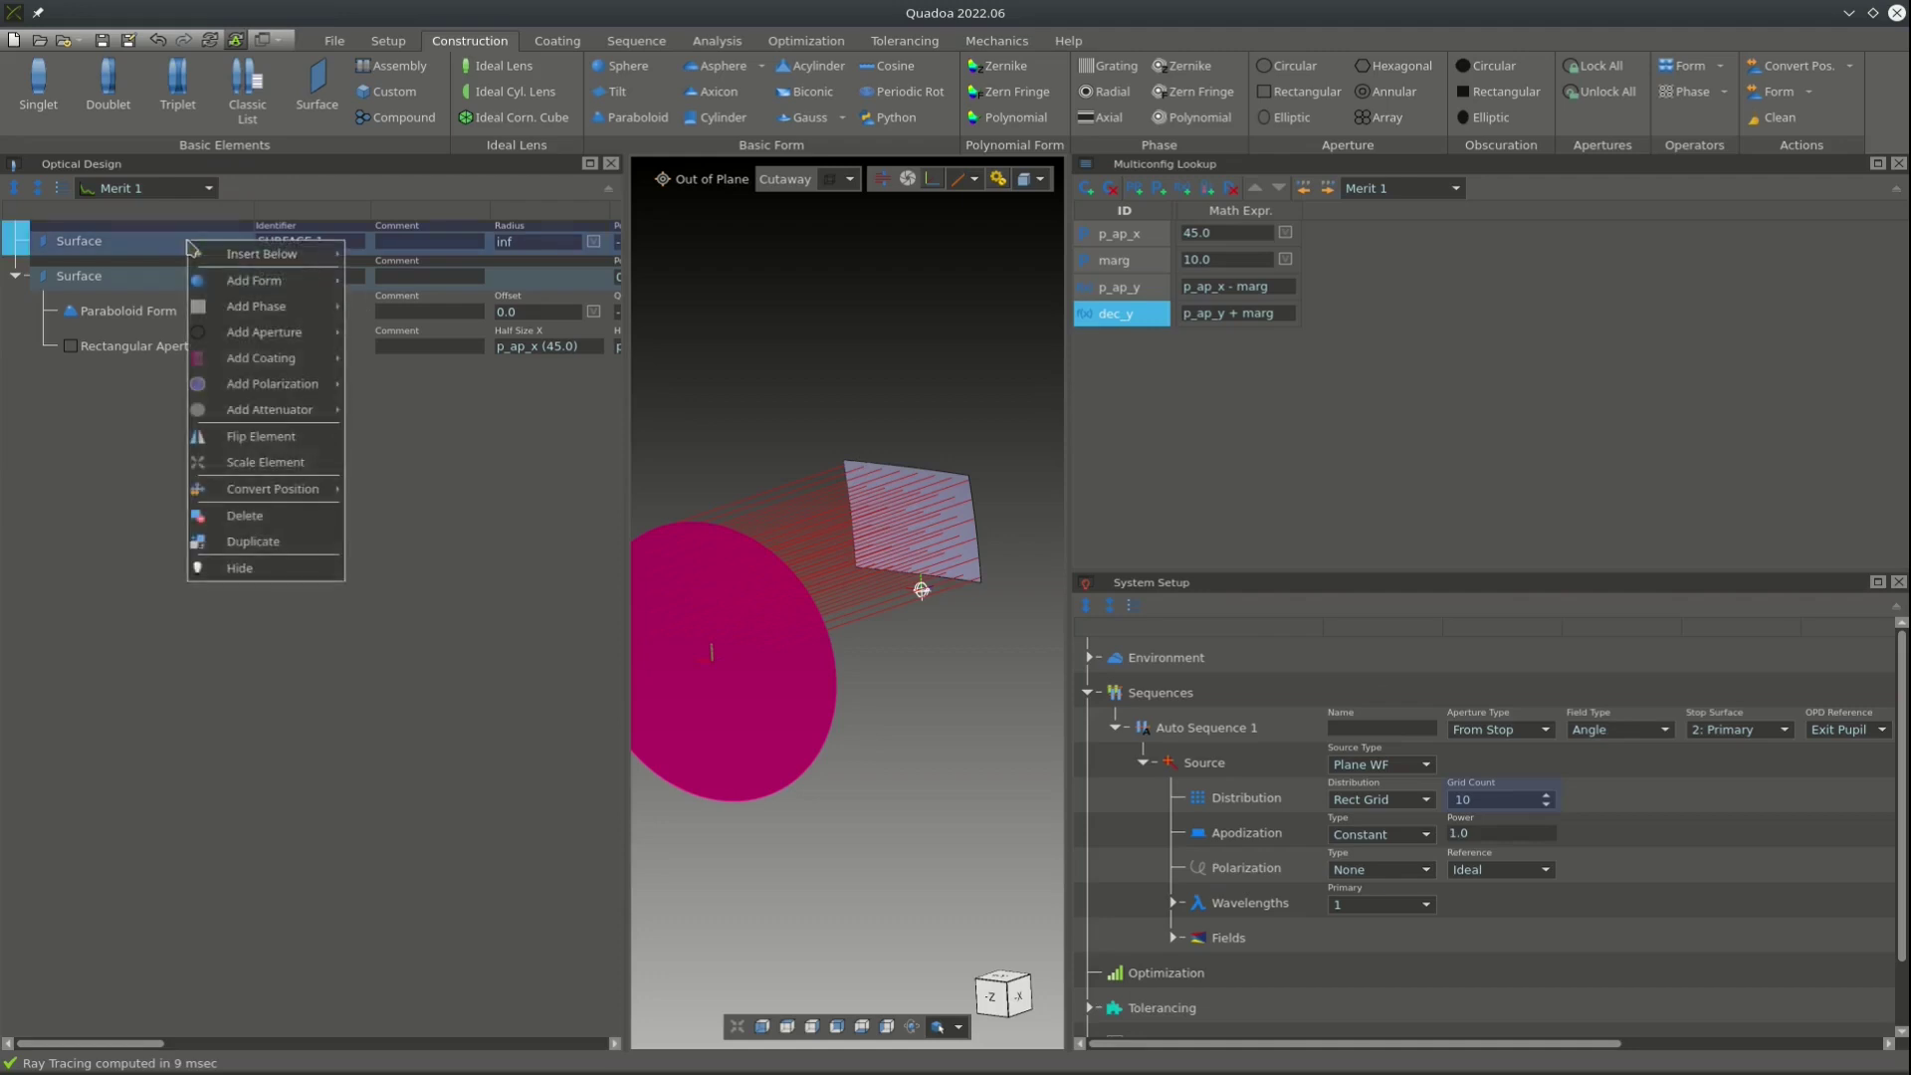
click(244, 568)
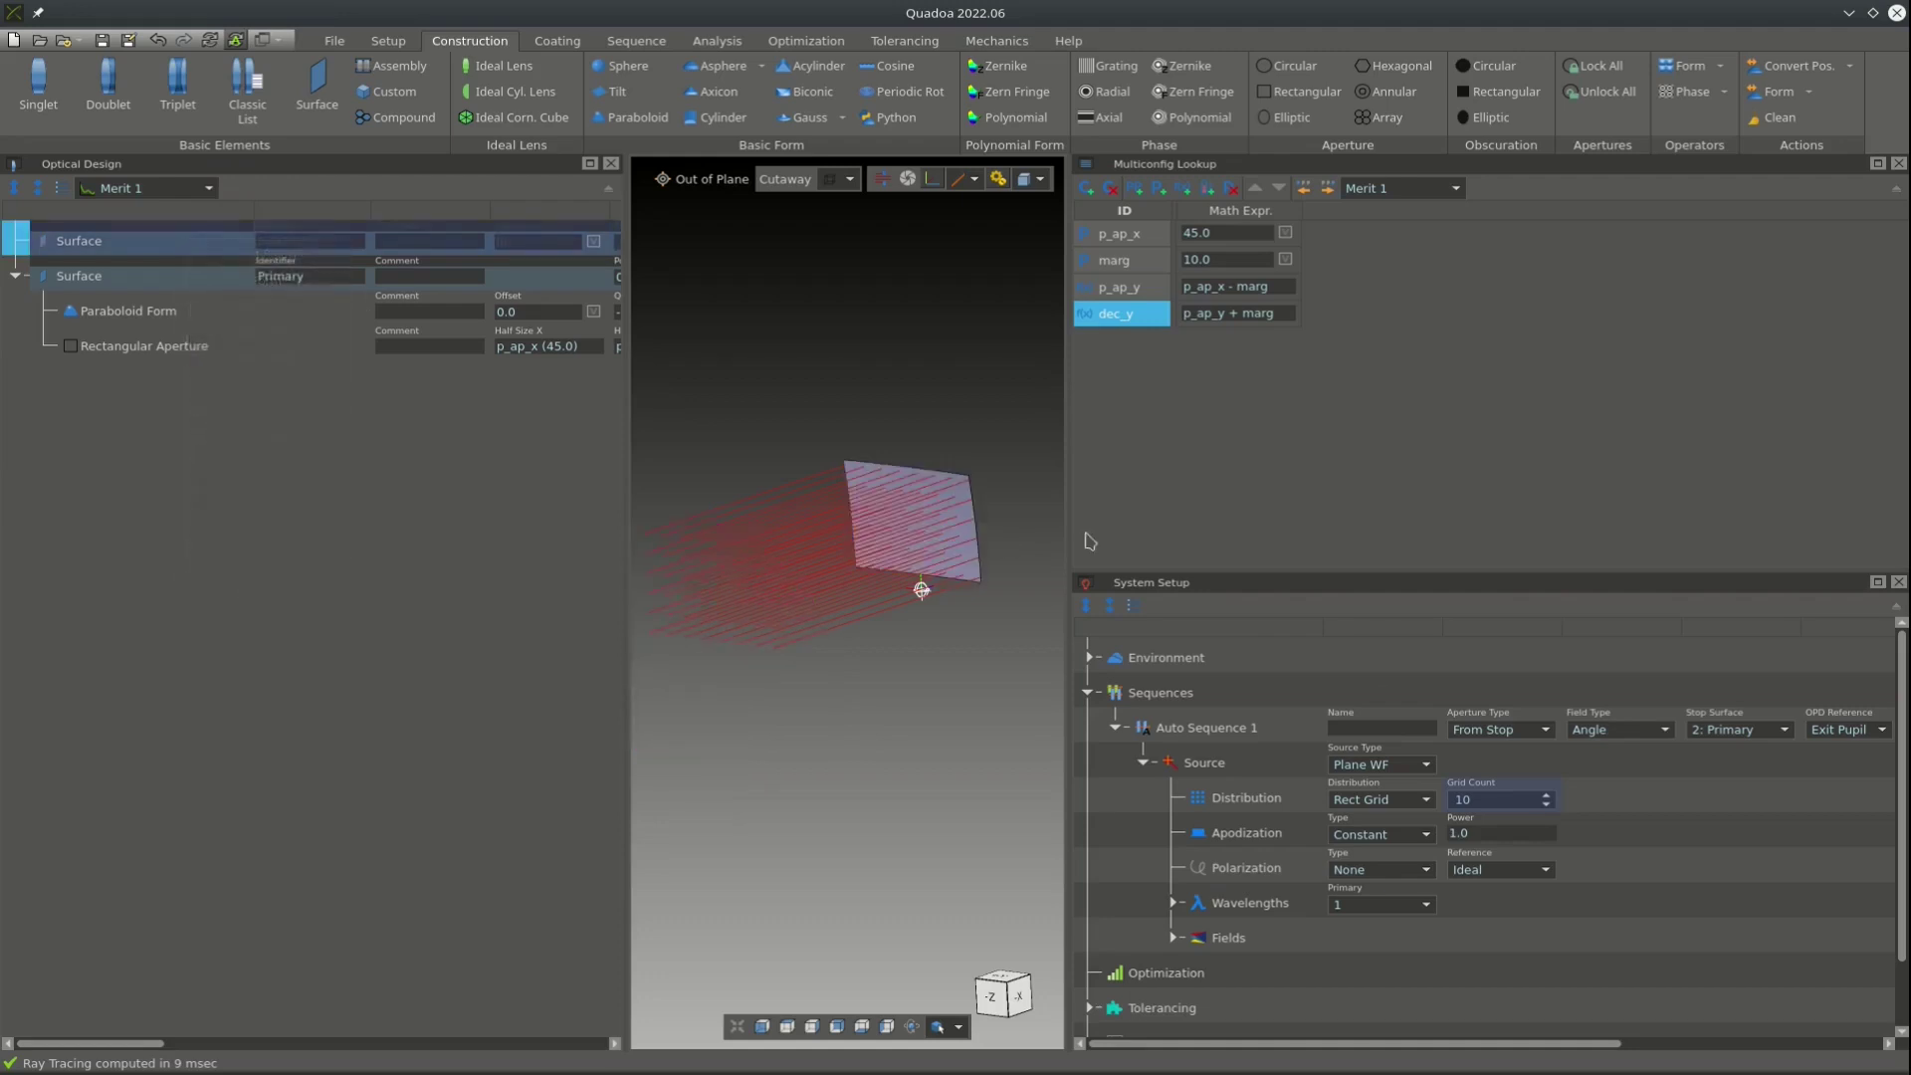
drag(1067, 521, 1446, 521)
click(939, 1025)
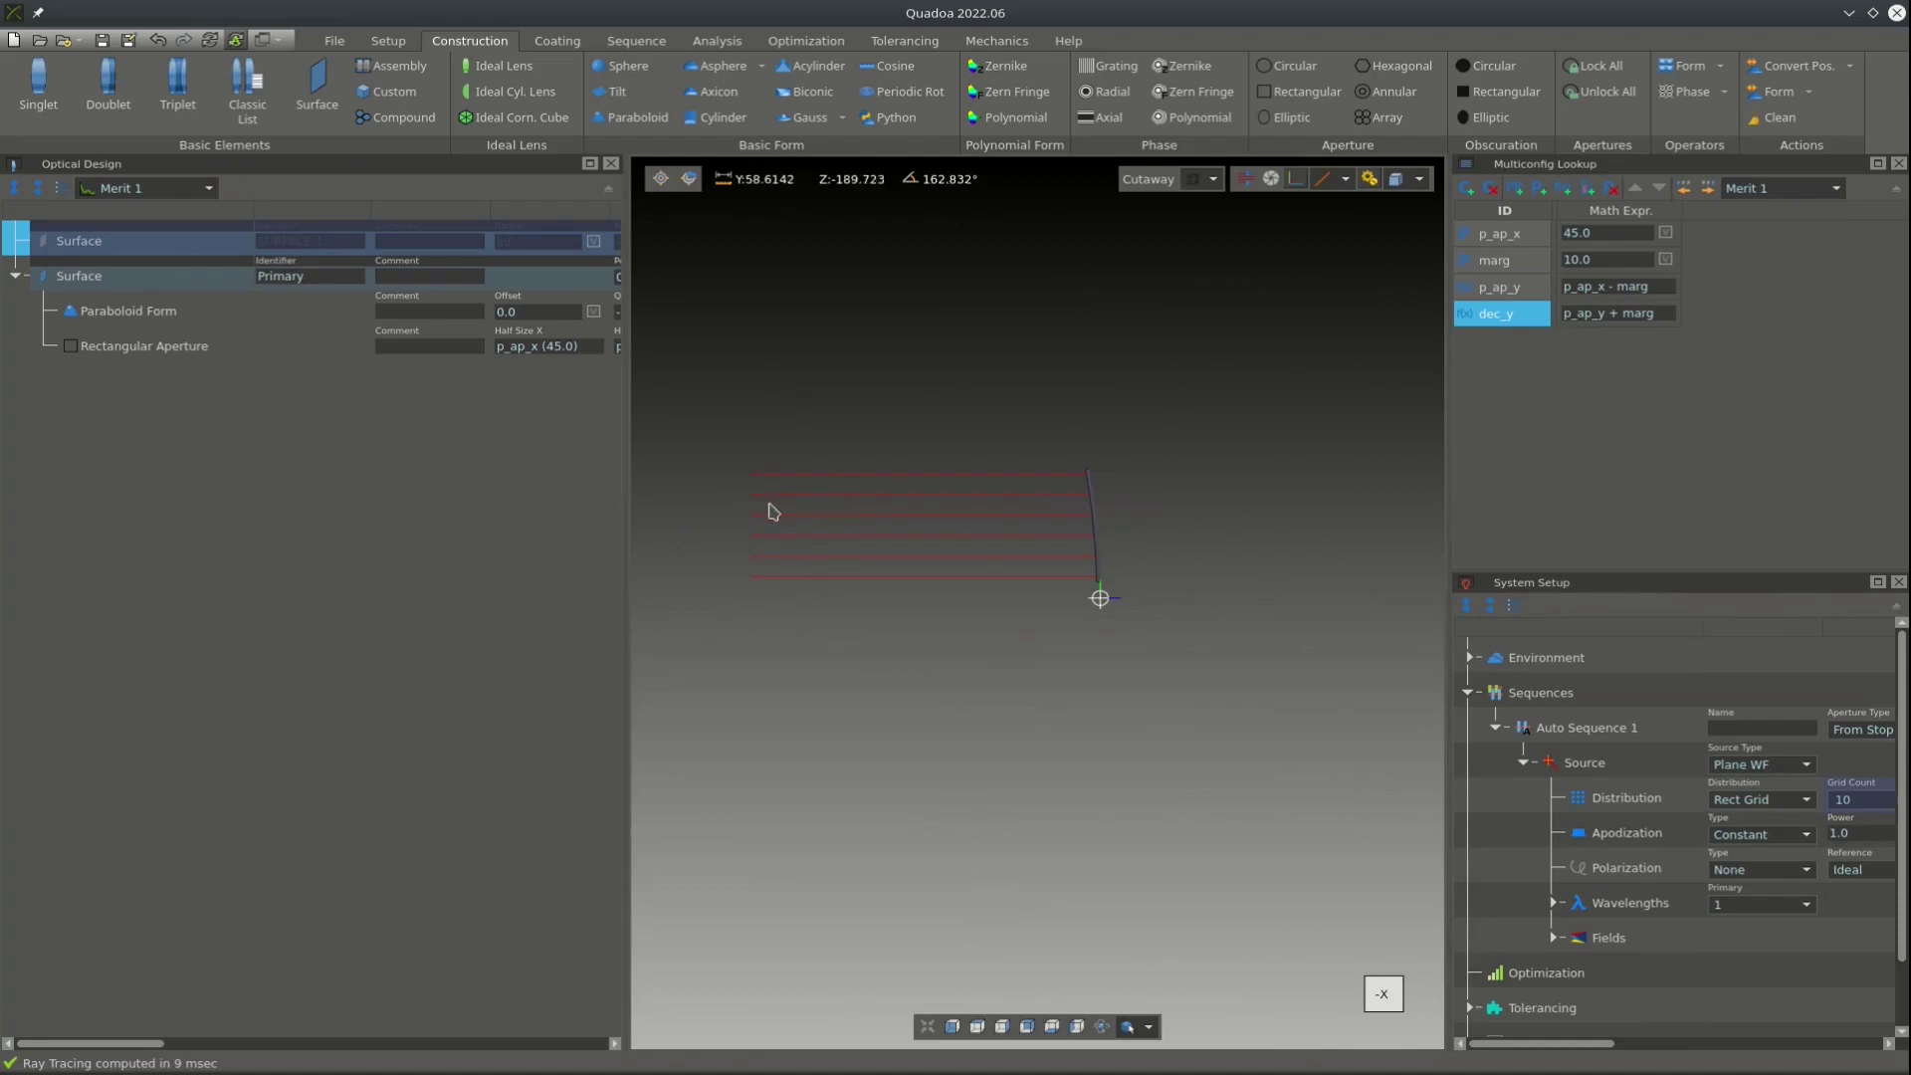
Add a new surface, SURFACE 2, after the Primary.
click(16, 275)
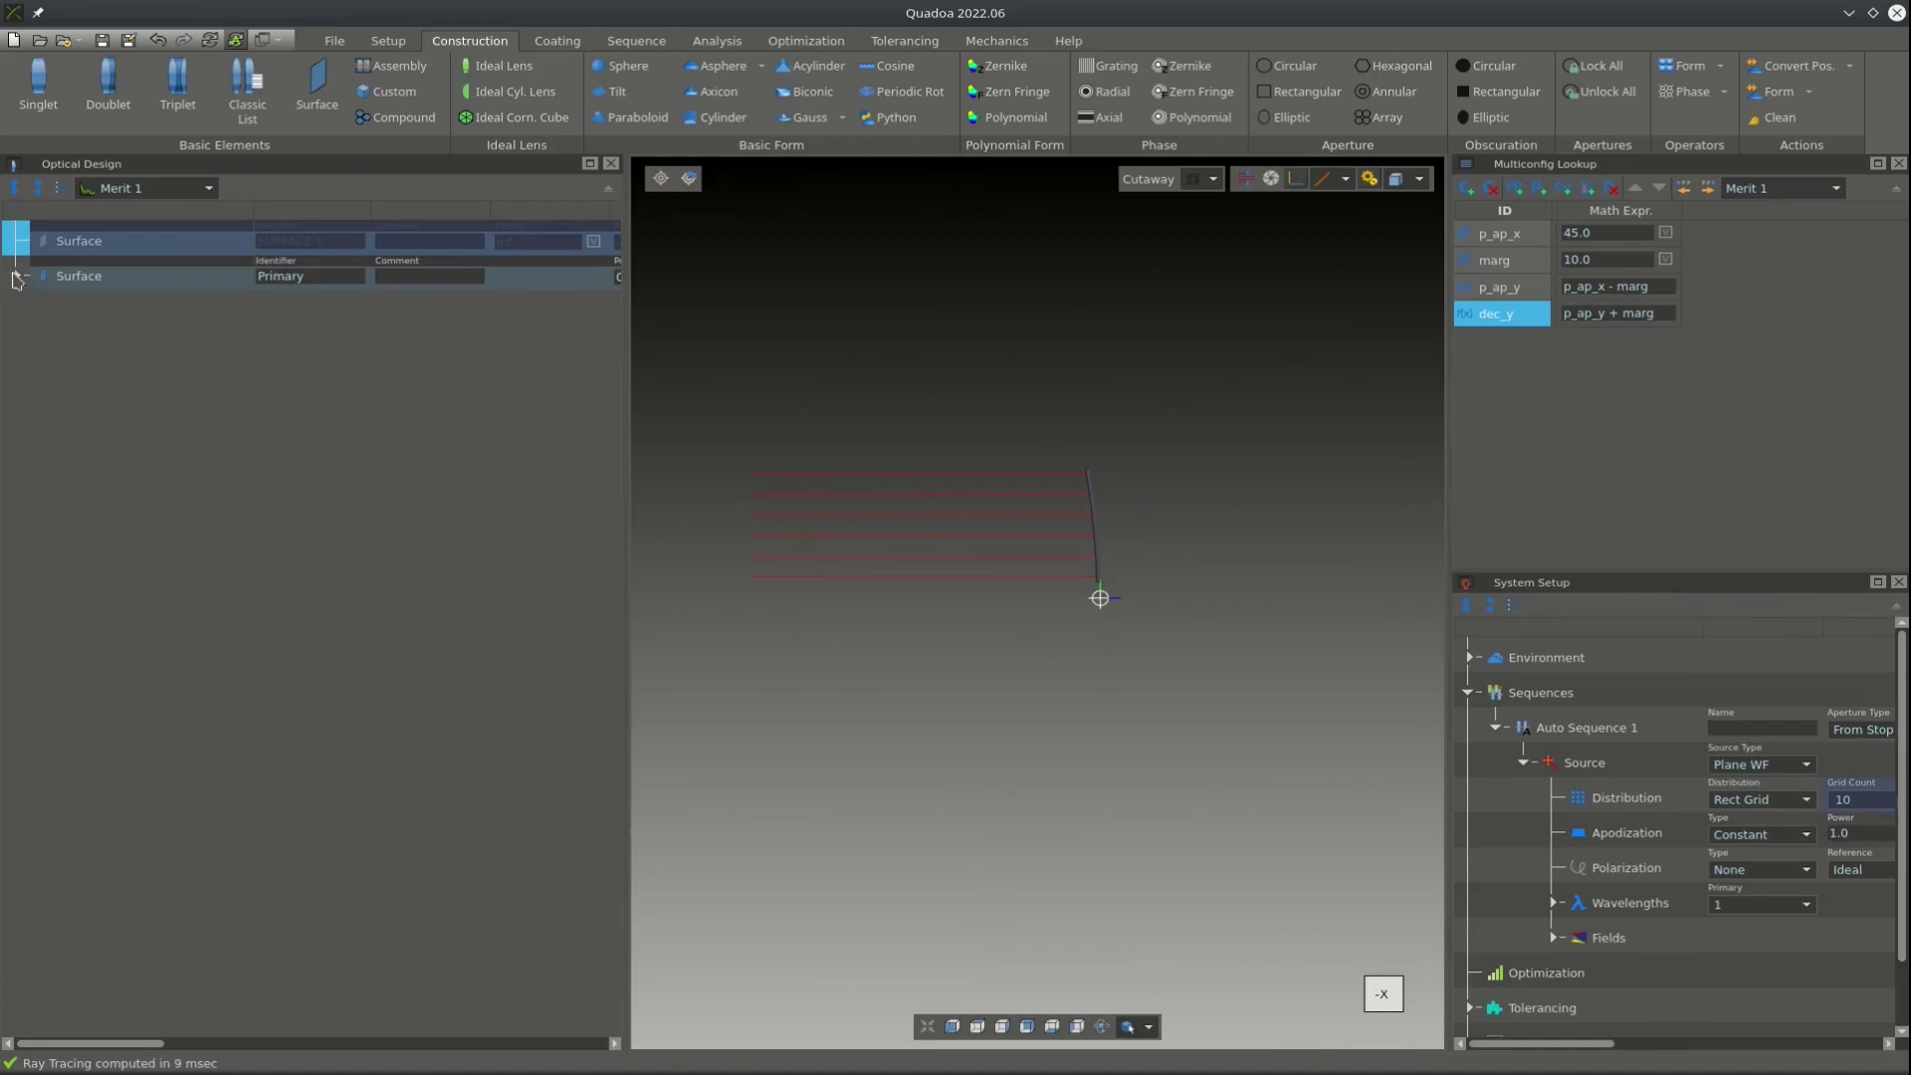
right_click(163, 412)
click(237, 557)
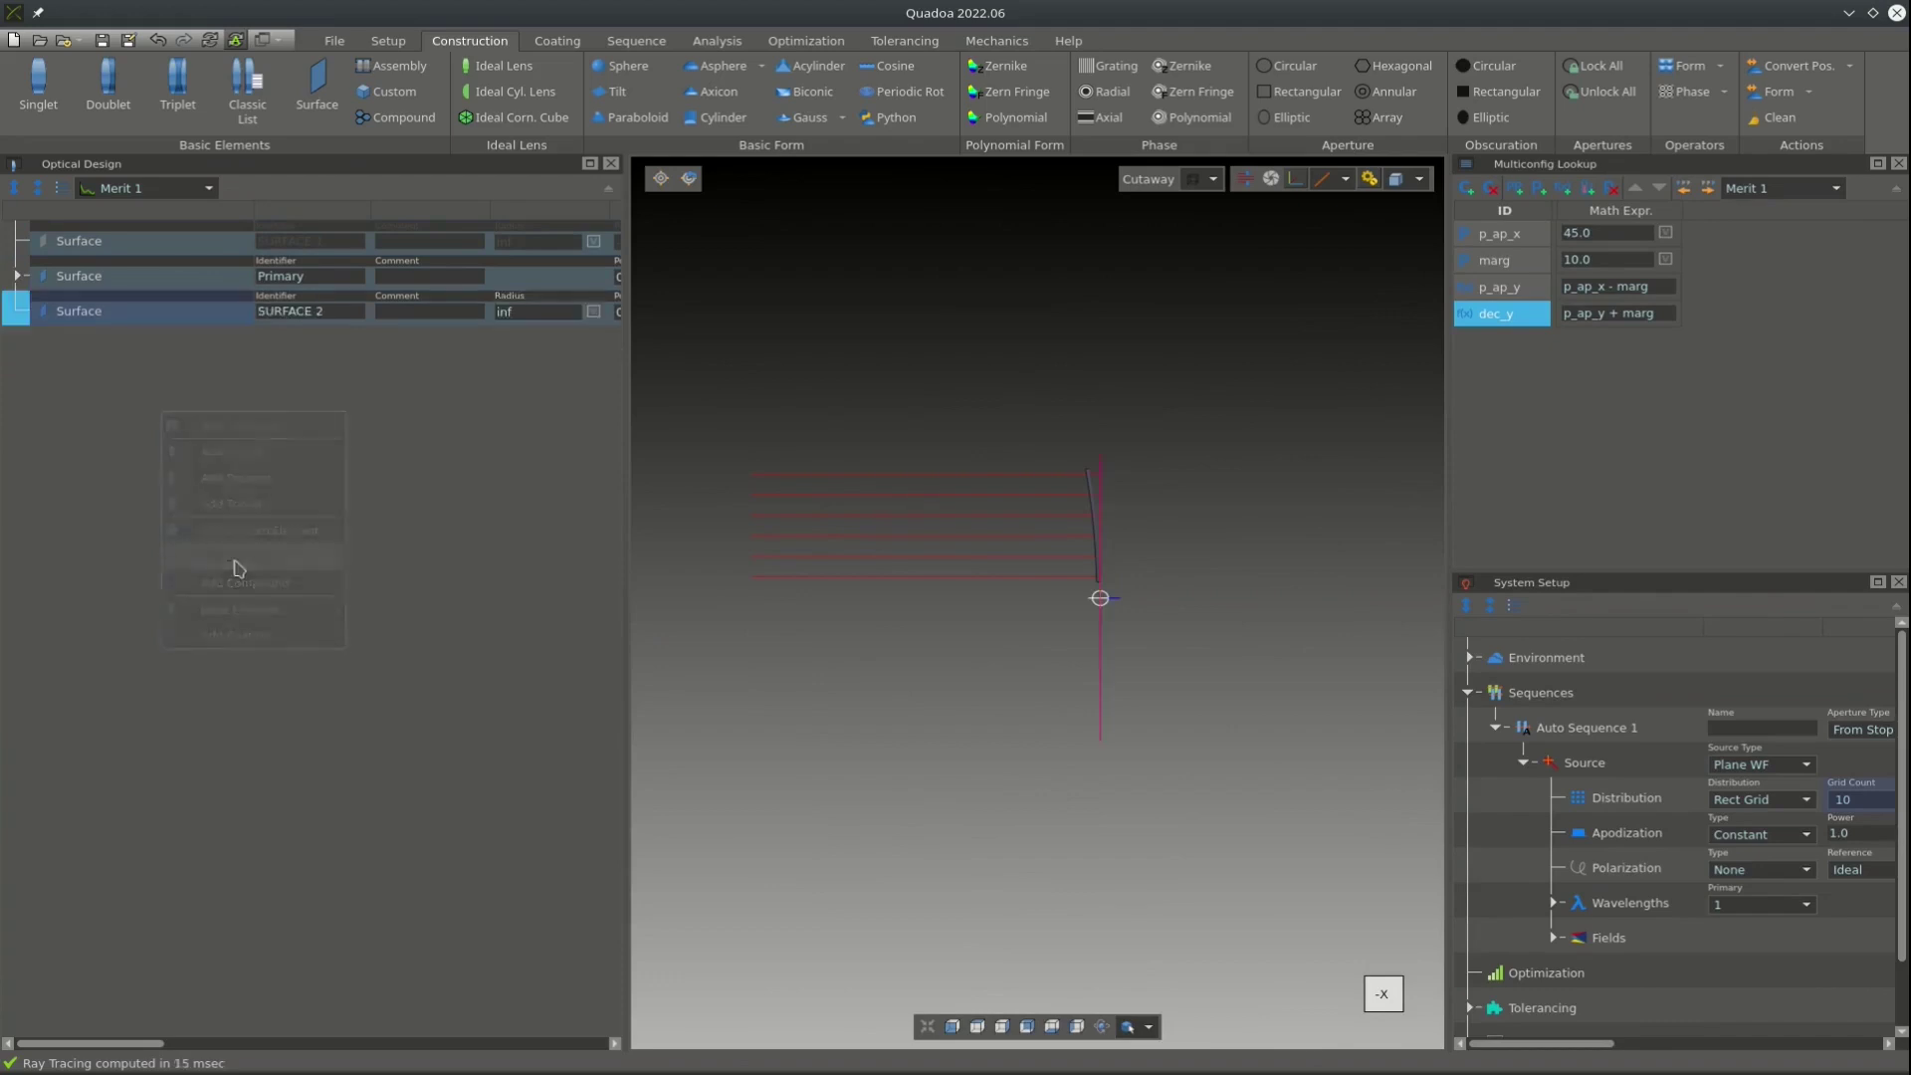
drag(642, 282, 929, 309)
Set SURFACE 2's Pos Z to -200.
click(653, 313)
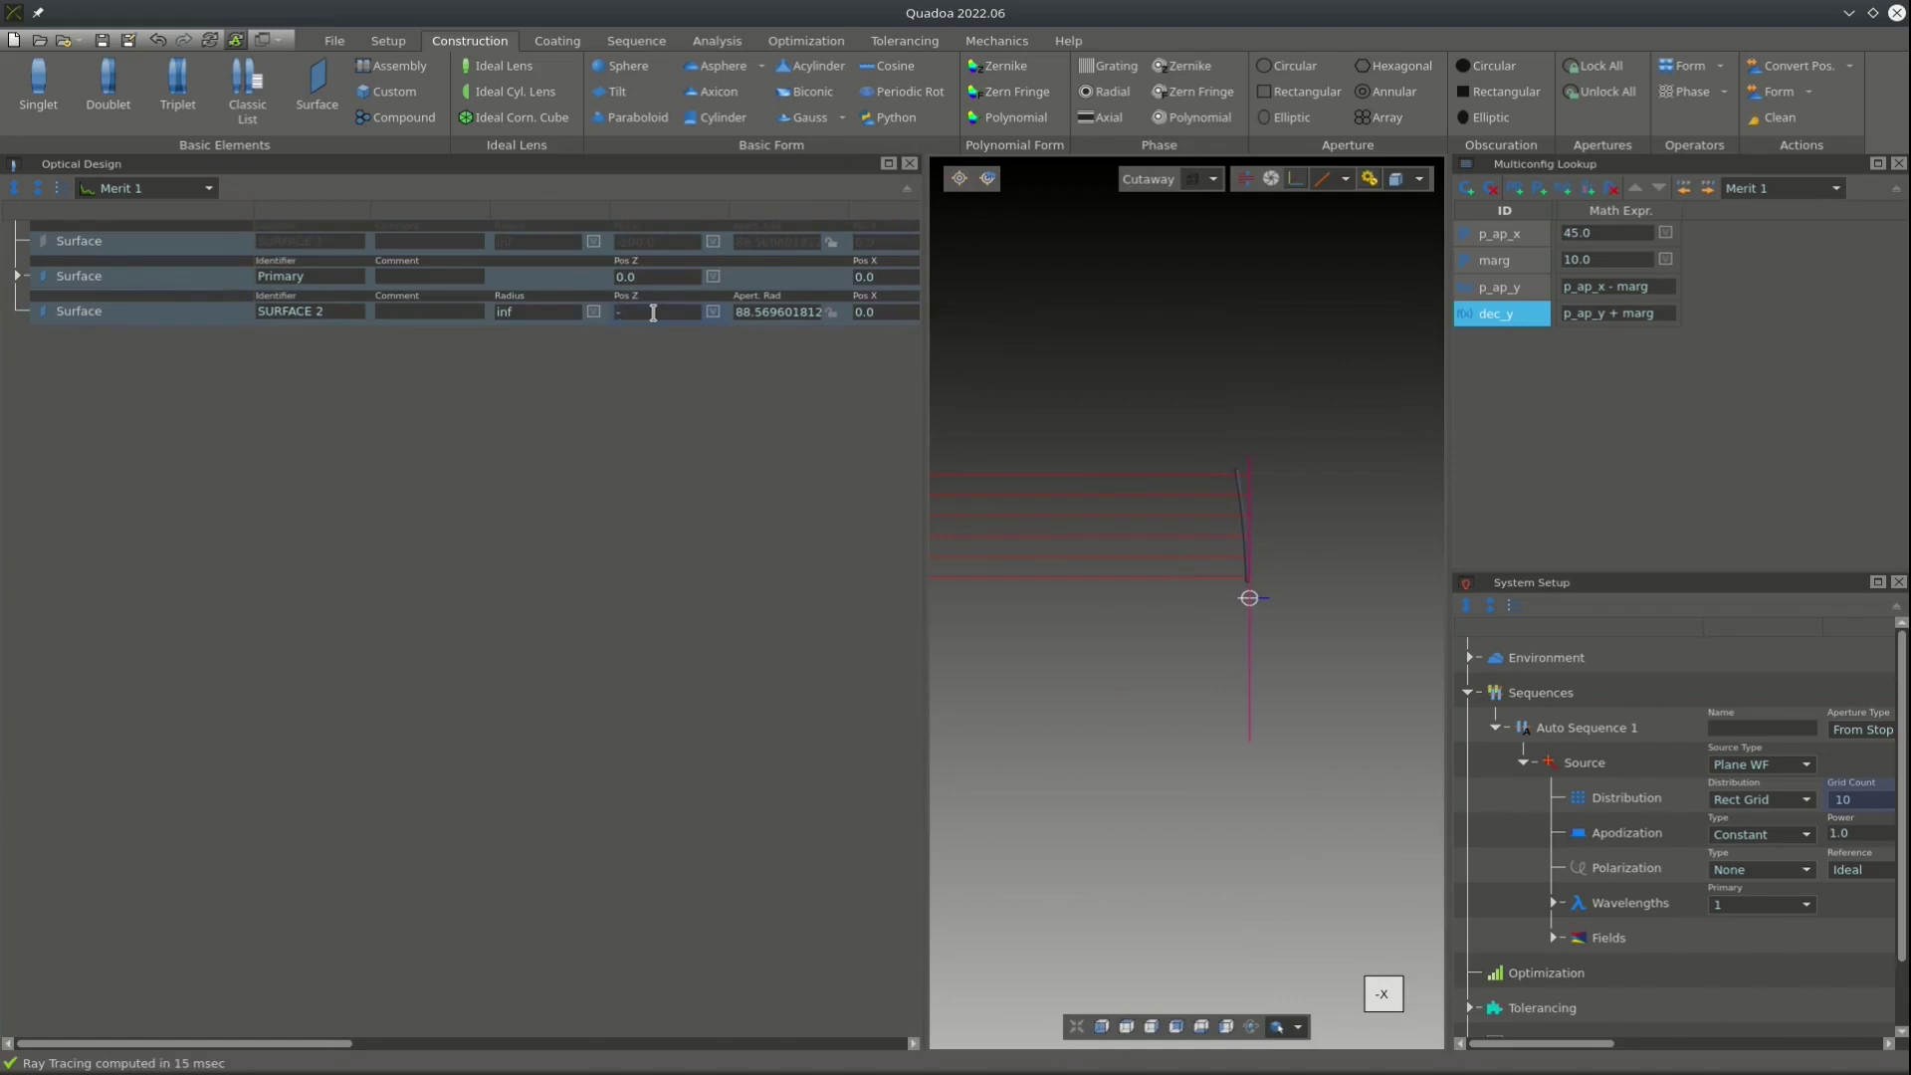
text(-100)
key(Return)
click(653, 312)
text(-200)
key(Return)
drag(1085, 597, 1121, 604)
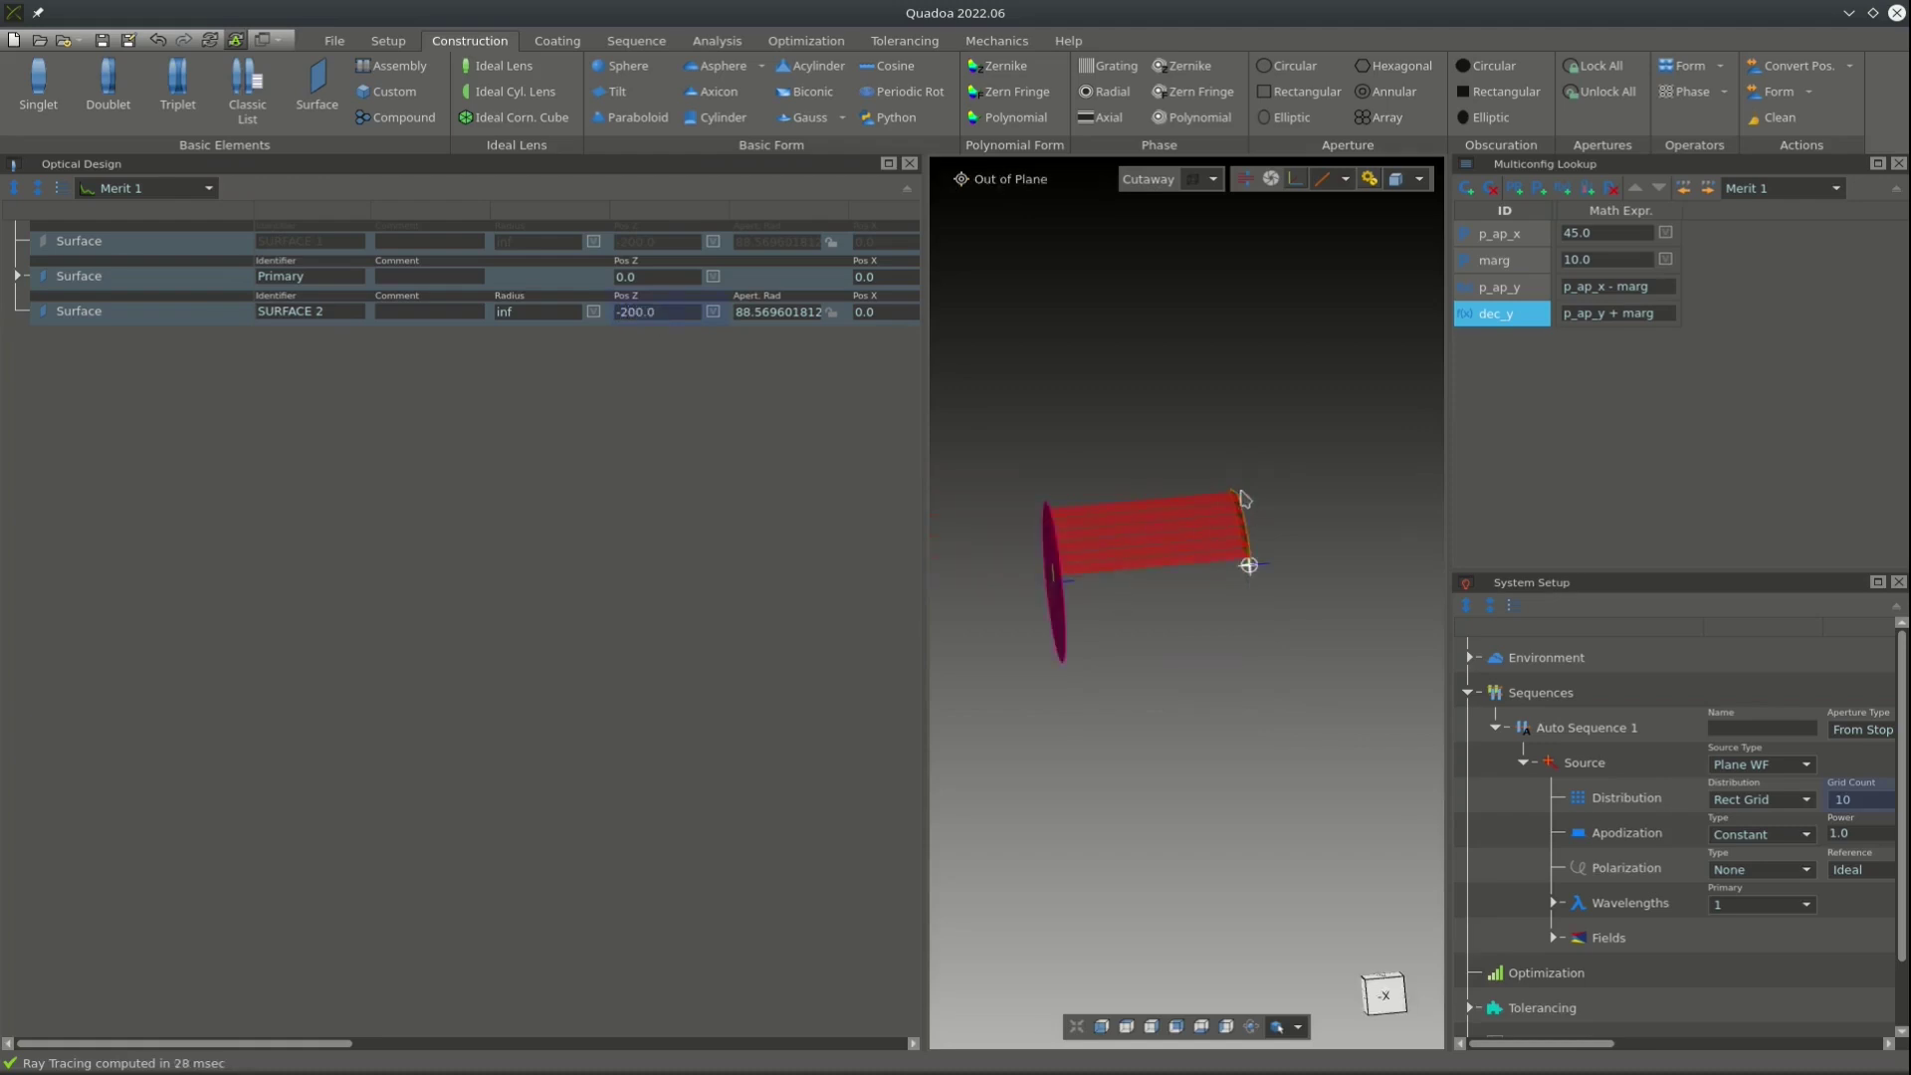
mouse_move(1226, 550)
mouse_down()
mouse_move(1207, 512)
mouse_move(1233, 511)
mouse_move(1224, 547)
mouse_move(1192, 554)
mouse_move(1221, 550)
mouse_up()
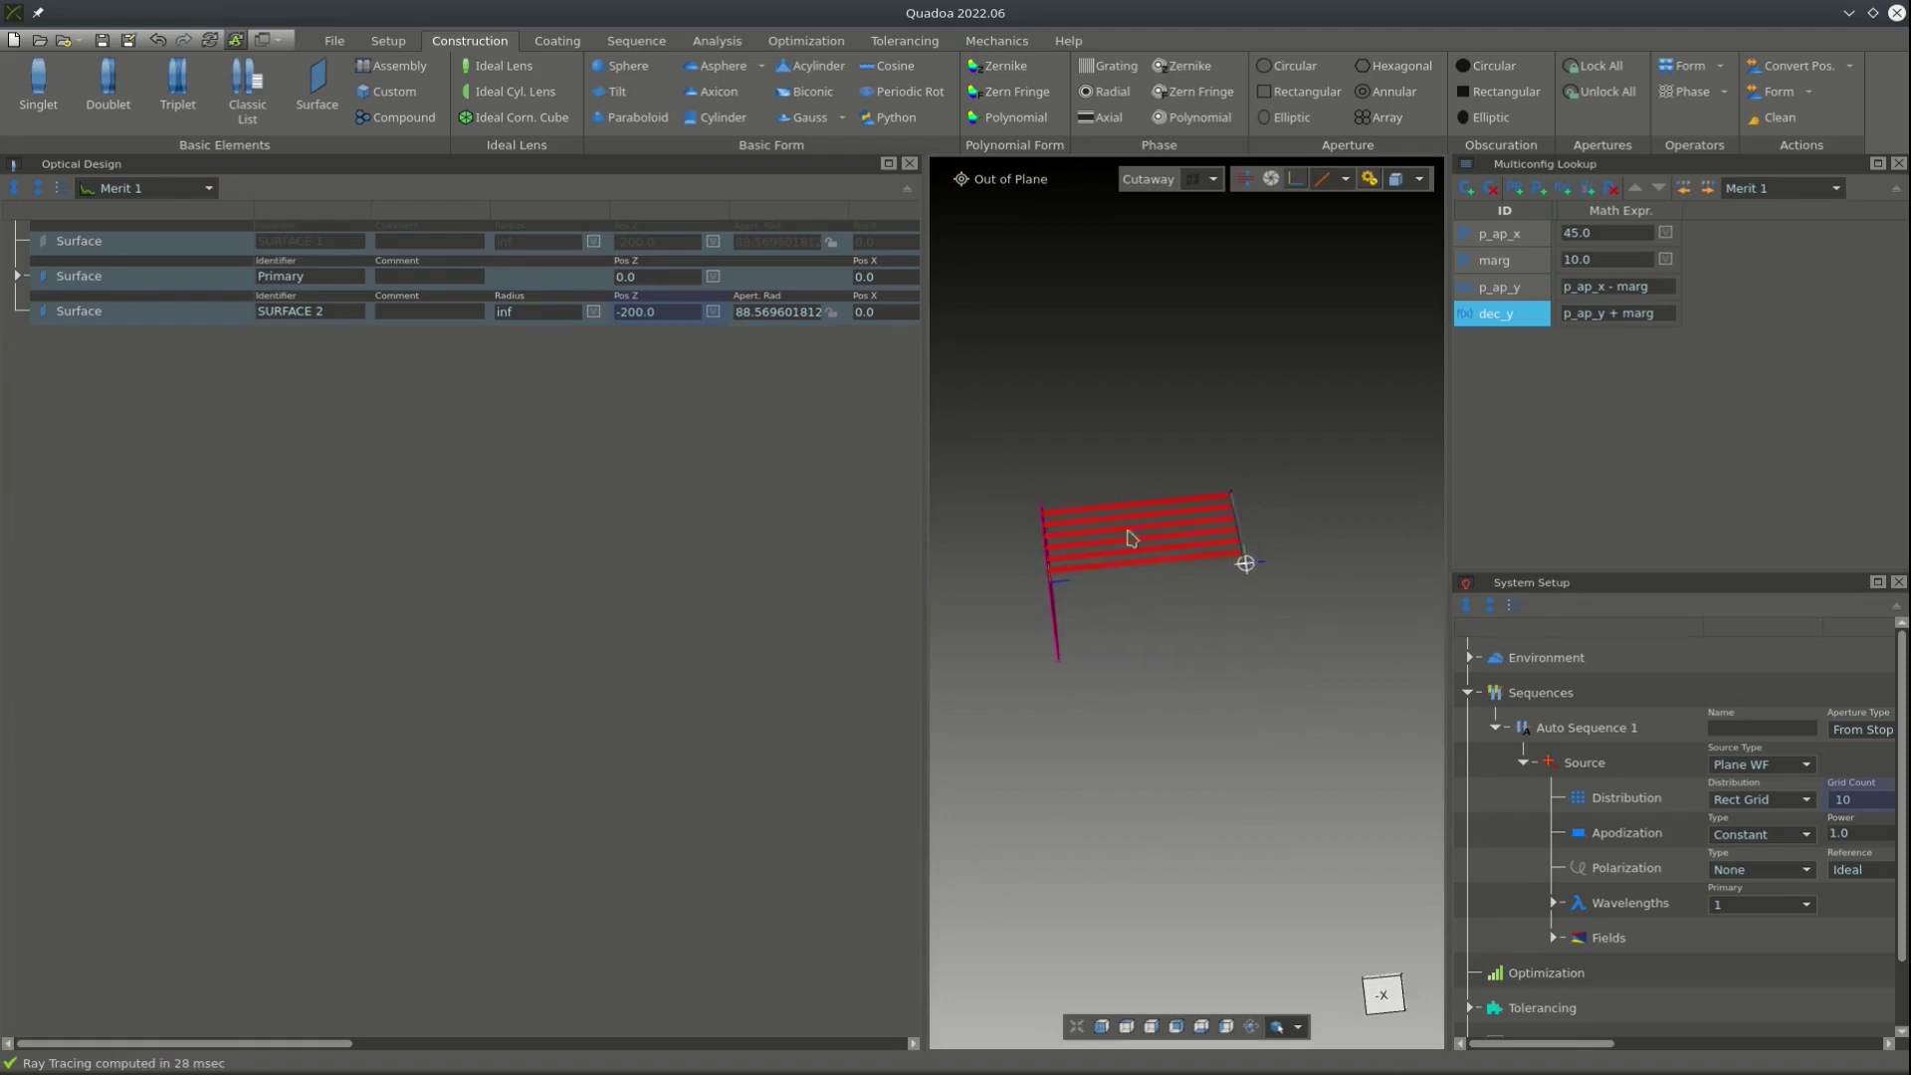
Apply an Ideal Mirror coating to the Primary and view the reflected rays from the side.
click(17, 276)
right_click(99, 279)
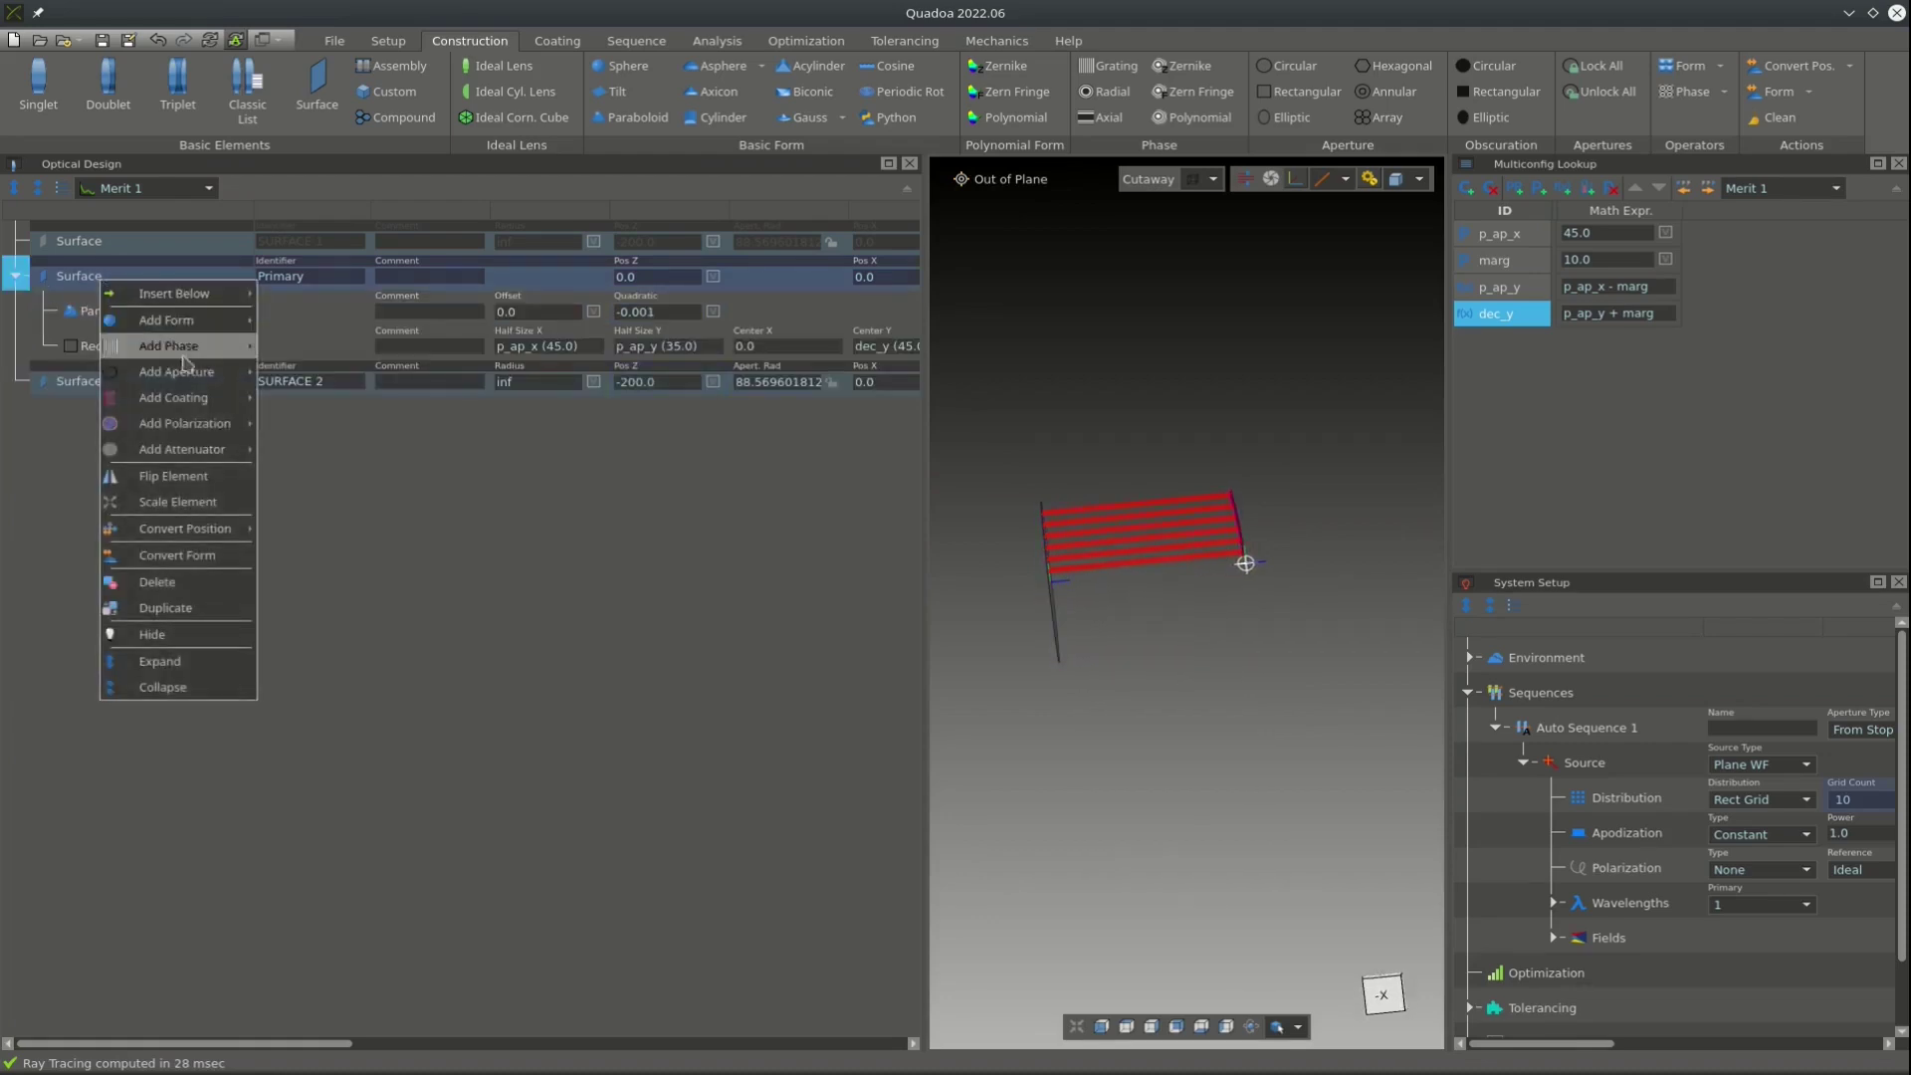
mouse_move(212, 408)
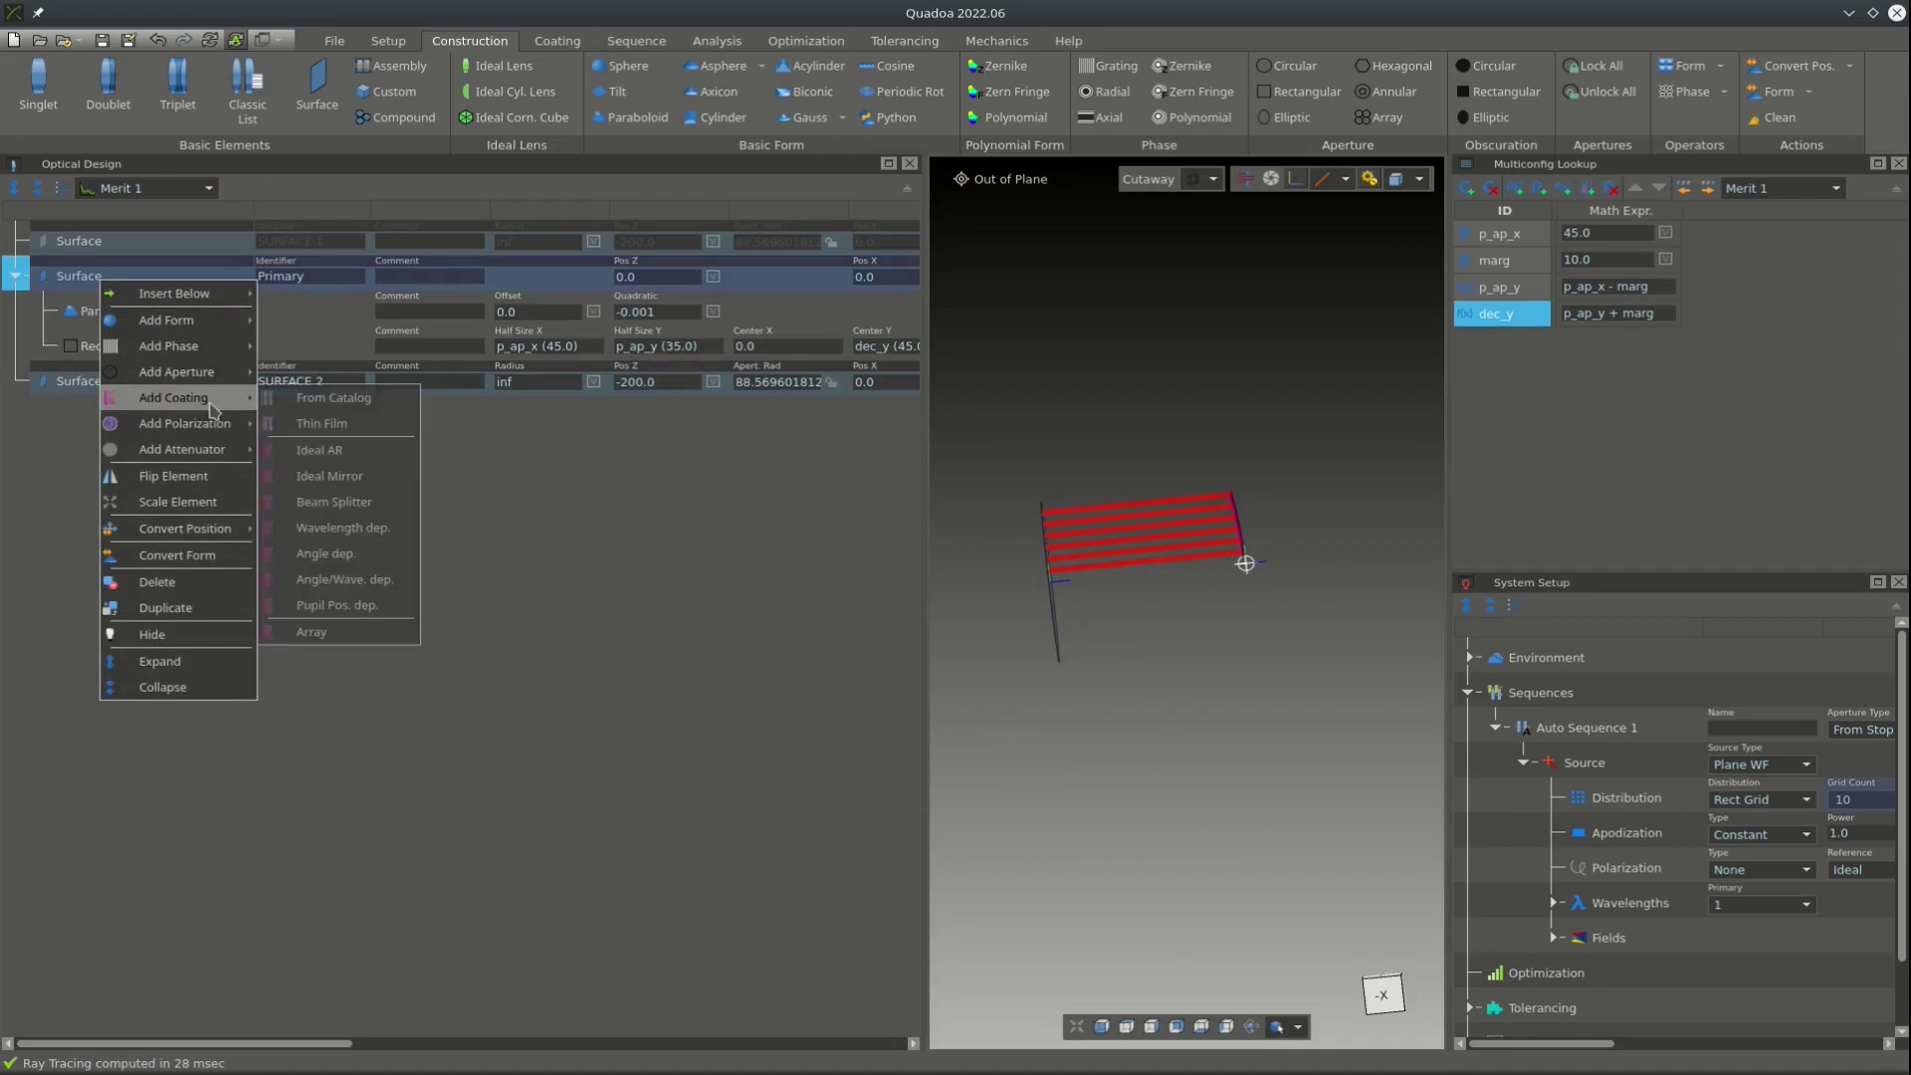
click(350, 486)
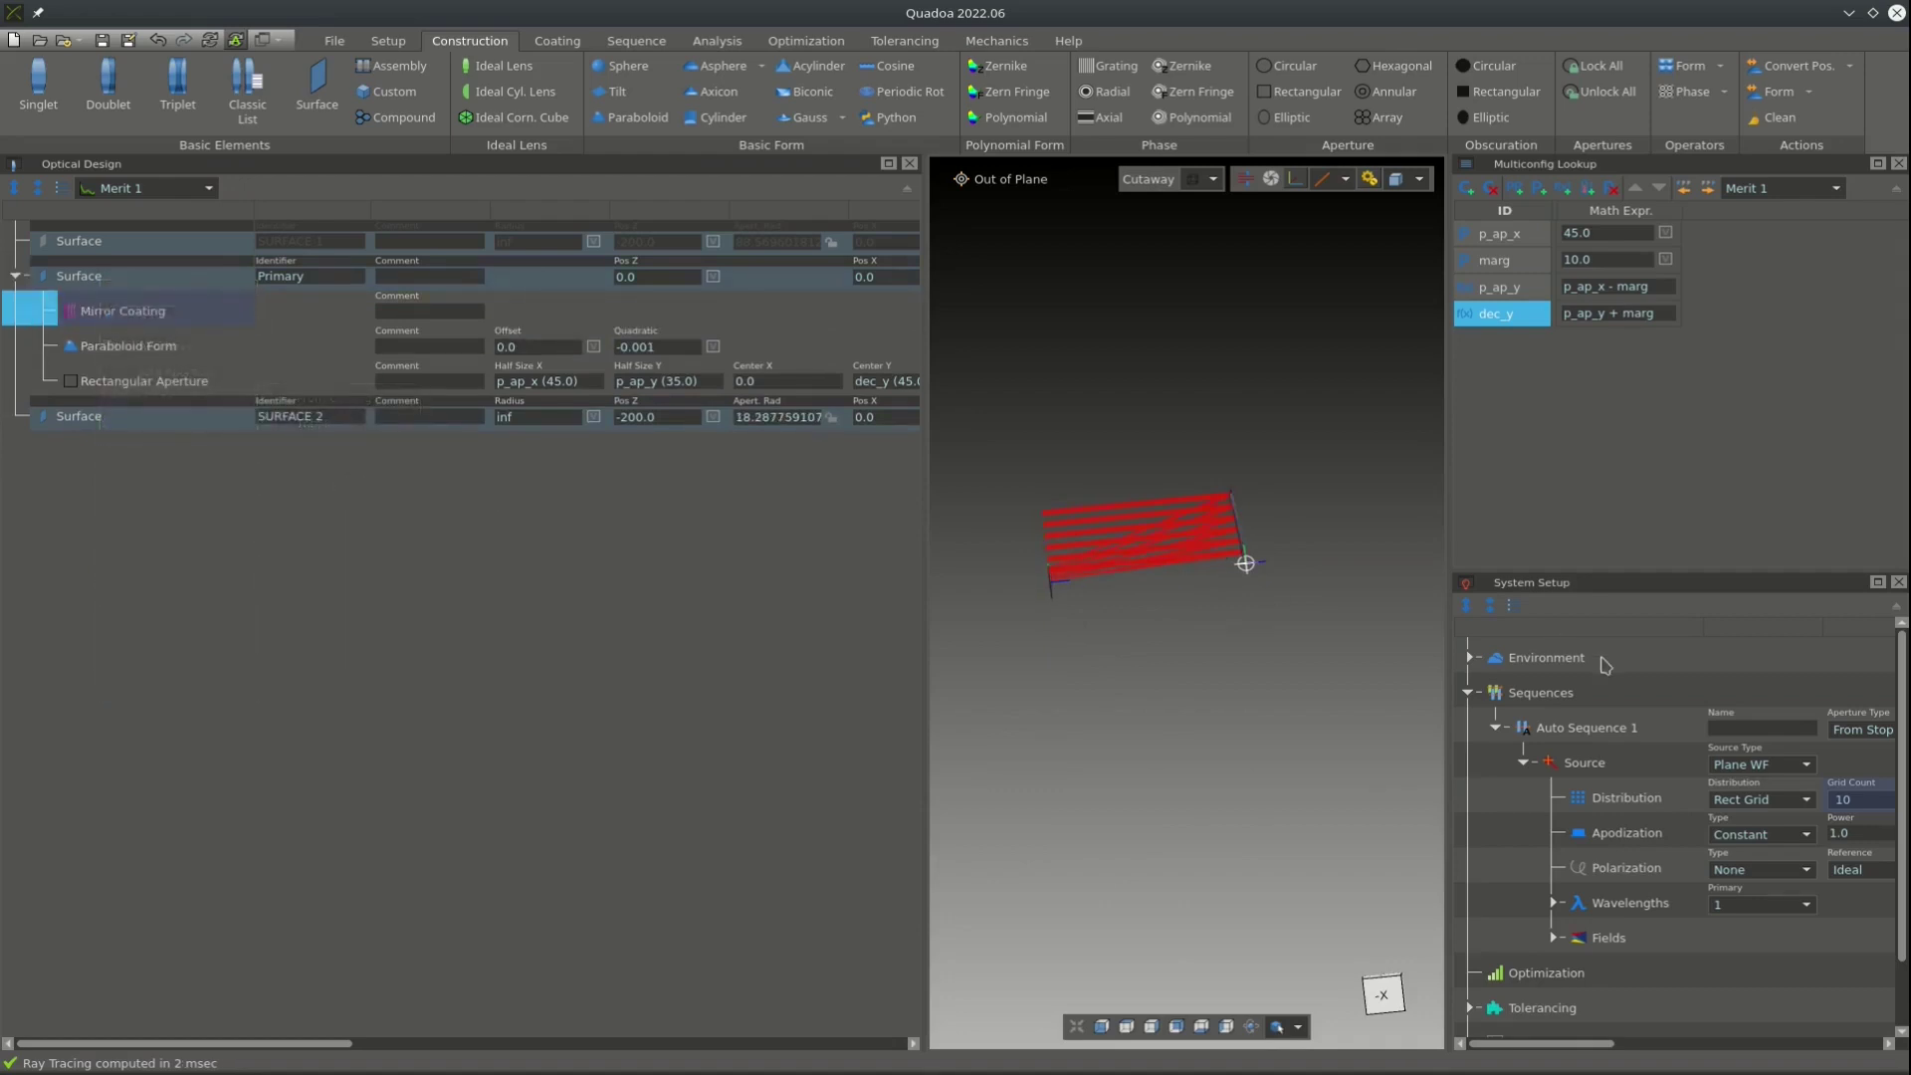
right_click(1597, 728)
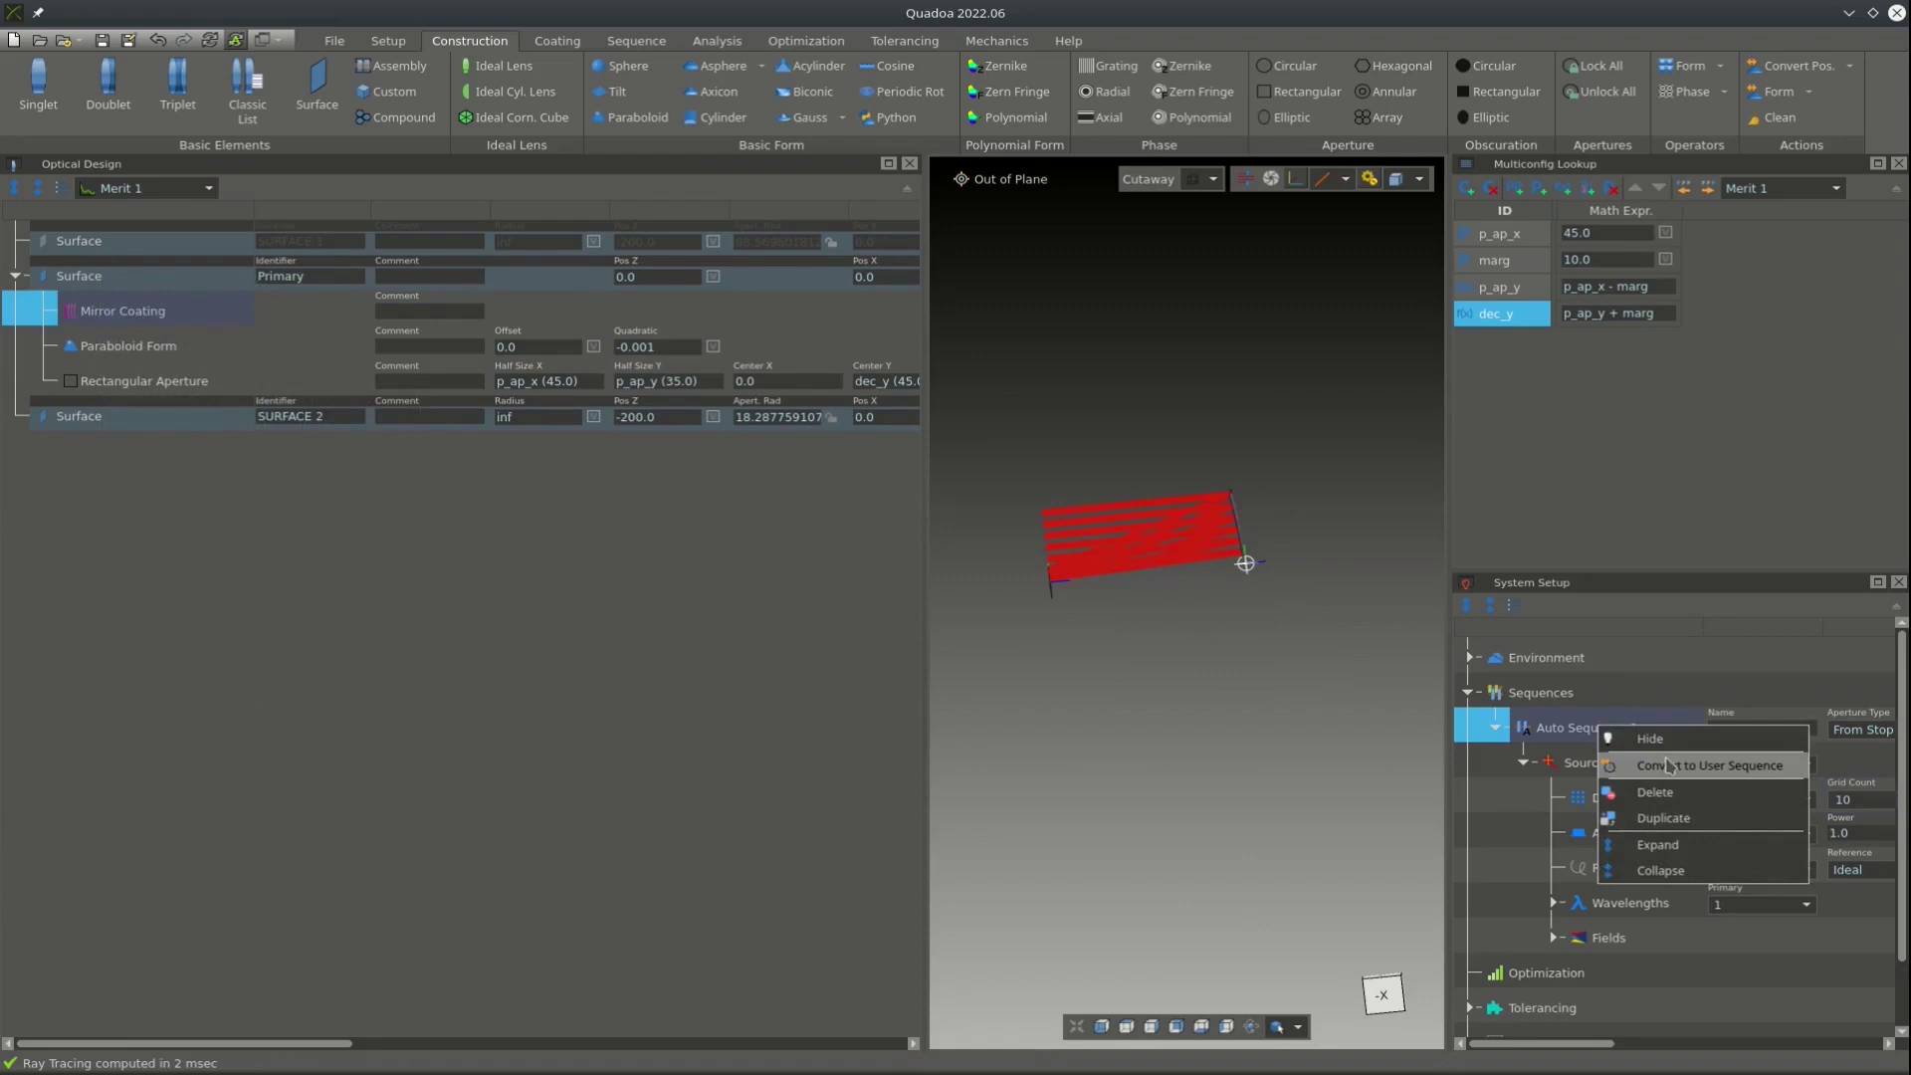
click(1583, 742)
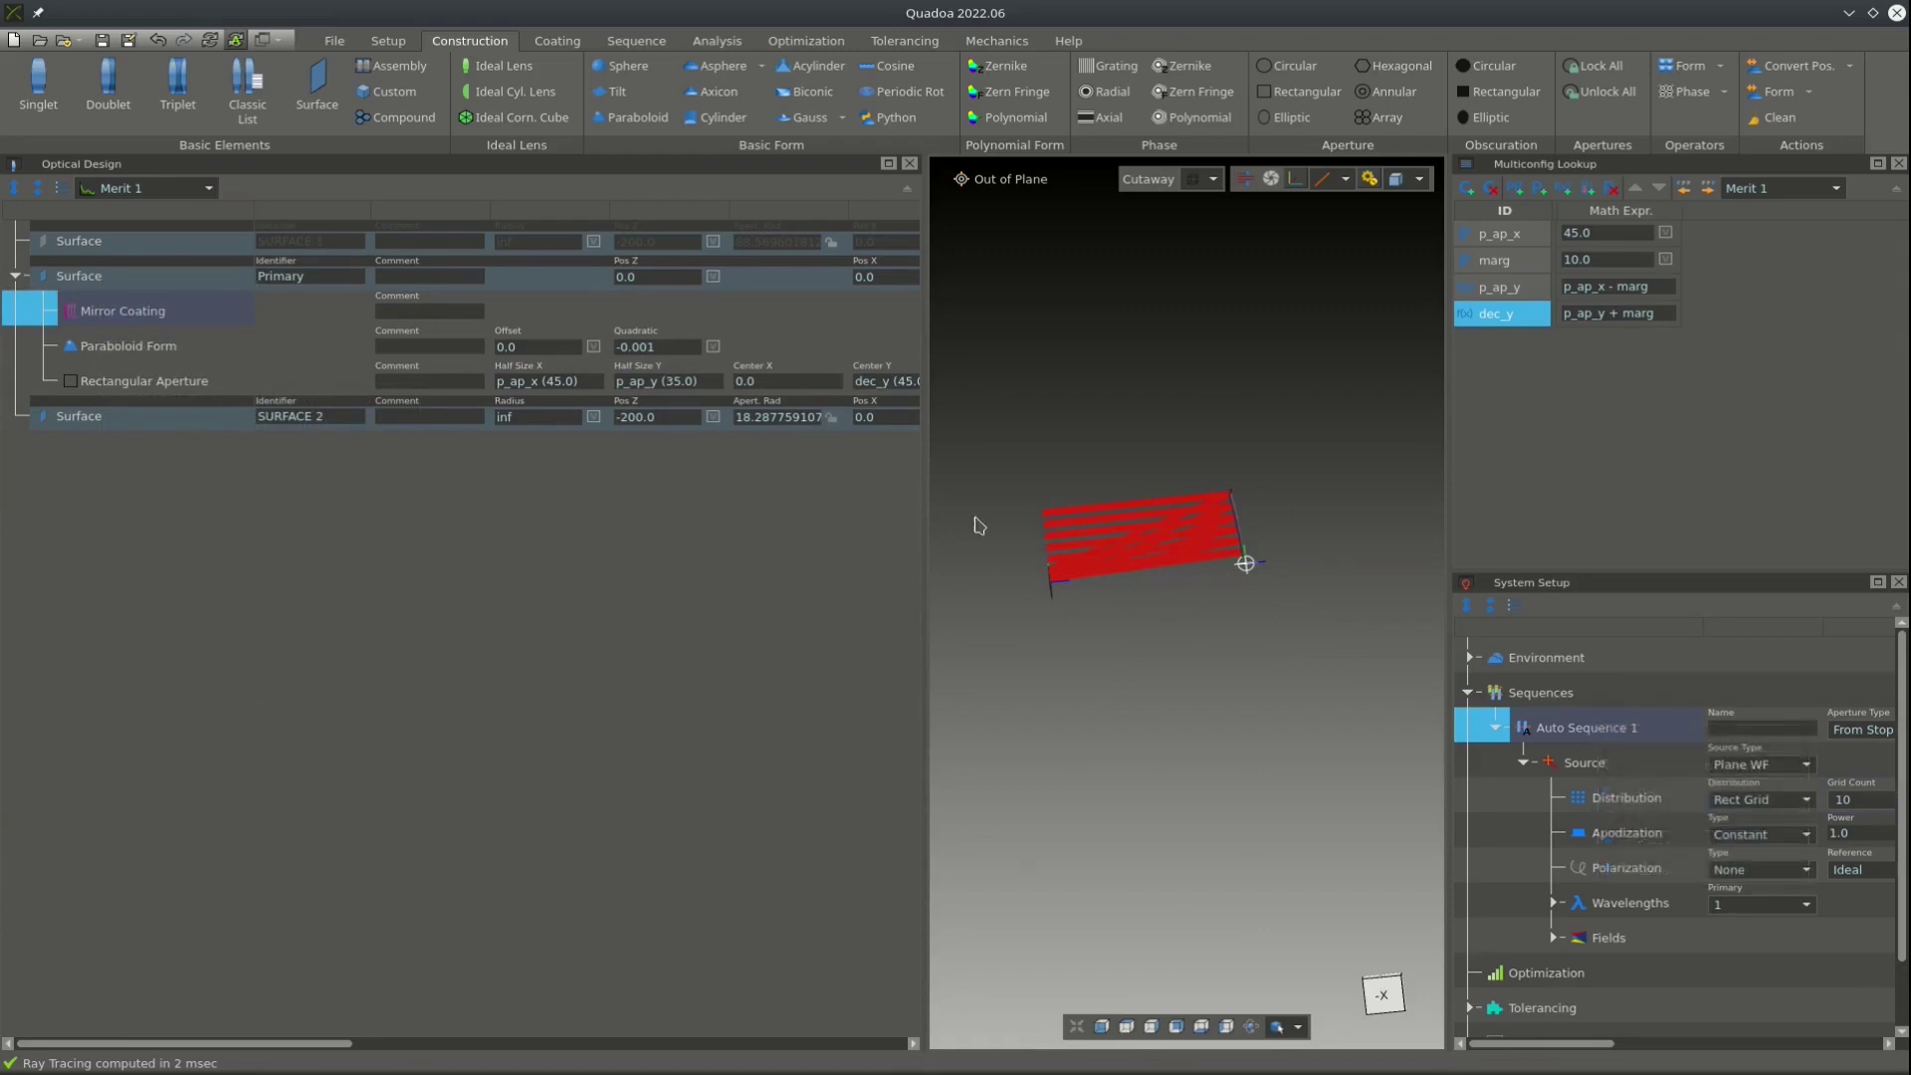
click(1101, 1026)
scroll(1127, 532, up, 1)
scroll(1127, 532, up, 2)
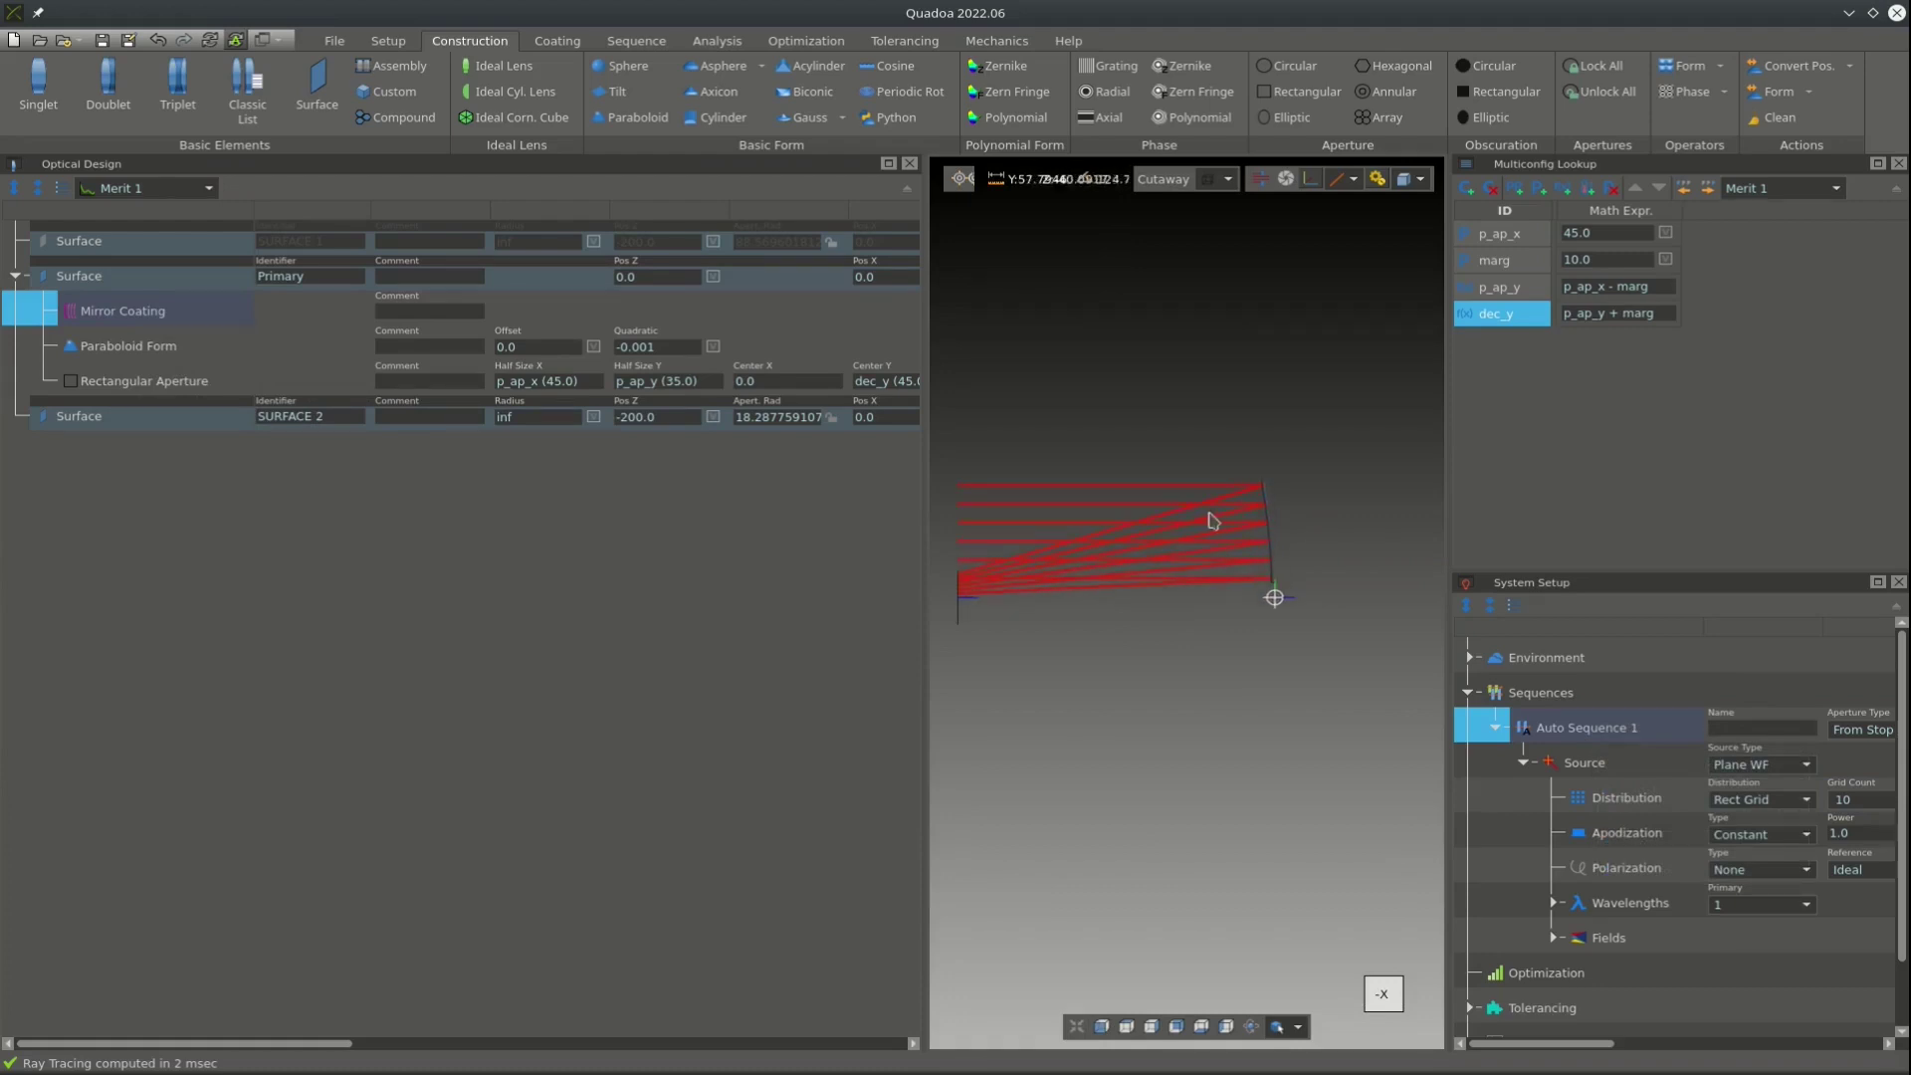
Give SURFACE 2 a rectangular aperture.
right_click(102, 427)
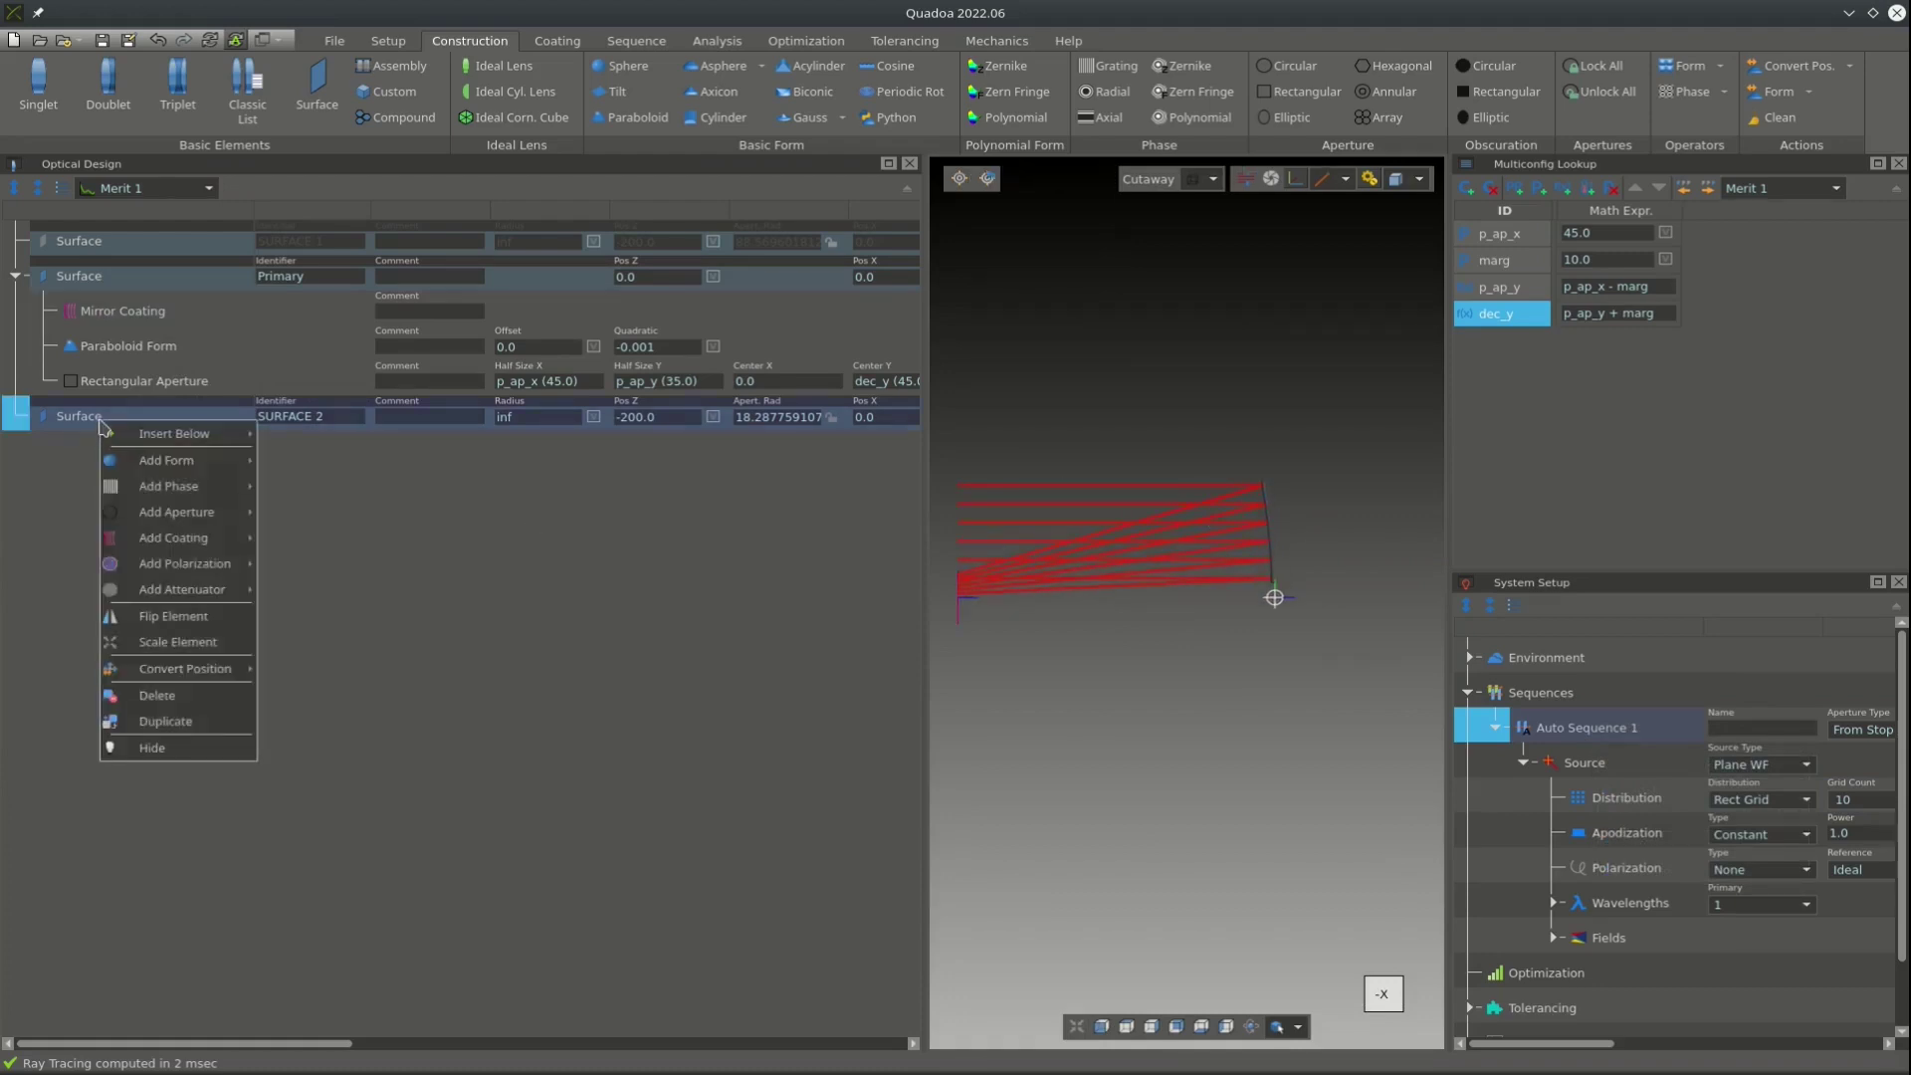
mouse_move(167, 512)
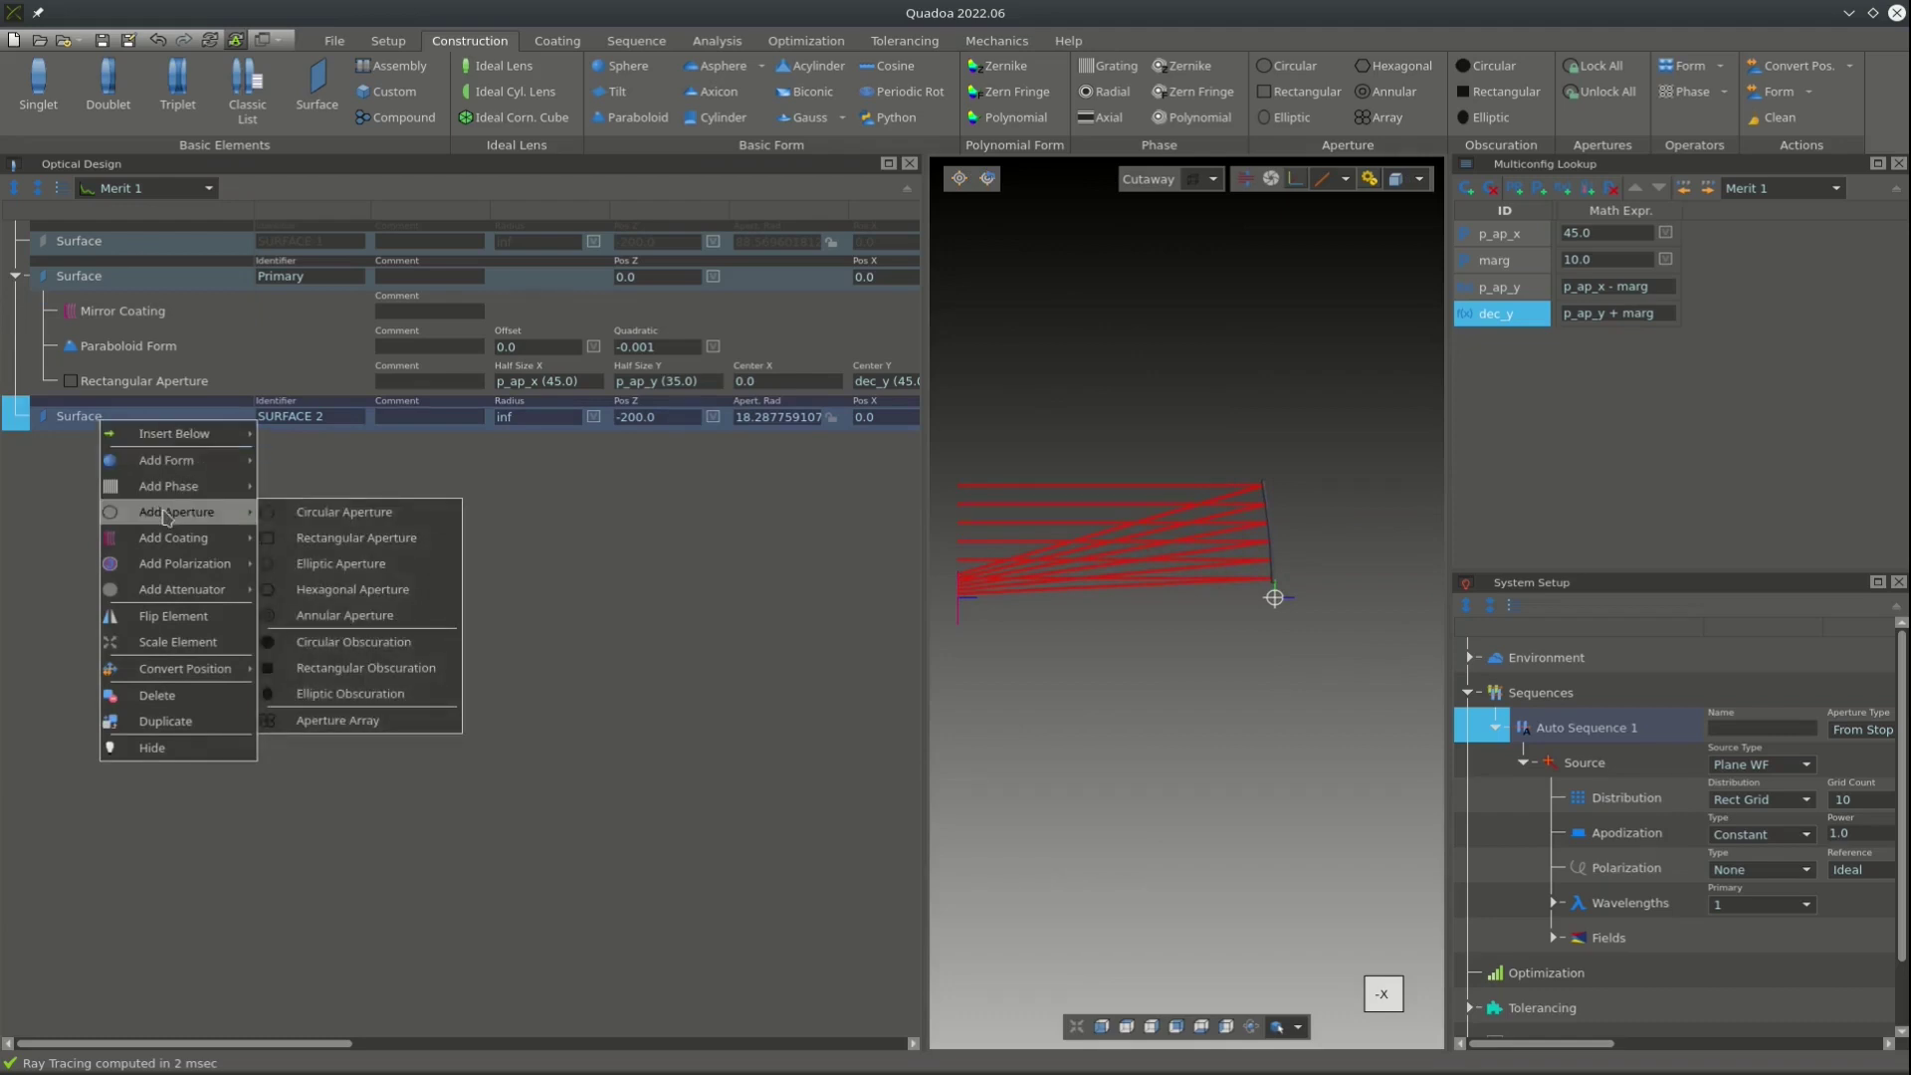
click(337, 539)
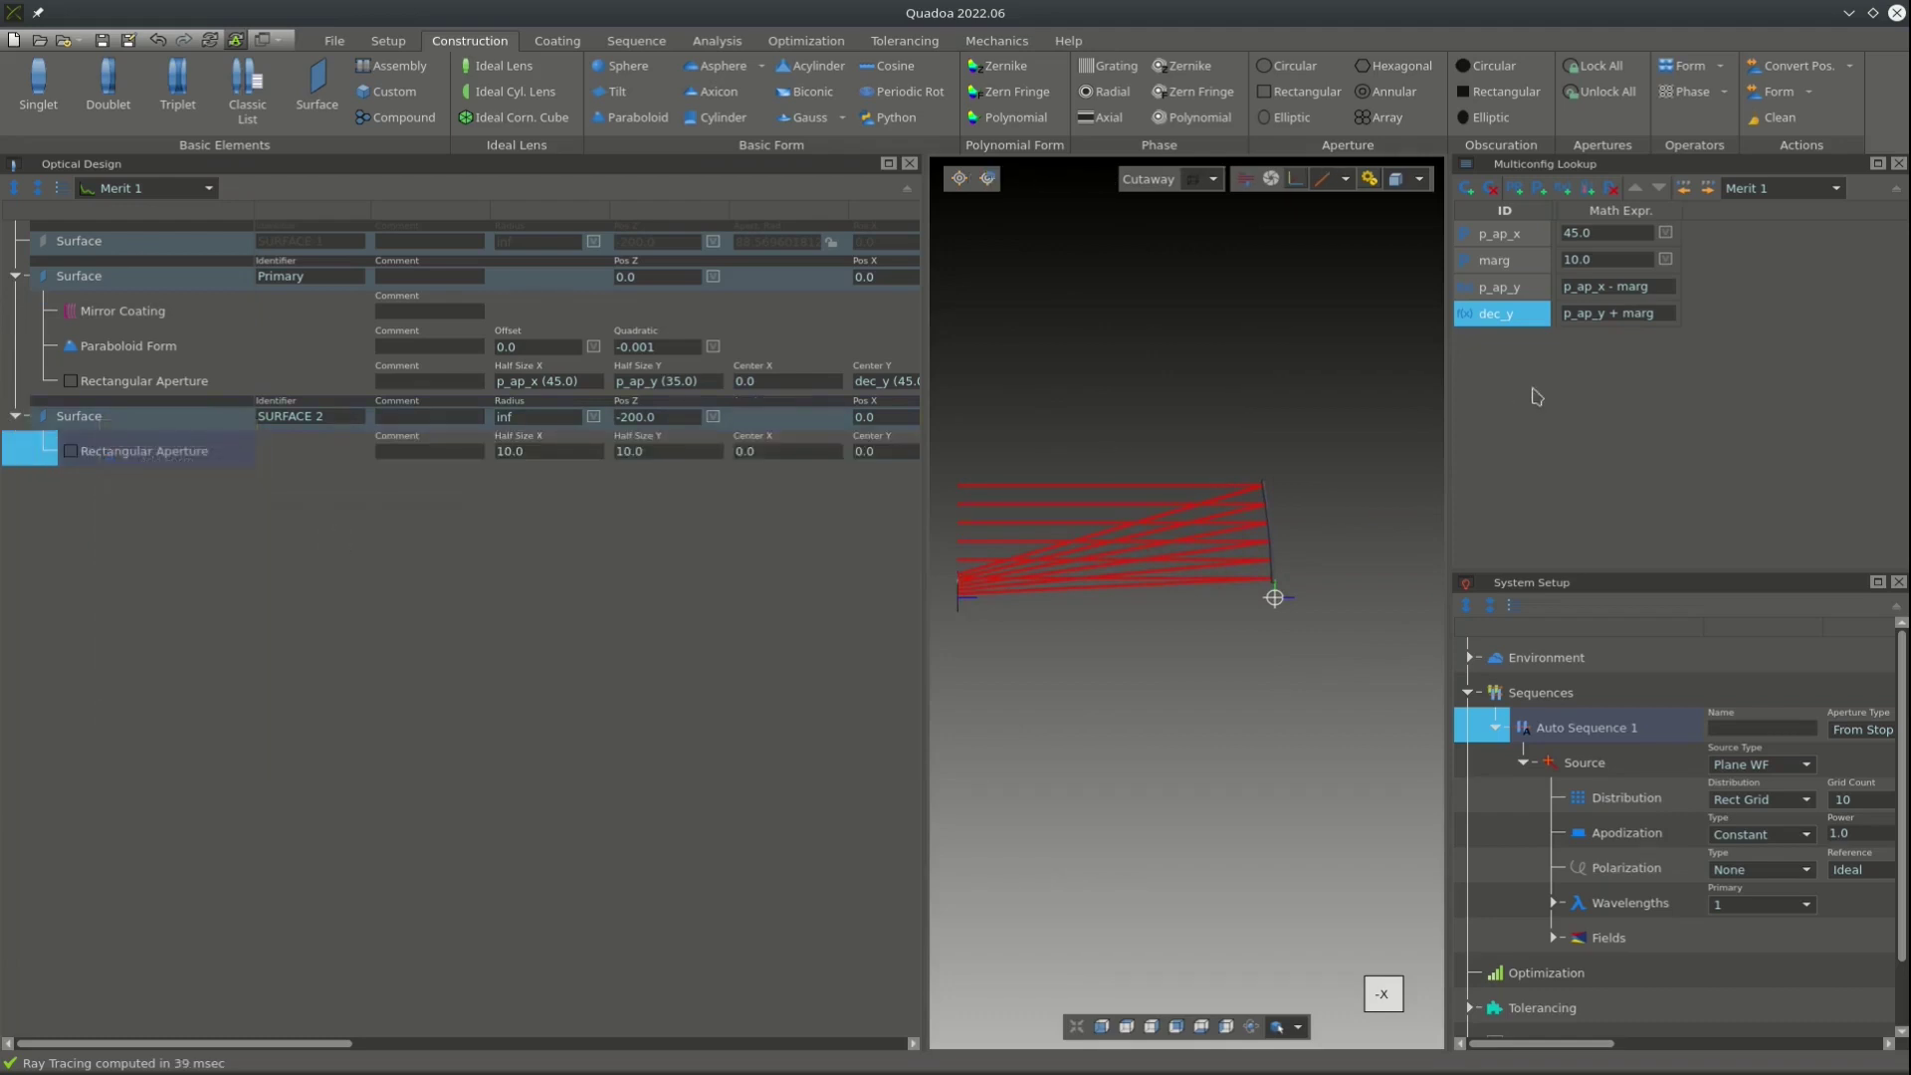
Add two lookup parameter rows named s_apx and s_ap_y.
click(1538, 190)
click(1539, 189)
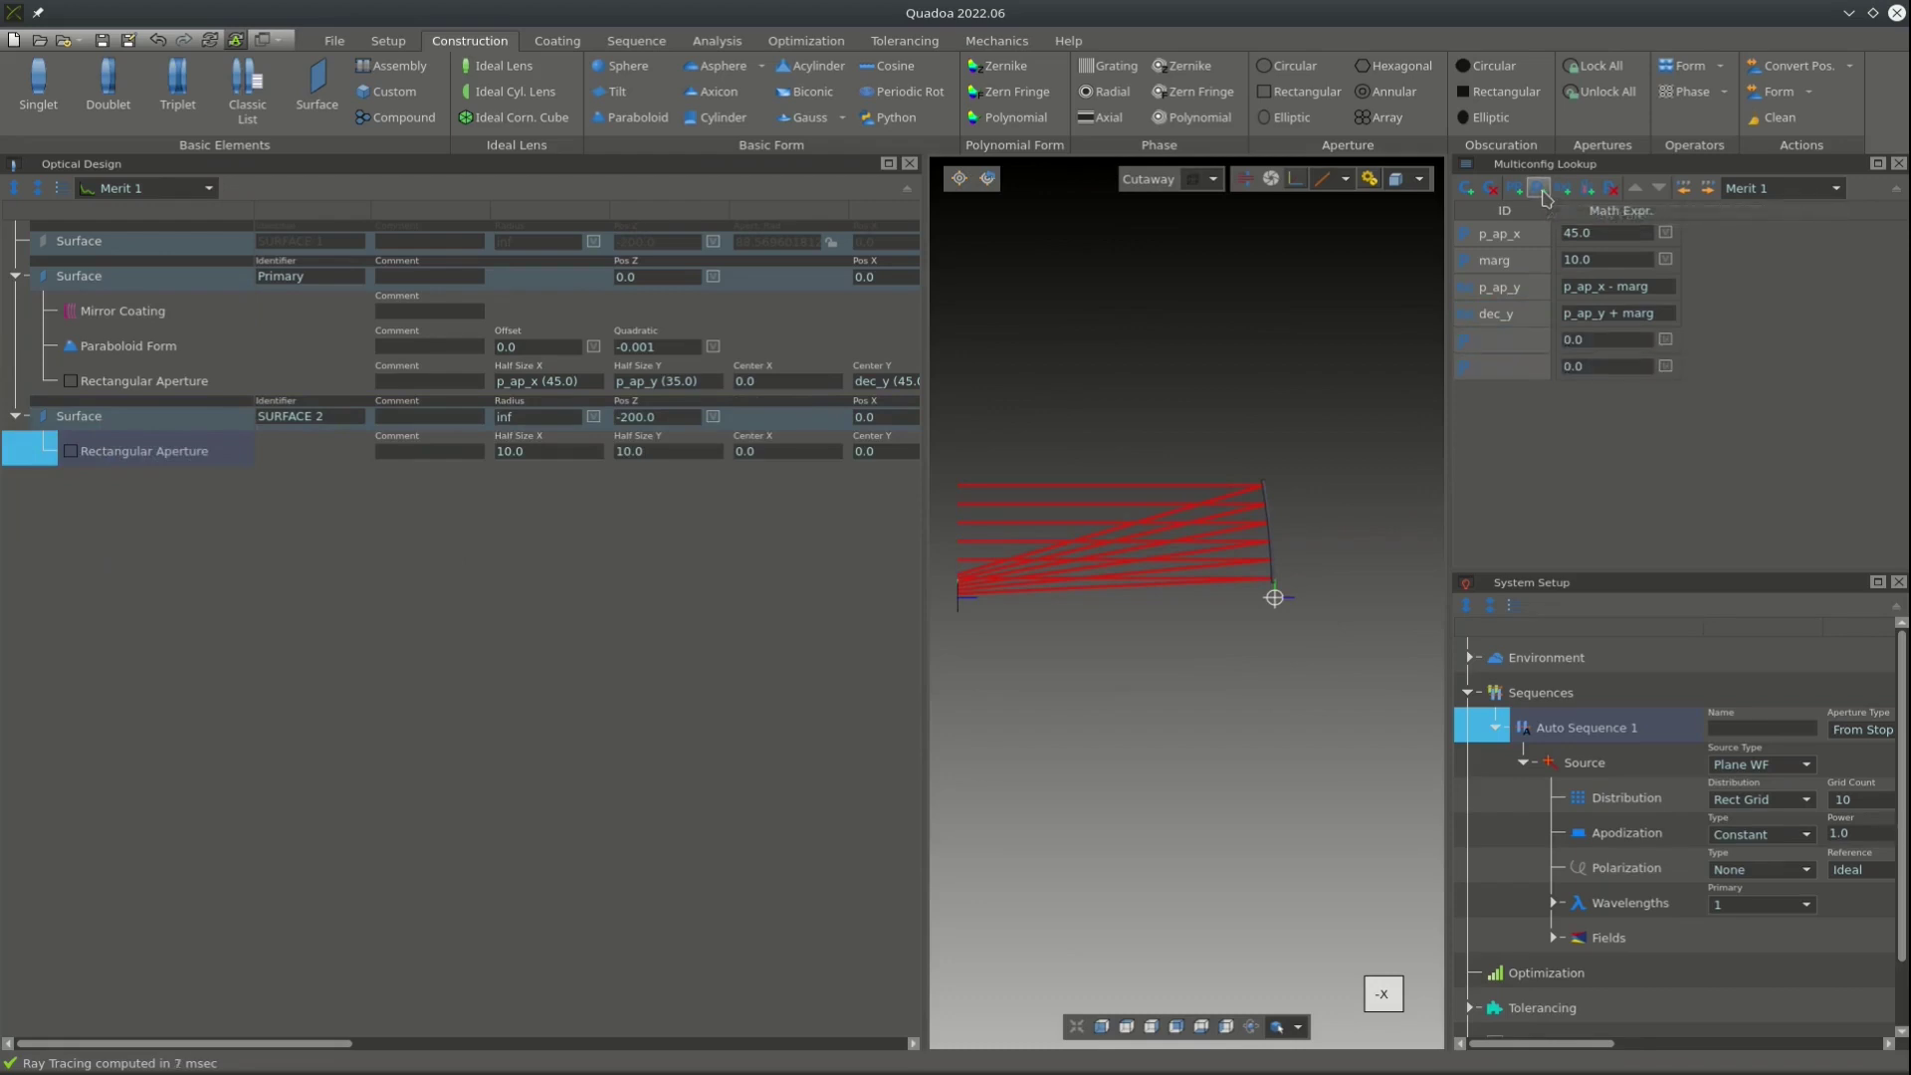
double_click(1521, 339)
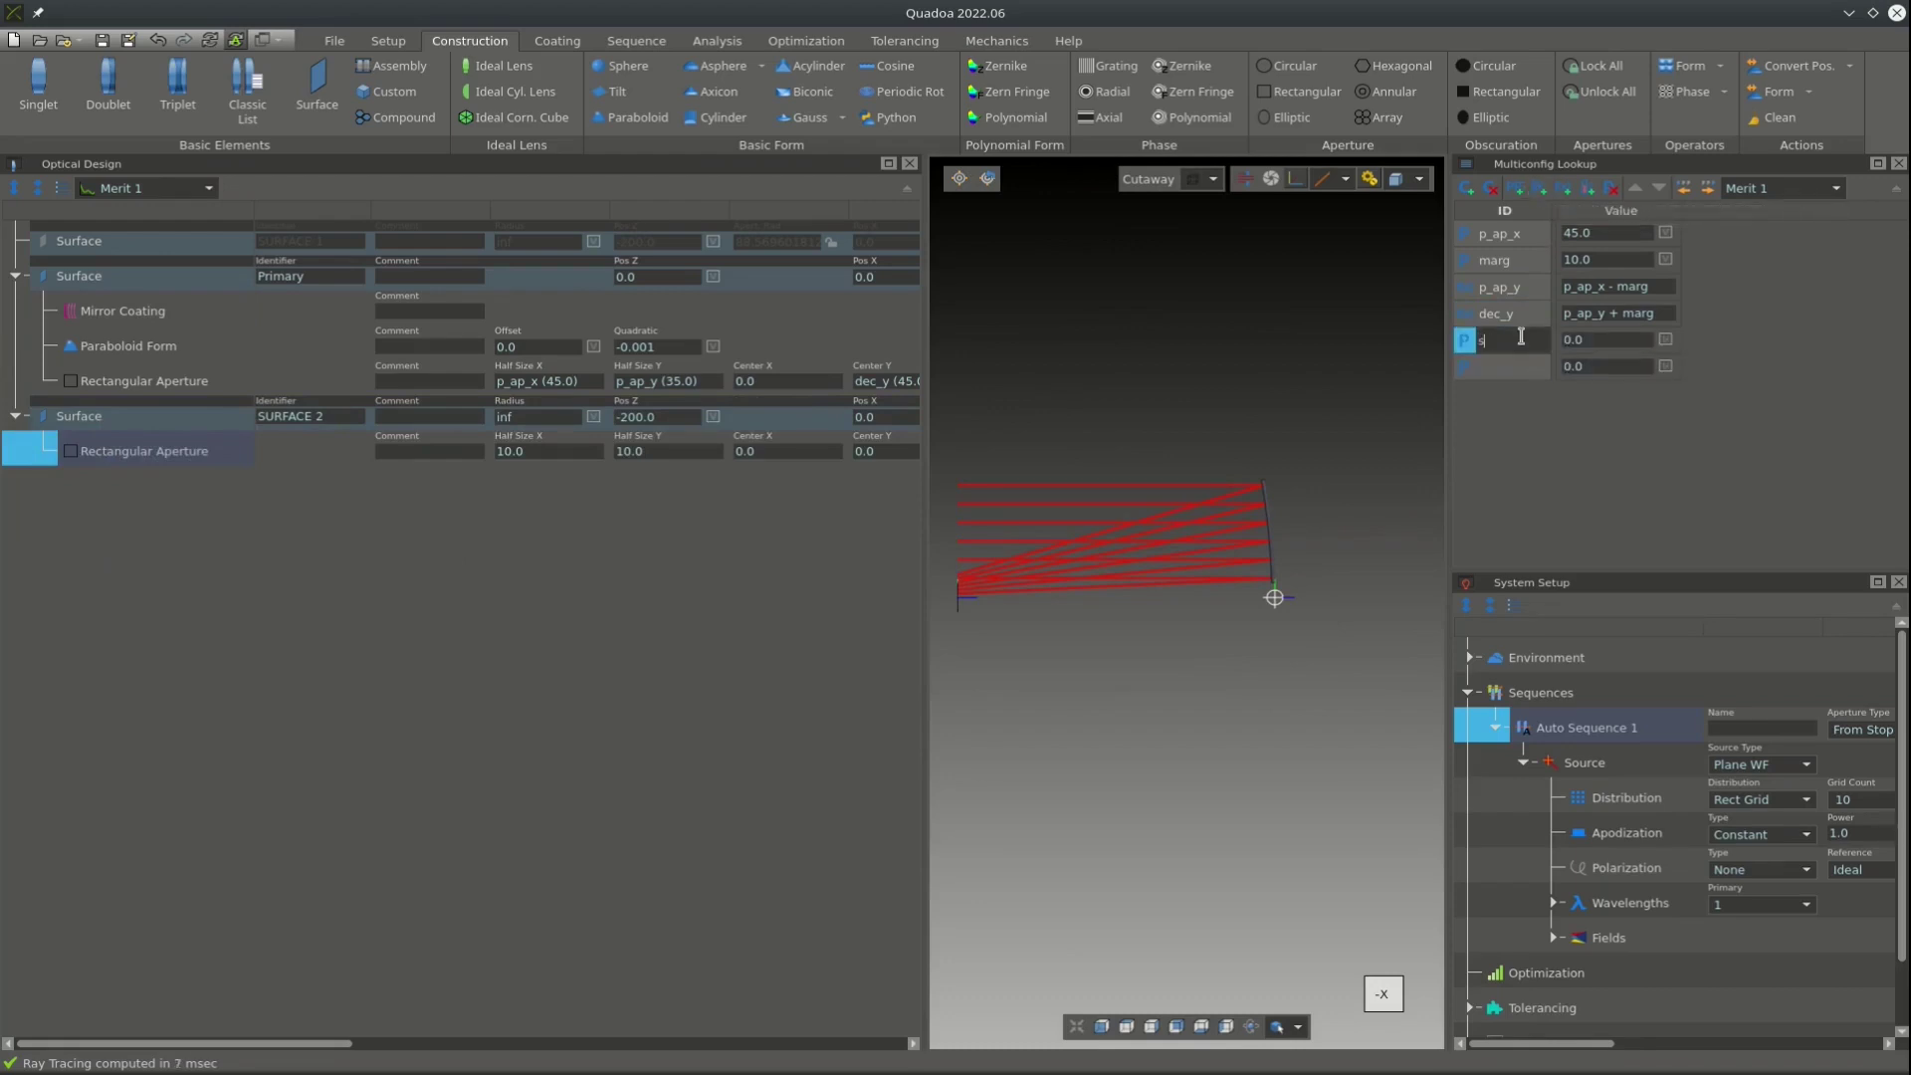
text(s_apx)
key(Return)
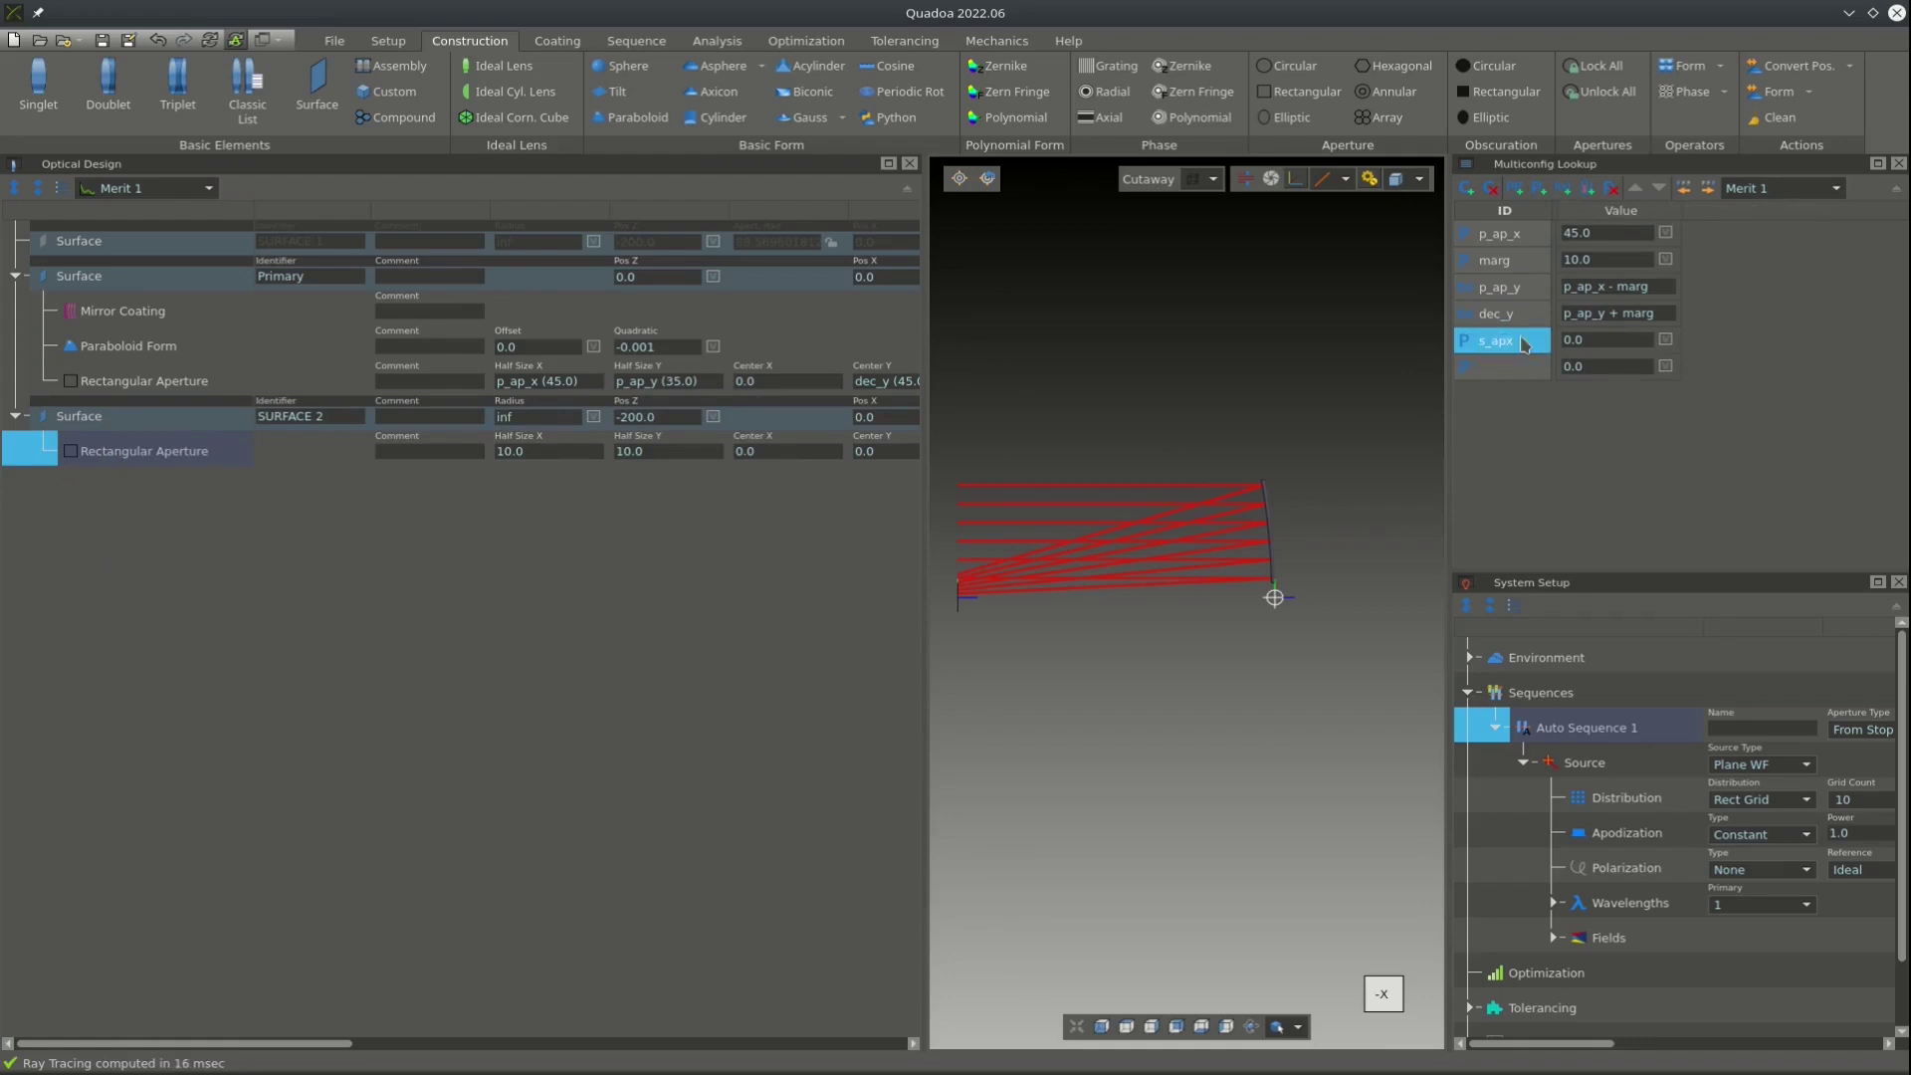
double_click(1521, 370)
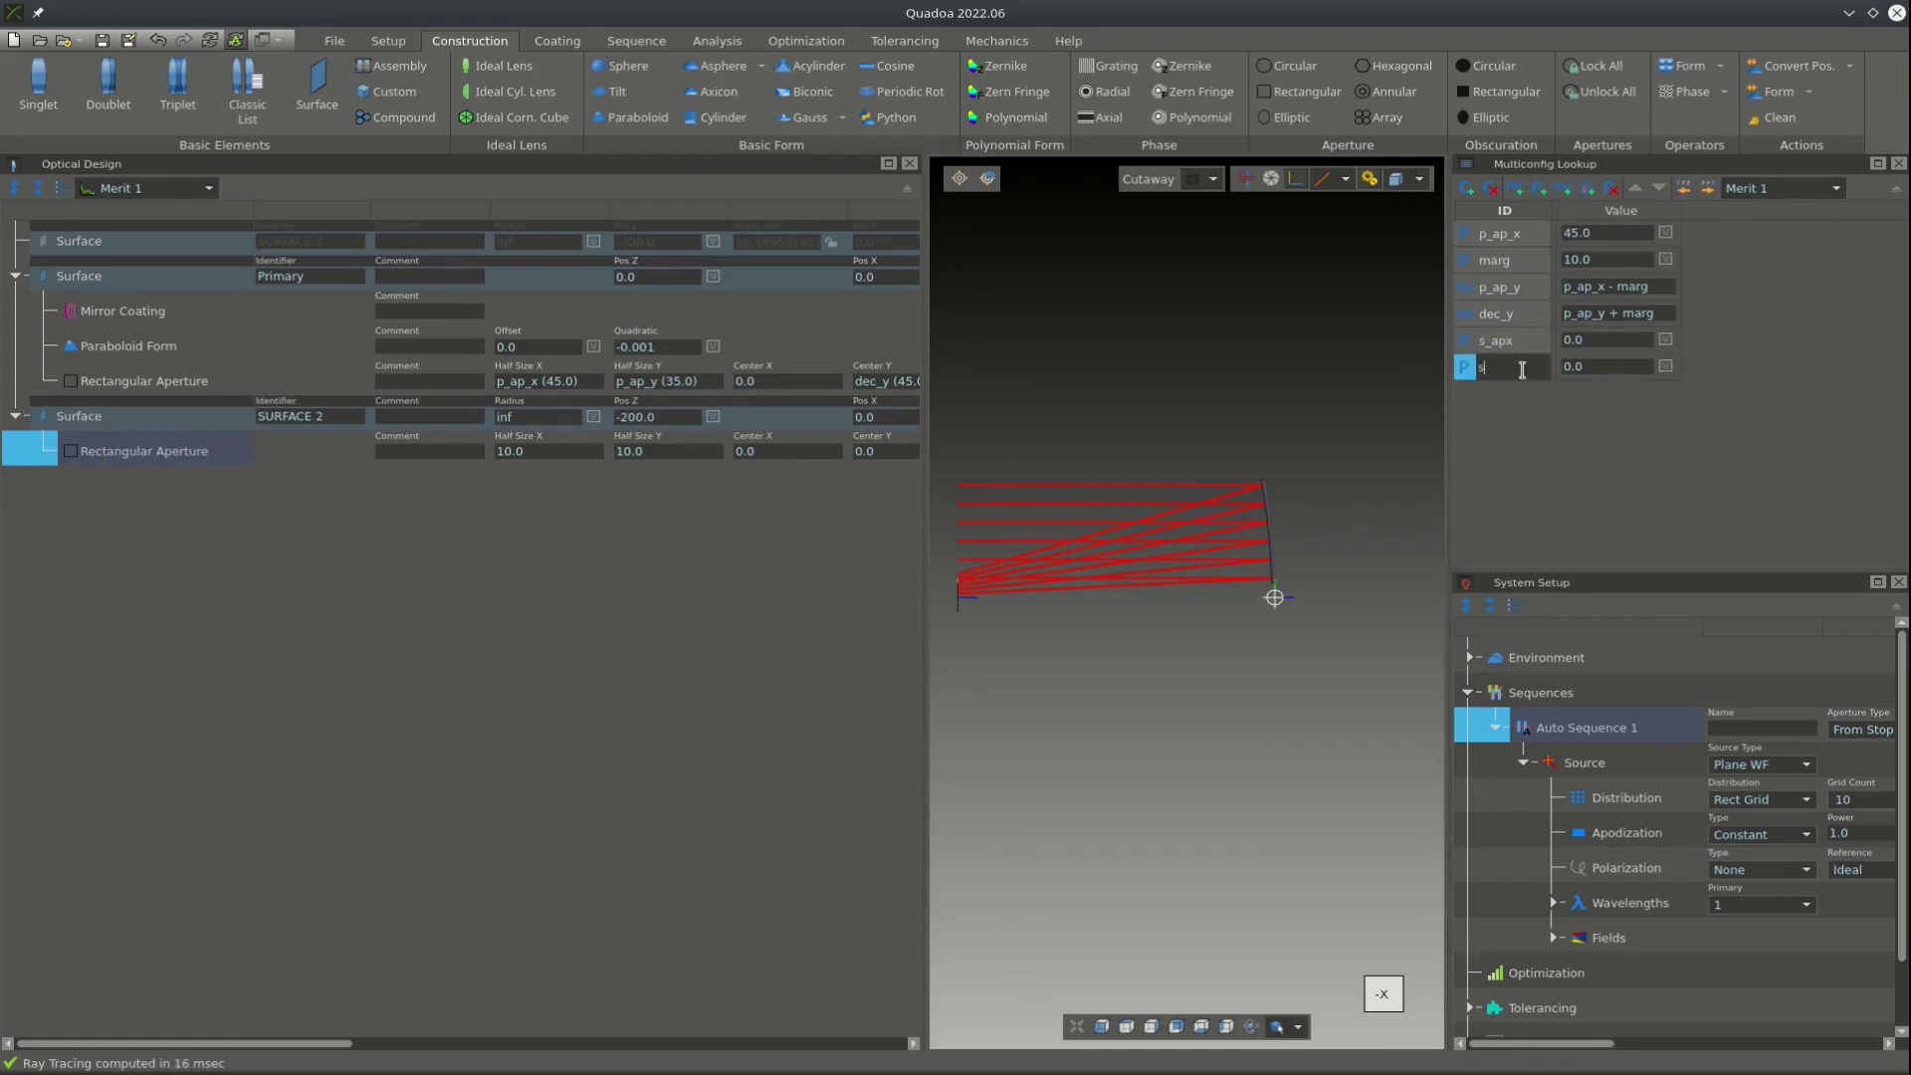
text(s_ap_y)
key(Return)
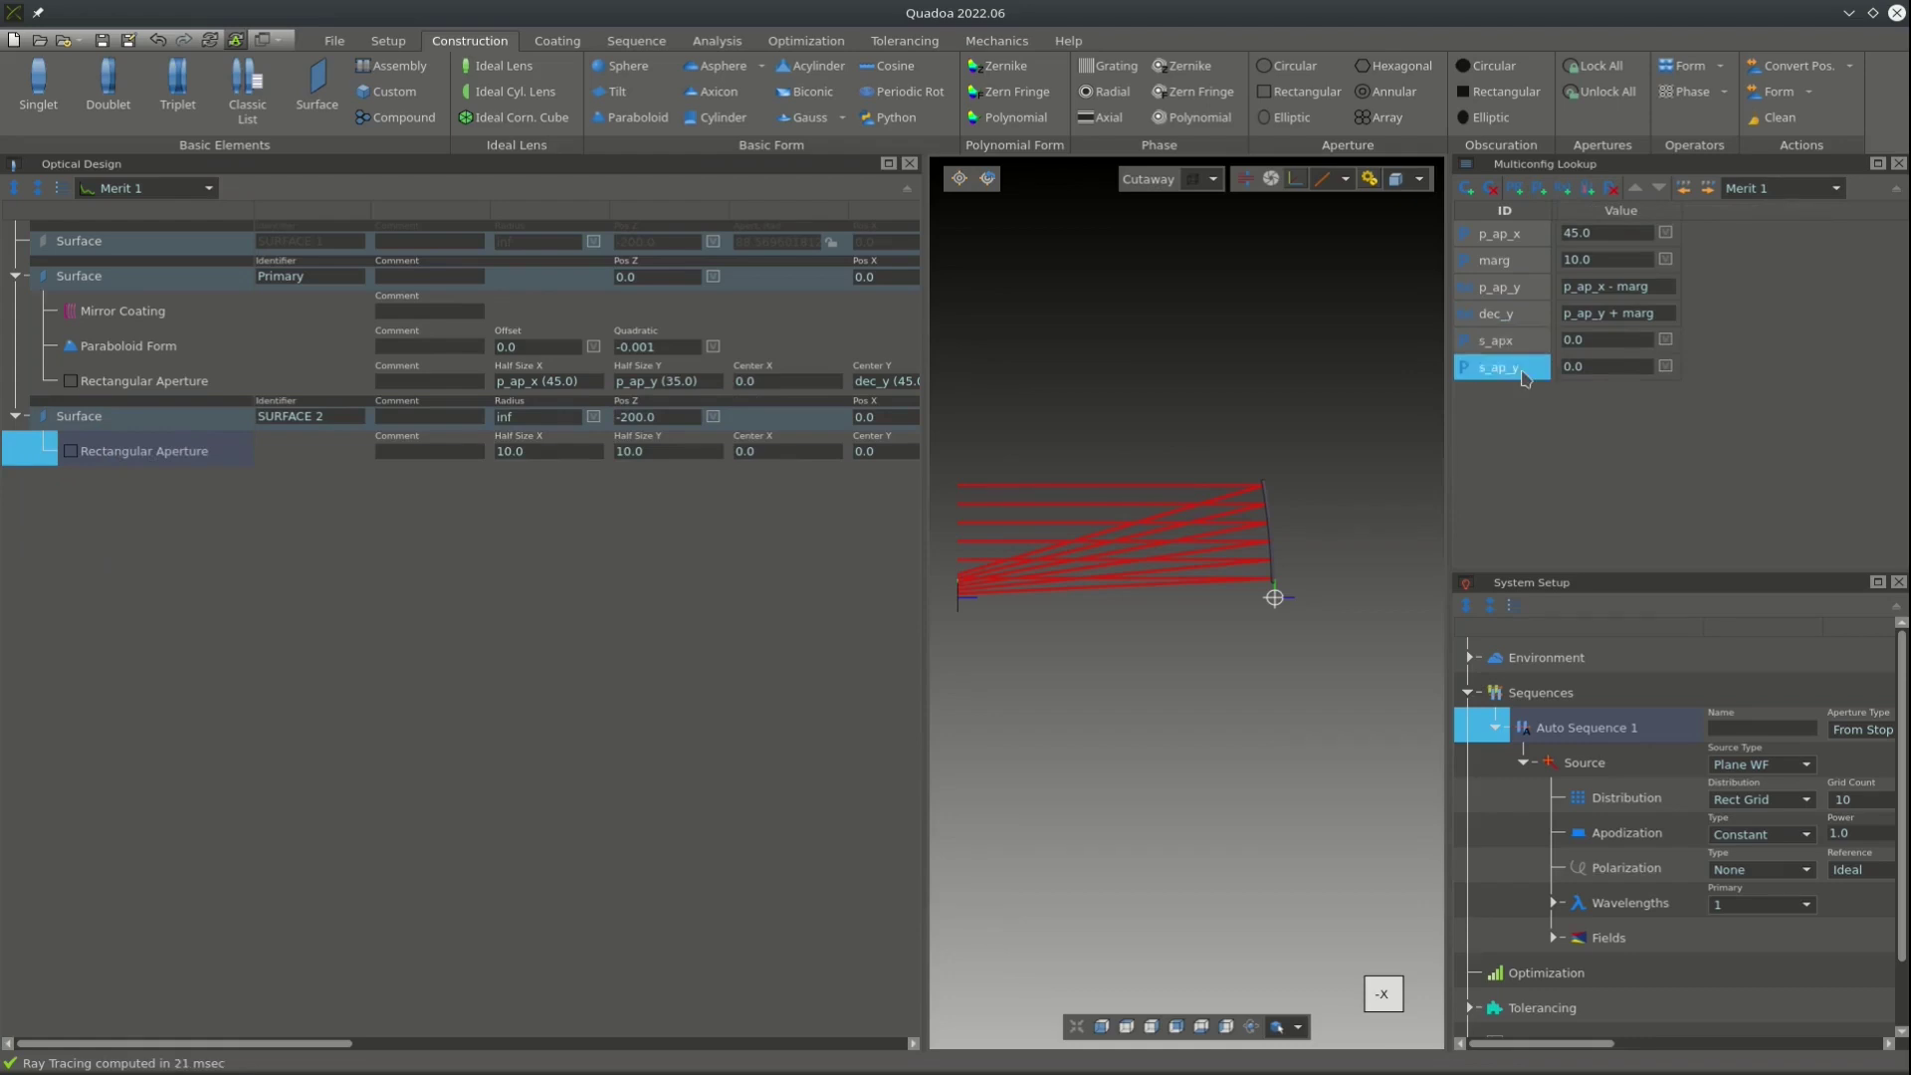
Enter s_ap_y as Surface 2's aperture Half Size Y and s_ap_x as Half Size X.
double_click(1522, 370)
key(ctrl+c)
click(679, 453)
key(ctrl+v)
click(559, 443)
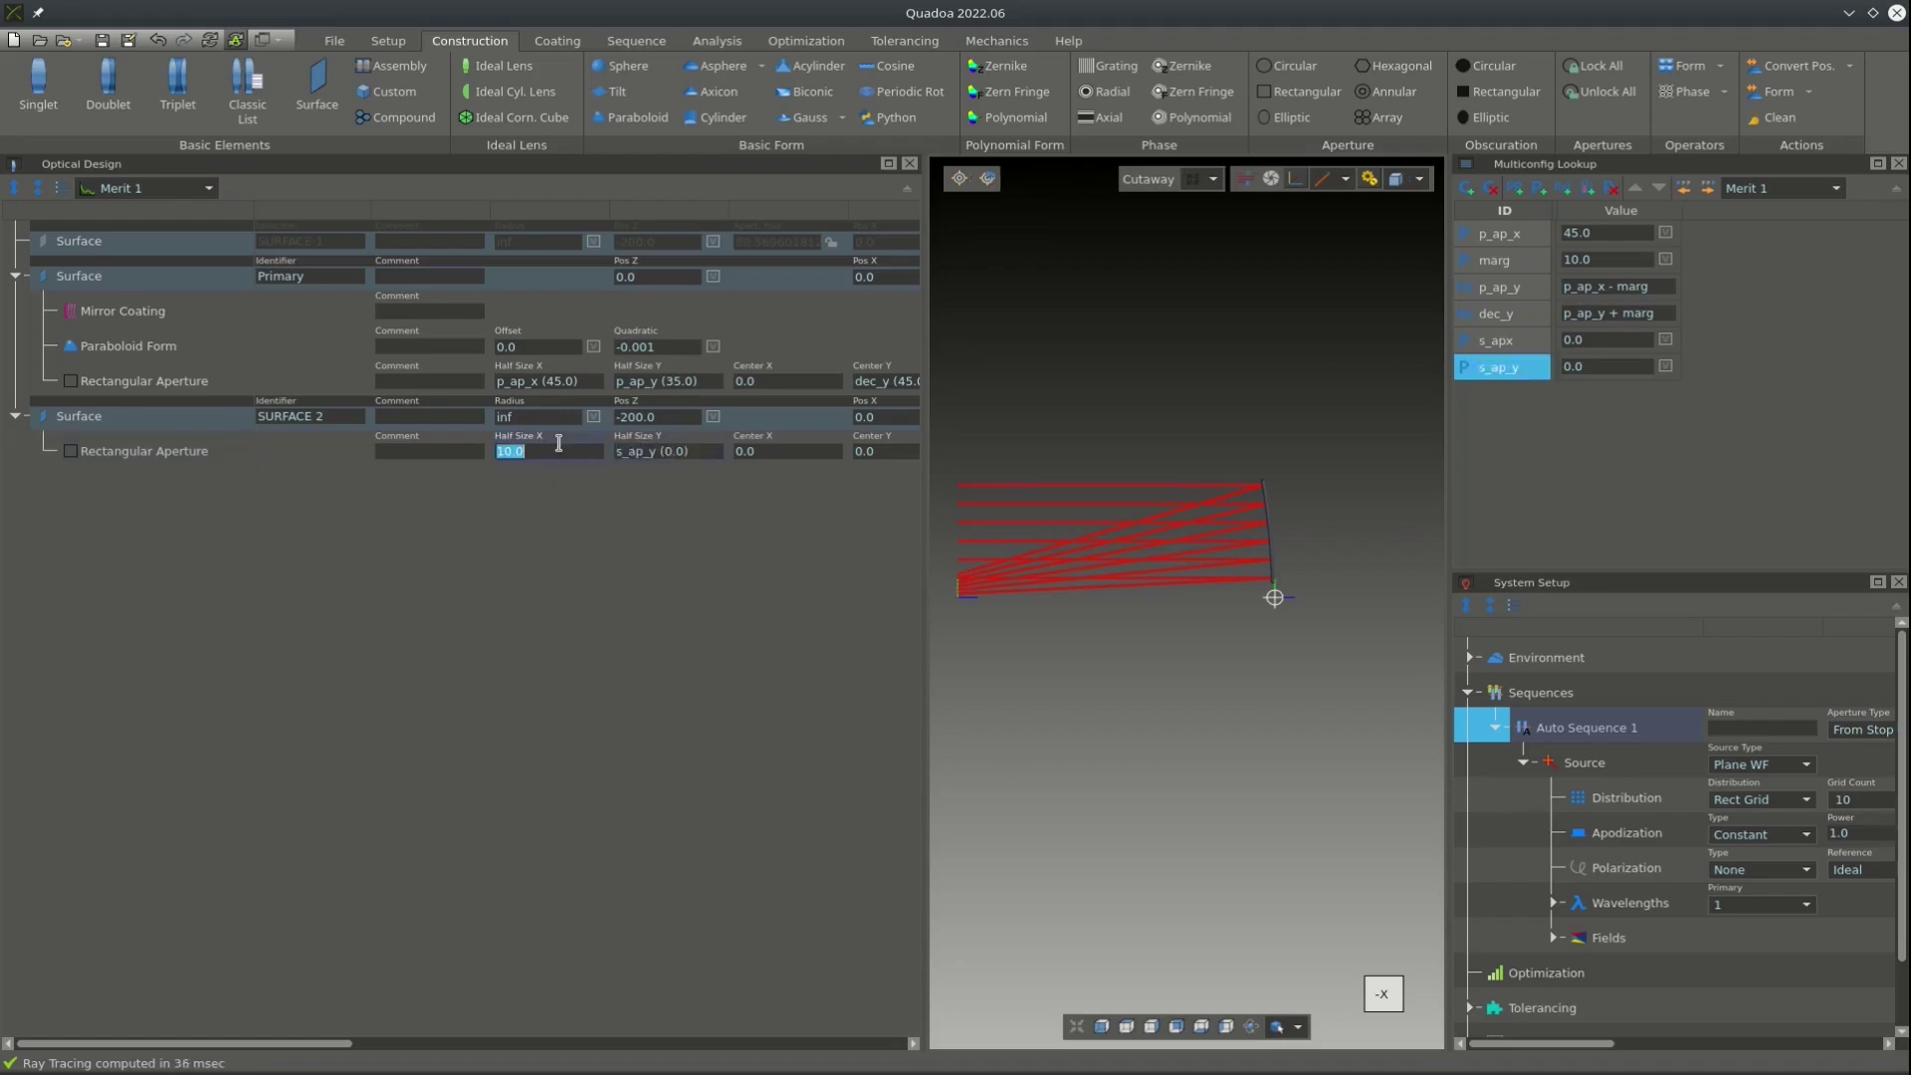
text(s_ap_x)
key(Return)
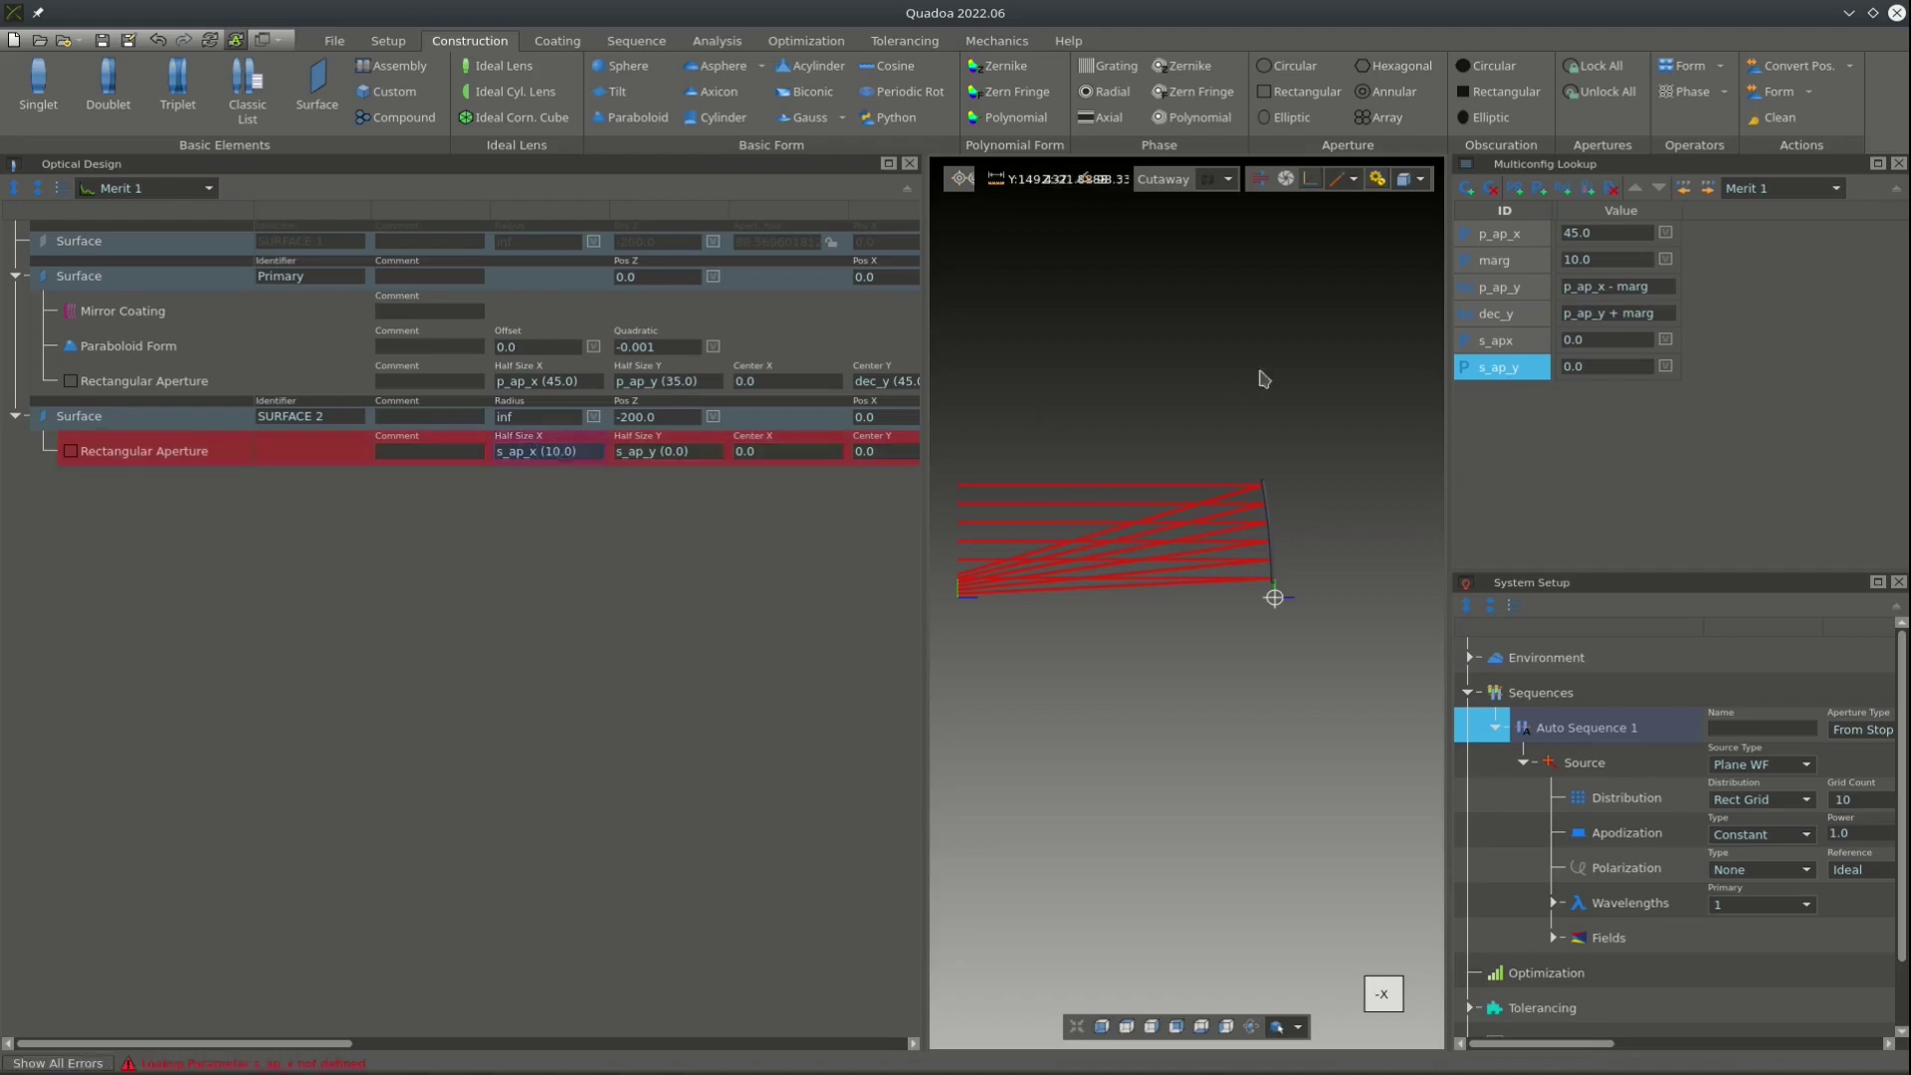
Correct the parameter name to s_ap_x, then set s_ap_x to 15 and s_ap_y to 10.
click(1534, 341)
click(1533, 341)
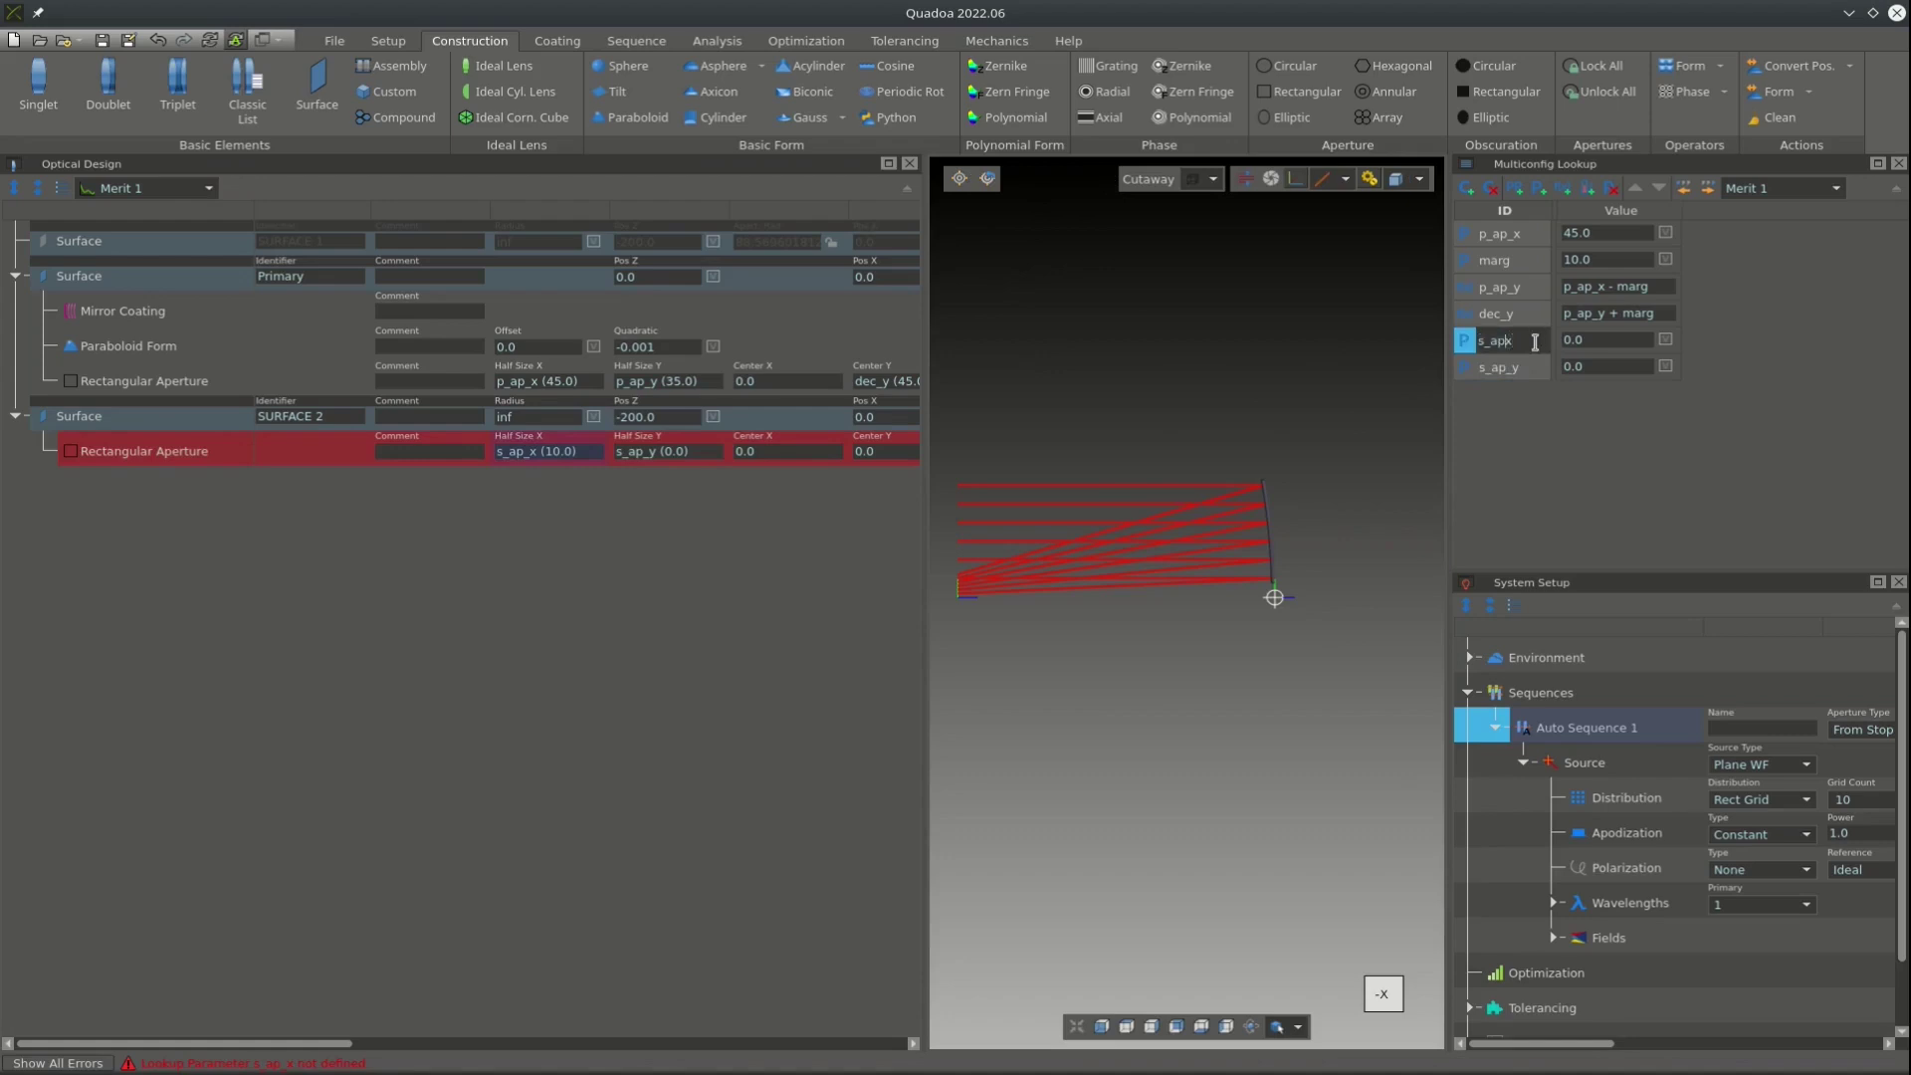
key(Return)
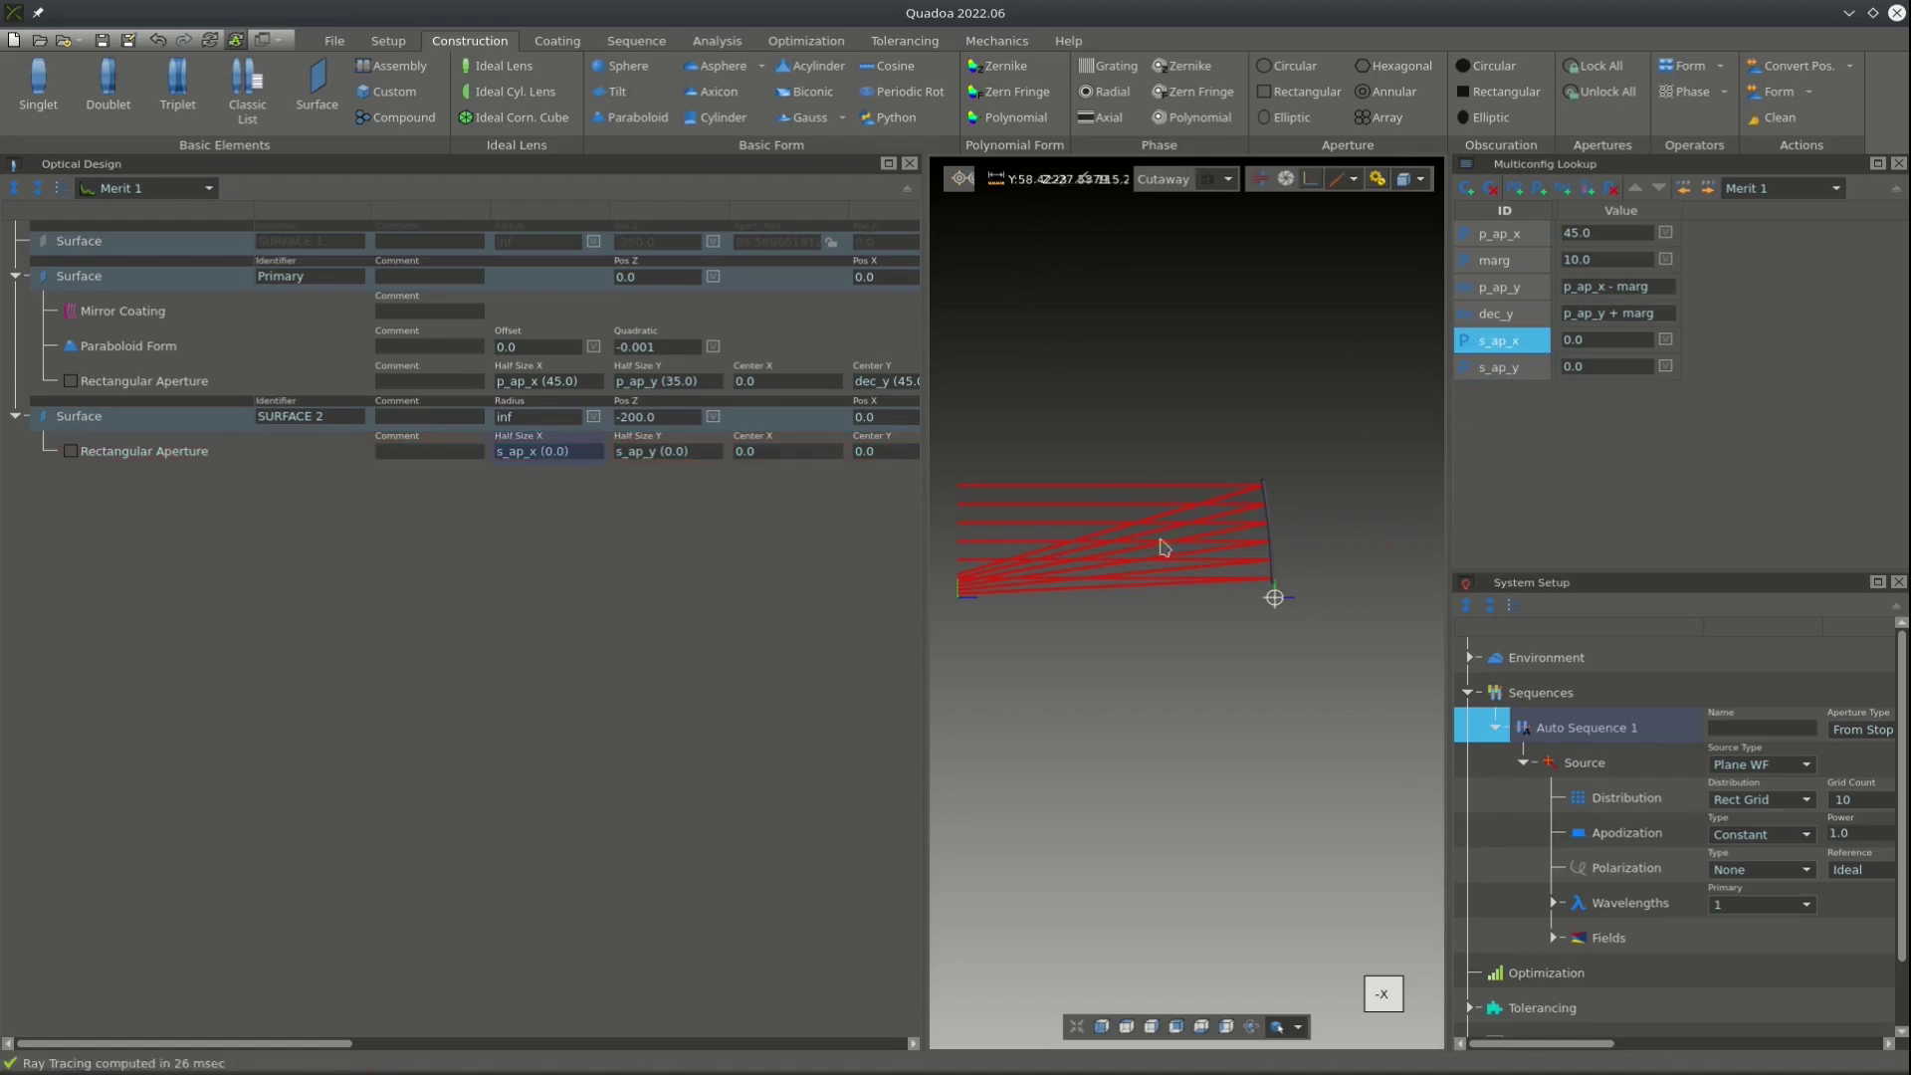
double_click(1624, 336)
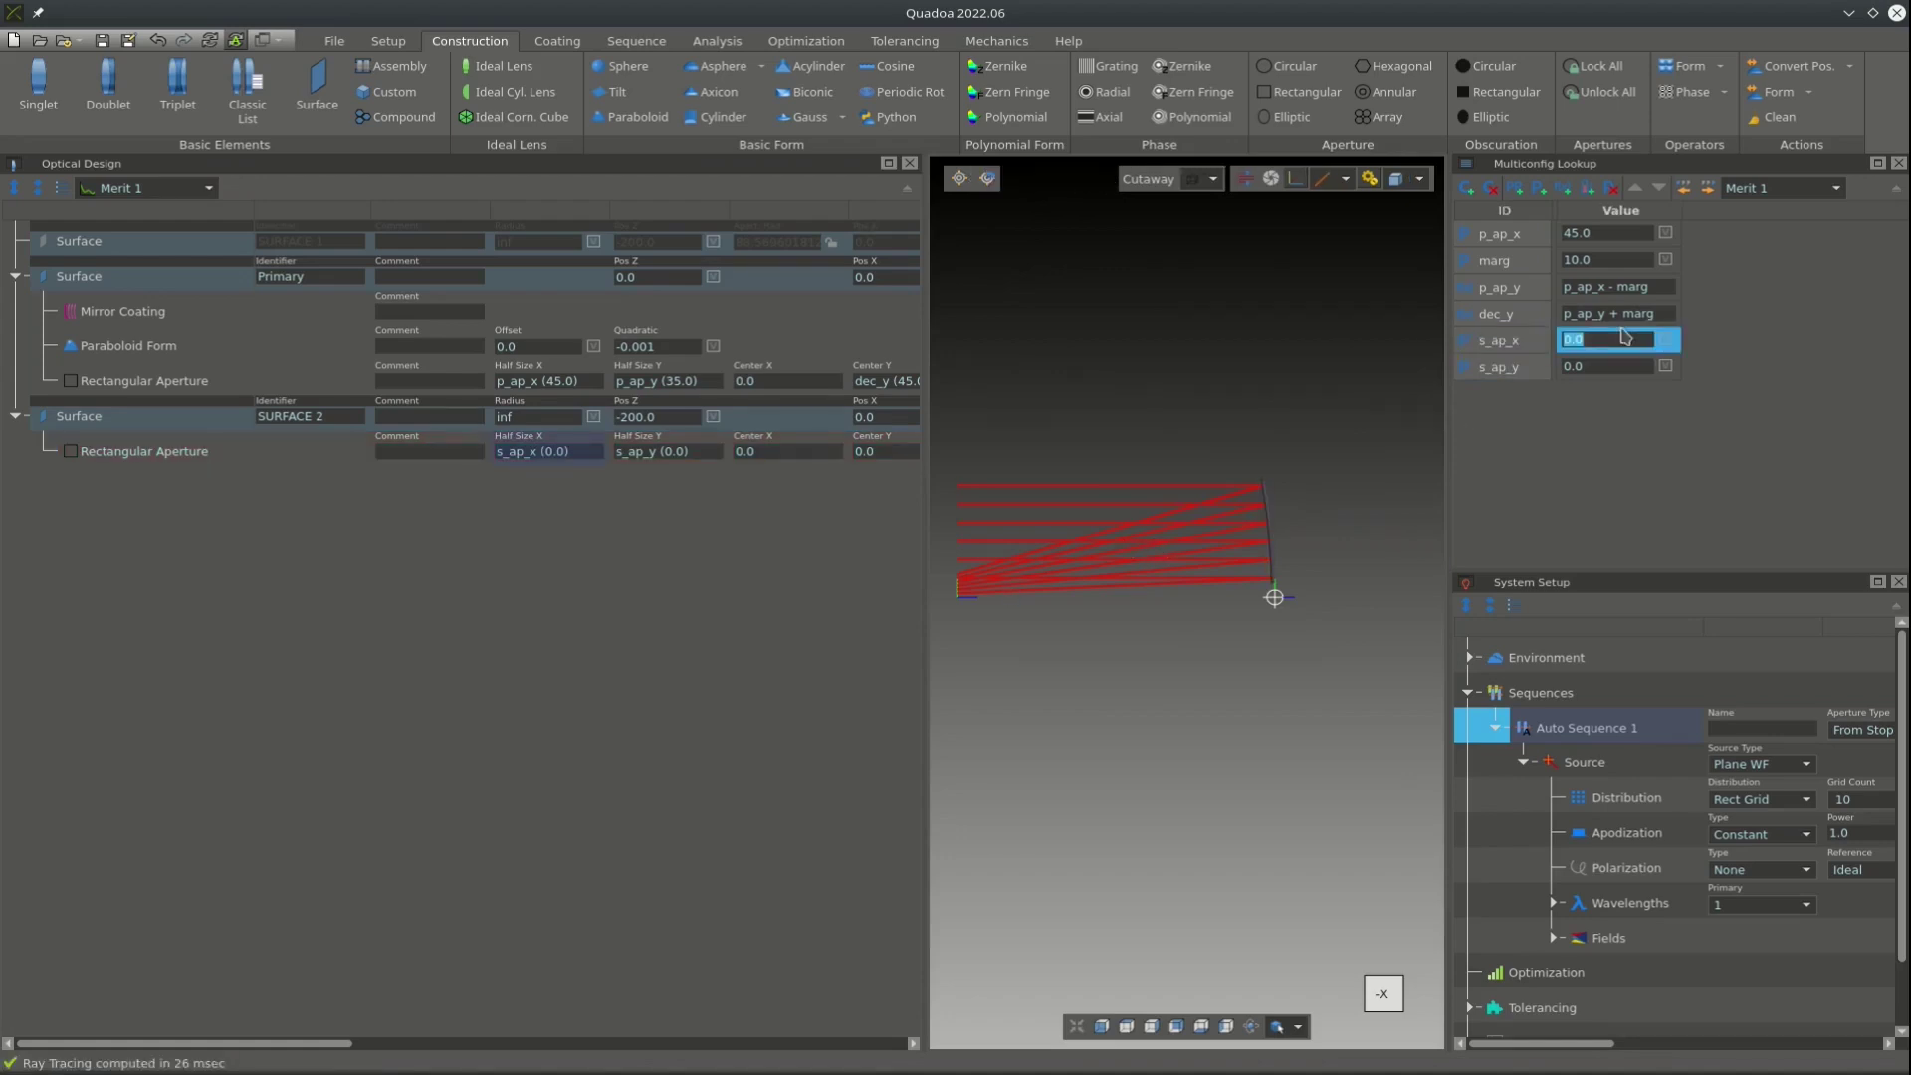
text(15)
key(Return)
double_click(1582, 368)
text(10)
key(Return)
drag(998, 607, 1049, 591)
scroll(1050, 591, down, 2)
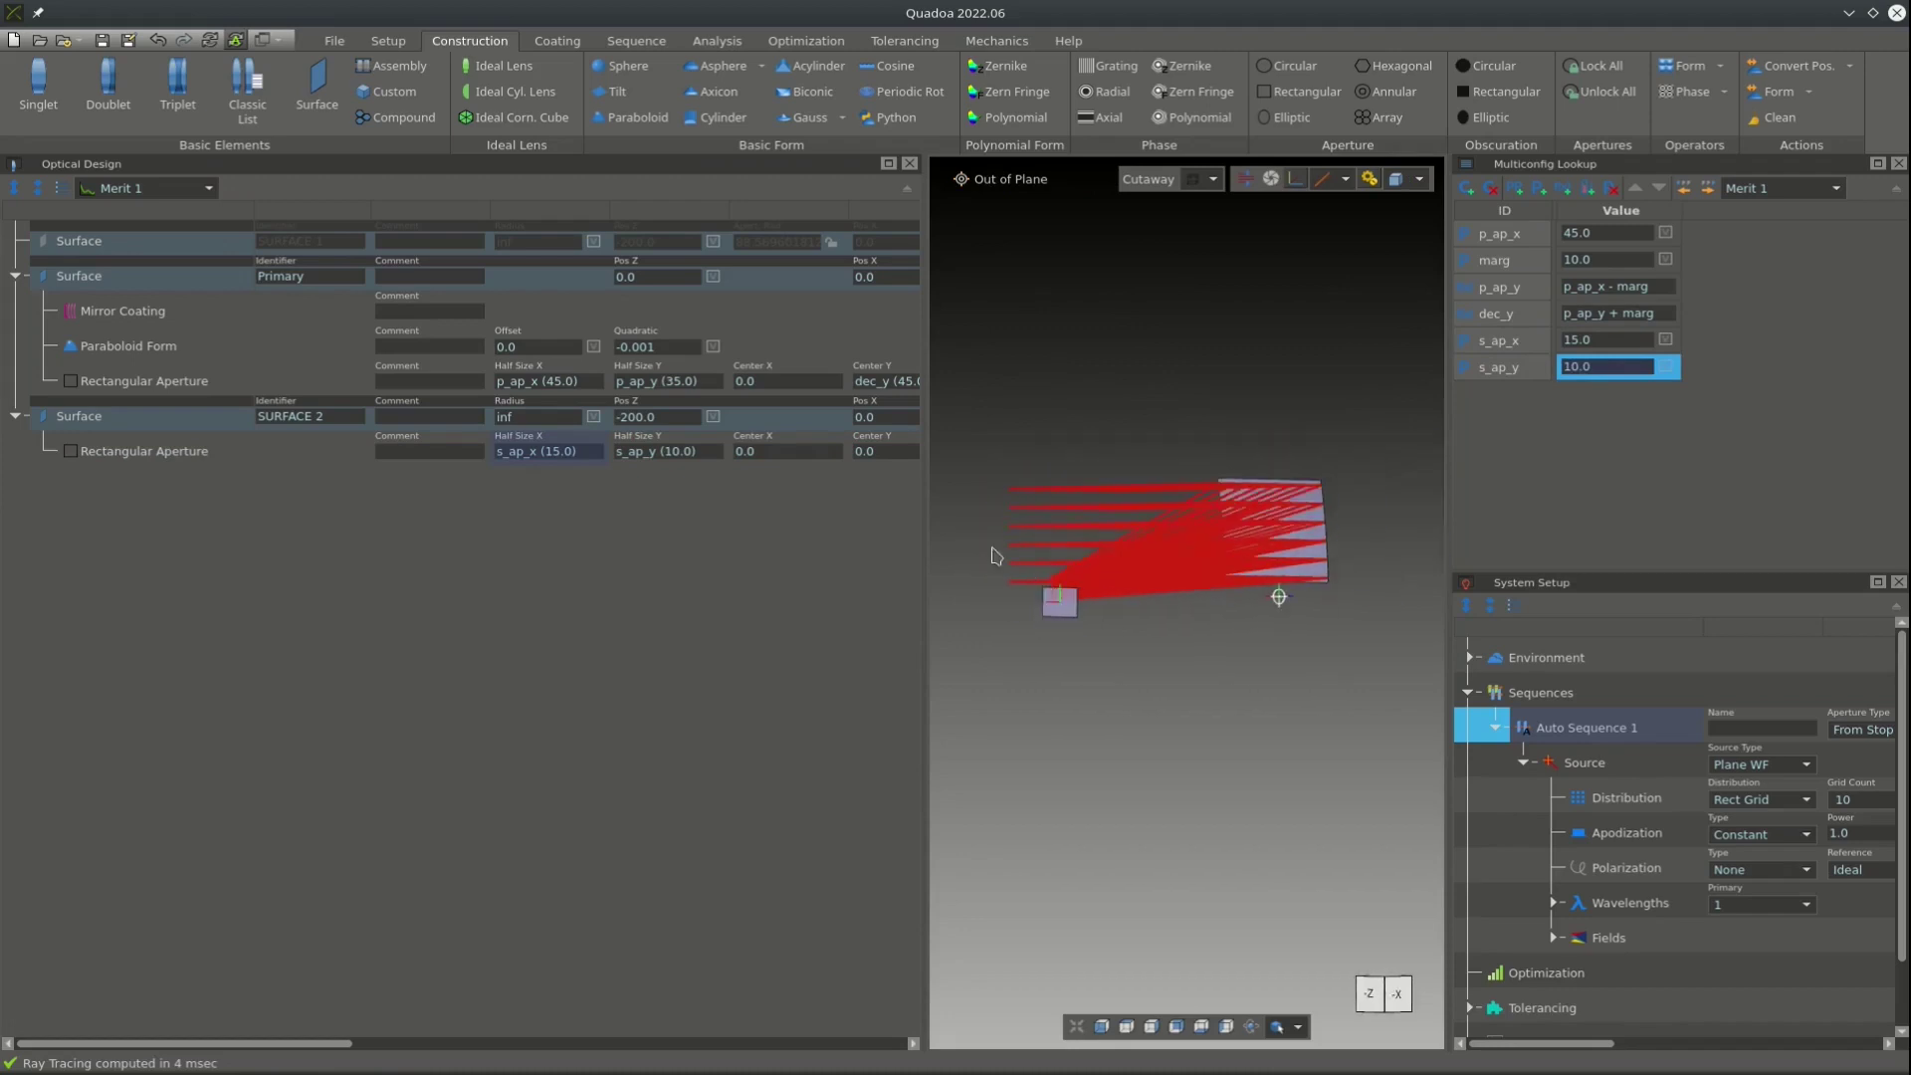
drag(923, 483, 444, 478)
scroll(943, 571, up, 5)
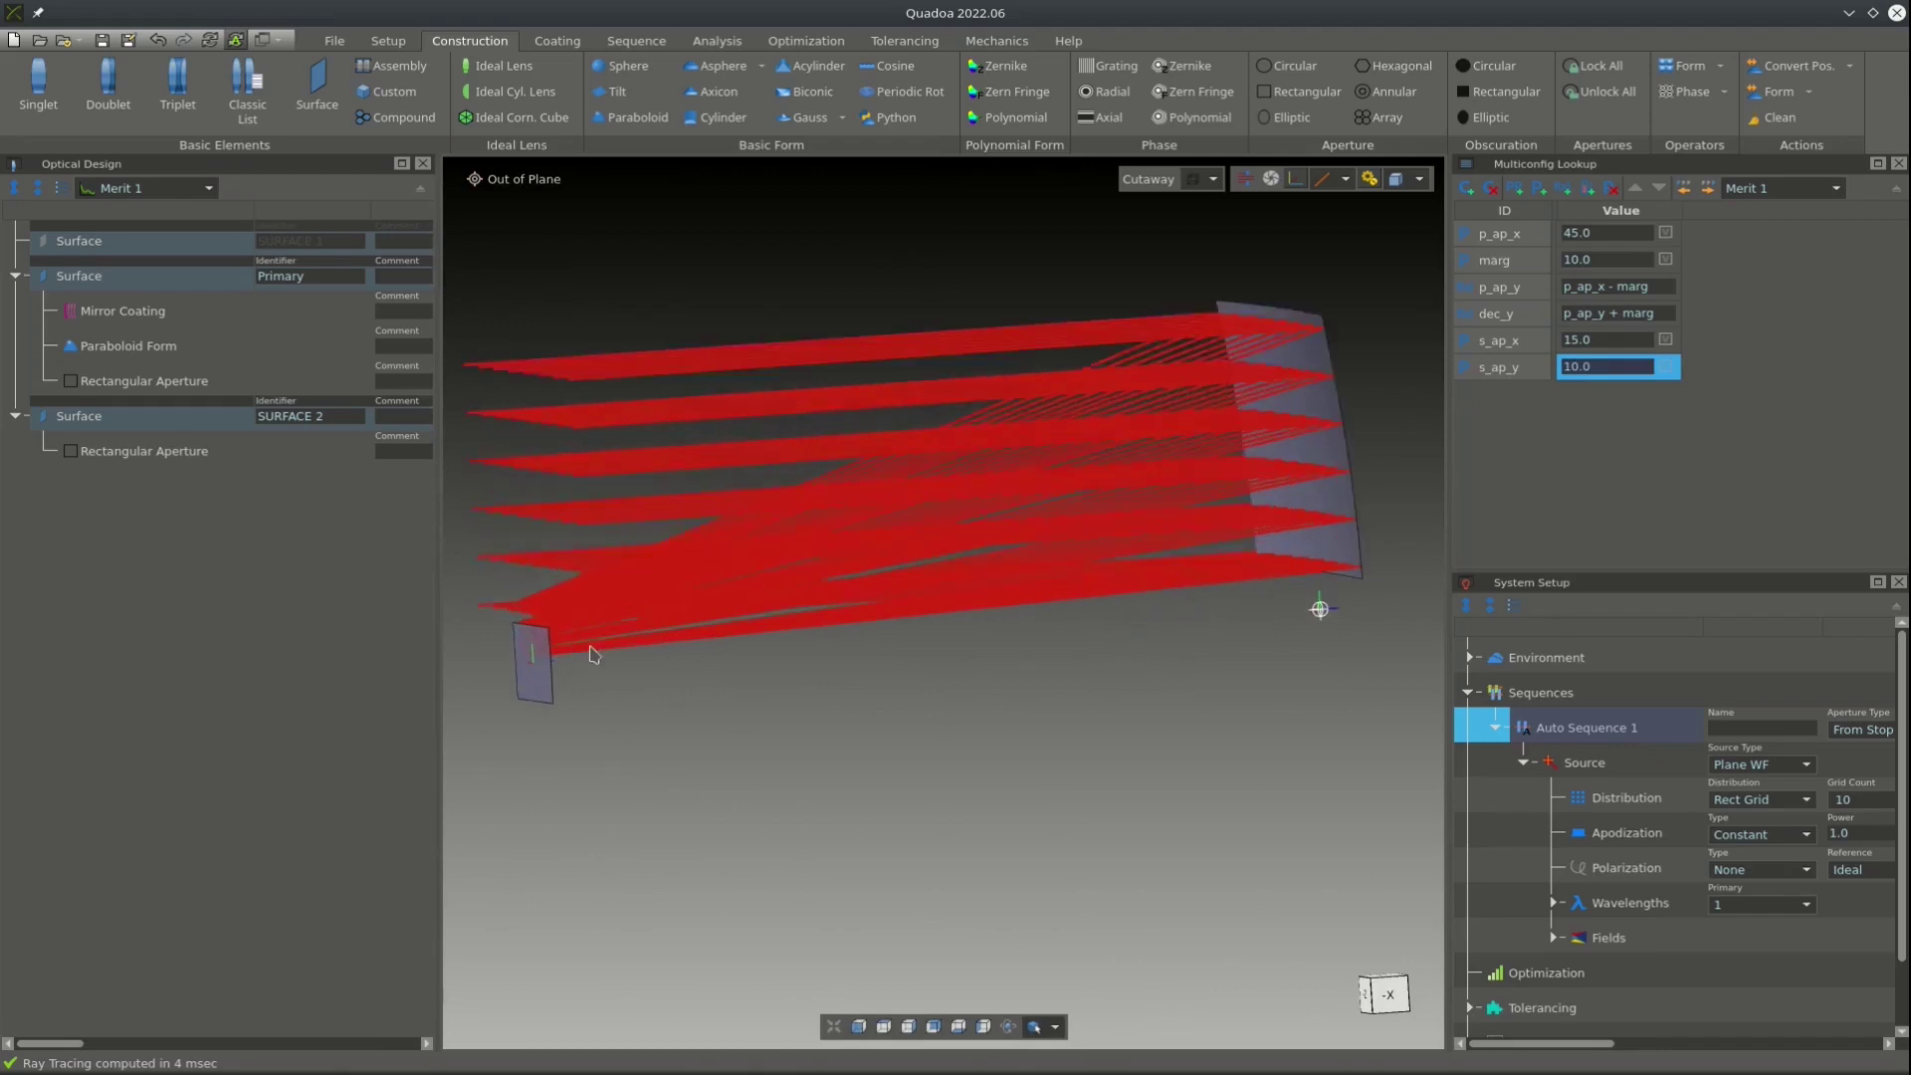
scroll(1053, 572, down, 3)
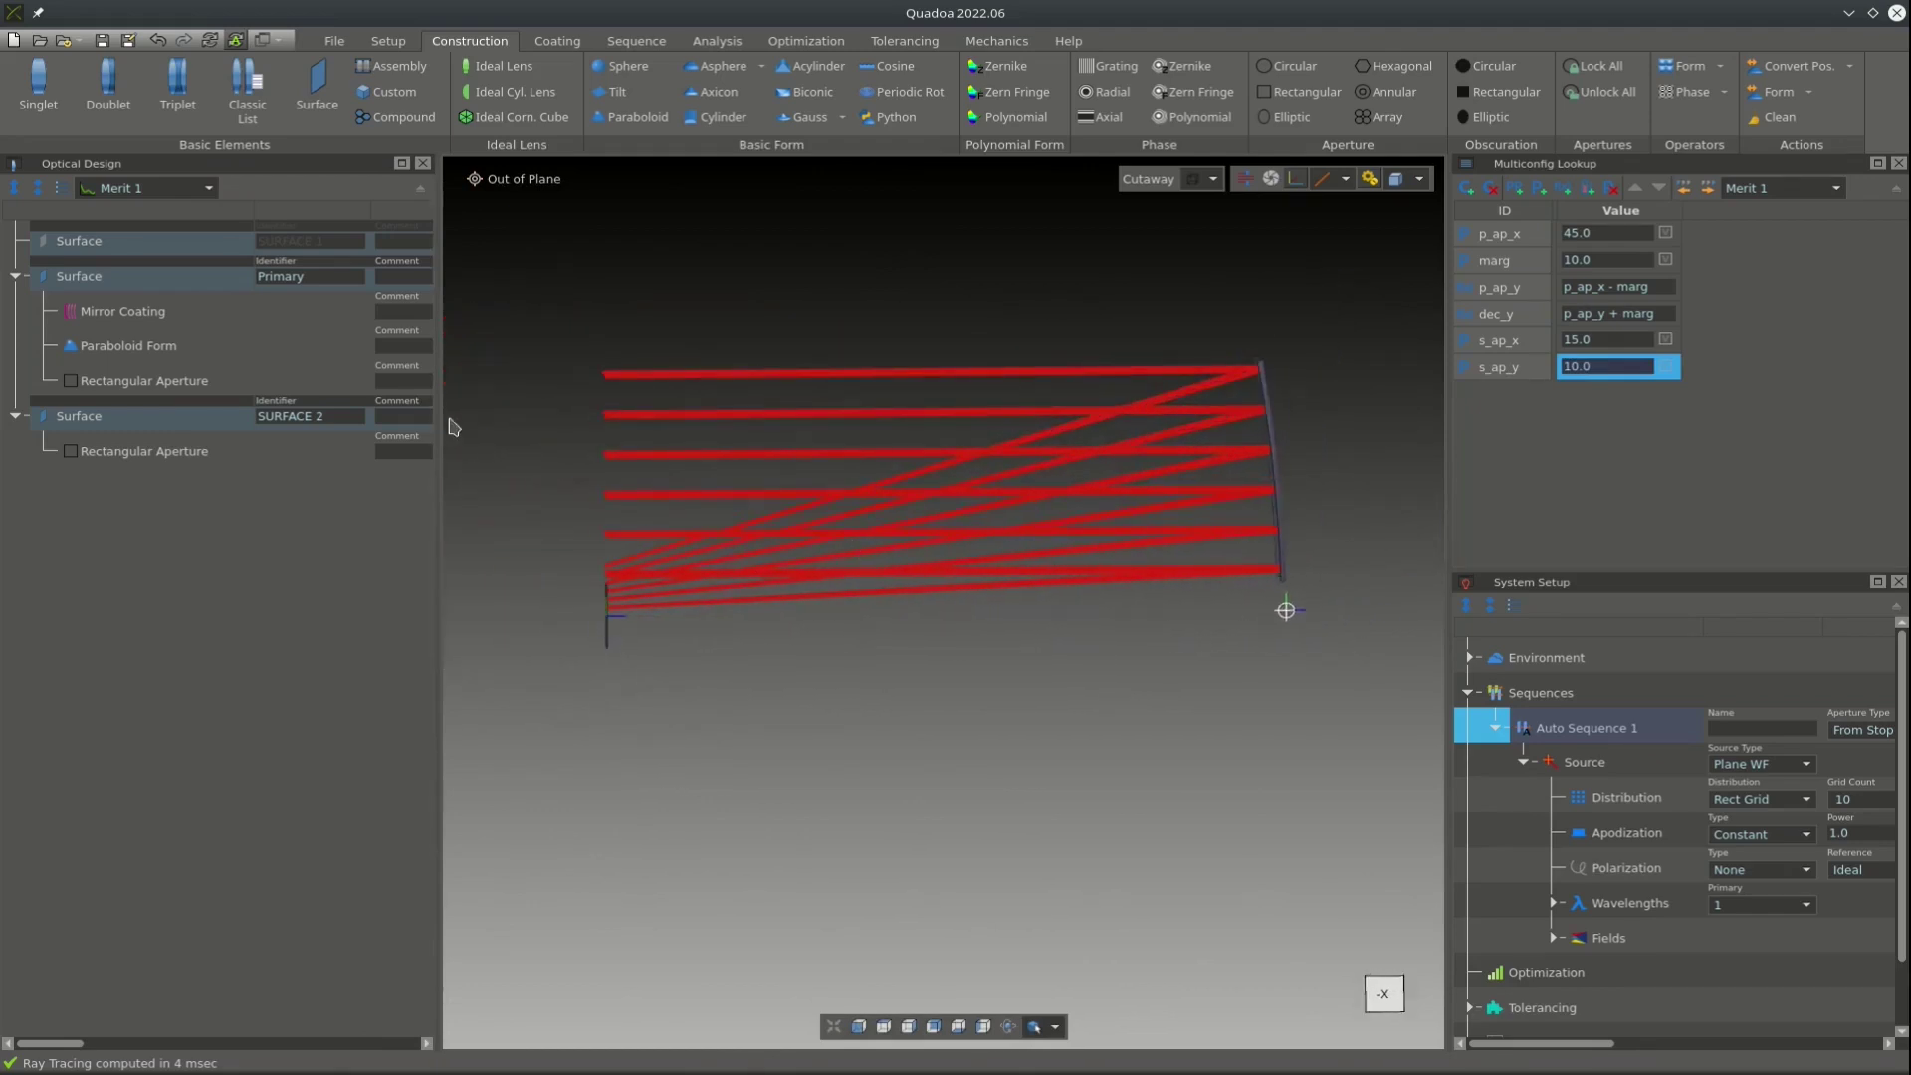
drag(440, 413, 969, 470)
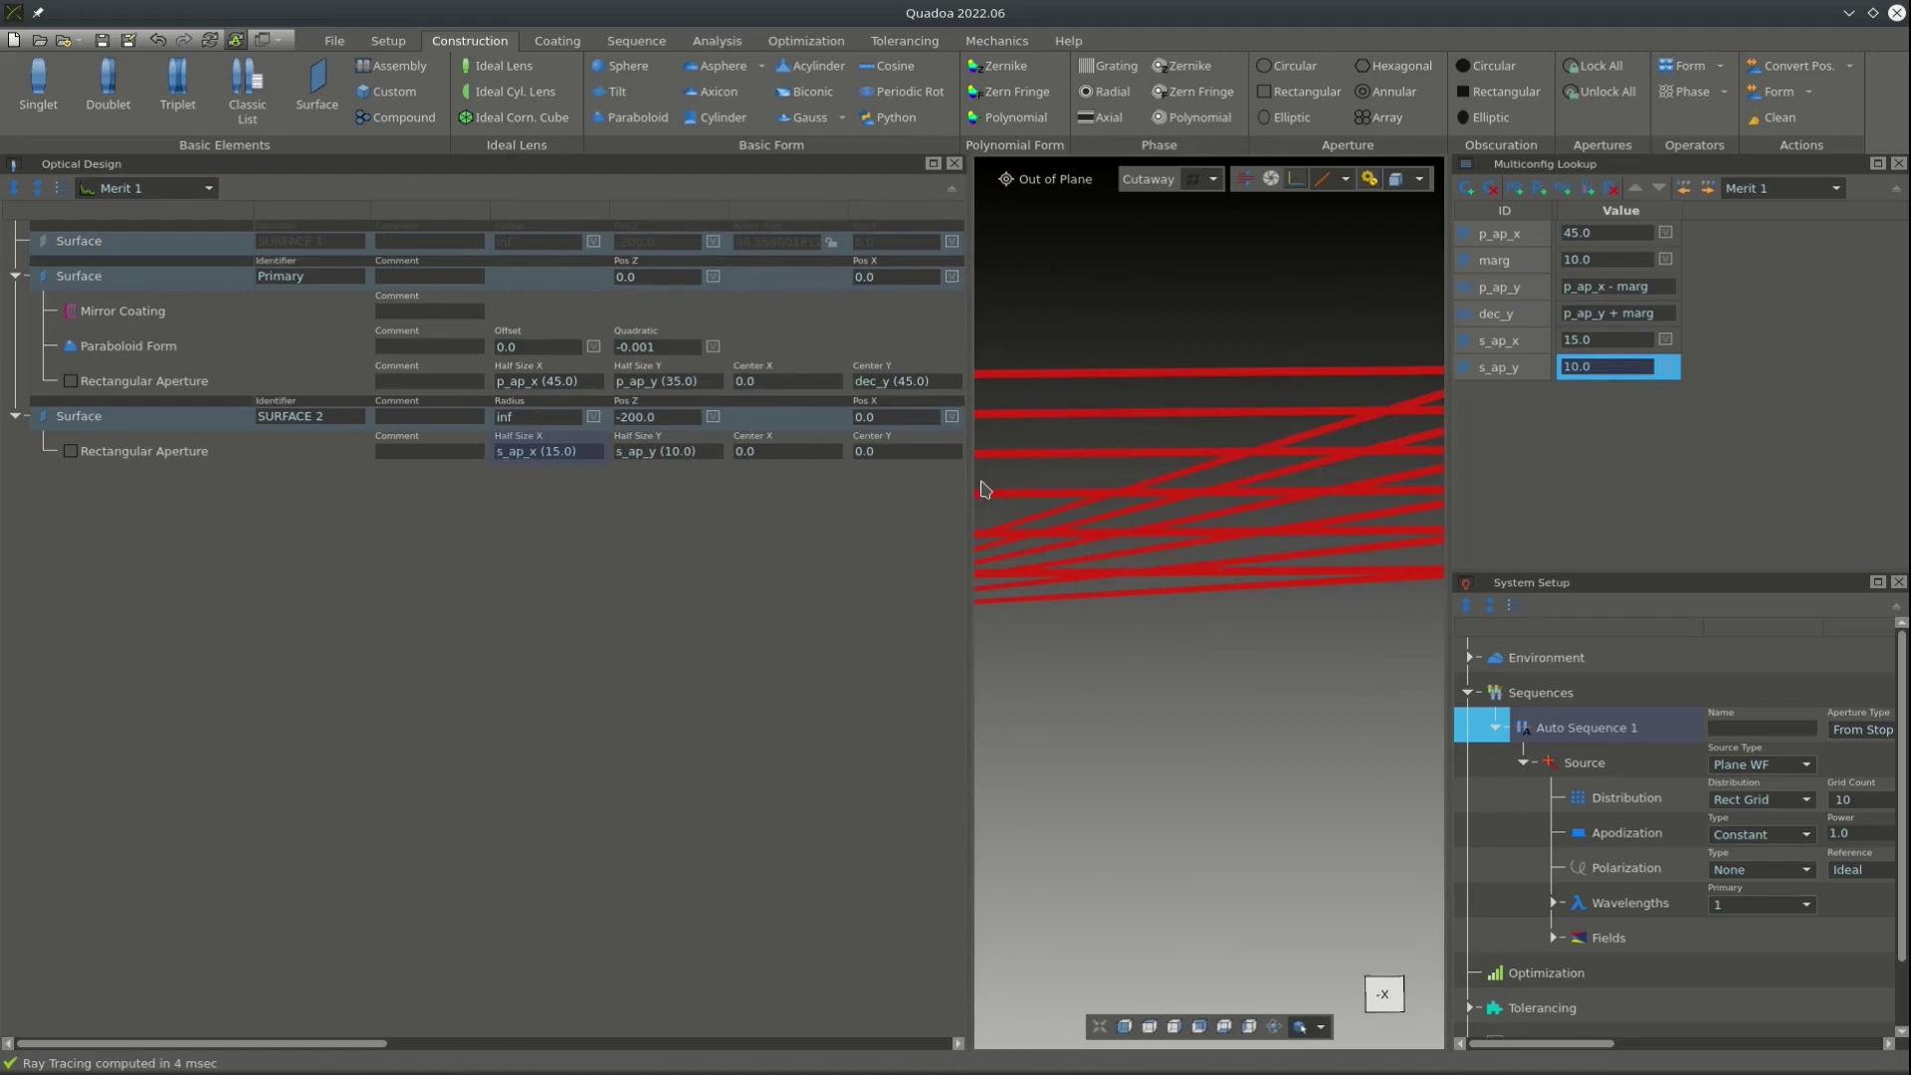
Set Surface 2's aperture Center Y to s_ap_y and check the ray bands in the 3-D layout.
double_click(1615, 365)
double_click(1498, 375)
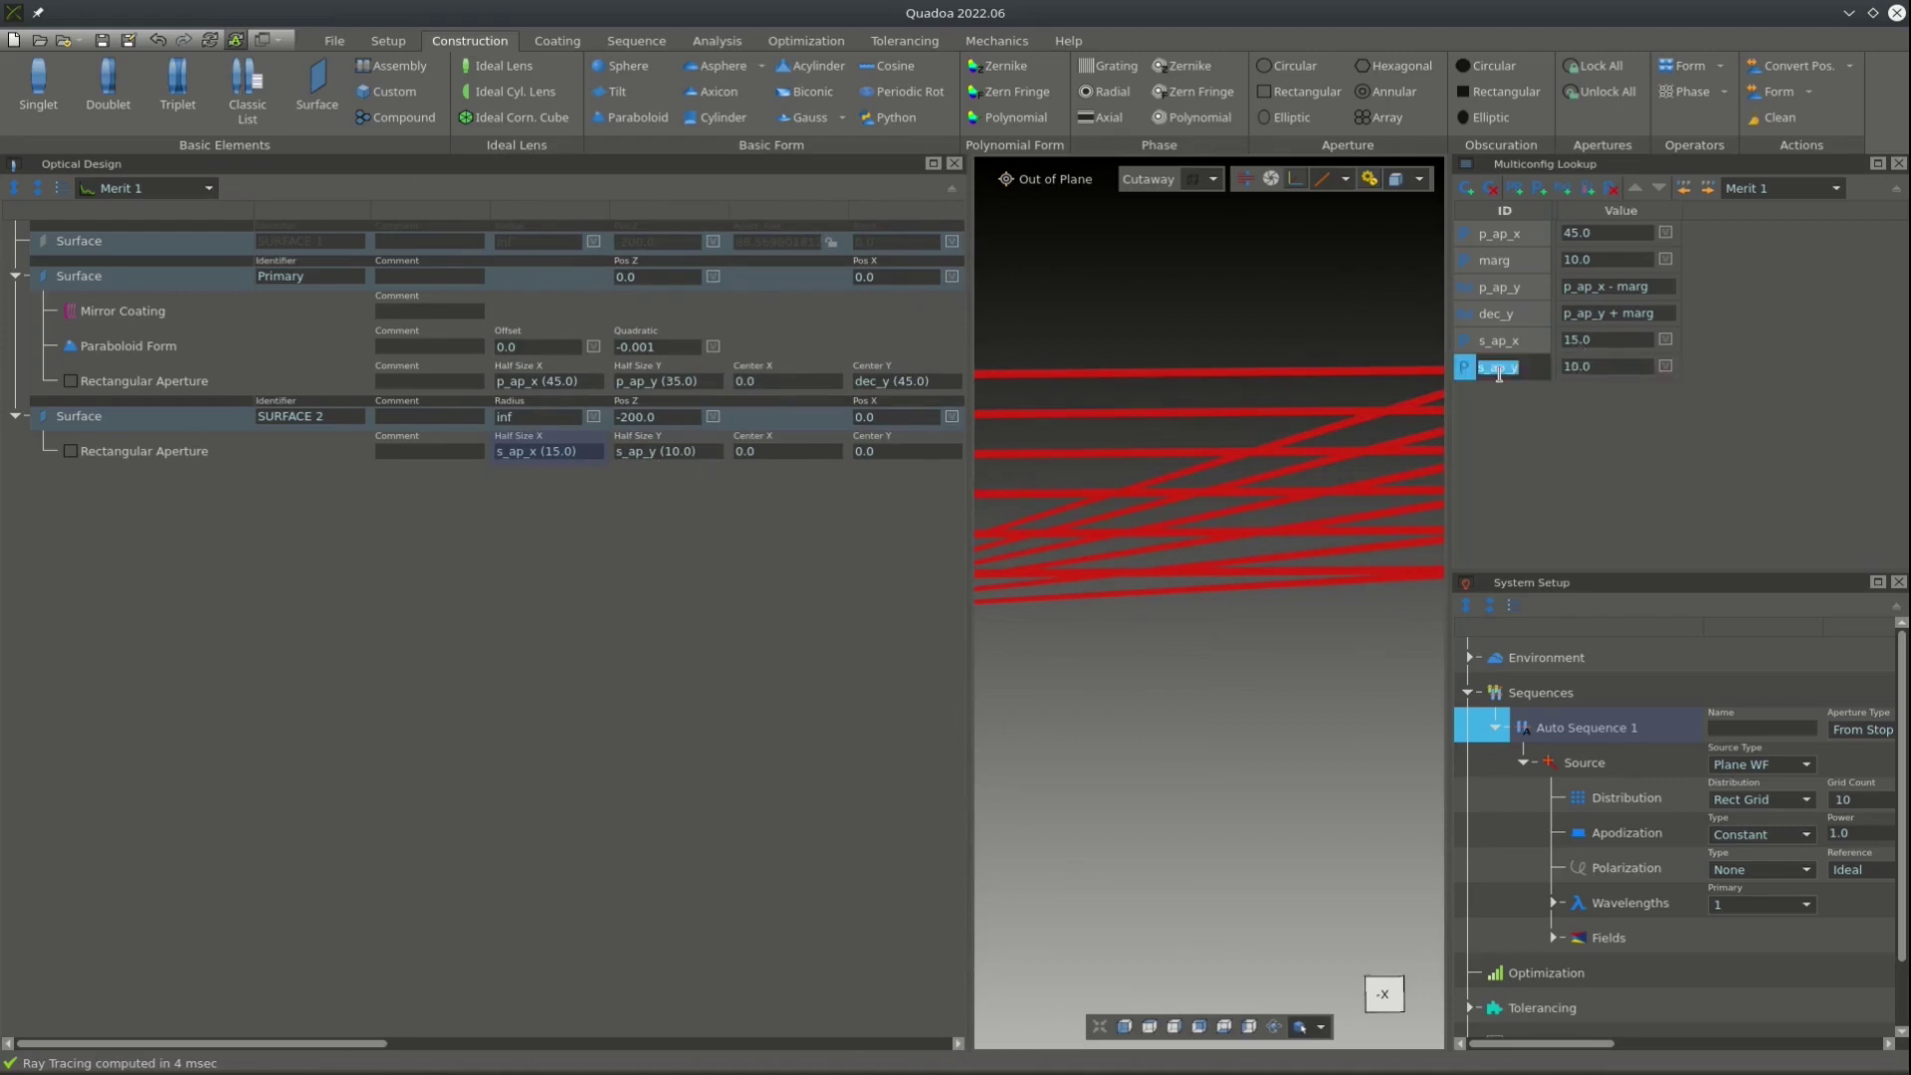
double_click(896, 447)
text(s_ap_y)
key(Return)
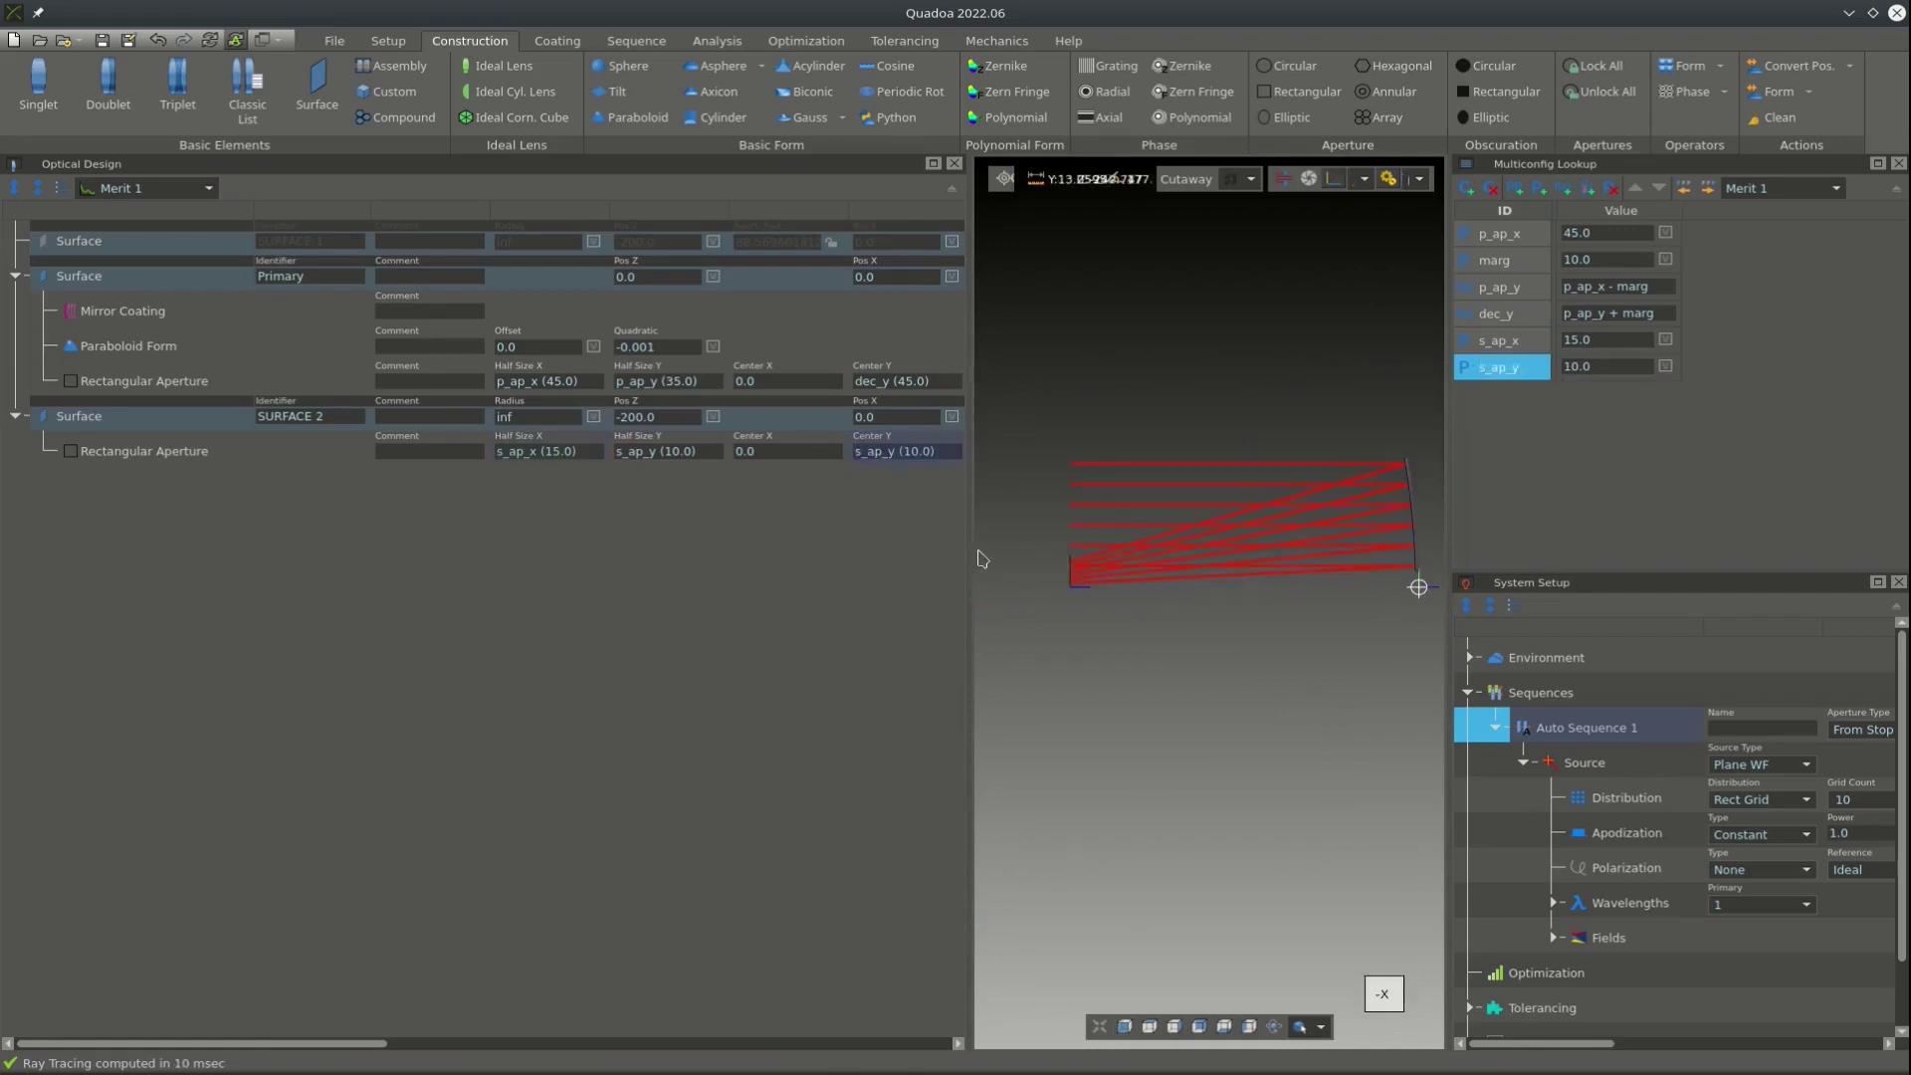
drag(971, 513, 559, 513)
scroll(741, 632, up, 3)
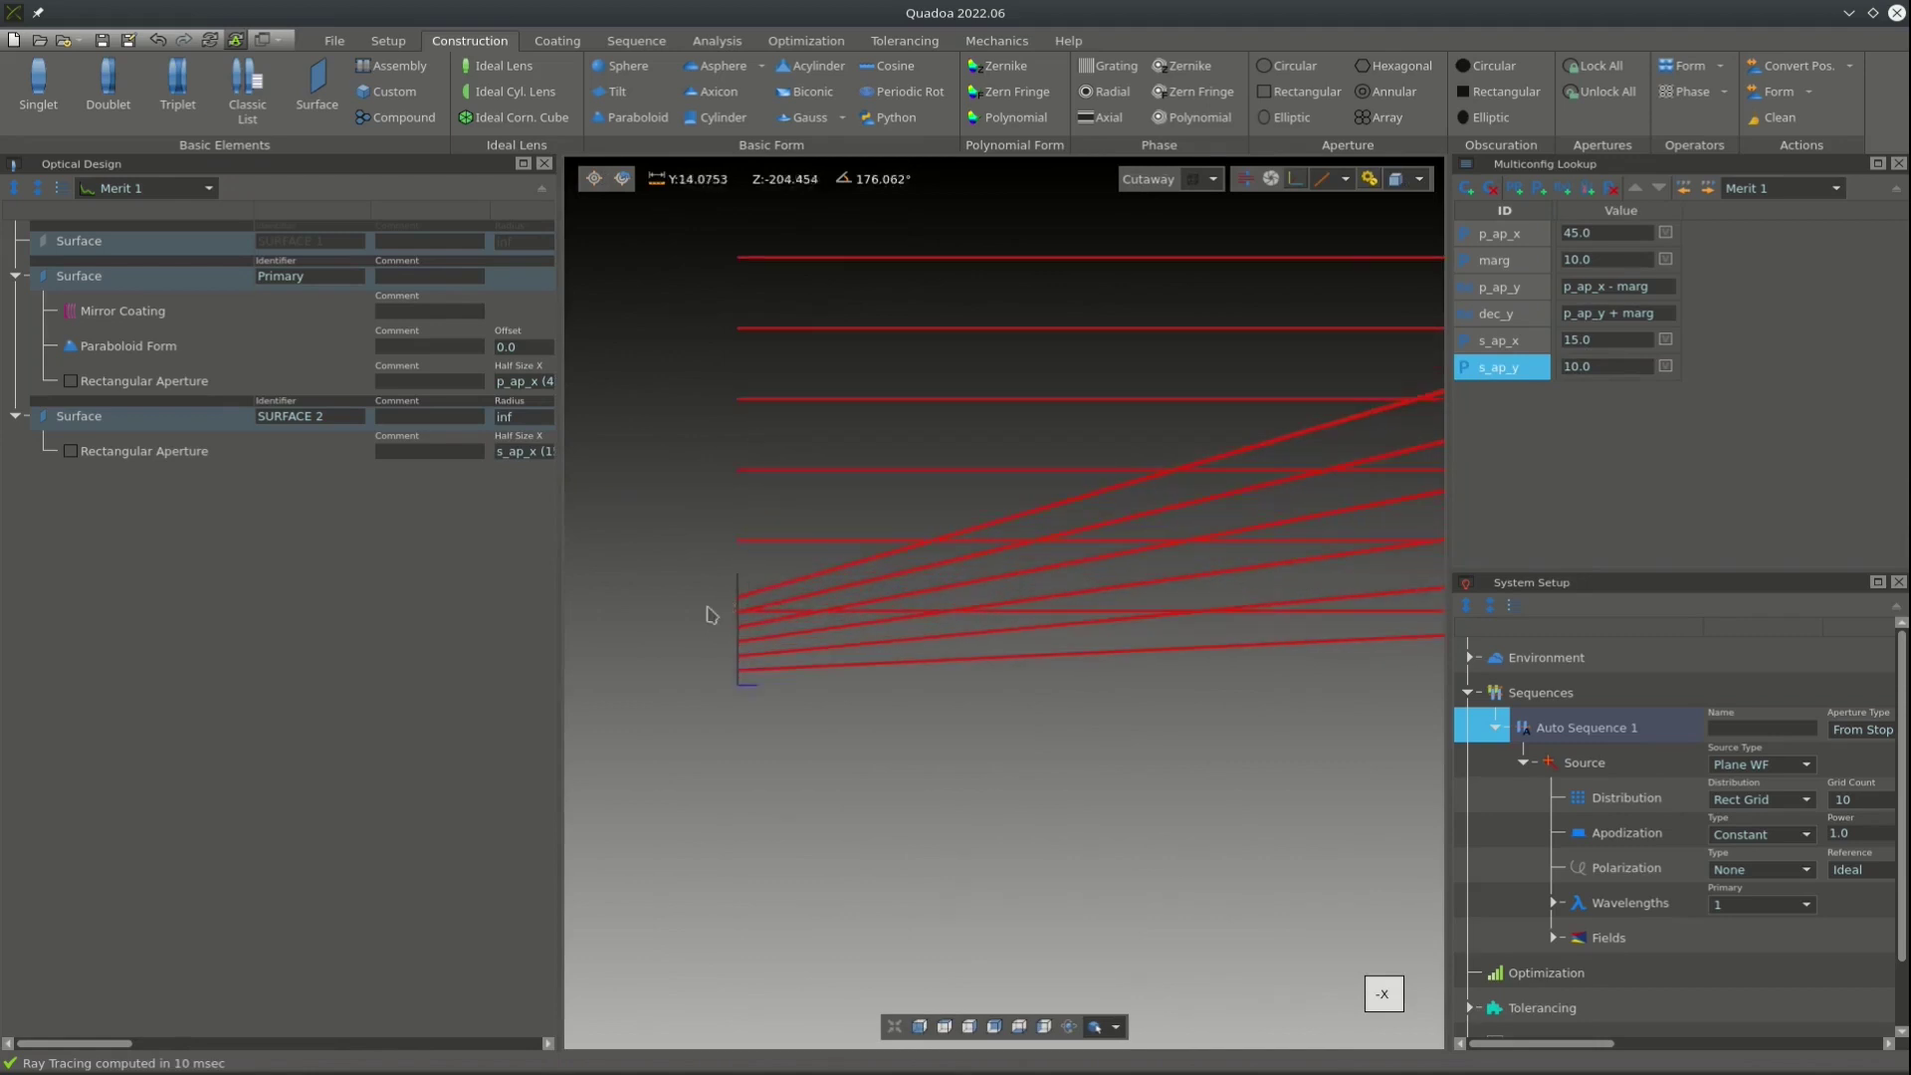
drag(697, 617, 834, 609)
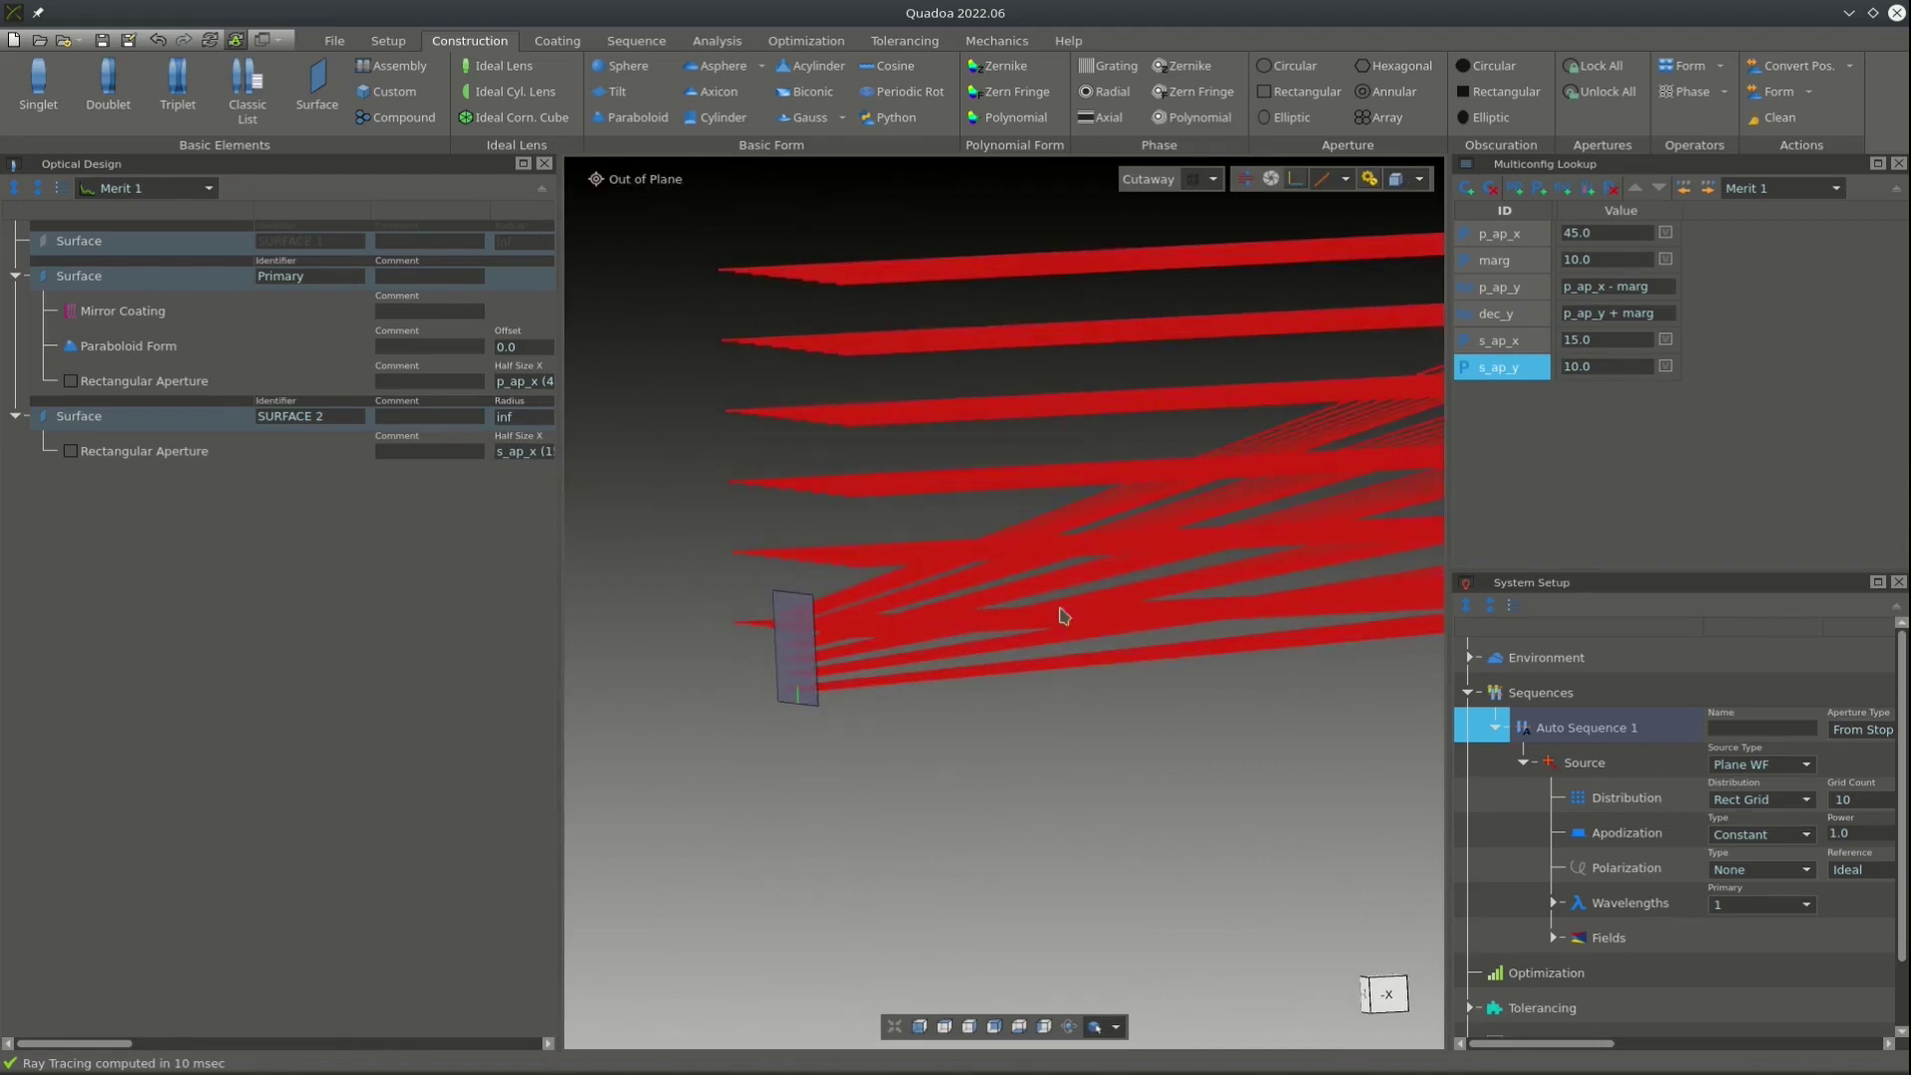
drag(980, 625, 925, 627)
mouse_move(722, 637)
mouse_down()
mouse_move(746, 627)
mouse_move(731, 632)
mouse_up()
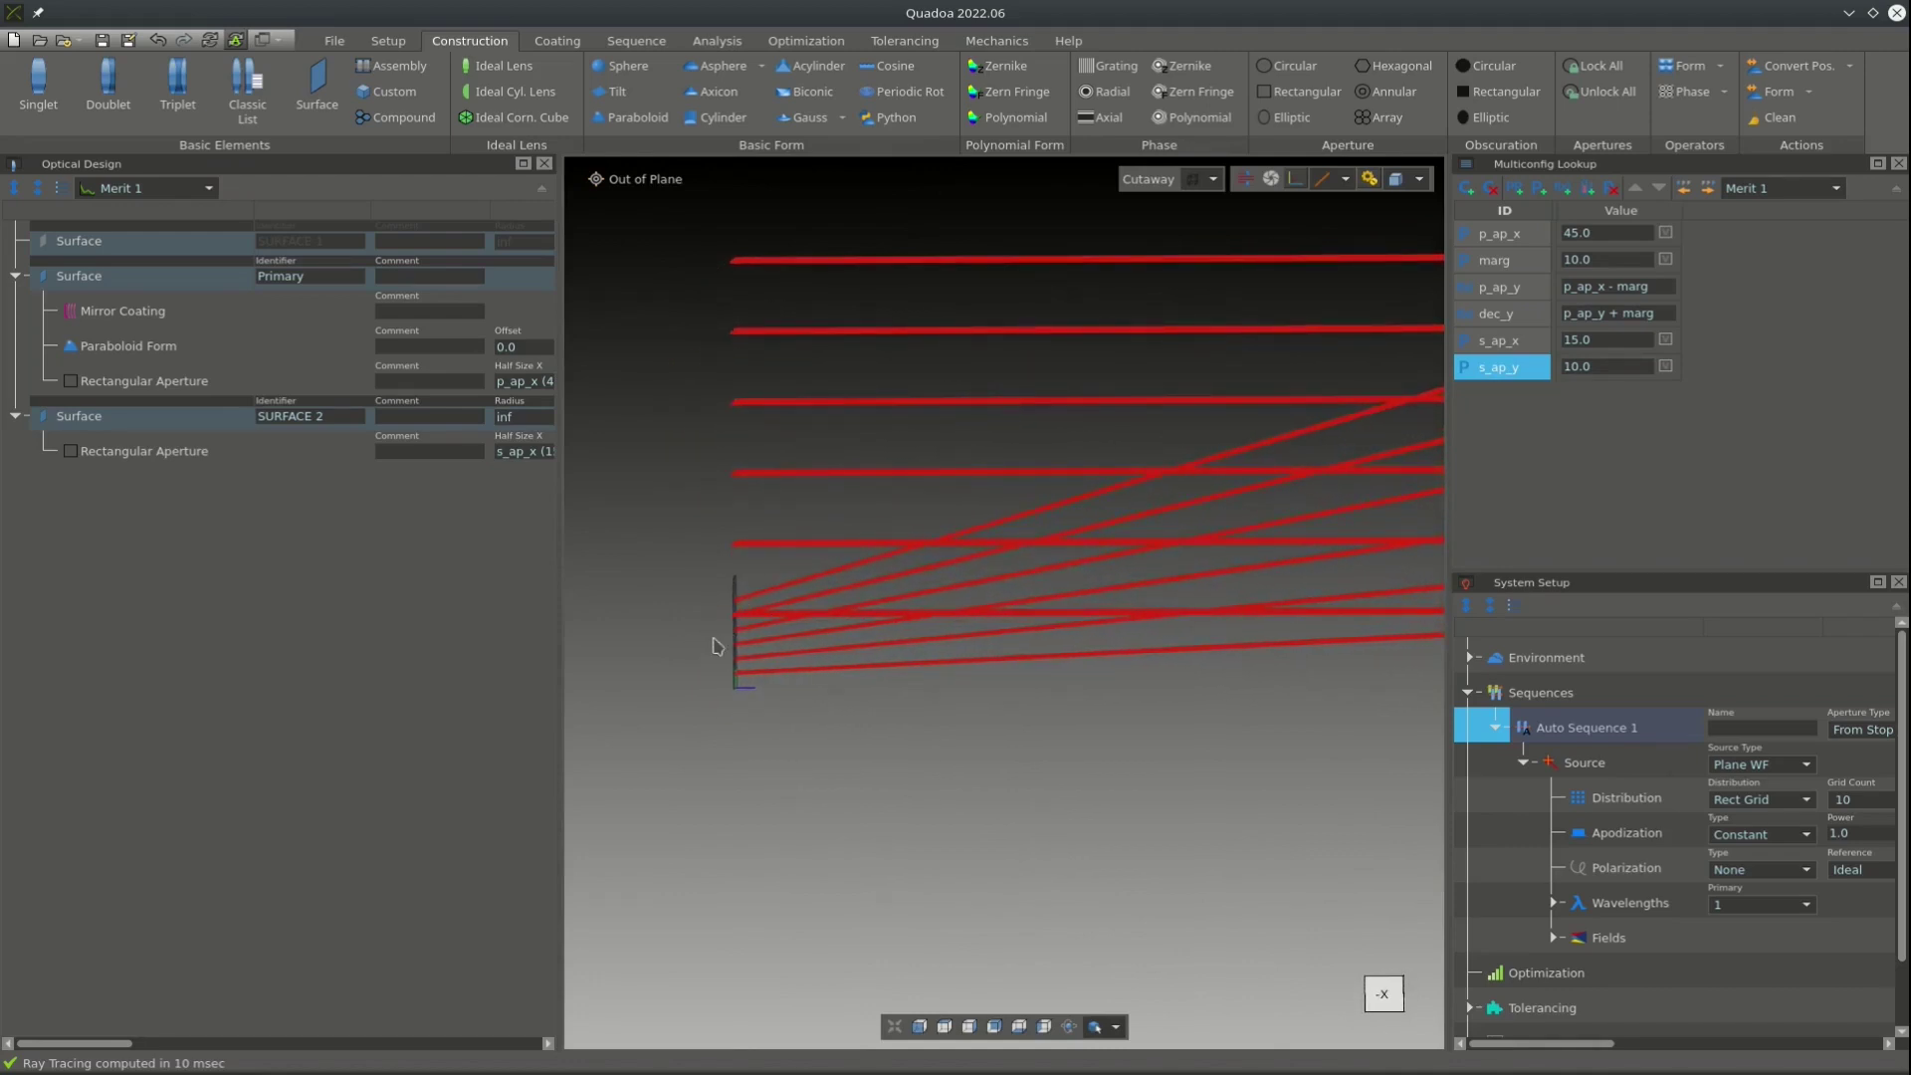
scroll(687, 652, down, 3)
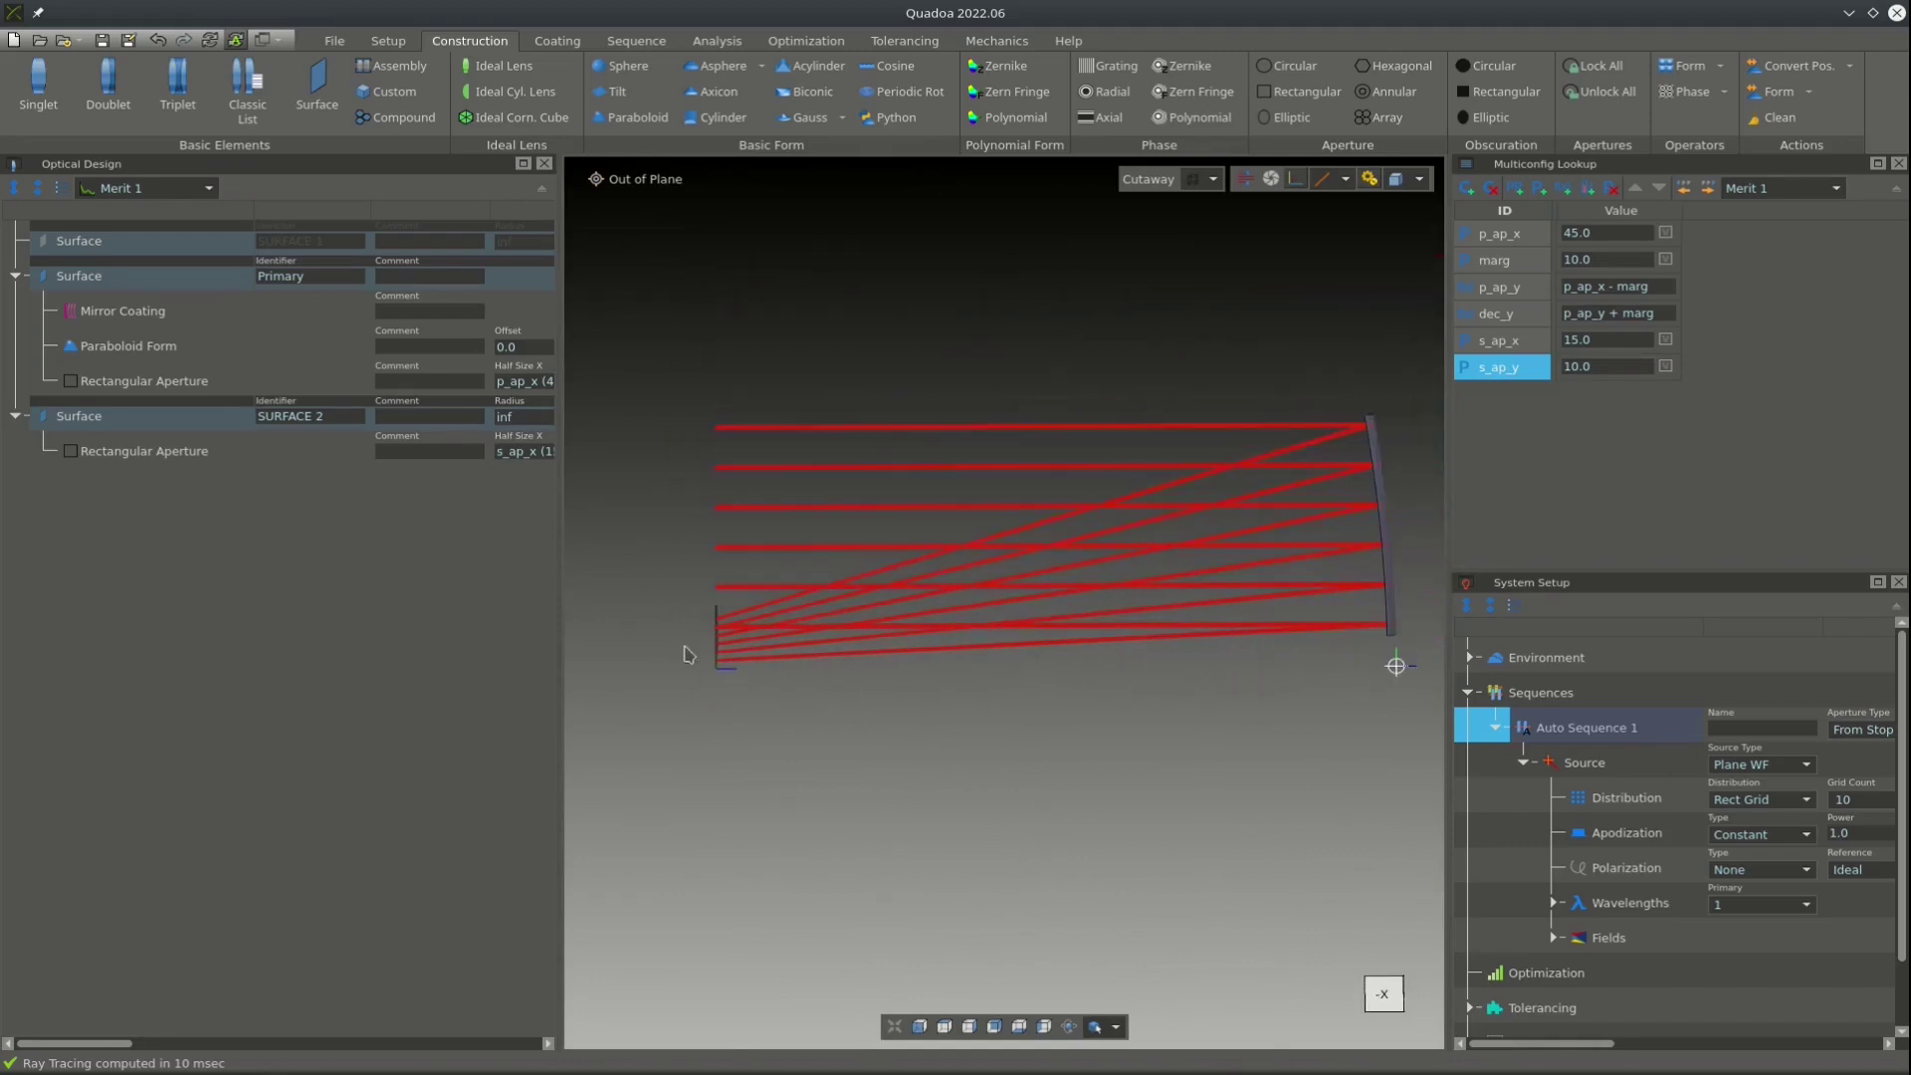
Change the marg parameter value to 20.0.
double_click(1612, 259)
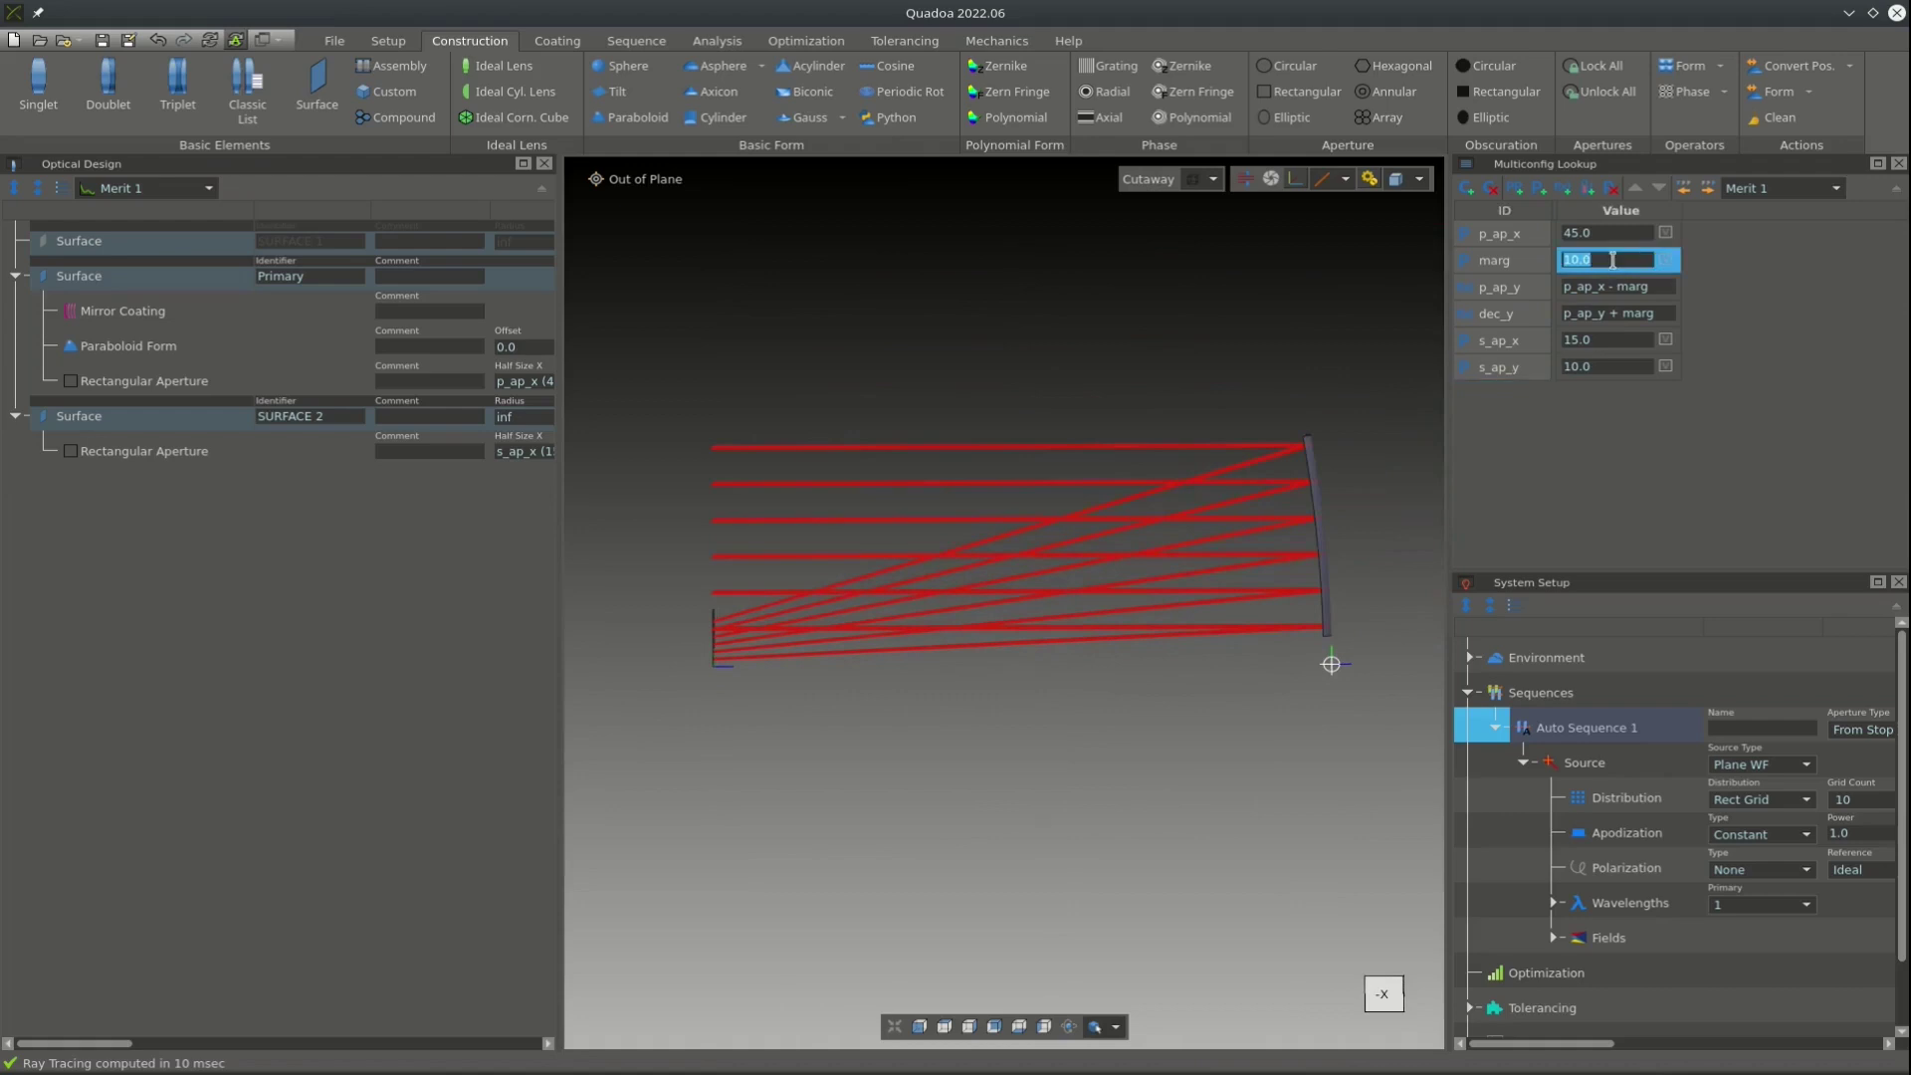
text(20.0)
key(Return)
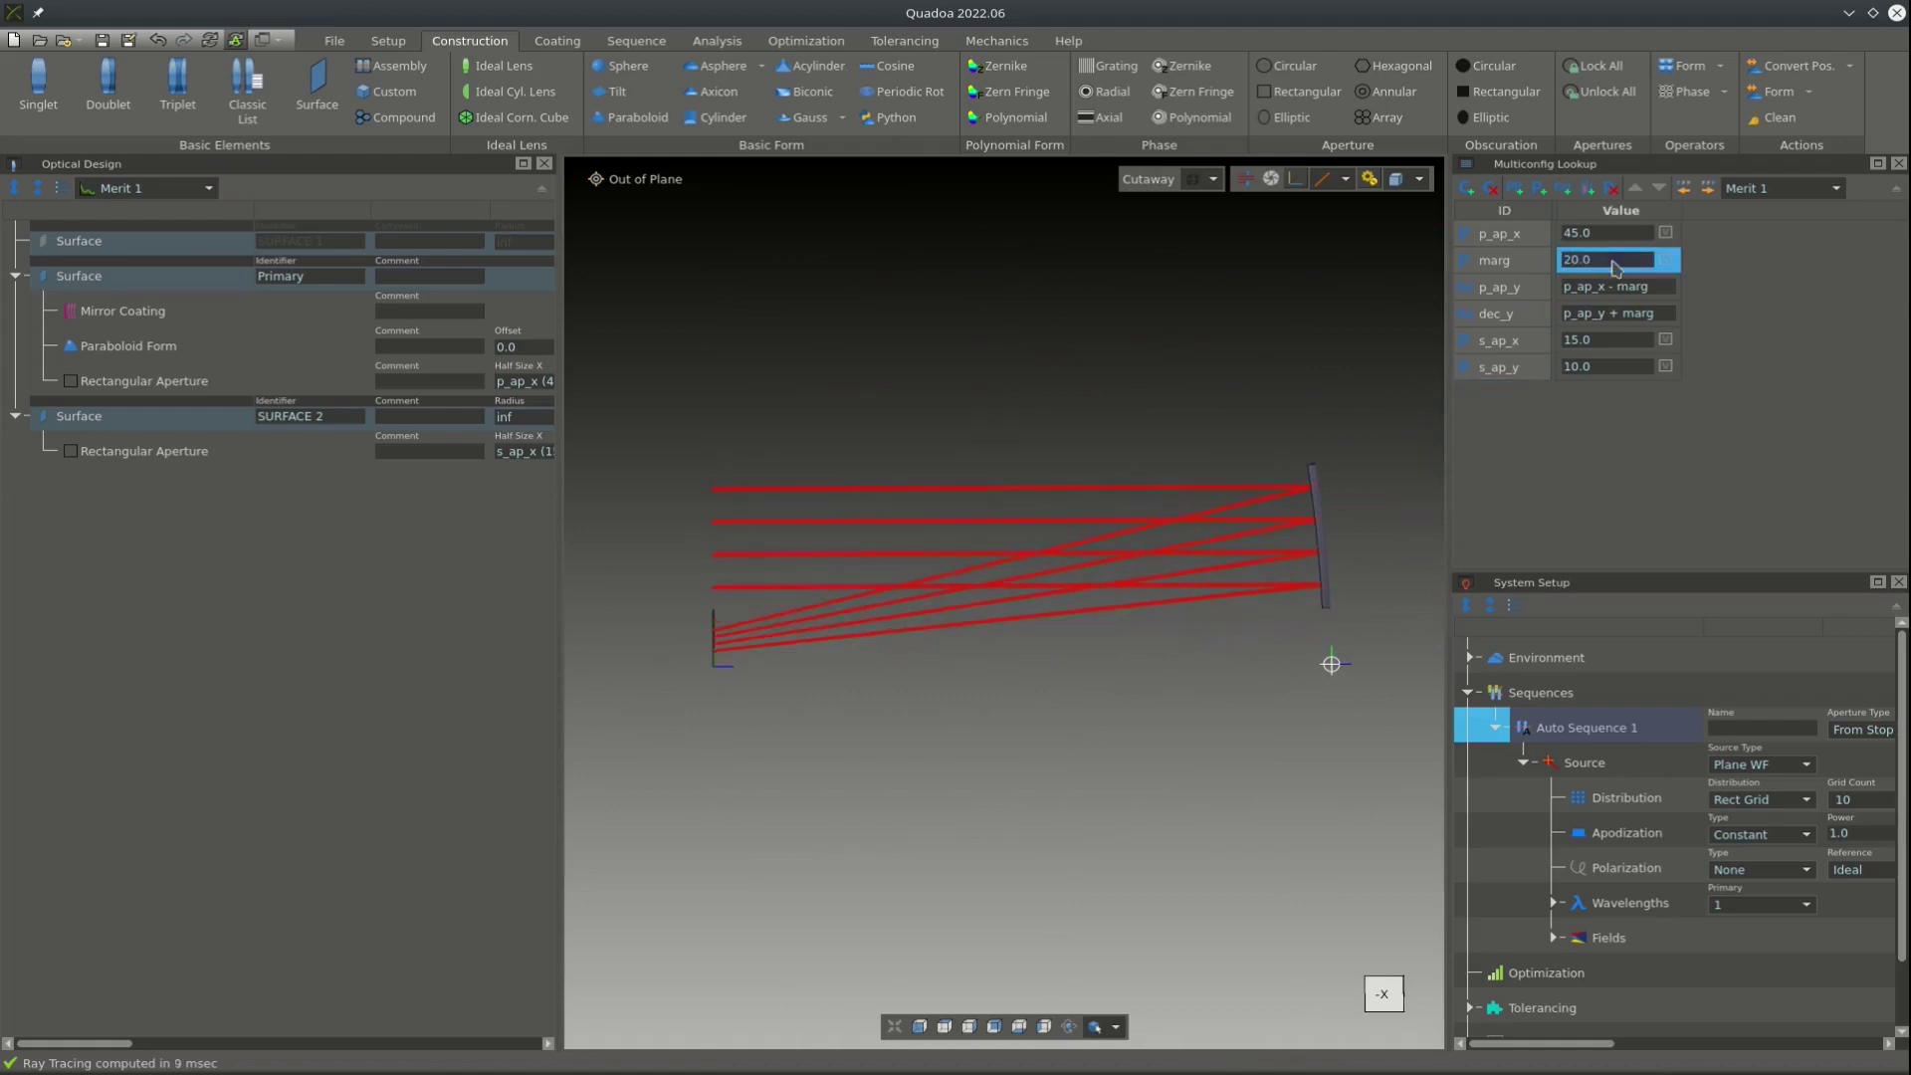
Set marg to 15.0 and inspect the mirror surfaces in the layout.
text(15.0)
key(Return)
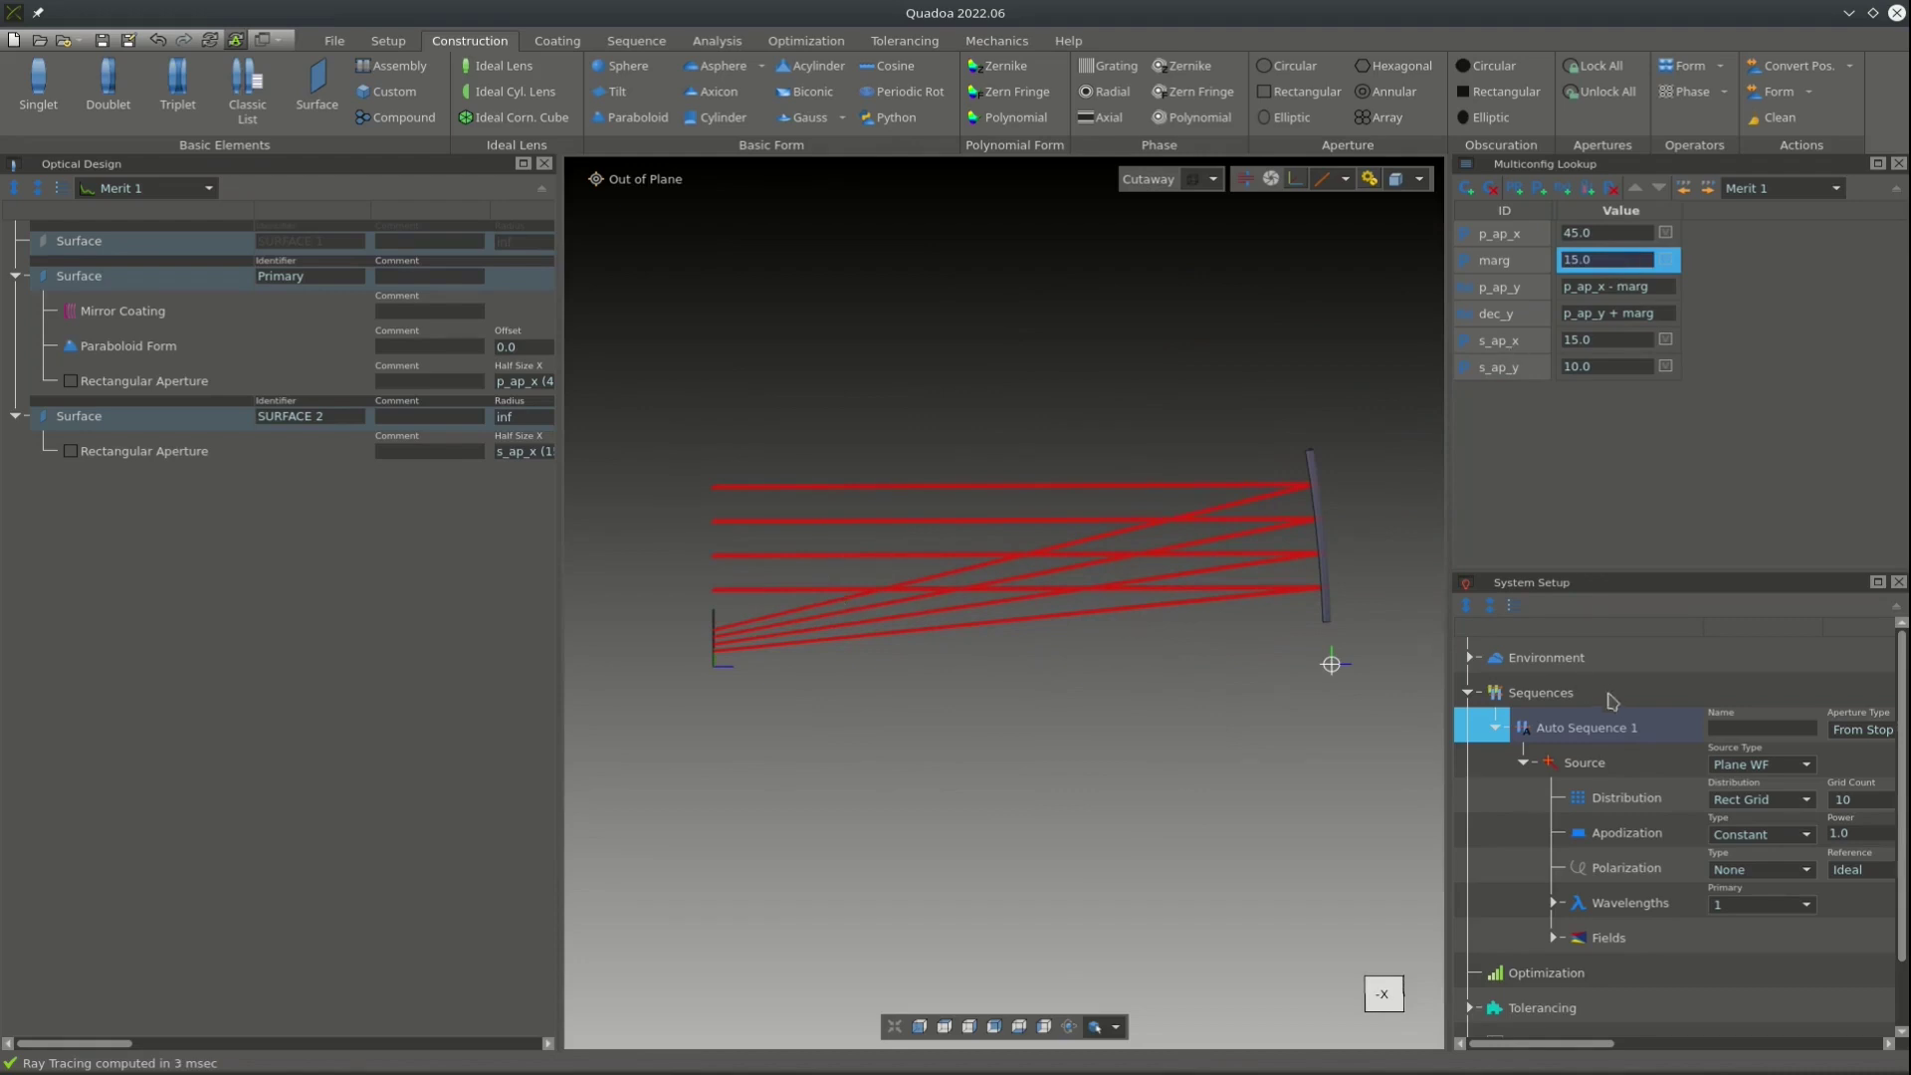
drag(832, 597, 1096, 554)
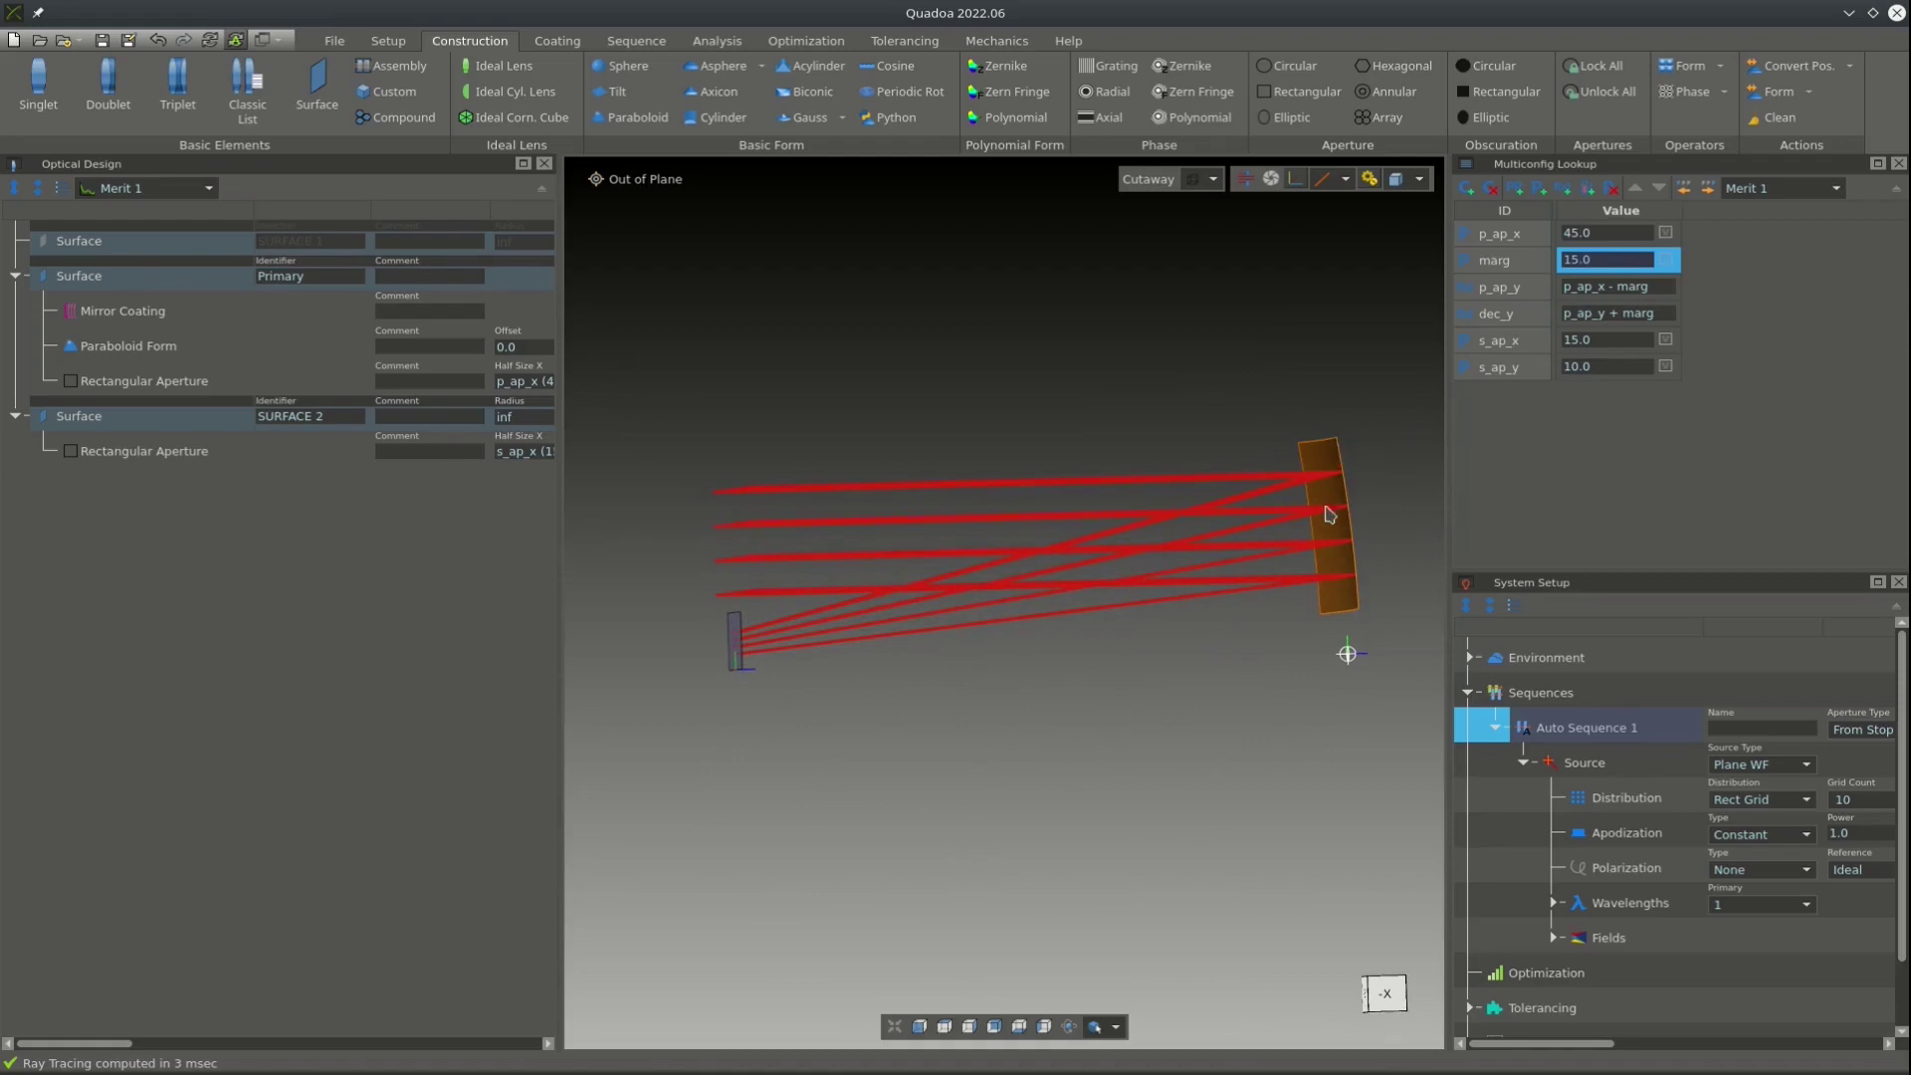
drag(1313, 515, 1302, 542)
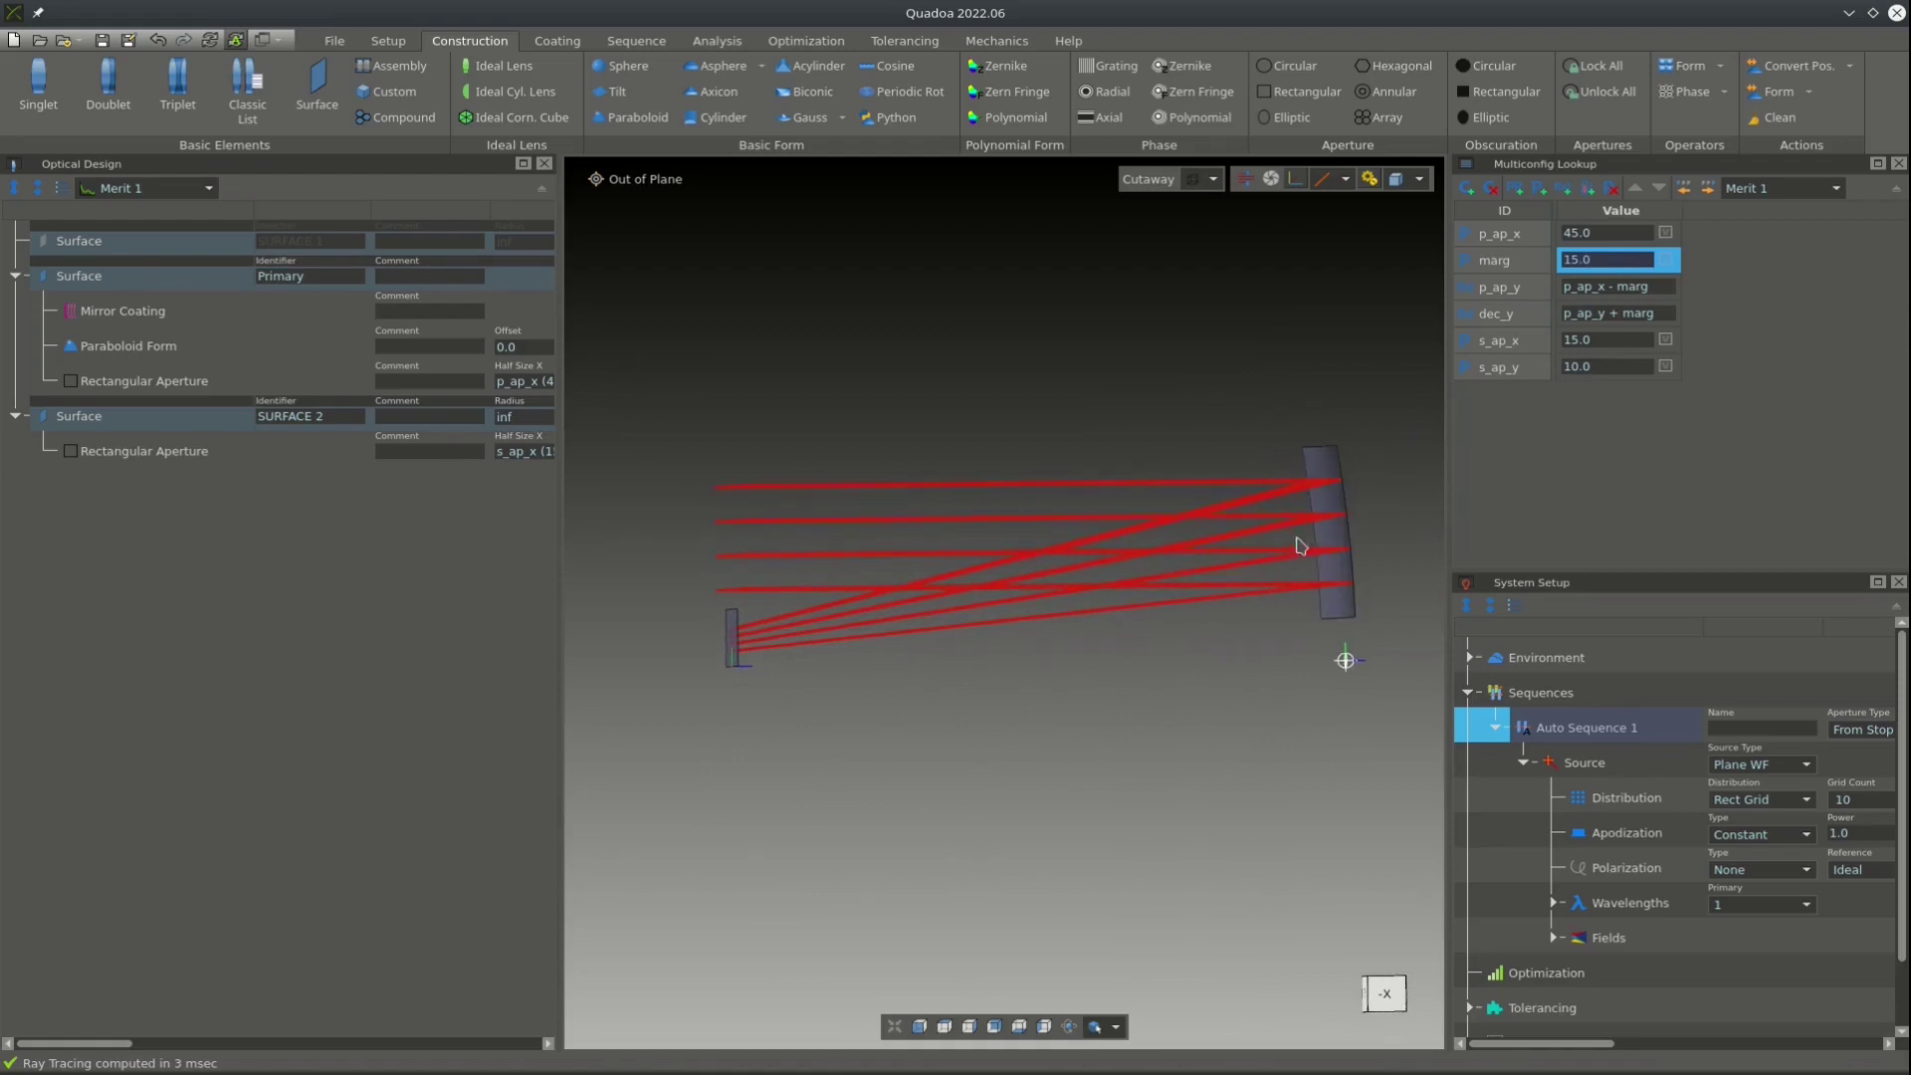
Set the source grid count to 15, then raise it to 20.
click(1847, 802)
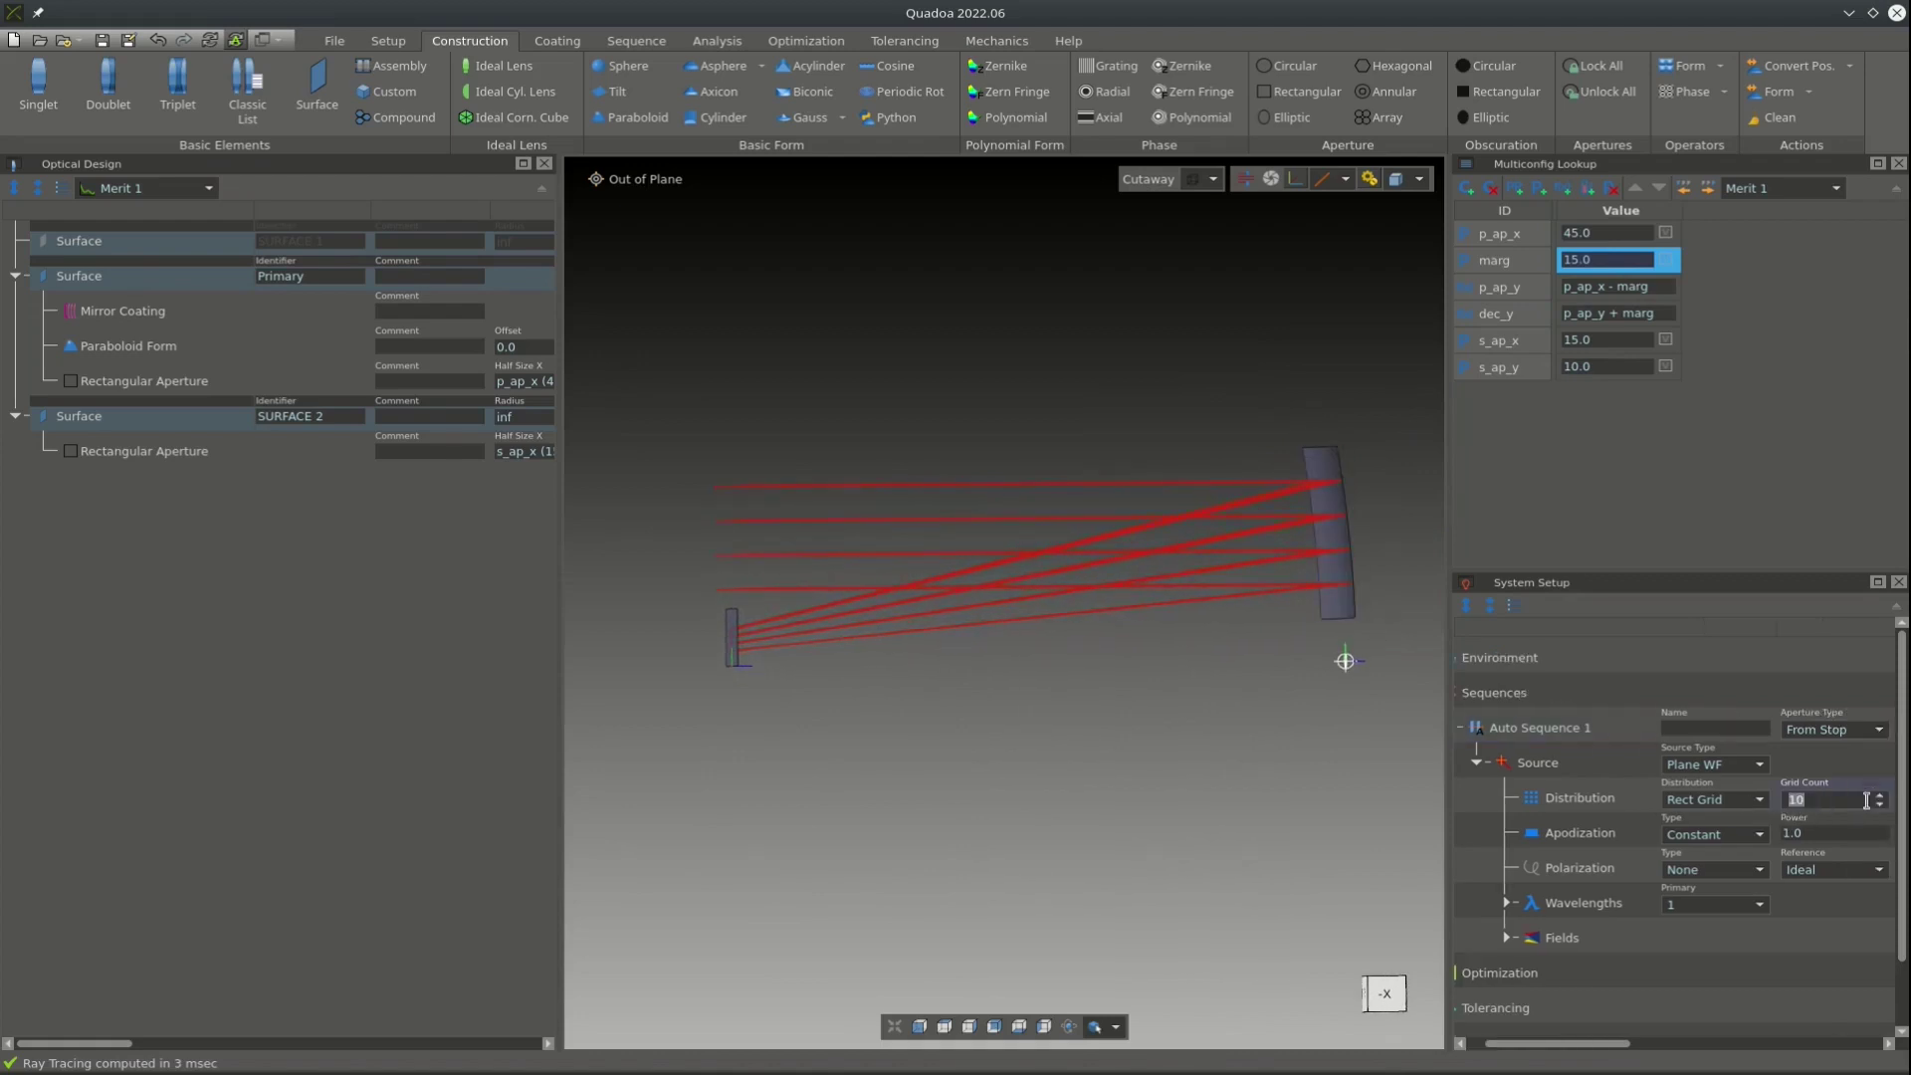
text(15)
key(Return)
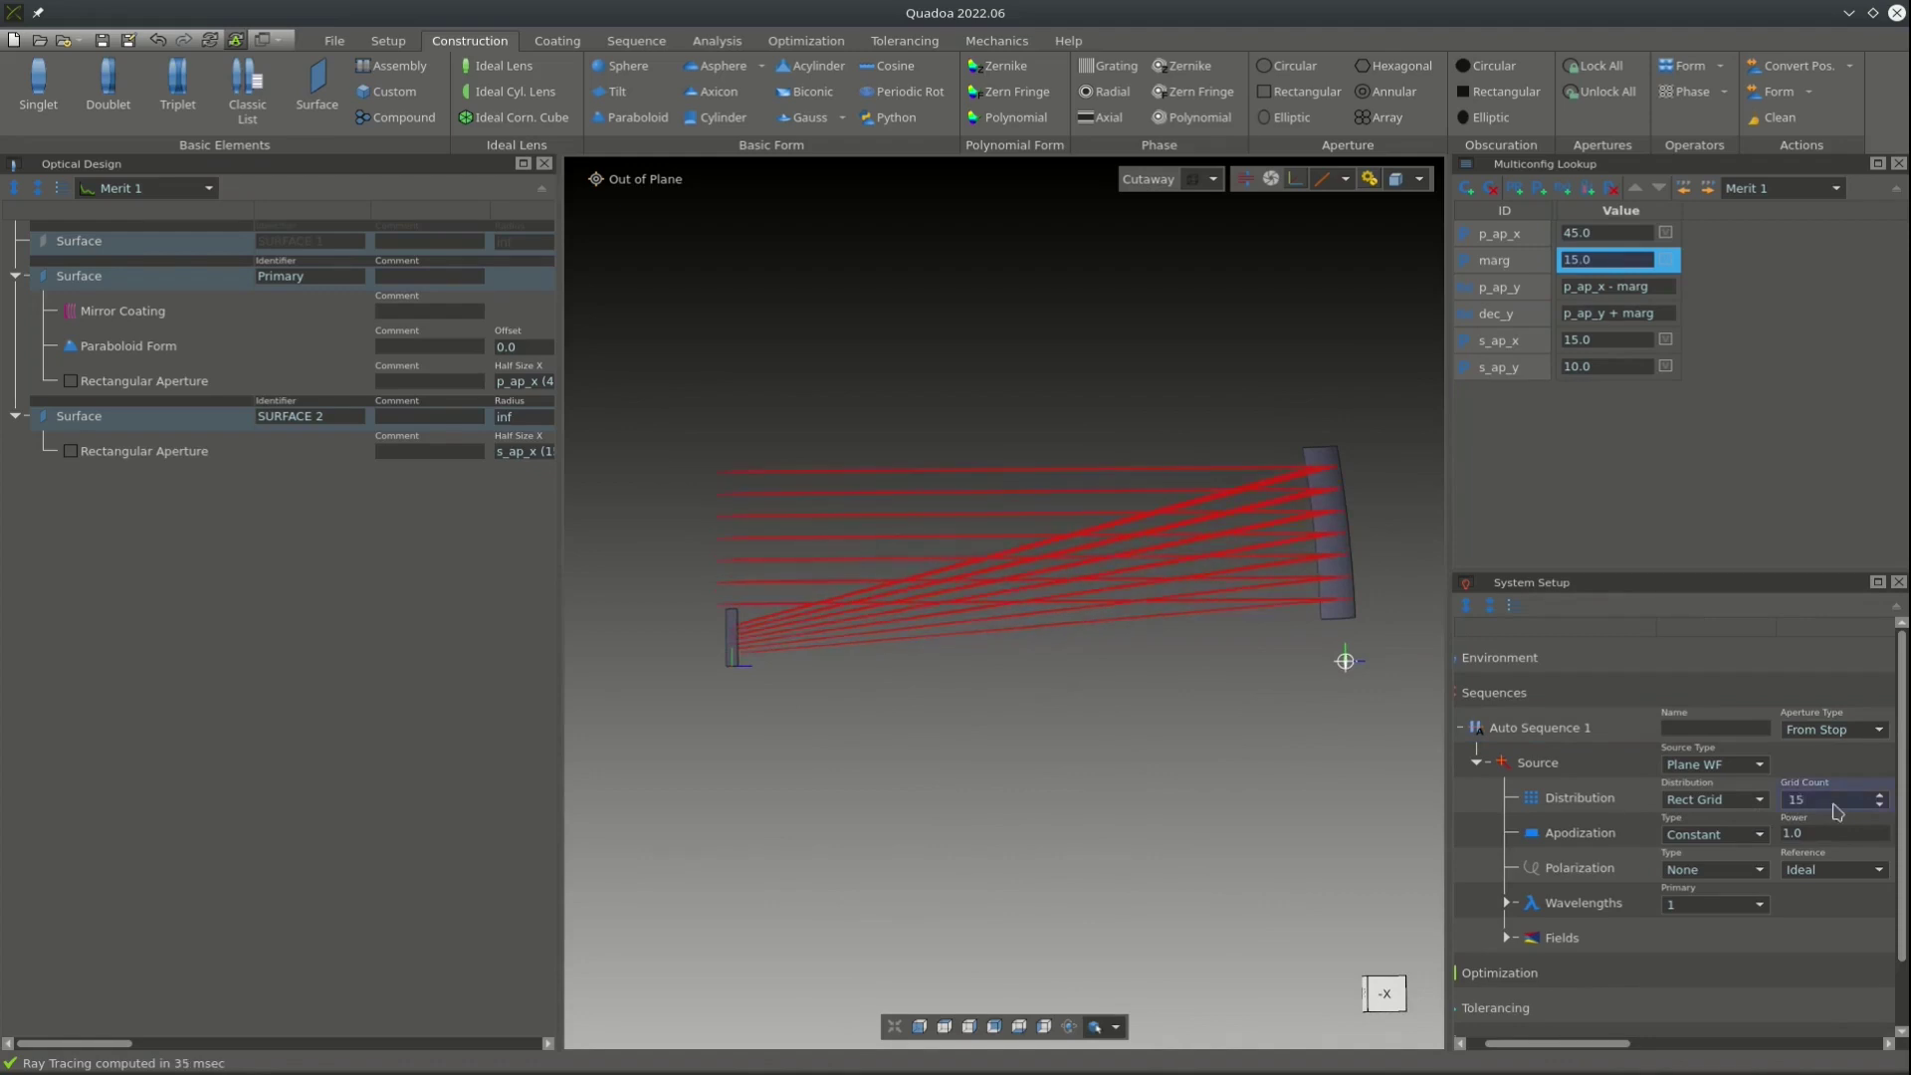
scroll(1838, 811, up, 5)
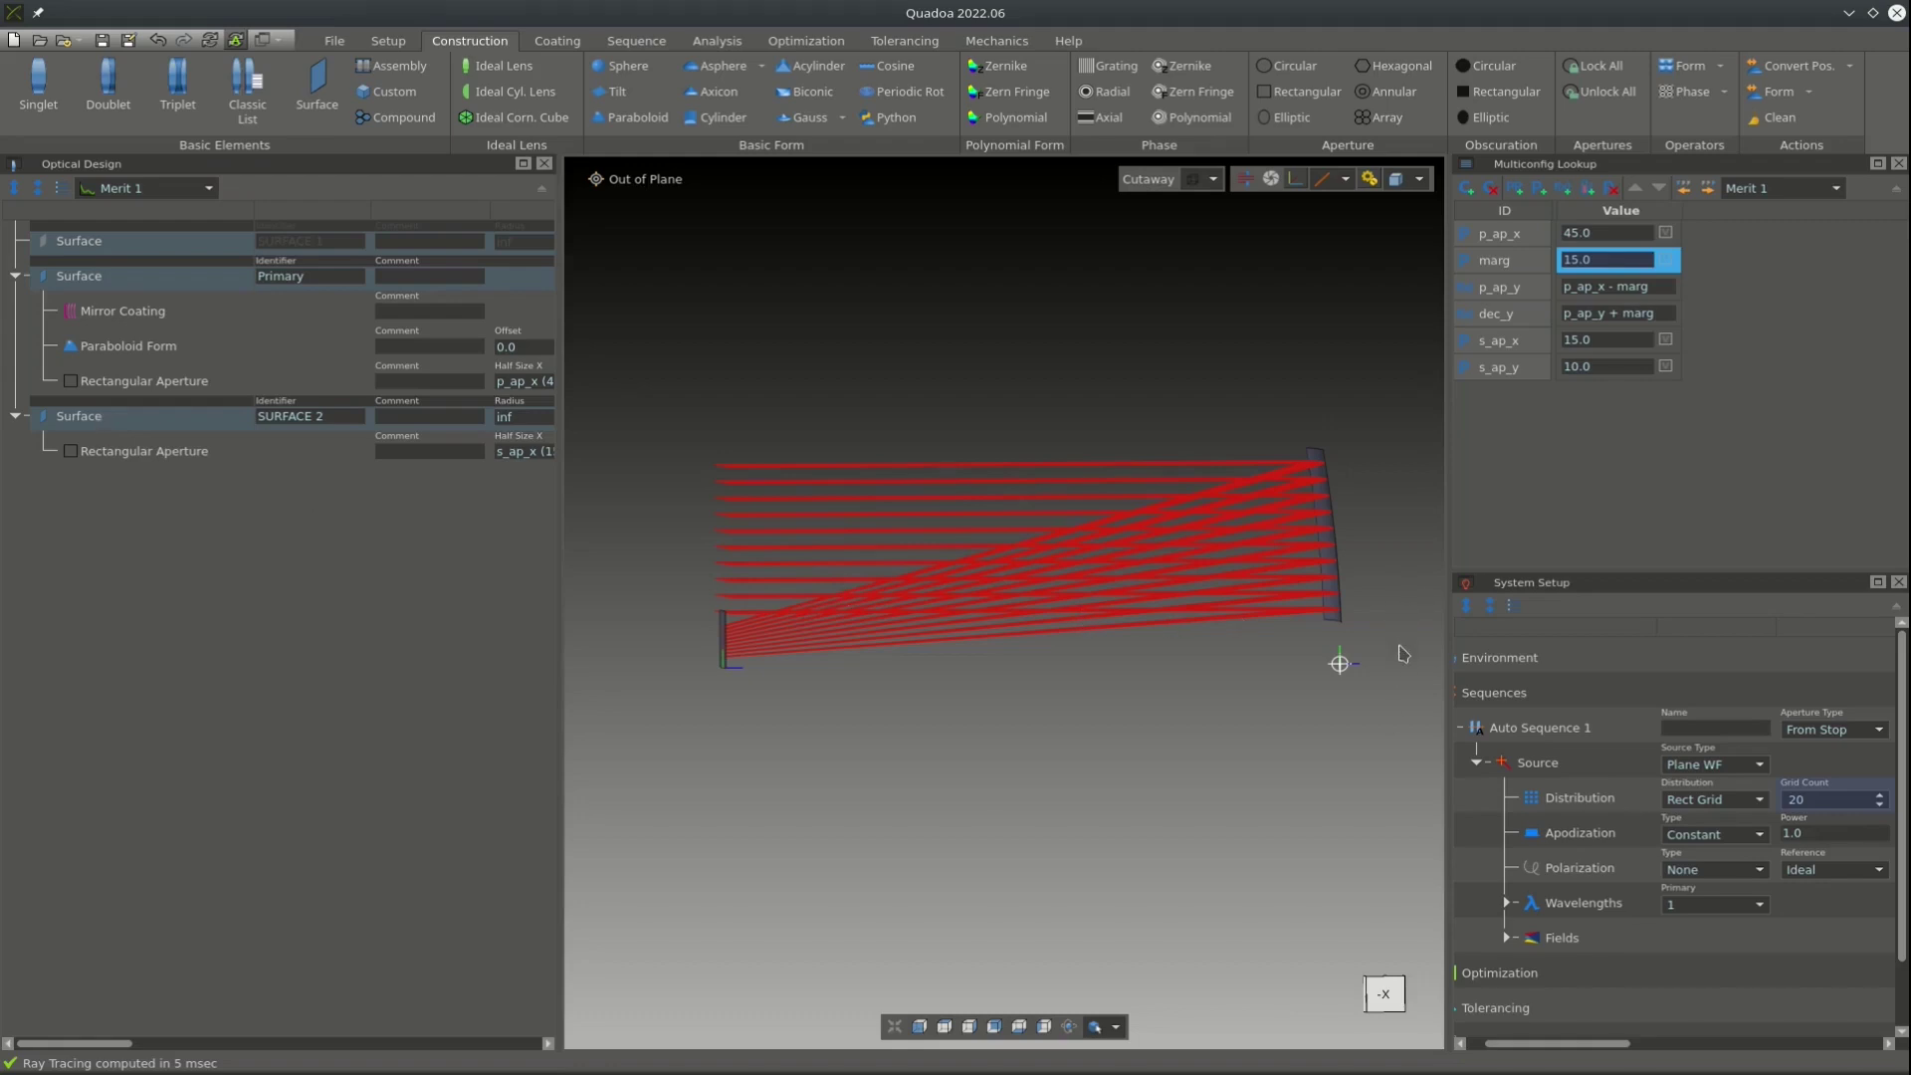
Add a third surface after SURFACE 2 and set its Reference to Absolute.
click(318, 80)
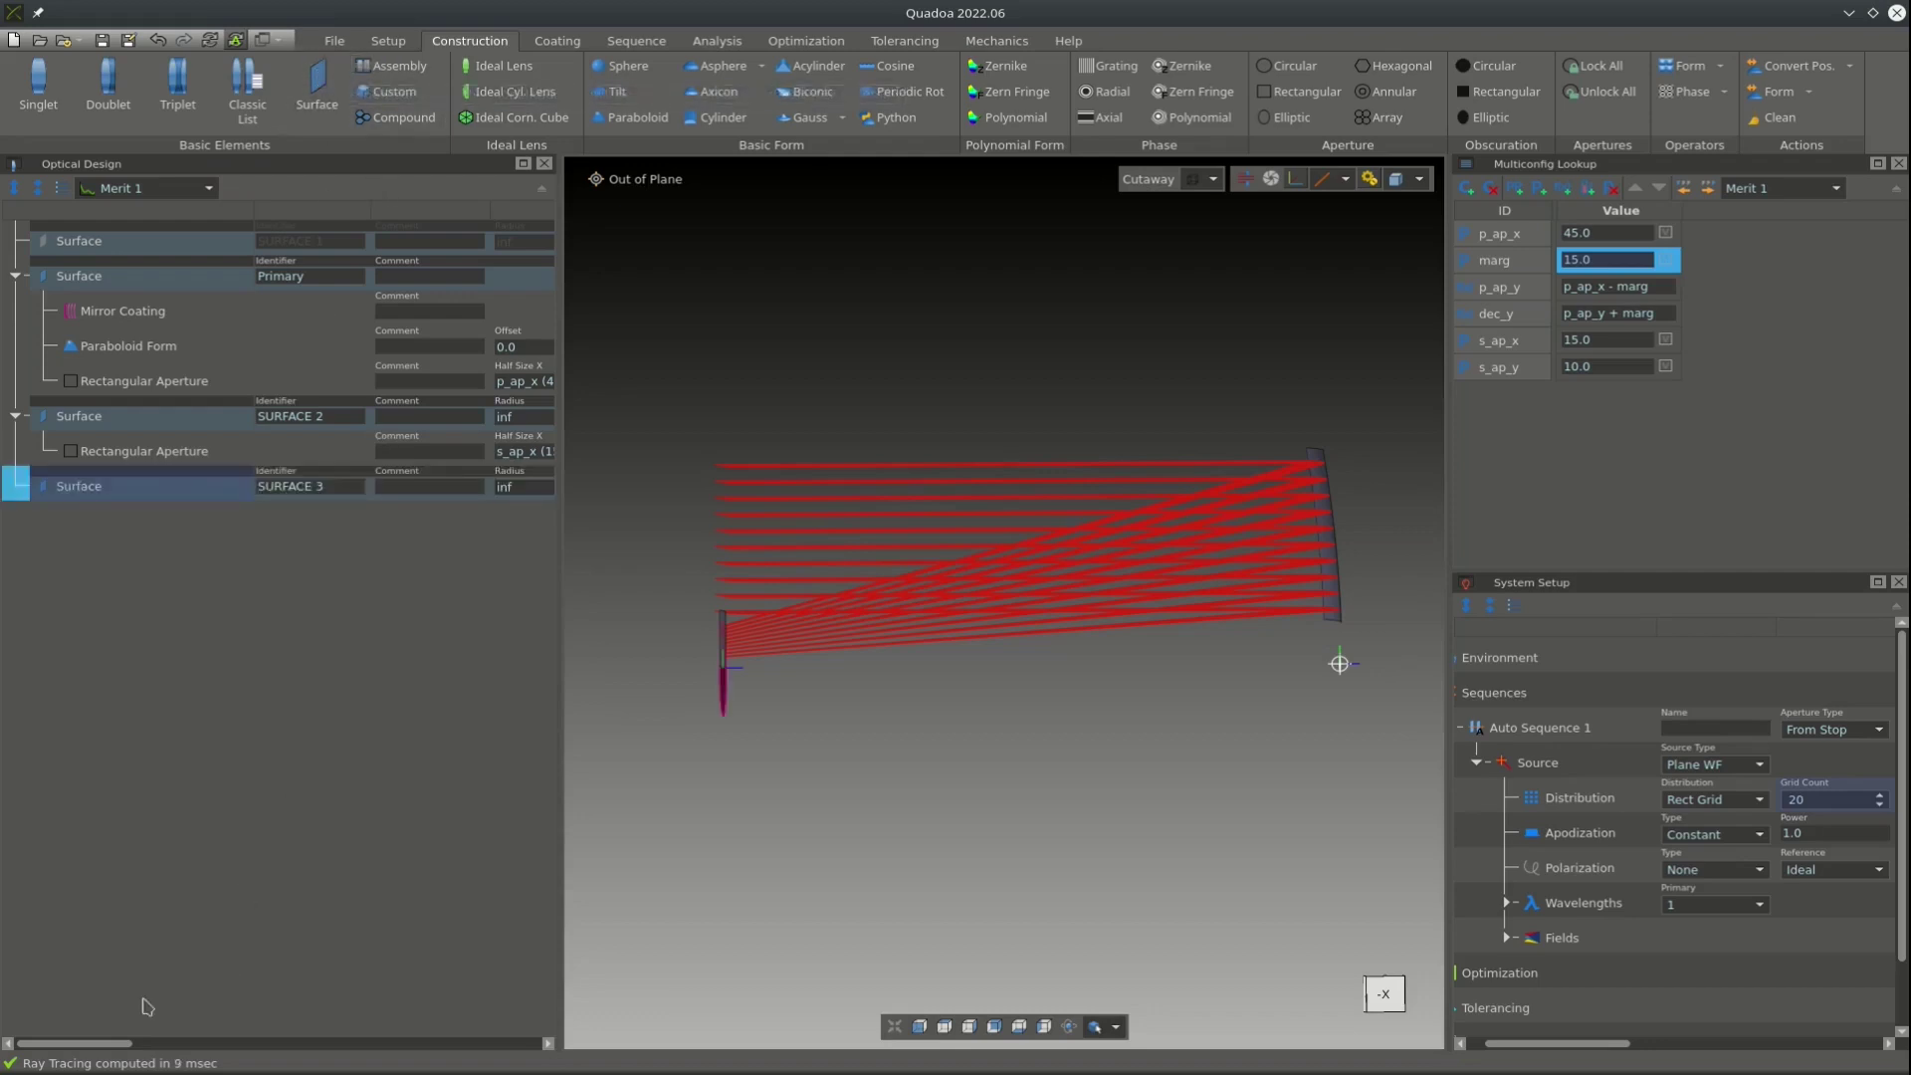
drag(408, 163, 487, 194)
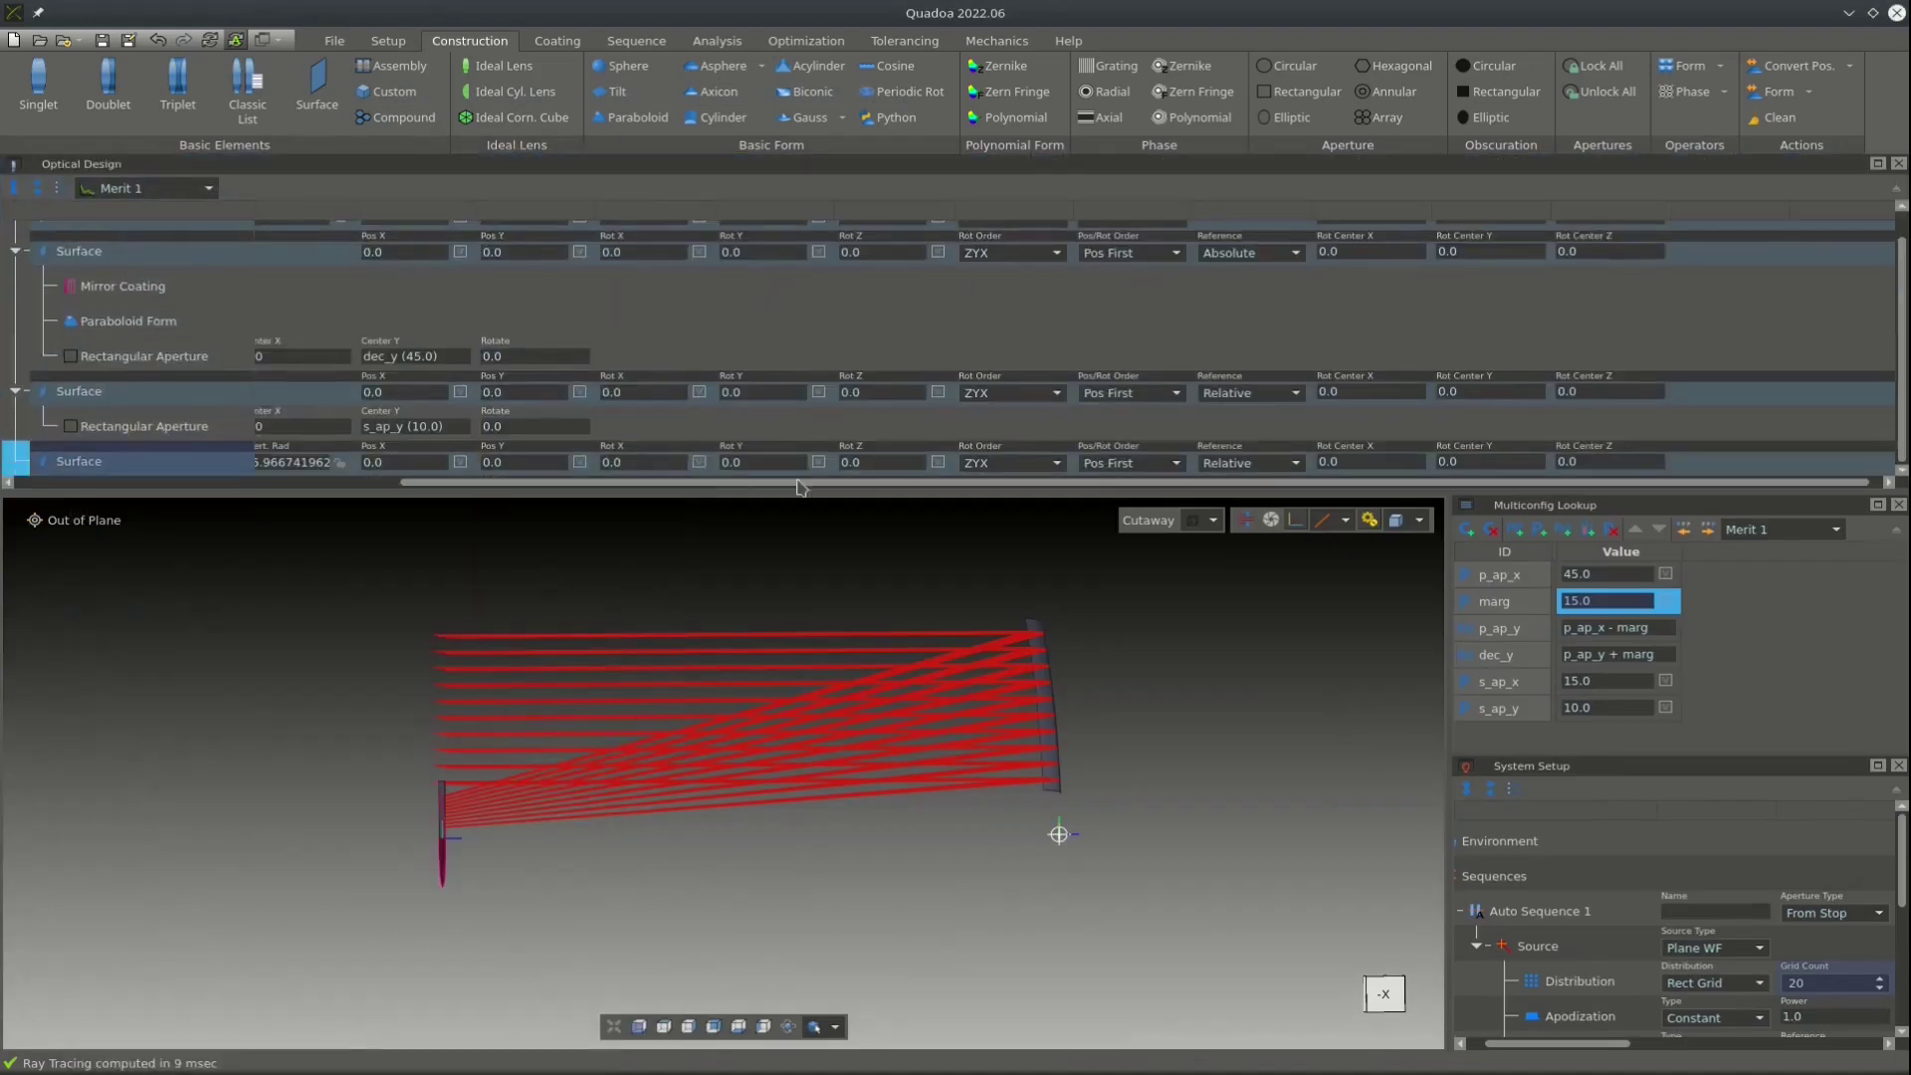
click(1276, 464)
click(1234, 428)
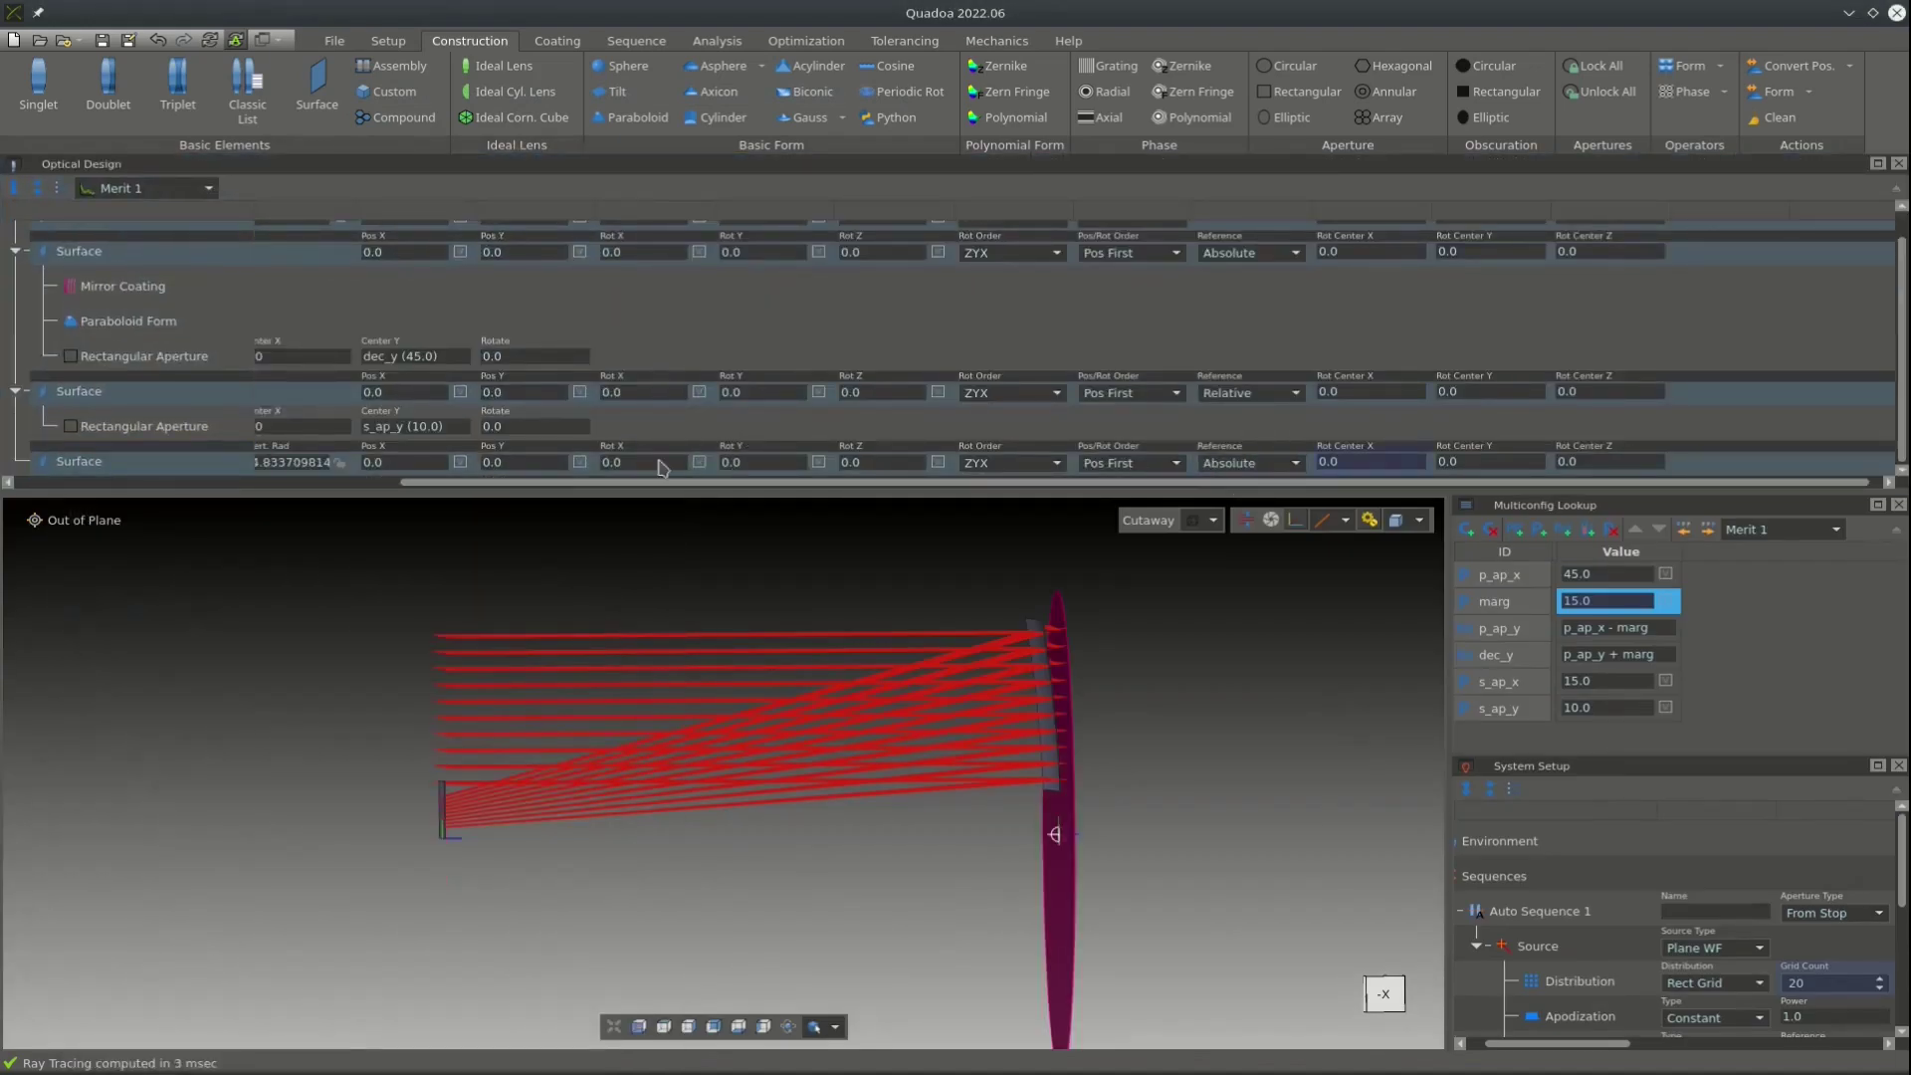
Place the third surface at Pos Z 20.
drag(530, 490, 145, 489)
click(662, 460)
text(20)
key(Return)
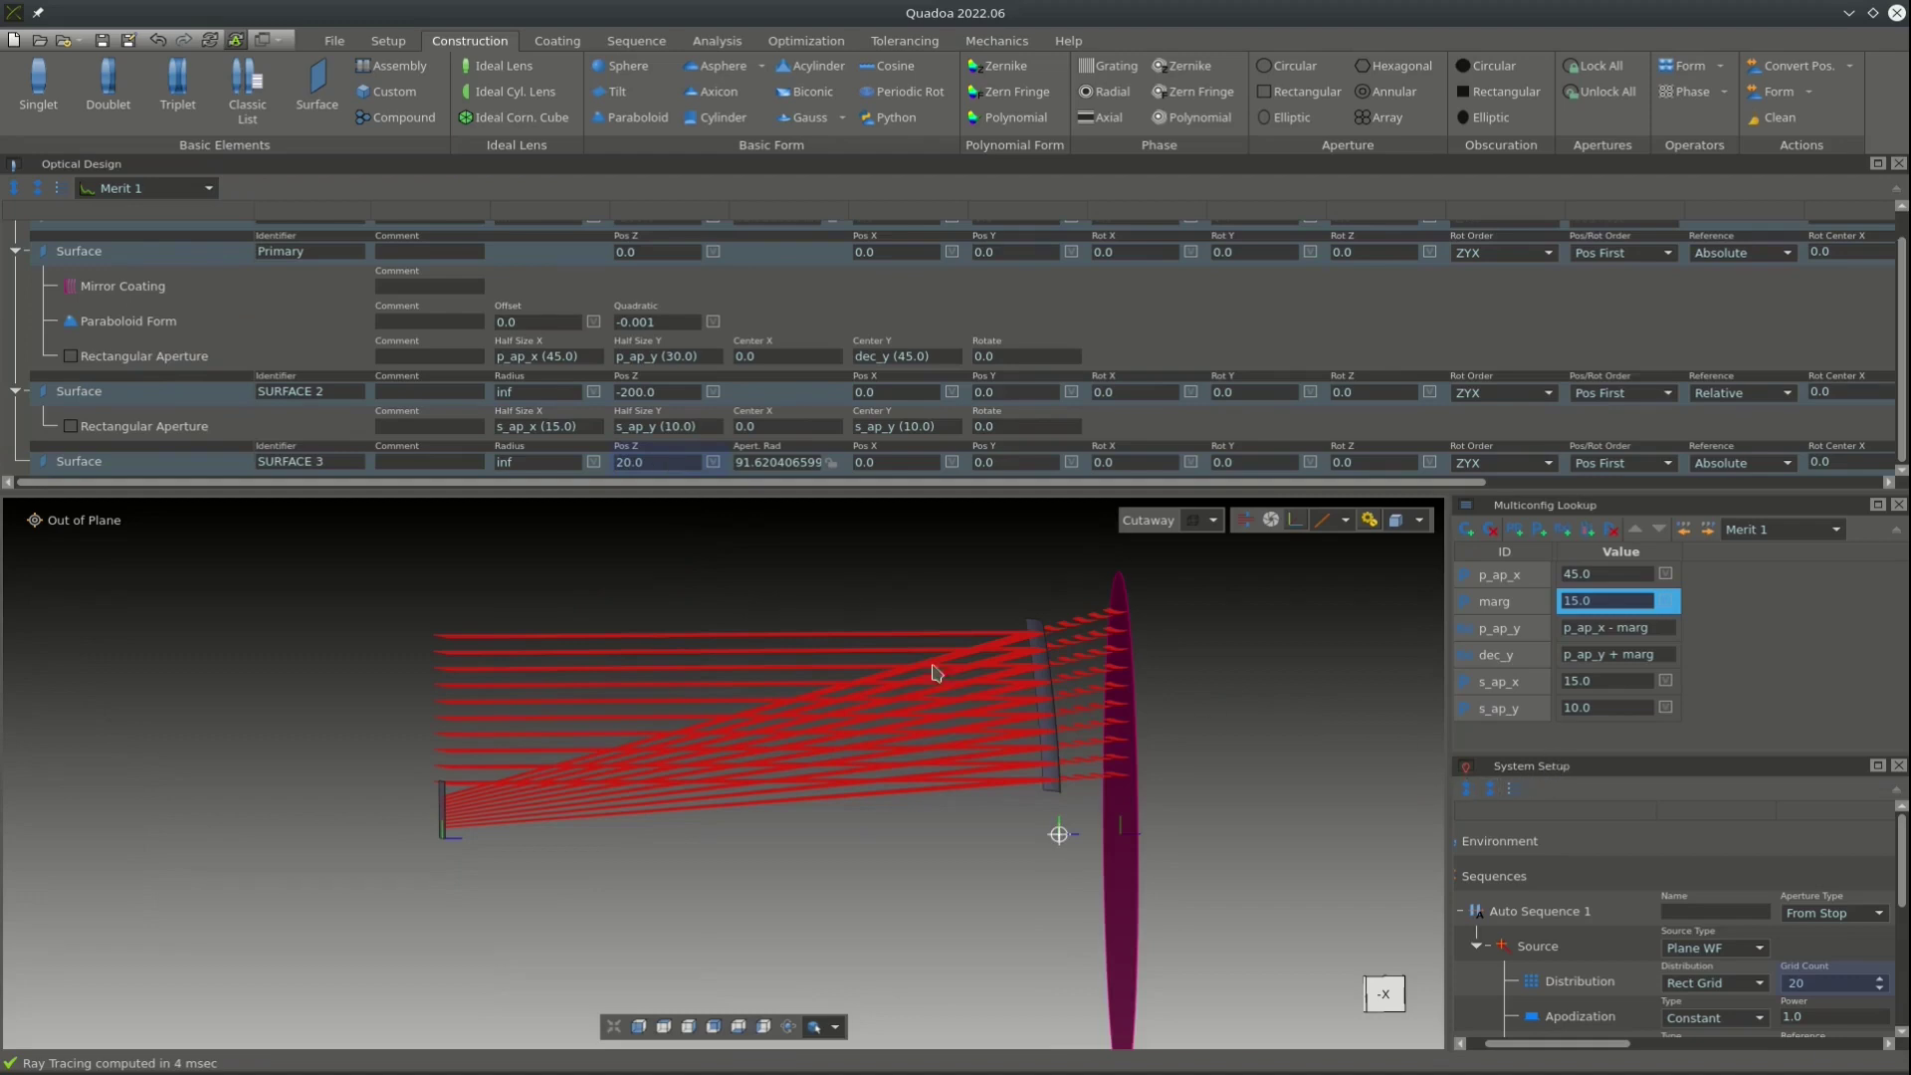
Add an Ideal Mirror coating to SURFACE 2.
right_click(102, 393)
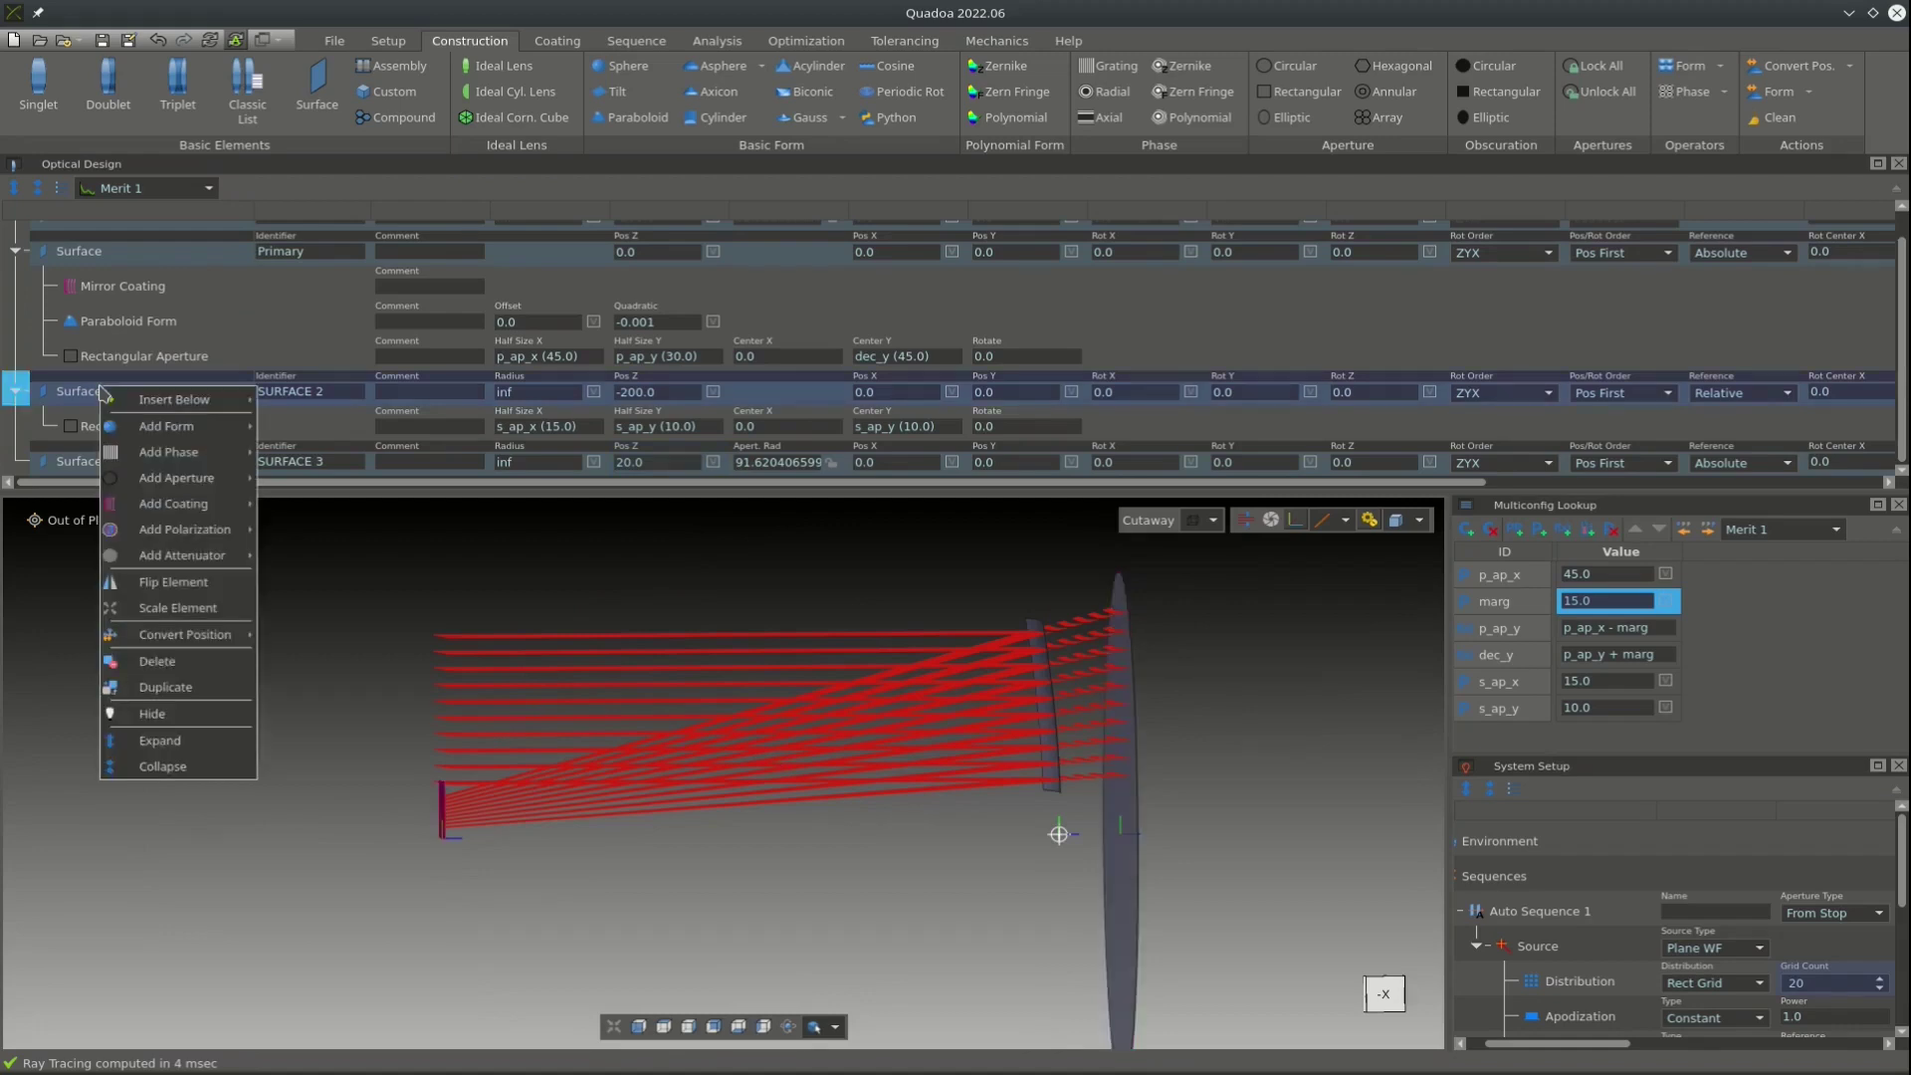
mouse_move(189, 507)
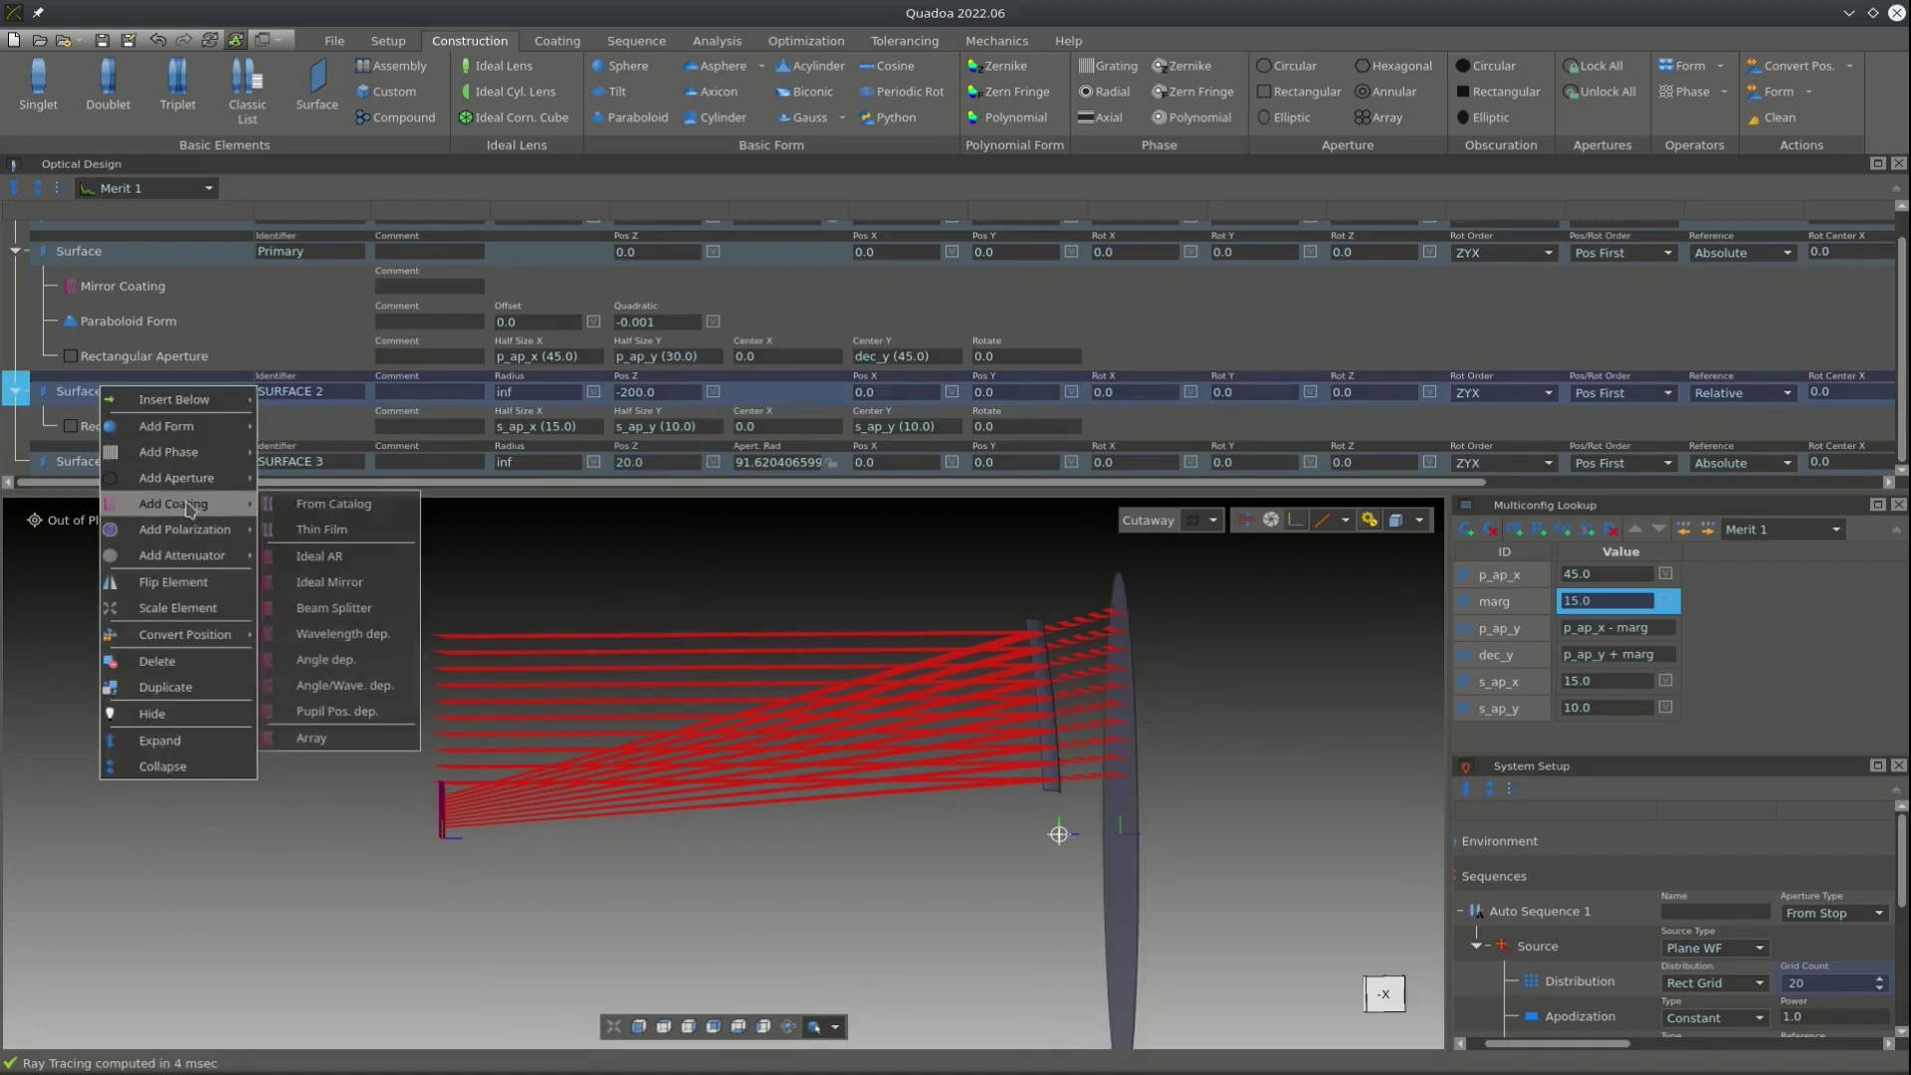
click(359, 585)
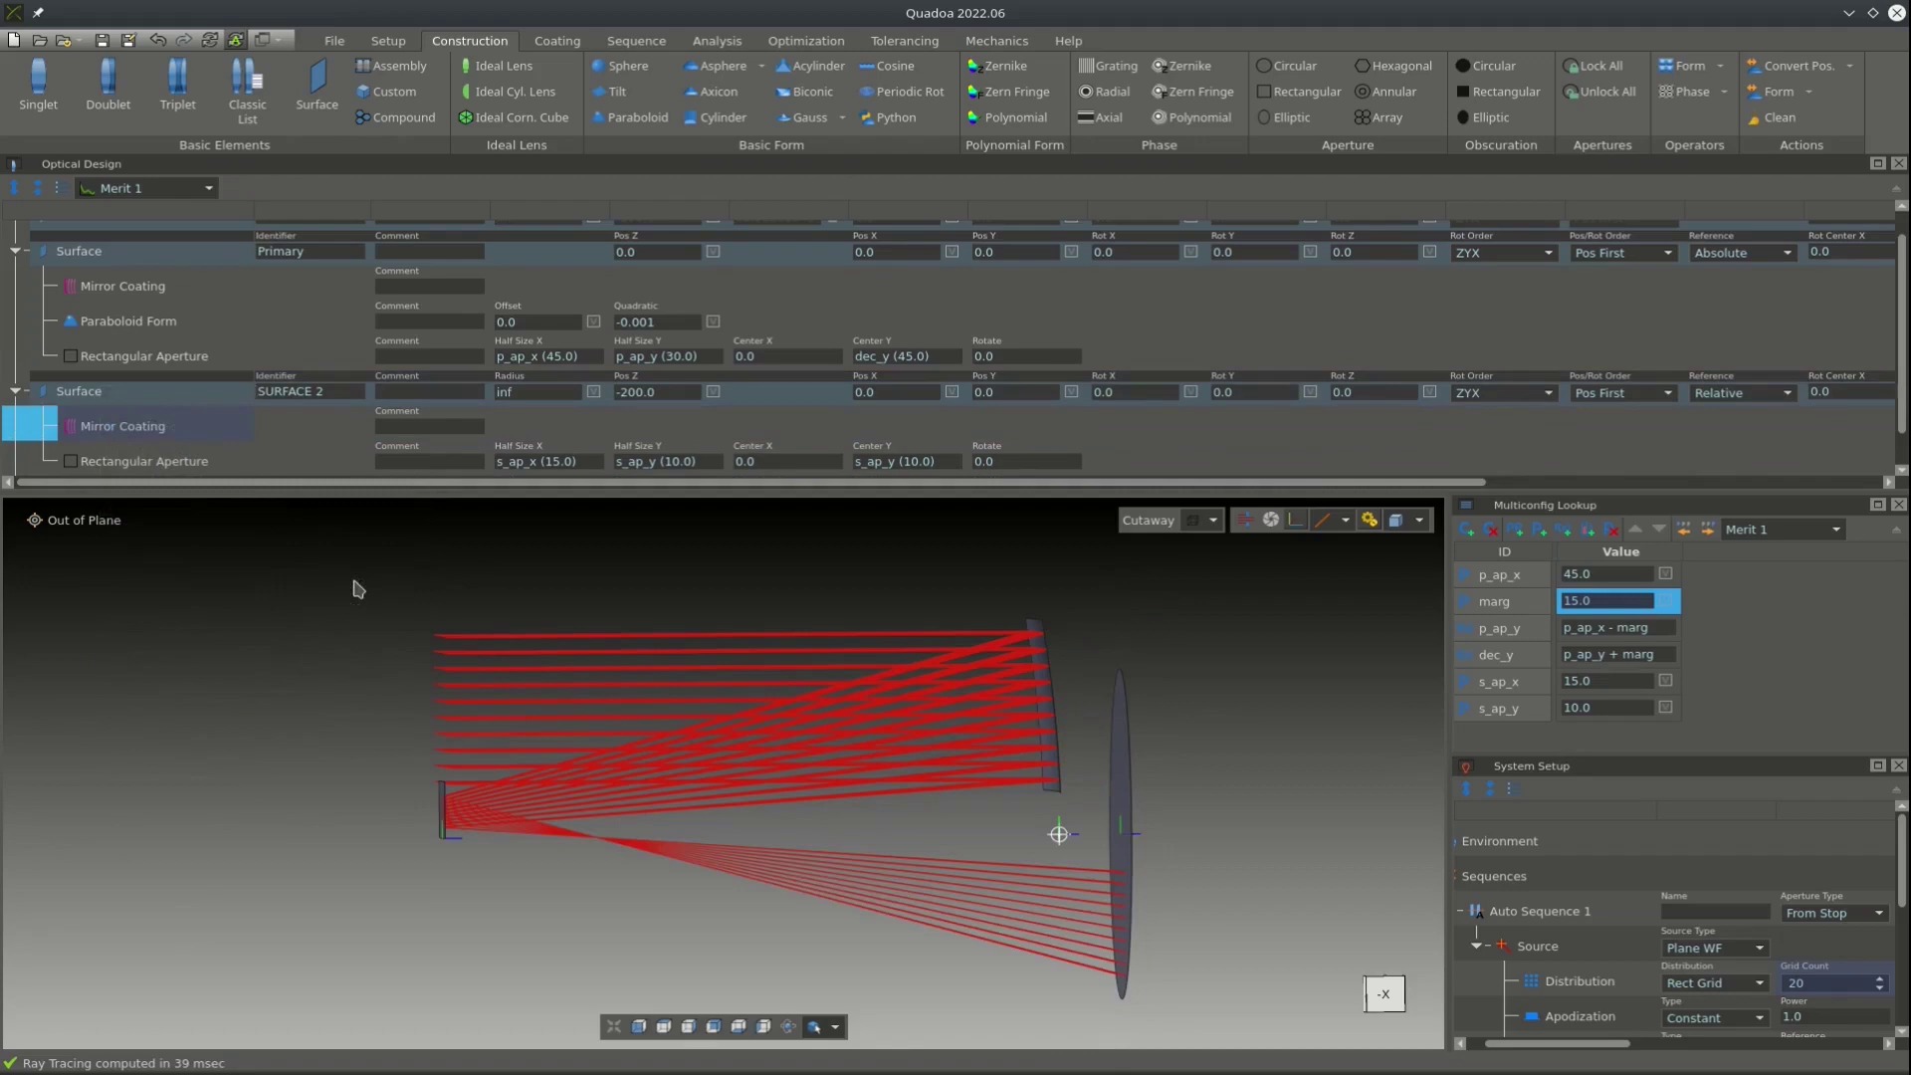
Rename SURFACE 2 to Second and start editing the last surface's identifier.
click(343, 388)
text(Second)
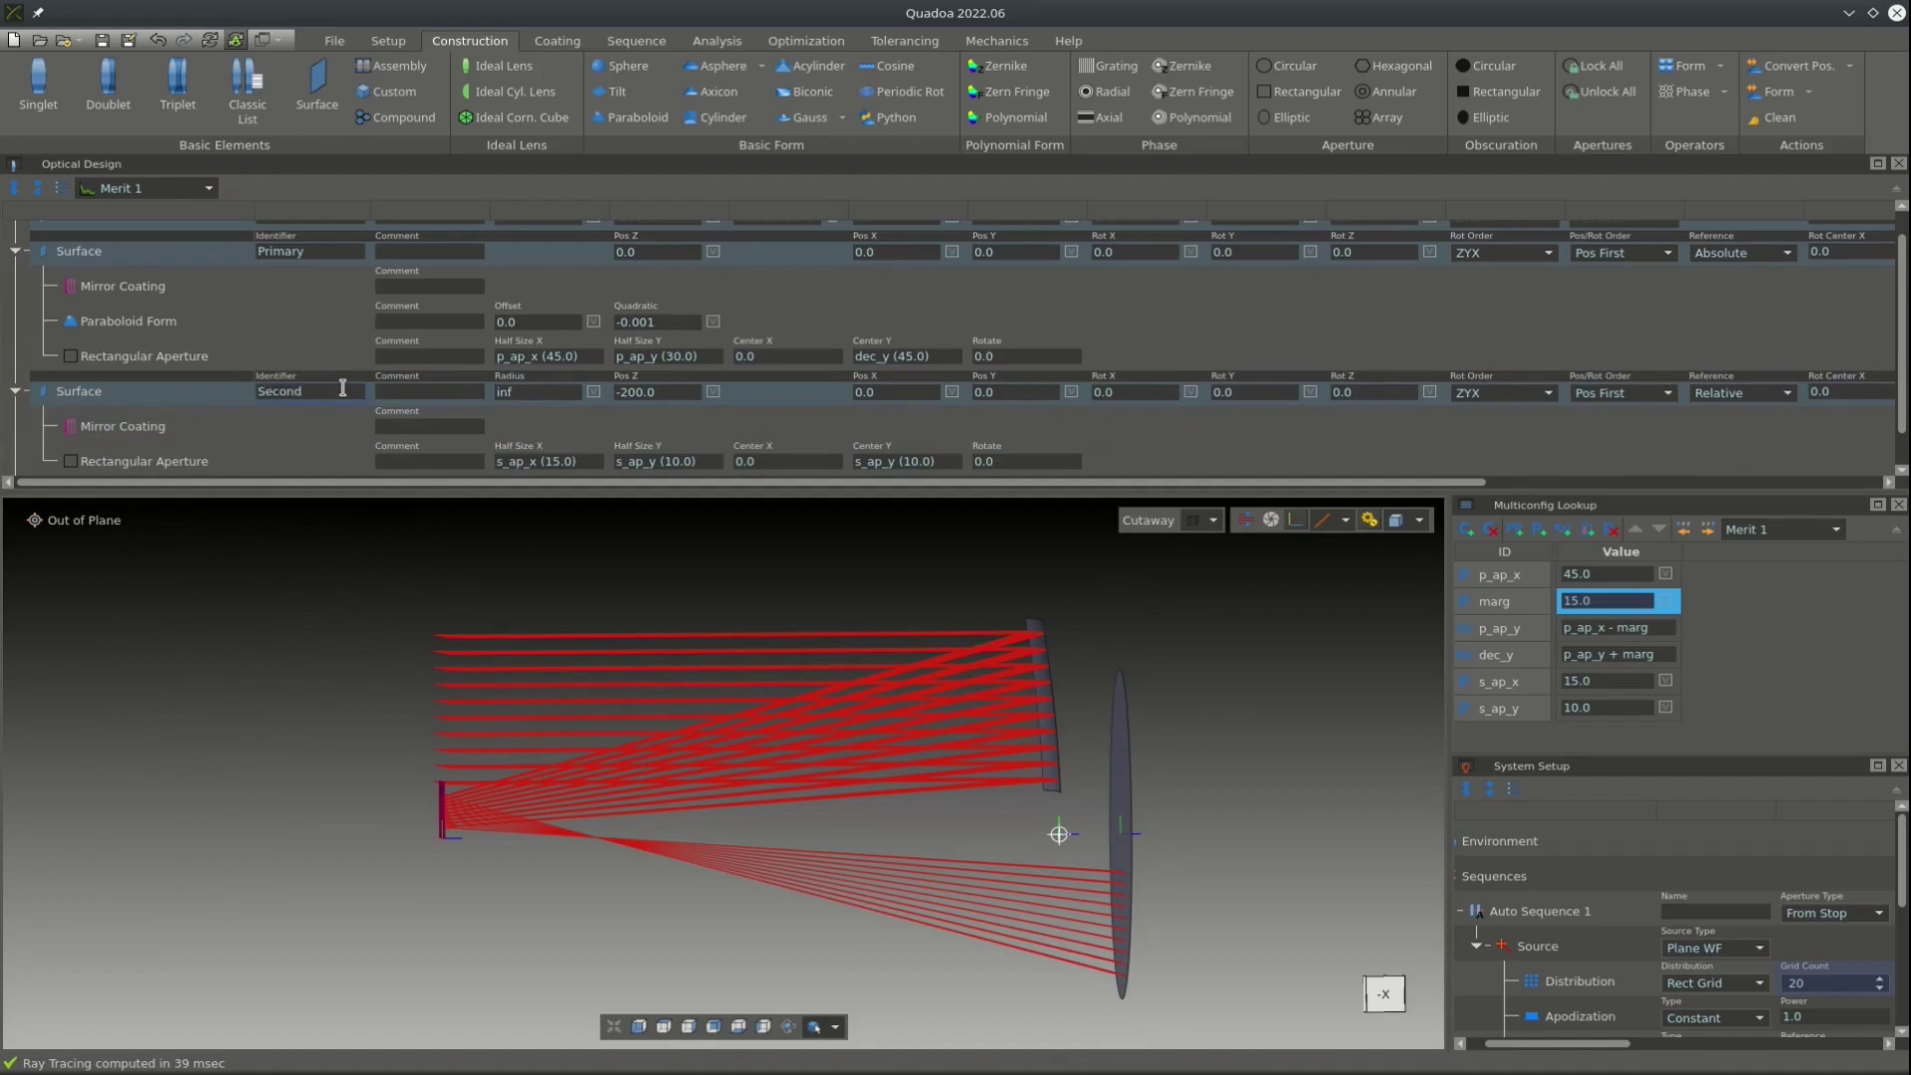
key(Insert)
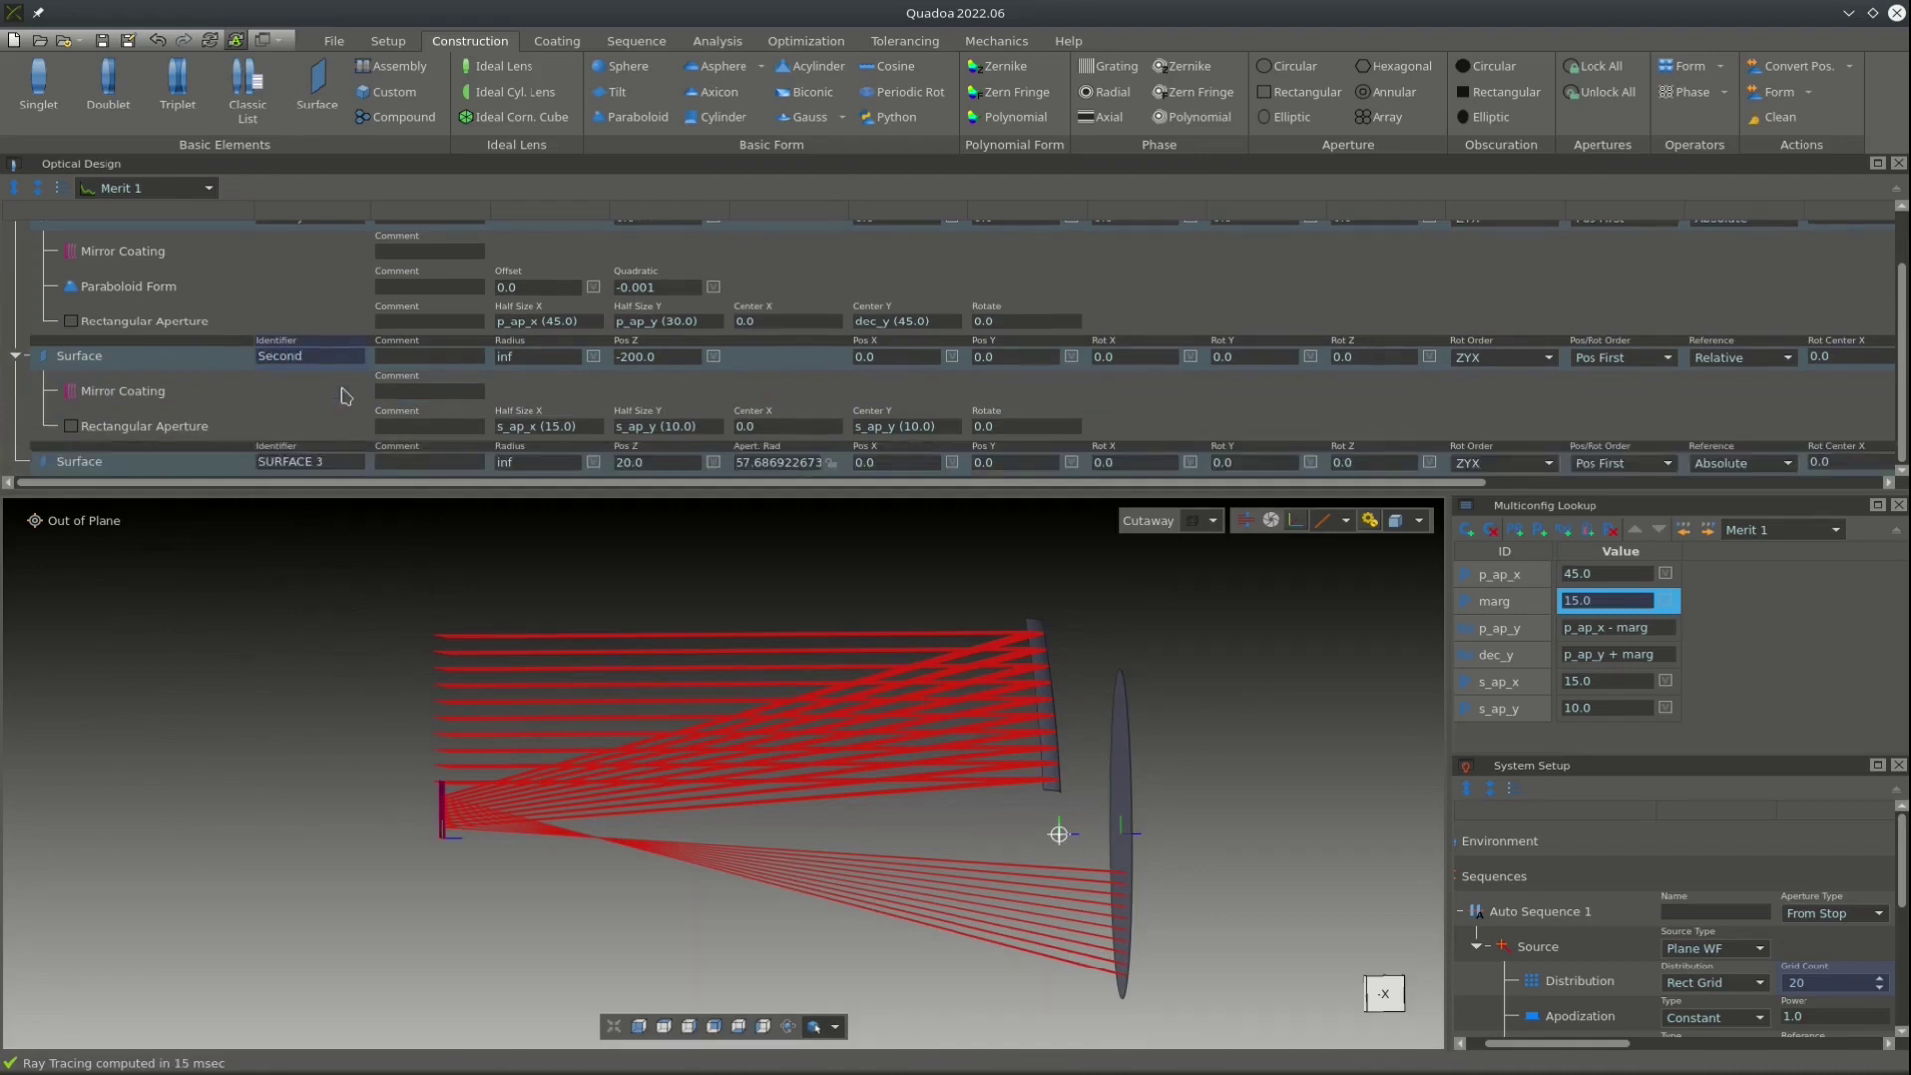
click(345, 461)
Name the last surface Img and add an Asphere QCon form to Second.
text(Img)
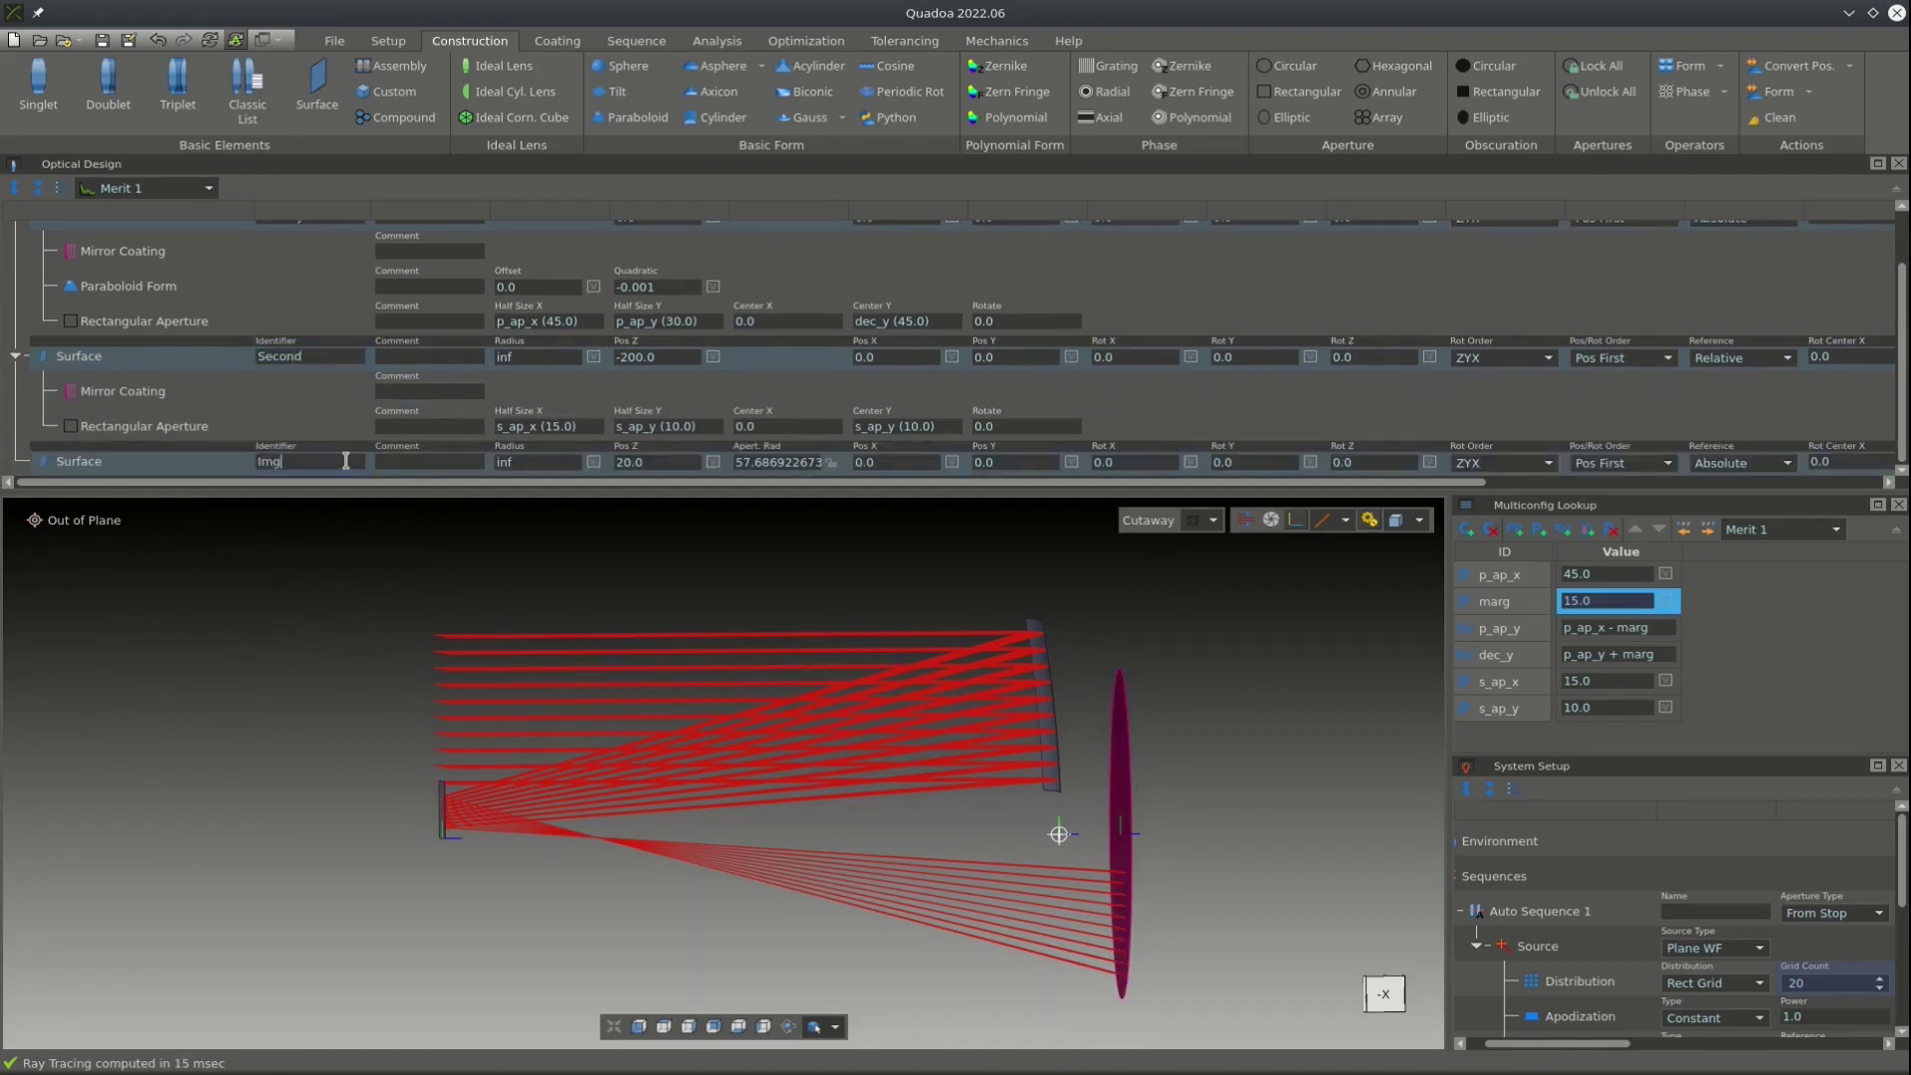
click(100, 358)
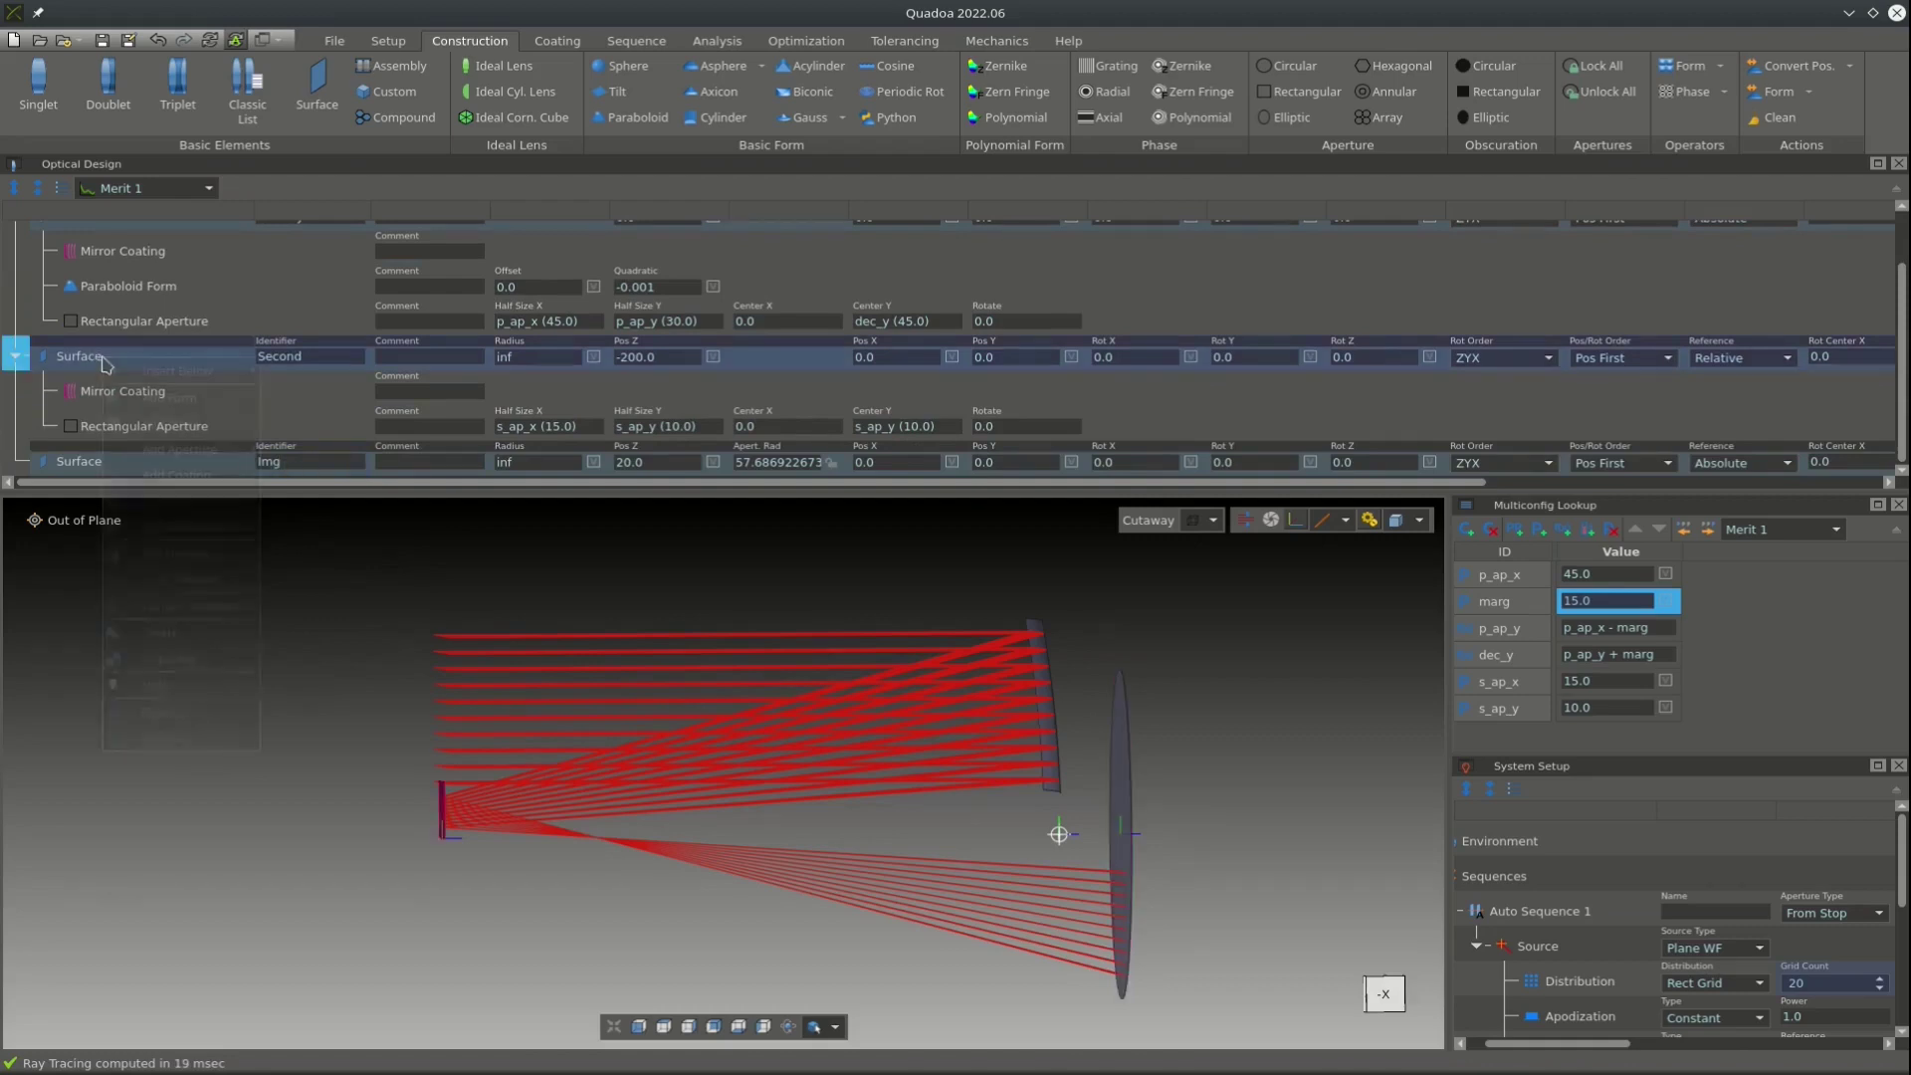
right_click(103, 360)
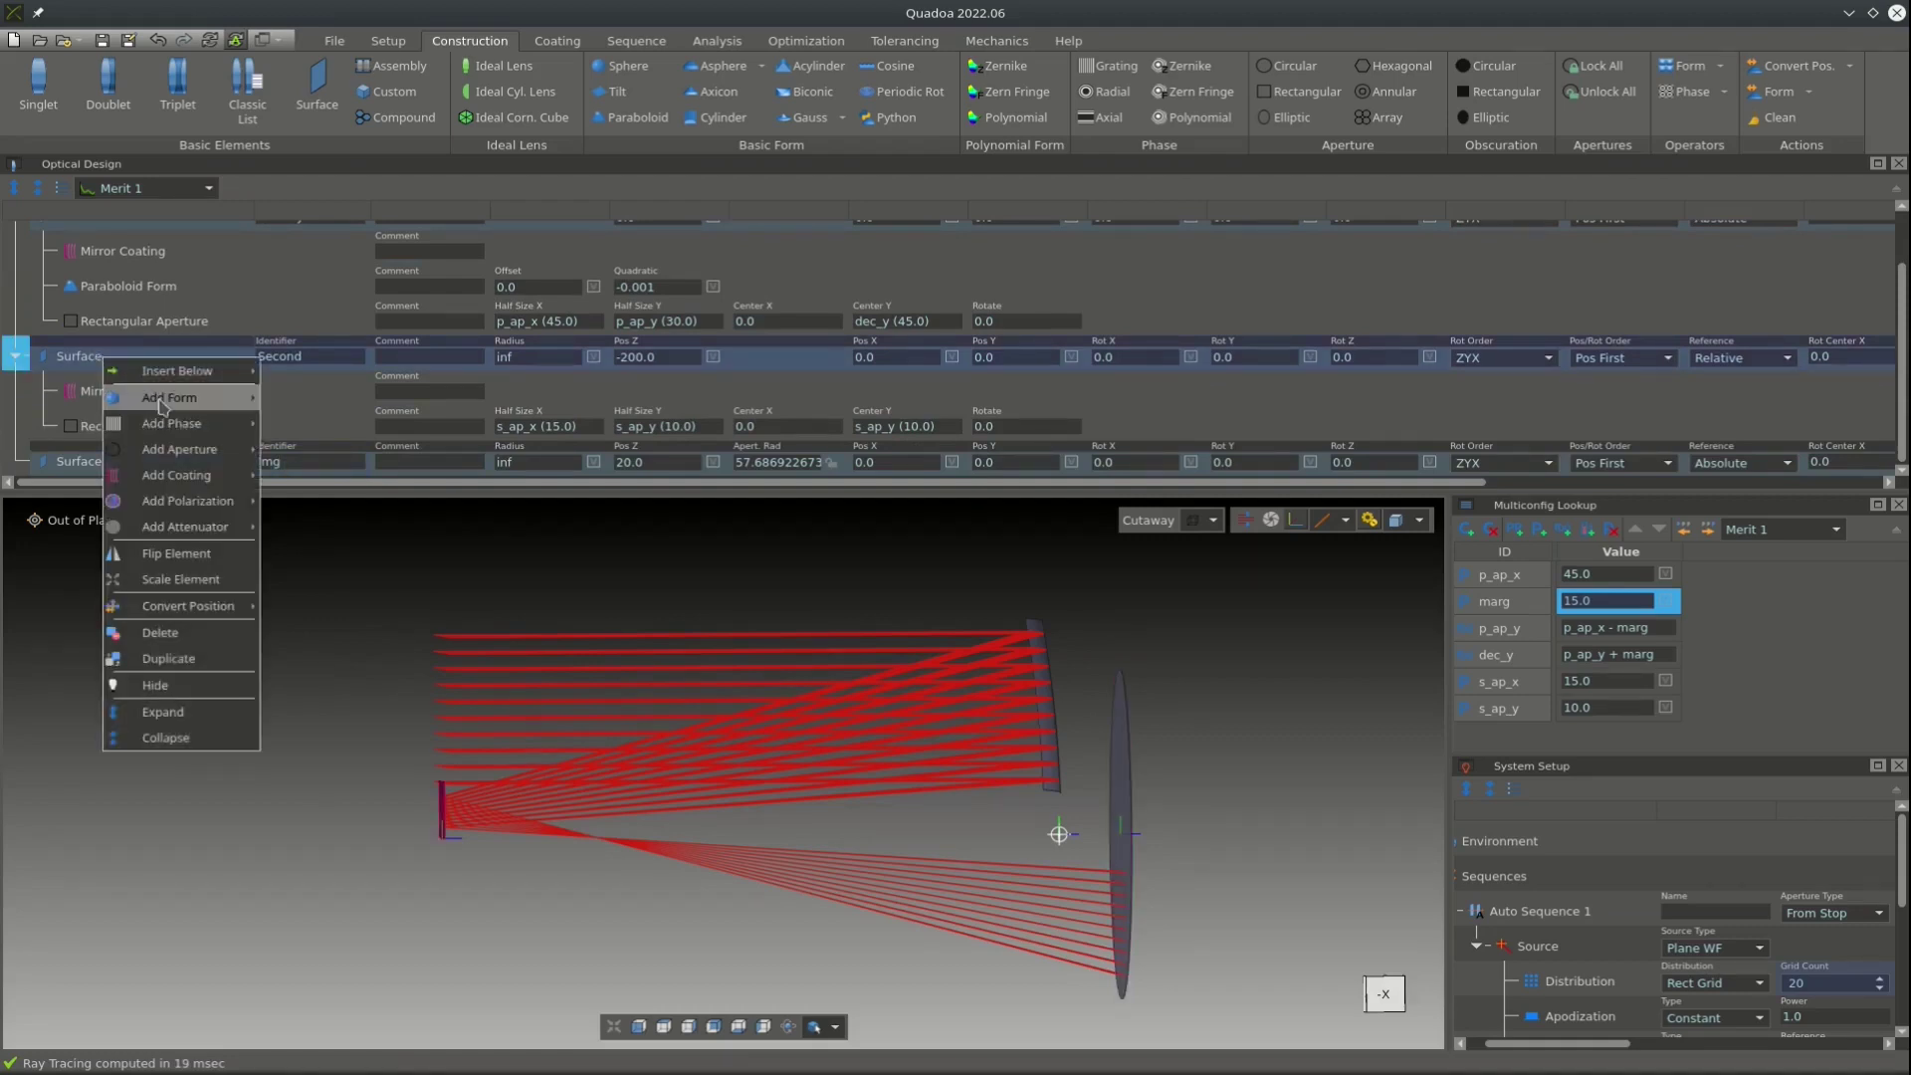
mouse_move(163, 406)
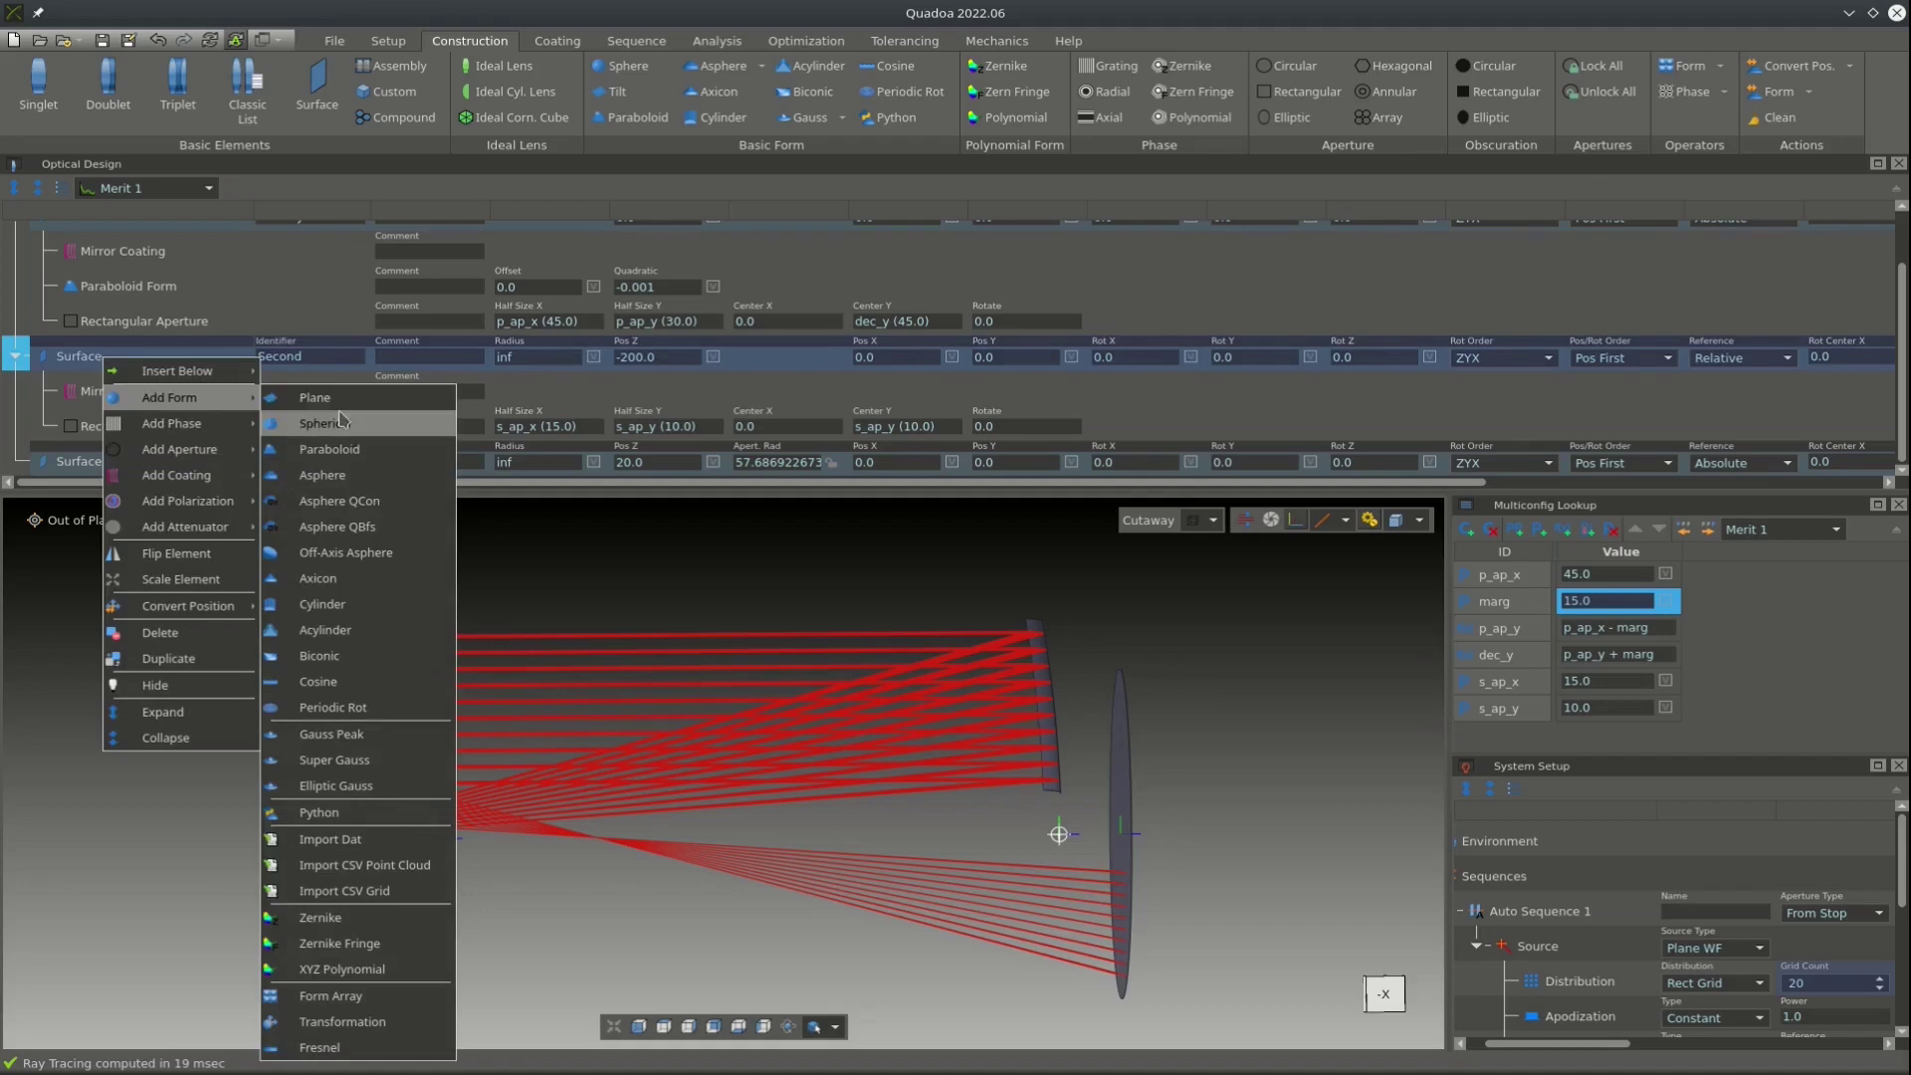
click(391, 511)
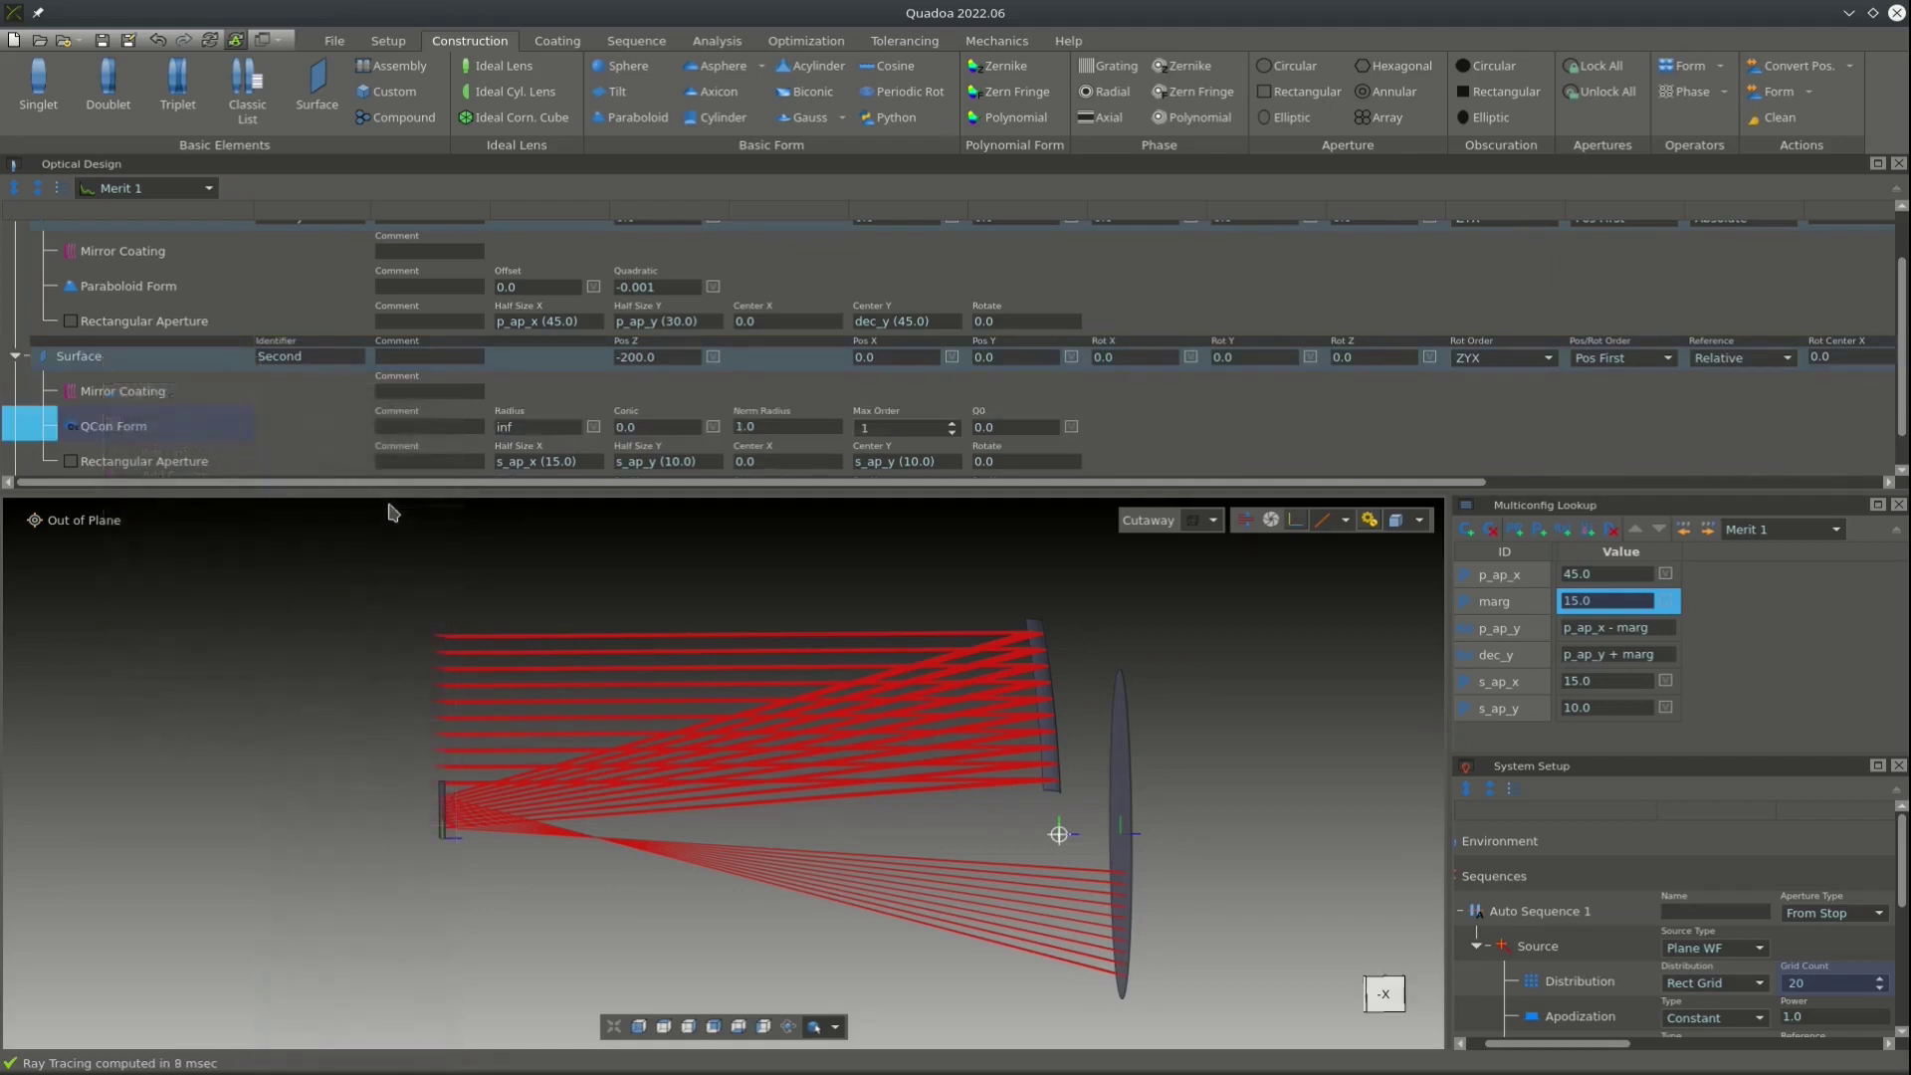
Make the QCon radius and all coefficients variable, with Max Order 3 and Norm Radius 10.
click(594, 427)
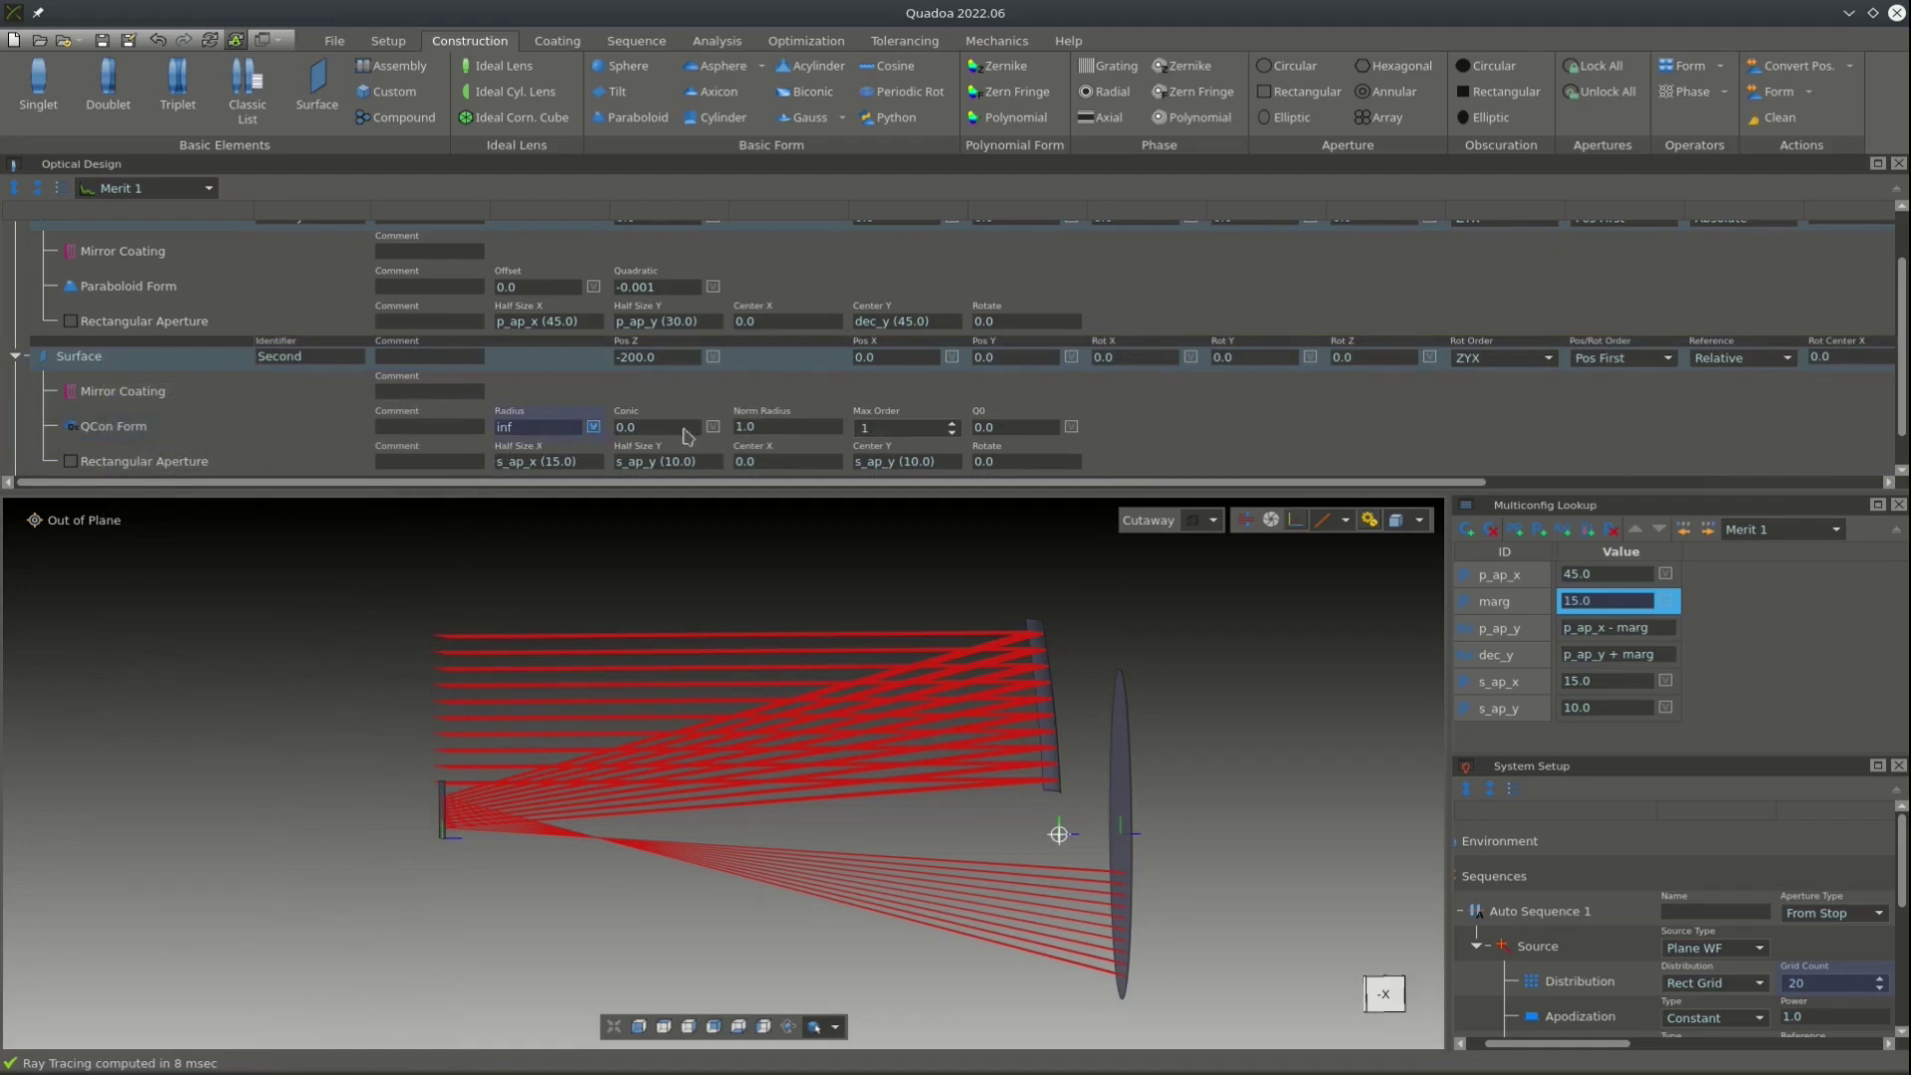
click(960, 426)
right_click(123, 419)
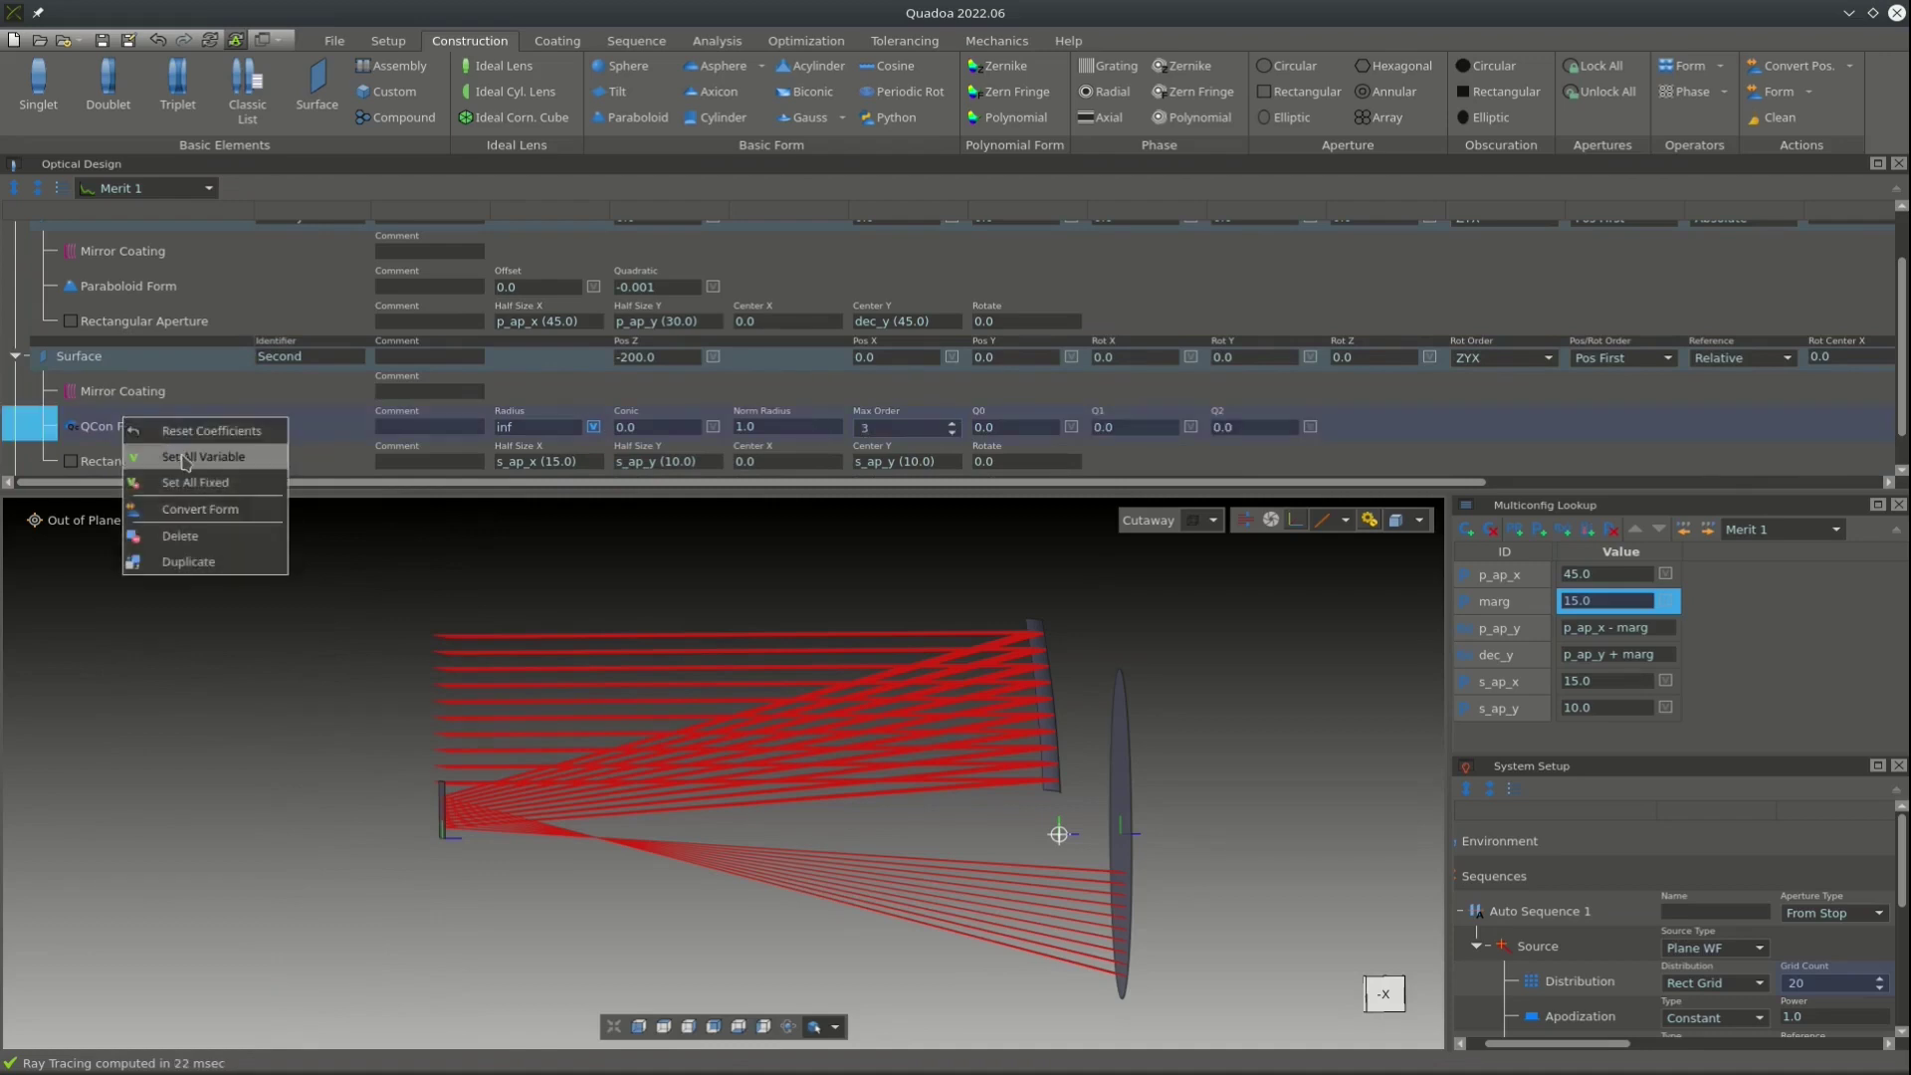
click(186, 460)
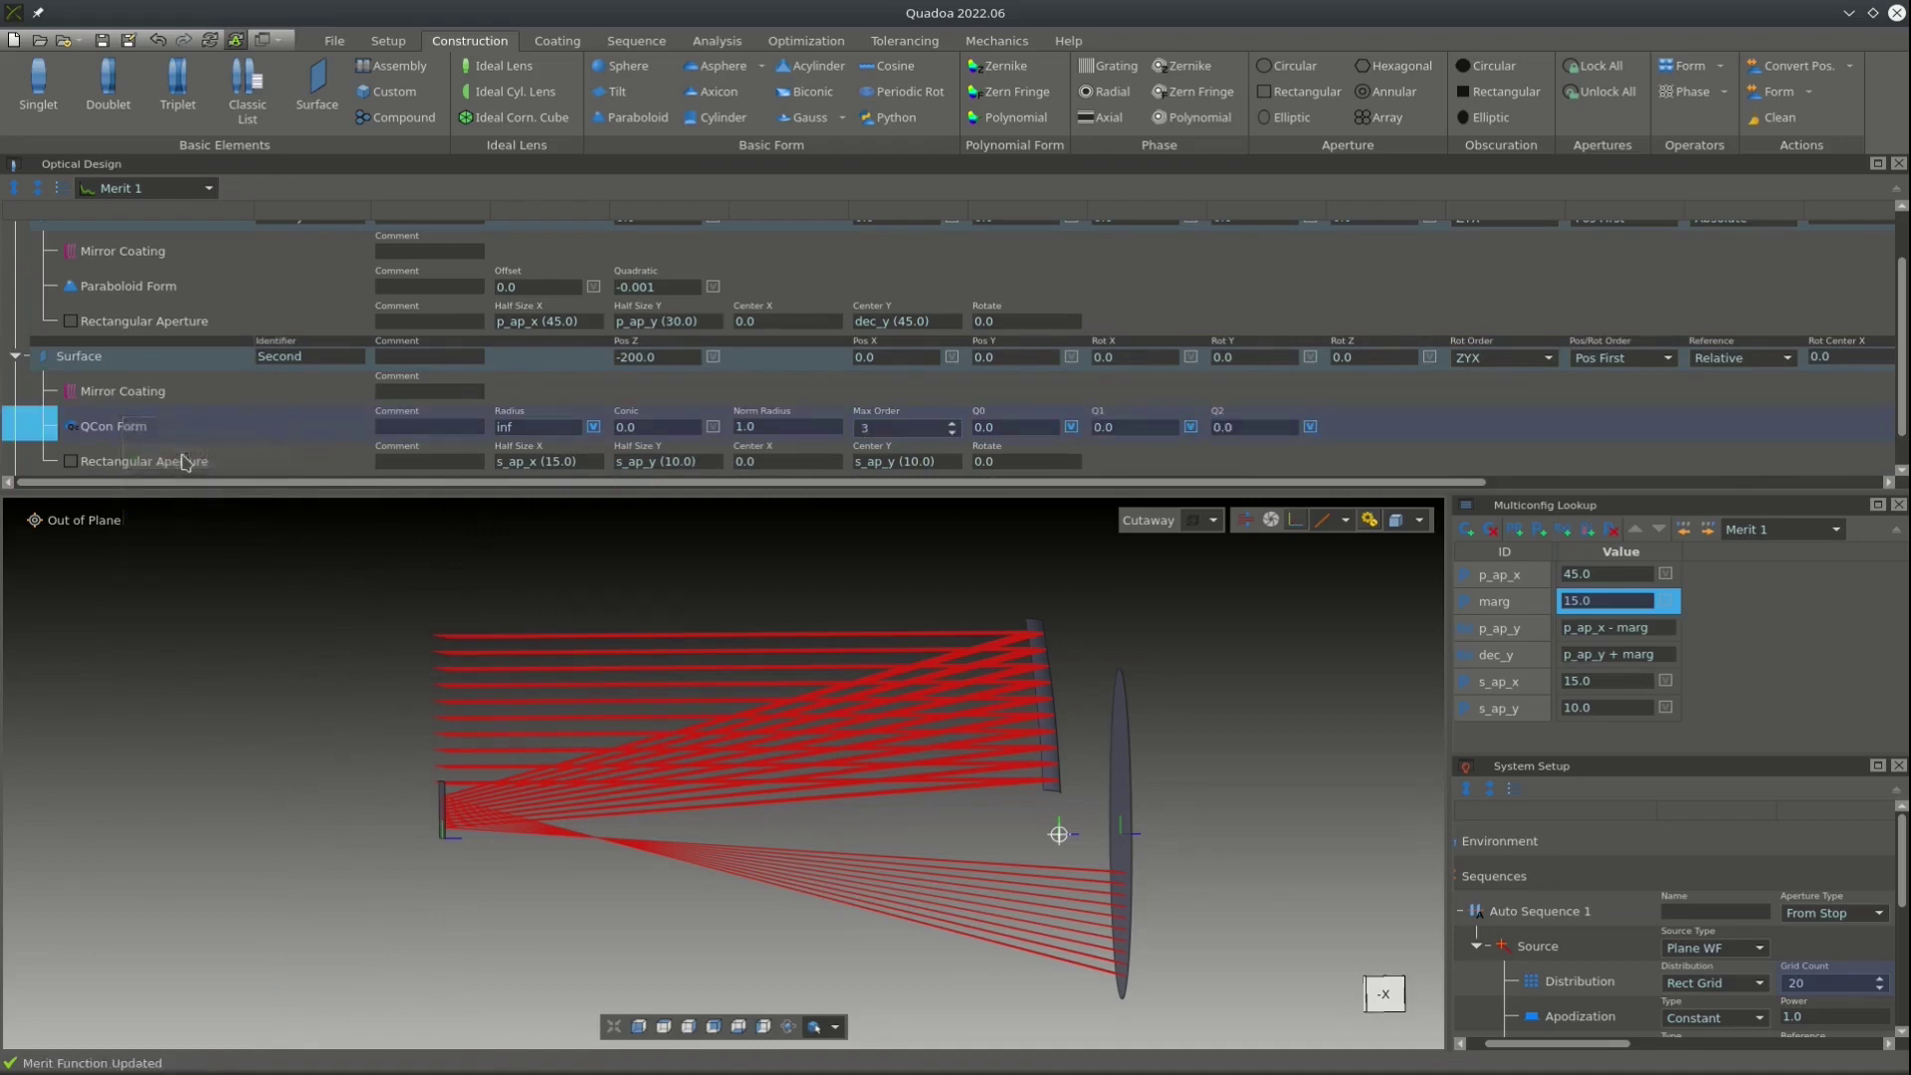
click(765, 426)
text(10)
key(Return)
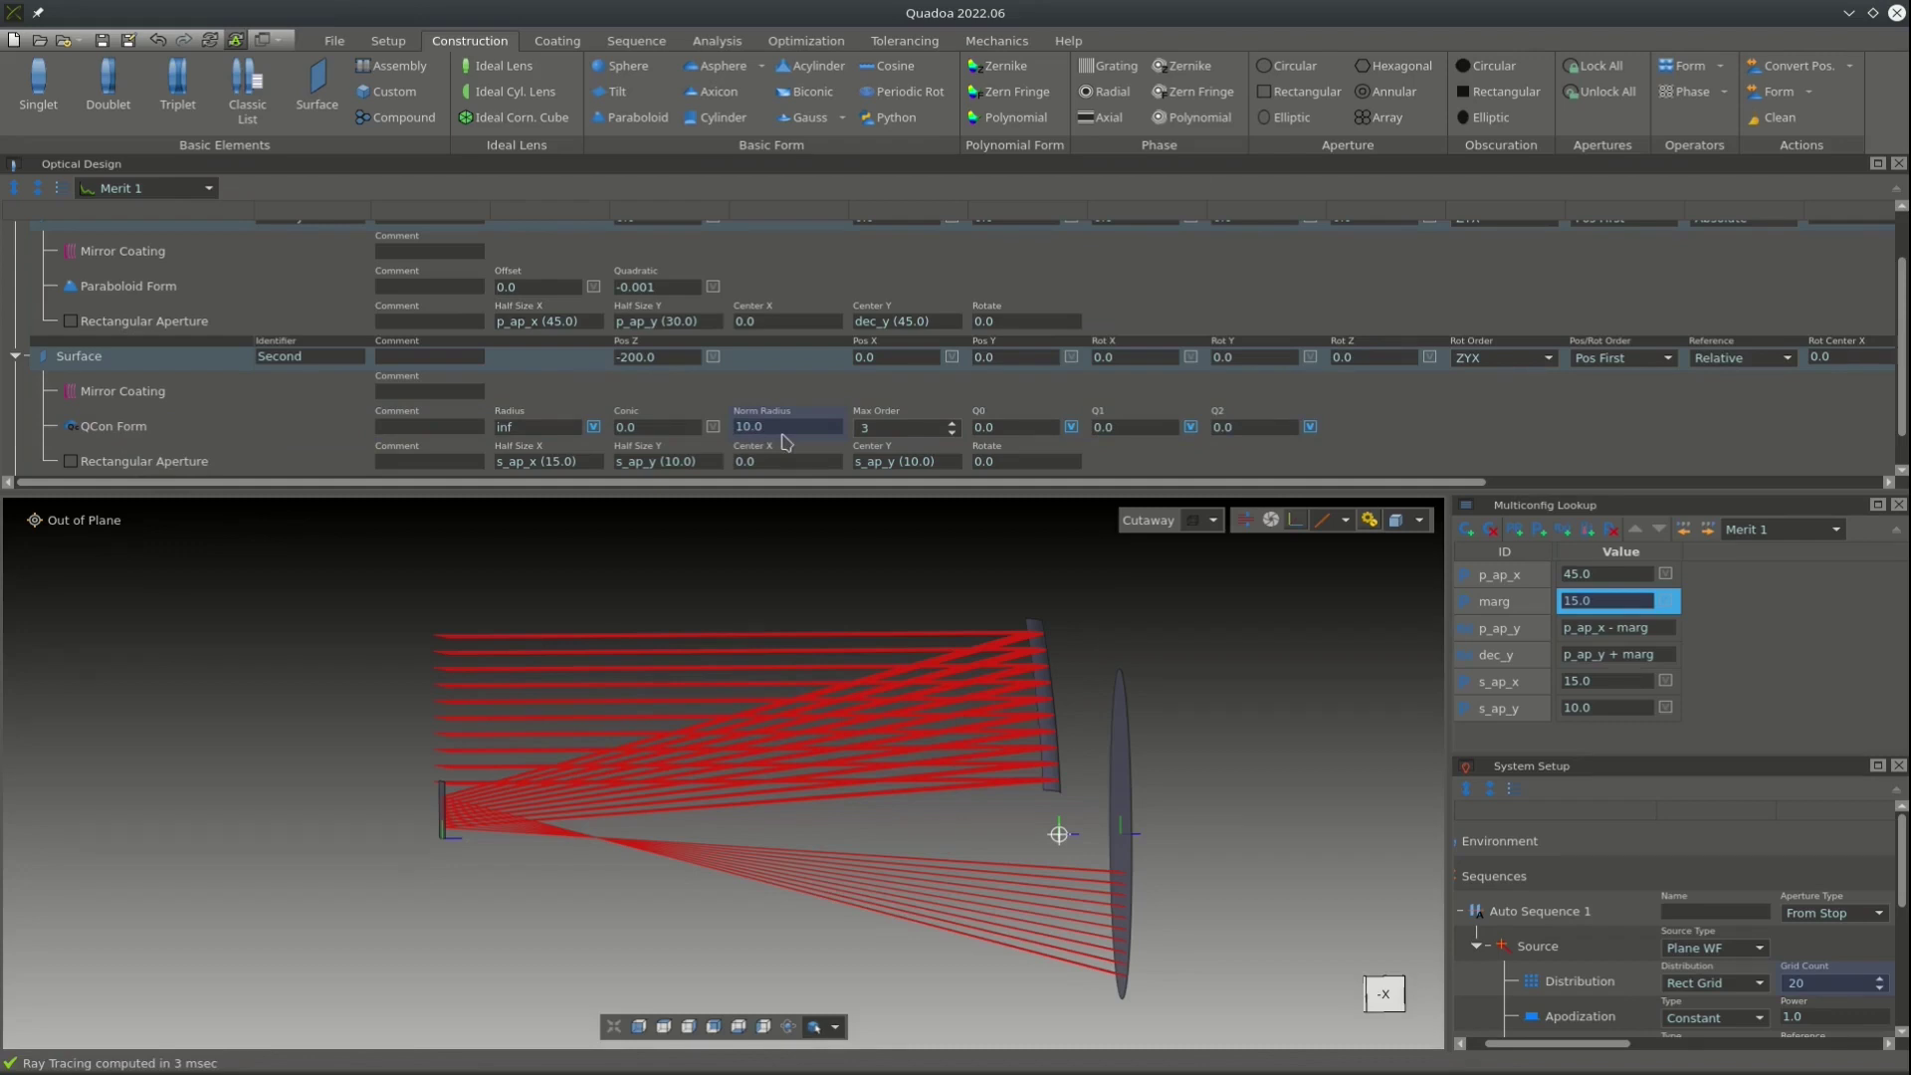
Create a Spot Radius merit function with the Merit Function Wizard.
click(829, 45)
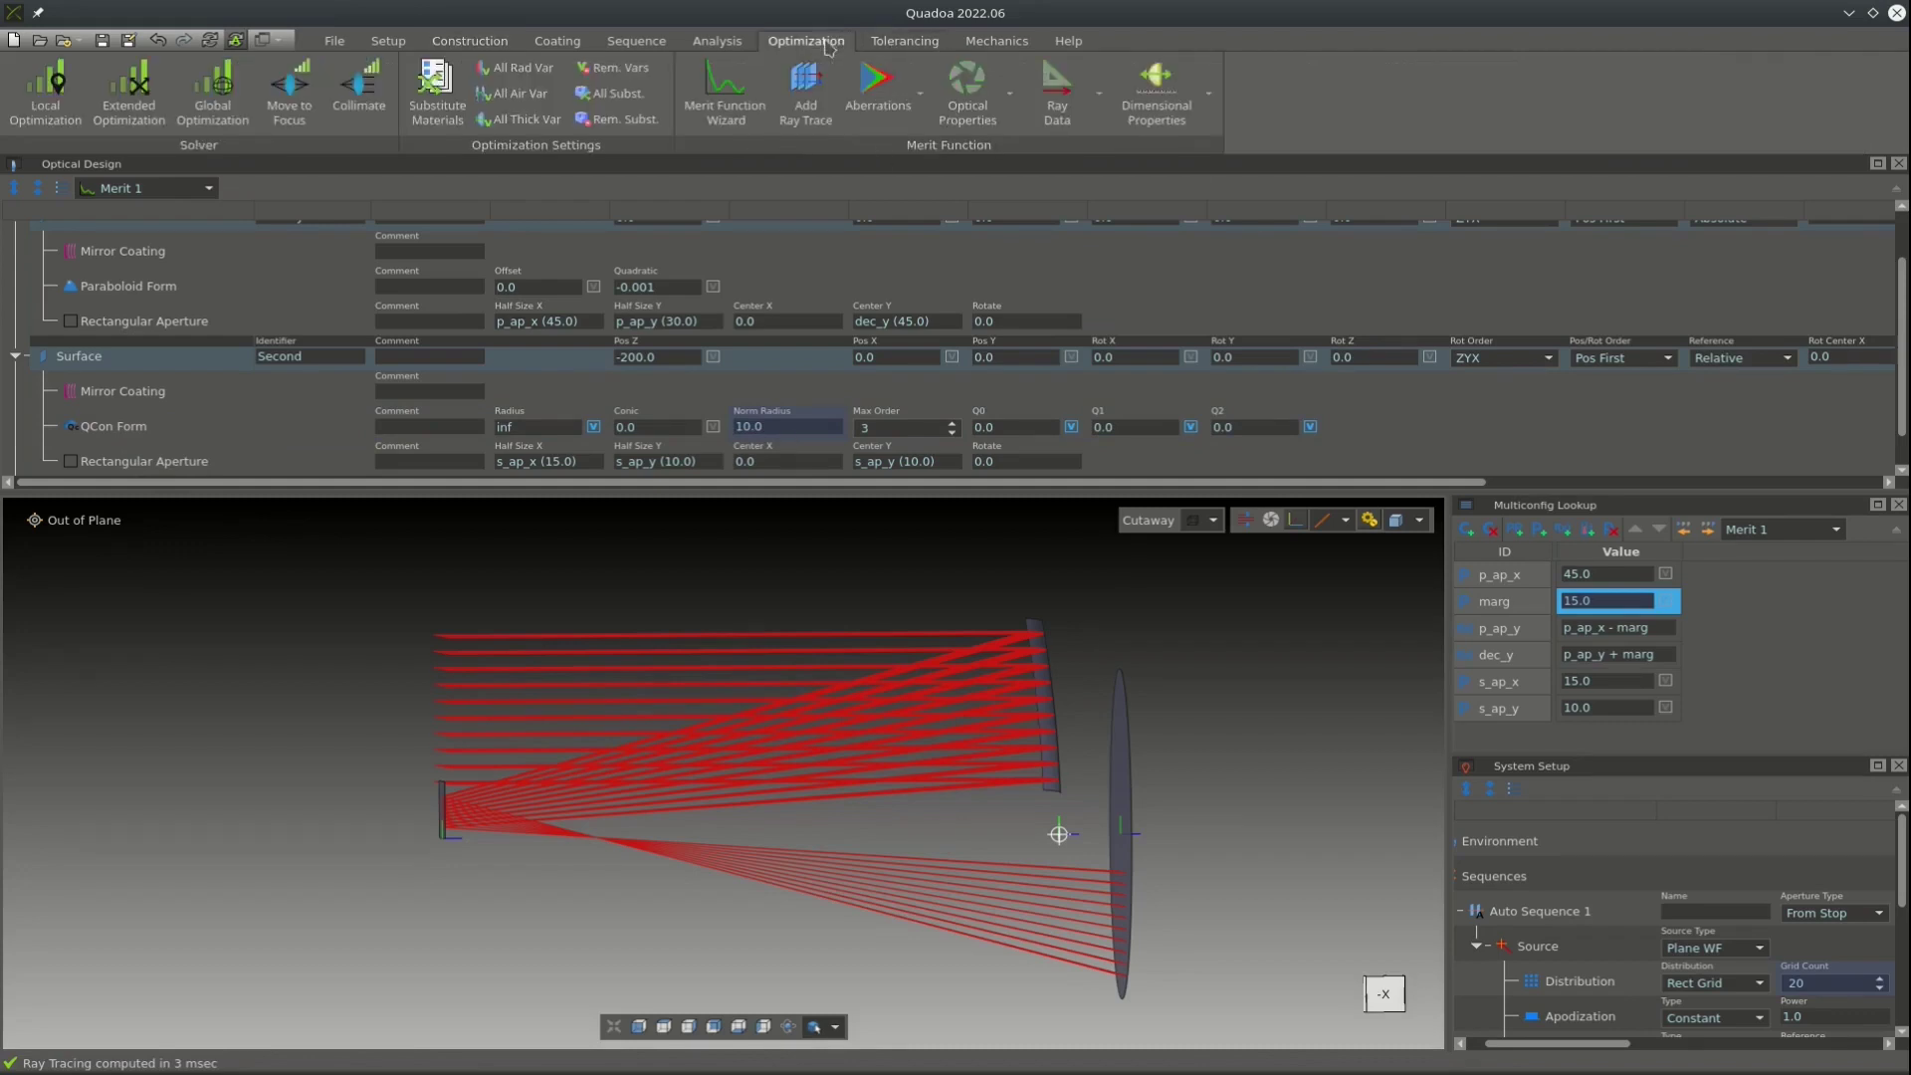
click(713, 96)
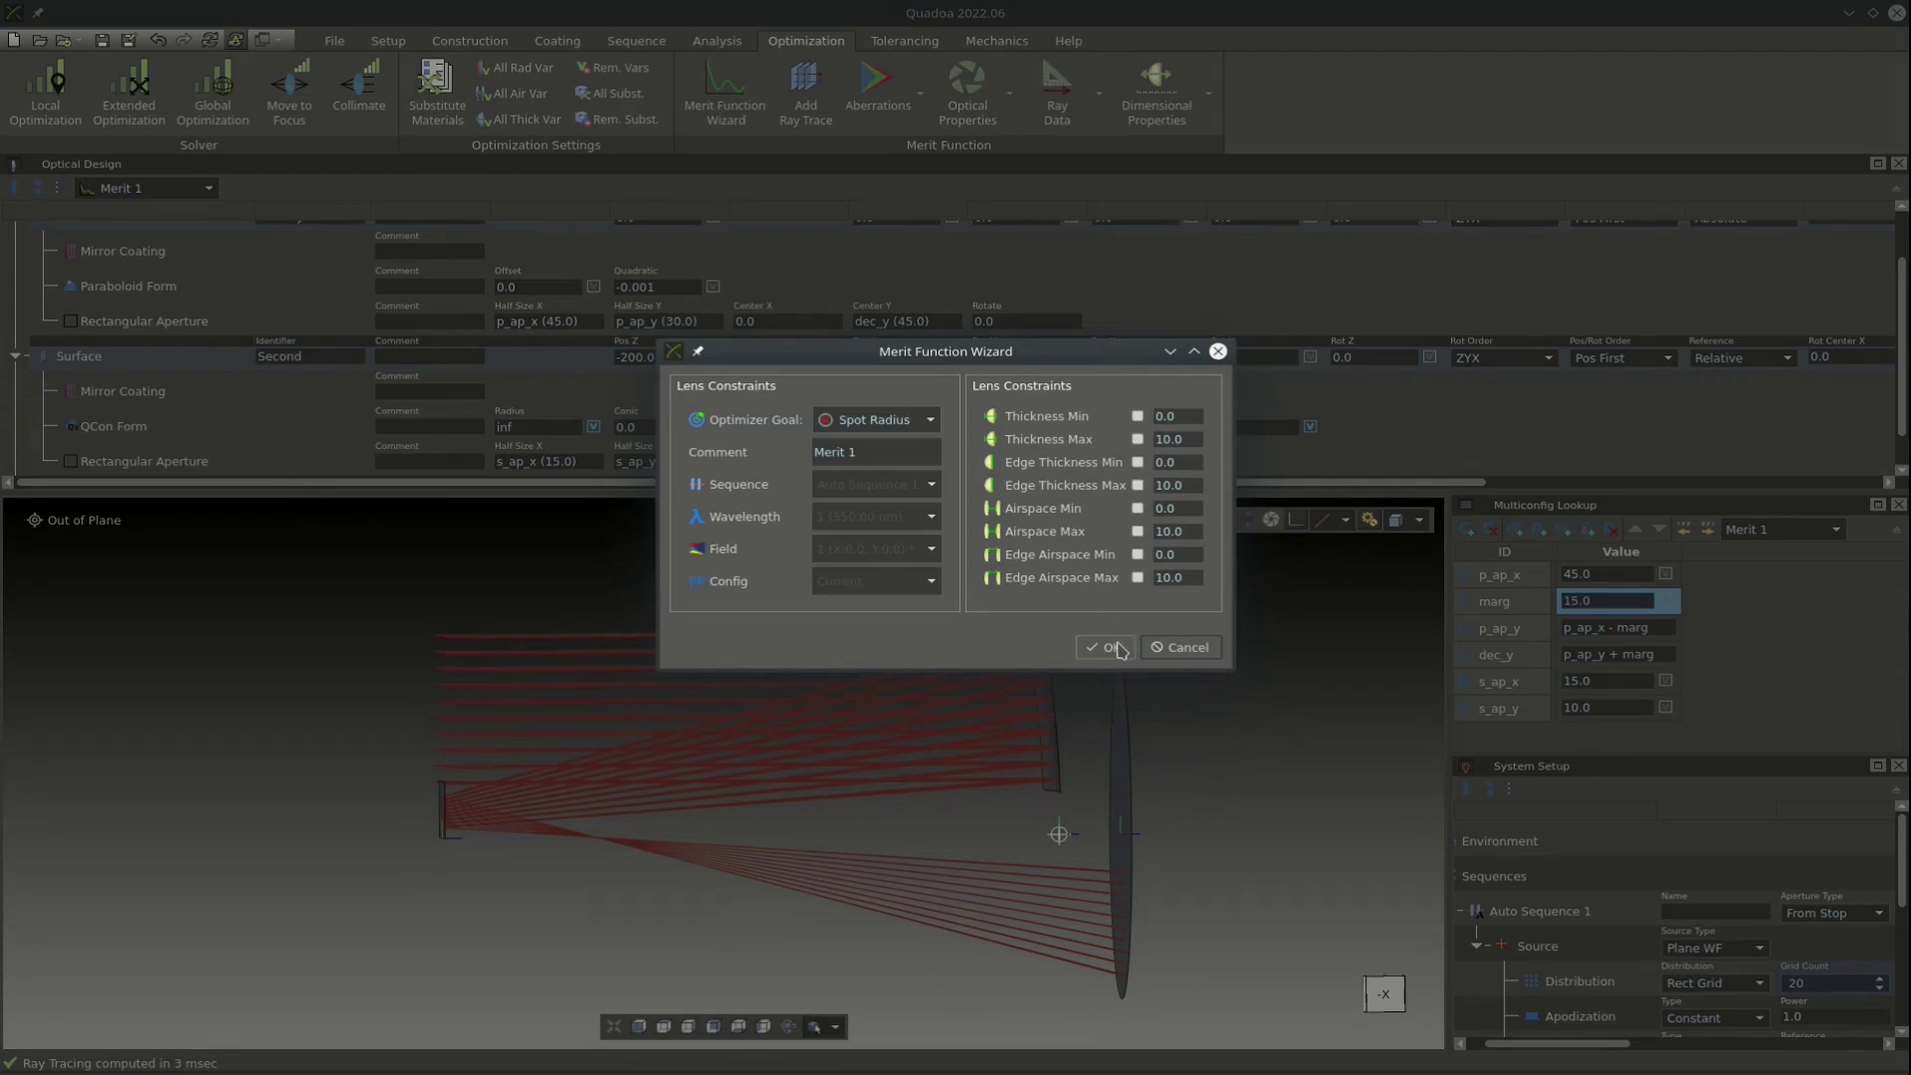
click(1111, 647)
Dock System Setup and review Merit Function 1's variables and its 23.601 spot radius trace goal.
drag(1568, 767, 1592, 637)
scroll(1508, 893, down, 1)
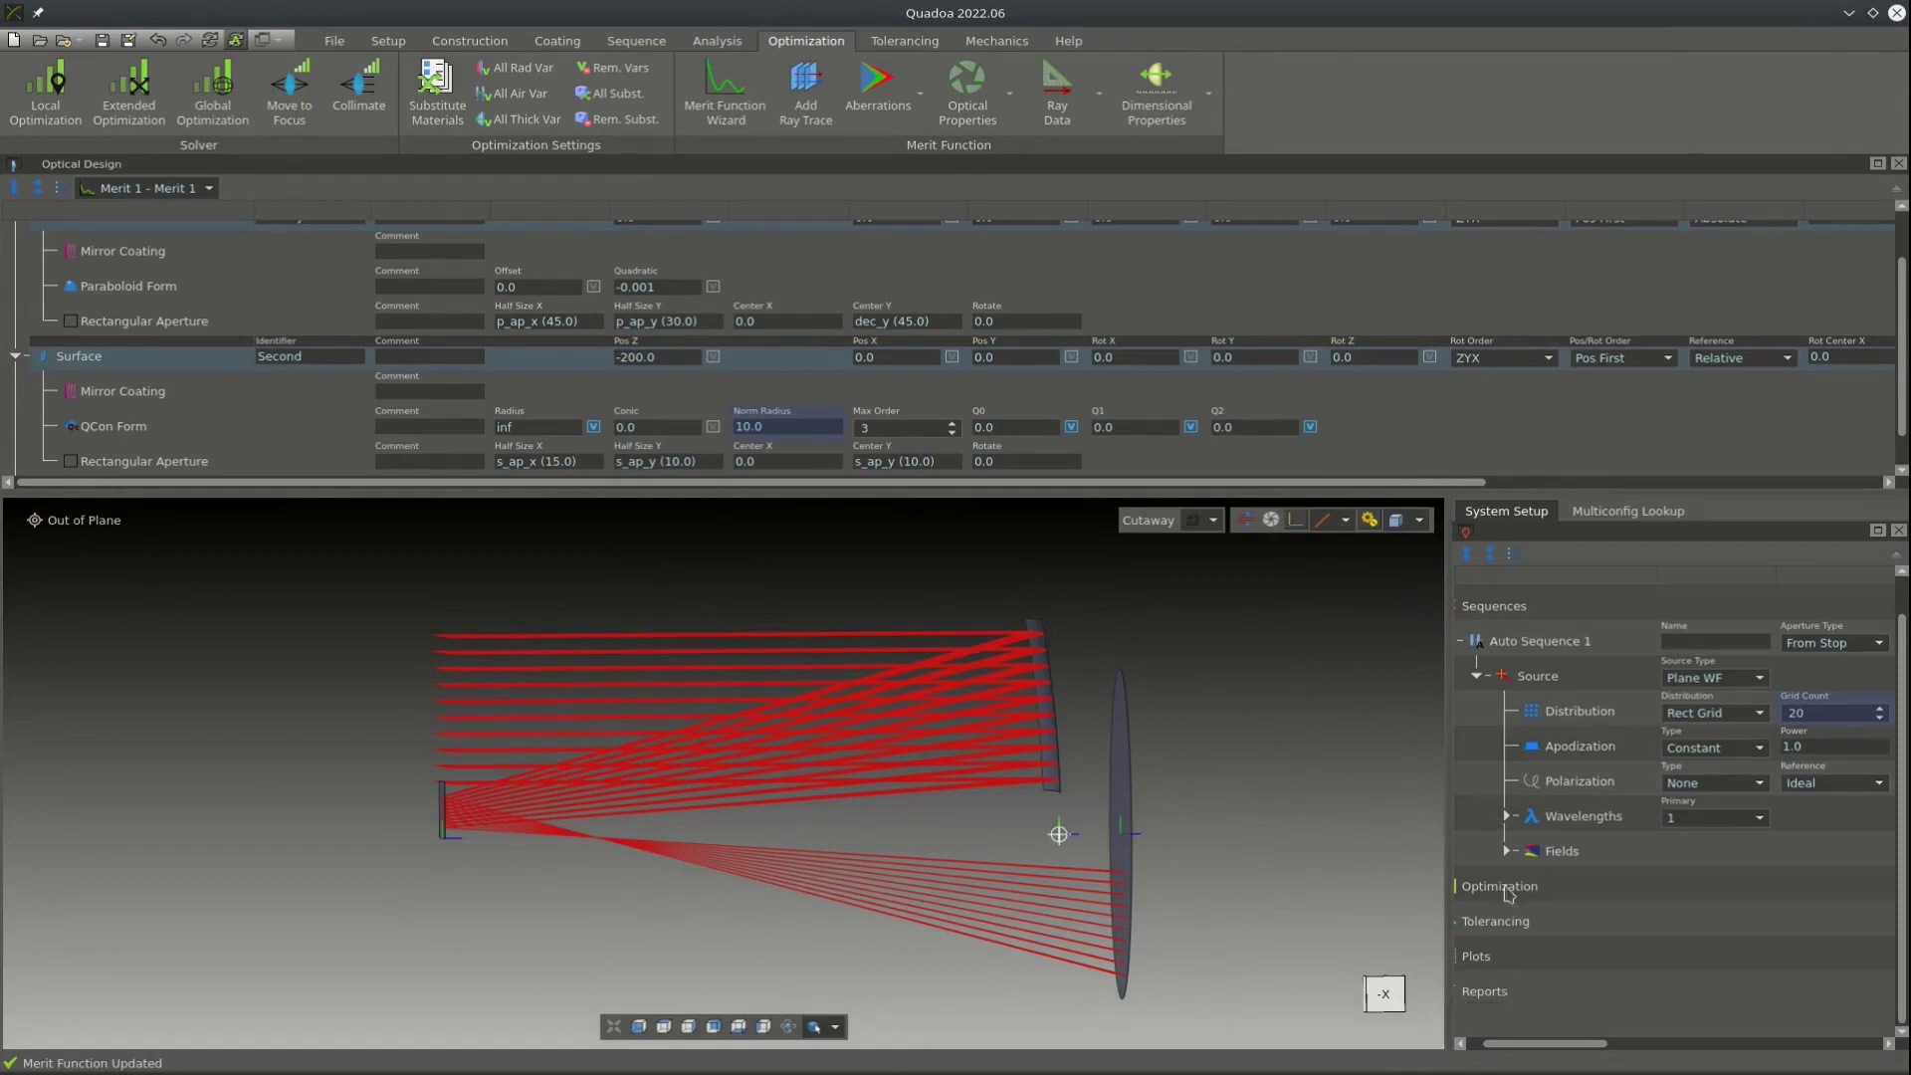
click(1471, 886)
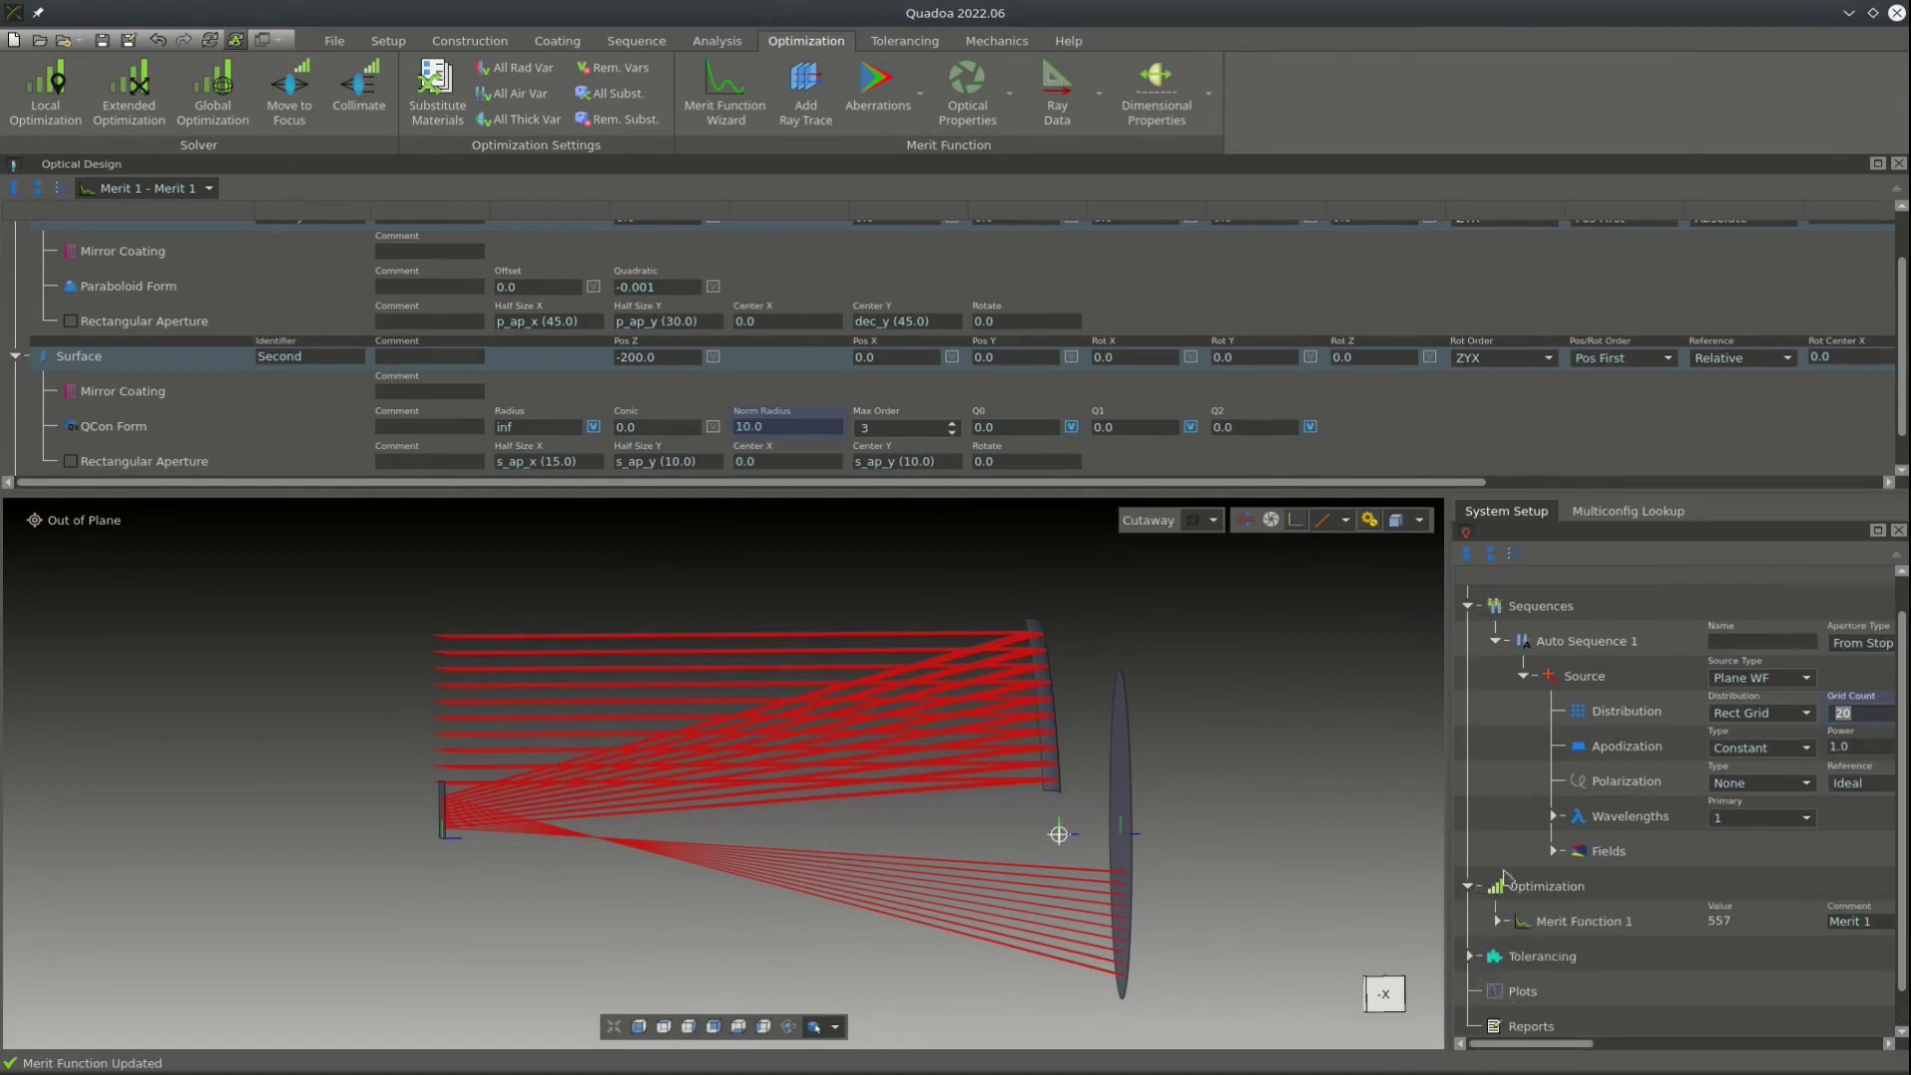
scroll(1505, 876, down, 1)
click(1497, 885)
scroll(1532, 873, down, 4)
click(1524, 817)
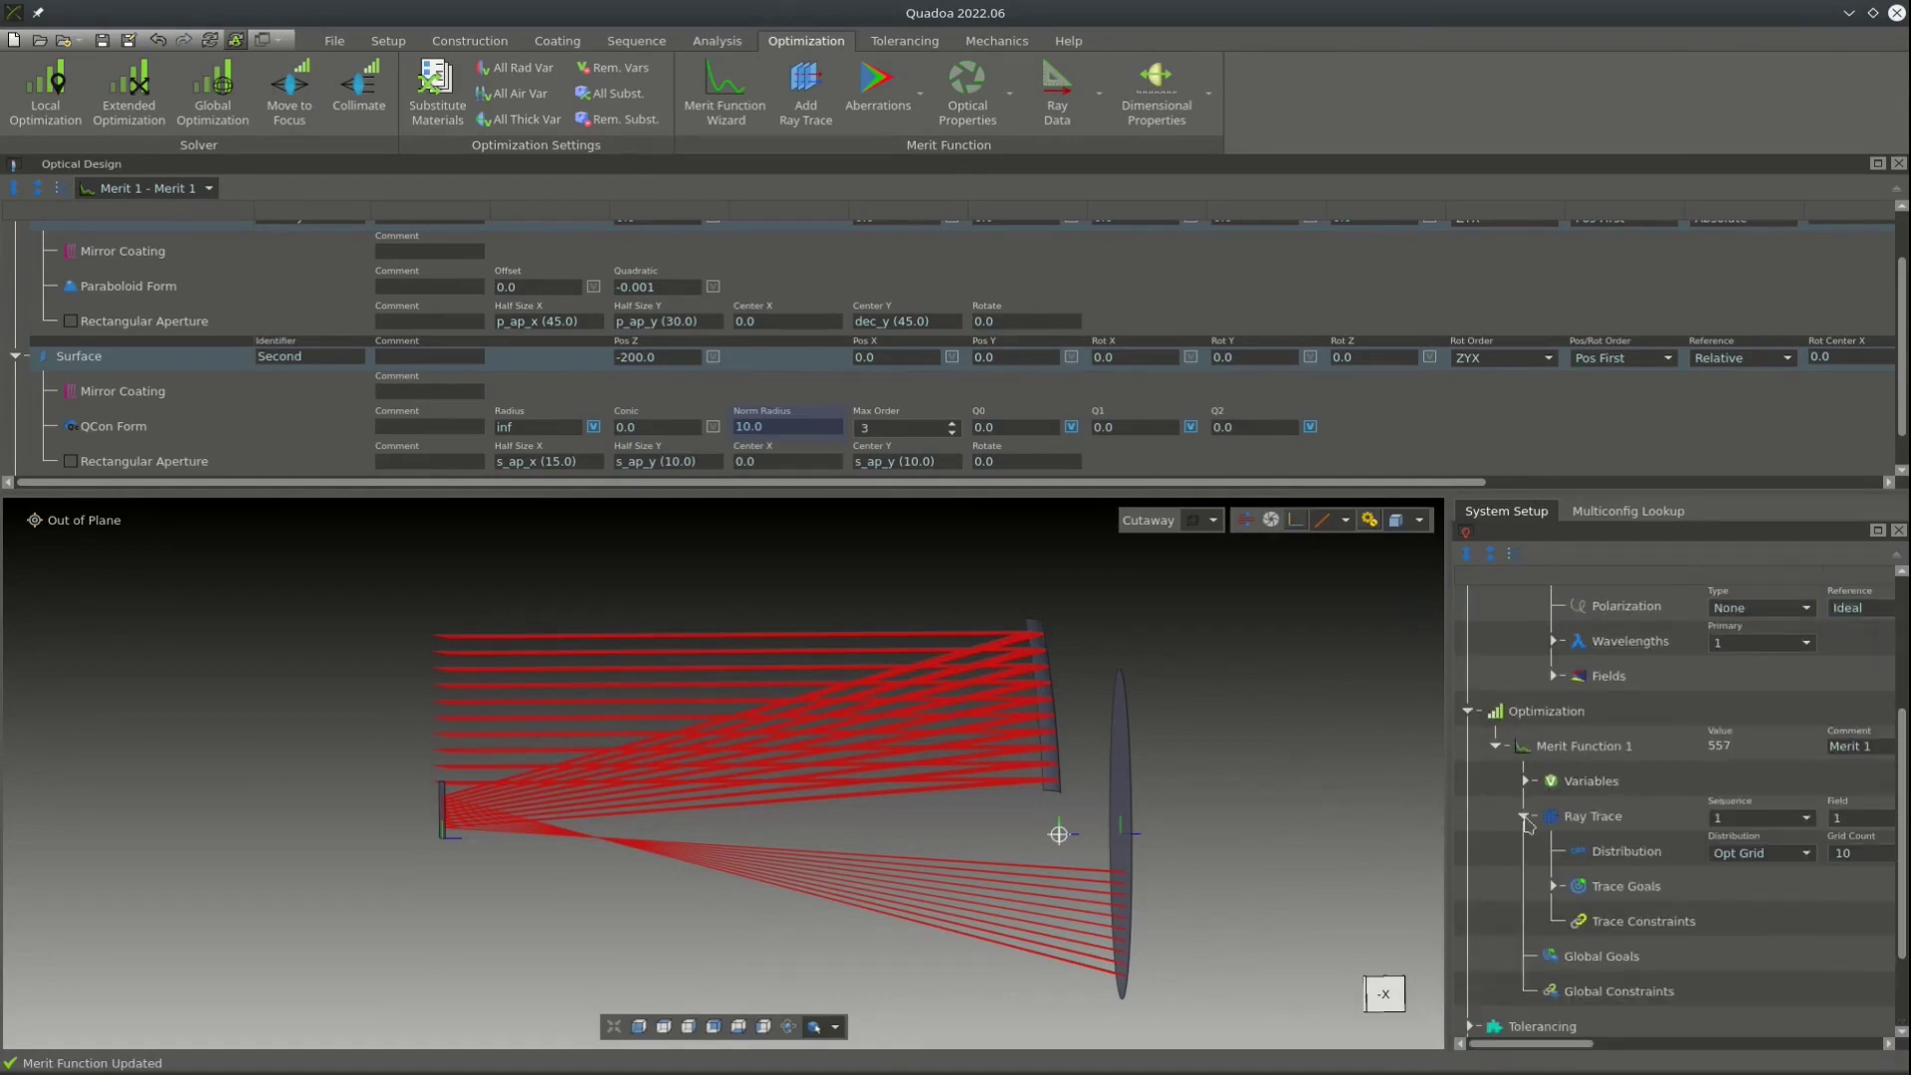
click(1524, 782)
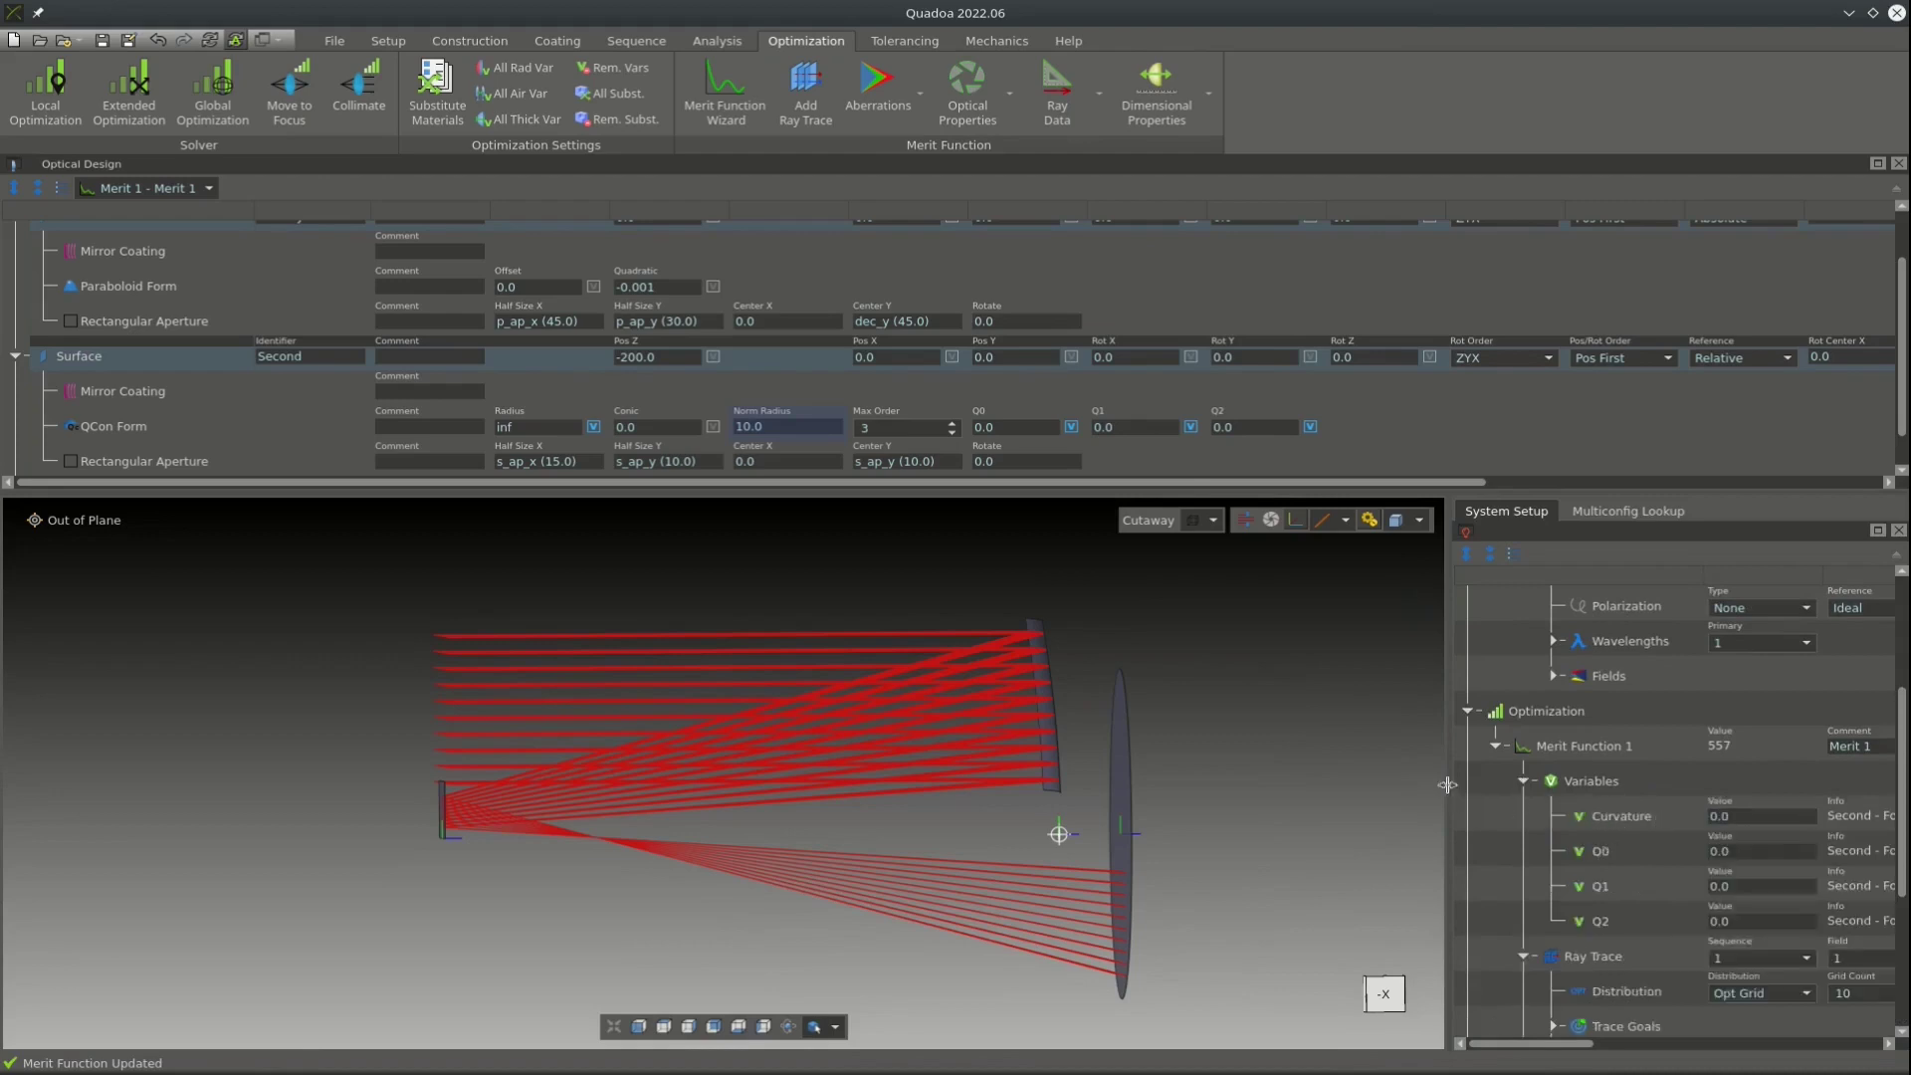
drag(1447, 785, 1176, 802)
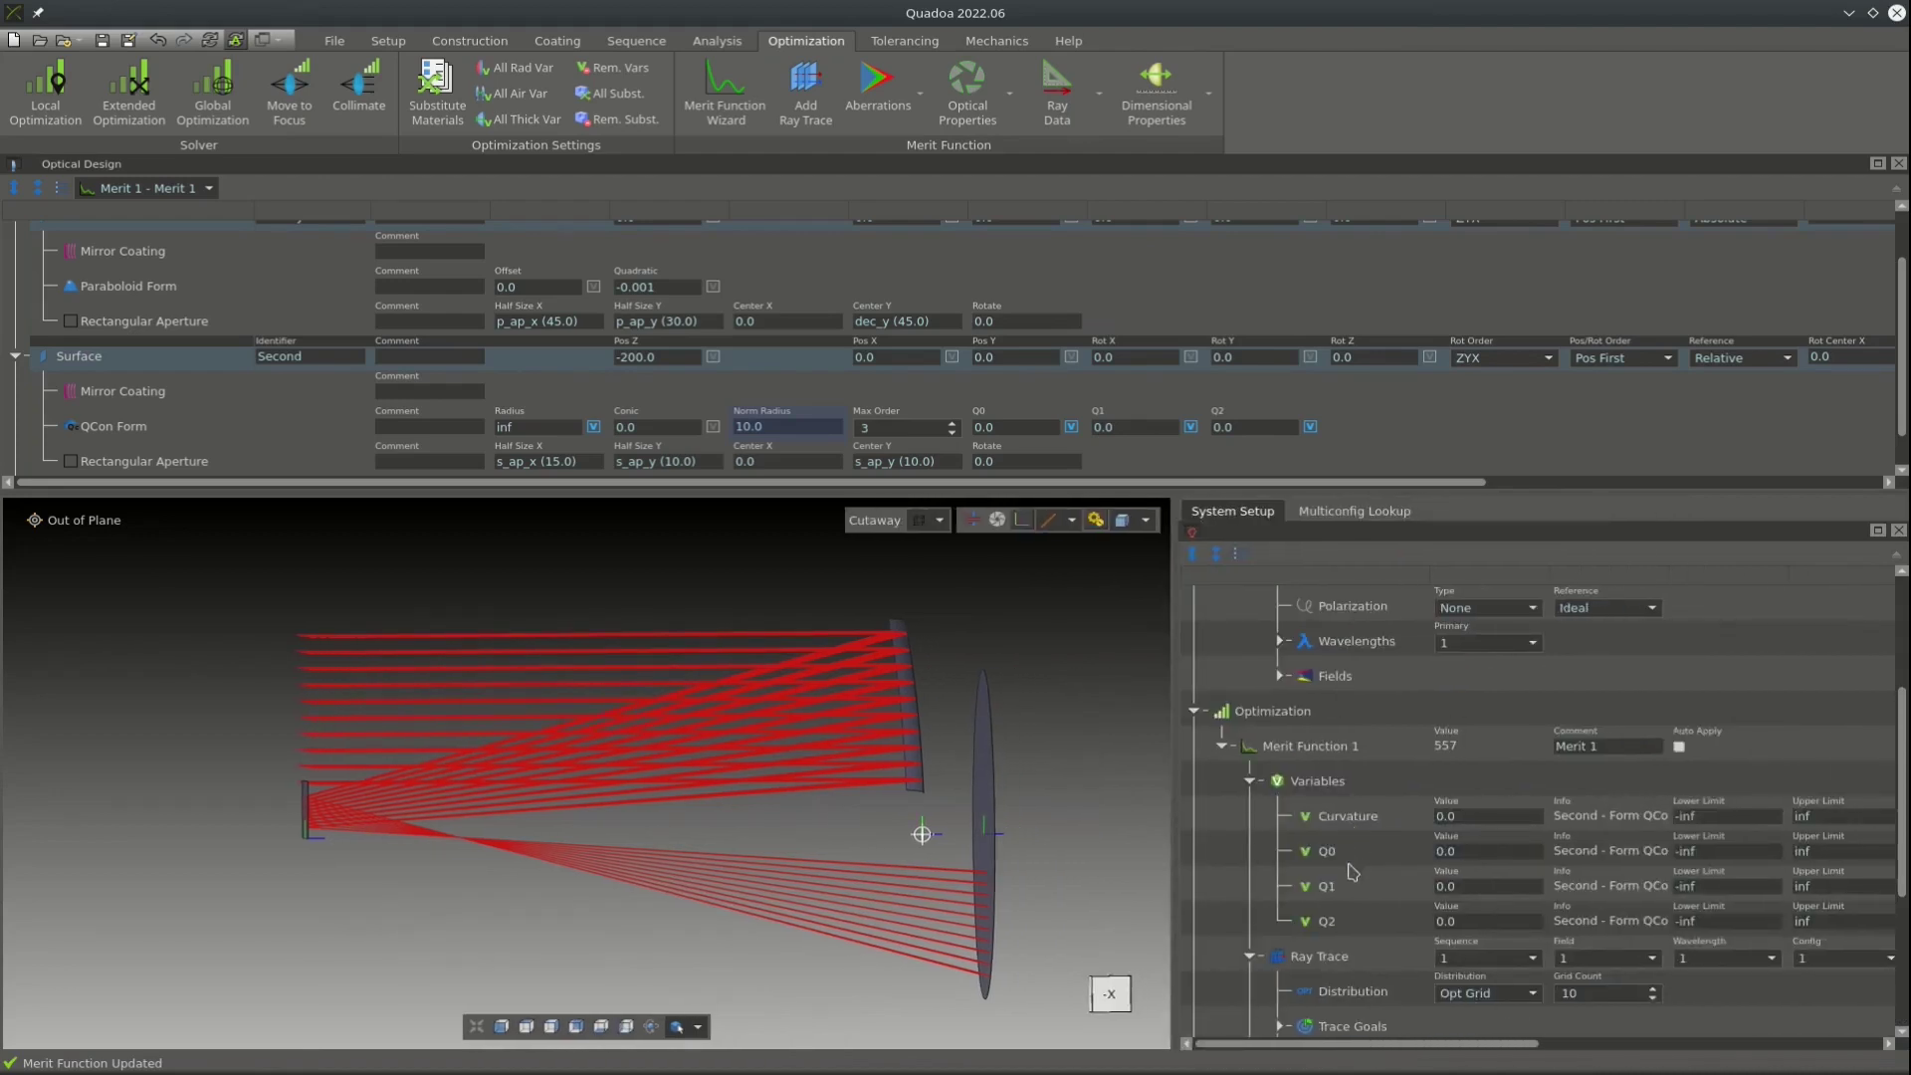
scroll(1353, 872, down, 1)
scroll(1369, 807, down, 1)
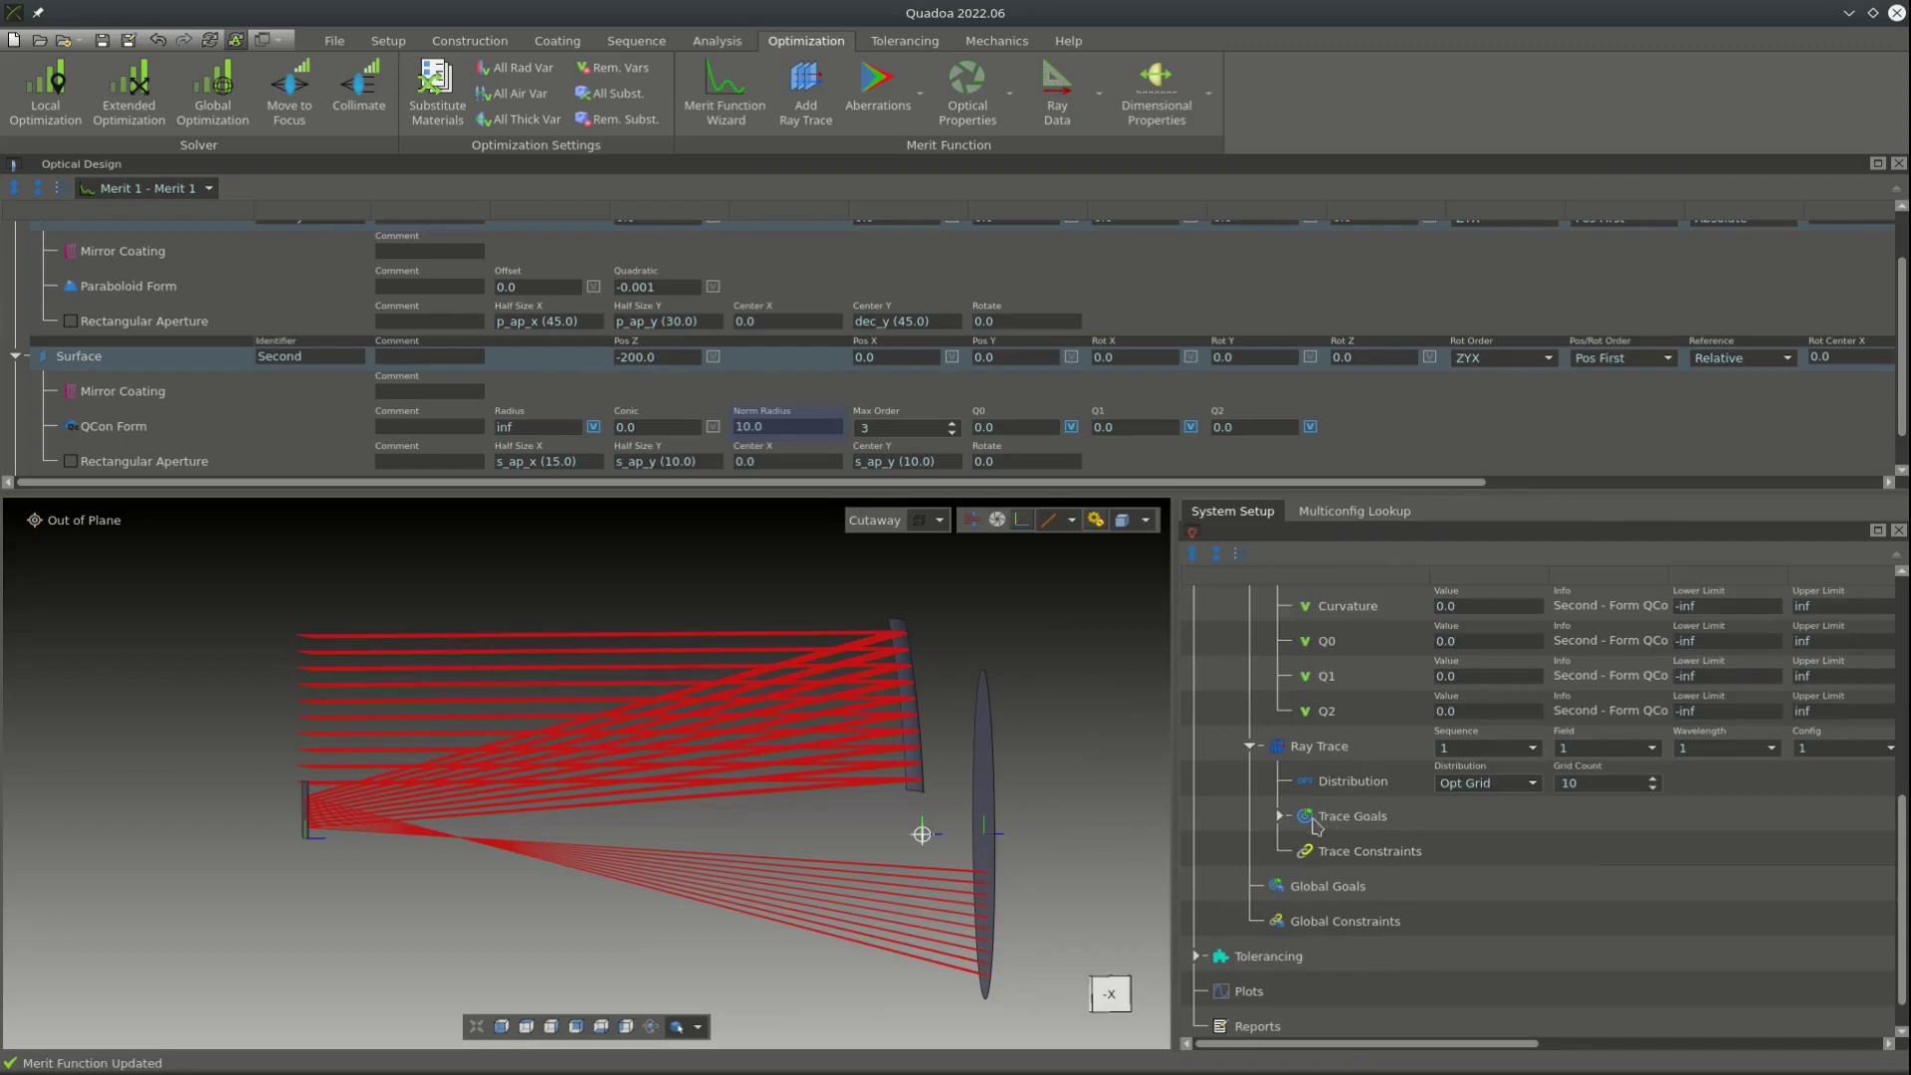
click(1280, 817)
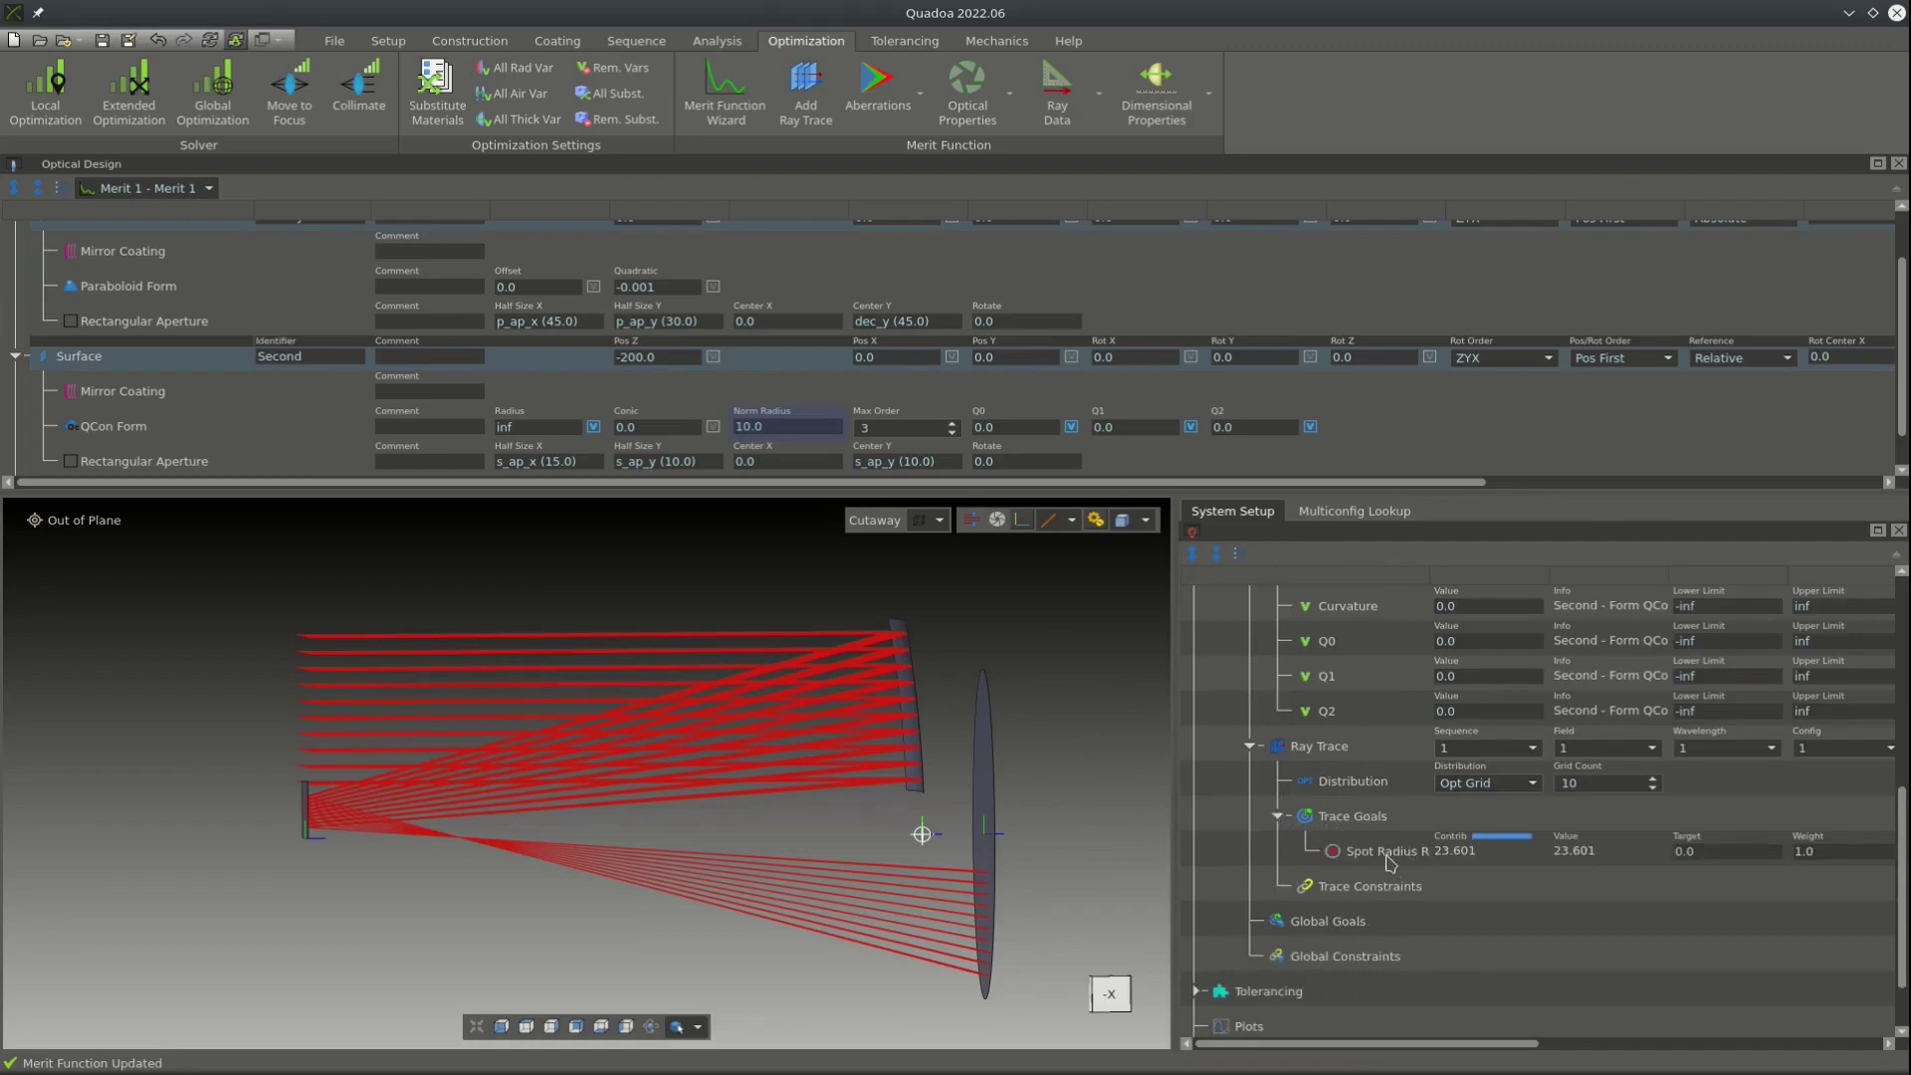
scroll(1390, 862, up, 10)
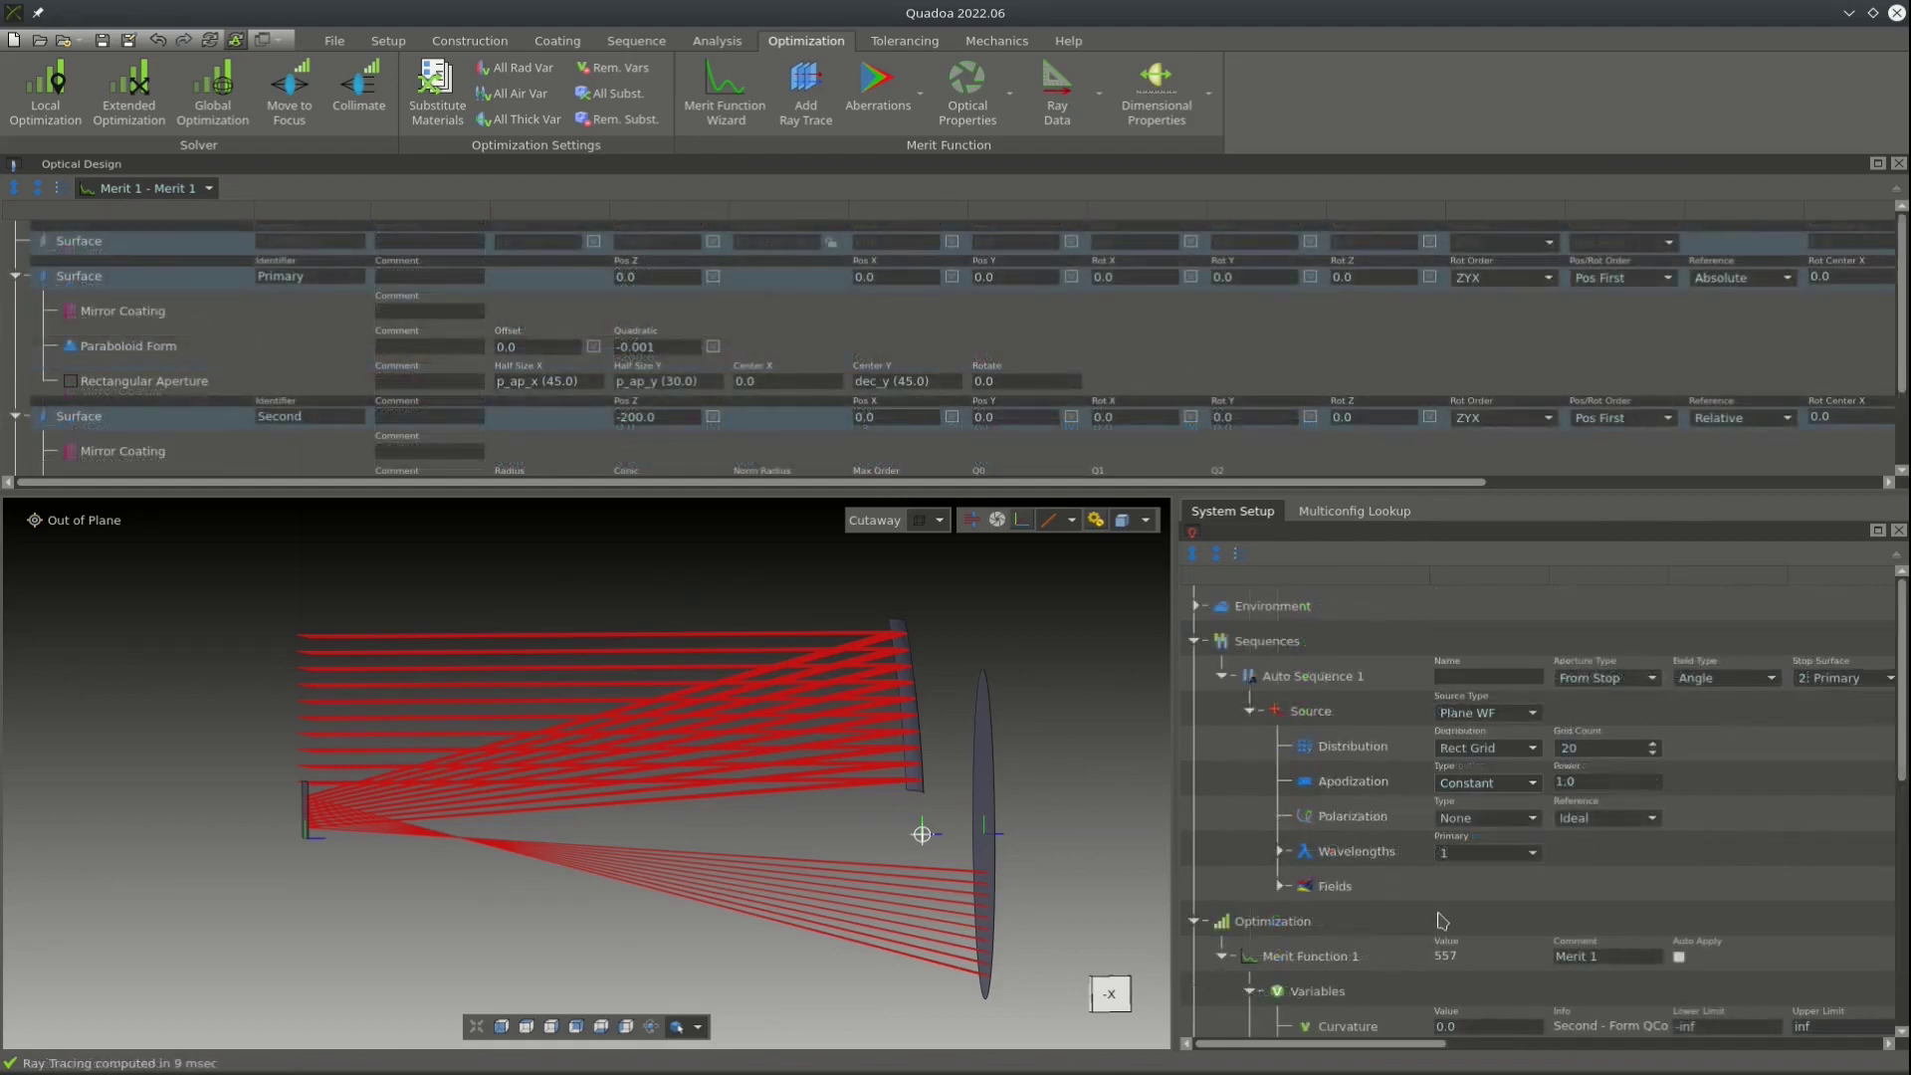
Run a local optimization, cutting Merit Function 1 from 557.003 to 1.014e-16.
click(54, 105)
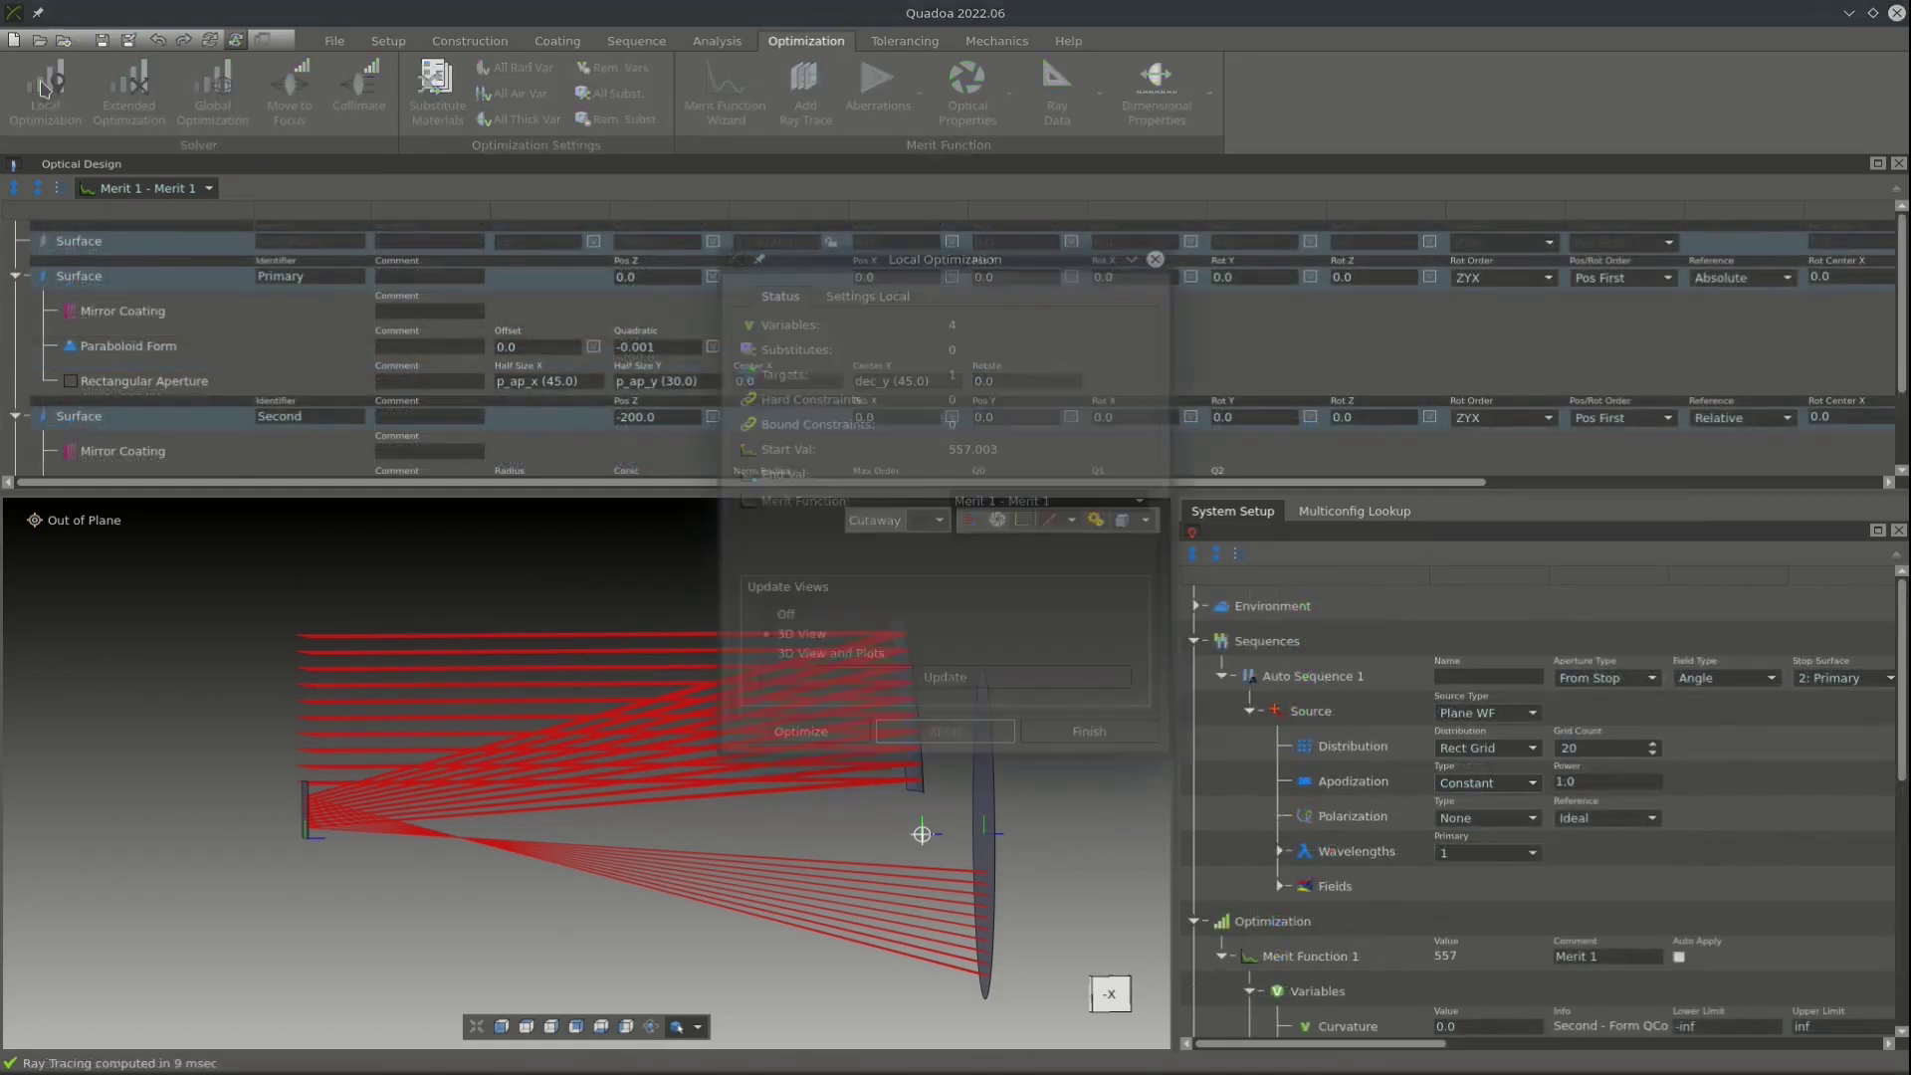
click(802, 731)
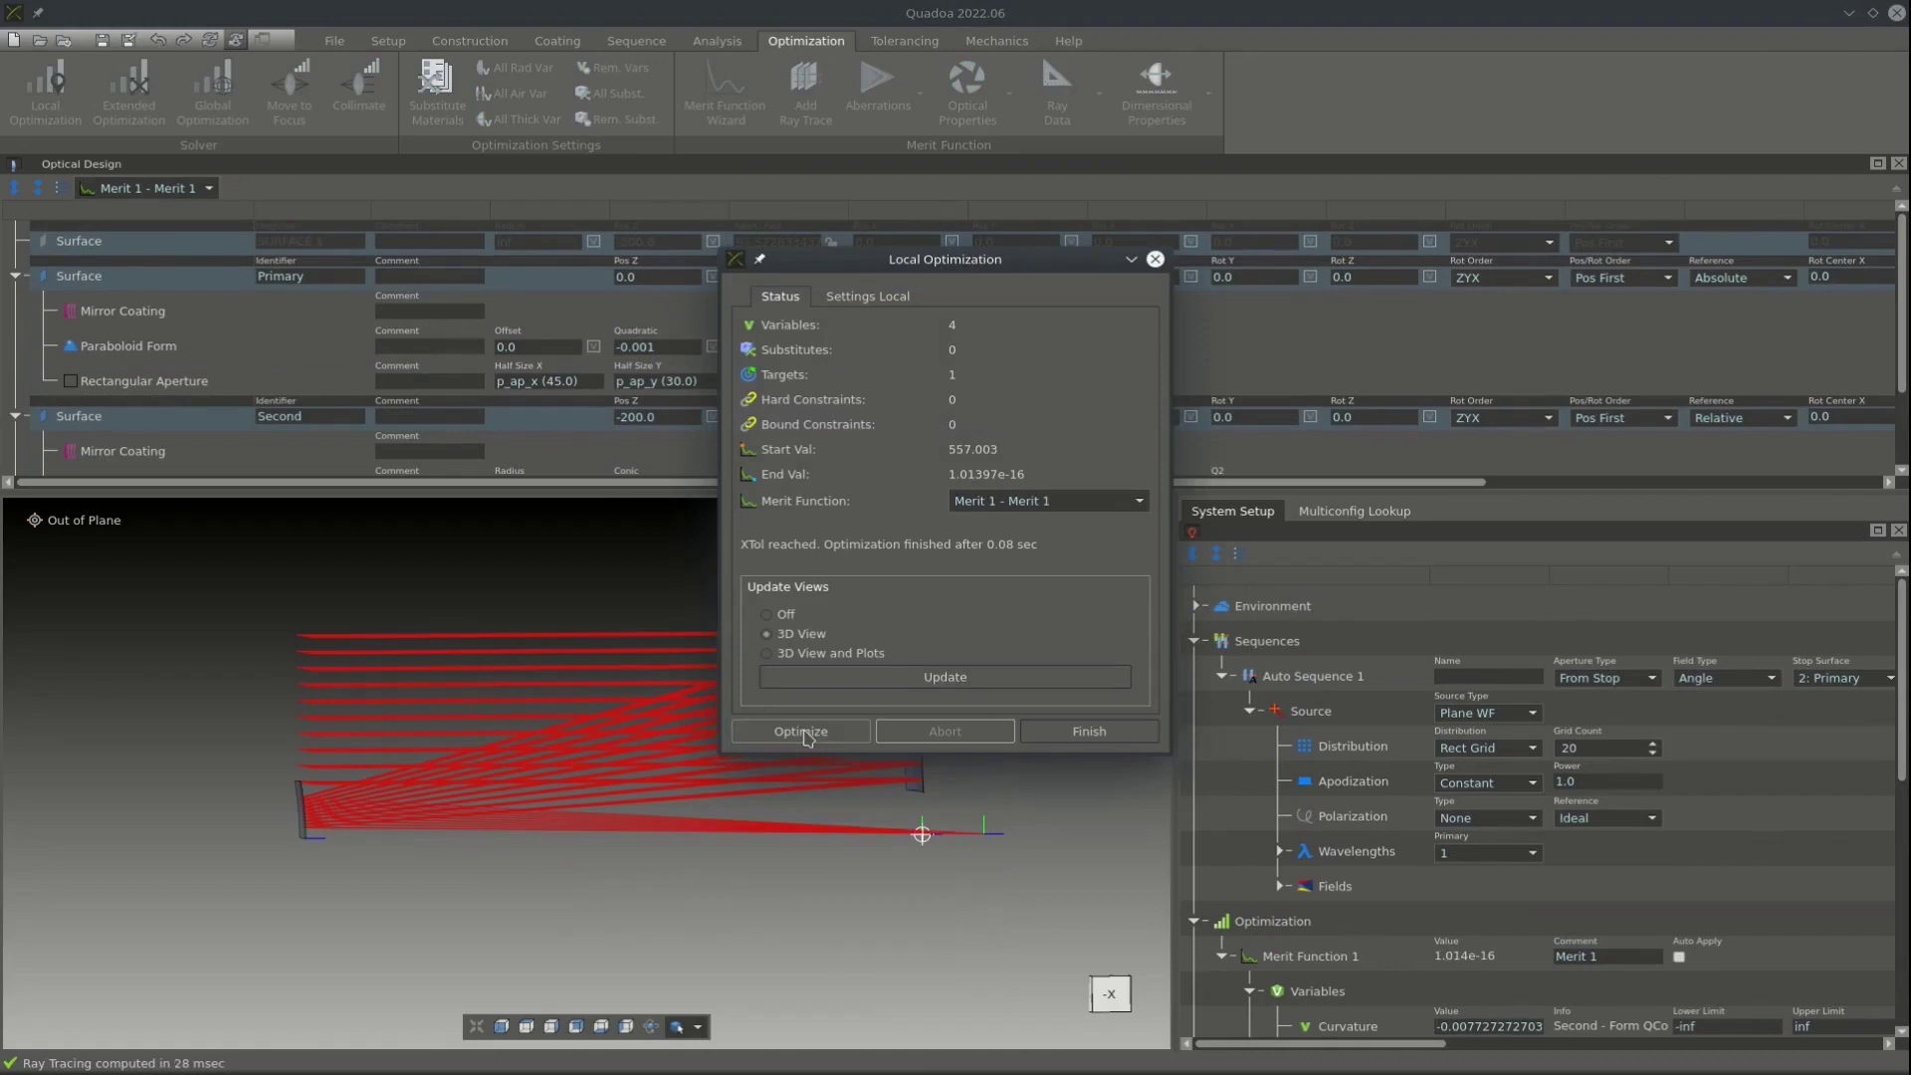
click(1052, 742)
Show the Multiconfig Lookup variables and edit the s_ap_y value.
scroll(290, 810, up, 5)
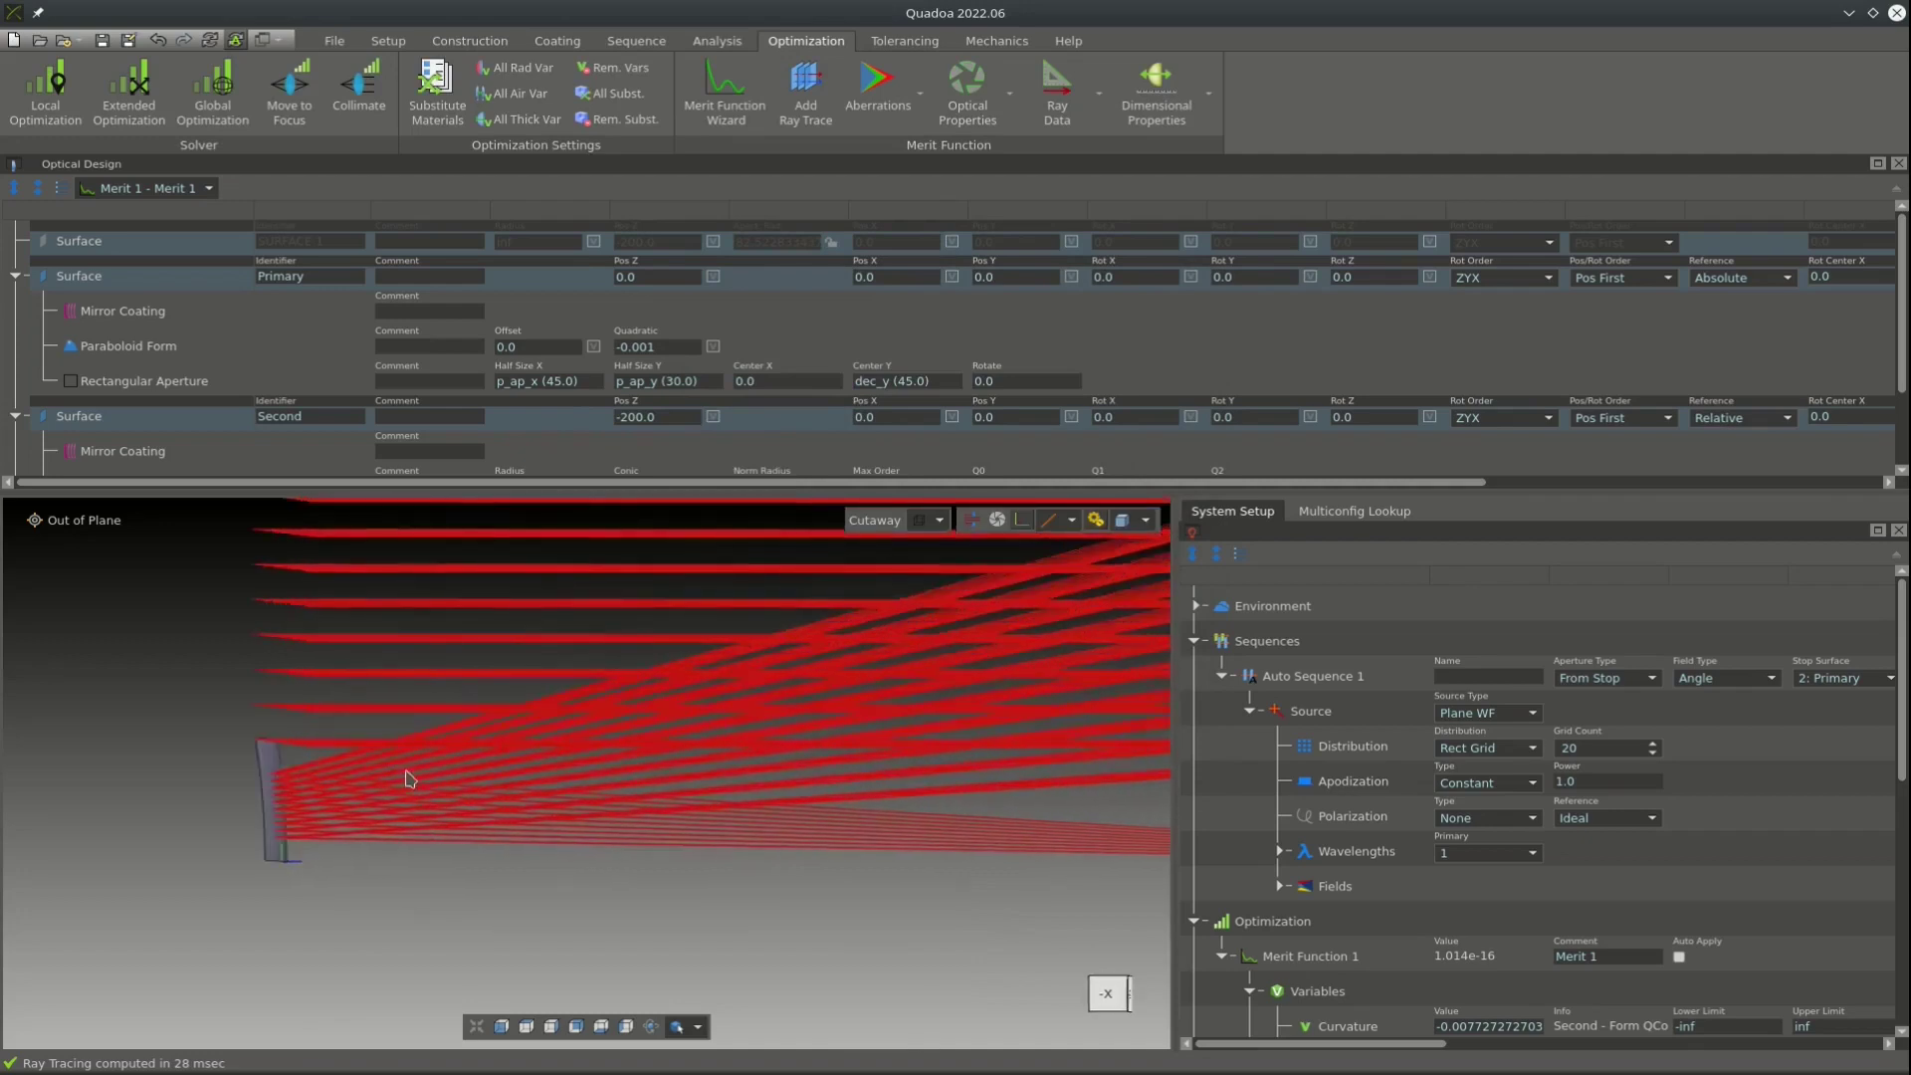
scroll(418, 791, up, 5)
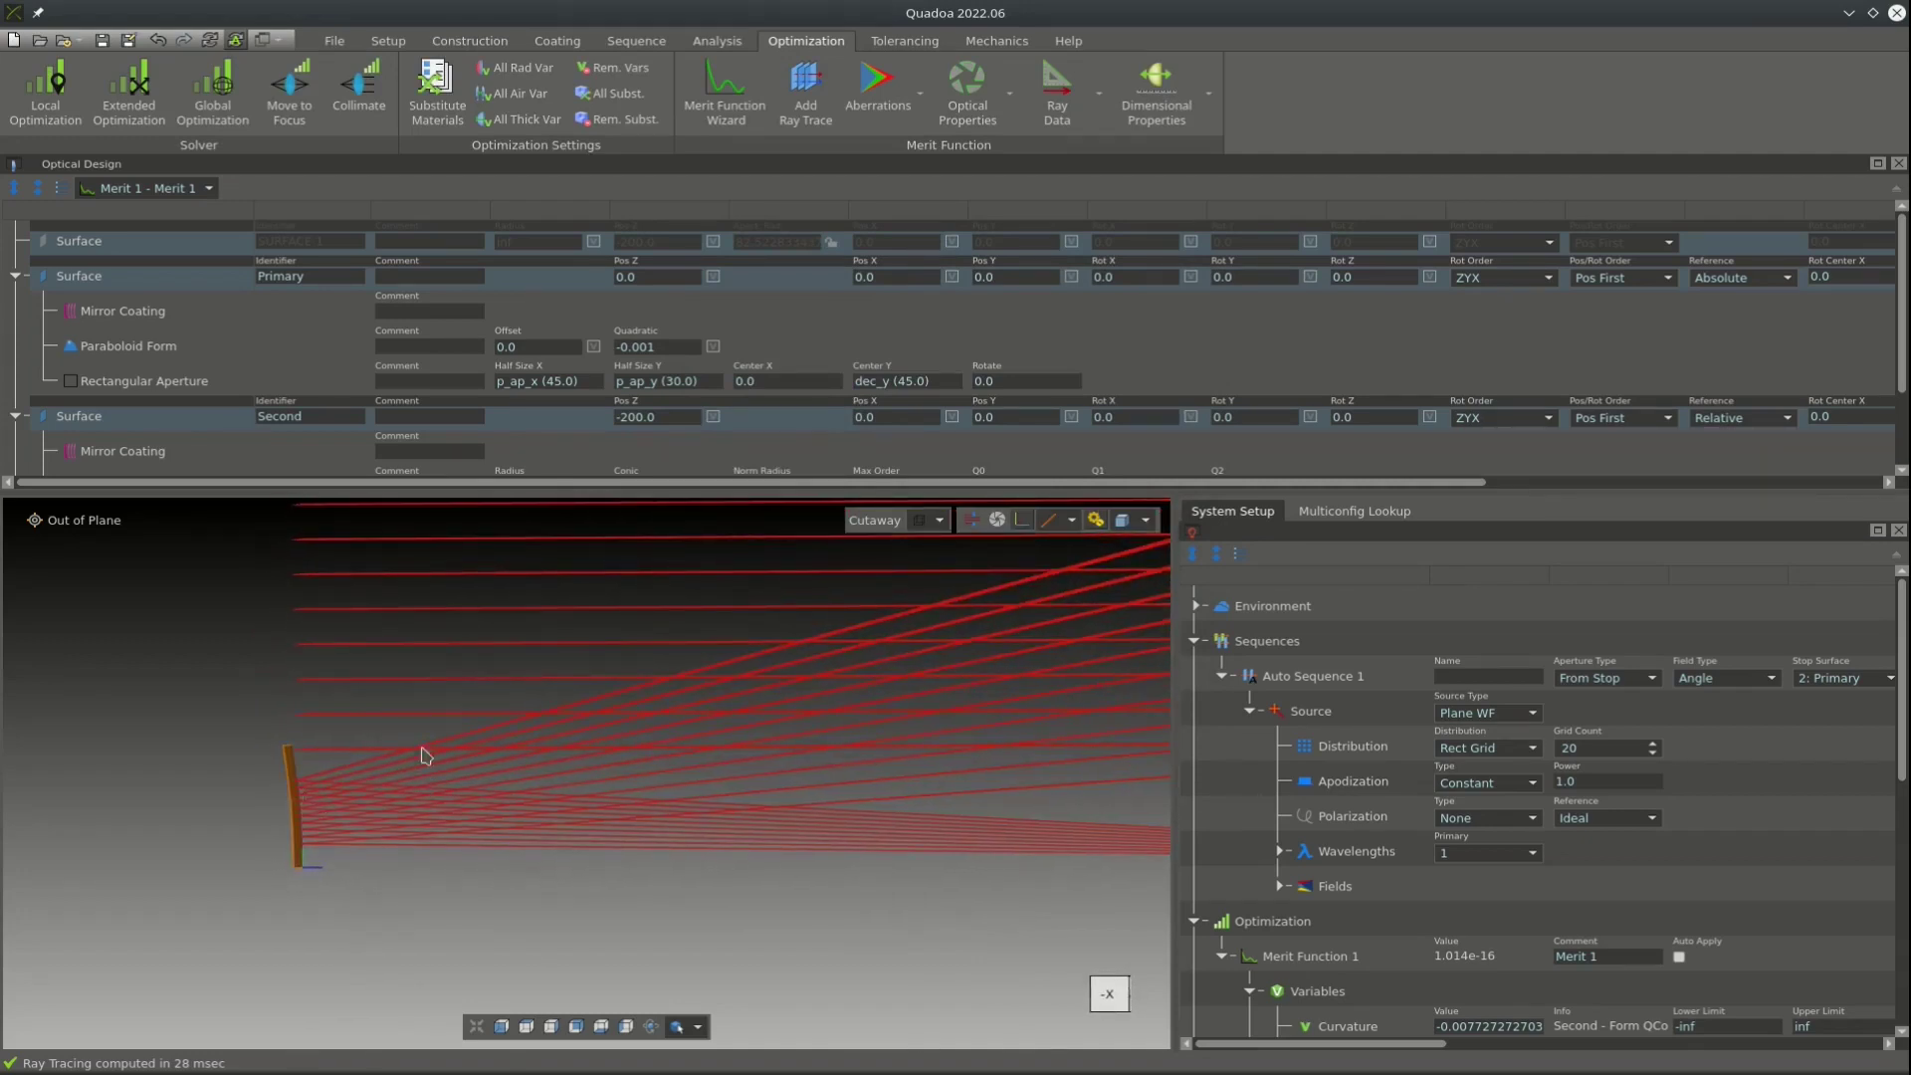
click(1355, 512)
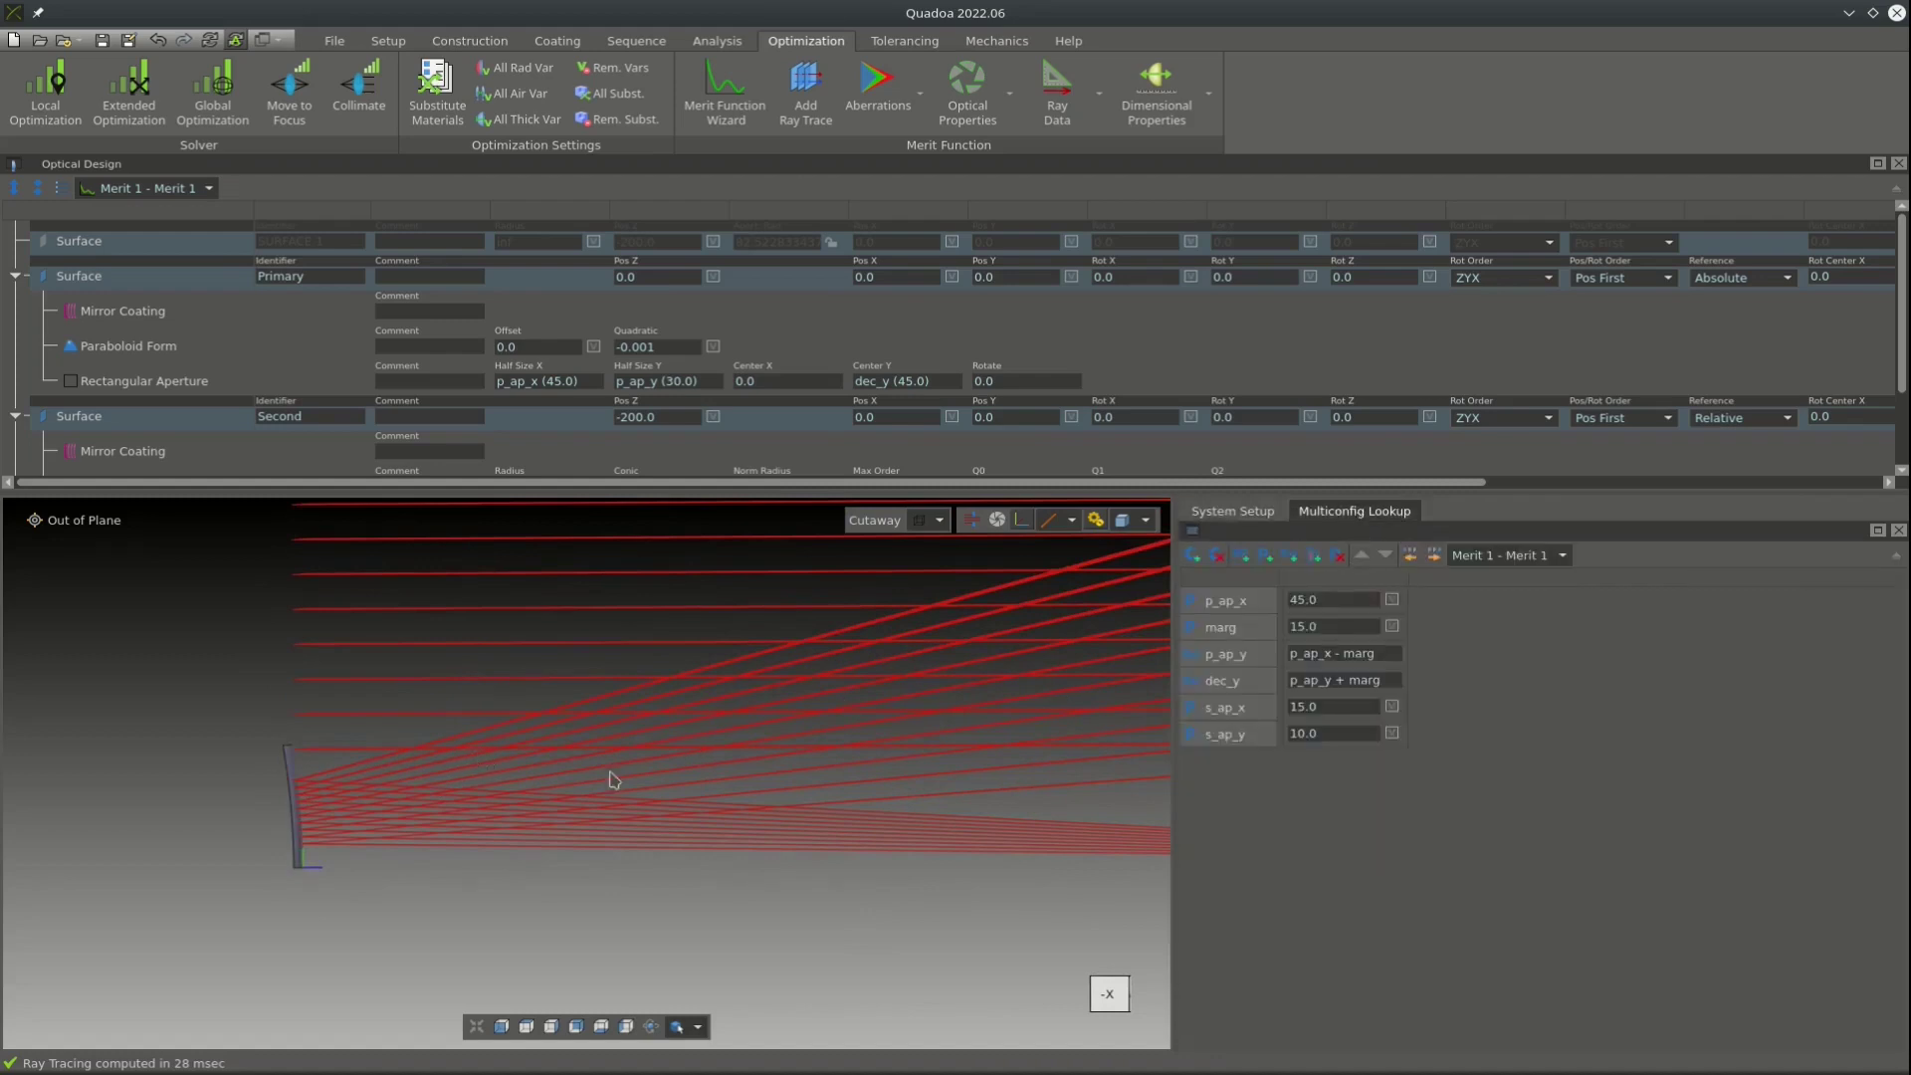
double_click(1331, 732)
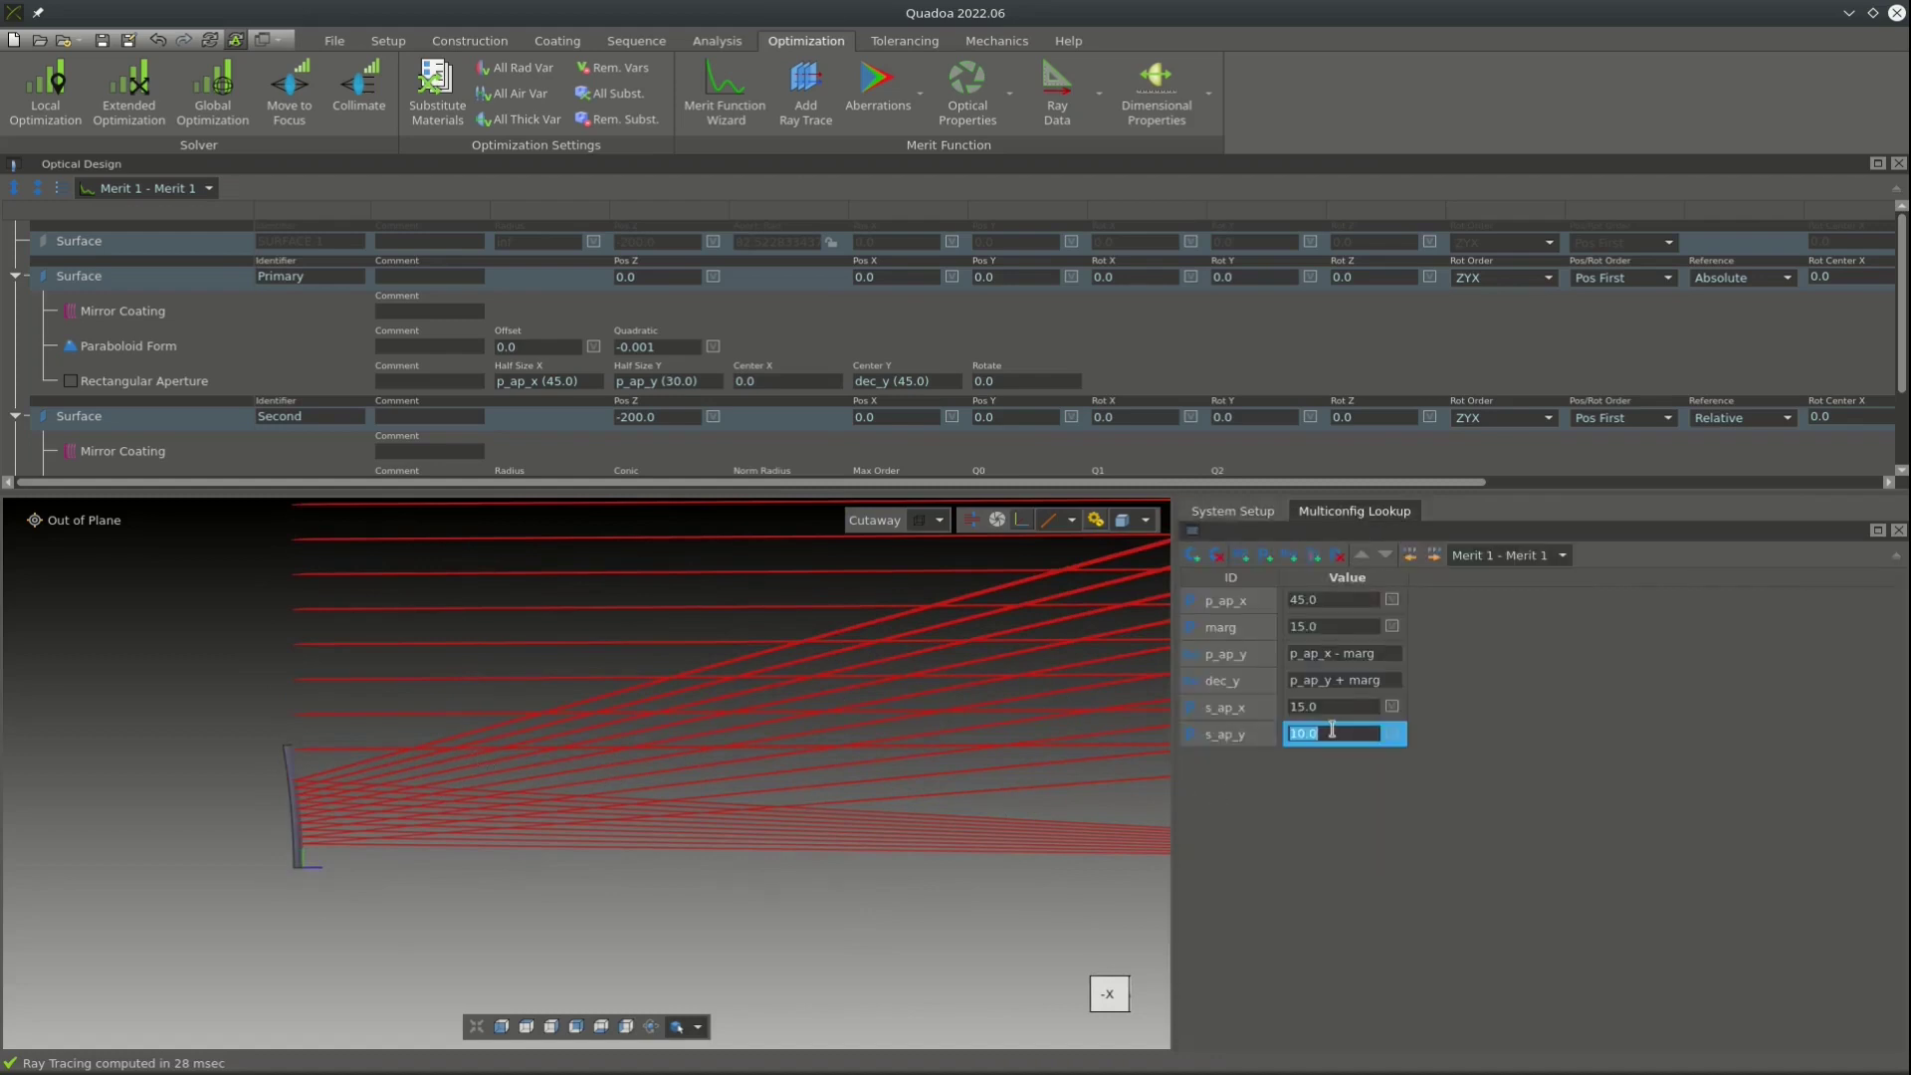
Set s_ap_y to 8.0 and check the ray focus in perspective and -X side views.
text(8.0)
drag(491, 861, 931, 921)
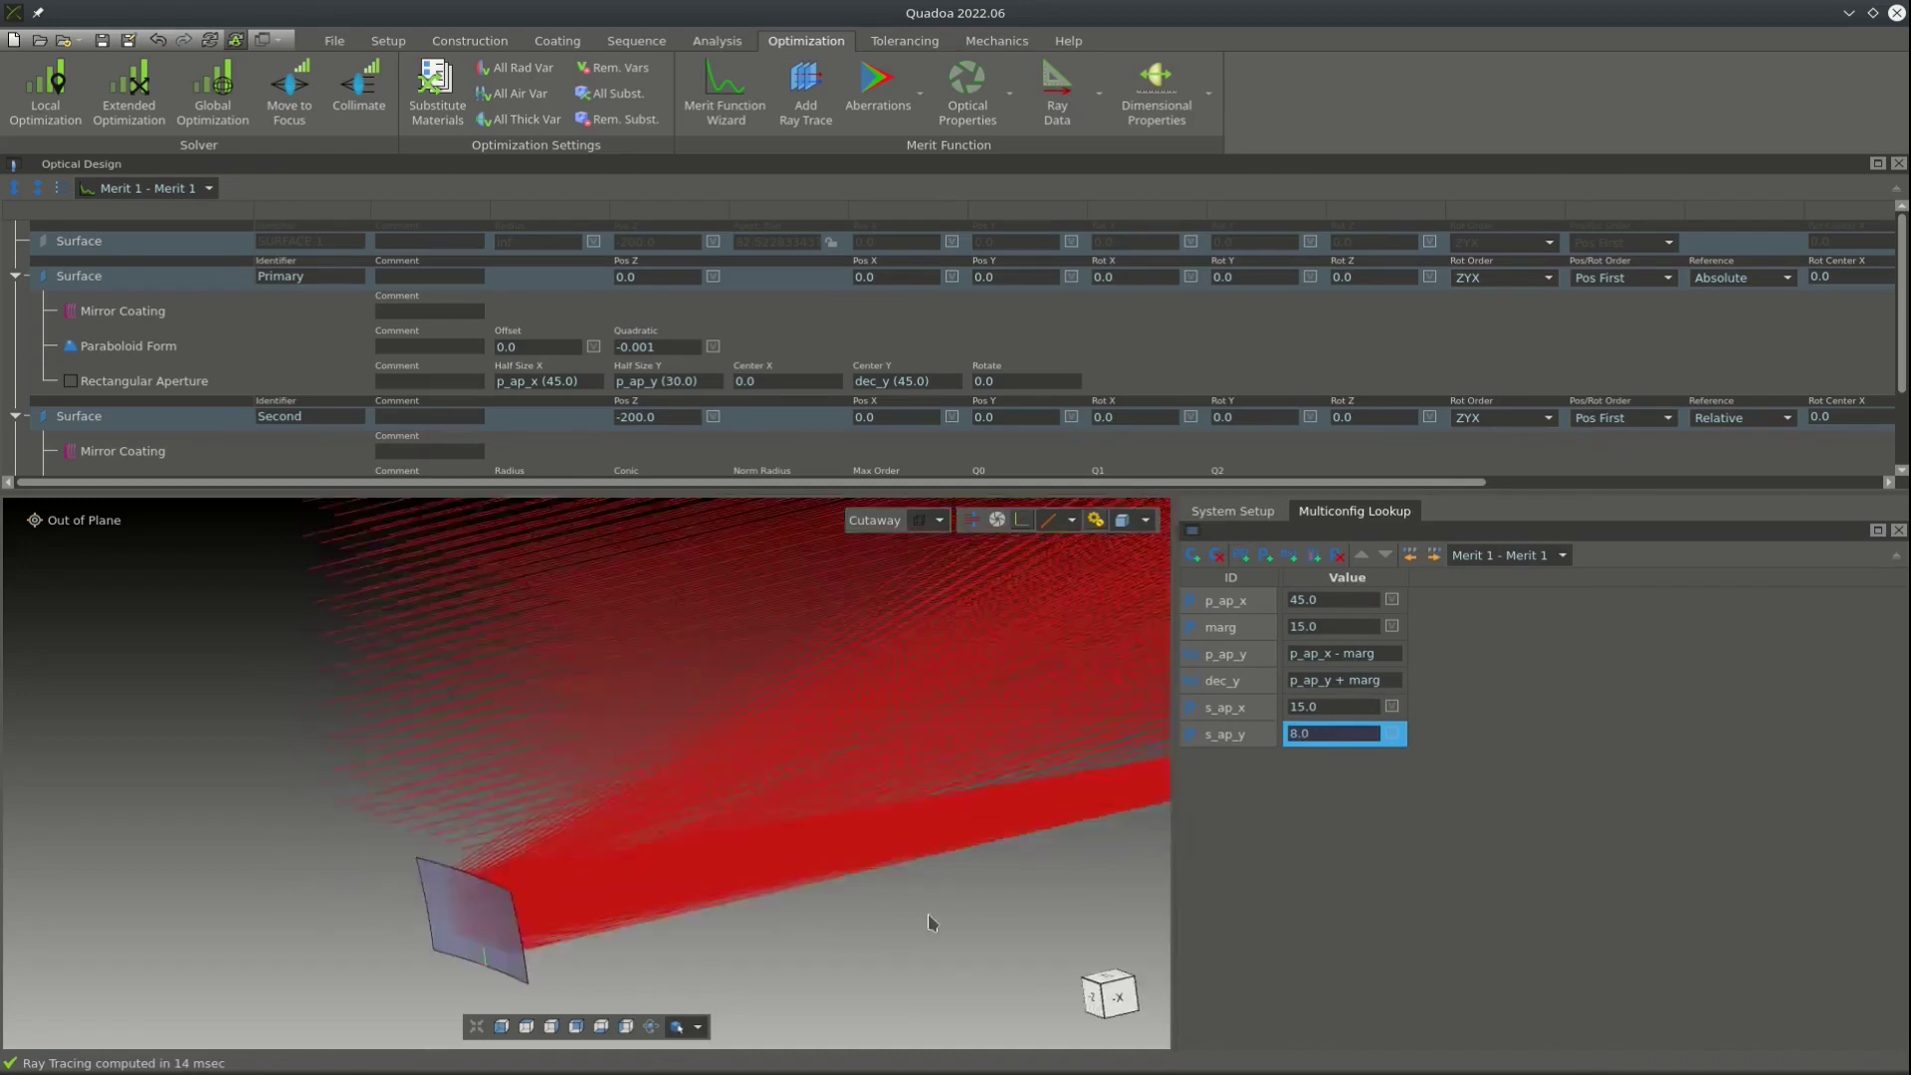
click(502, 1026)
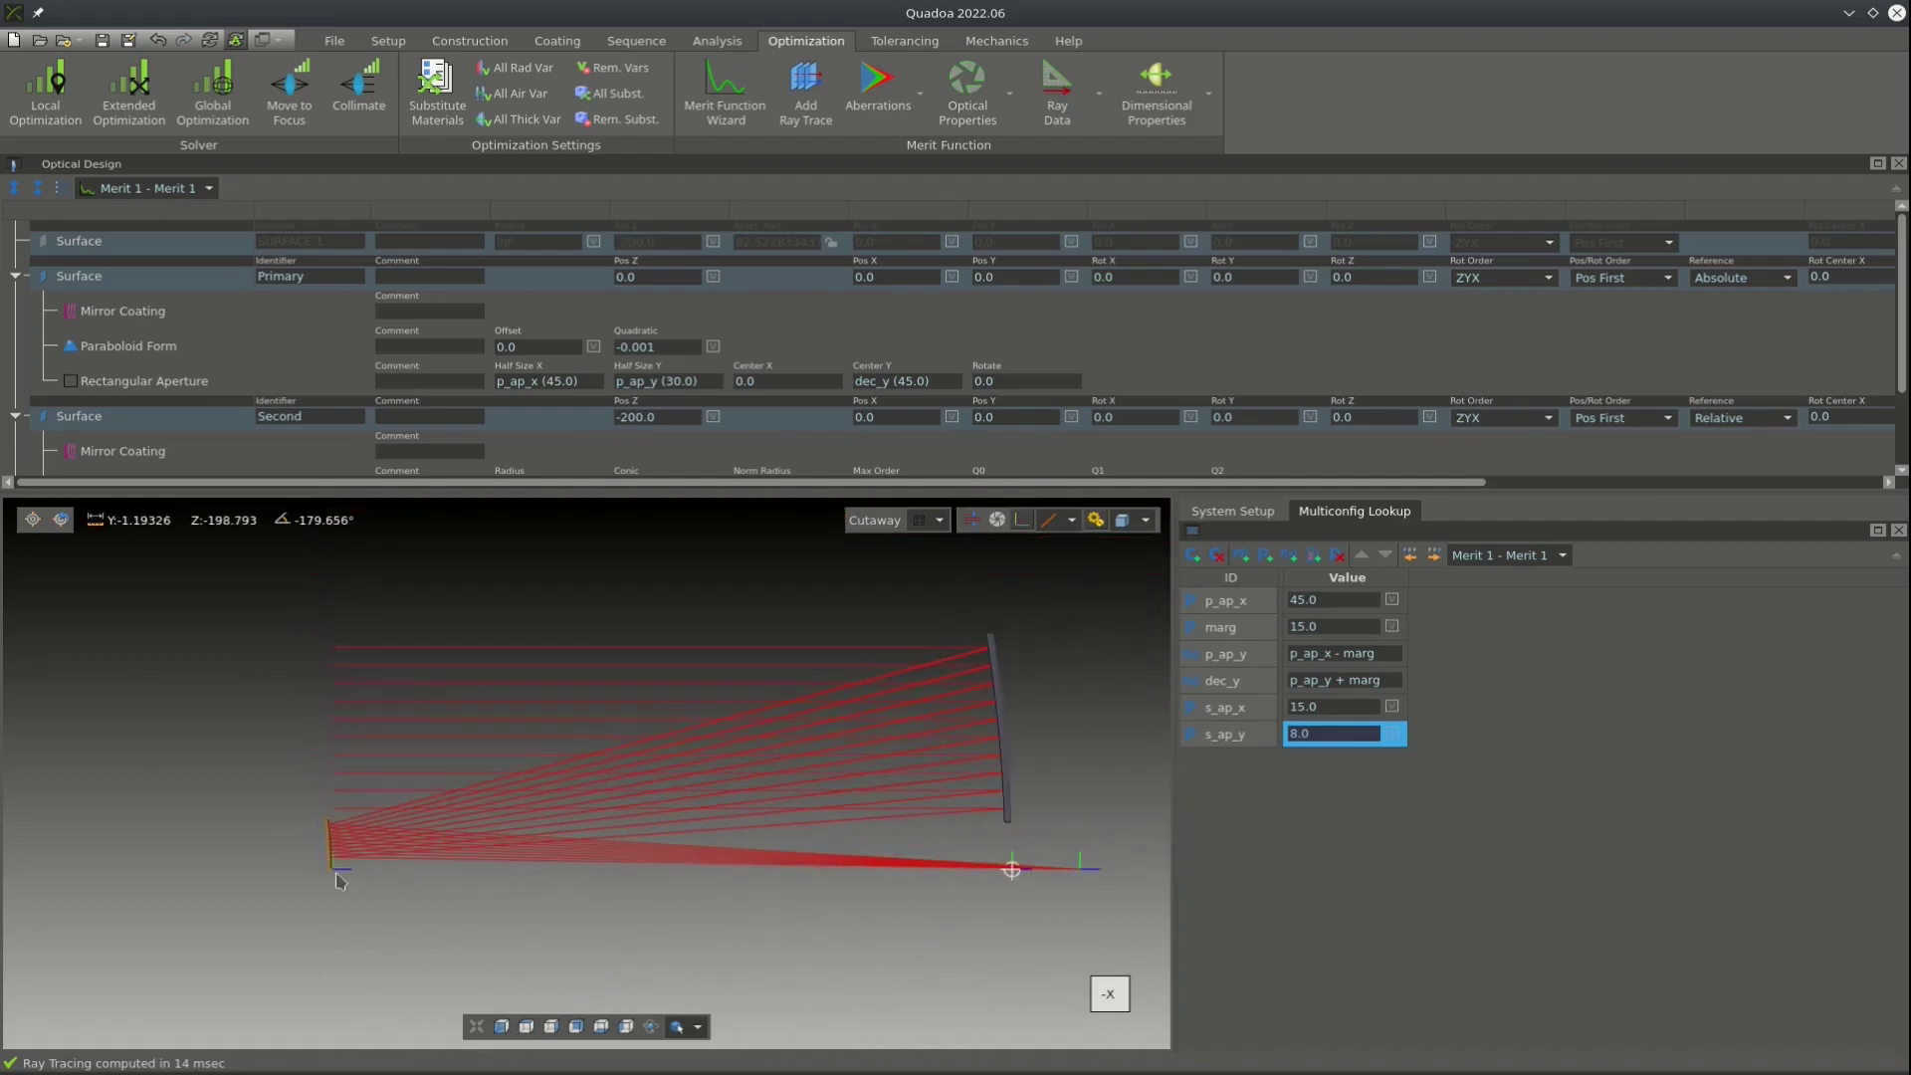
click(719, 42)
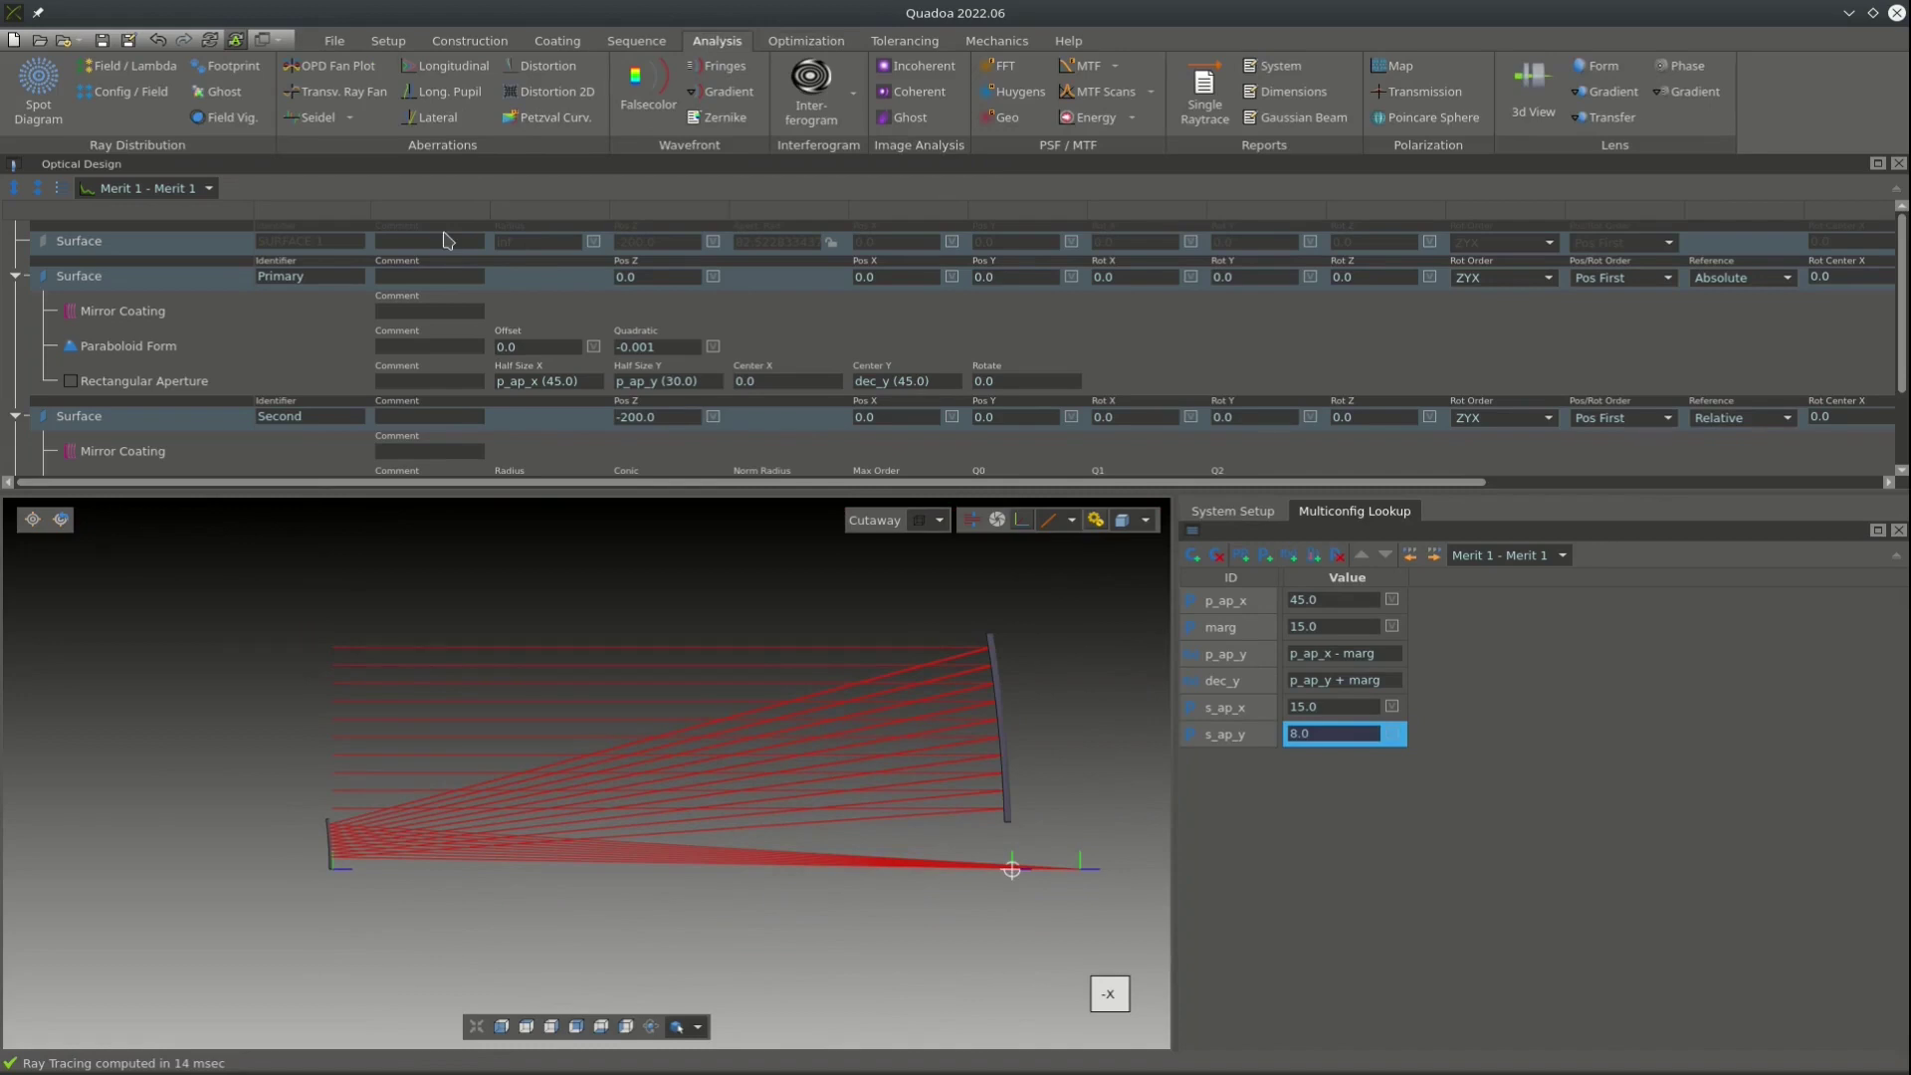
Open the spot diagram with the Airy disk shown.
click(41, 89)
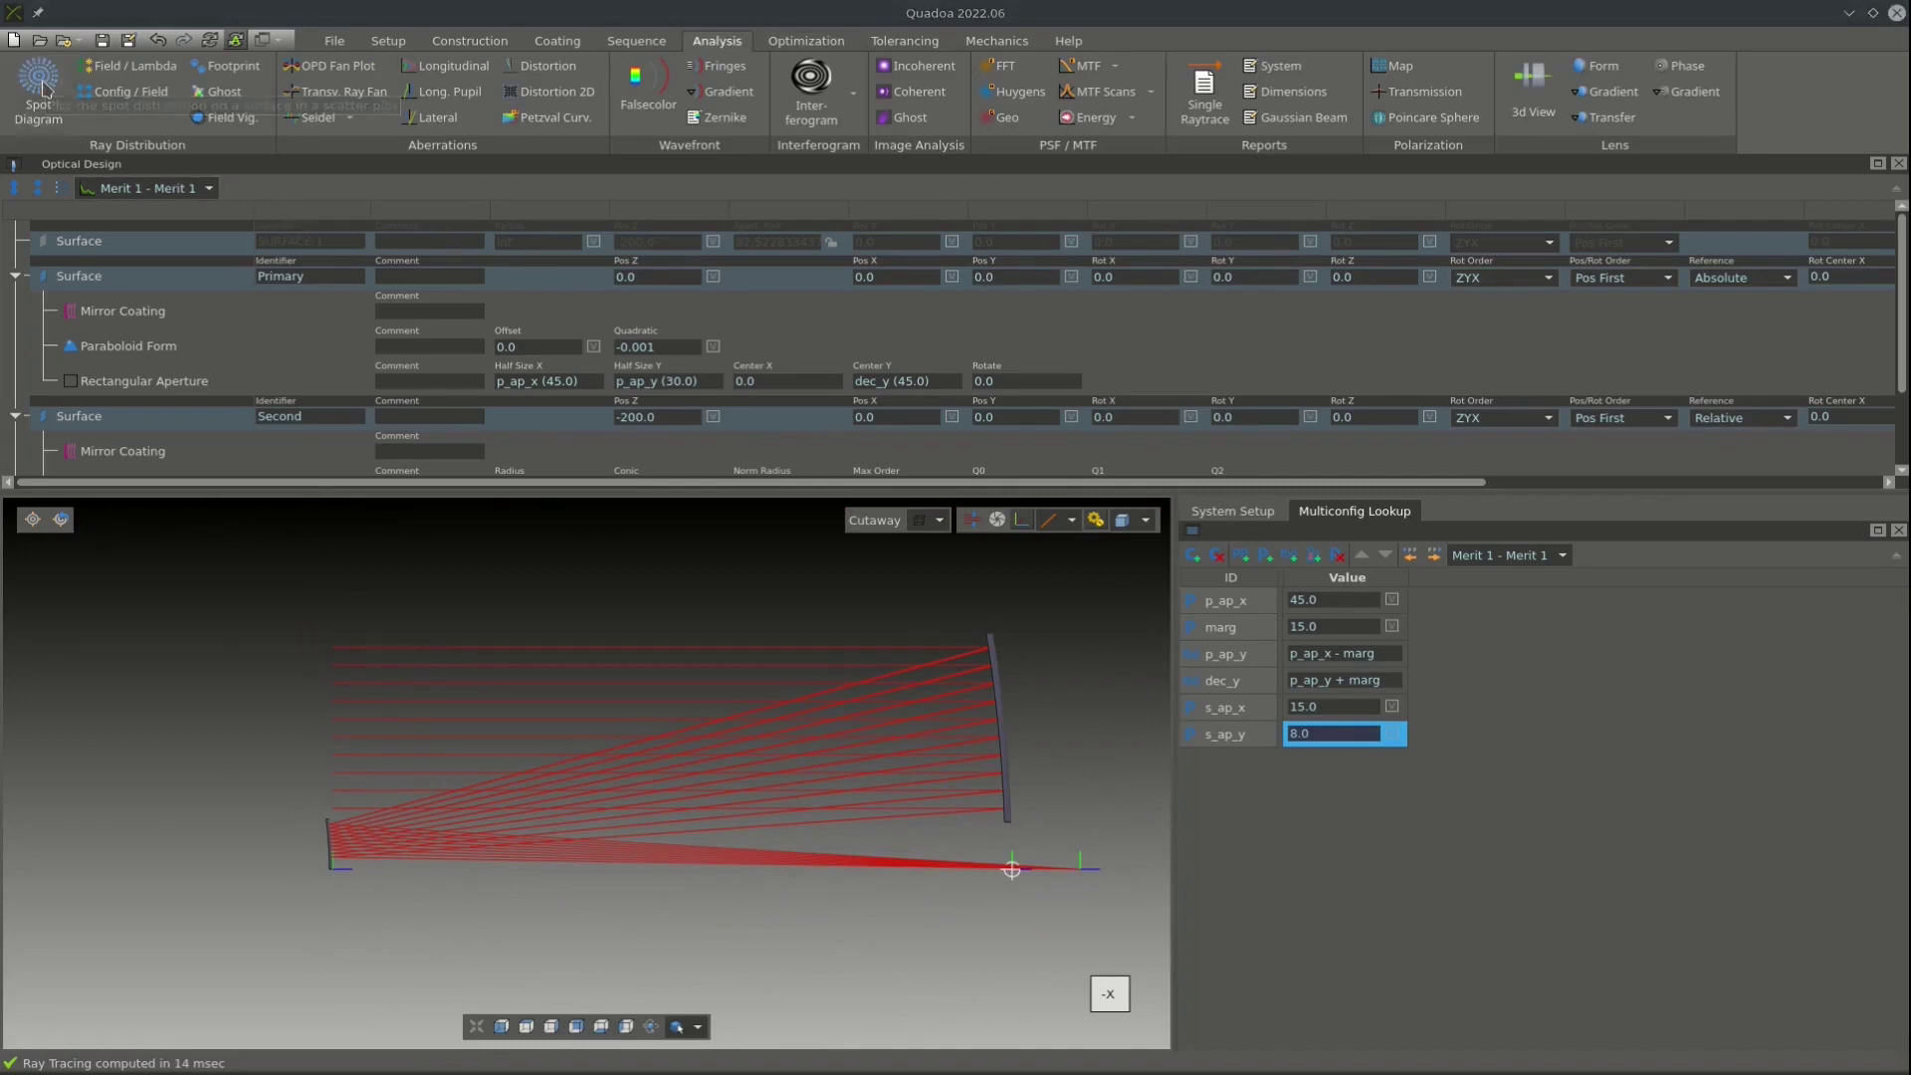
click(18, 40)
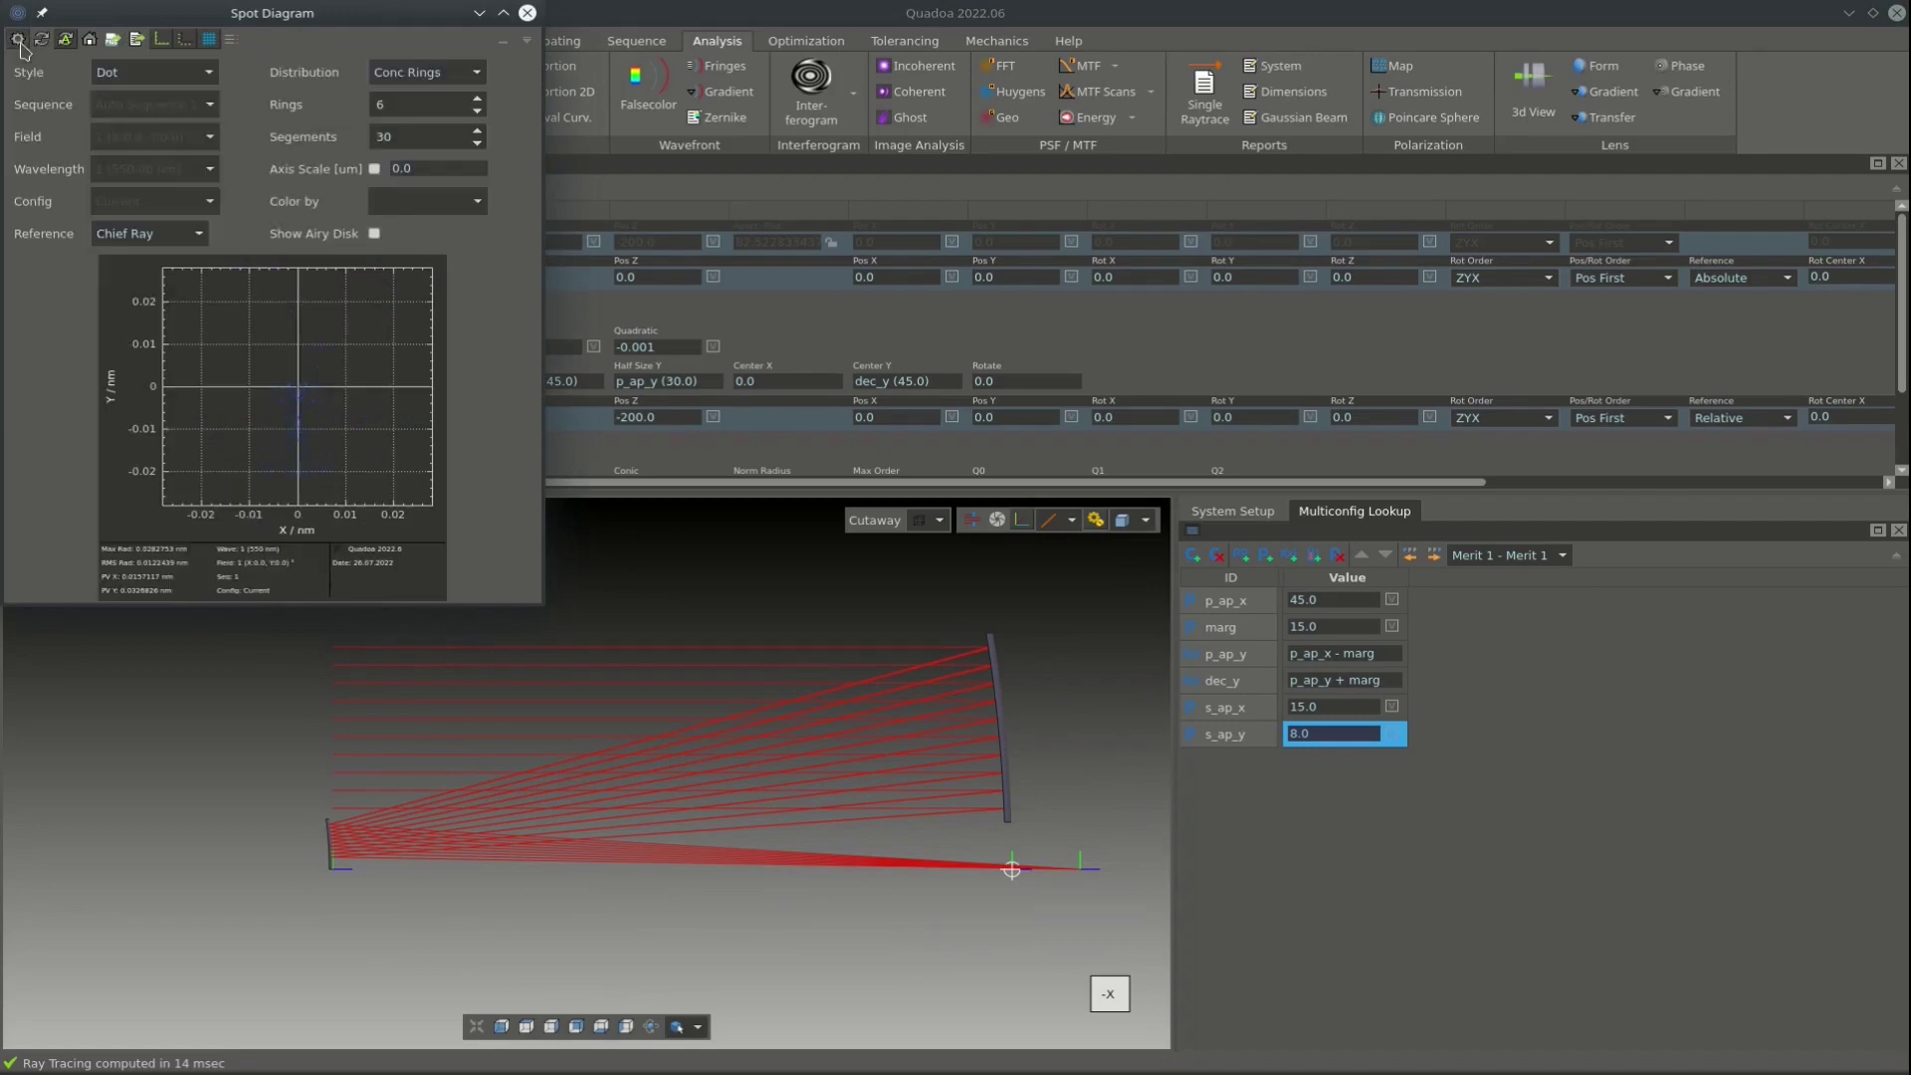
click(375, 234)
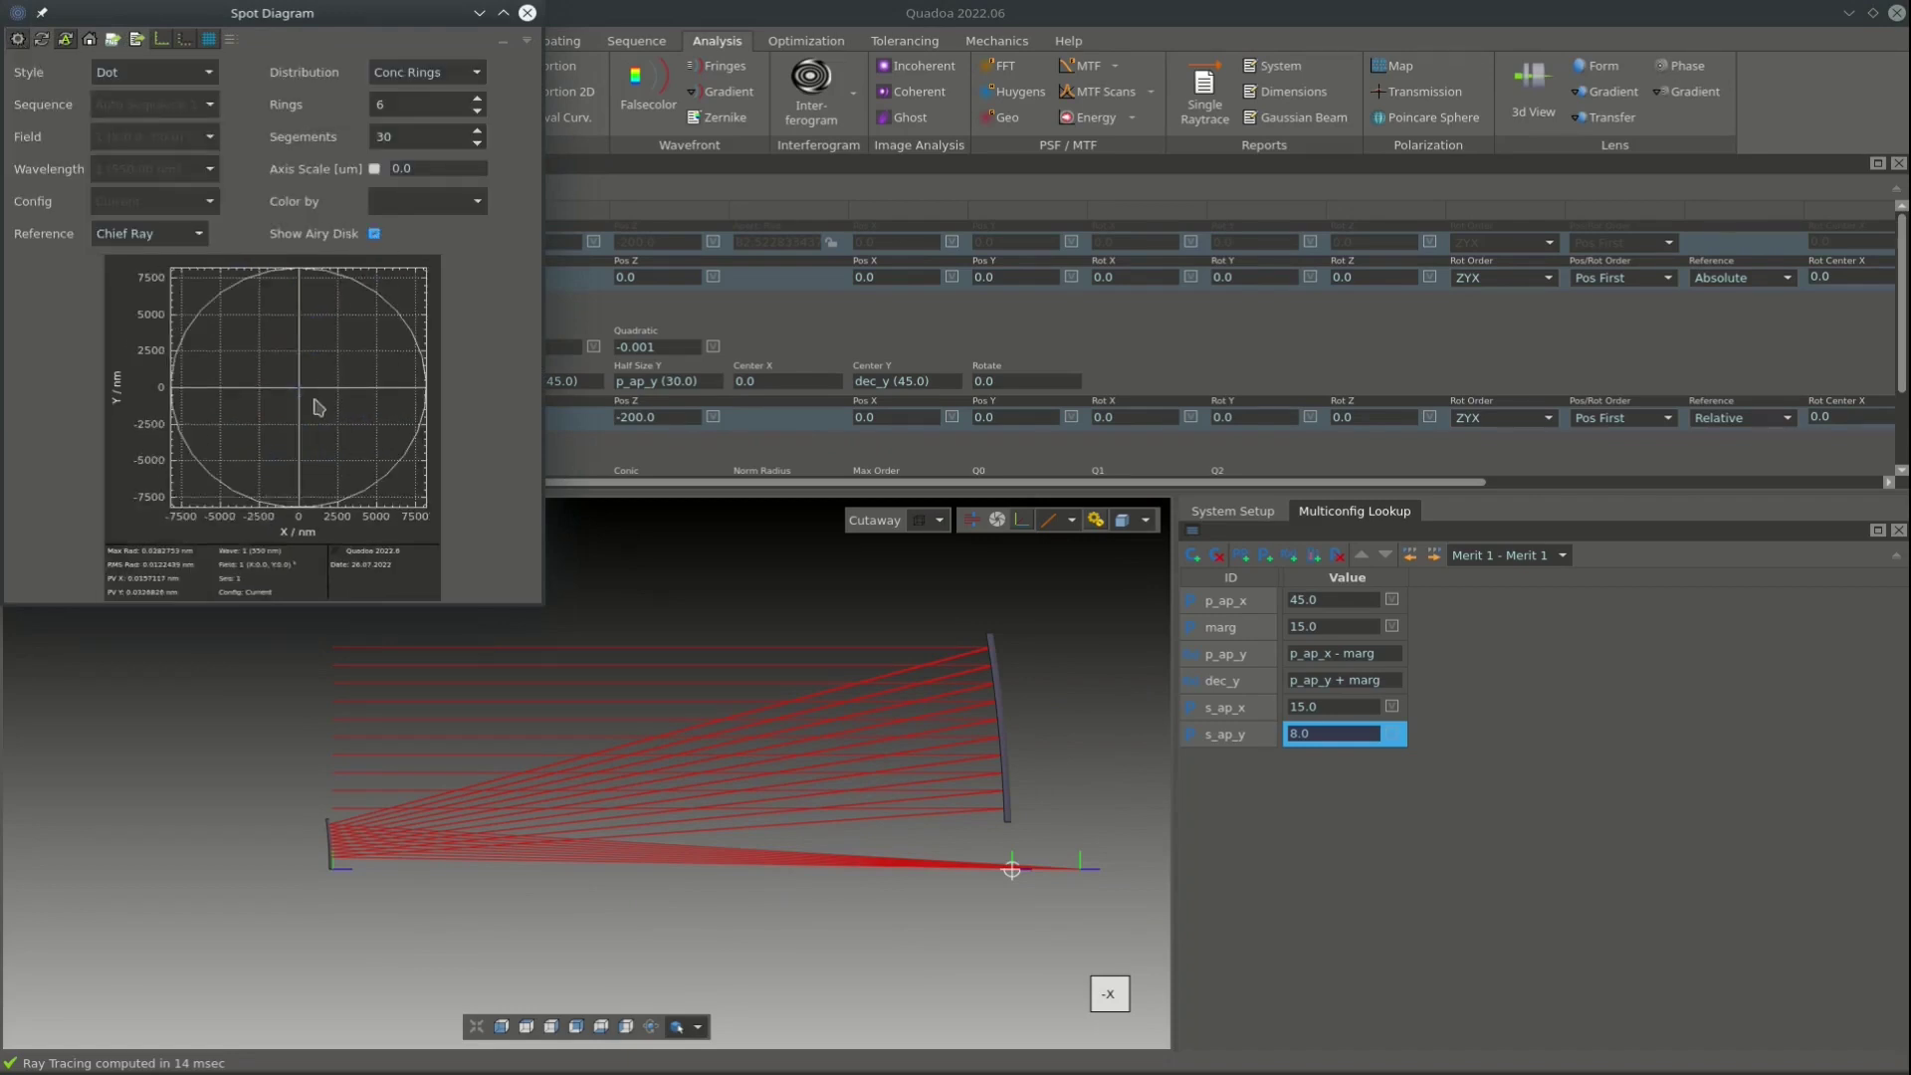
Dock a 550 nm FFT point spread function plot beside the 3D layout.
click(527, 14)
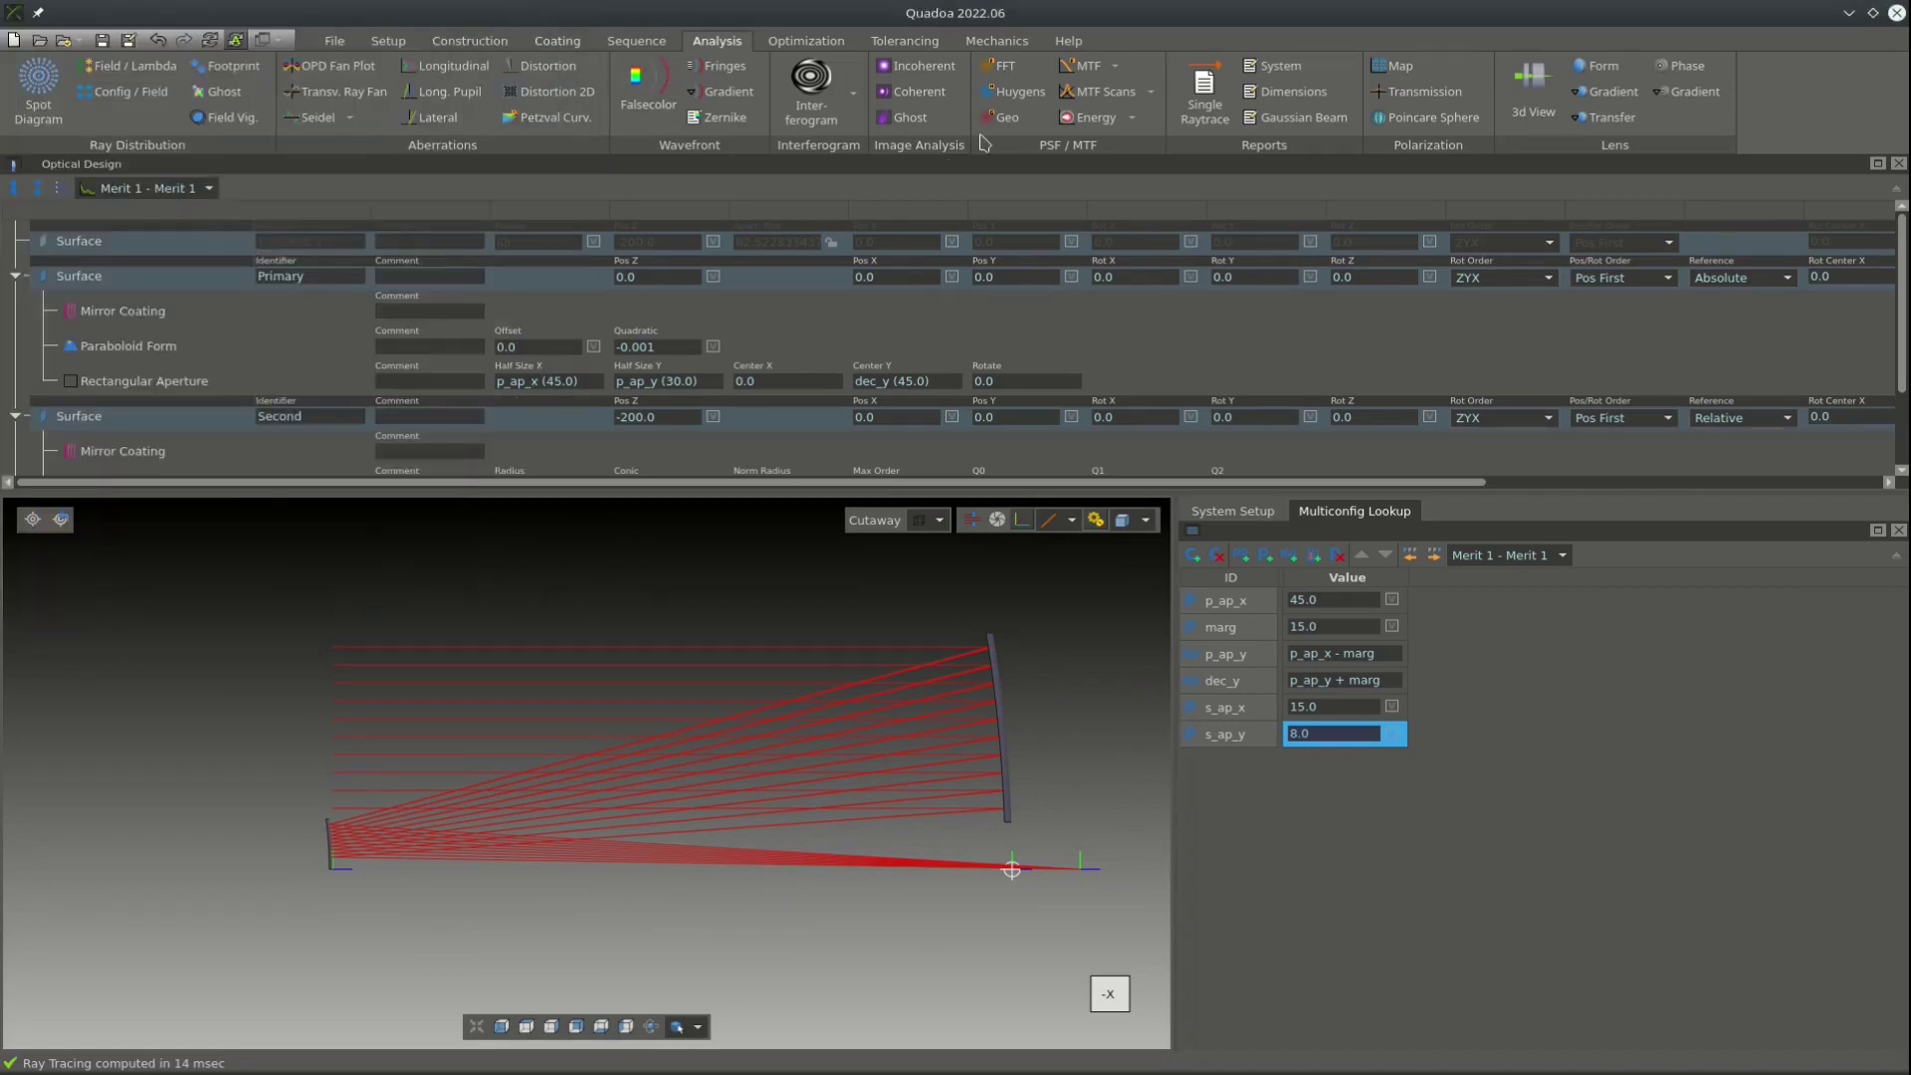
click(1001, 66)
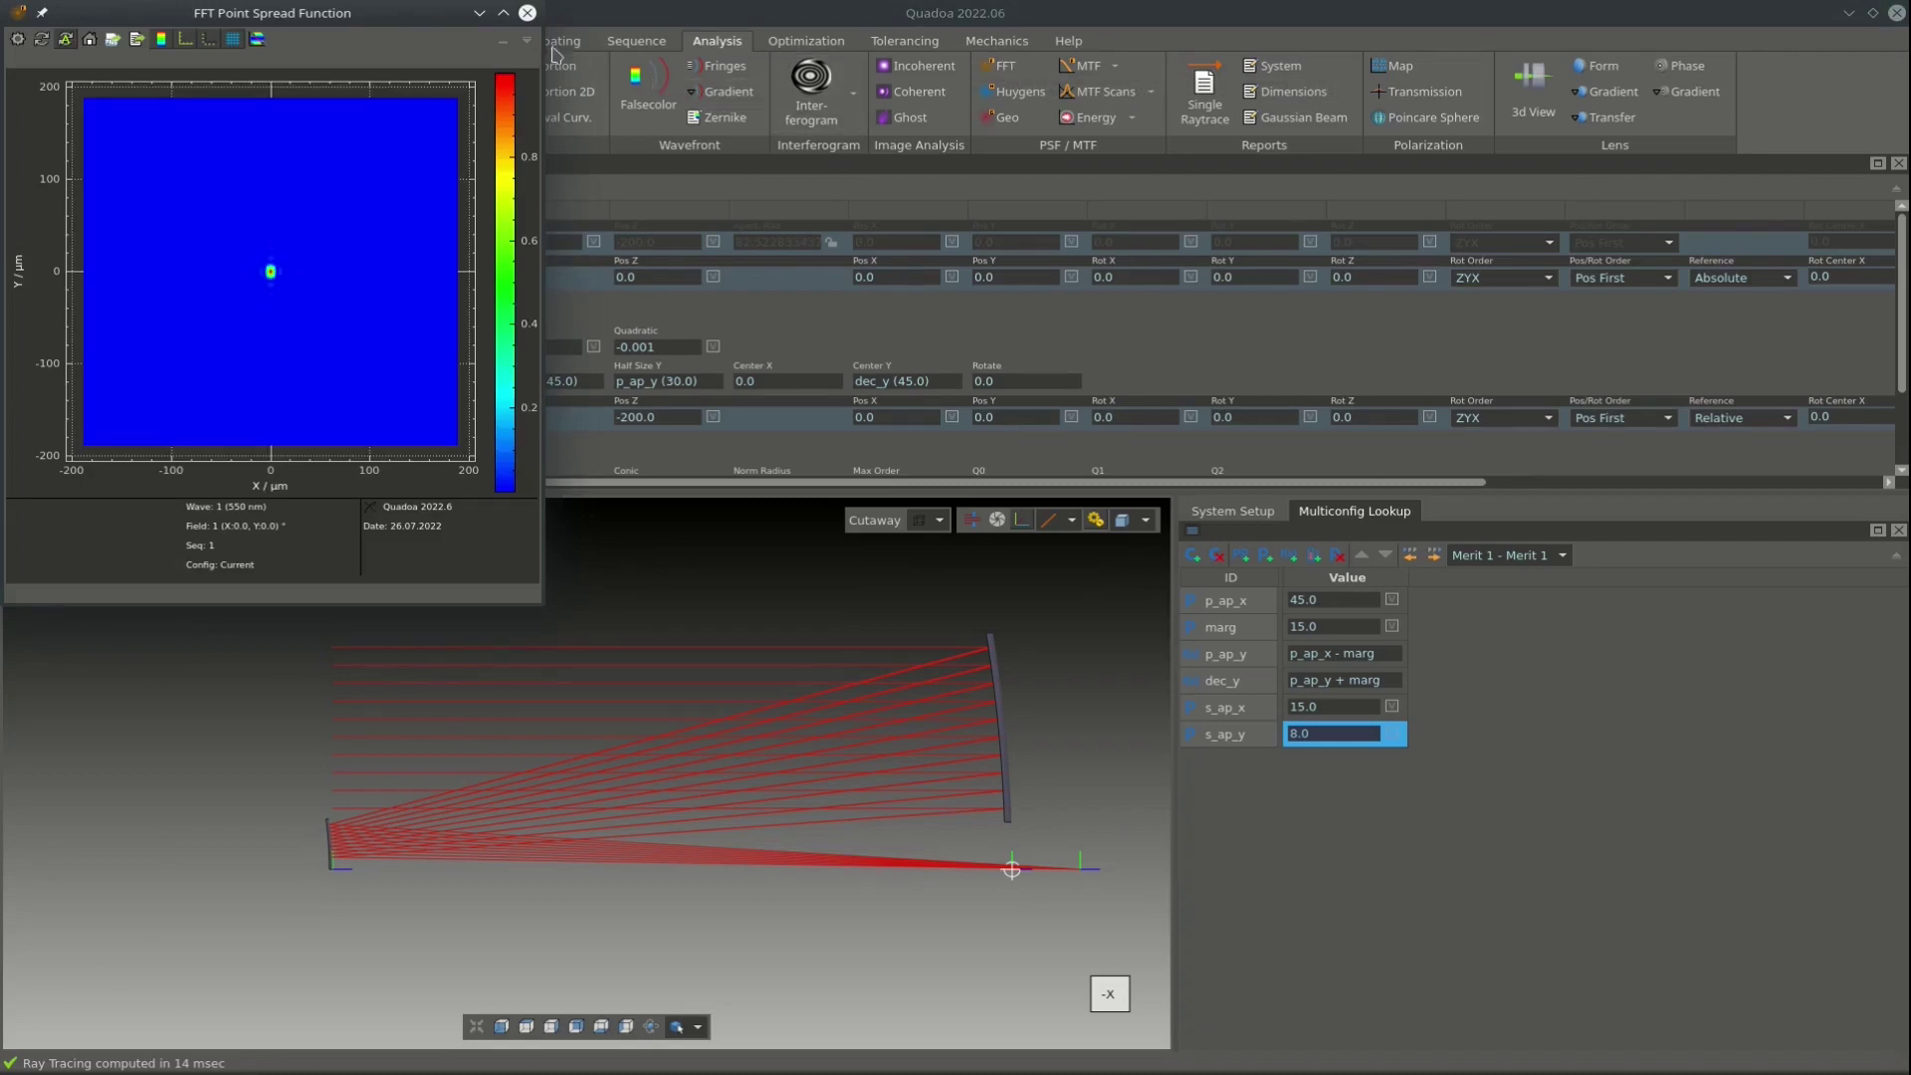
double_click(520, 25)
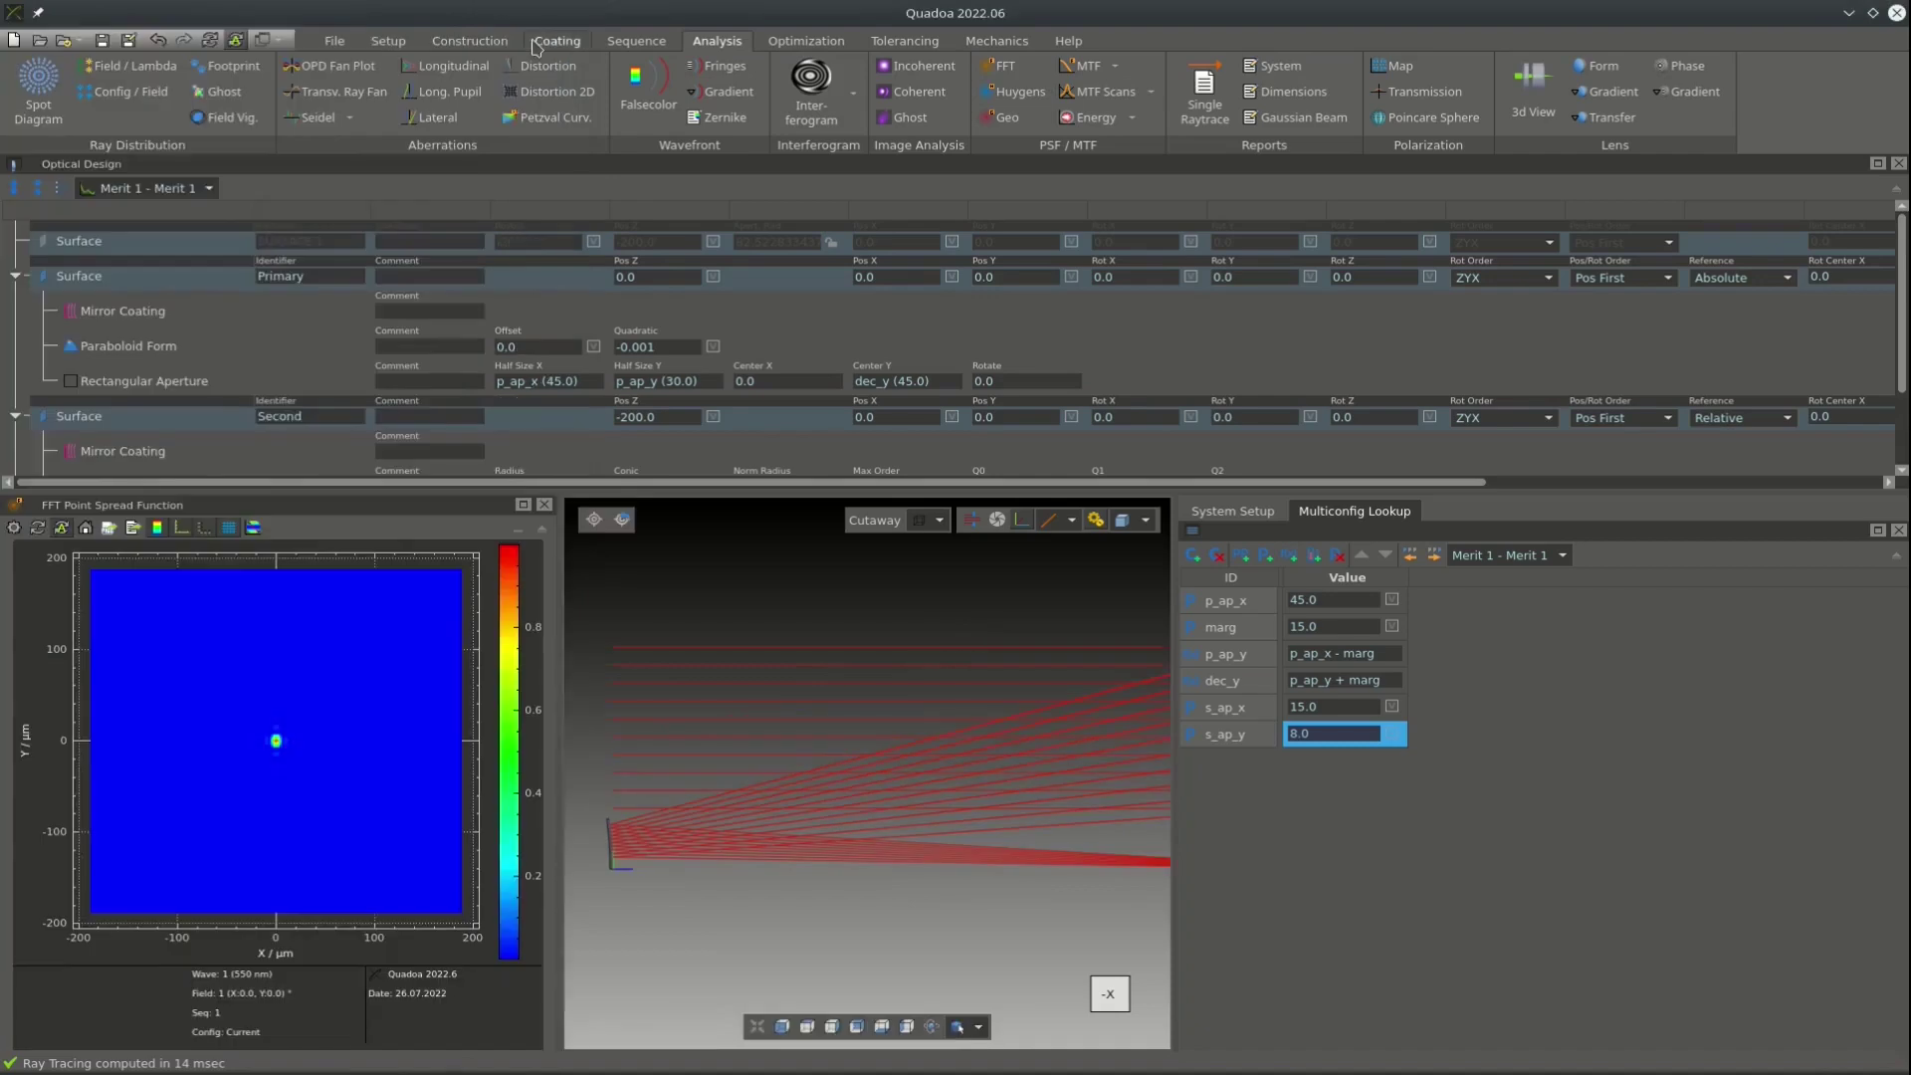
Expand Fields in System Setup and add Field 2 and Field 3.
click(1232, 511)
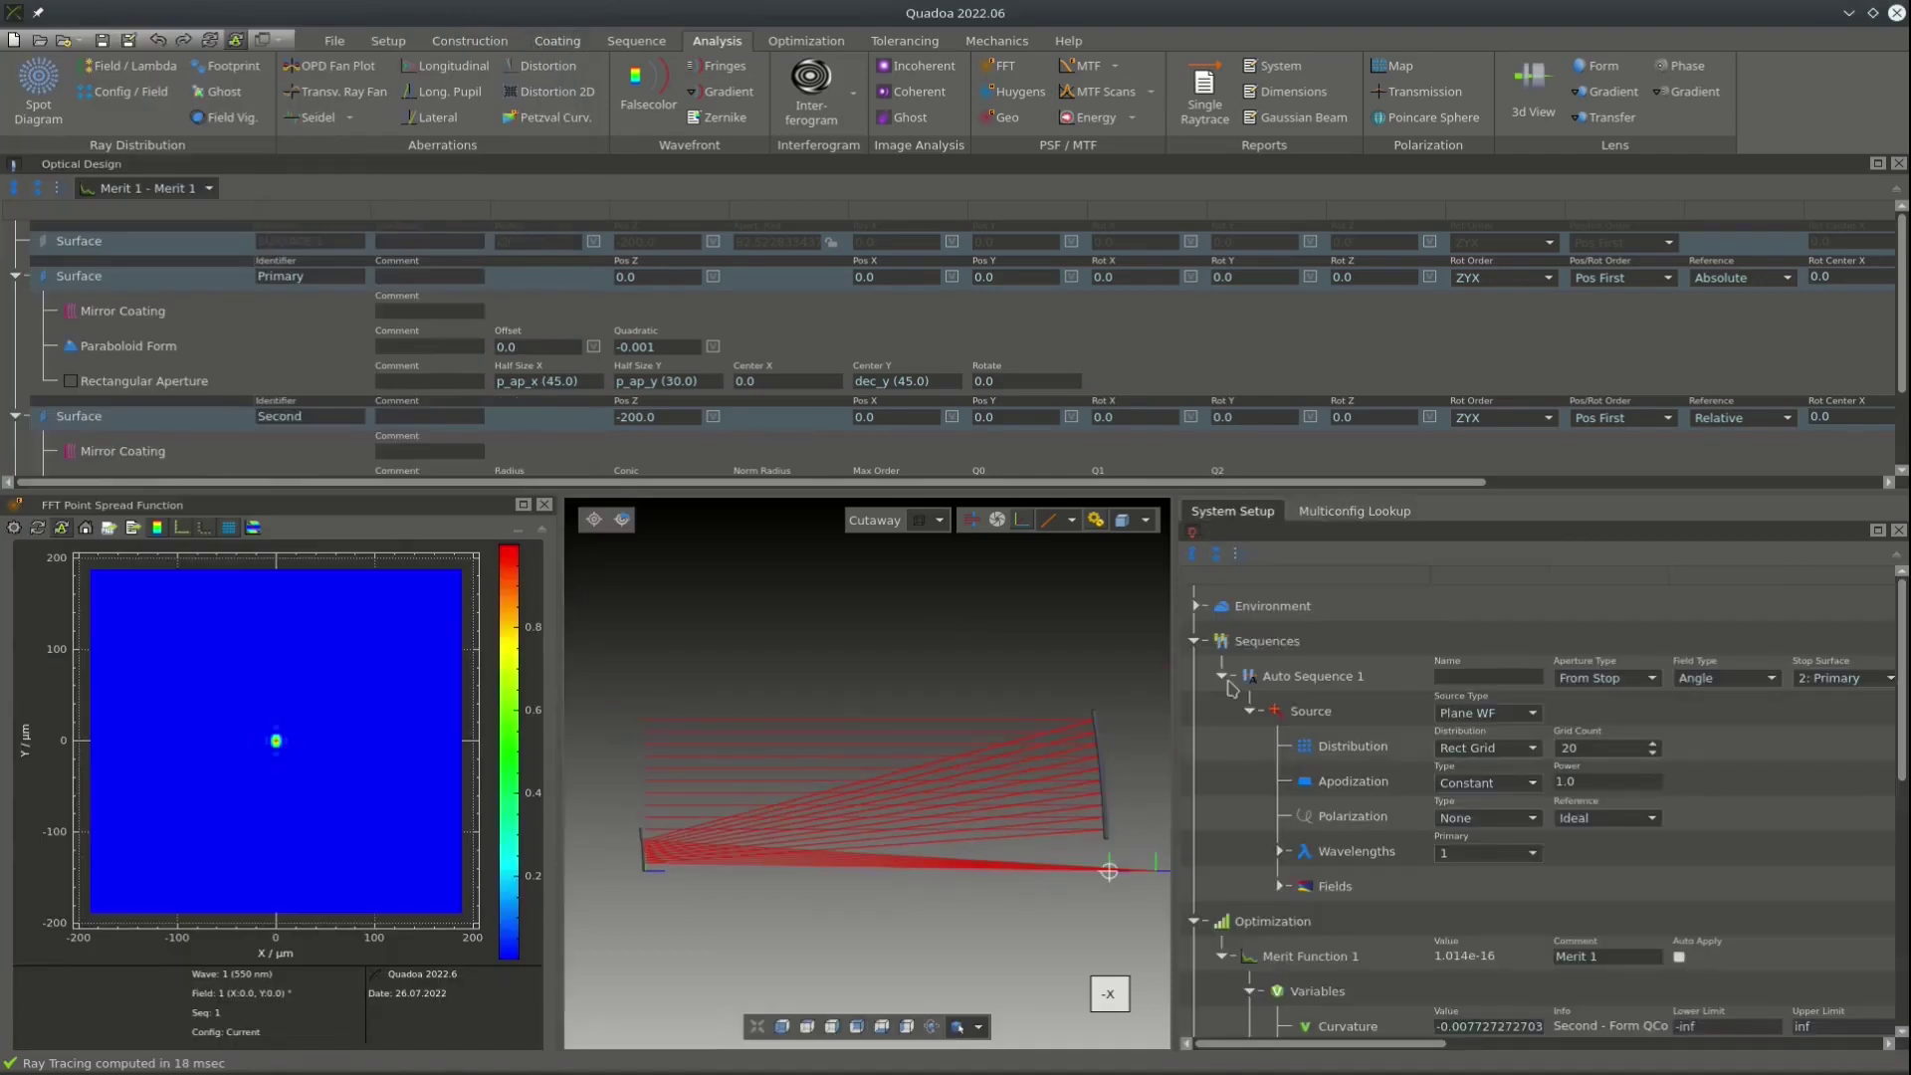
click(1279, 887)
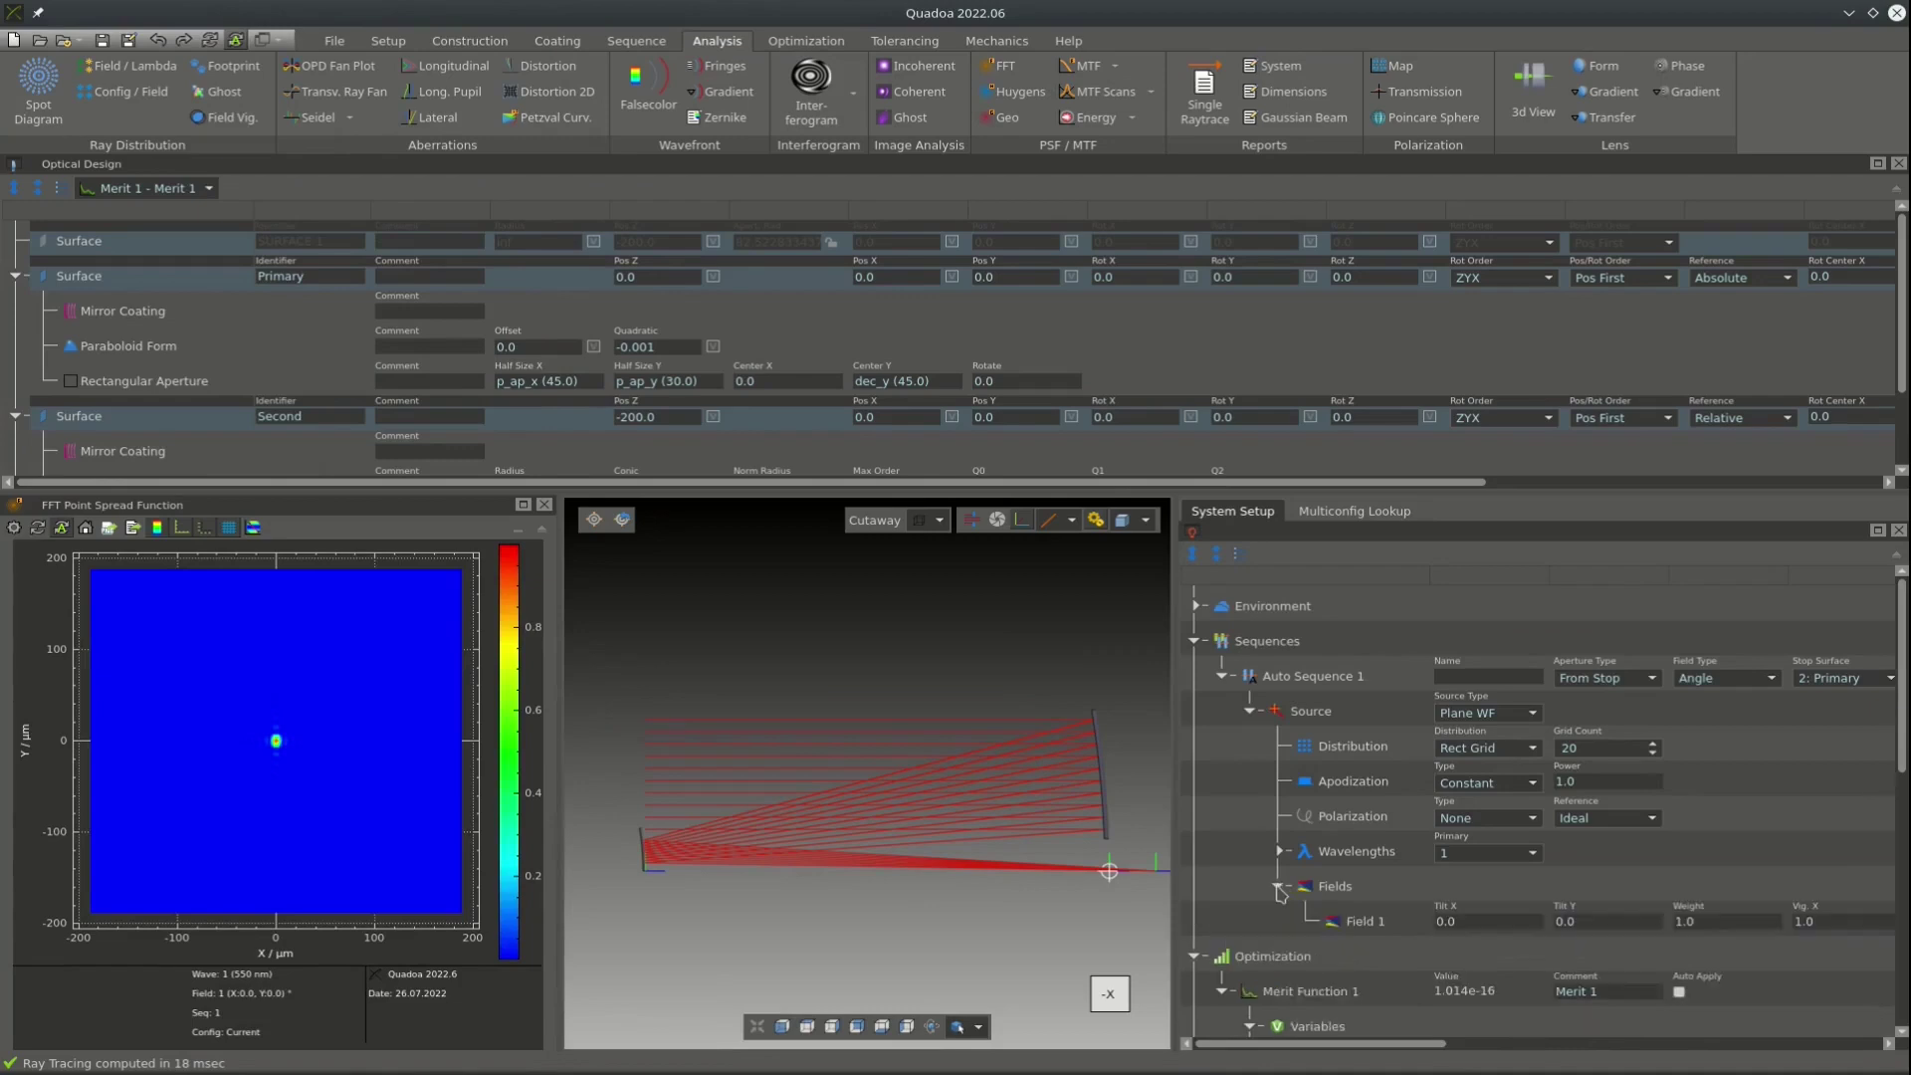
click(1340, 890)
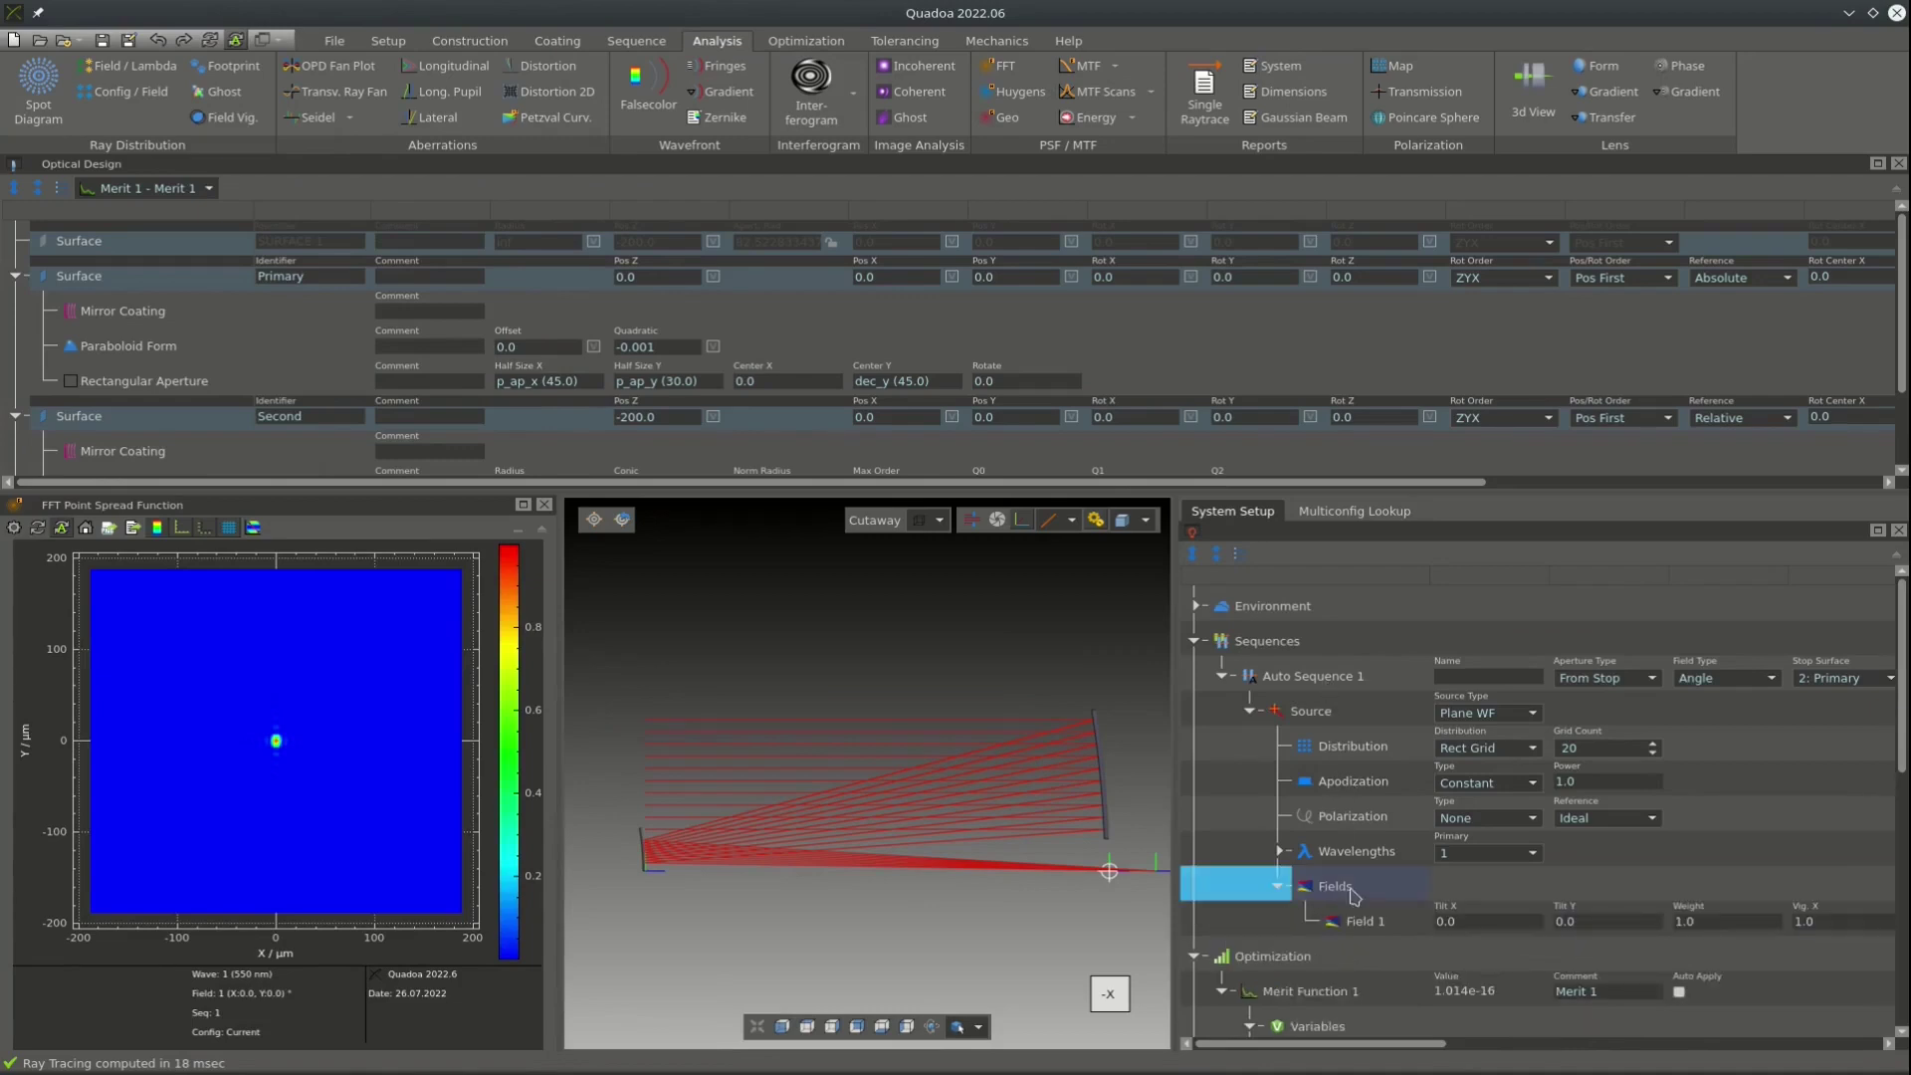
right_click(1350, 889)
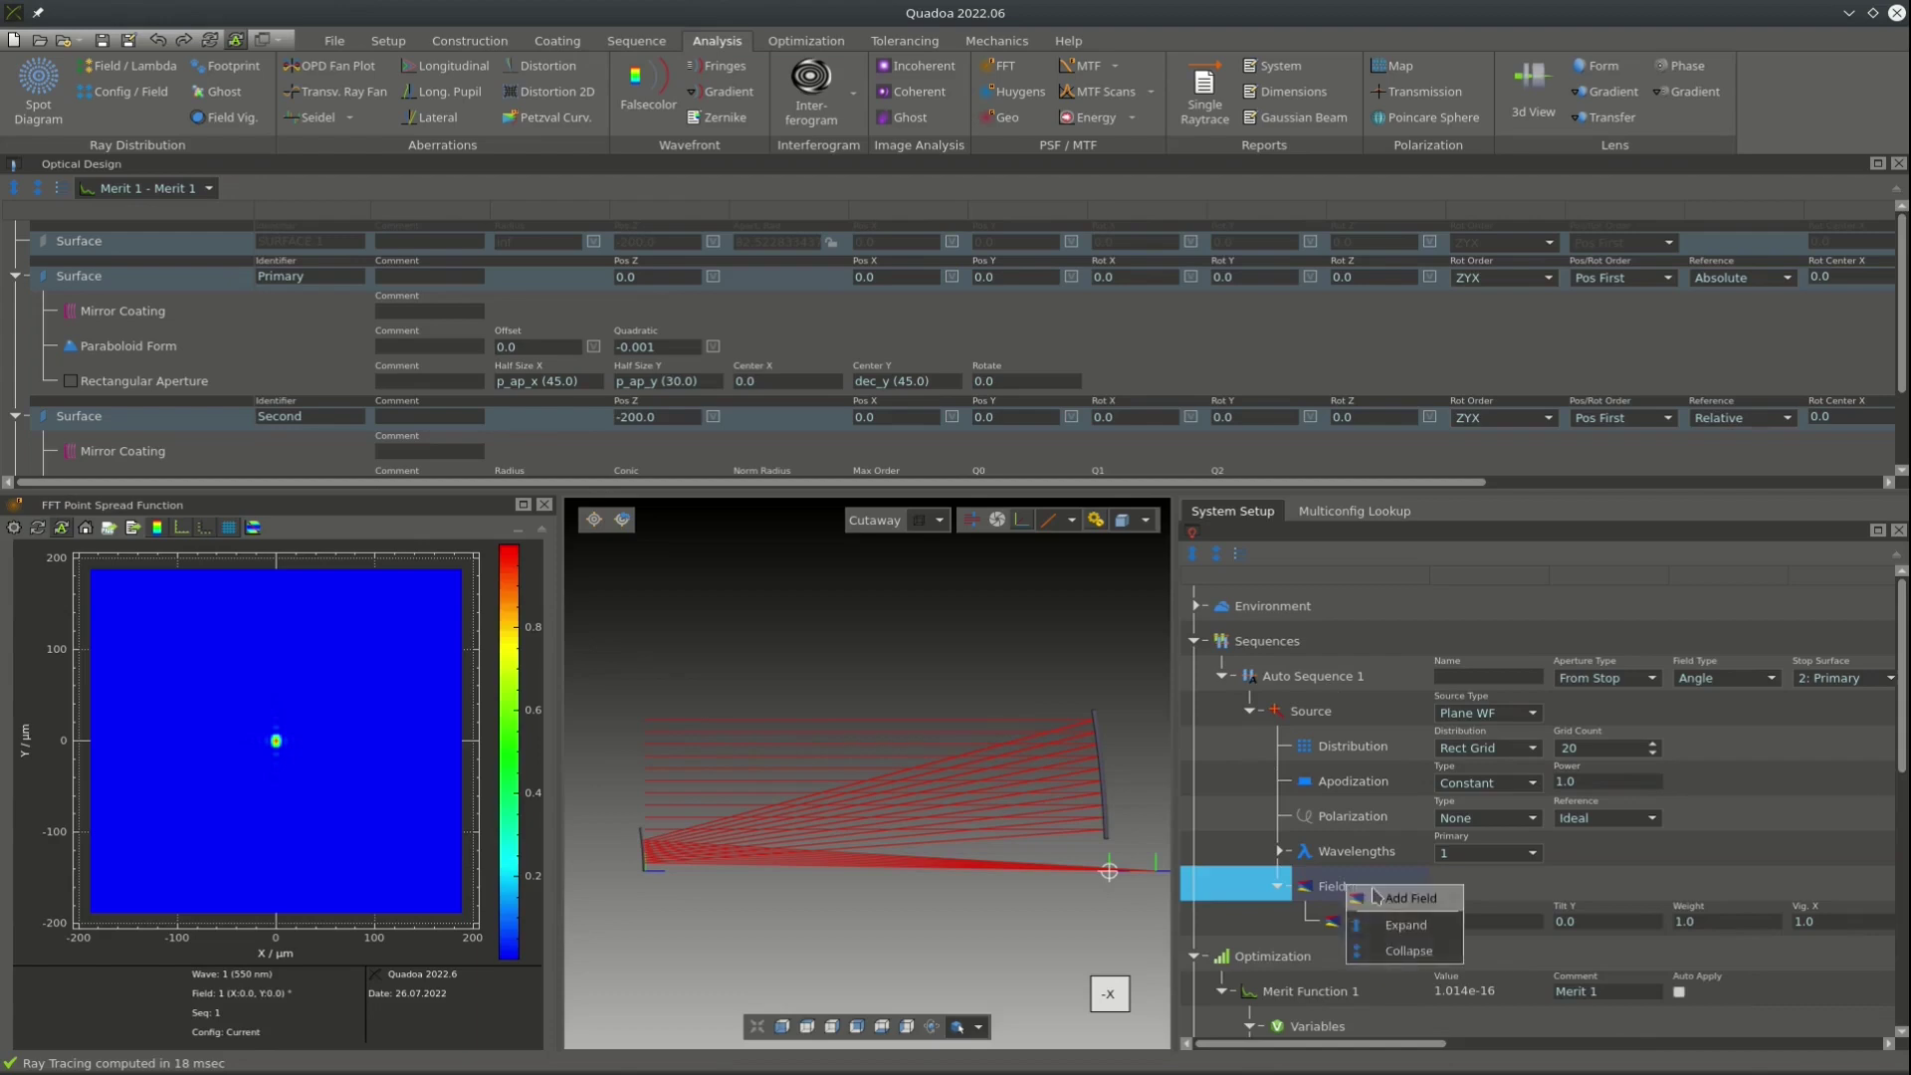
click(1374, 893)
right_click(1375, 892)
click(1375, 892)
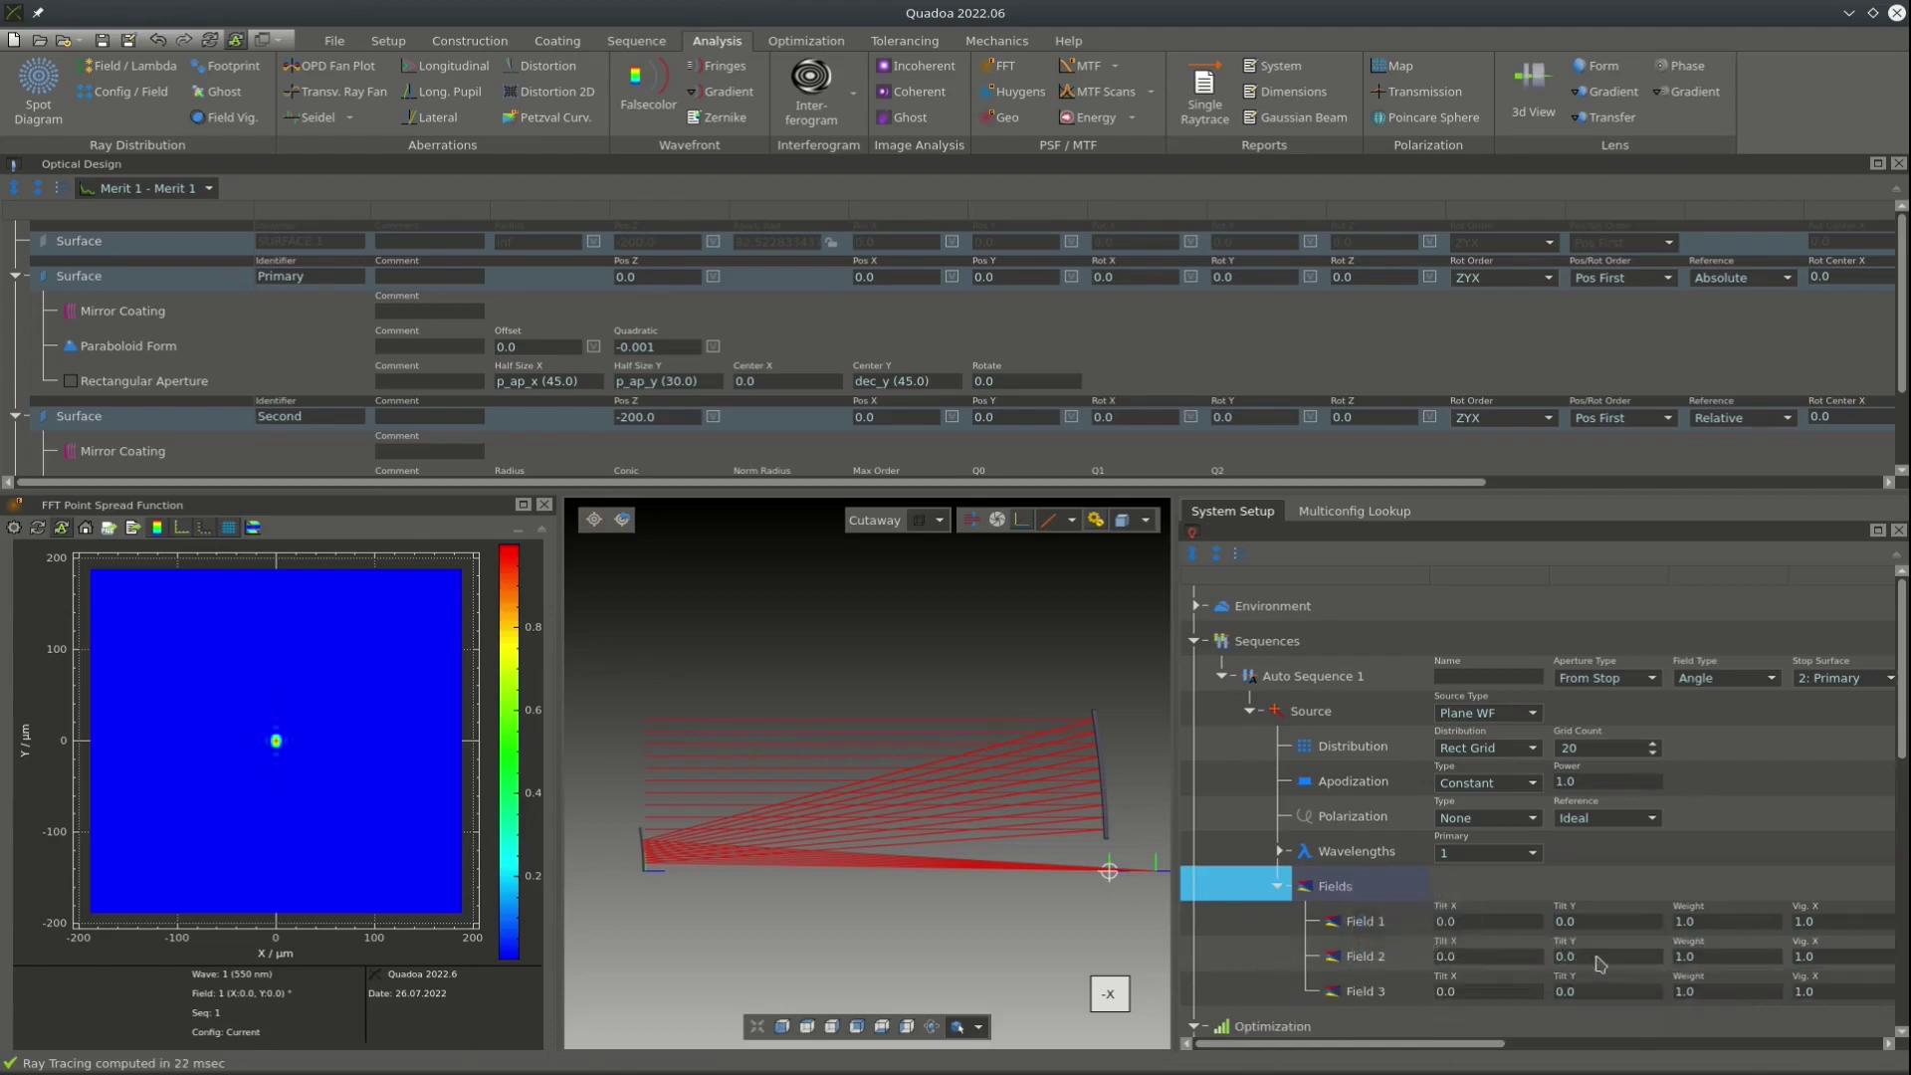
Set Field 2's Y tilt to 0.2 and Field 3's Y tilt to 0.4.
click(1607, 956)
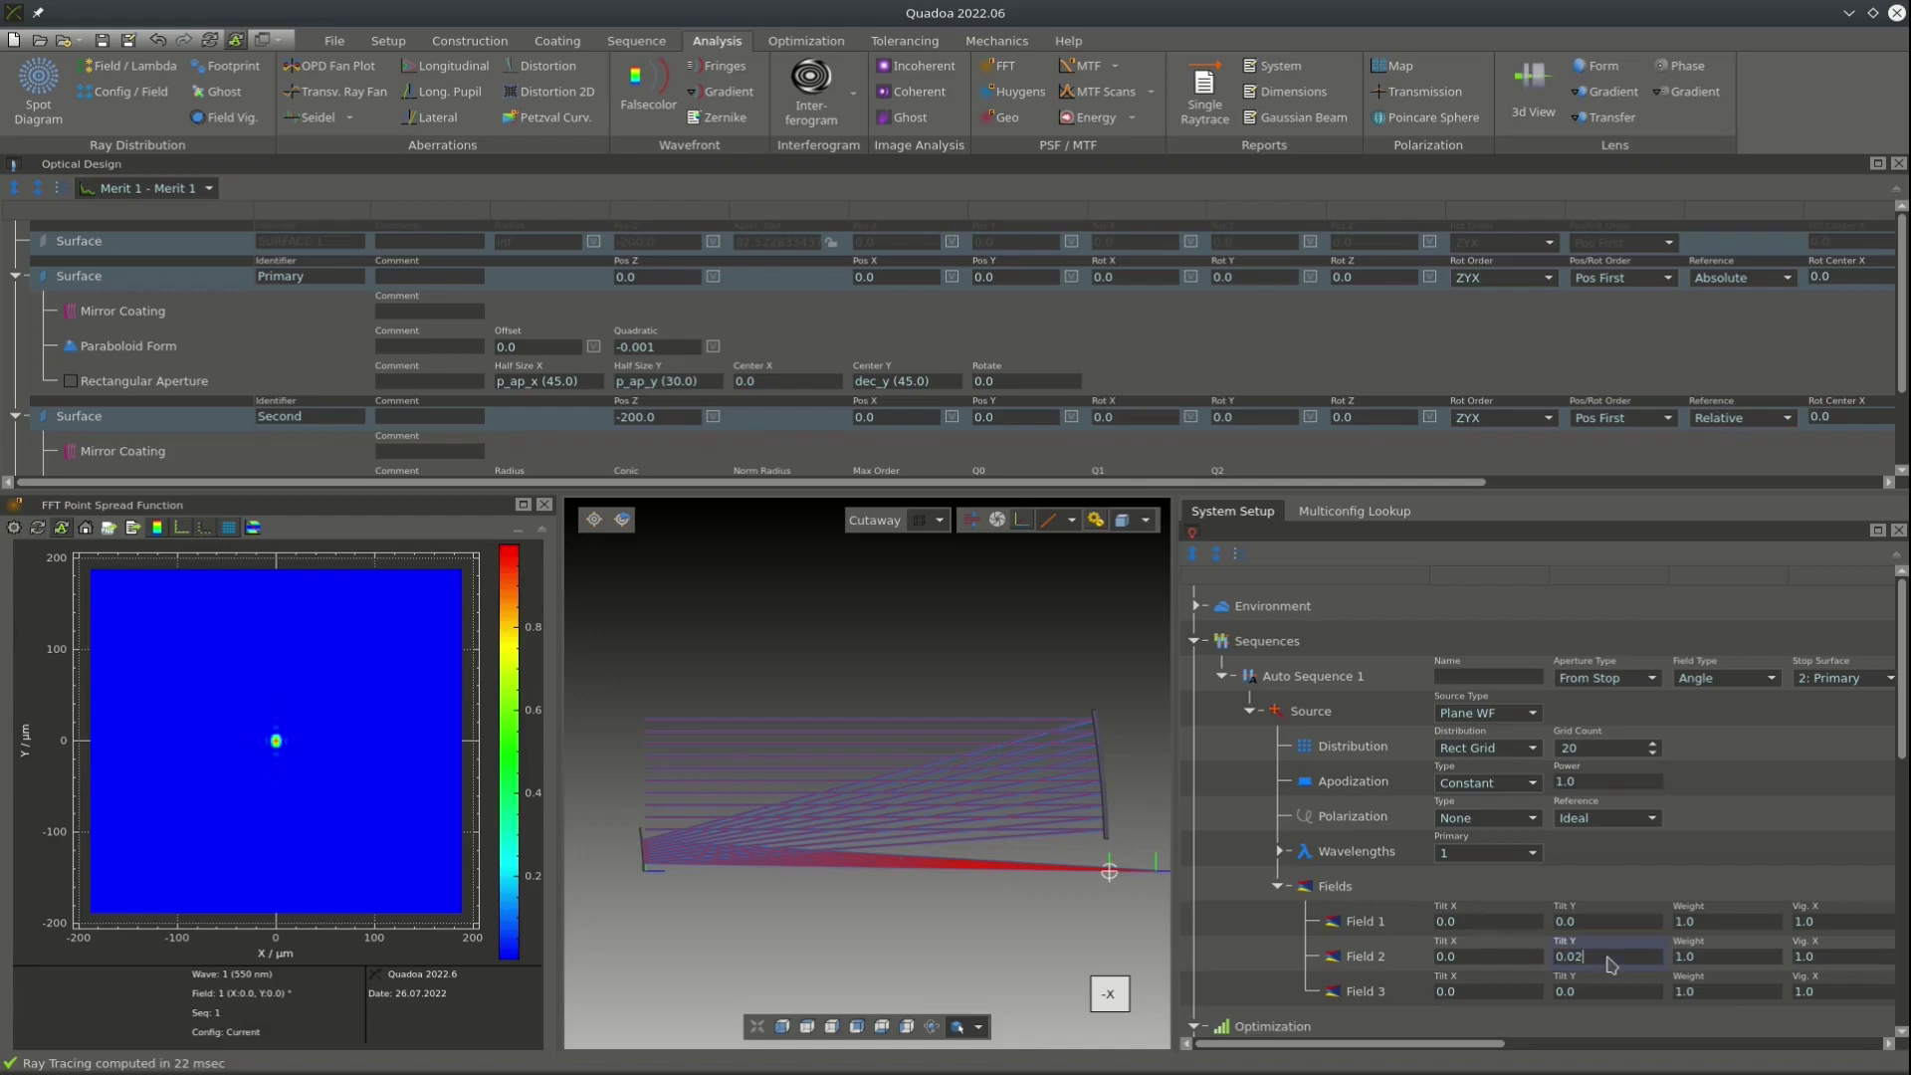
double_click(1608, 956)
text(2)
click(1612, 991)
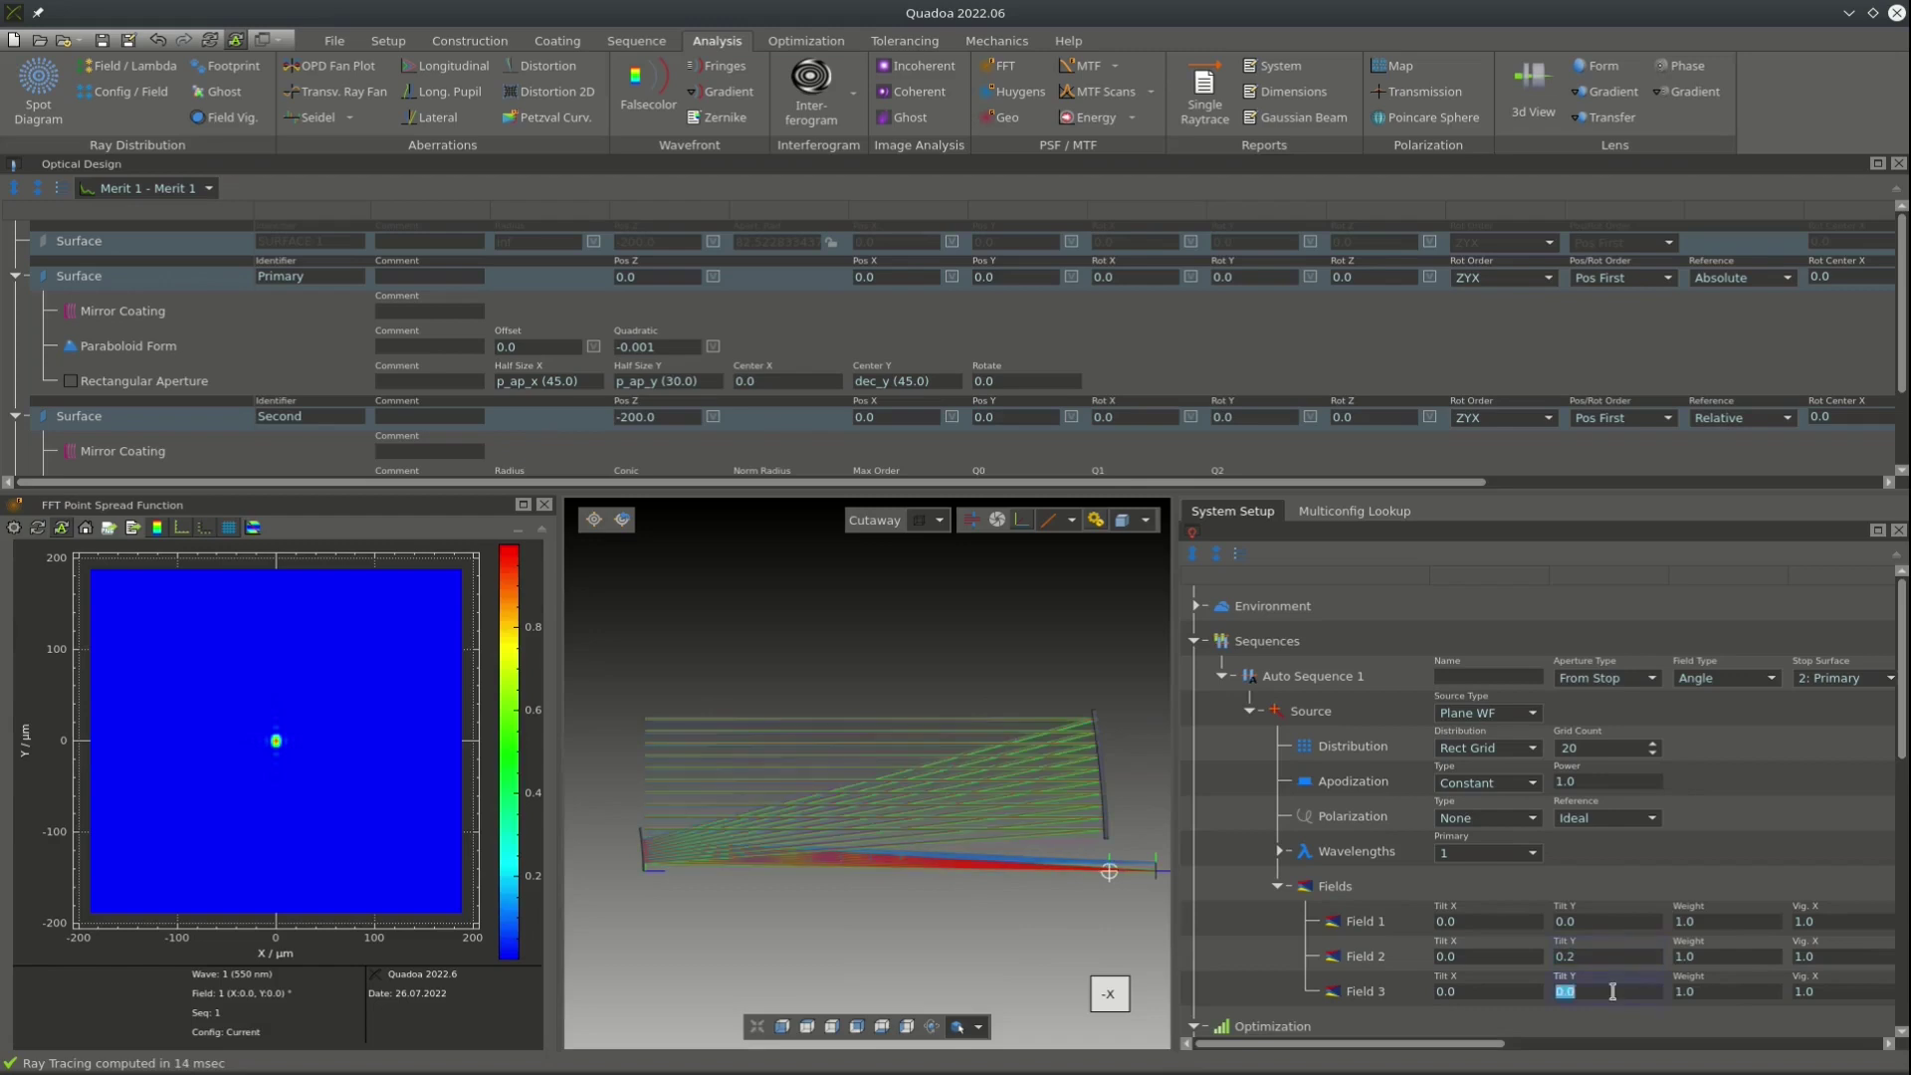
key(Return)
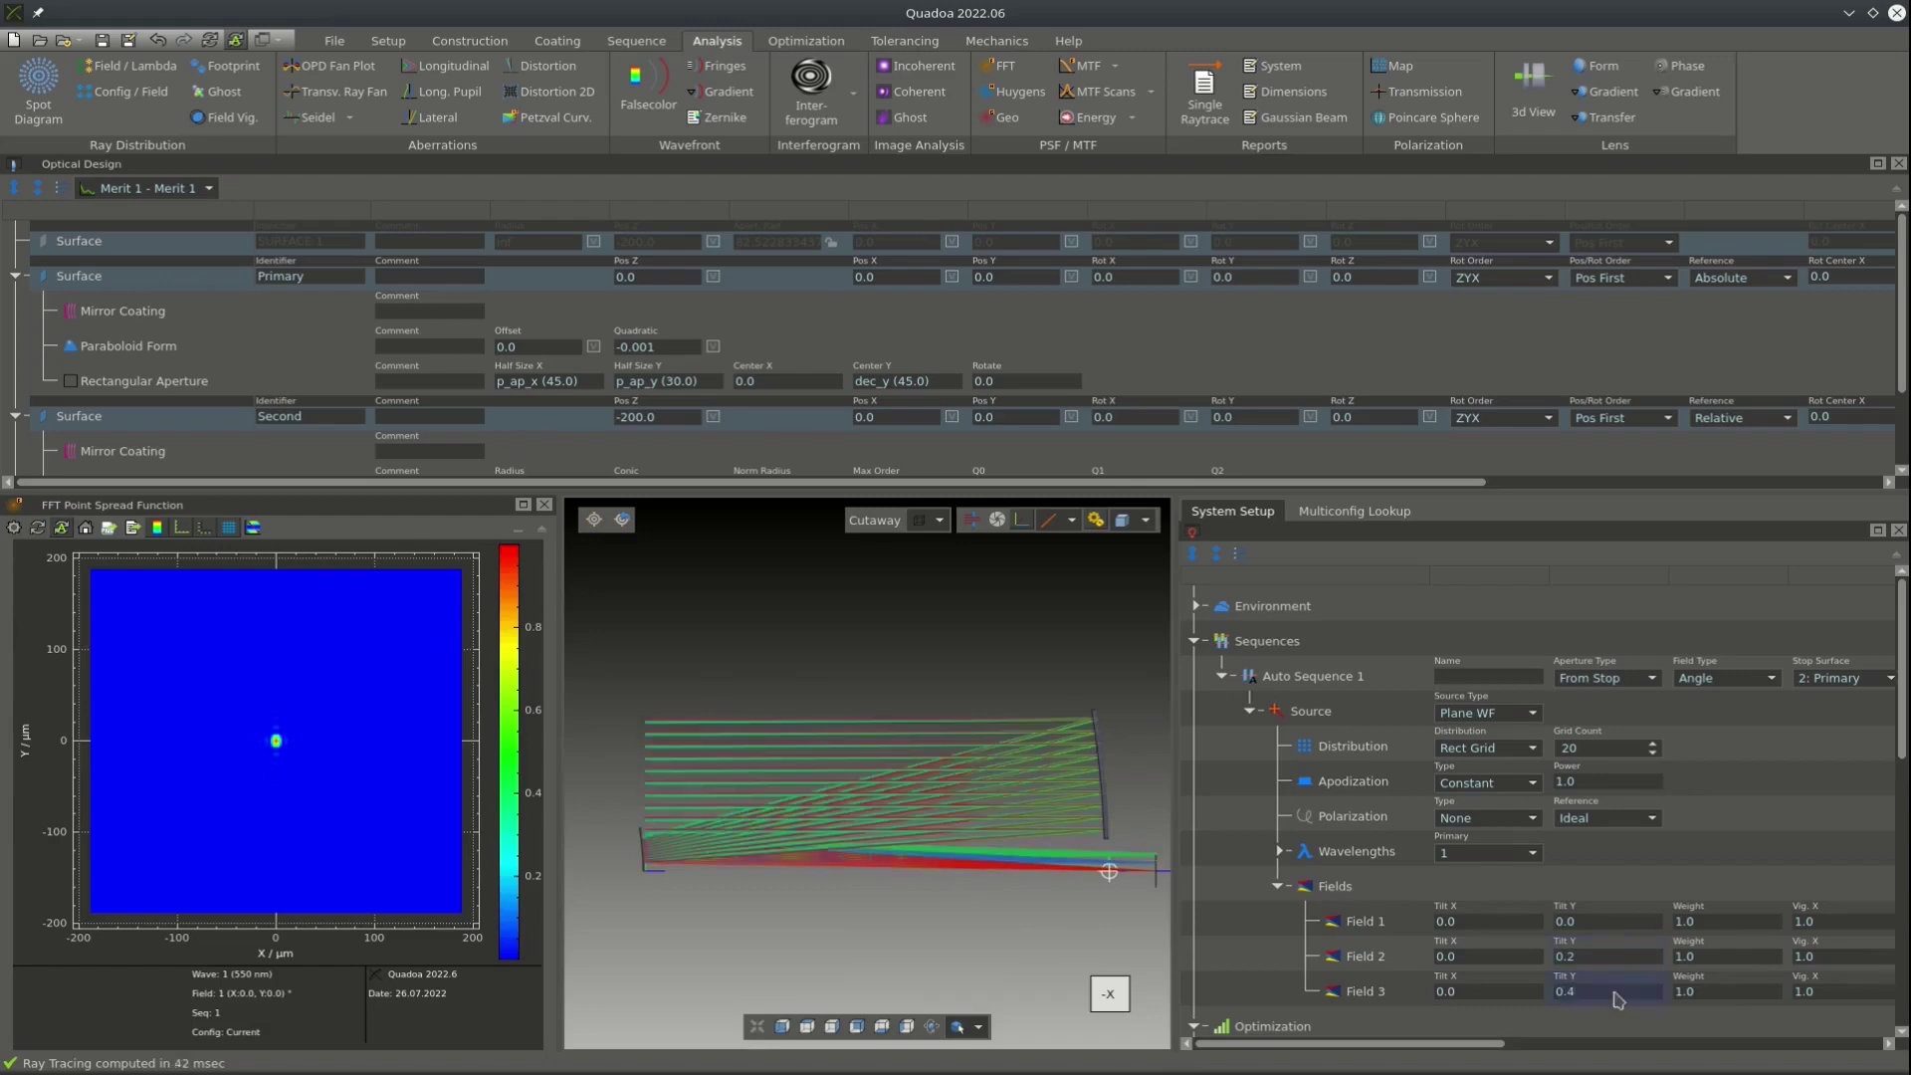
Switch the FFT PSF plot to Field 3 (Y 0.4) and enlarge the plot.
click(13, 528)
click(132, 594)
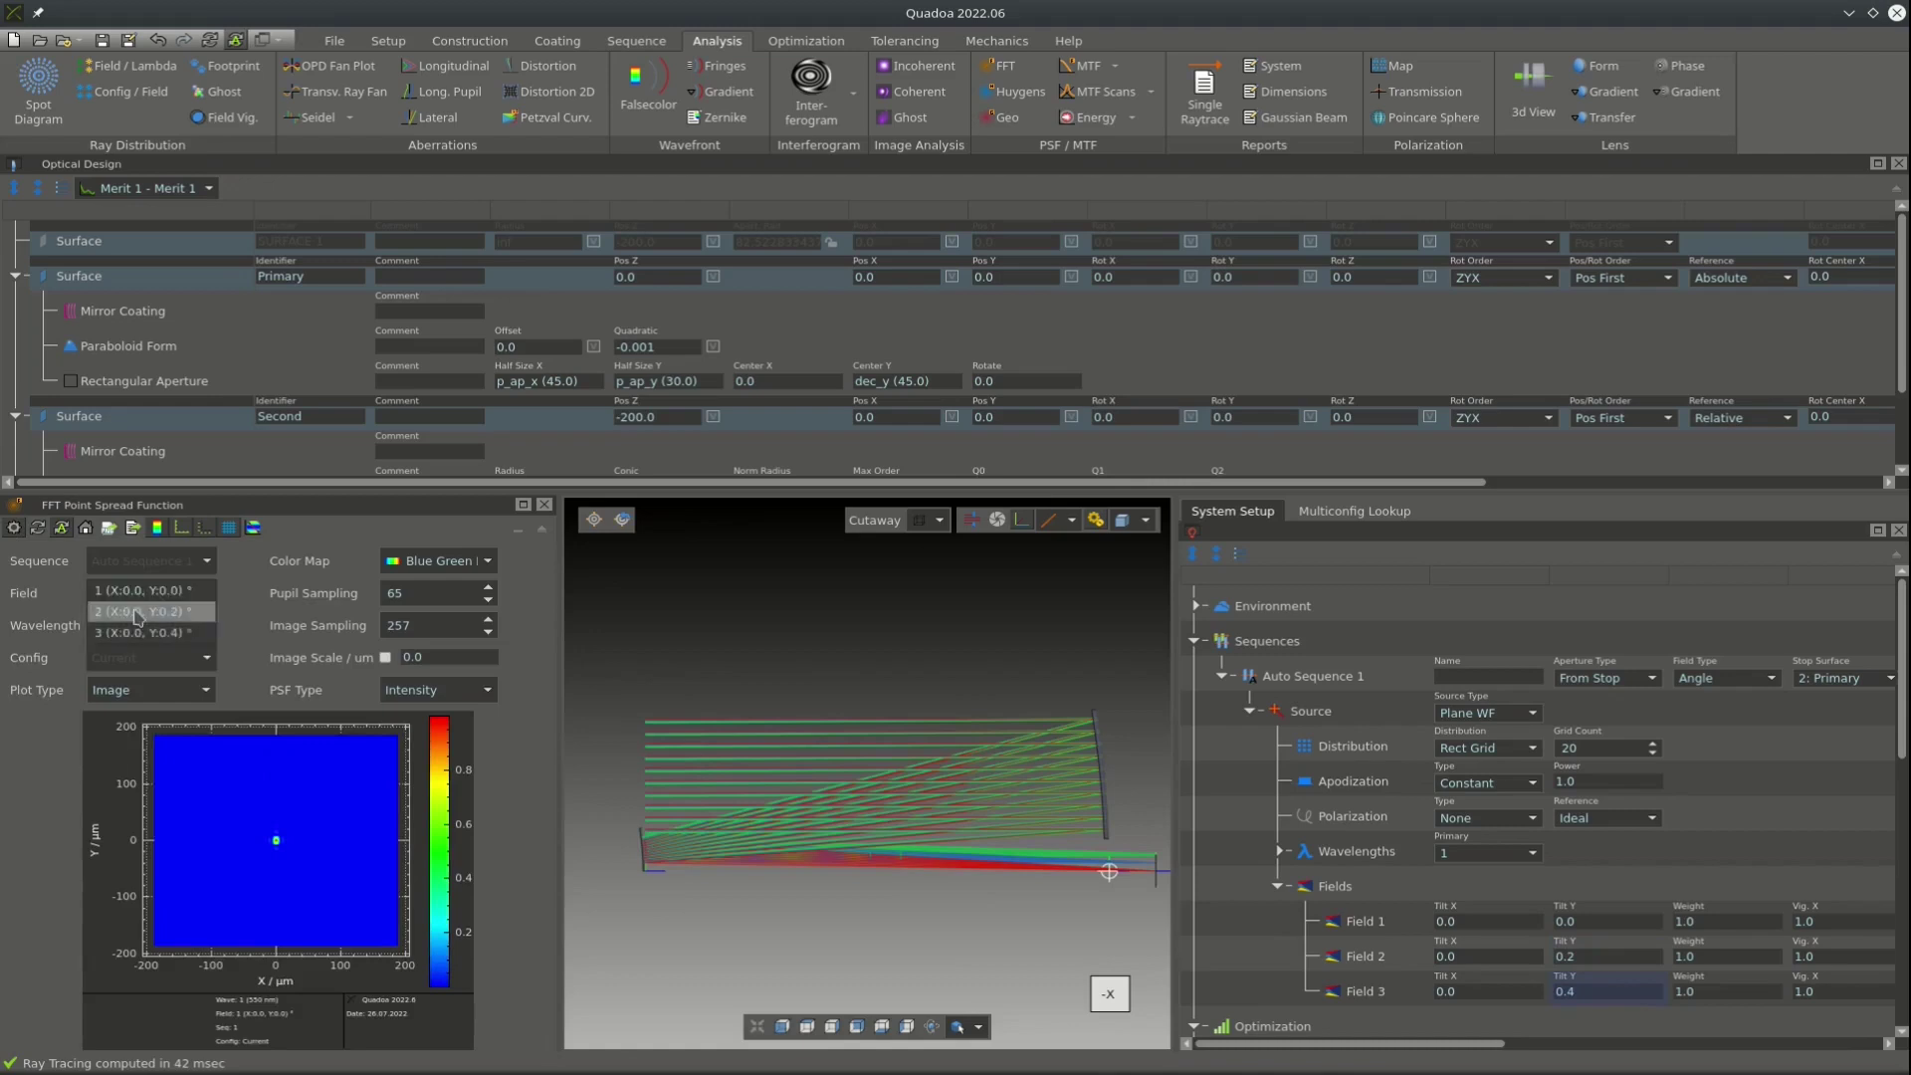
click(137, 616)
click(139, 595)
click(146, 623)
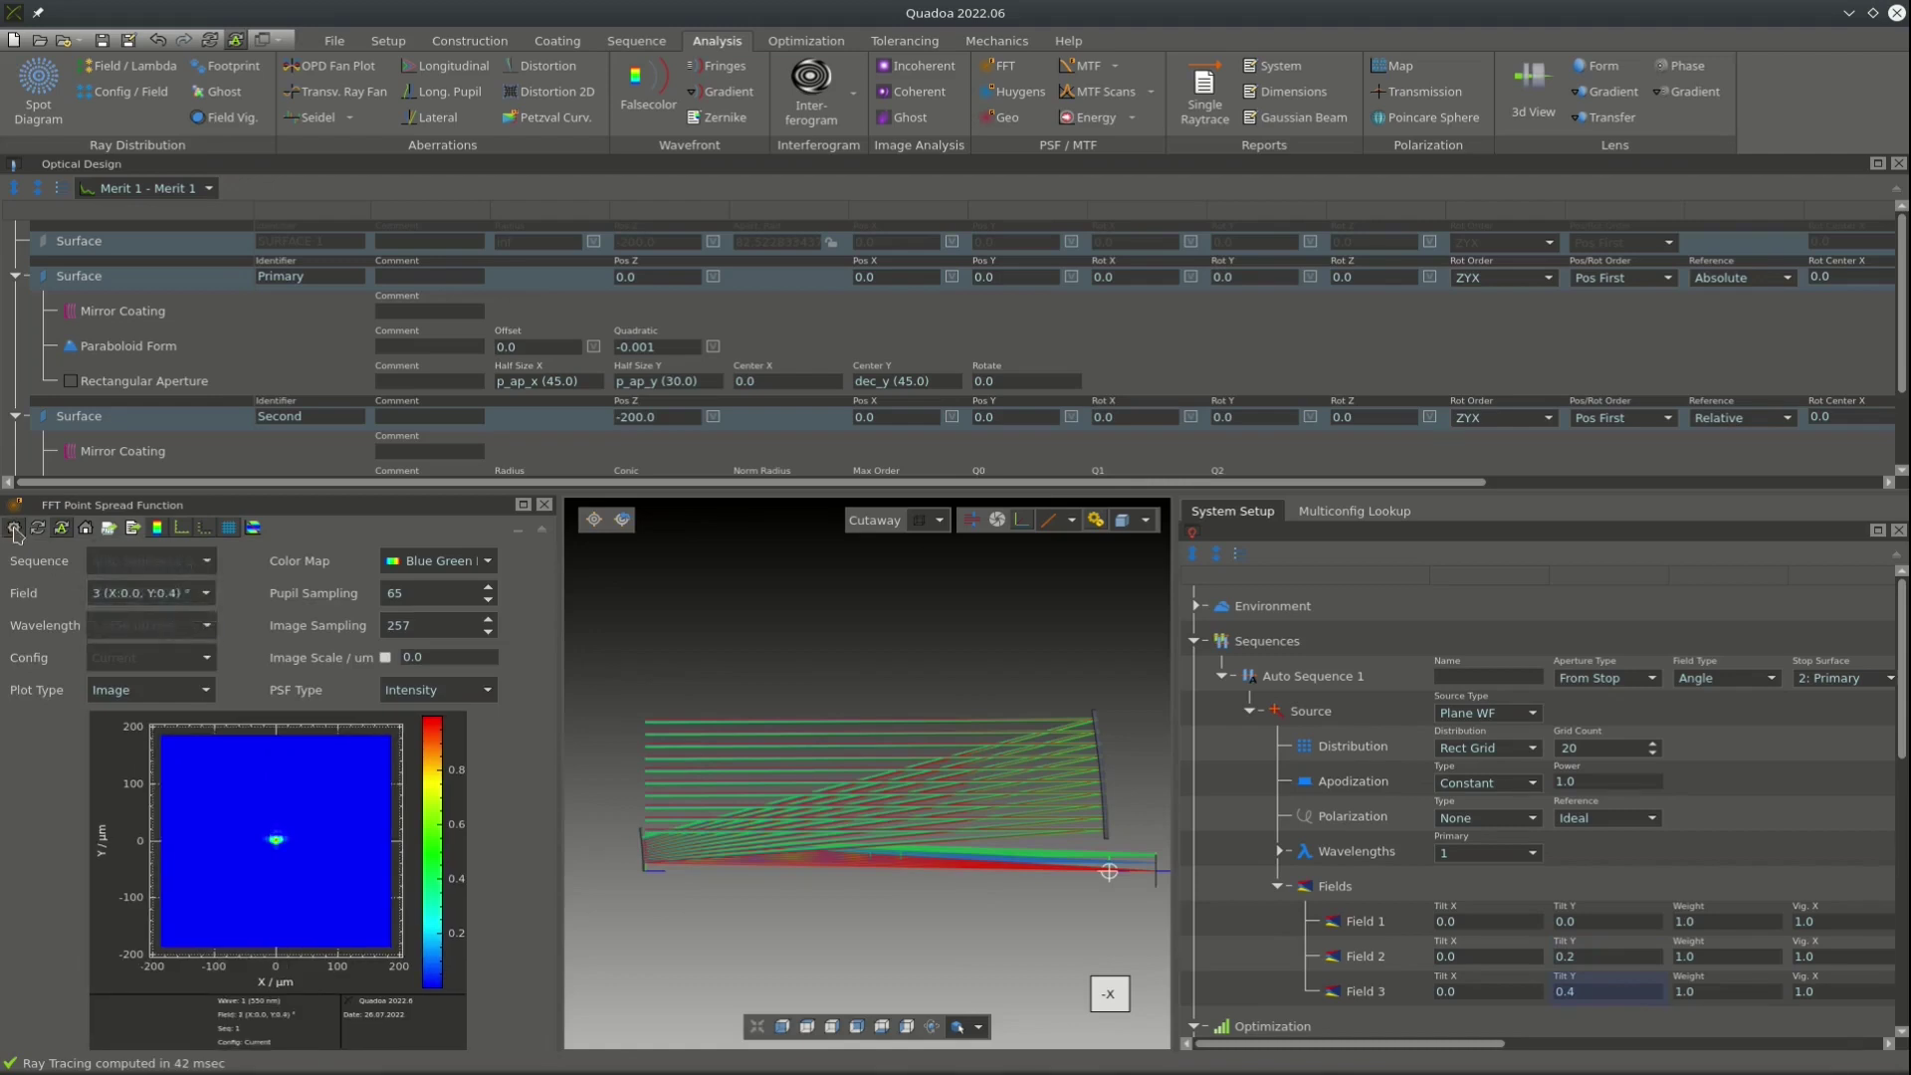
click(13, 528)
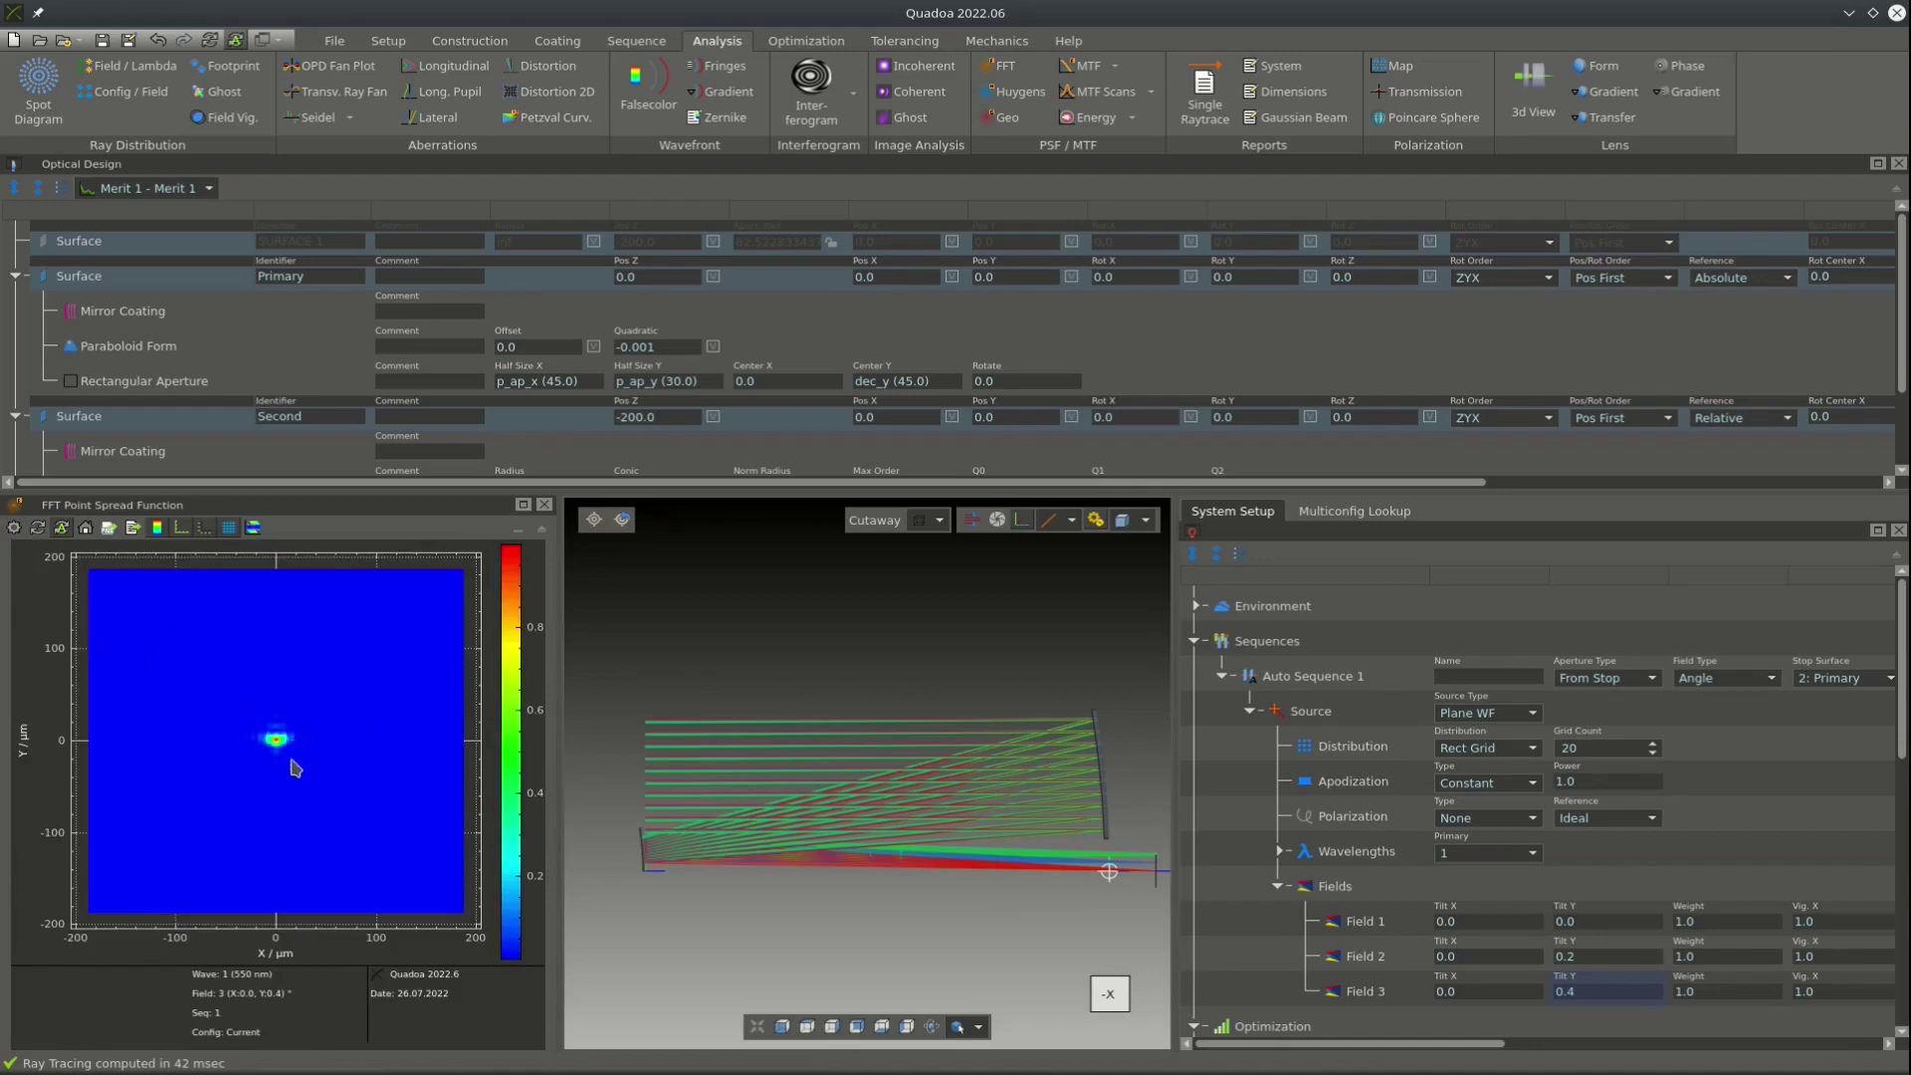
scroll(280, 753, up, 4)
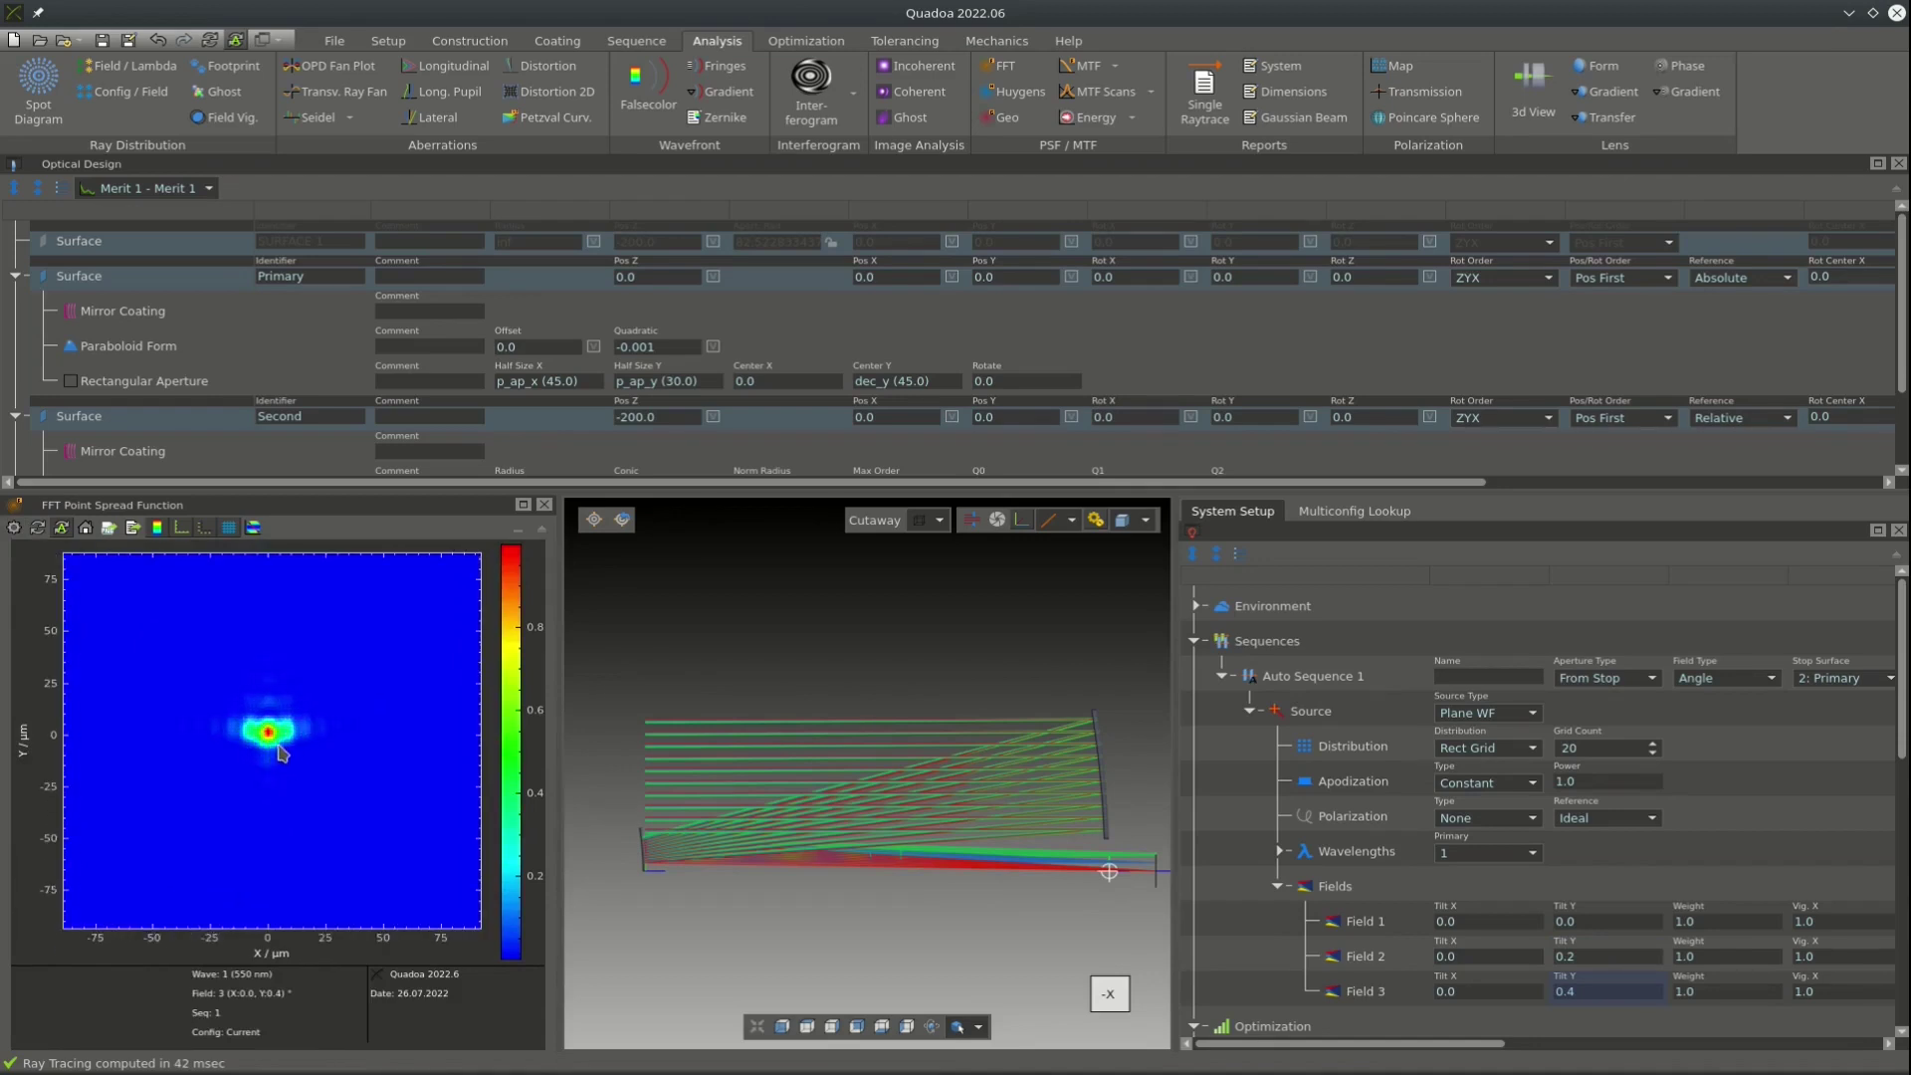
scroll(280, 752, down, 3)
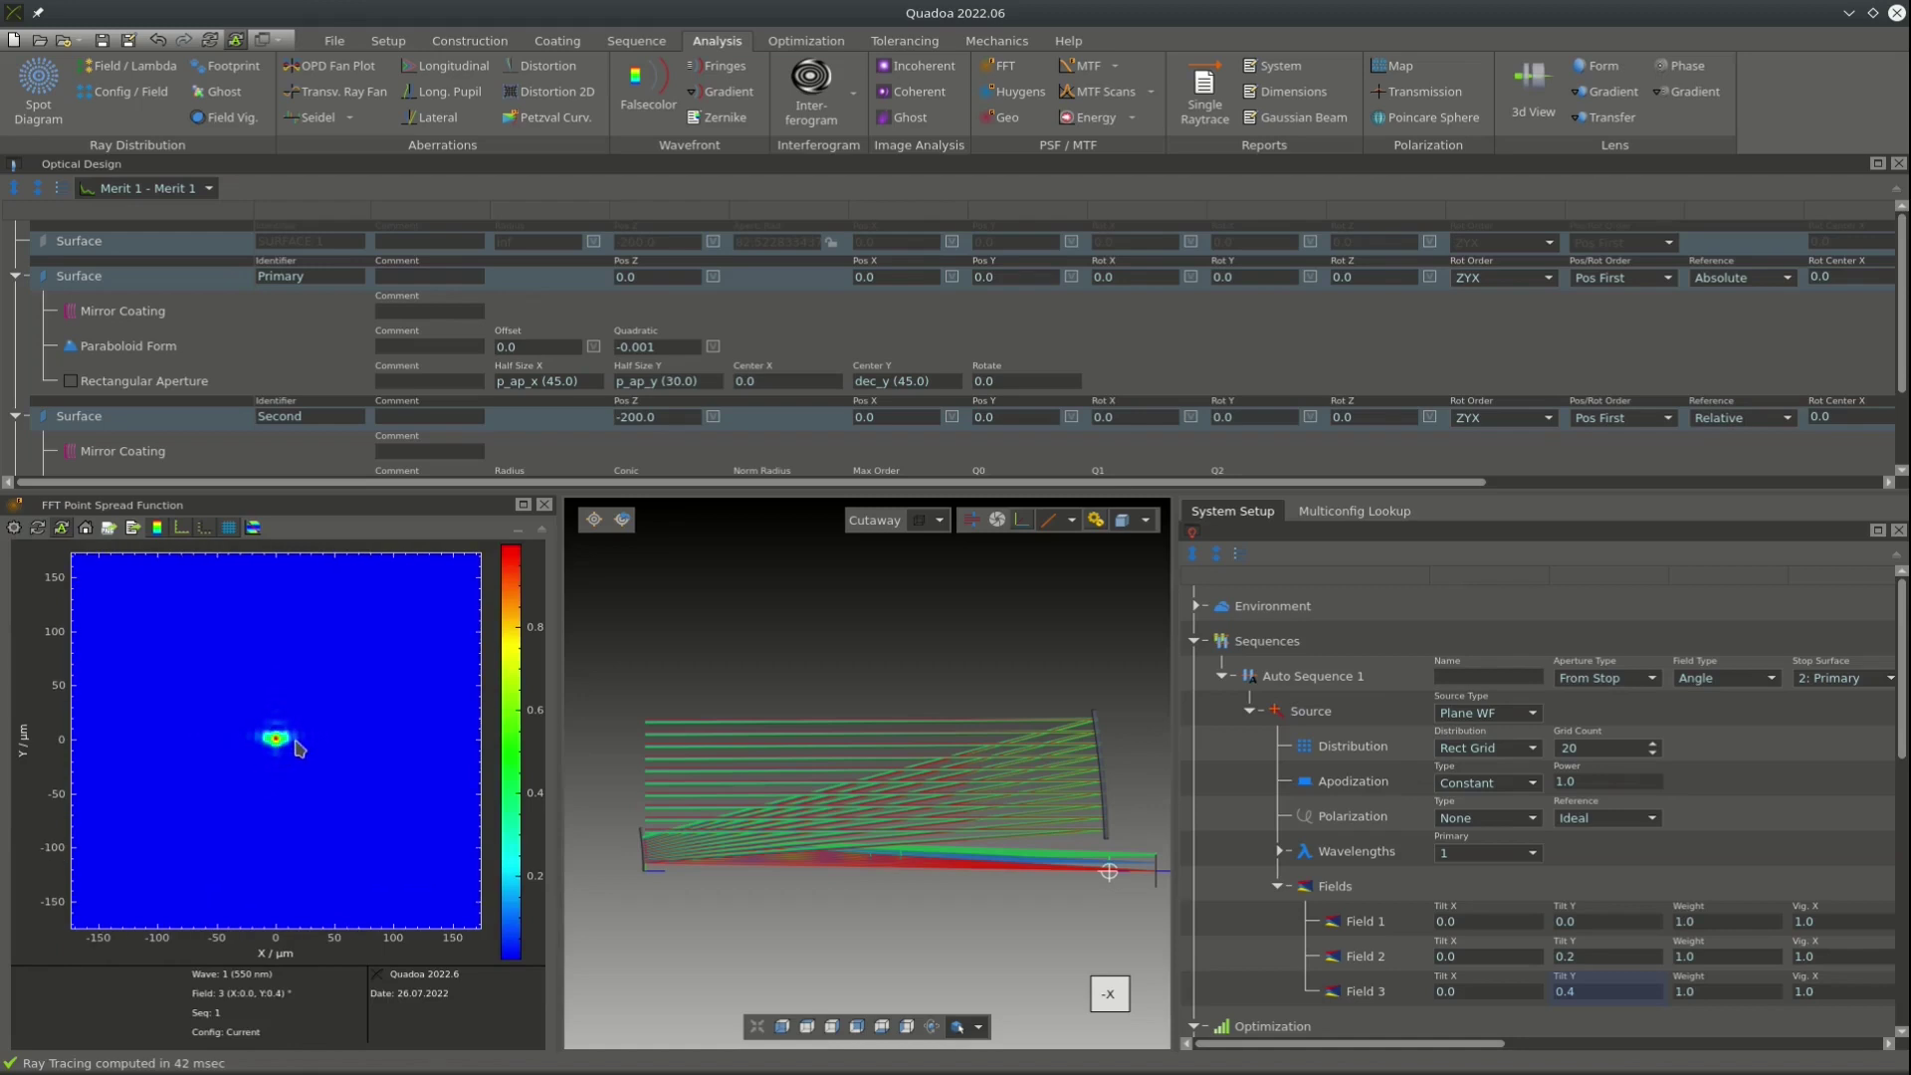
Orbit and zoom the 3D layout to inspect the three field ray bundles on the mirrors.
scroll(298, 749, down, 1)
drag(806, 771, 704, 796)
drag(847, 834, 796, 792)
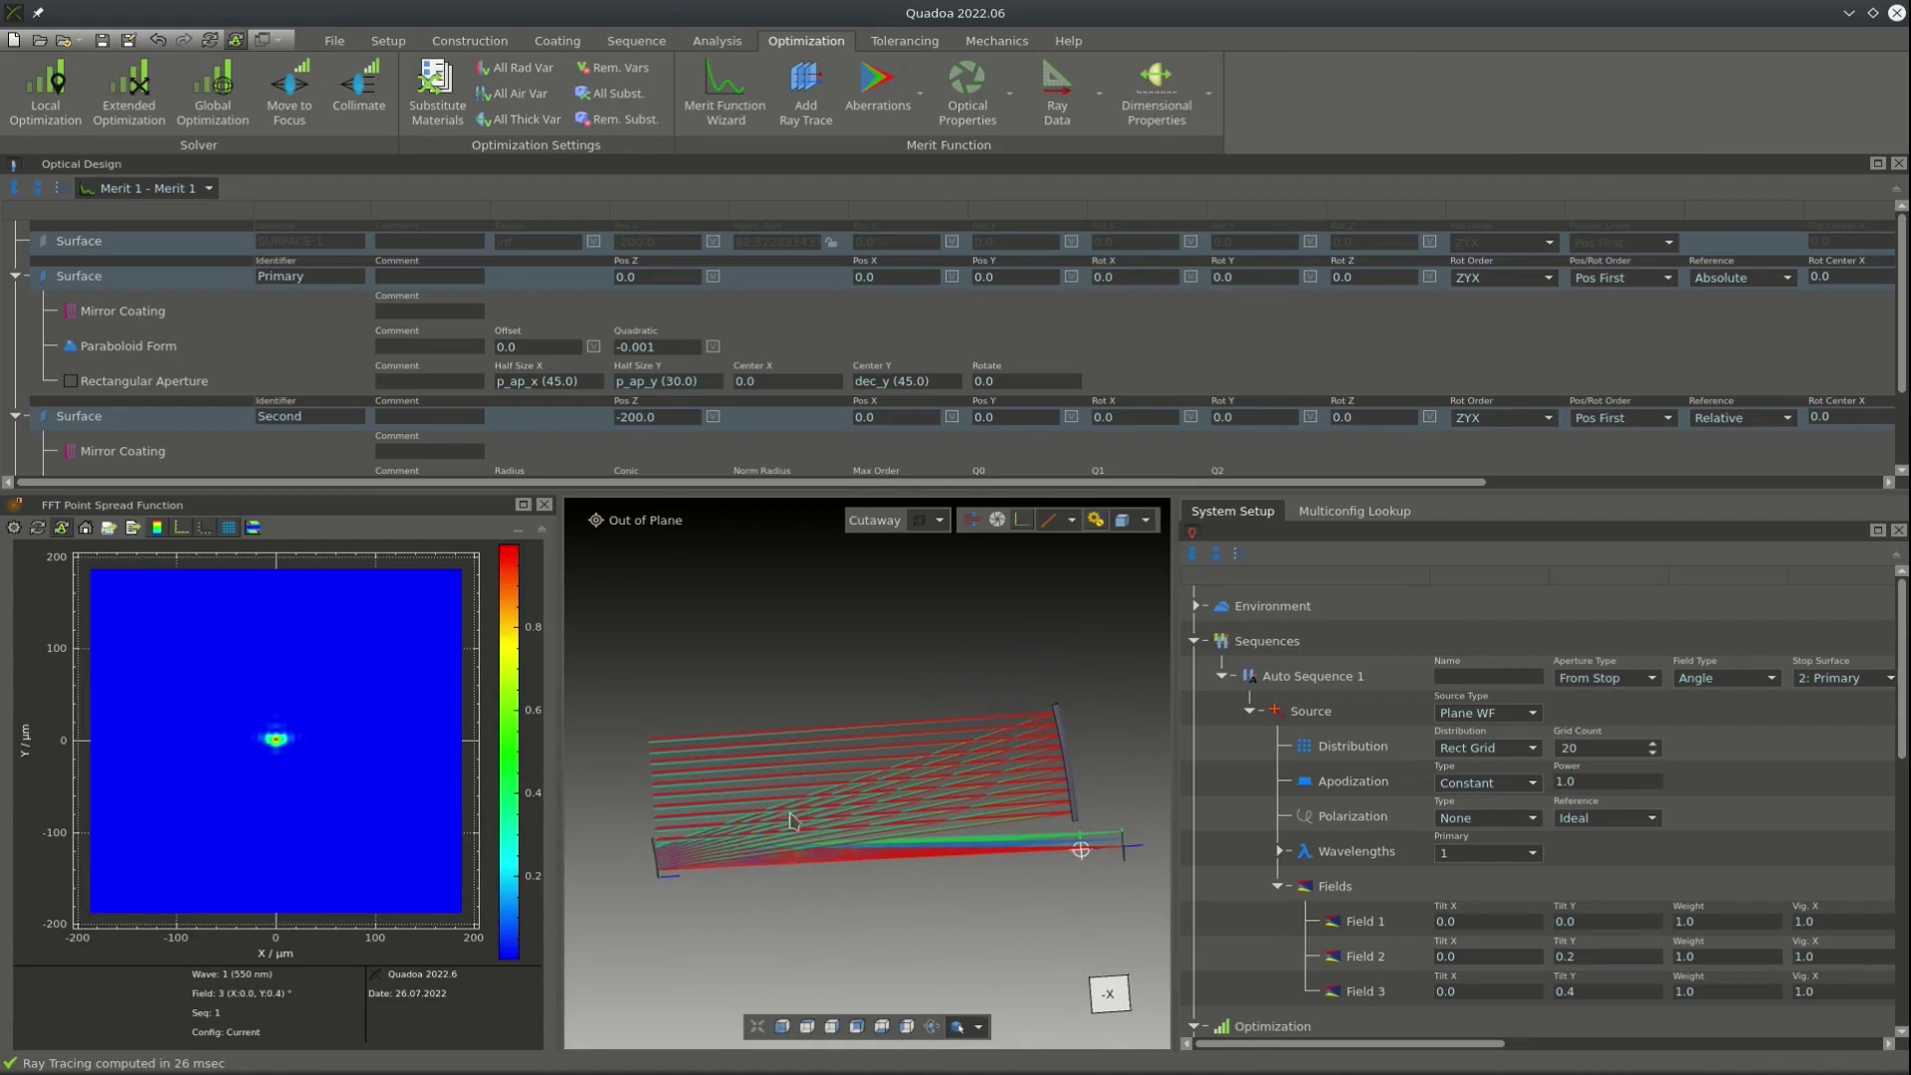
scroll(1055, 766, up, 5)
drag(1050, 789, 1051, 719)
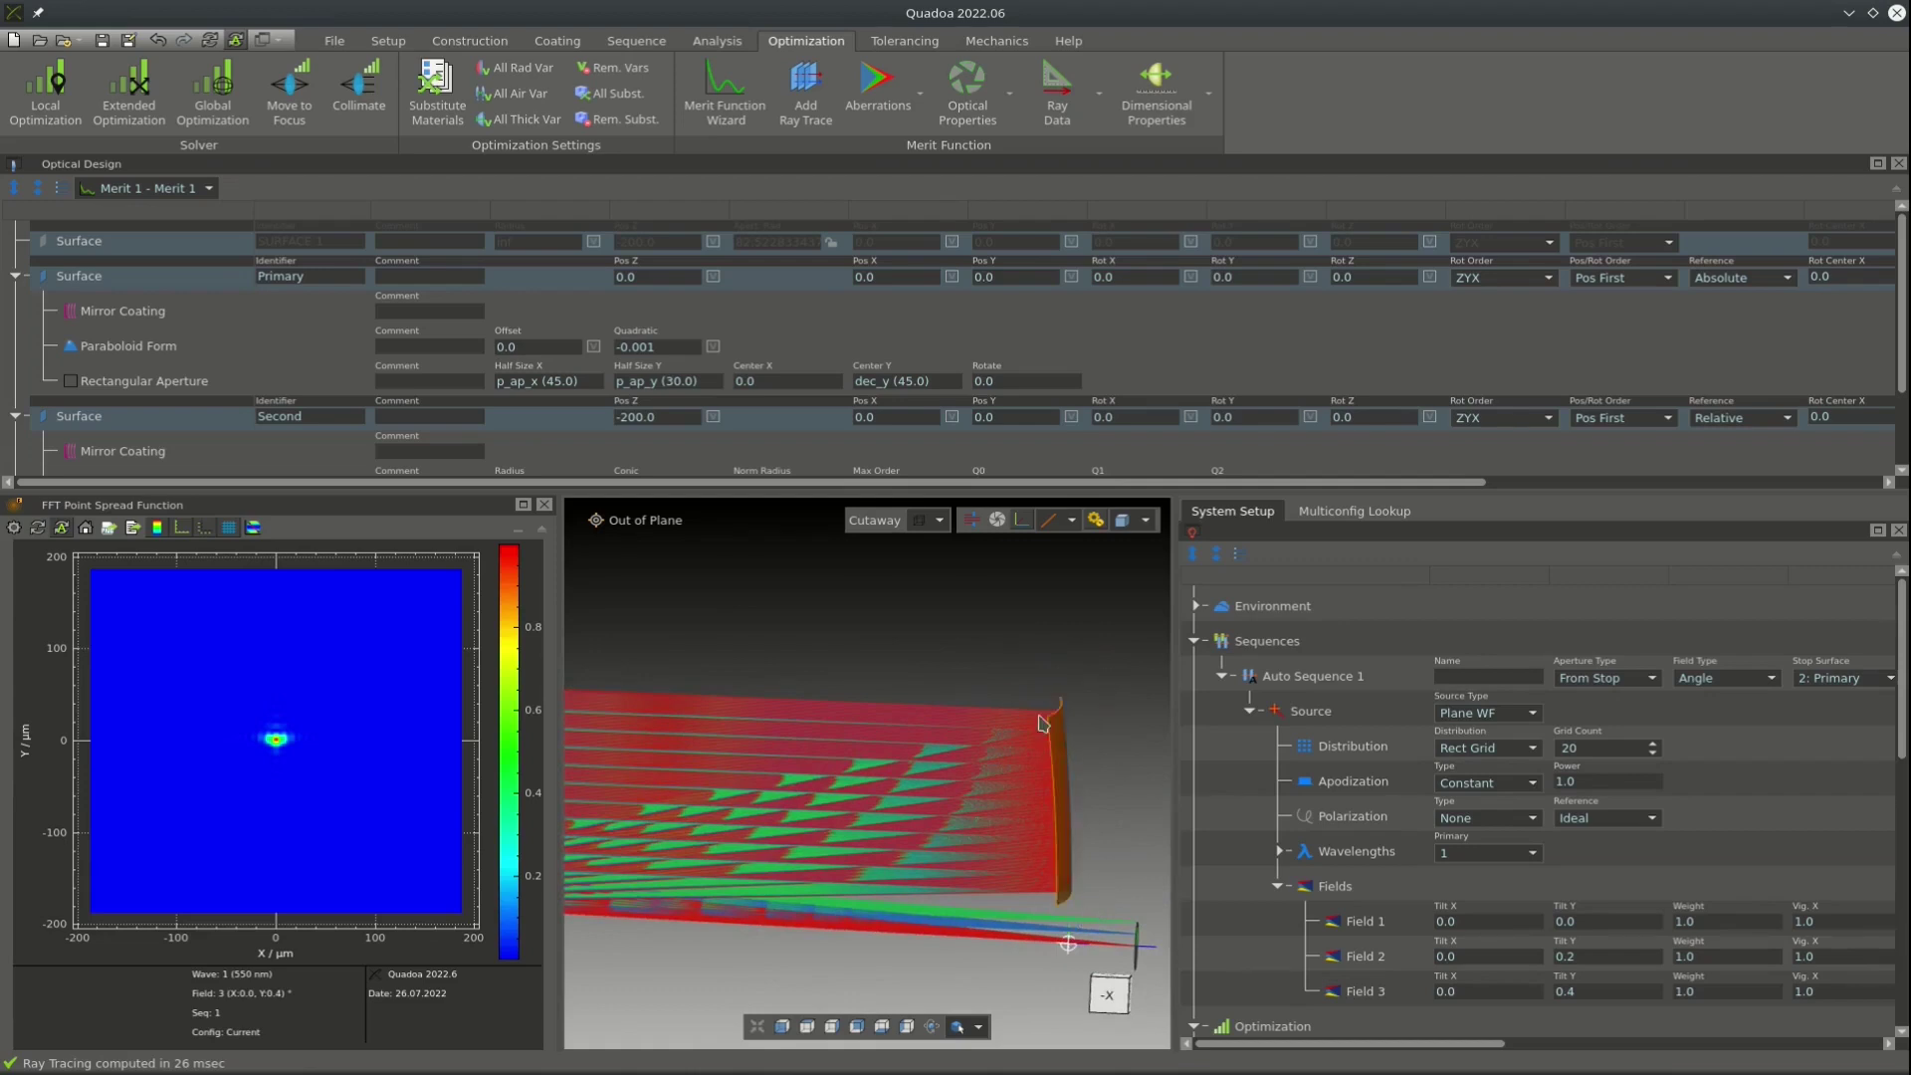
drag(810, 840, 891, 841)
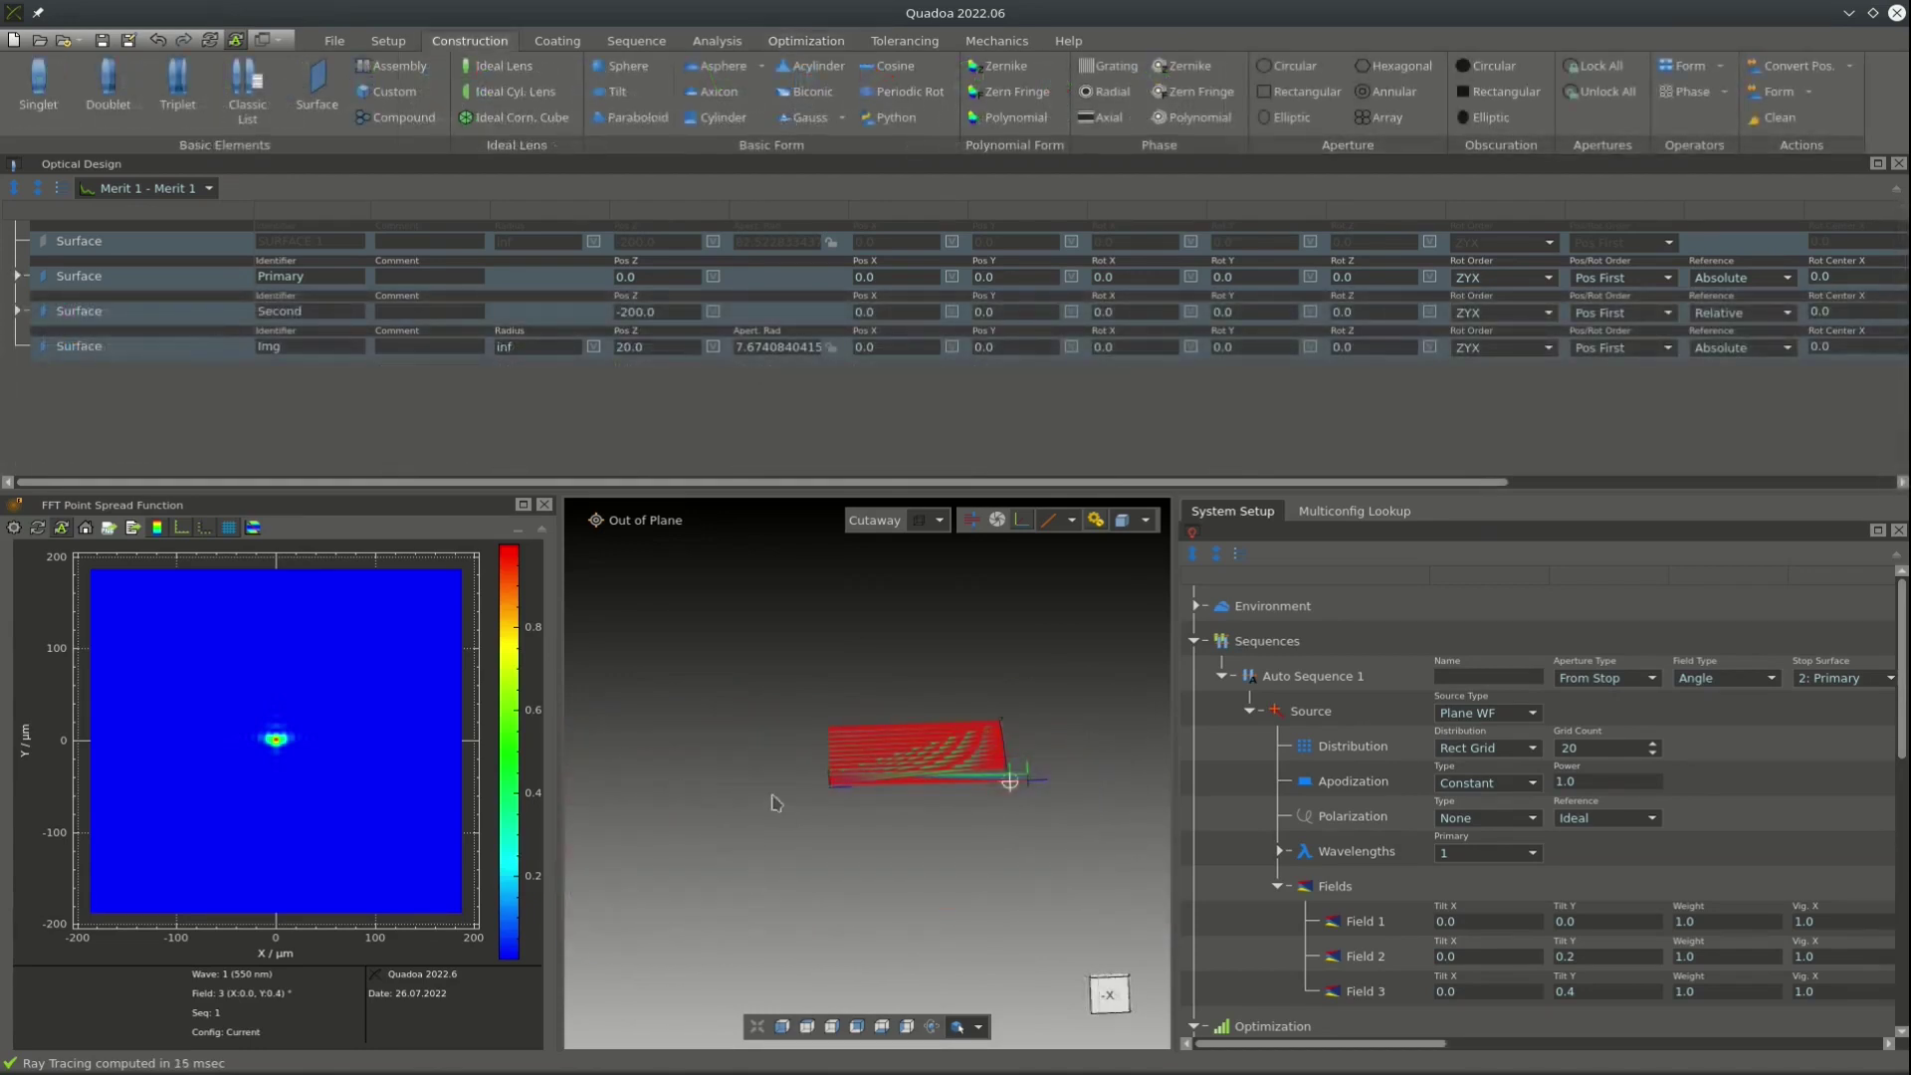
Add a Custom Element above Primary and nest the Primary surface inside ELEMENT 1.
click(401, 99)
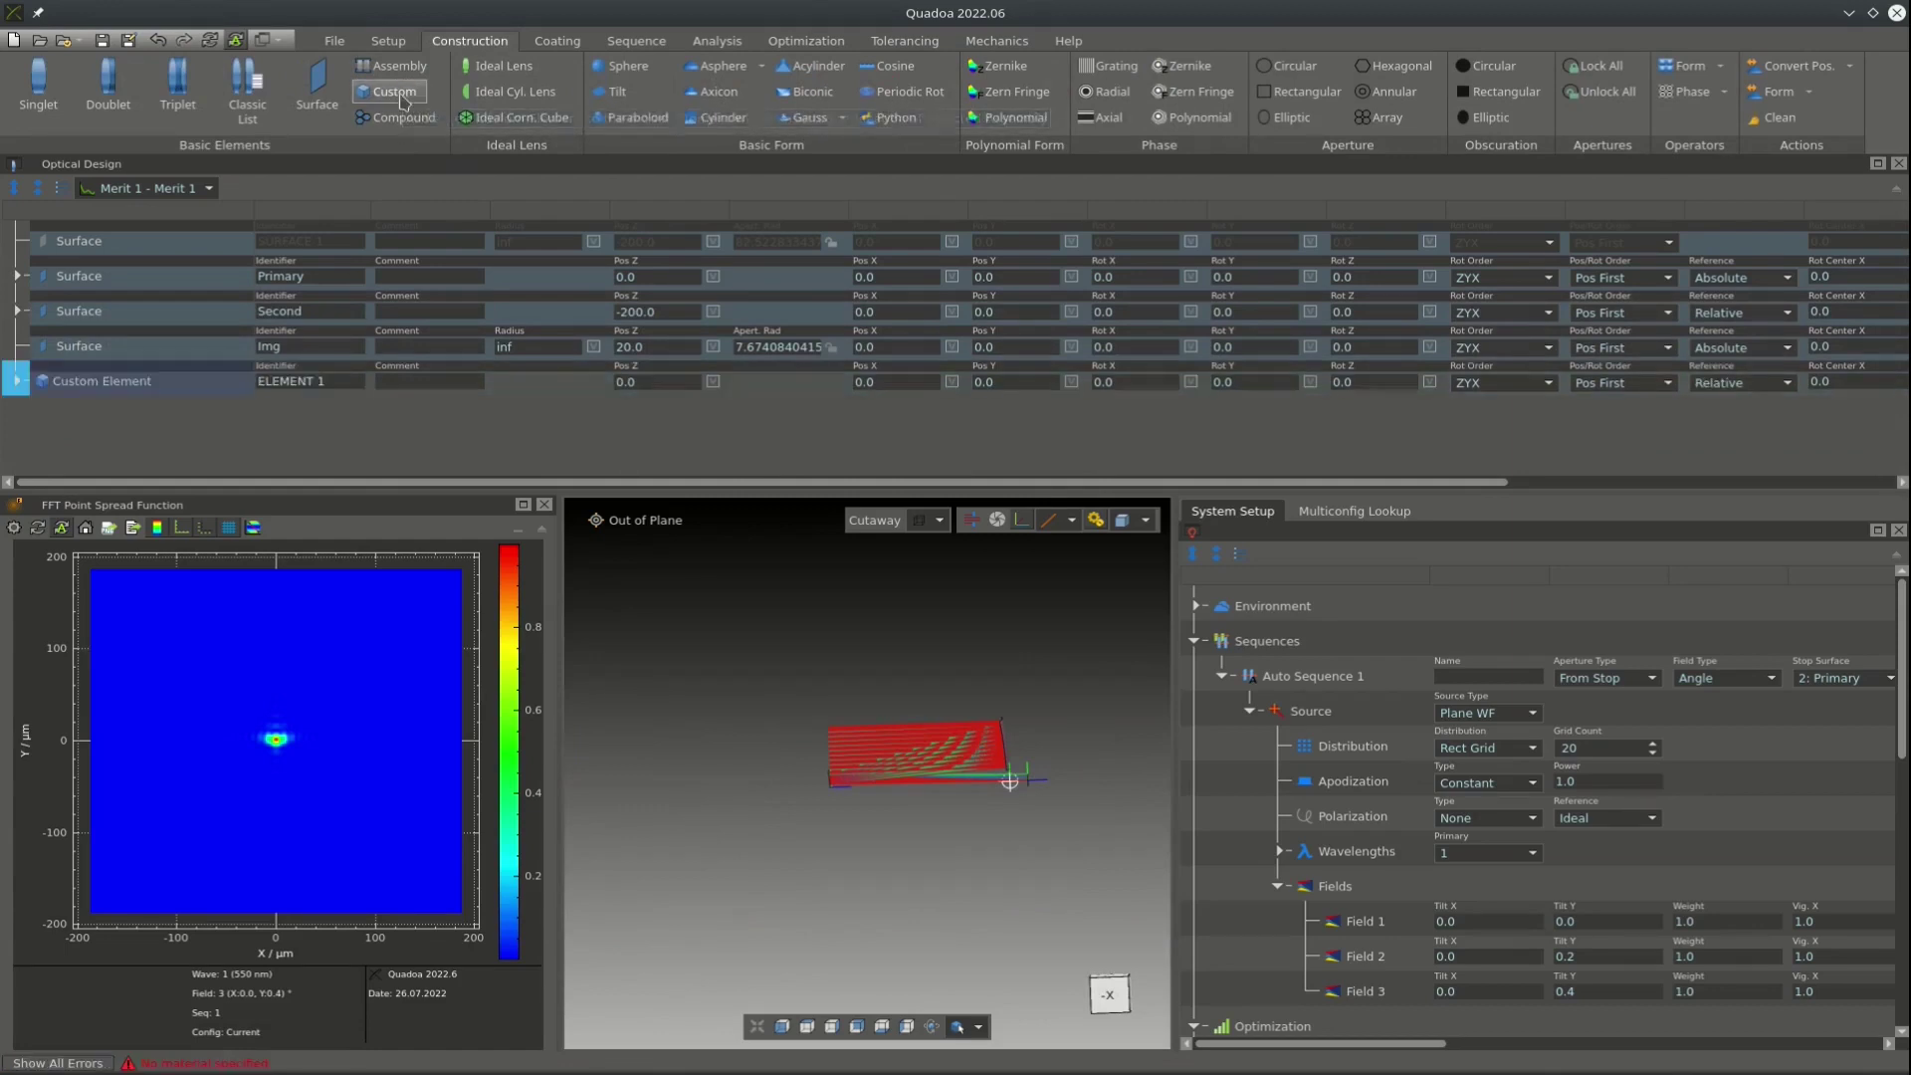
click(1736, 348)
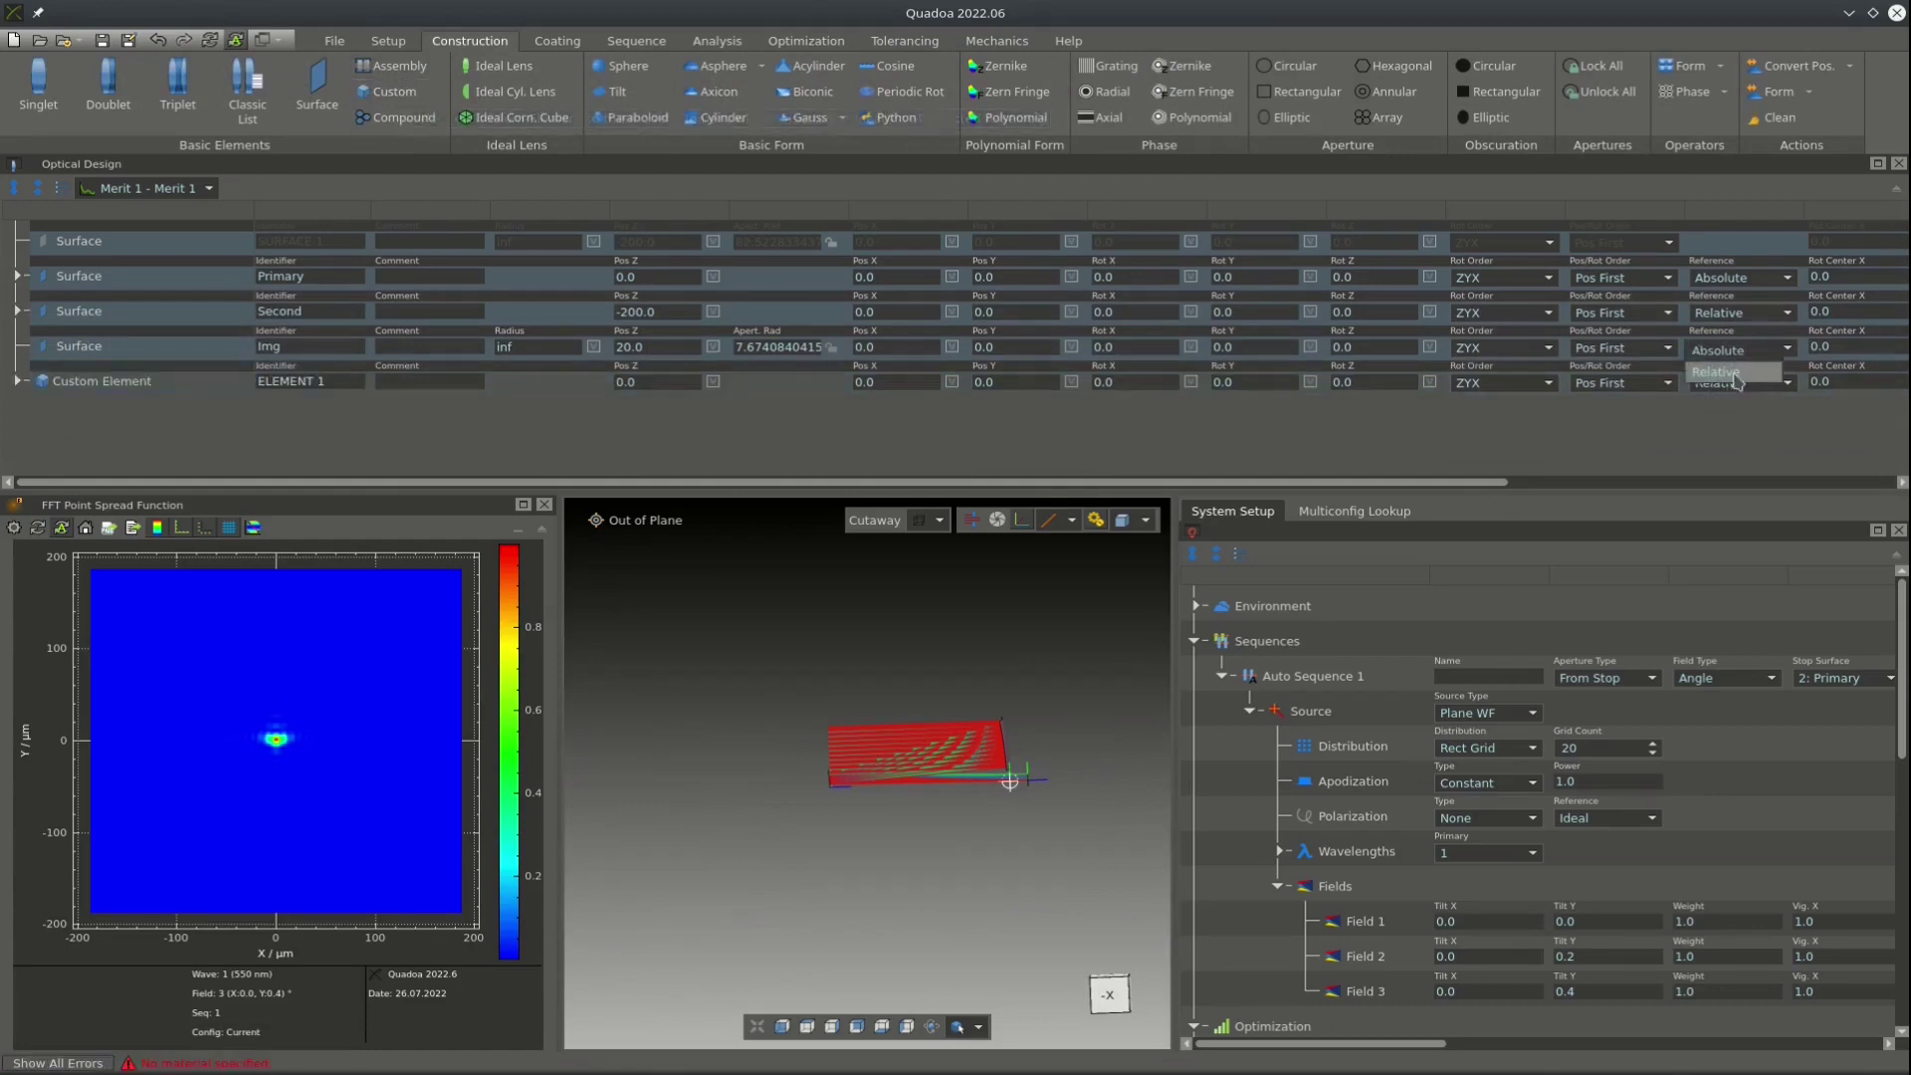
click(1731, 351)
drag(84, 383, 125, 269)
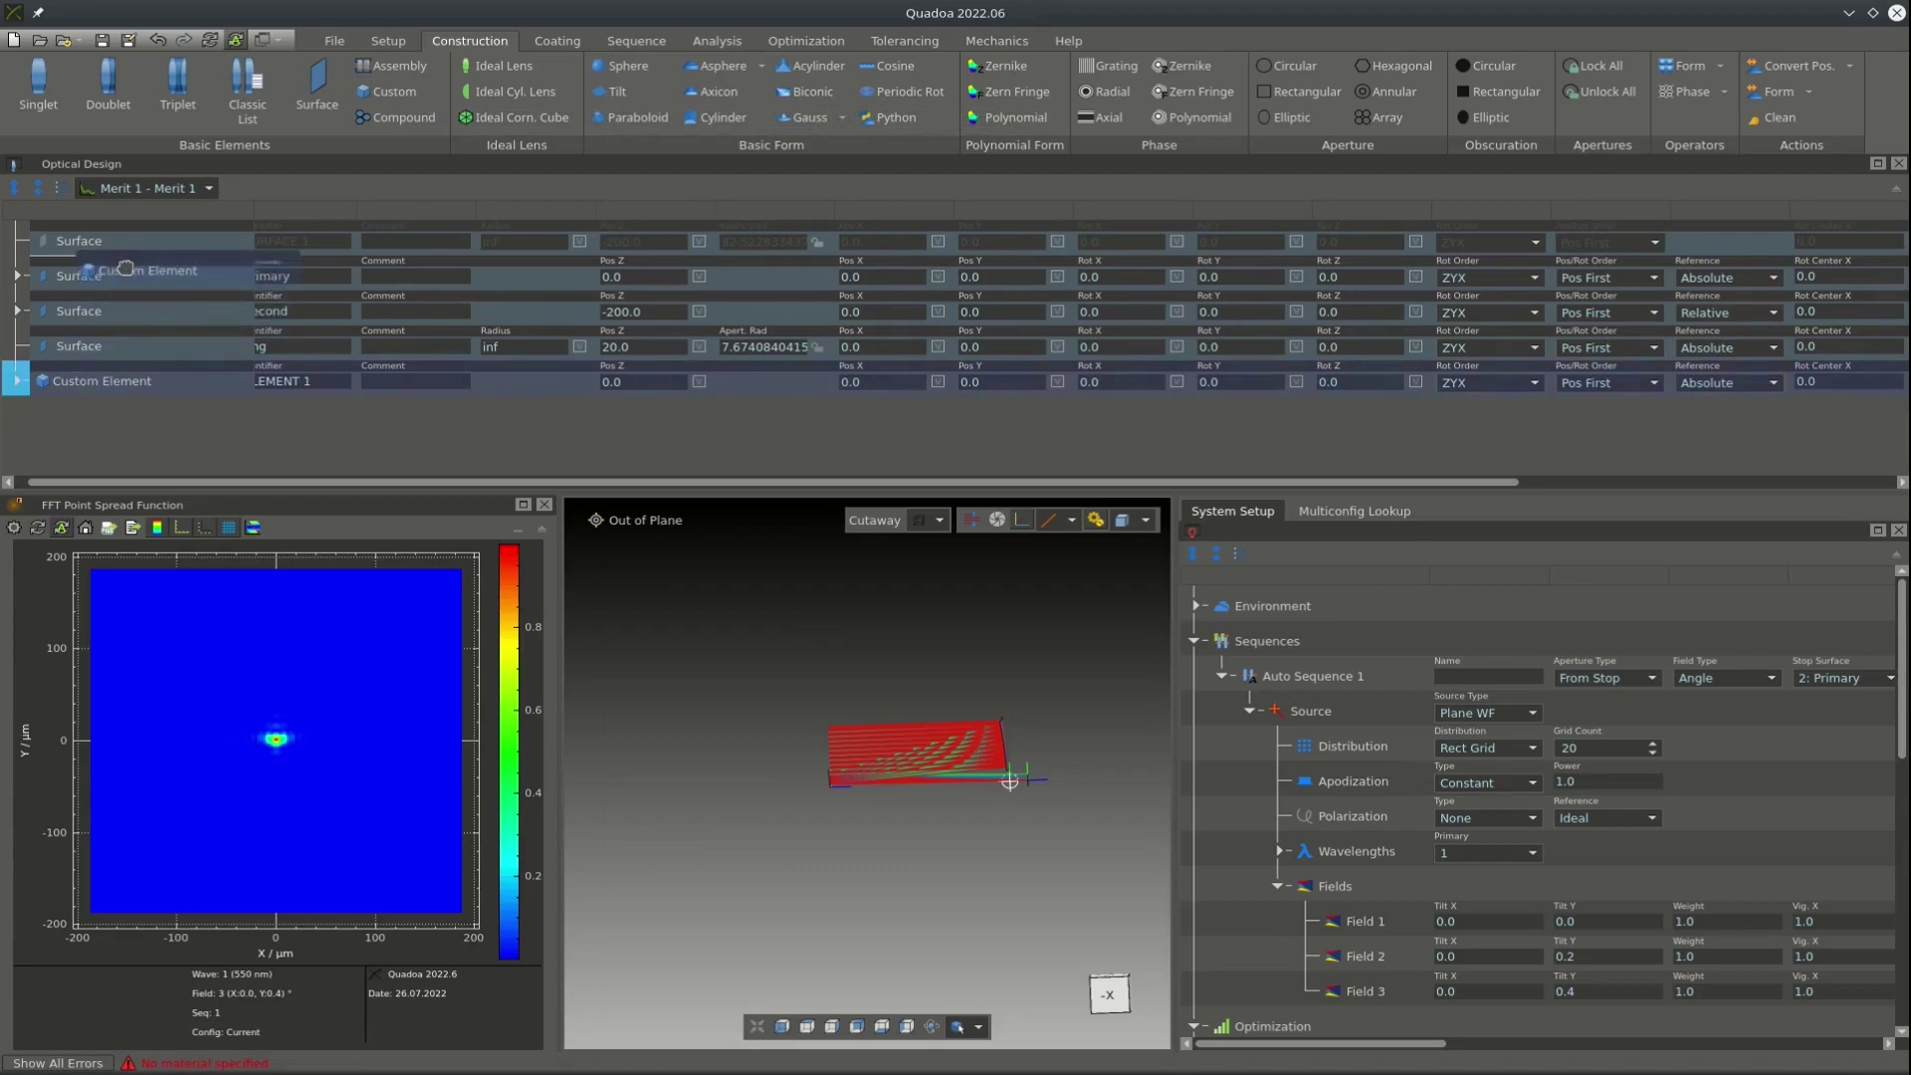
drag(126, 268, 125, 272)
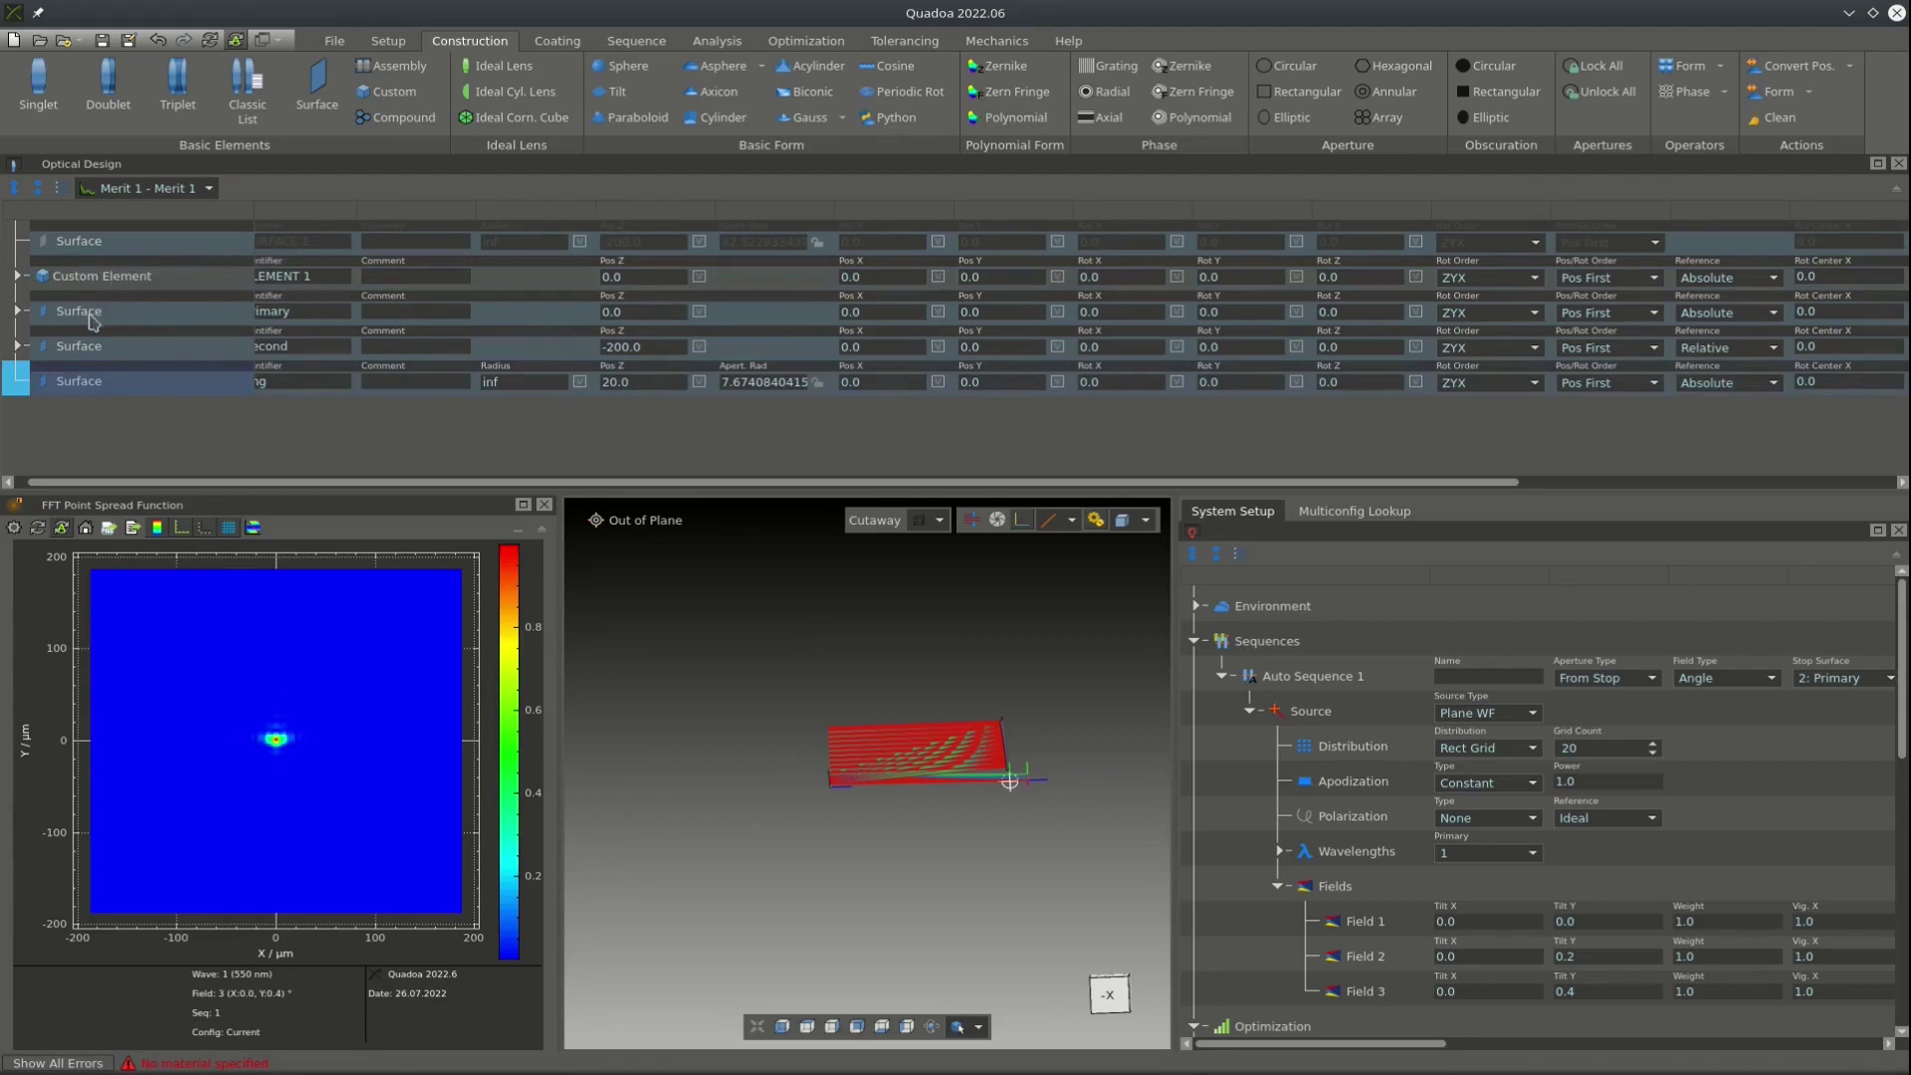
drag(52, 316, 88, 277)
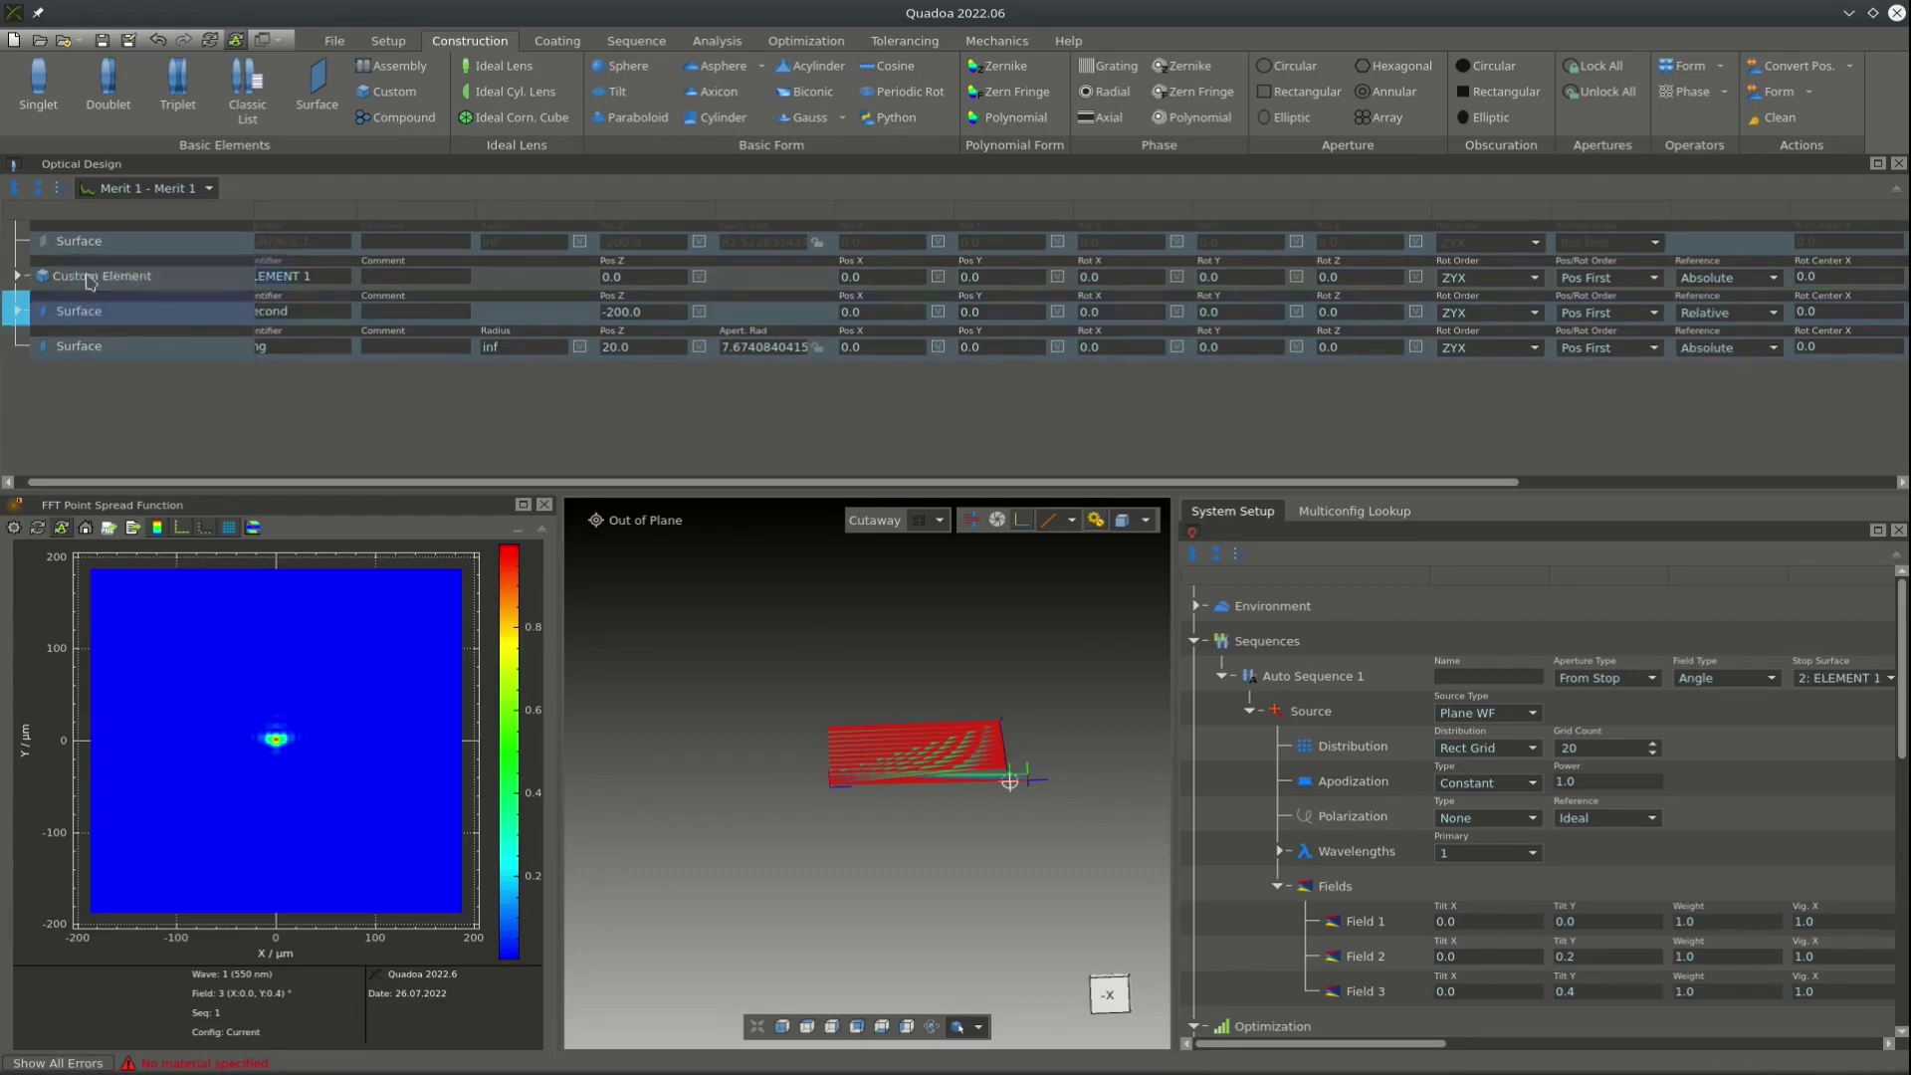
click(16, 275)
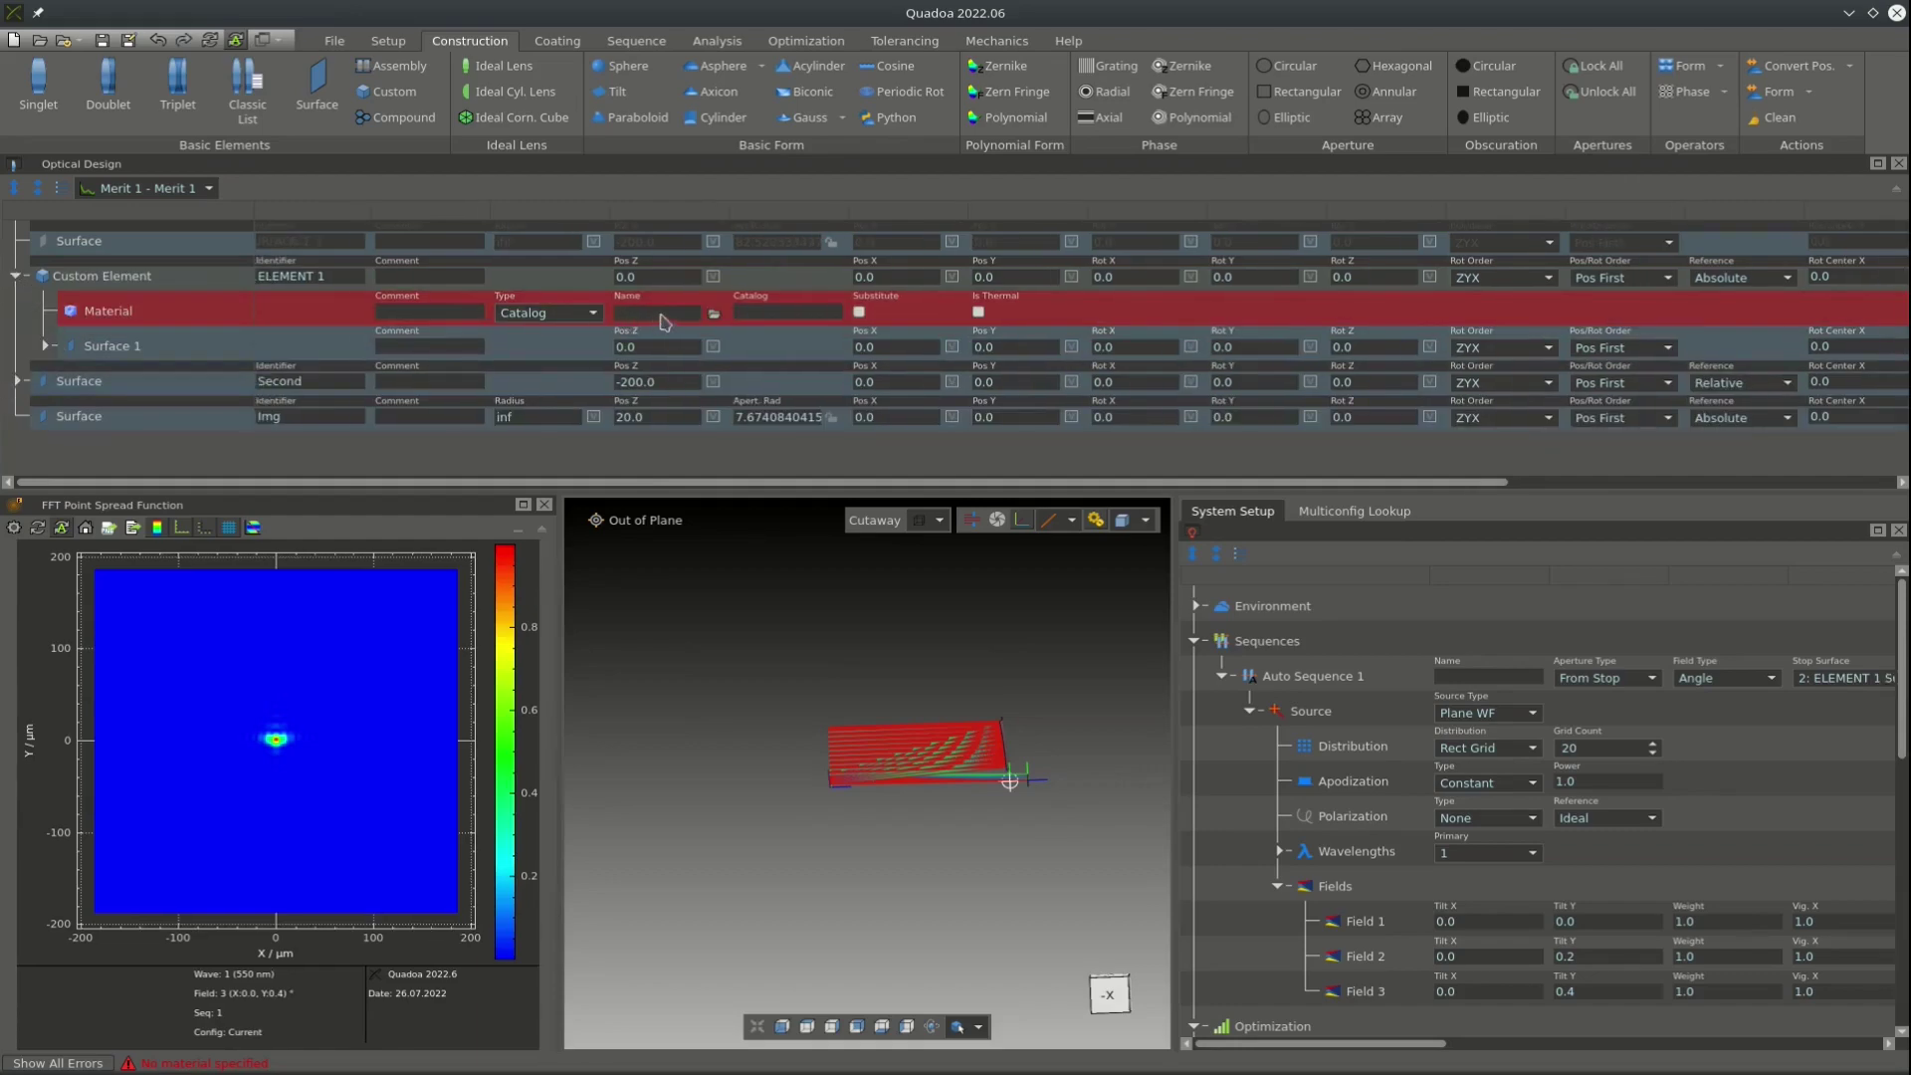
Assign SCHOTT F2 catalog glass as ELEMENT 1's material.
click(714, 314)
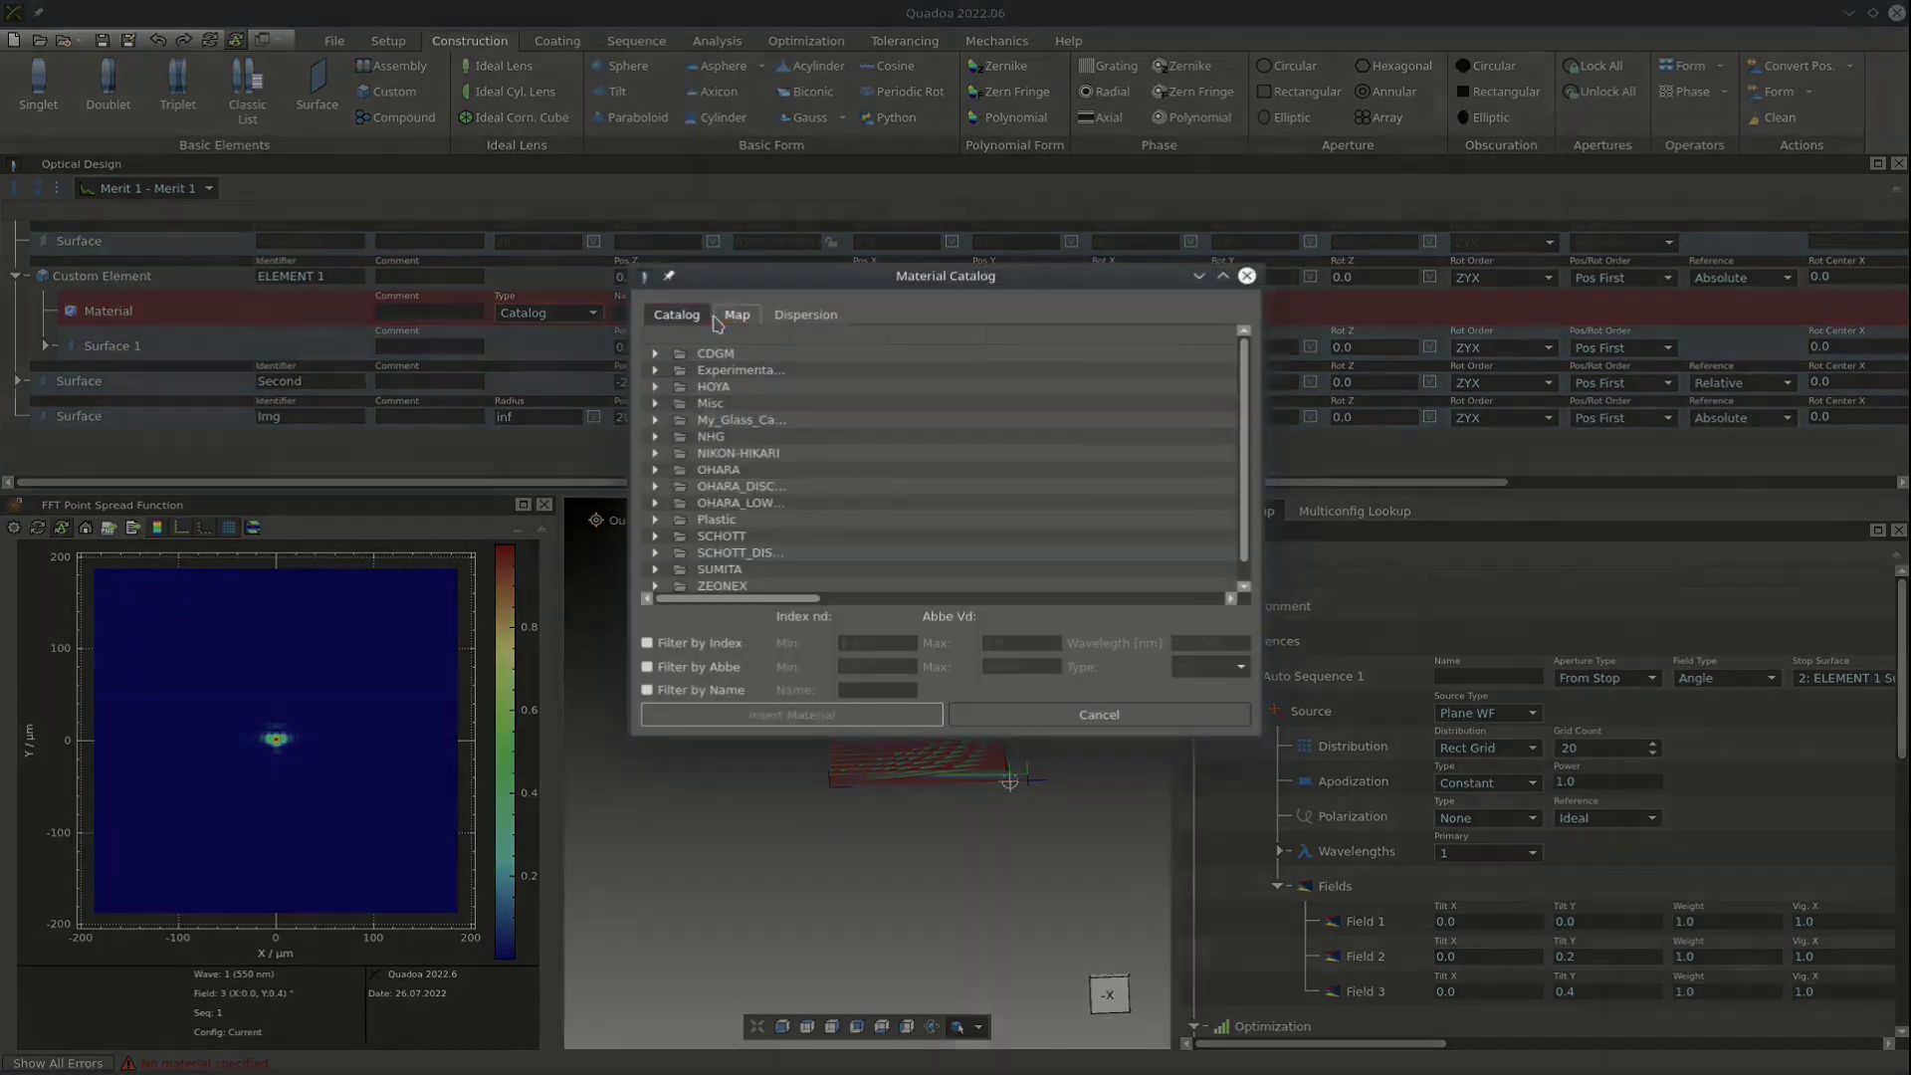
click(656, 536)
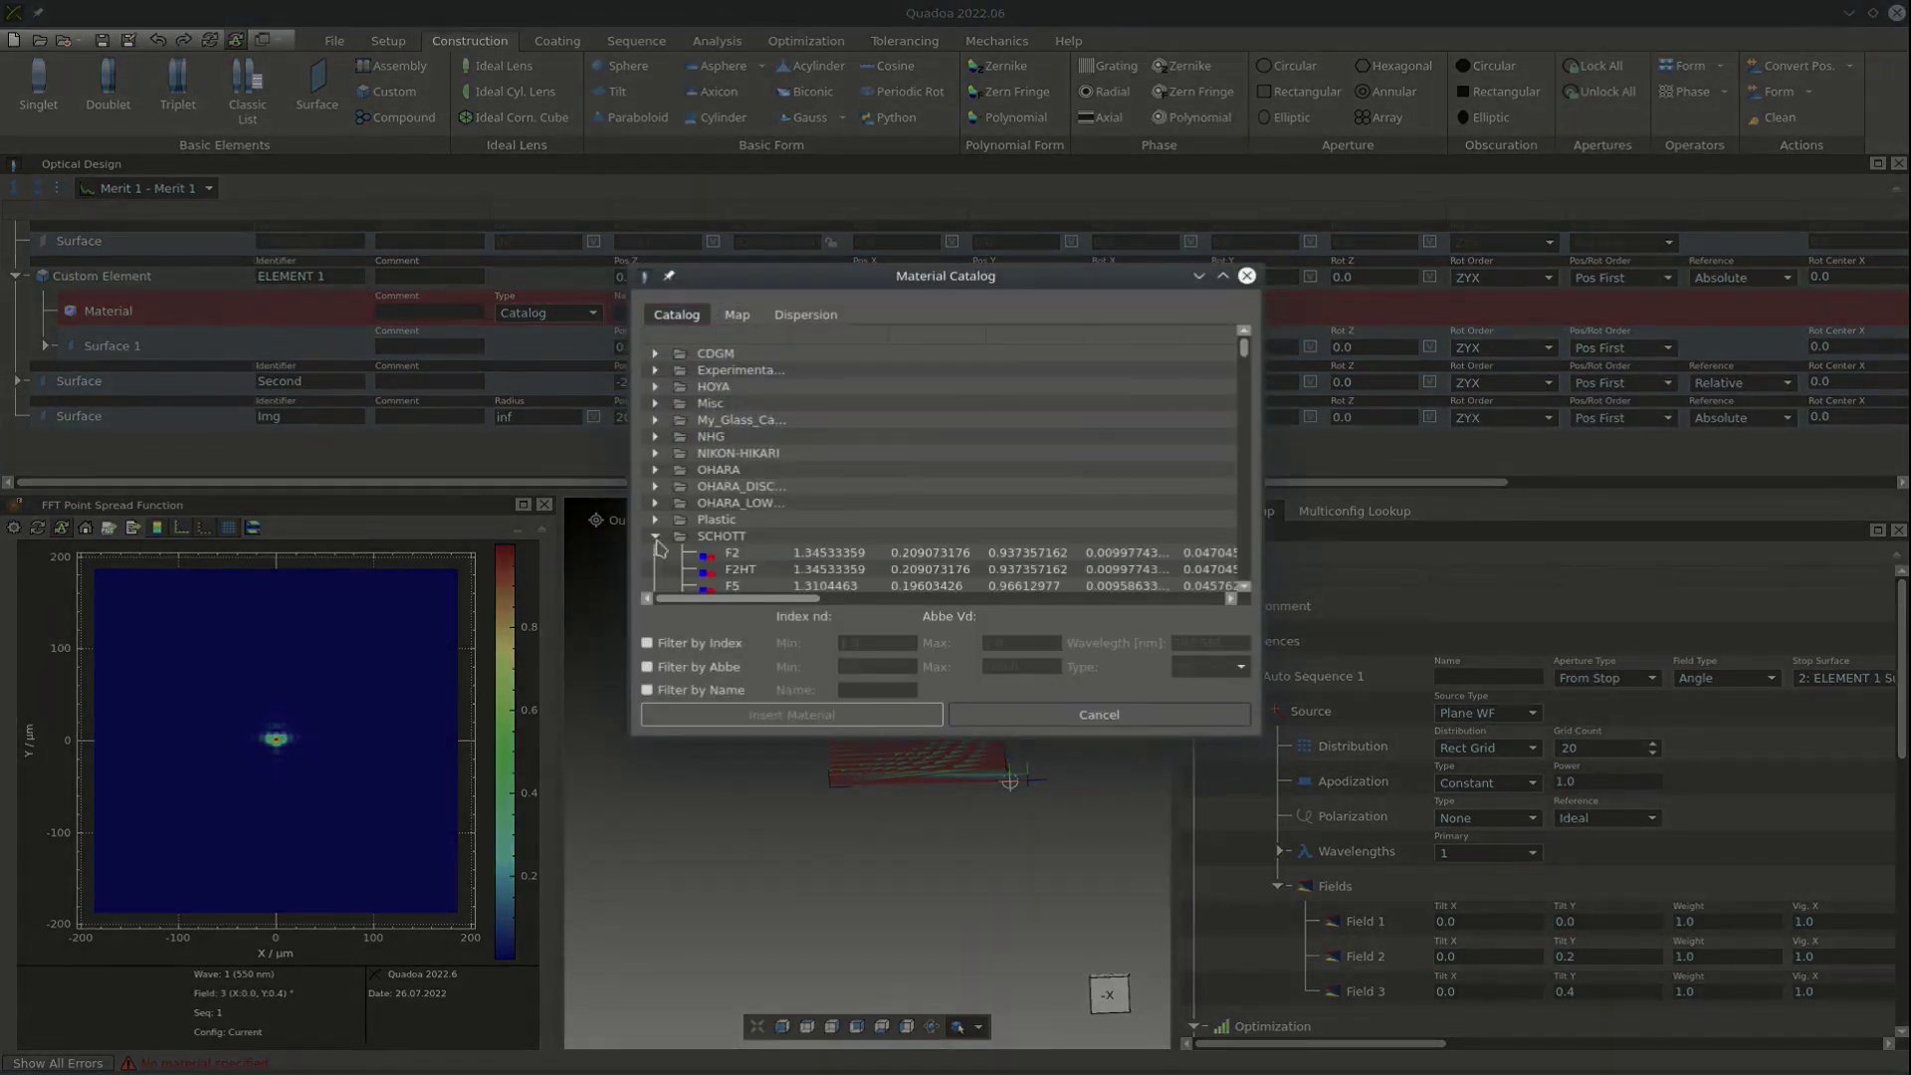
click(746, 557)
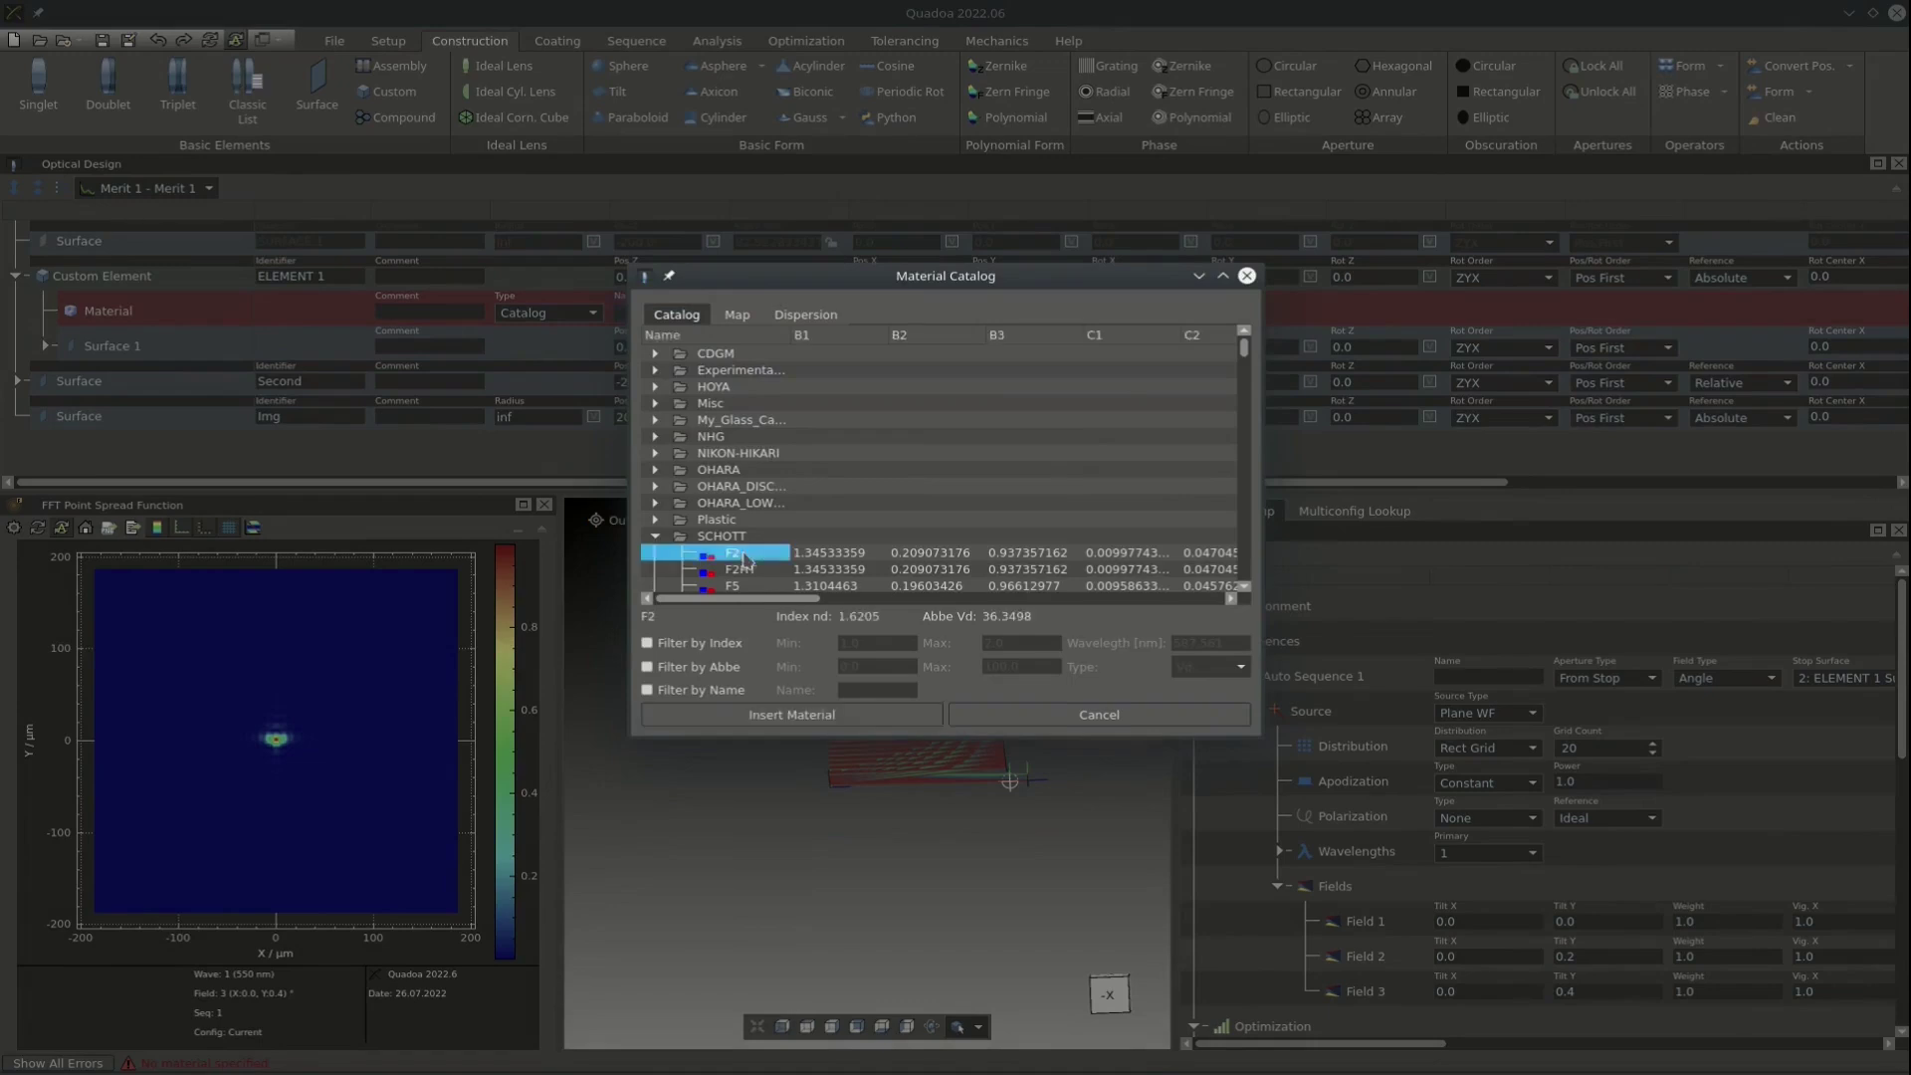
click(796, 715)
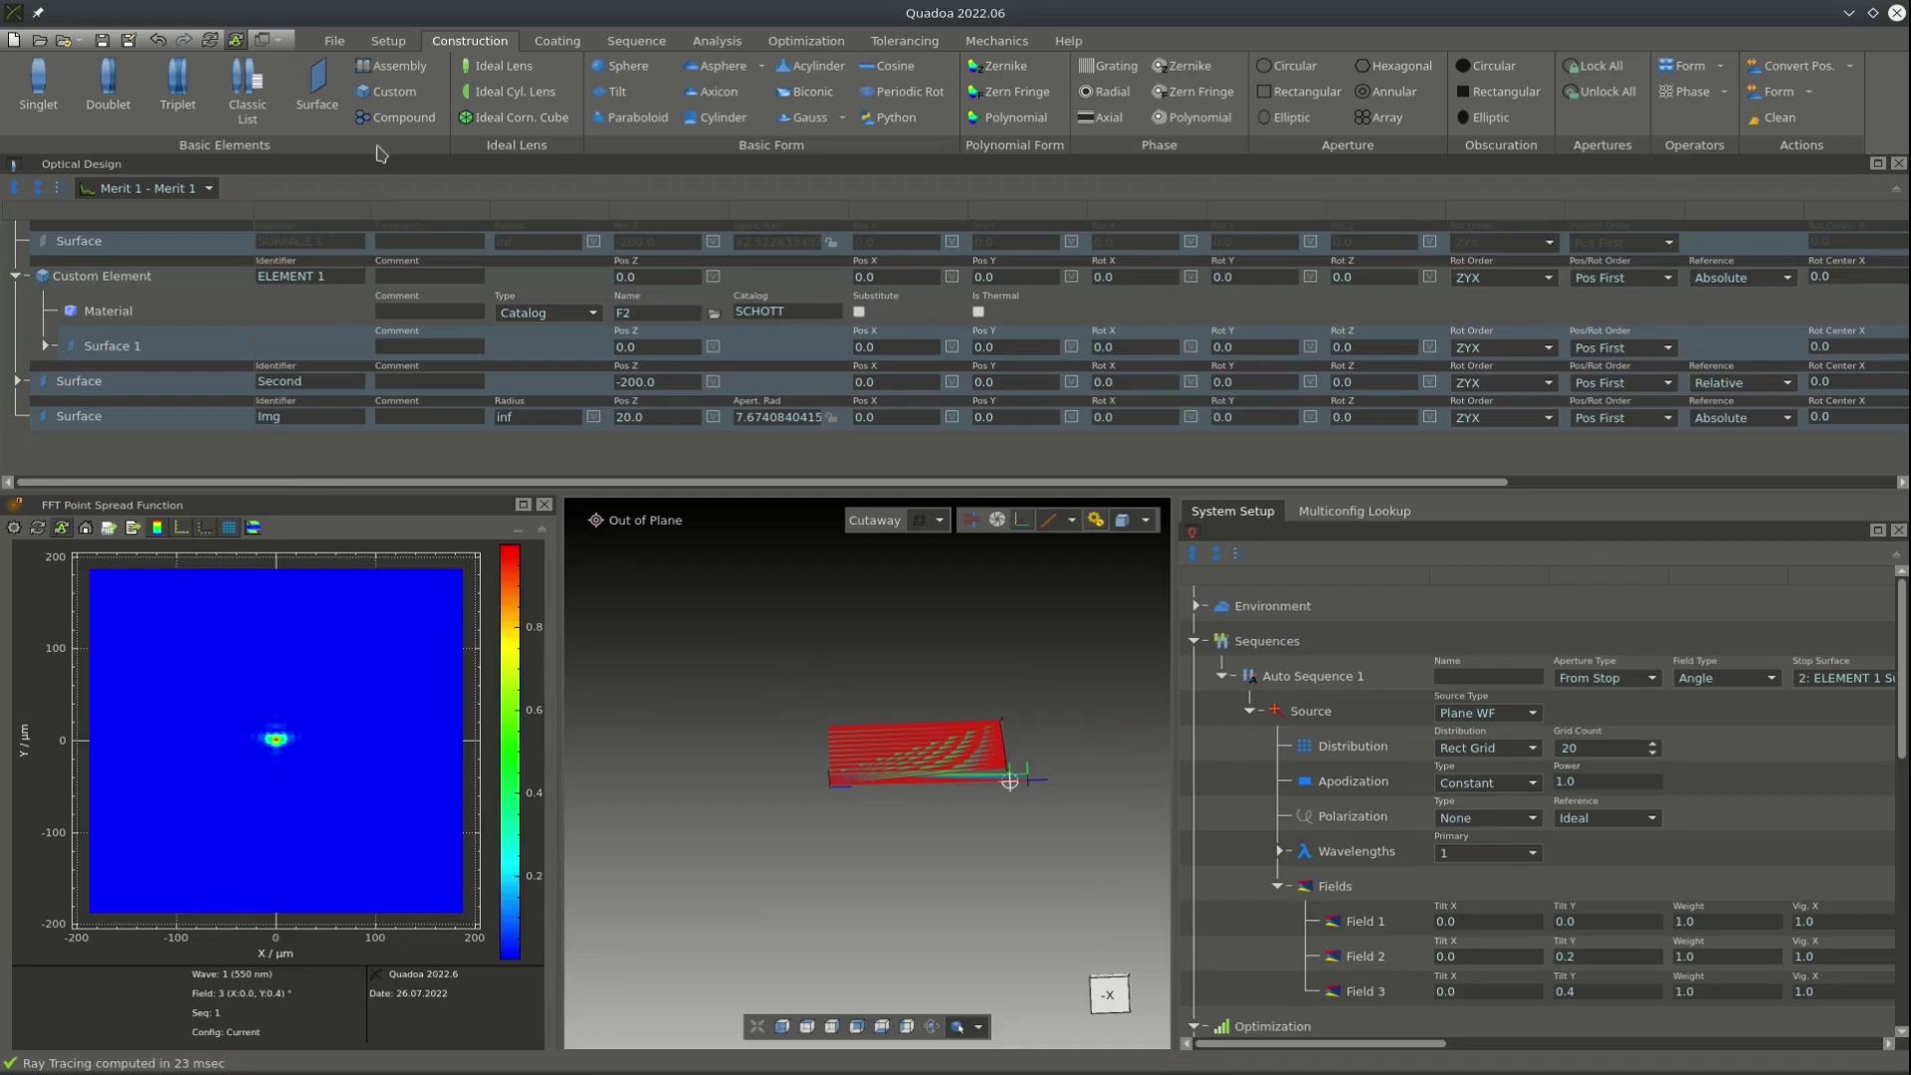
Add ELEMENT 2 with an Absolute reference and move it above the Second surface.
click(388, 93)
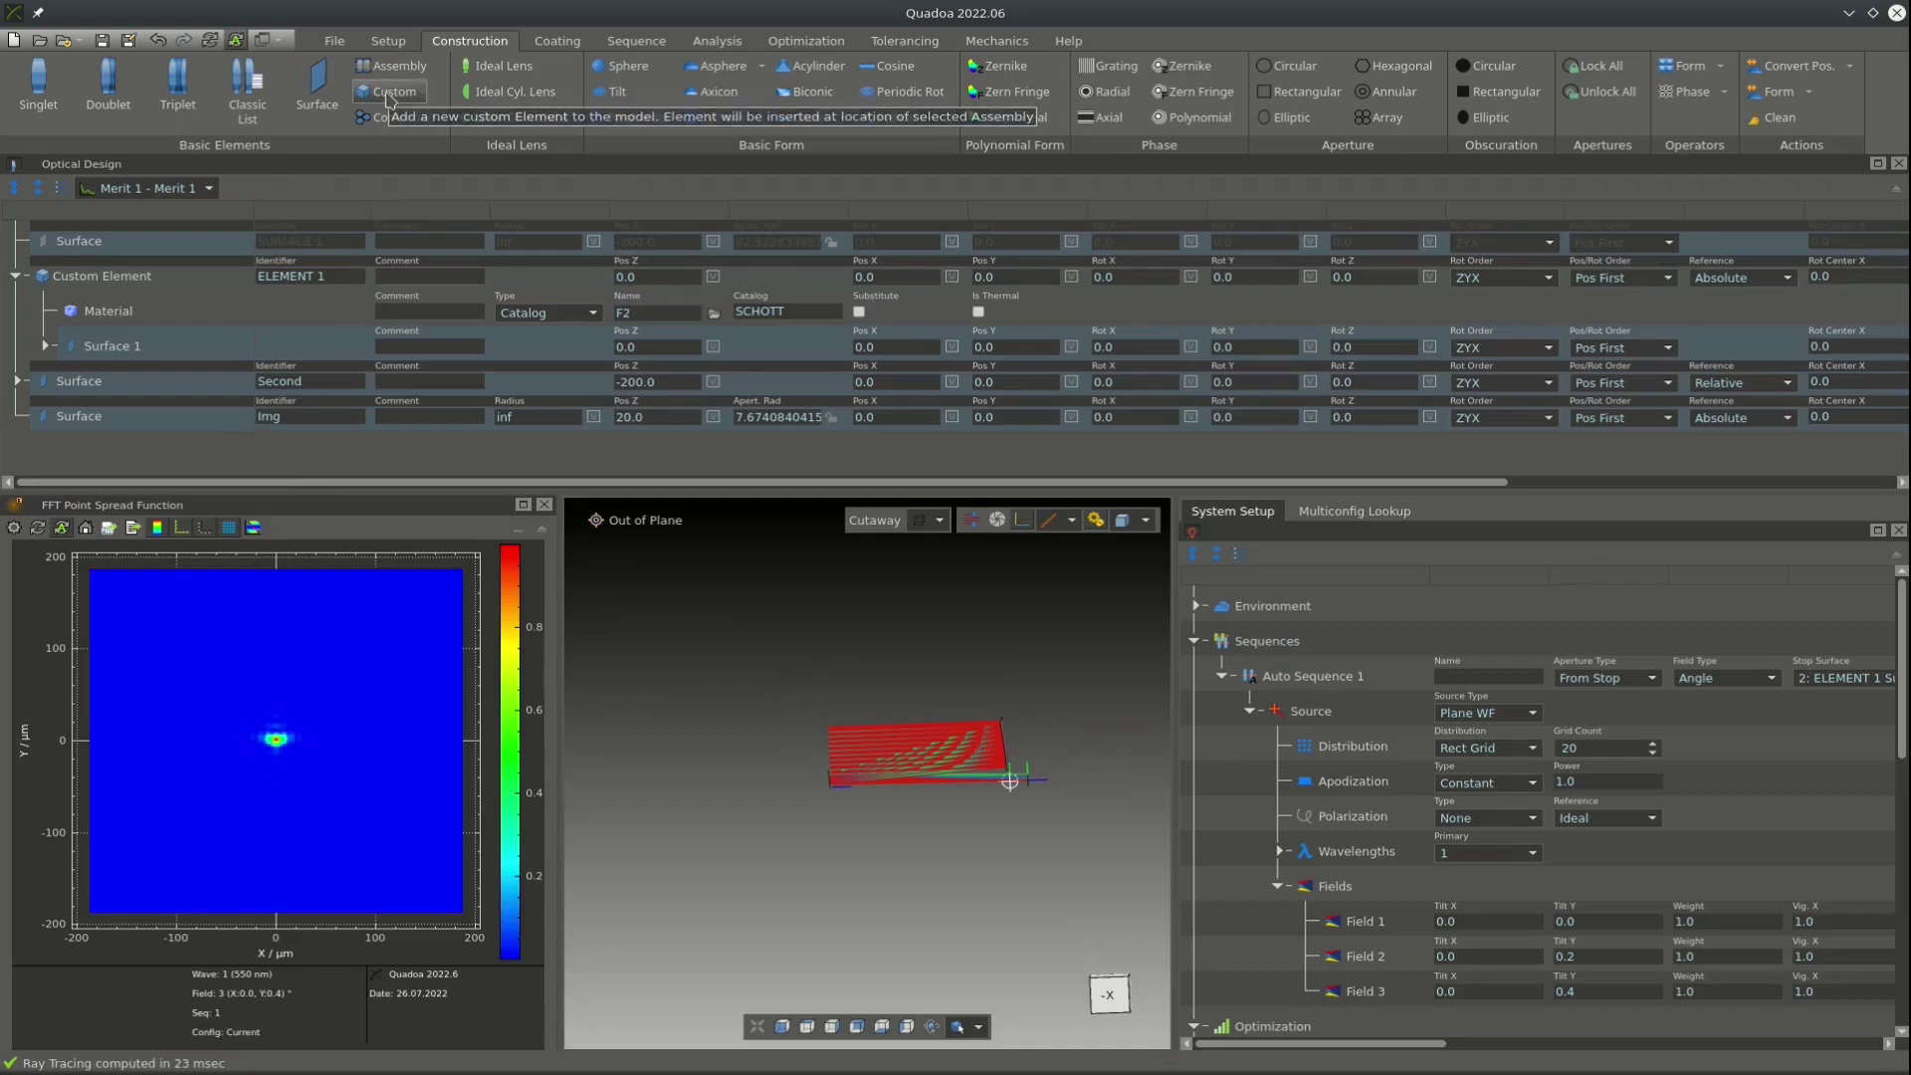
right_click(147, 458)
key(Escape)
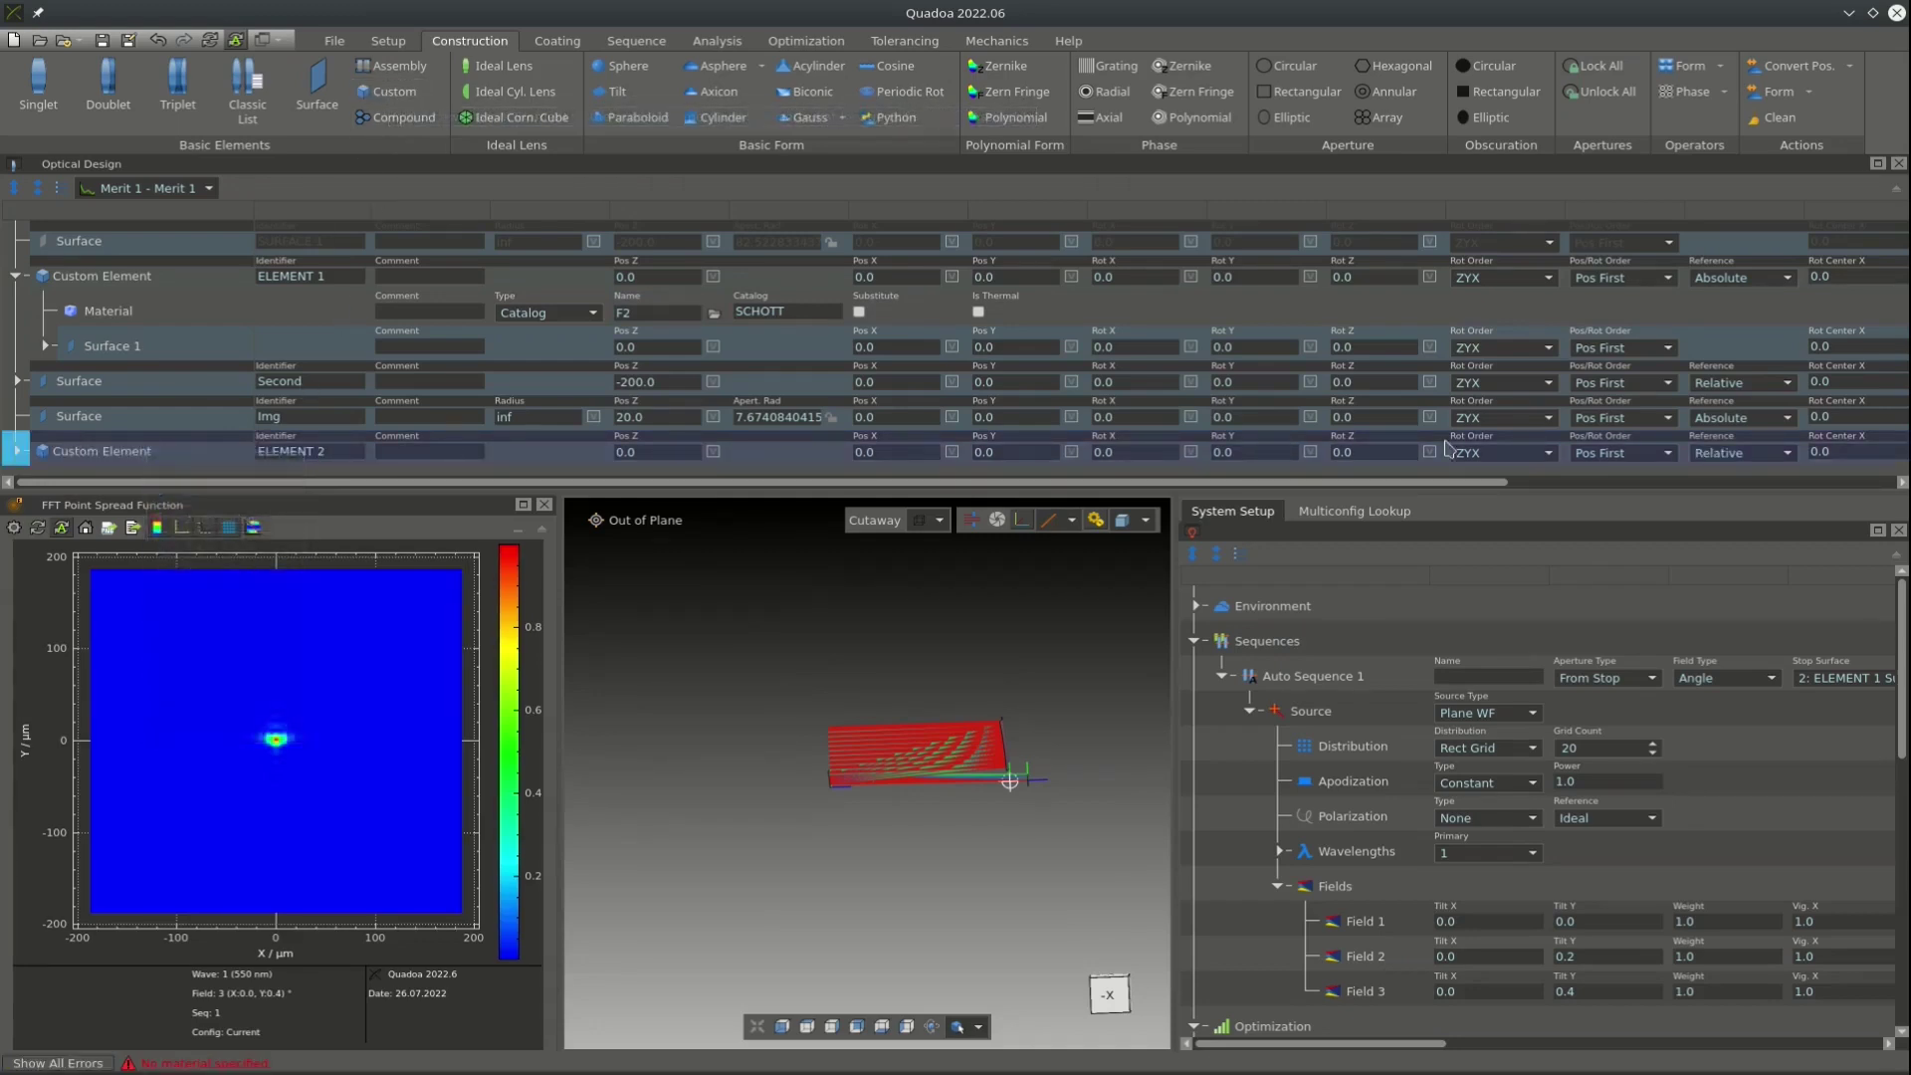
click(1741, 453)
click(1726, 421)
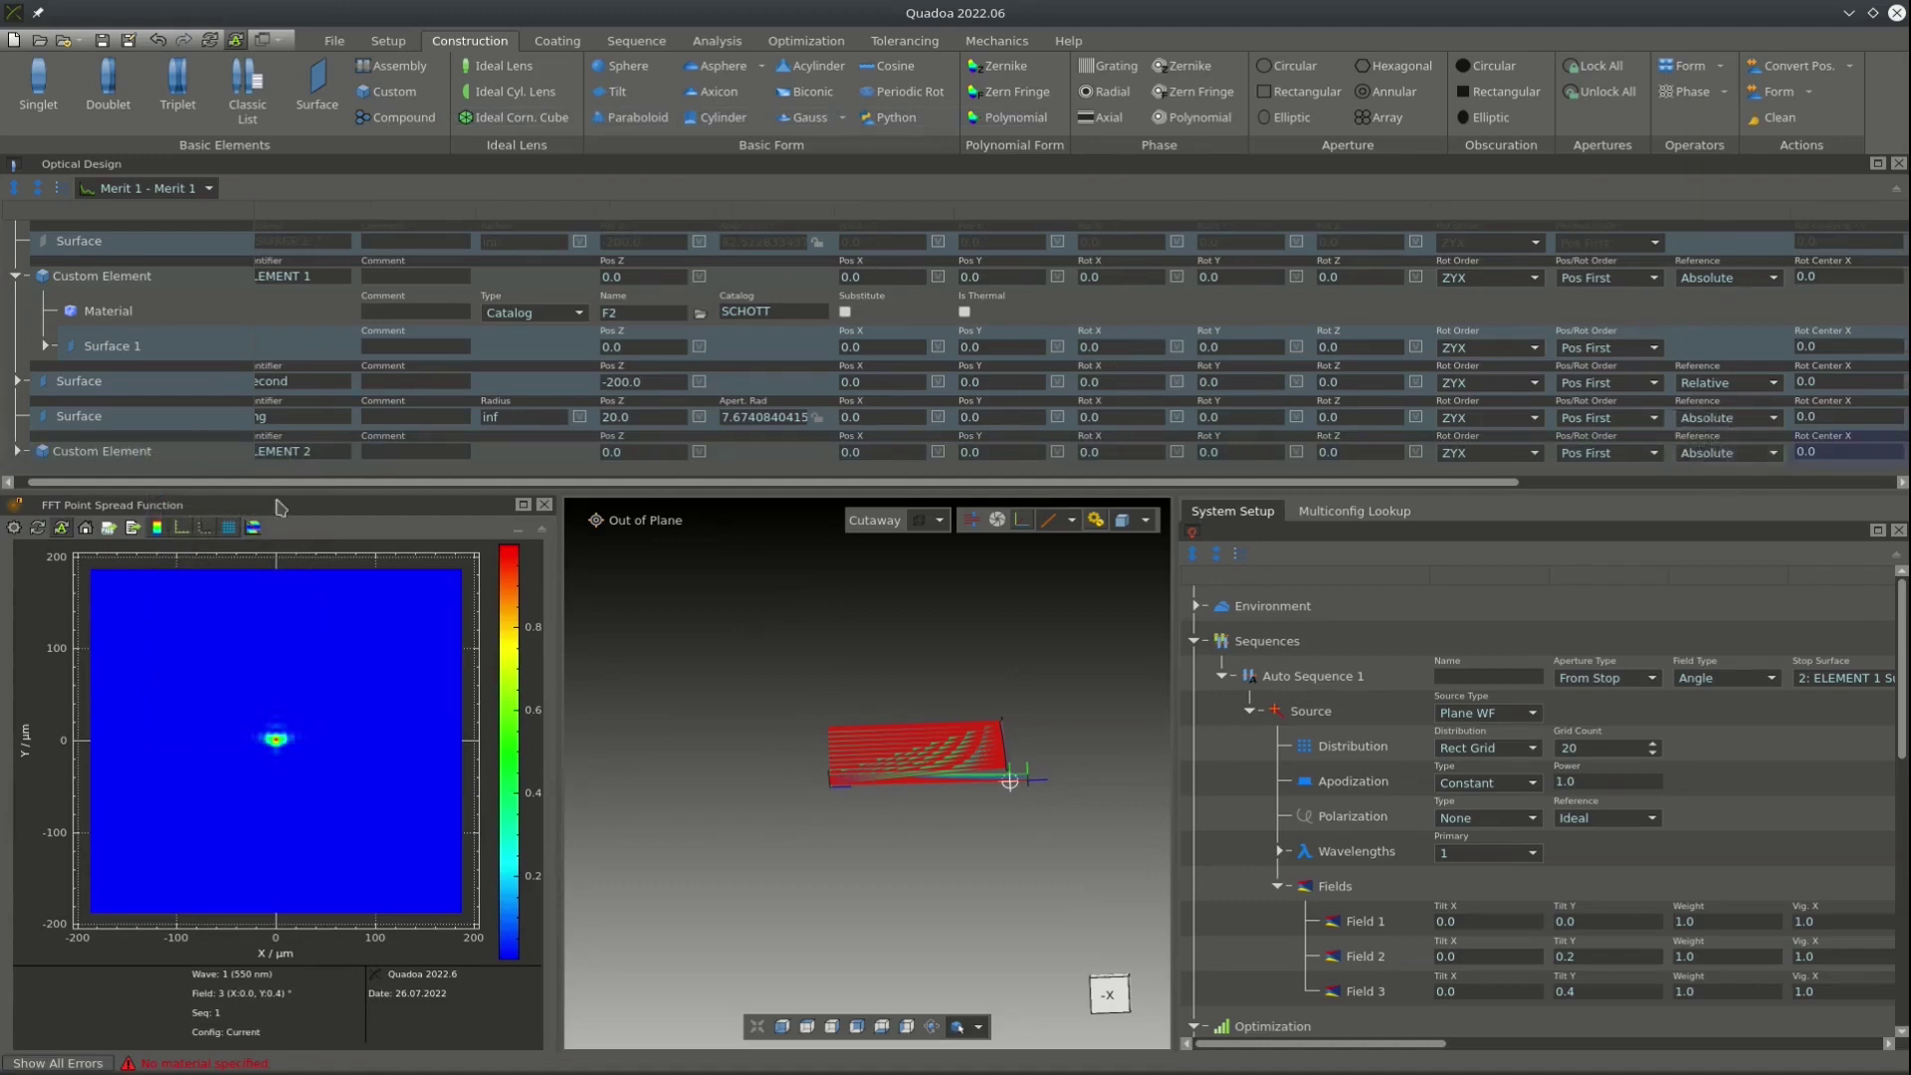
drag(107, 450, 95, 389)
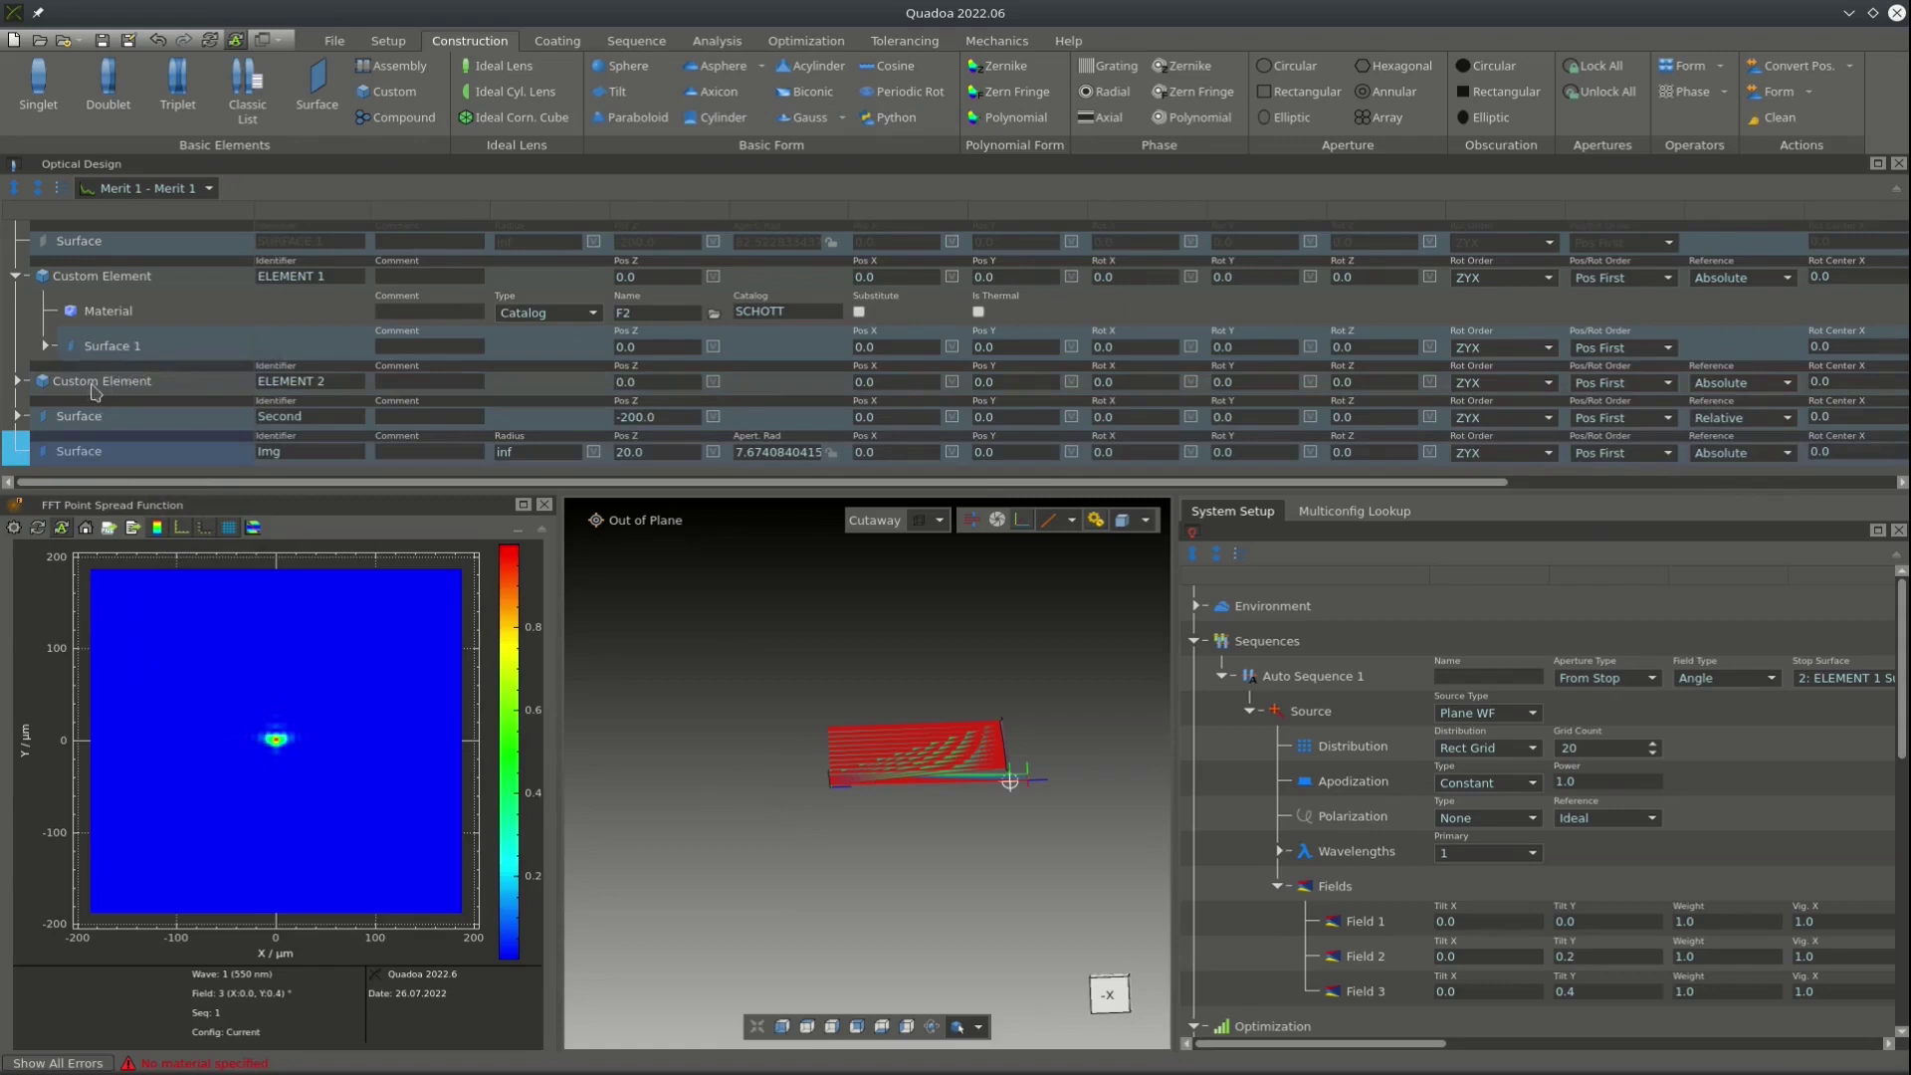
Move Pos Z -200.0 from the Second surface to ELEMENT 2 and nest Second inside it.
click(665, 418)
key(ctrl+x)
key(Return)
click(665, 383)
key(ctrl+v)
key(Return)
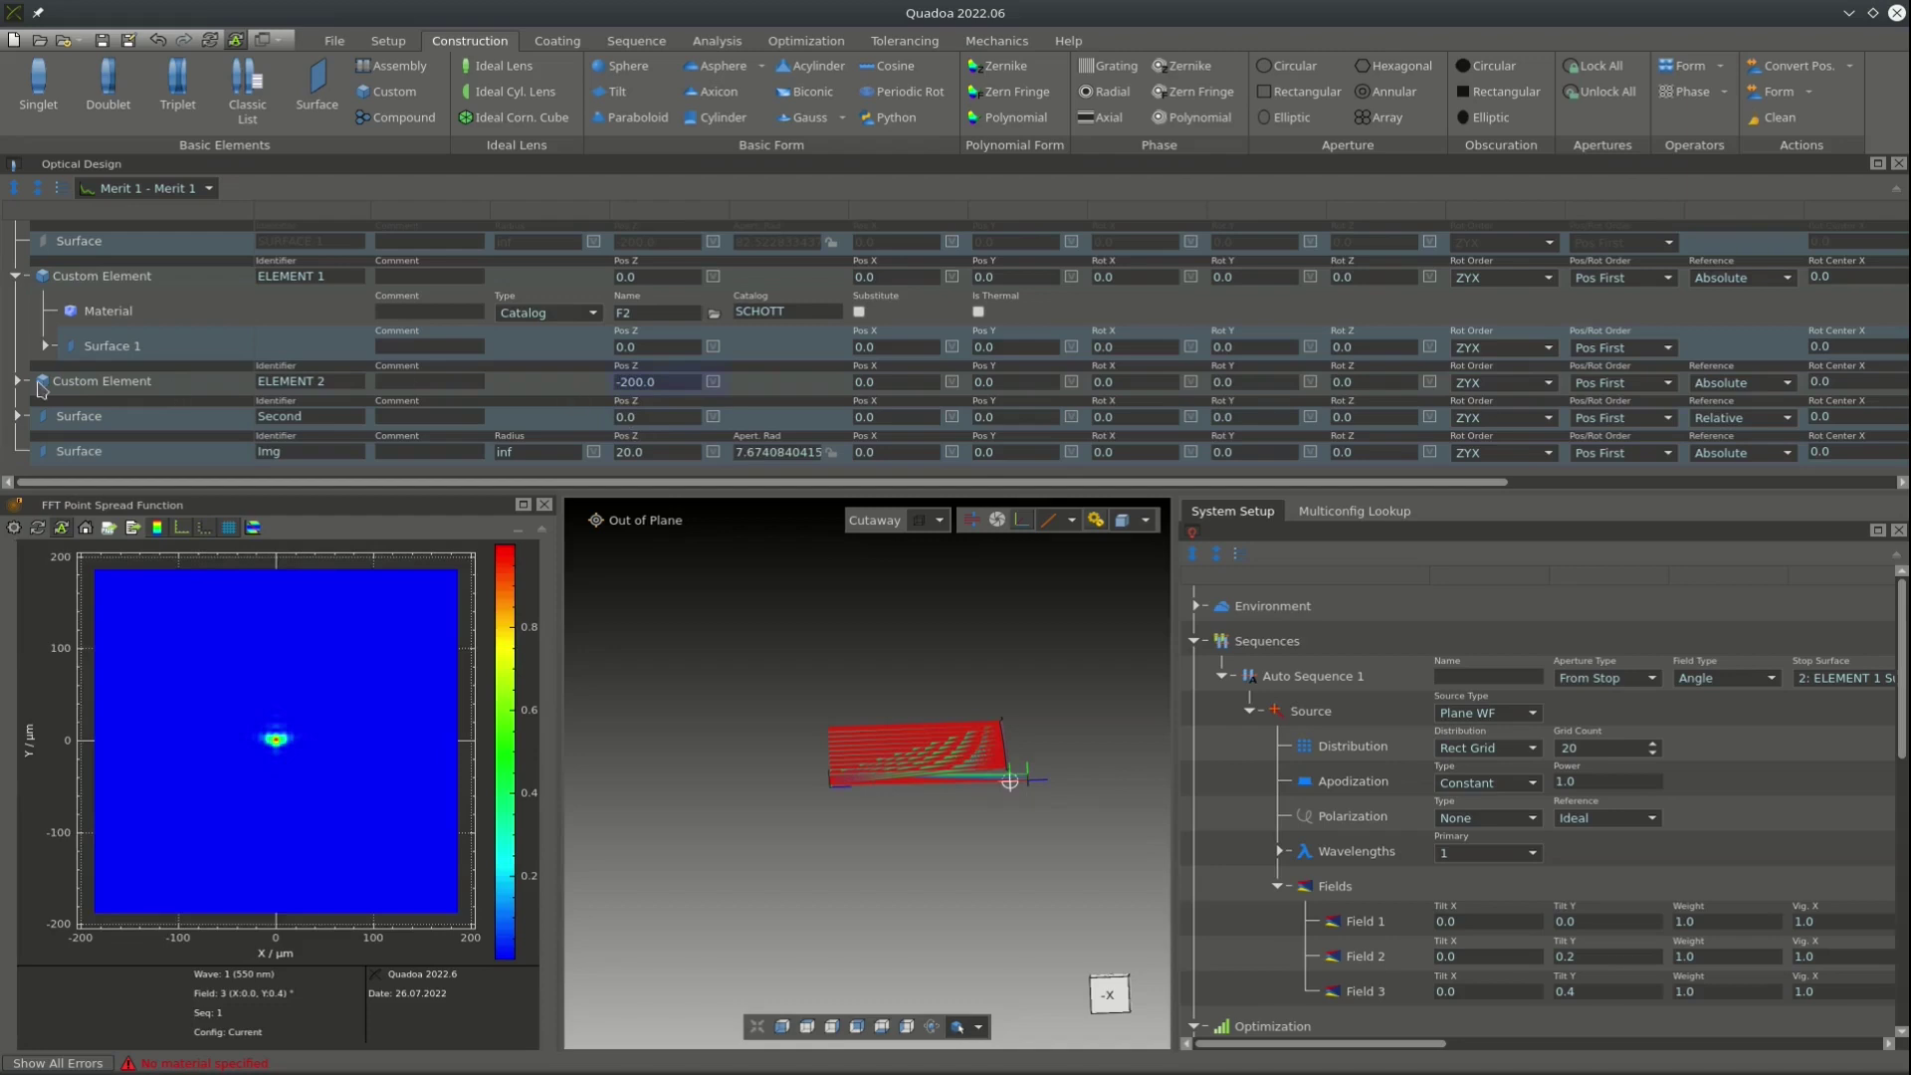
drag(50, 416, 99, 386)
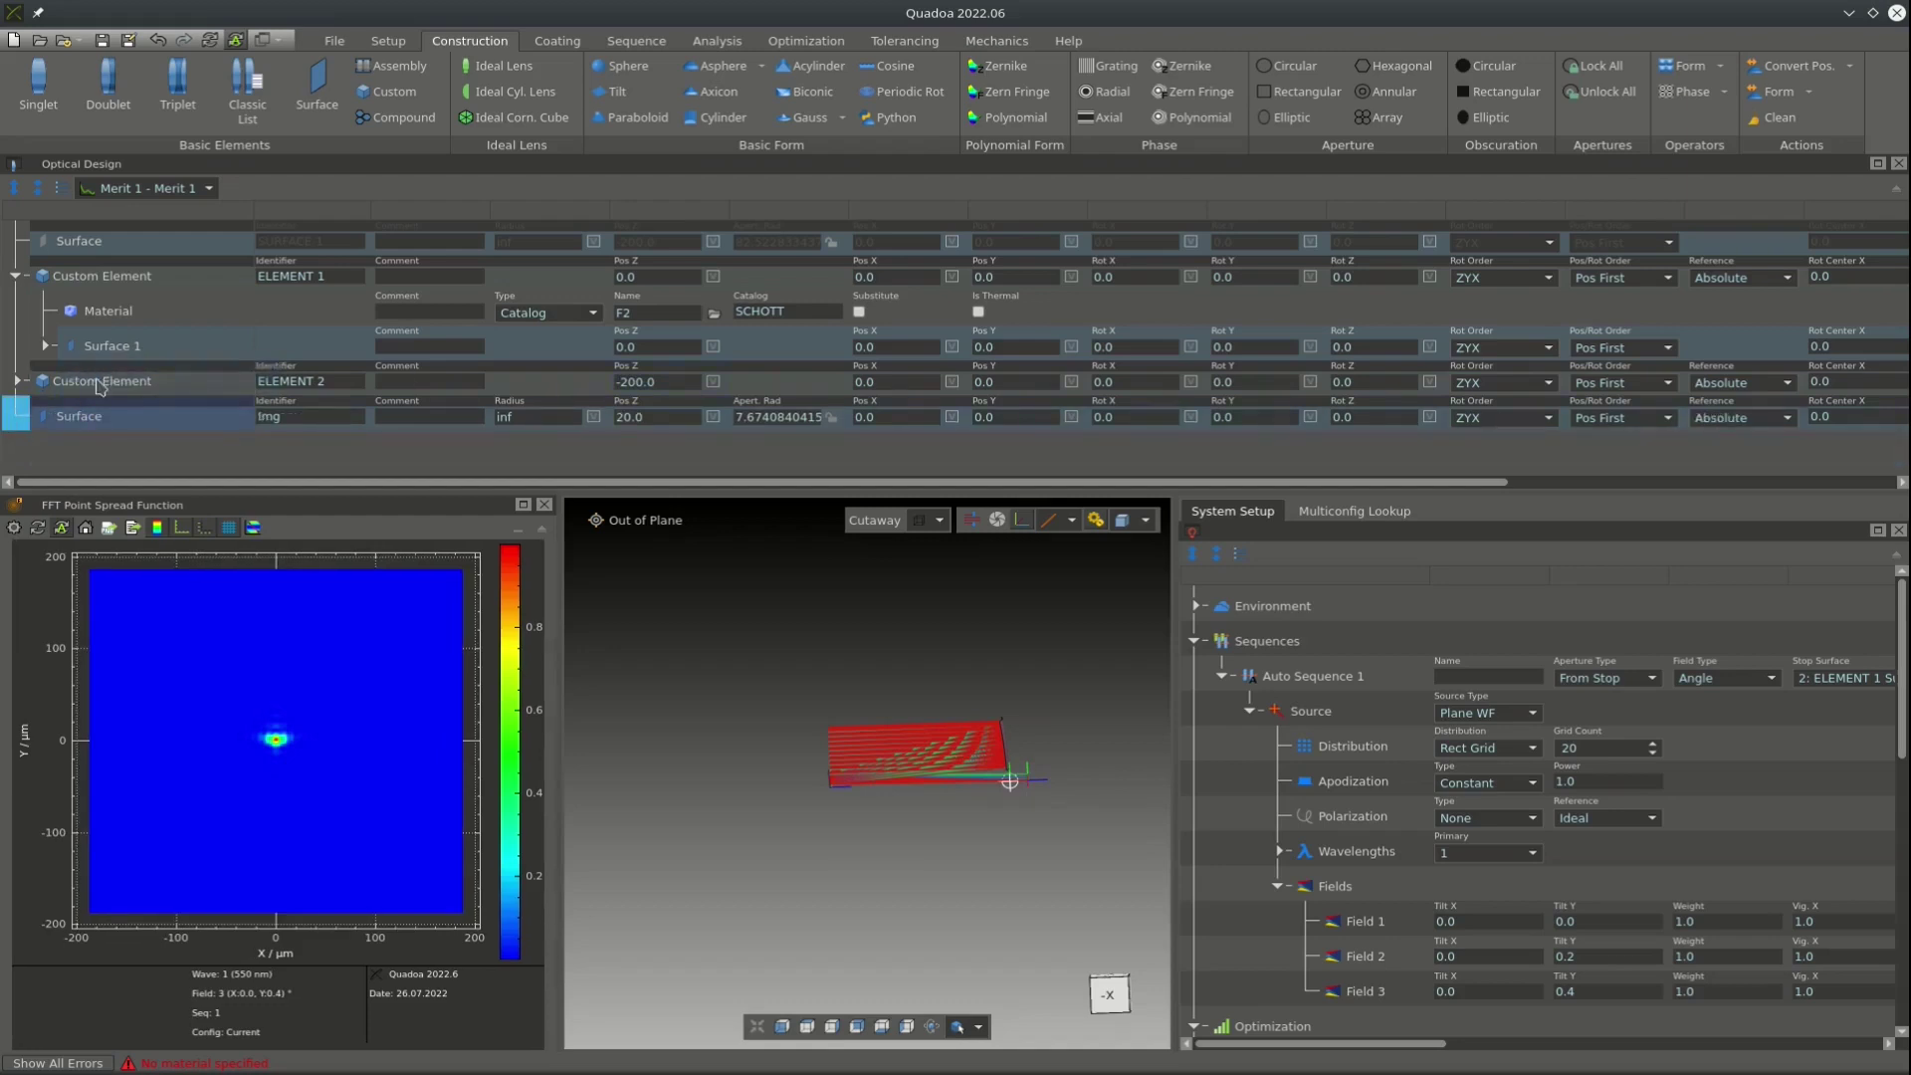
Assign SCHOTT F2 glass to ELEMENT 2 and enlarge the design table to show every row.
click(17, 381)
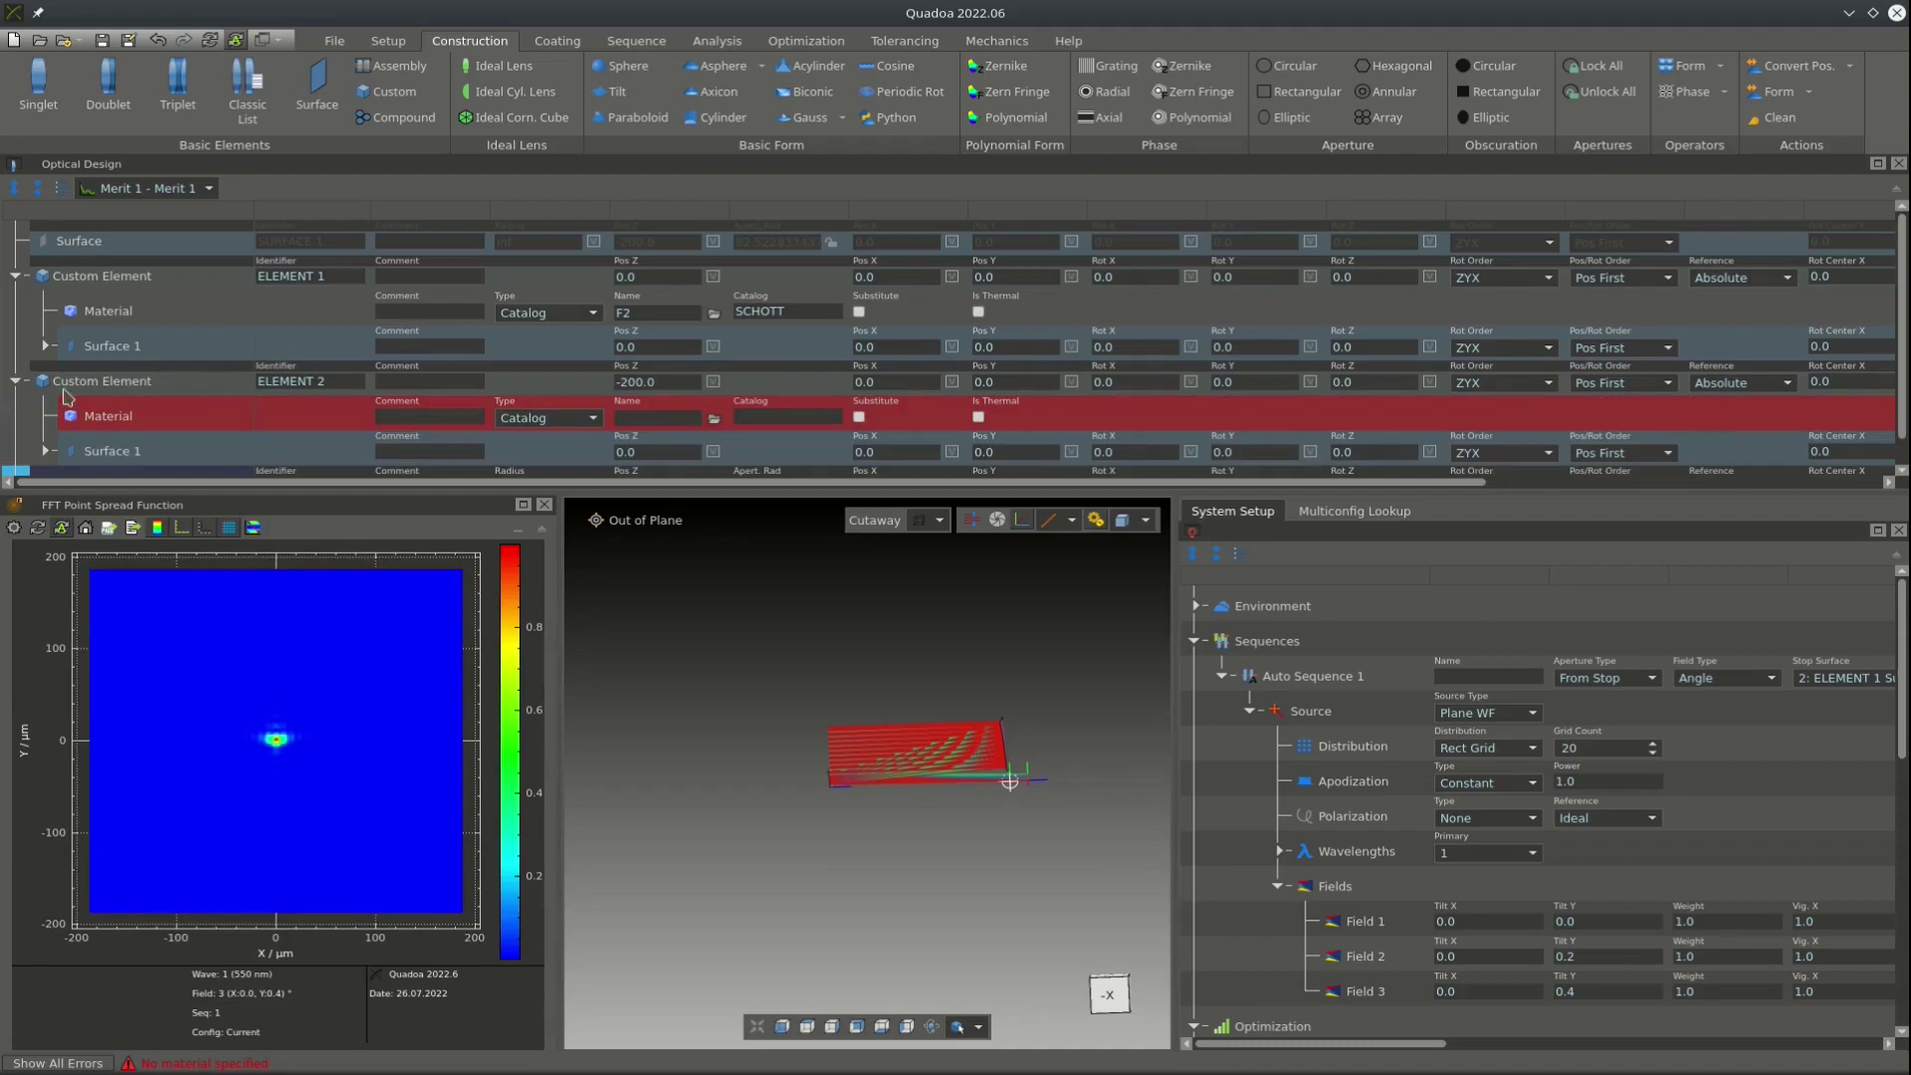
click(714, 418)
click(656, 536)
click(732, 552)
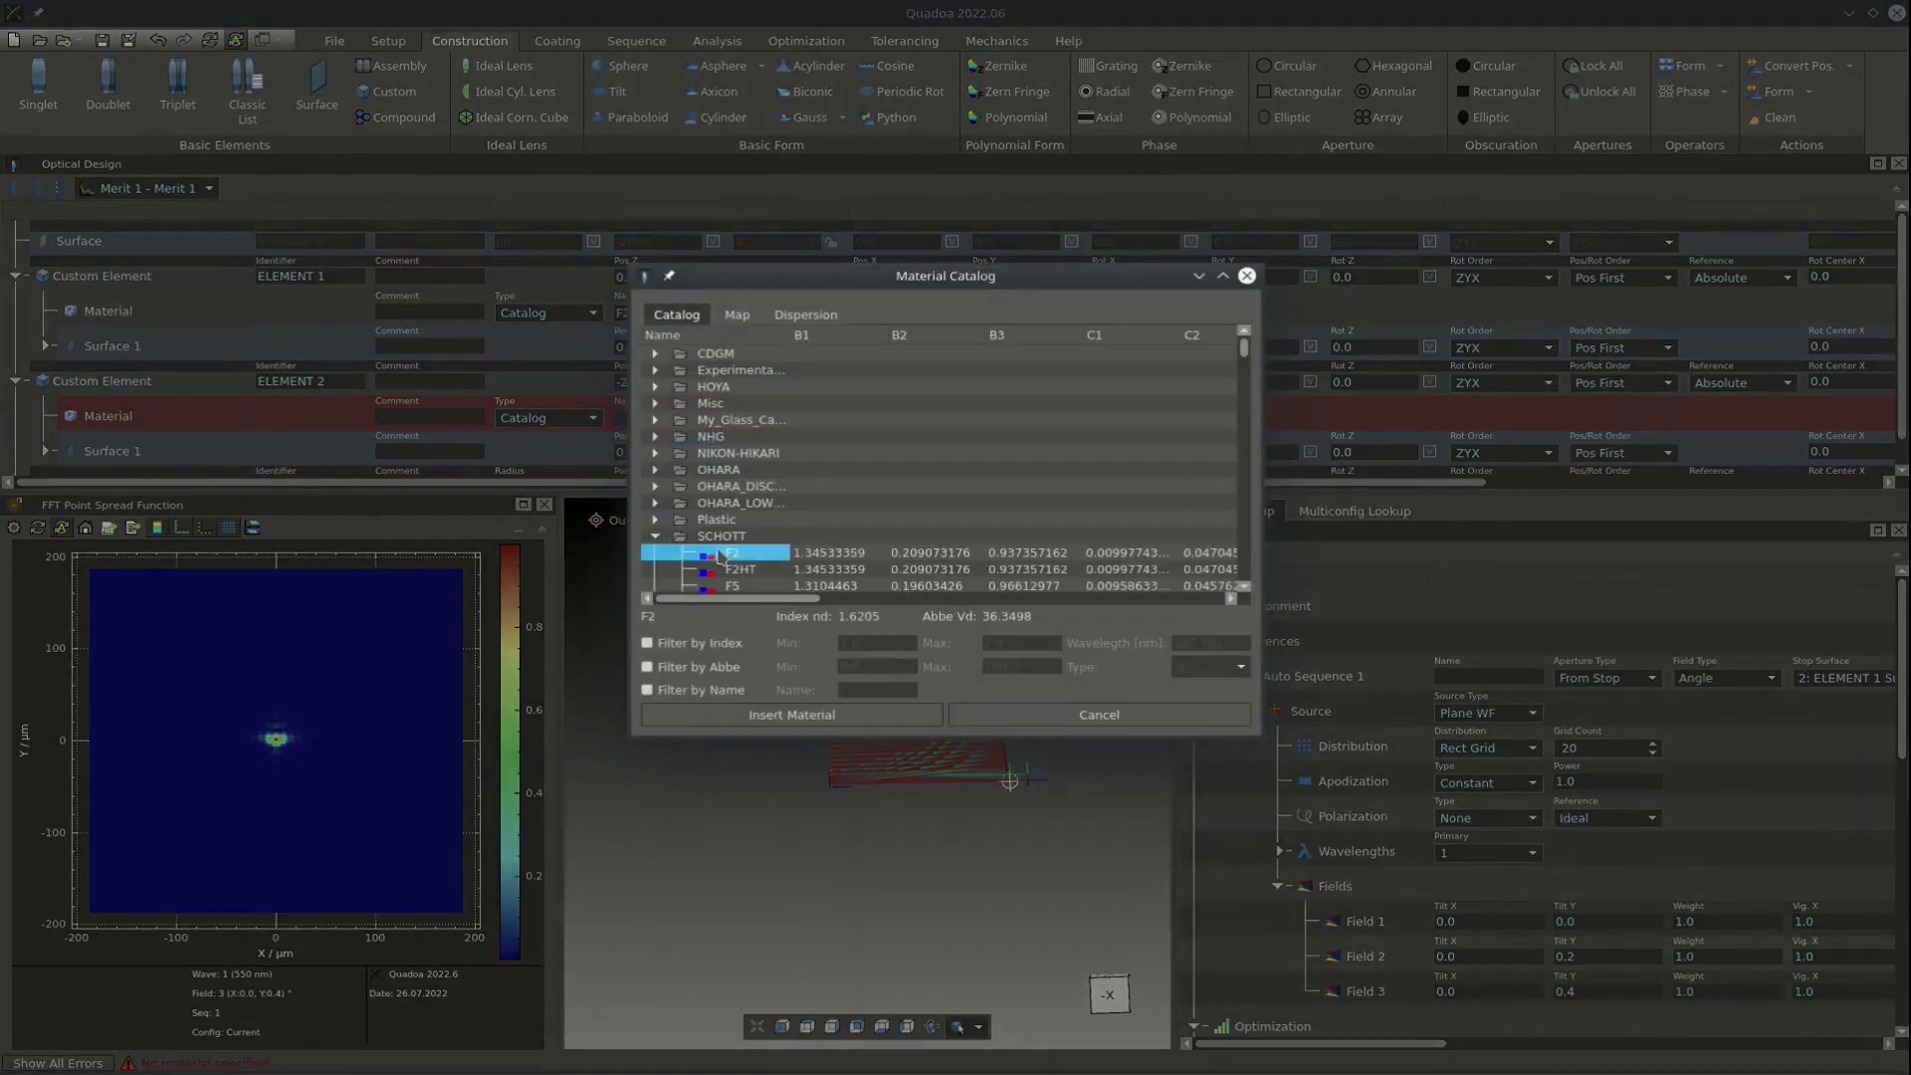
click(789, 716)
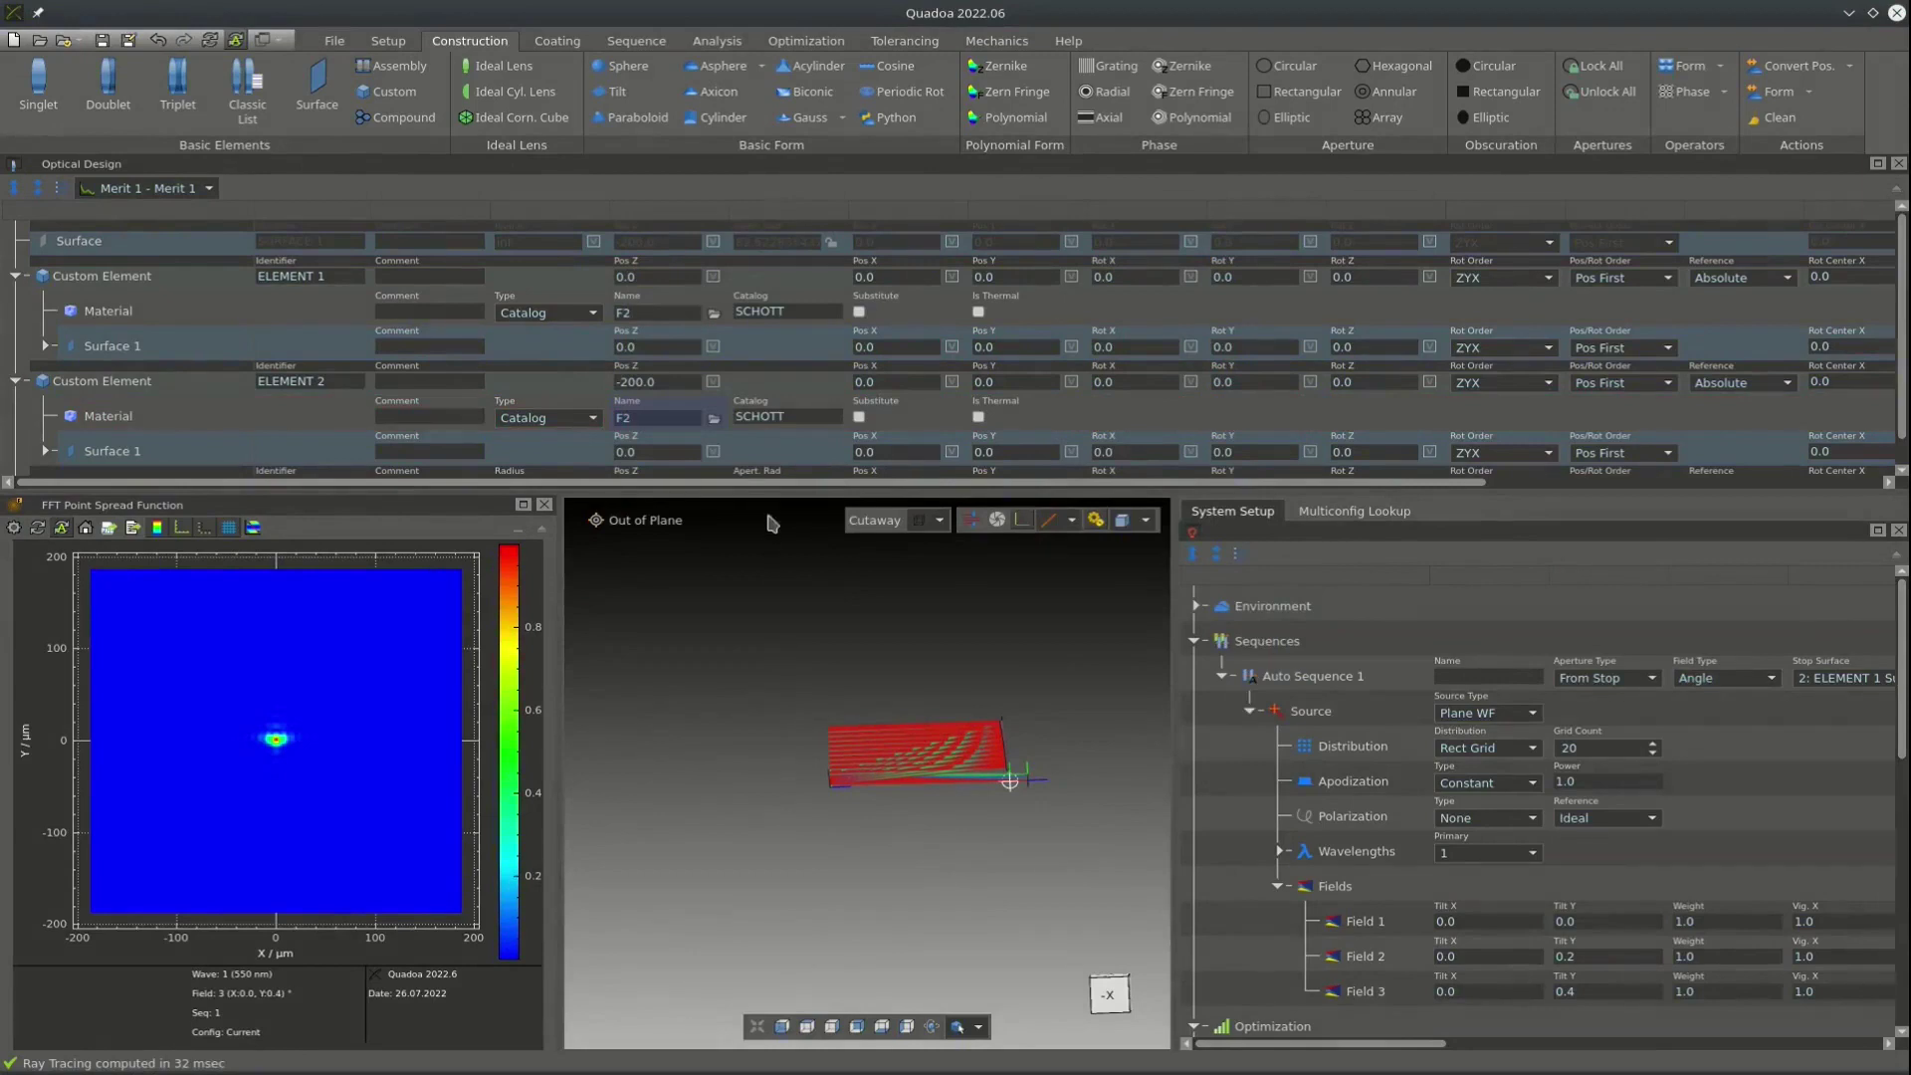
drag(786, 507, 785, 560)
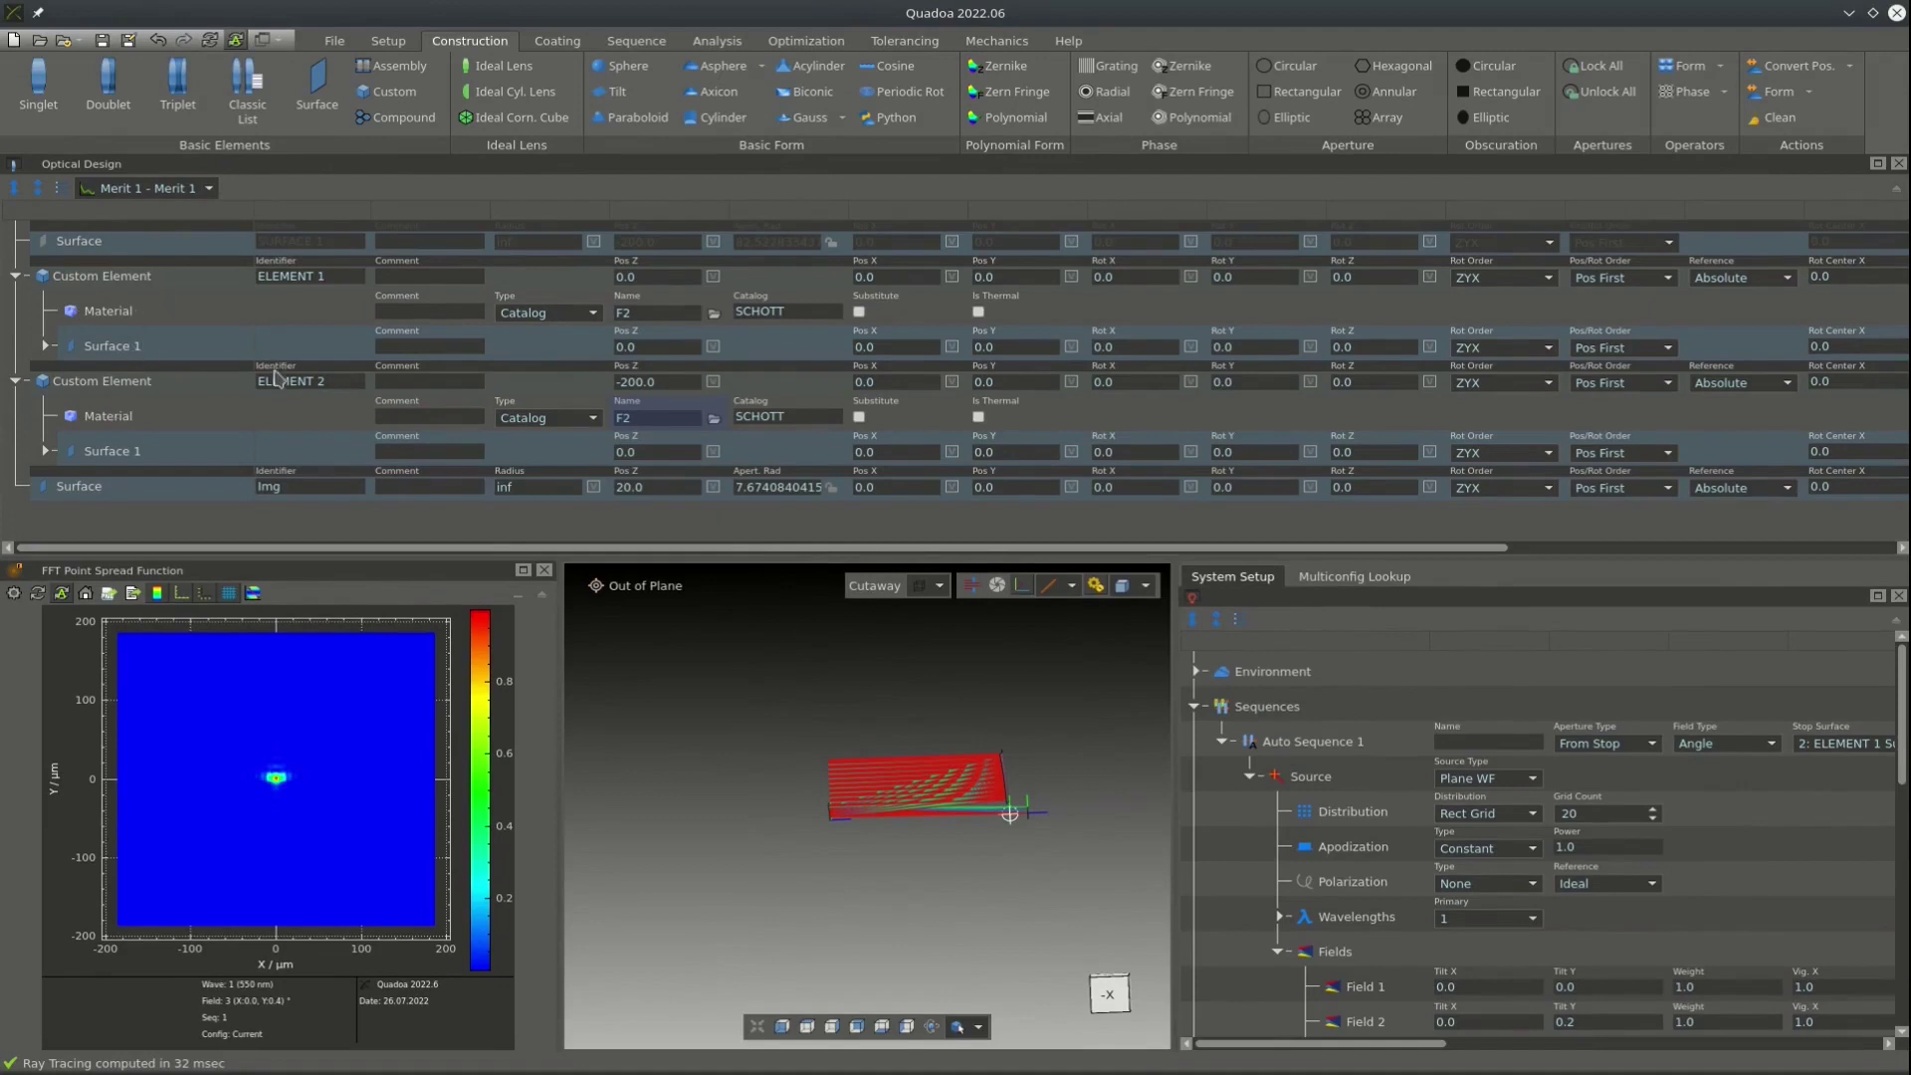
Convert Auto Sequence 1 to a user sequence and expand its surface list.
right_click(1310, 745)
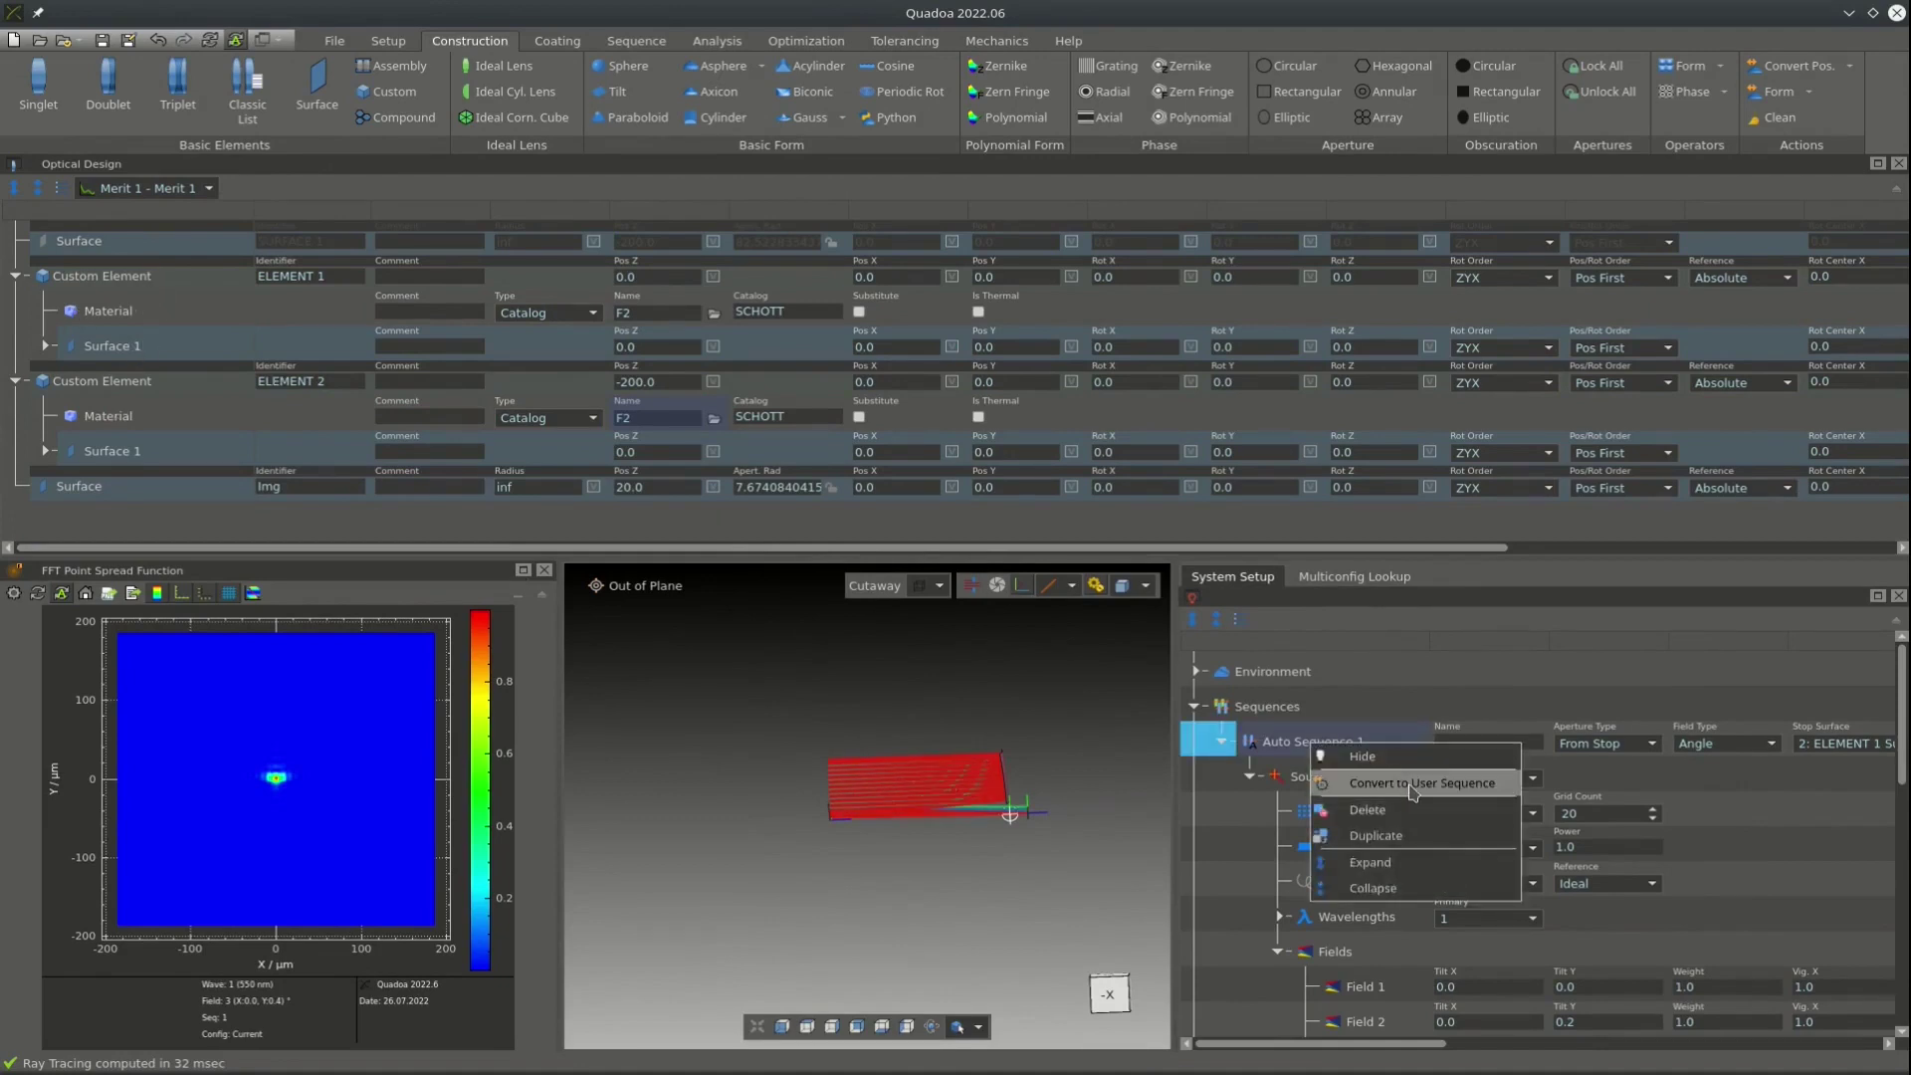
click(1413, 785)
scroll(1413, 791, down, 3)
click(1250, 776)
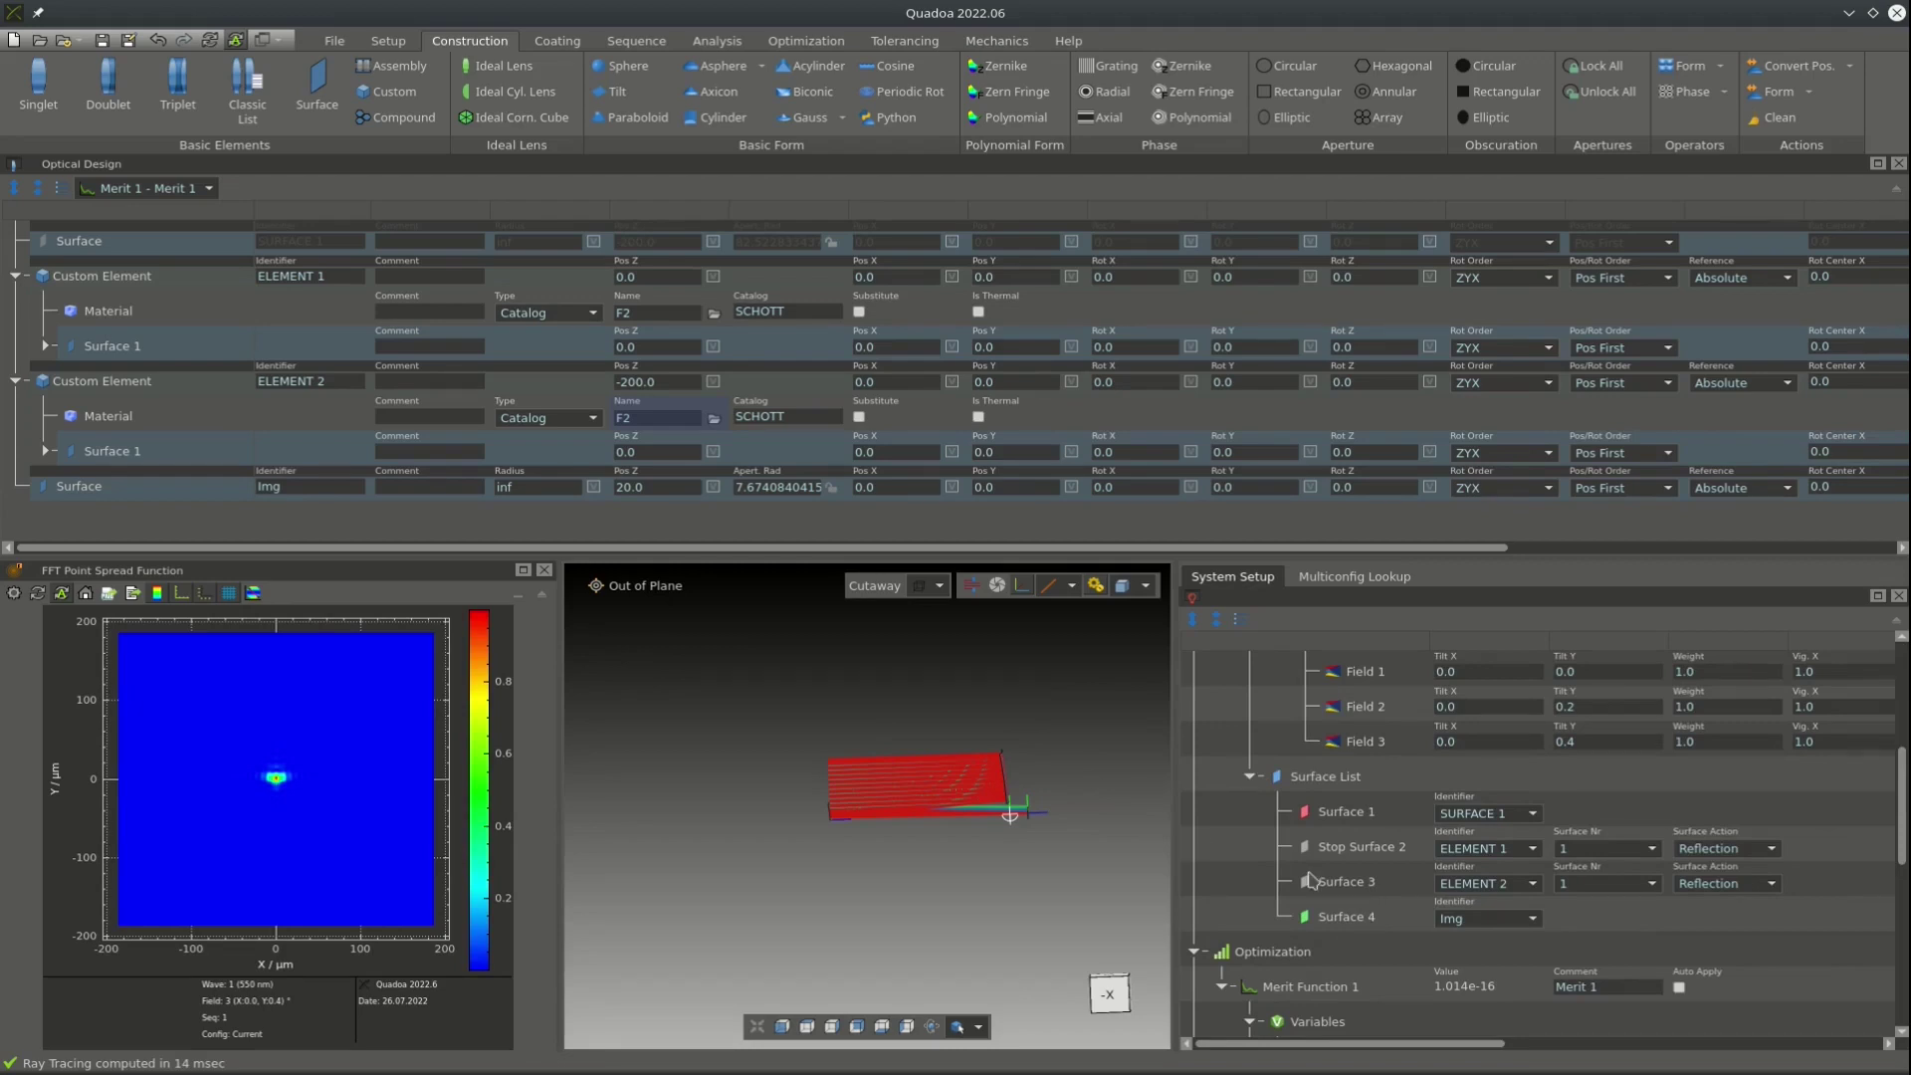
Duplicate ELEMENT 1's Surface 1 and remove the copy's mirror coating and paraboloid form.
click(112, 348)
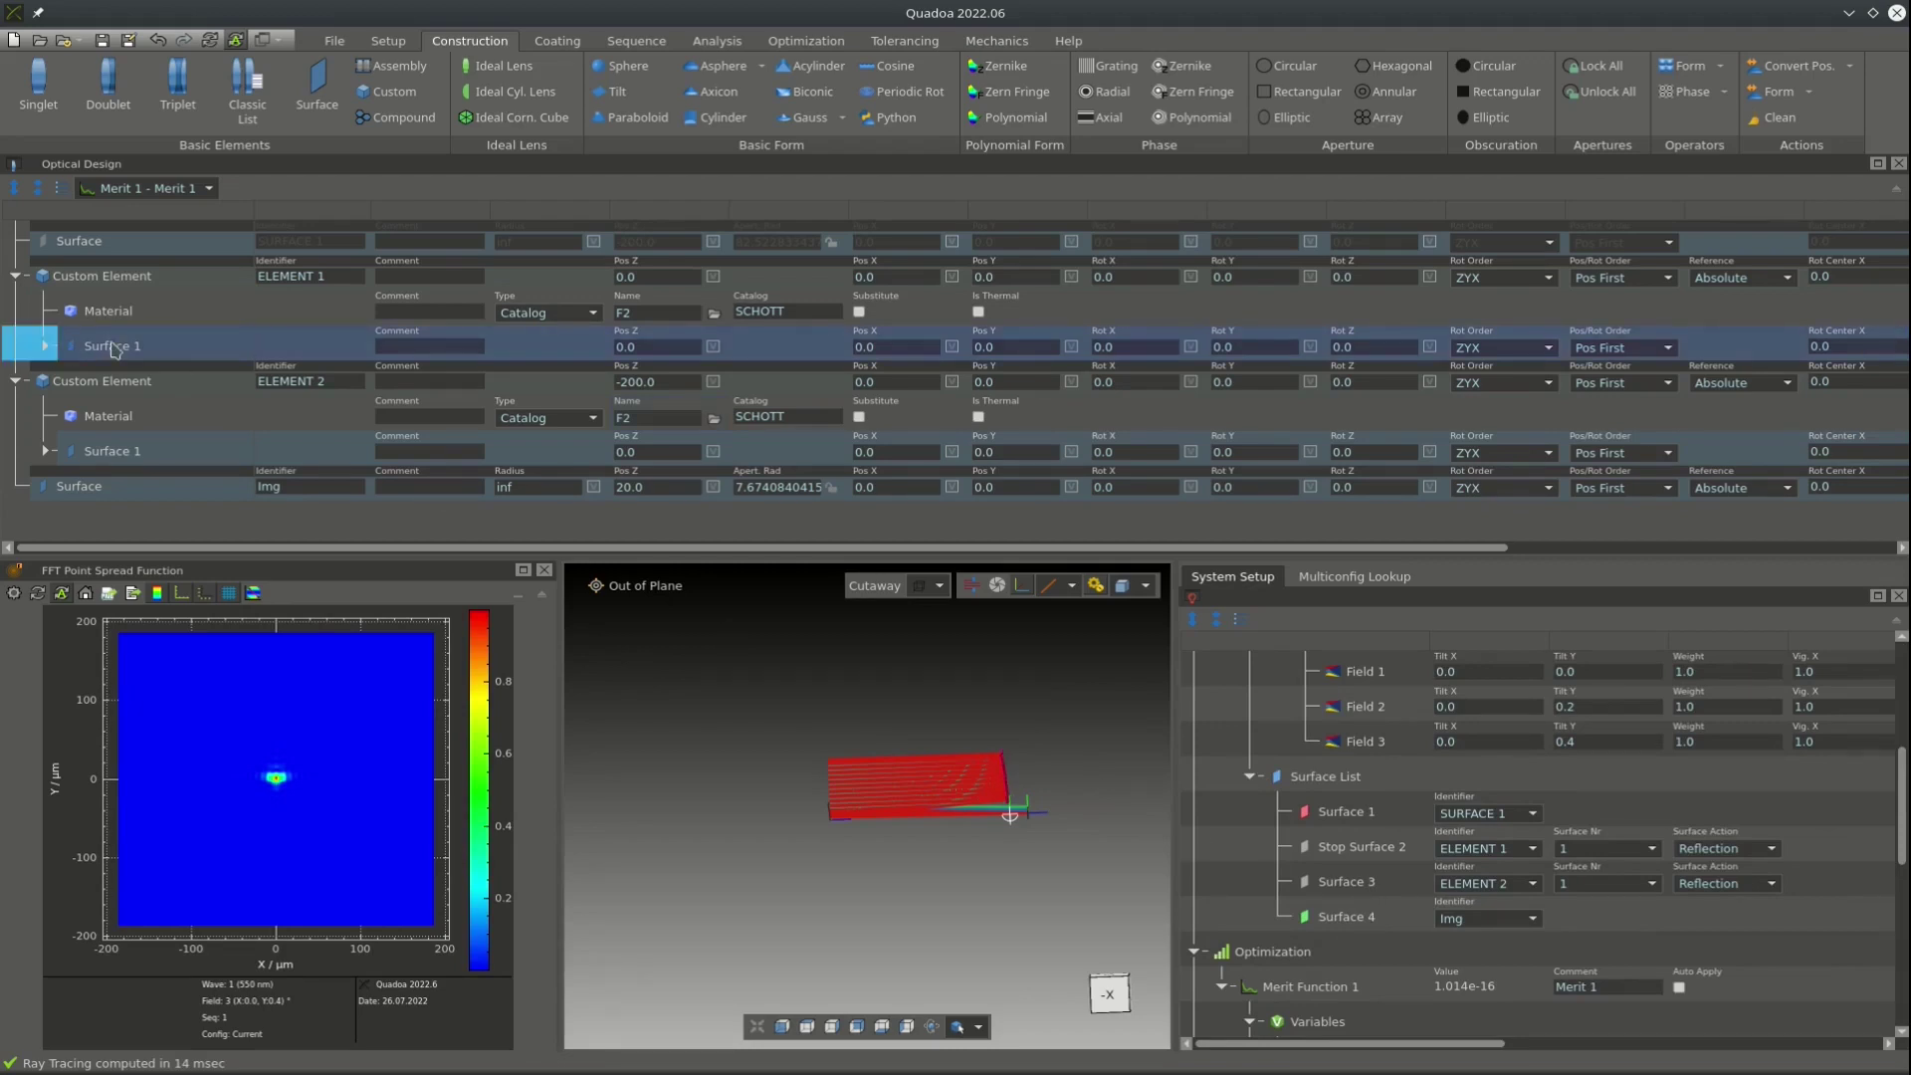
right_click(113, 348)
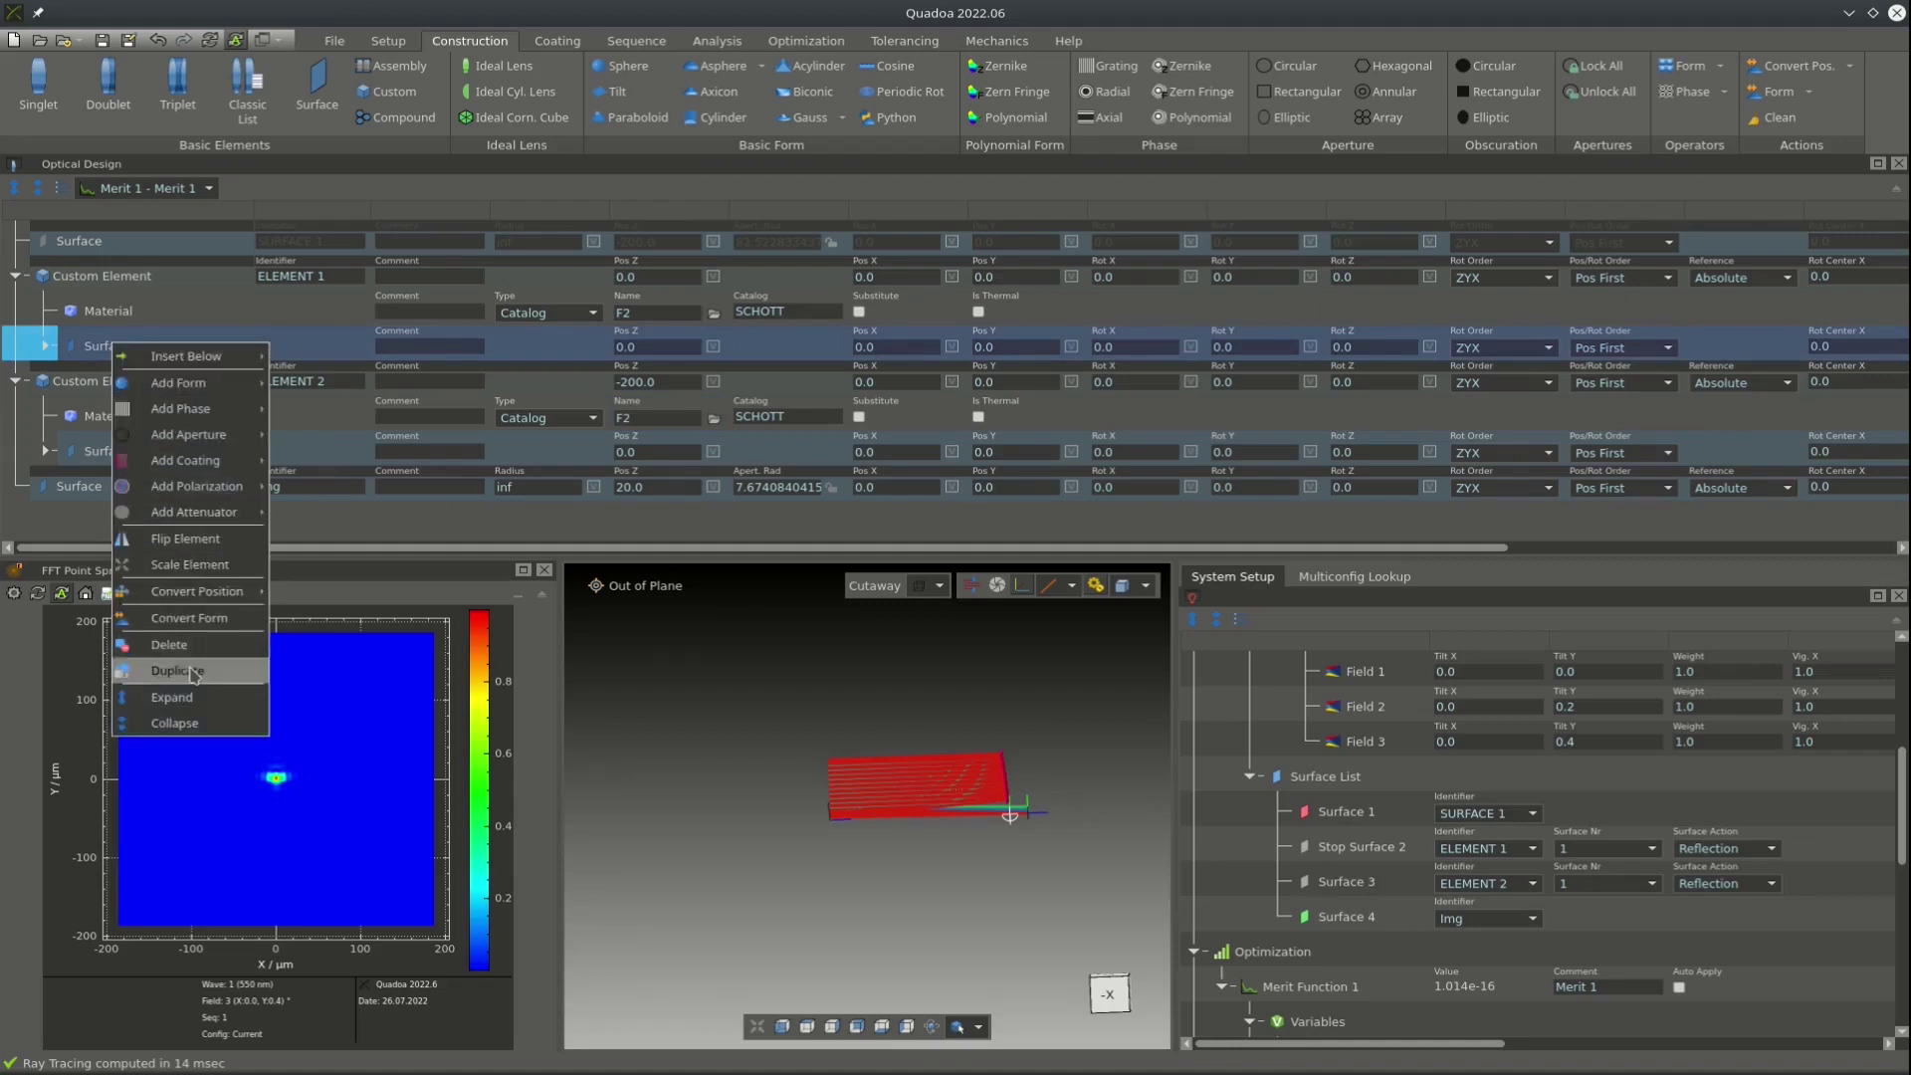
click(194, 674)
click(44, 381)
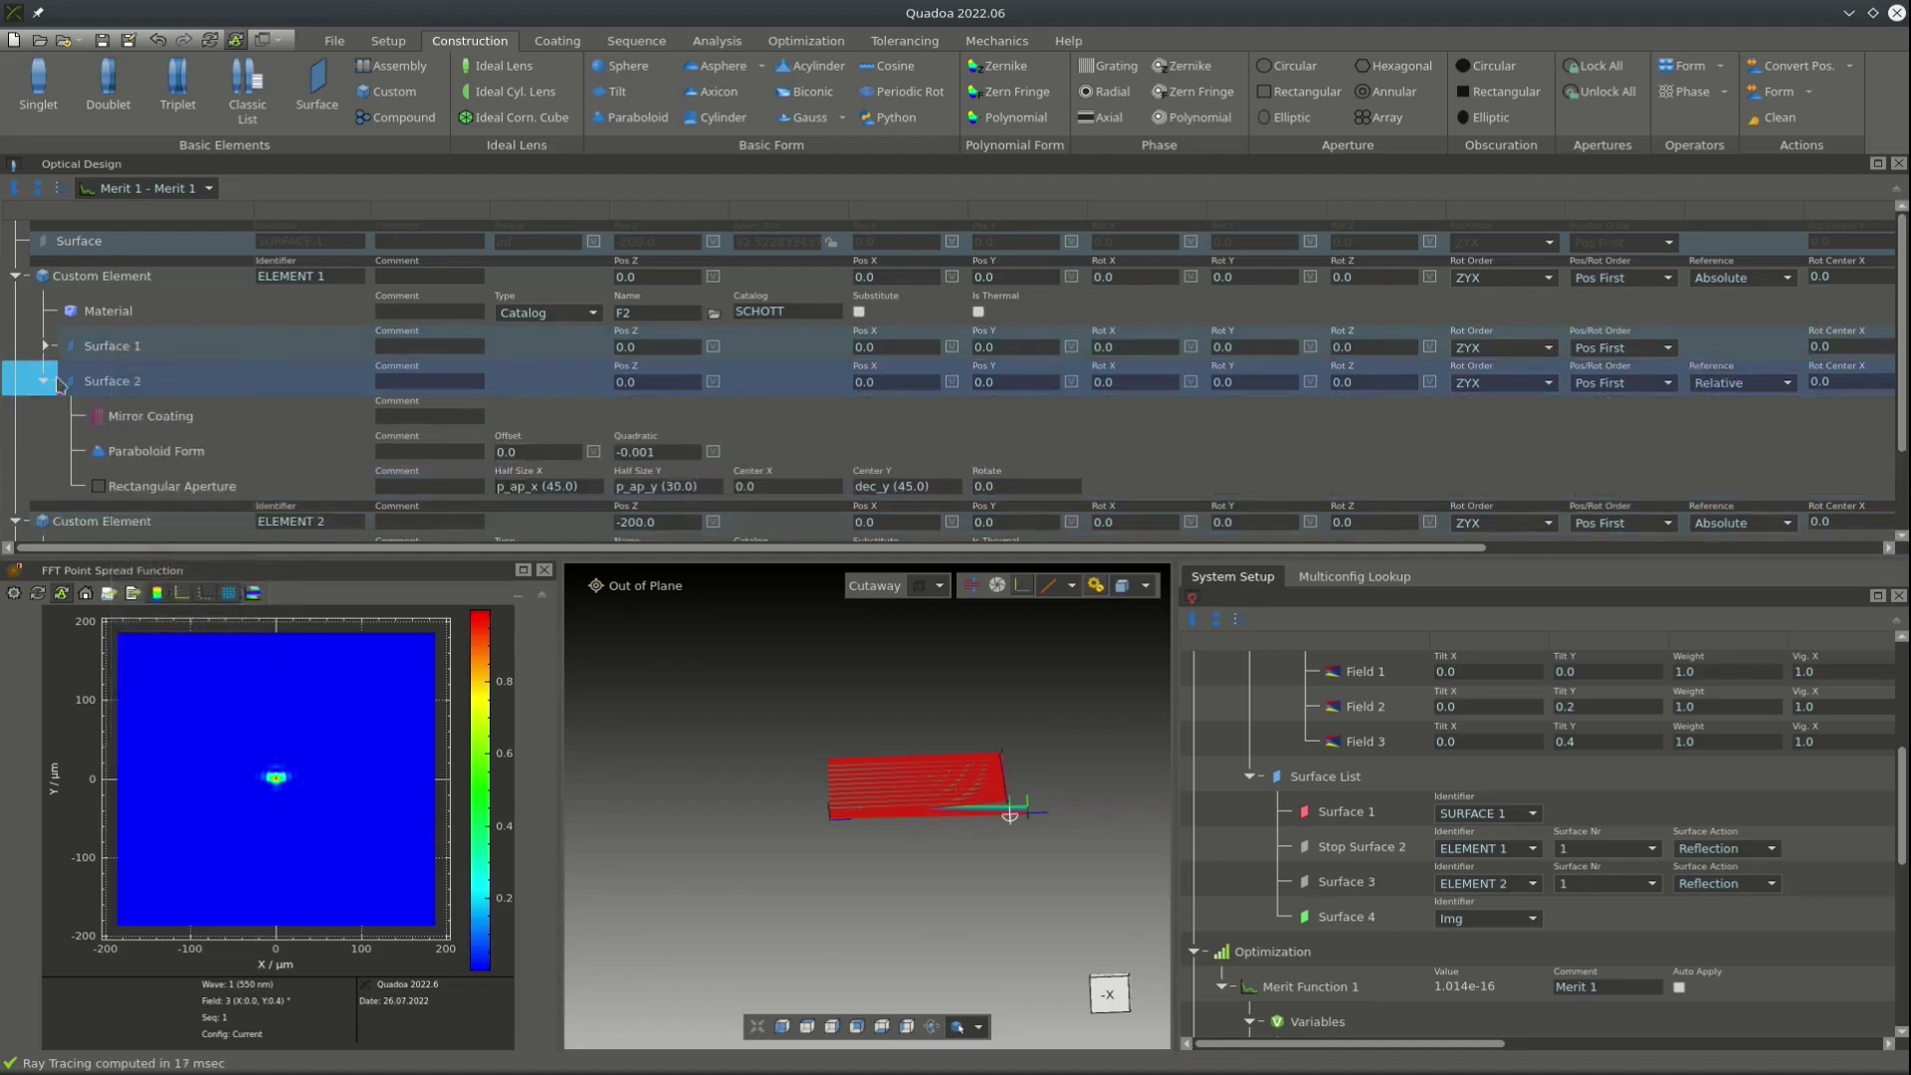
click(172, 455)
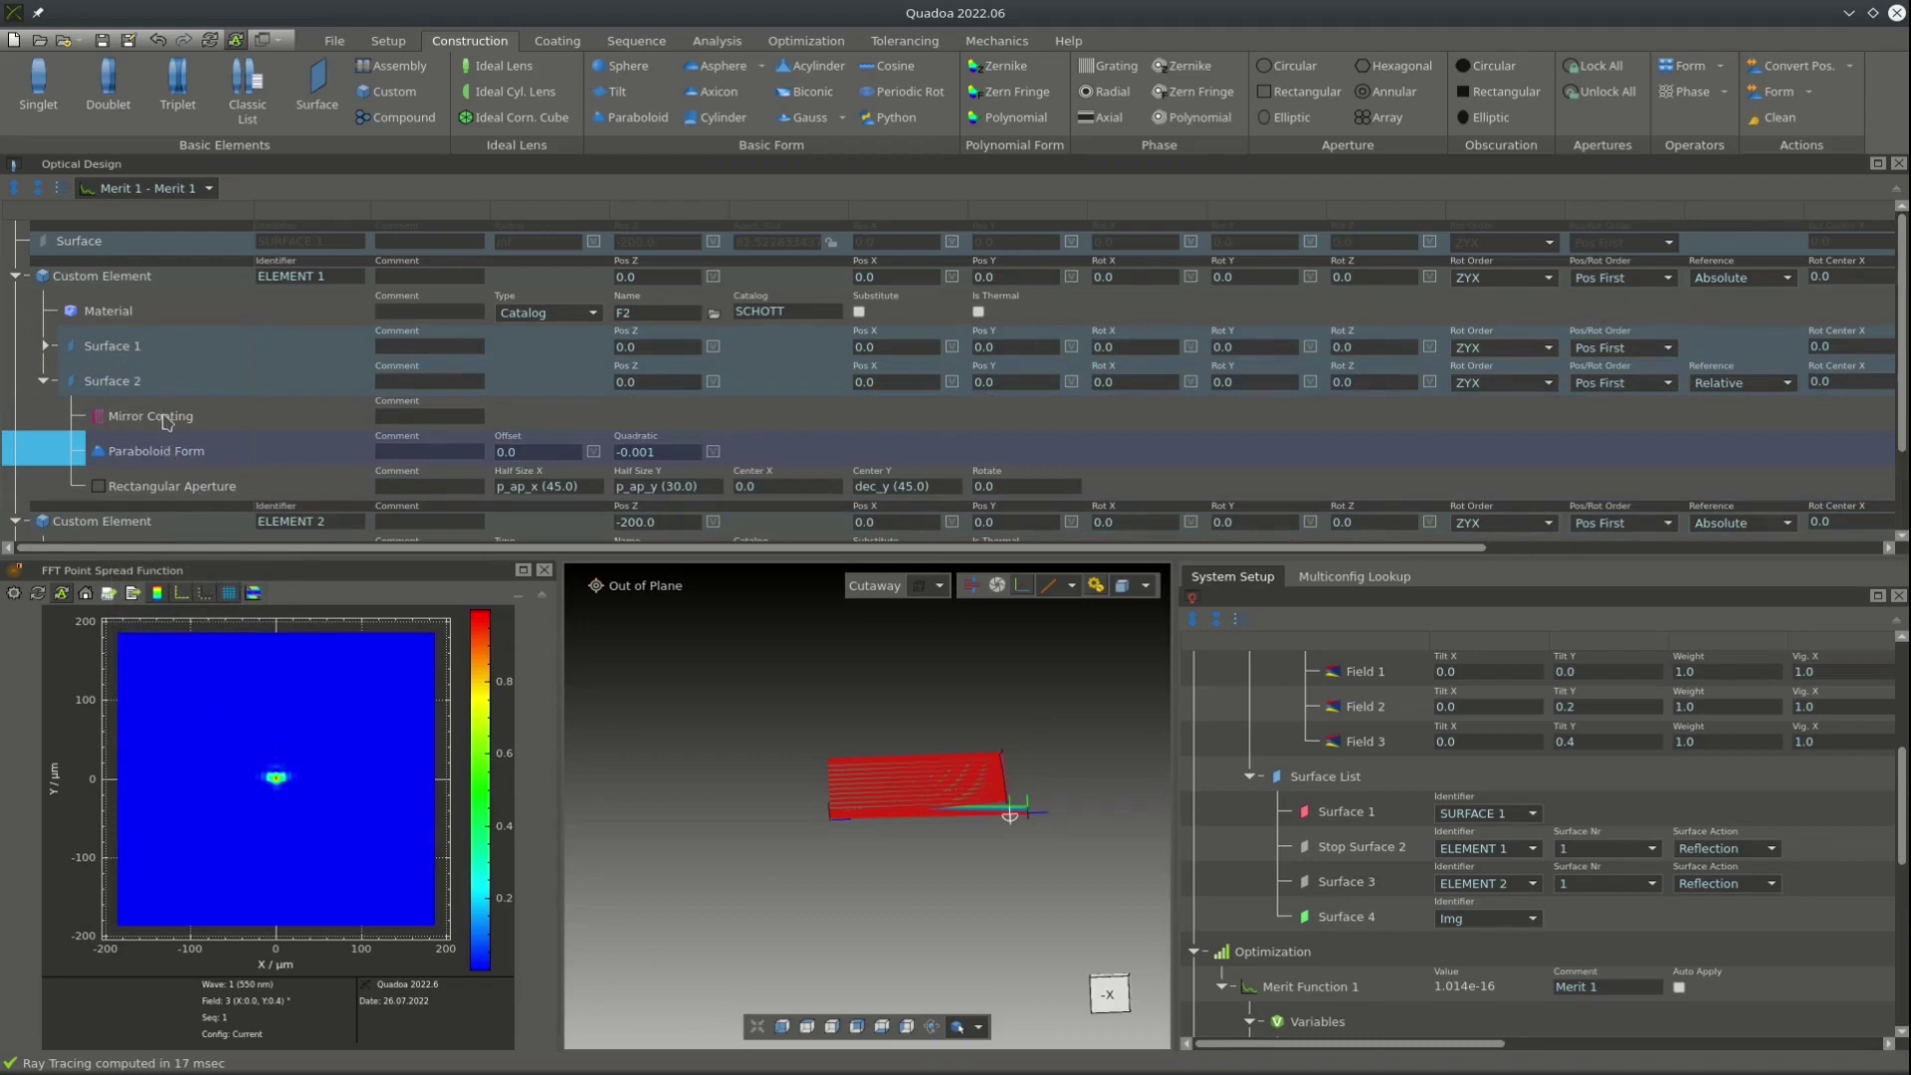
click(166, 418)
key(Delete)
click(166, 418)
key(Delete)
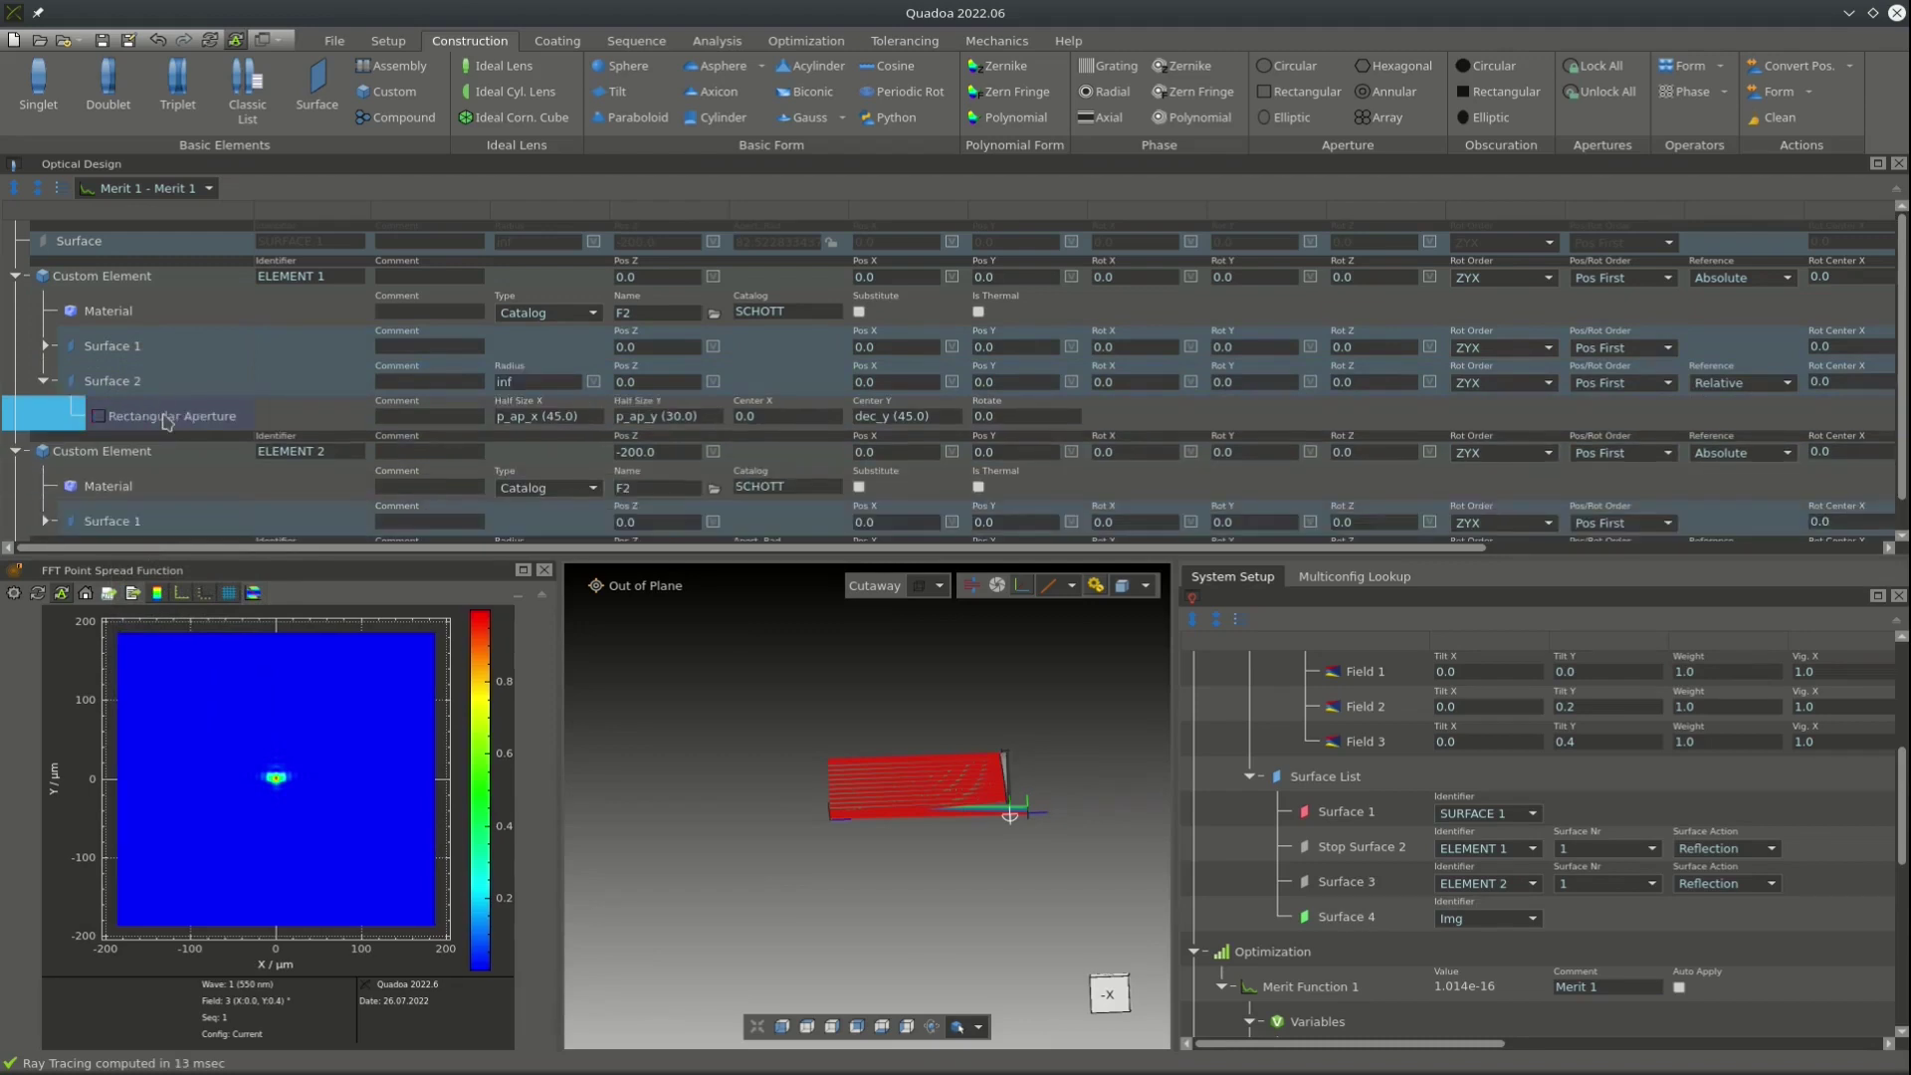
Place Surface 2 at Pos Z 10.0 and inspect the thick mirror in 3D.
click(650, 379)
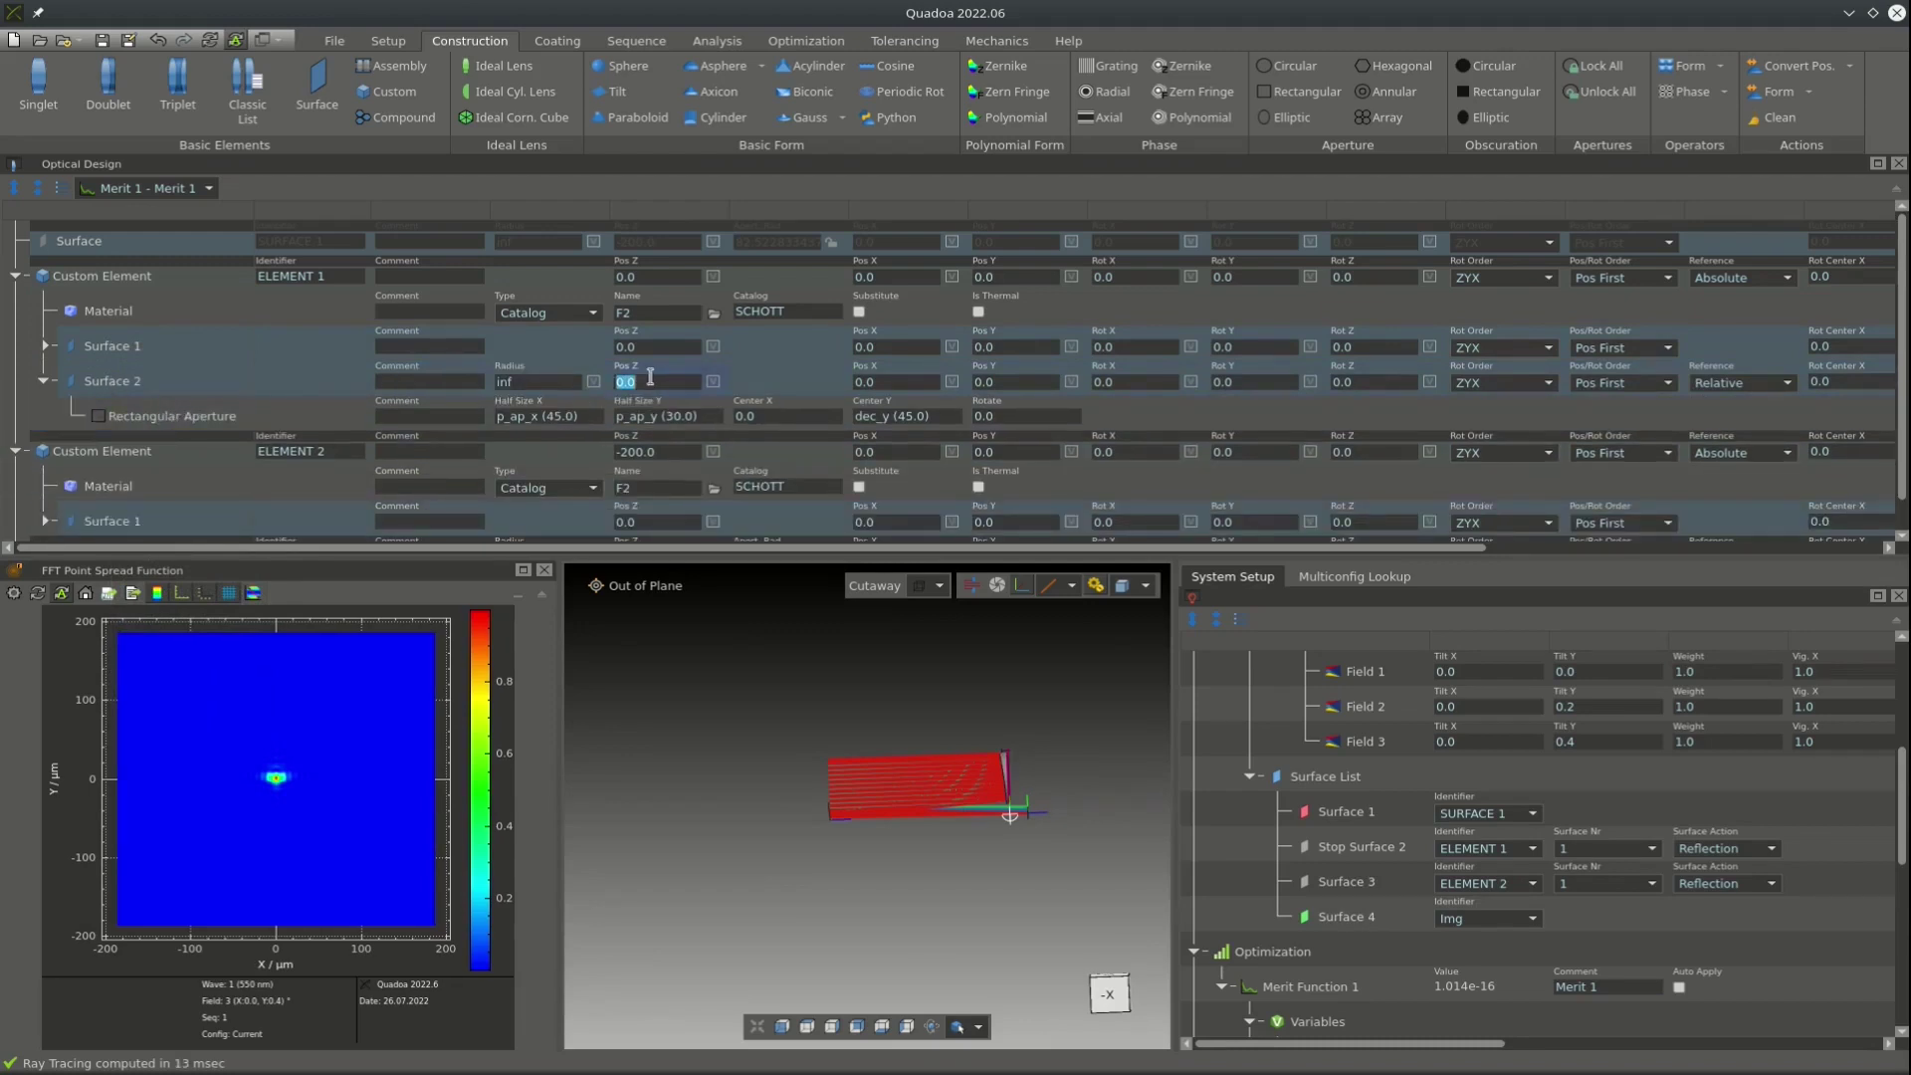
key(Return)
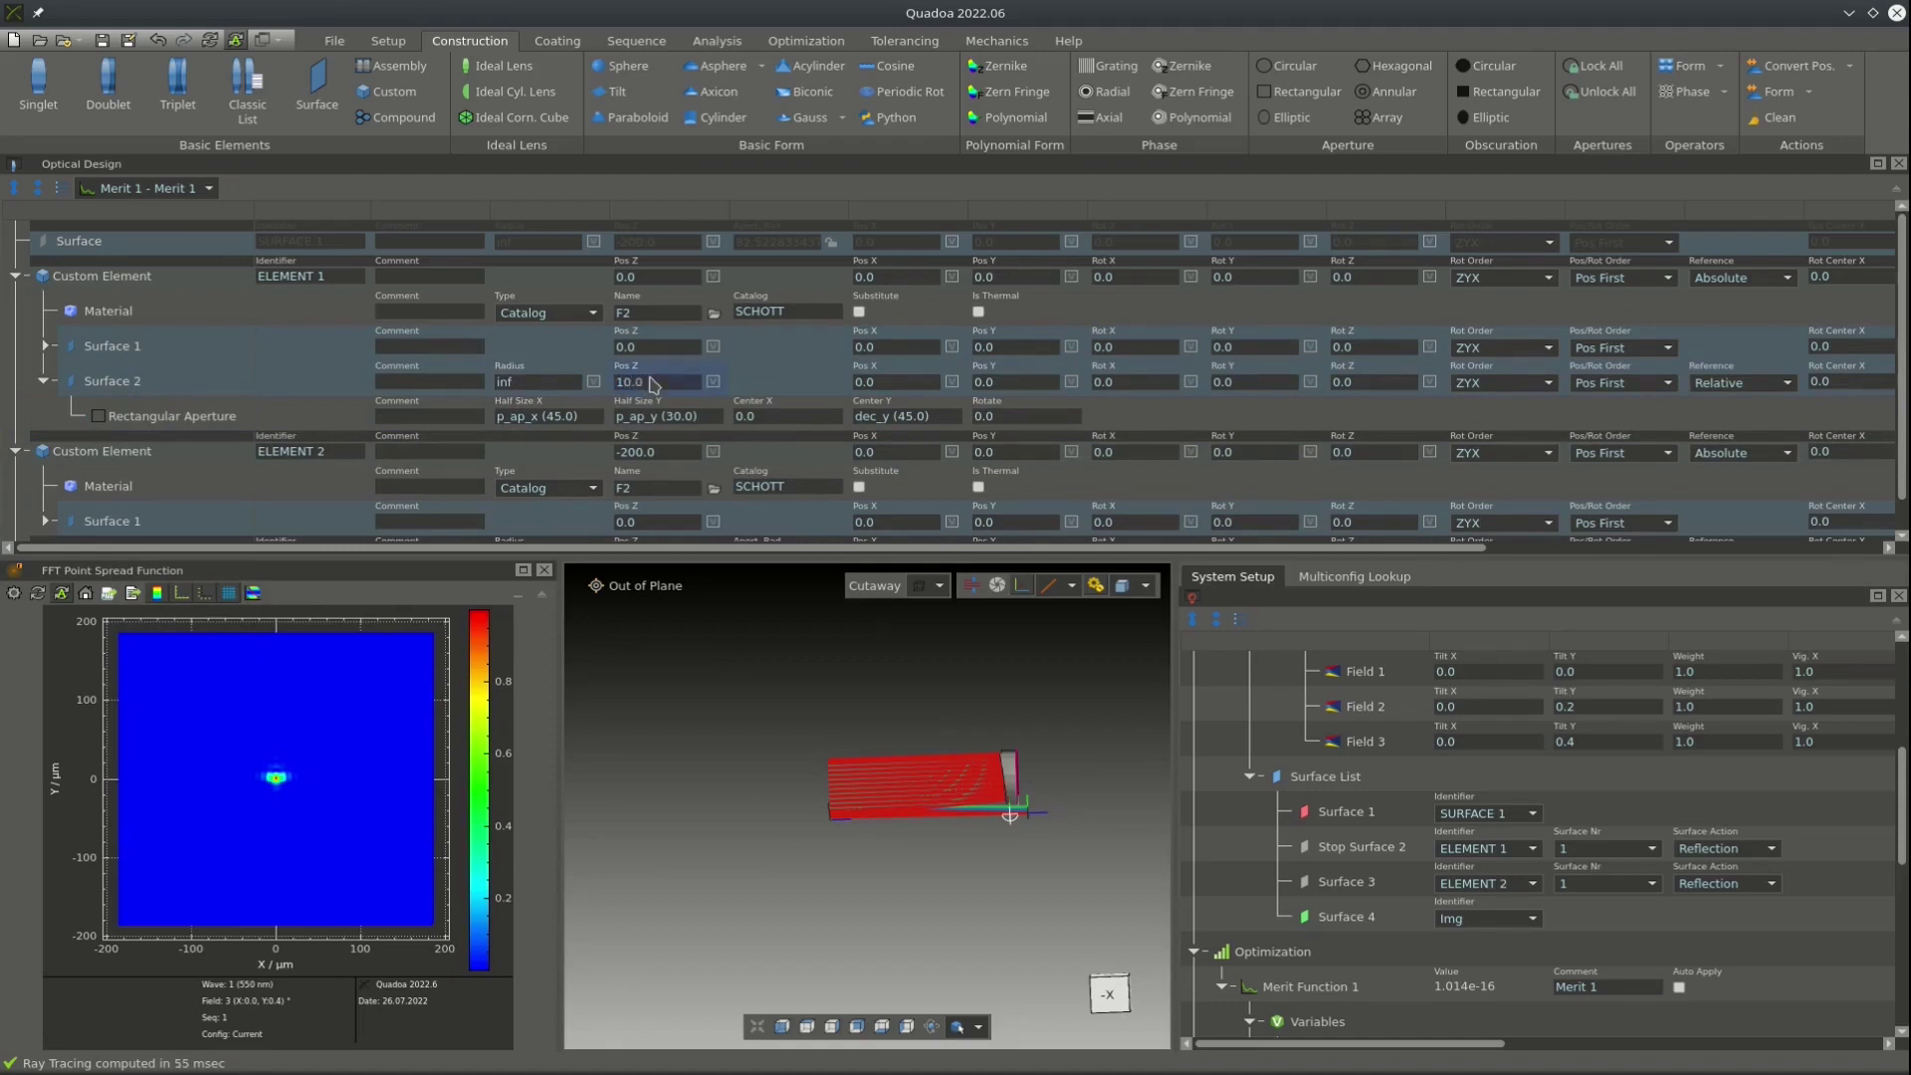
scroll(985, 806, up, 4)
drag(992, 822, 999, 730)
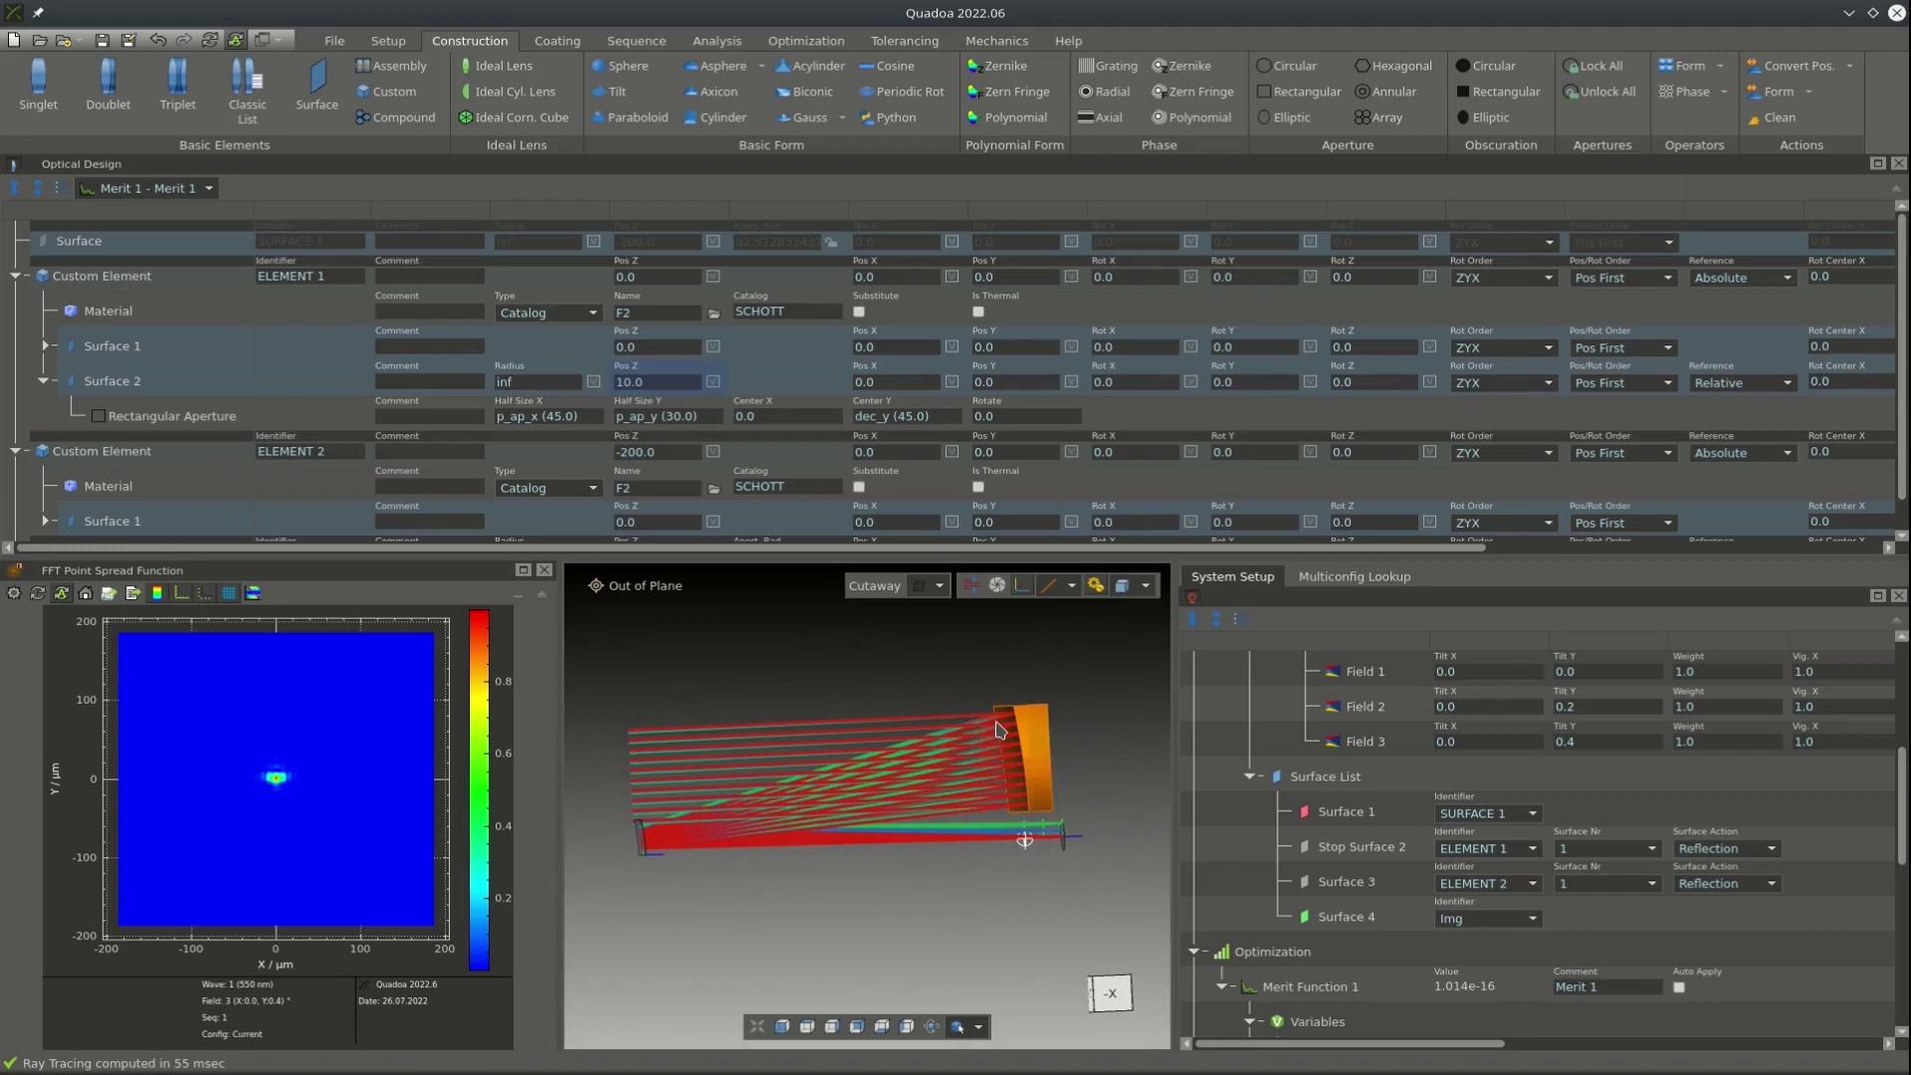
scroll(112, 506, down, 1)
Duplicate ELEMENT 2's mirror surface and delete the copy's QCon Form and Mirror Coating.
right_click(108, 502)
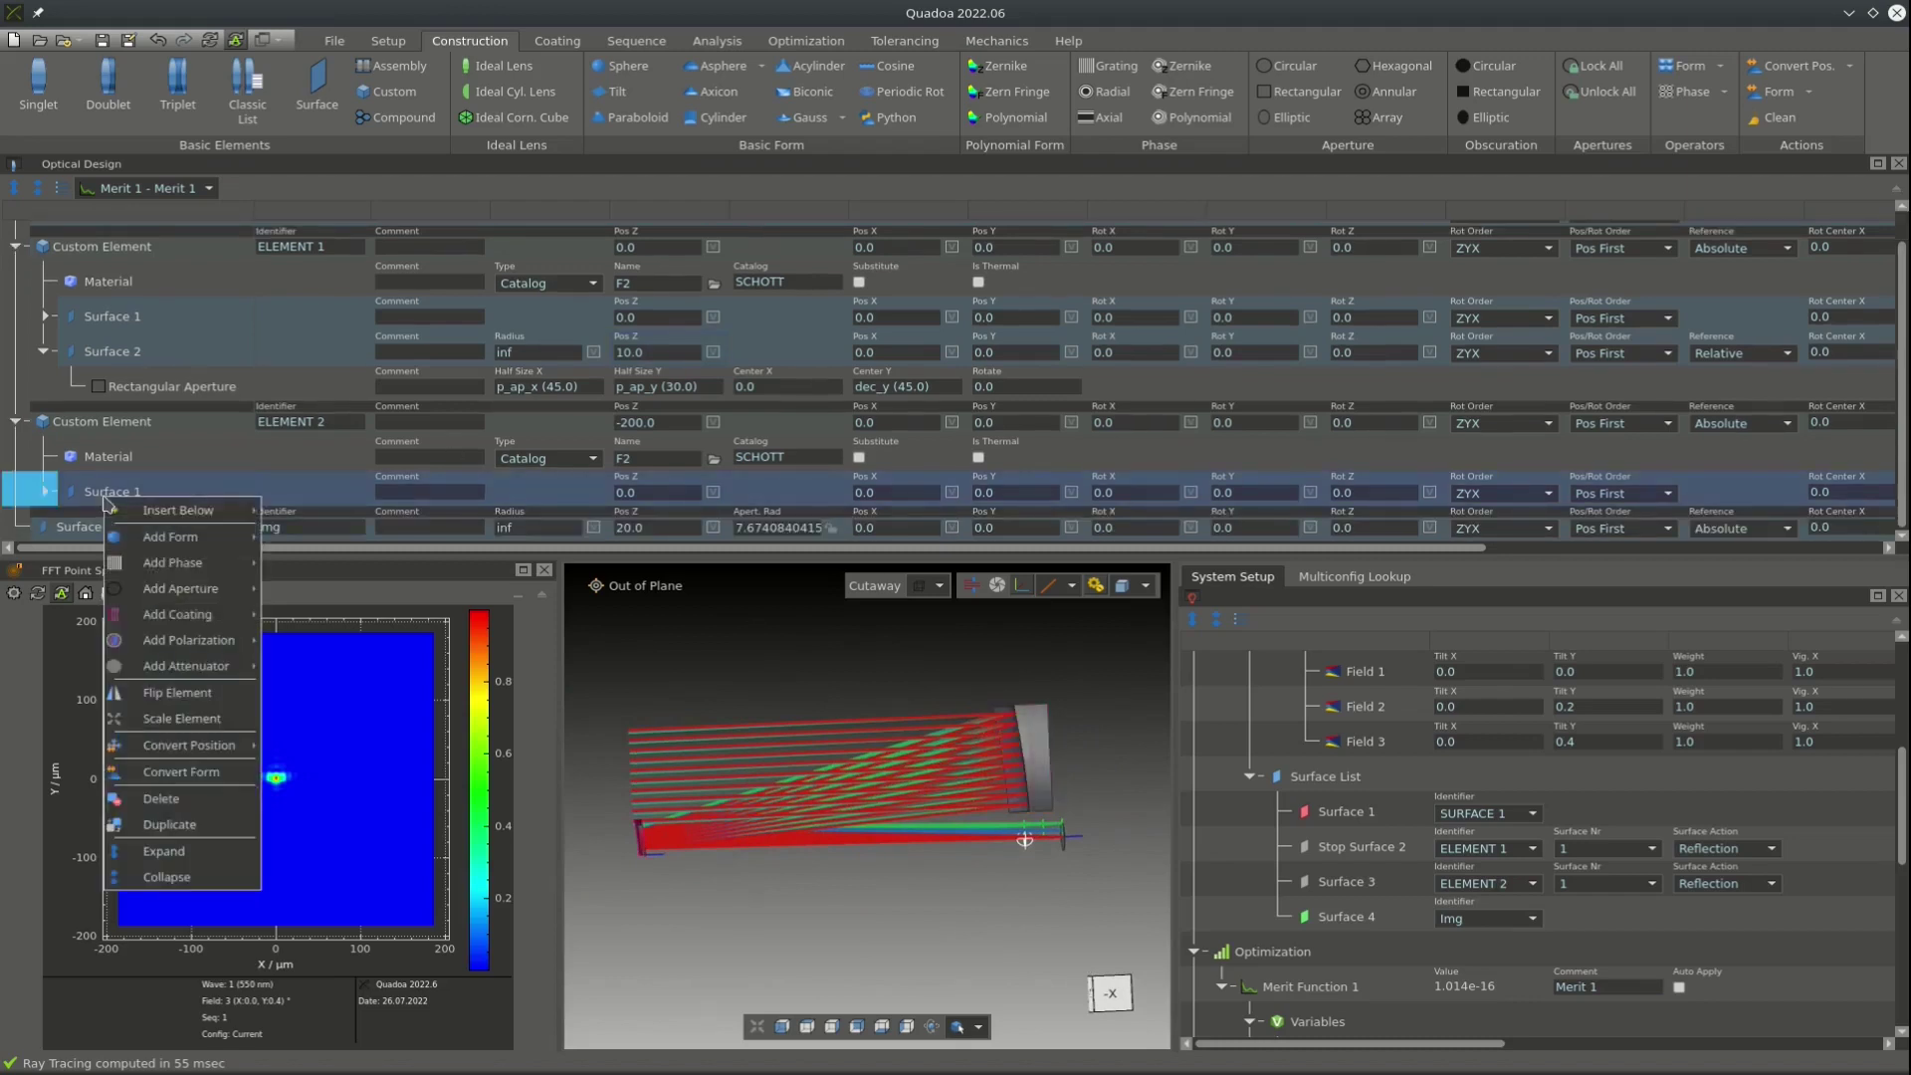
click(169, 824)
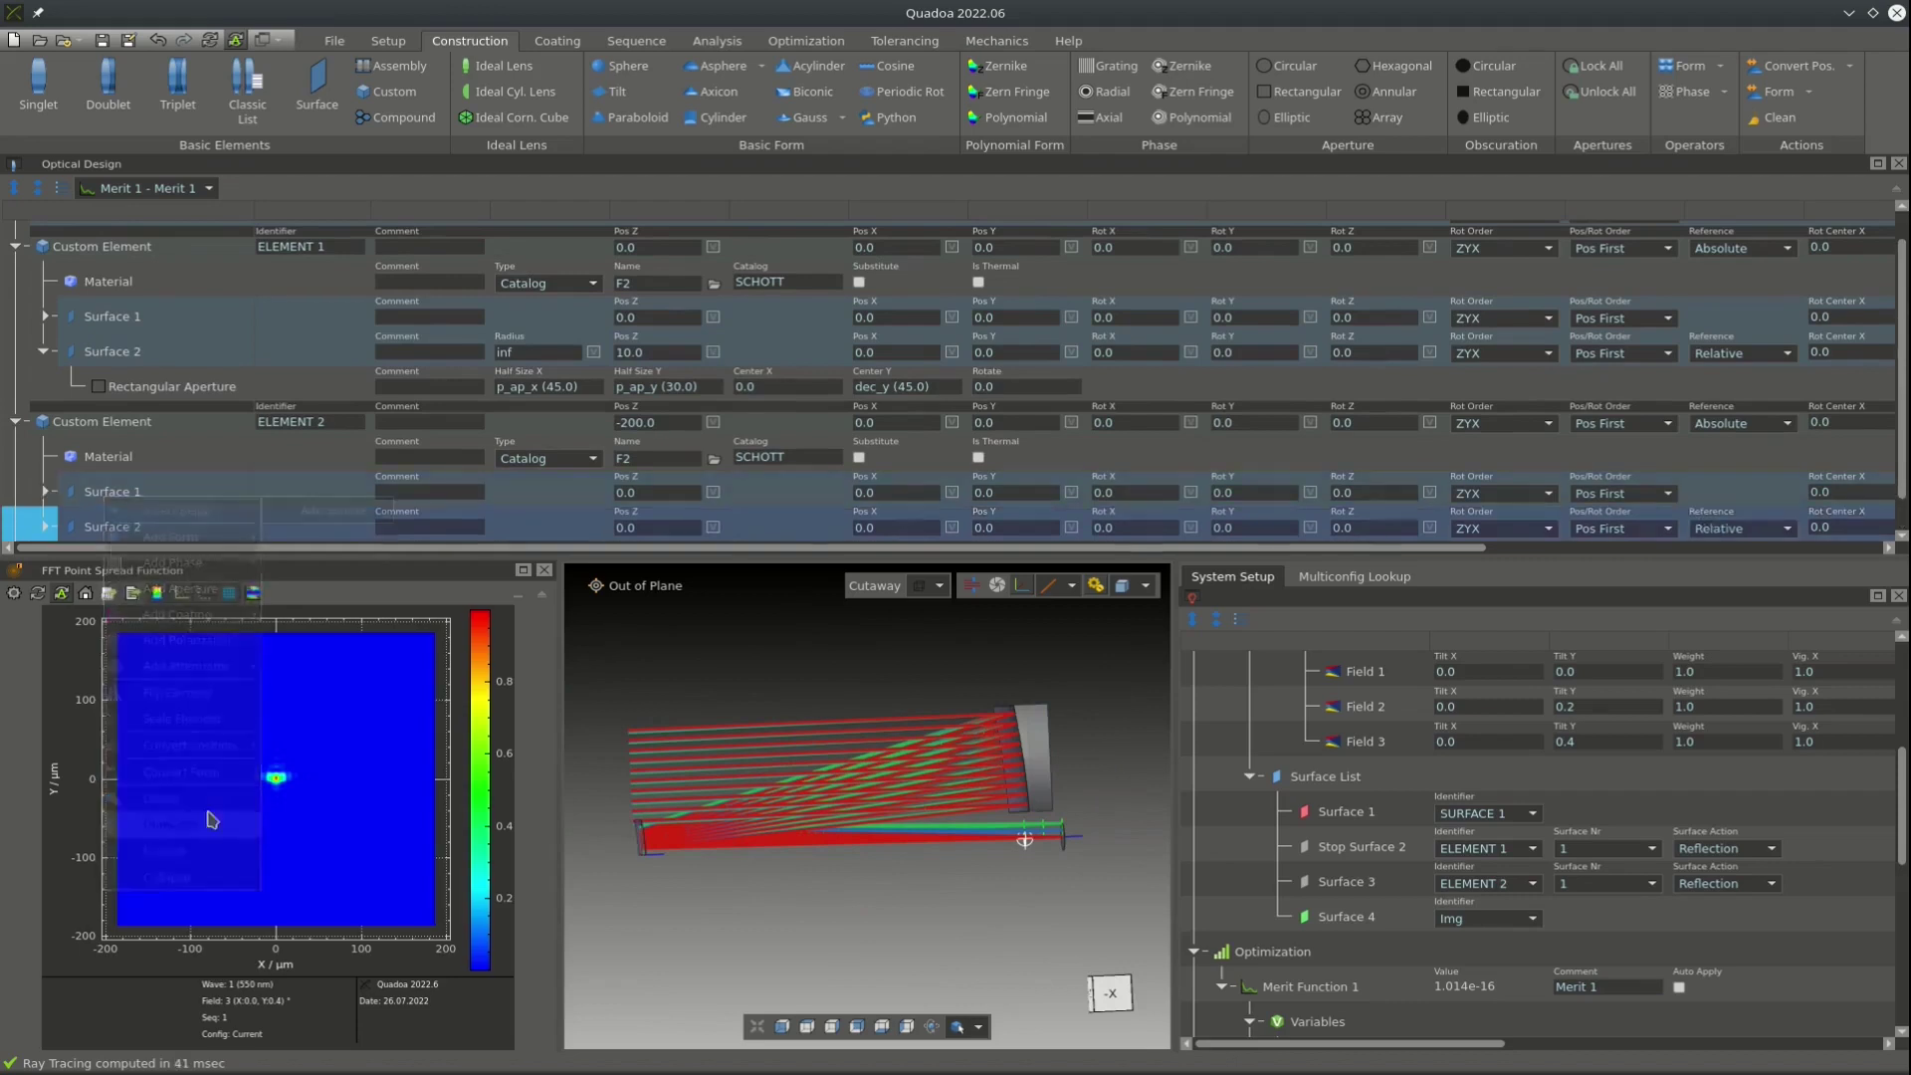
scroll(169, 468, down, 1)
click(44, 492)
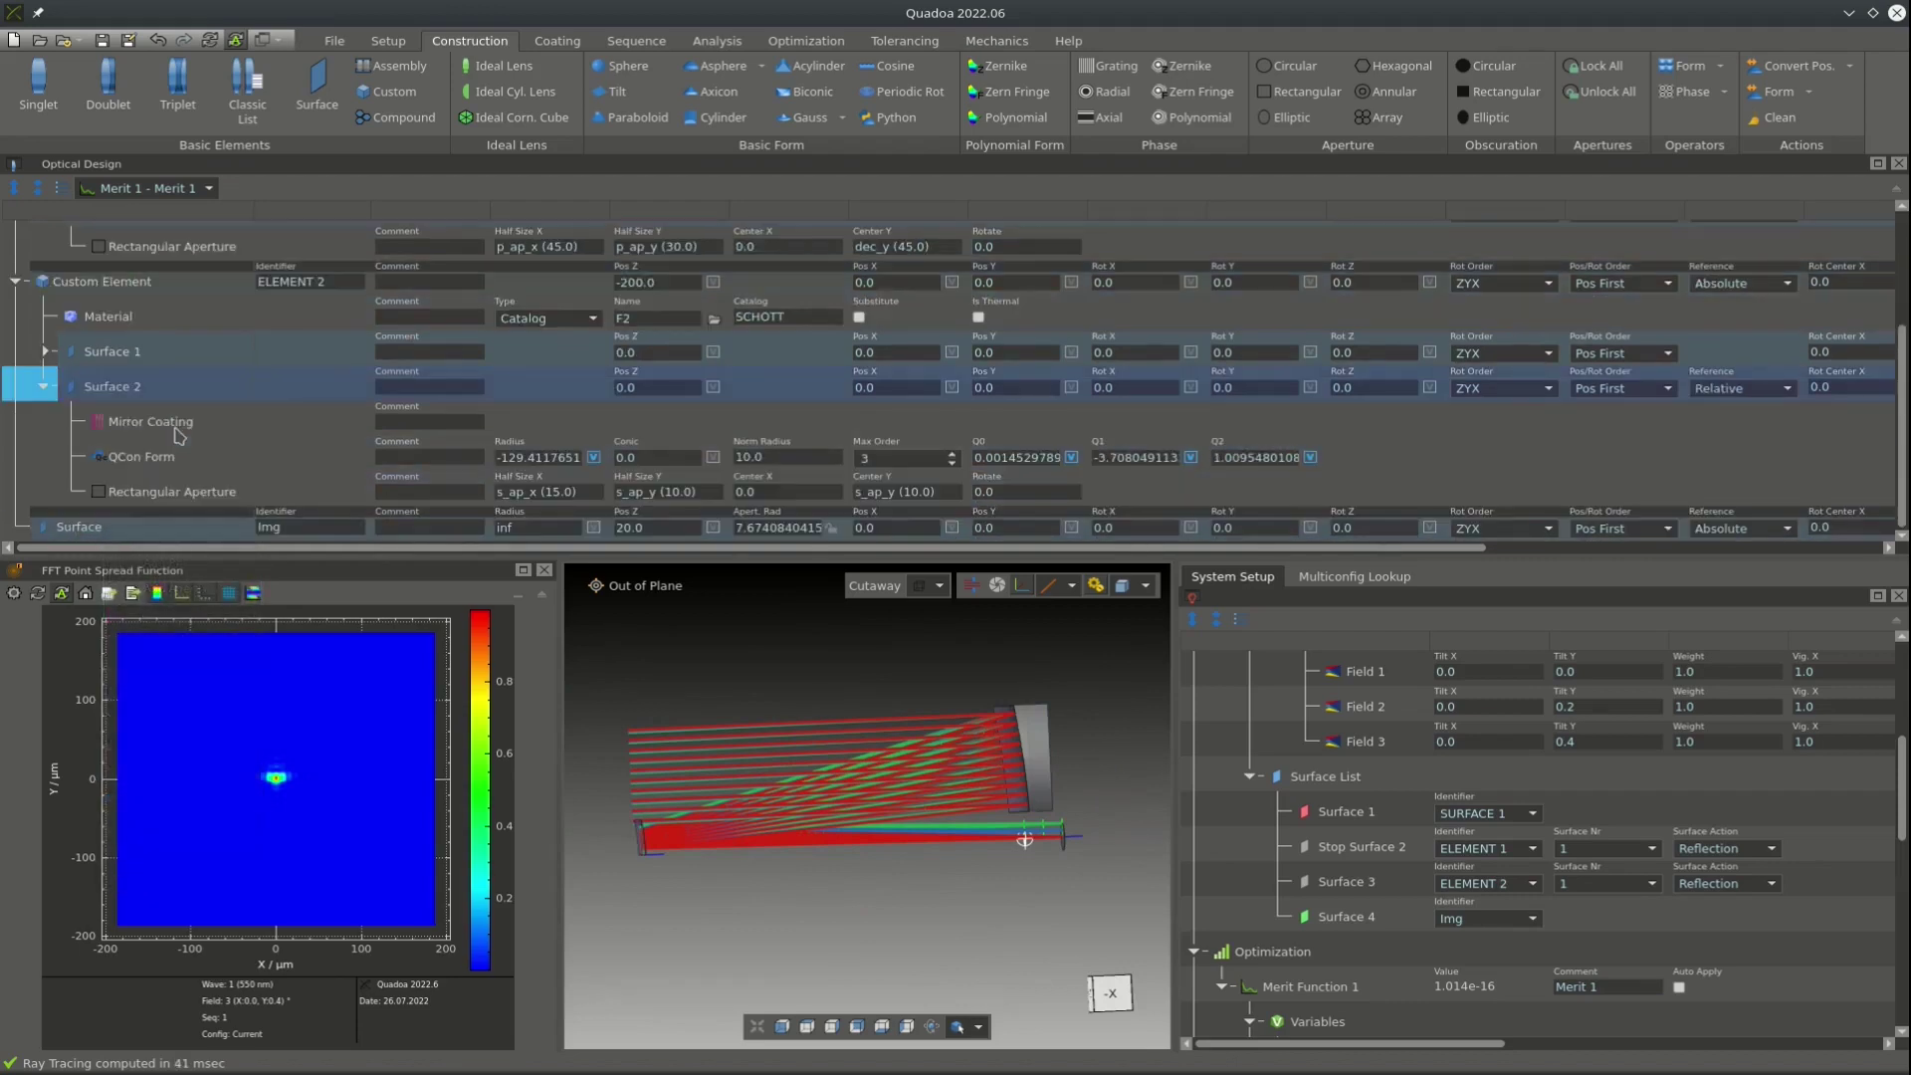
click(179, 458)
key(Delete)
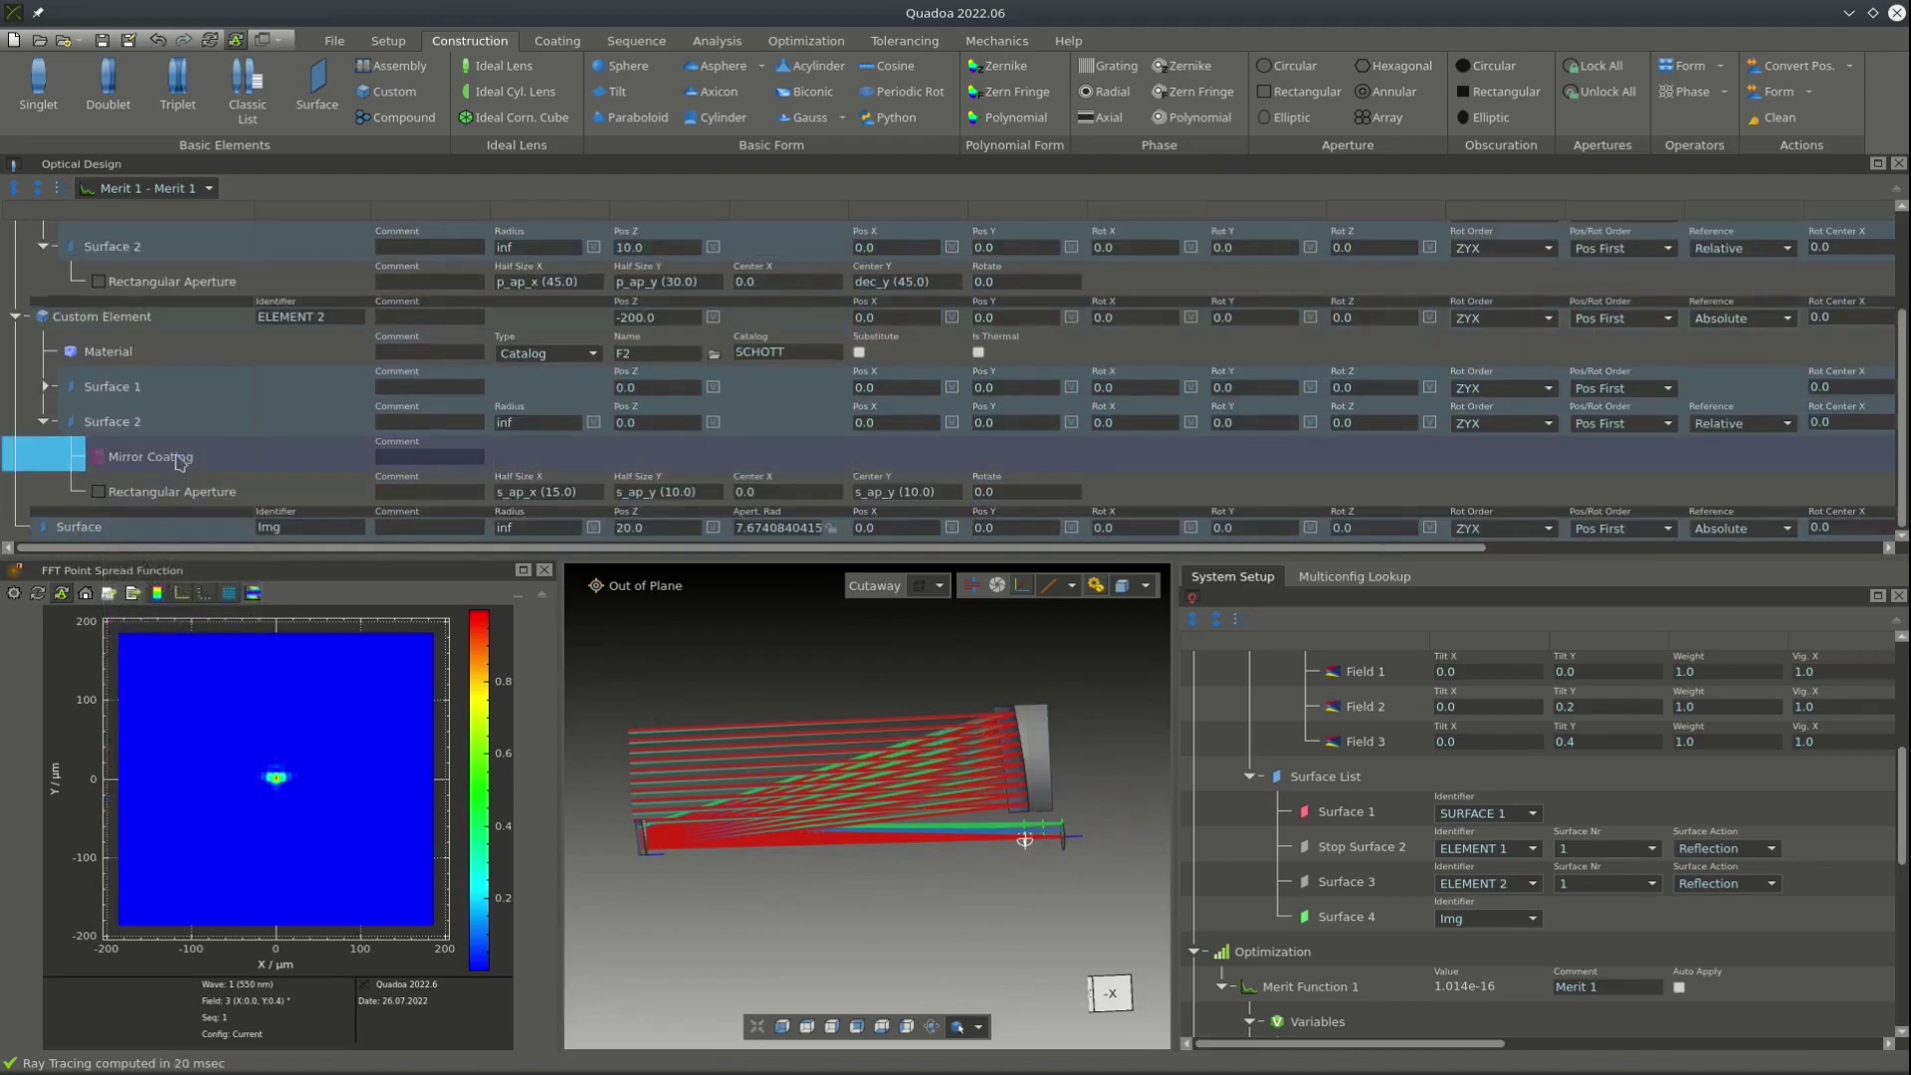
key(Delete)
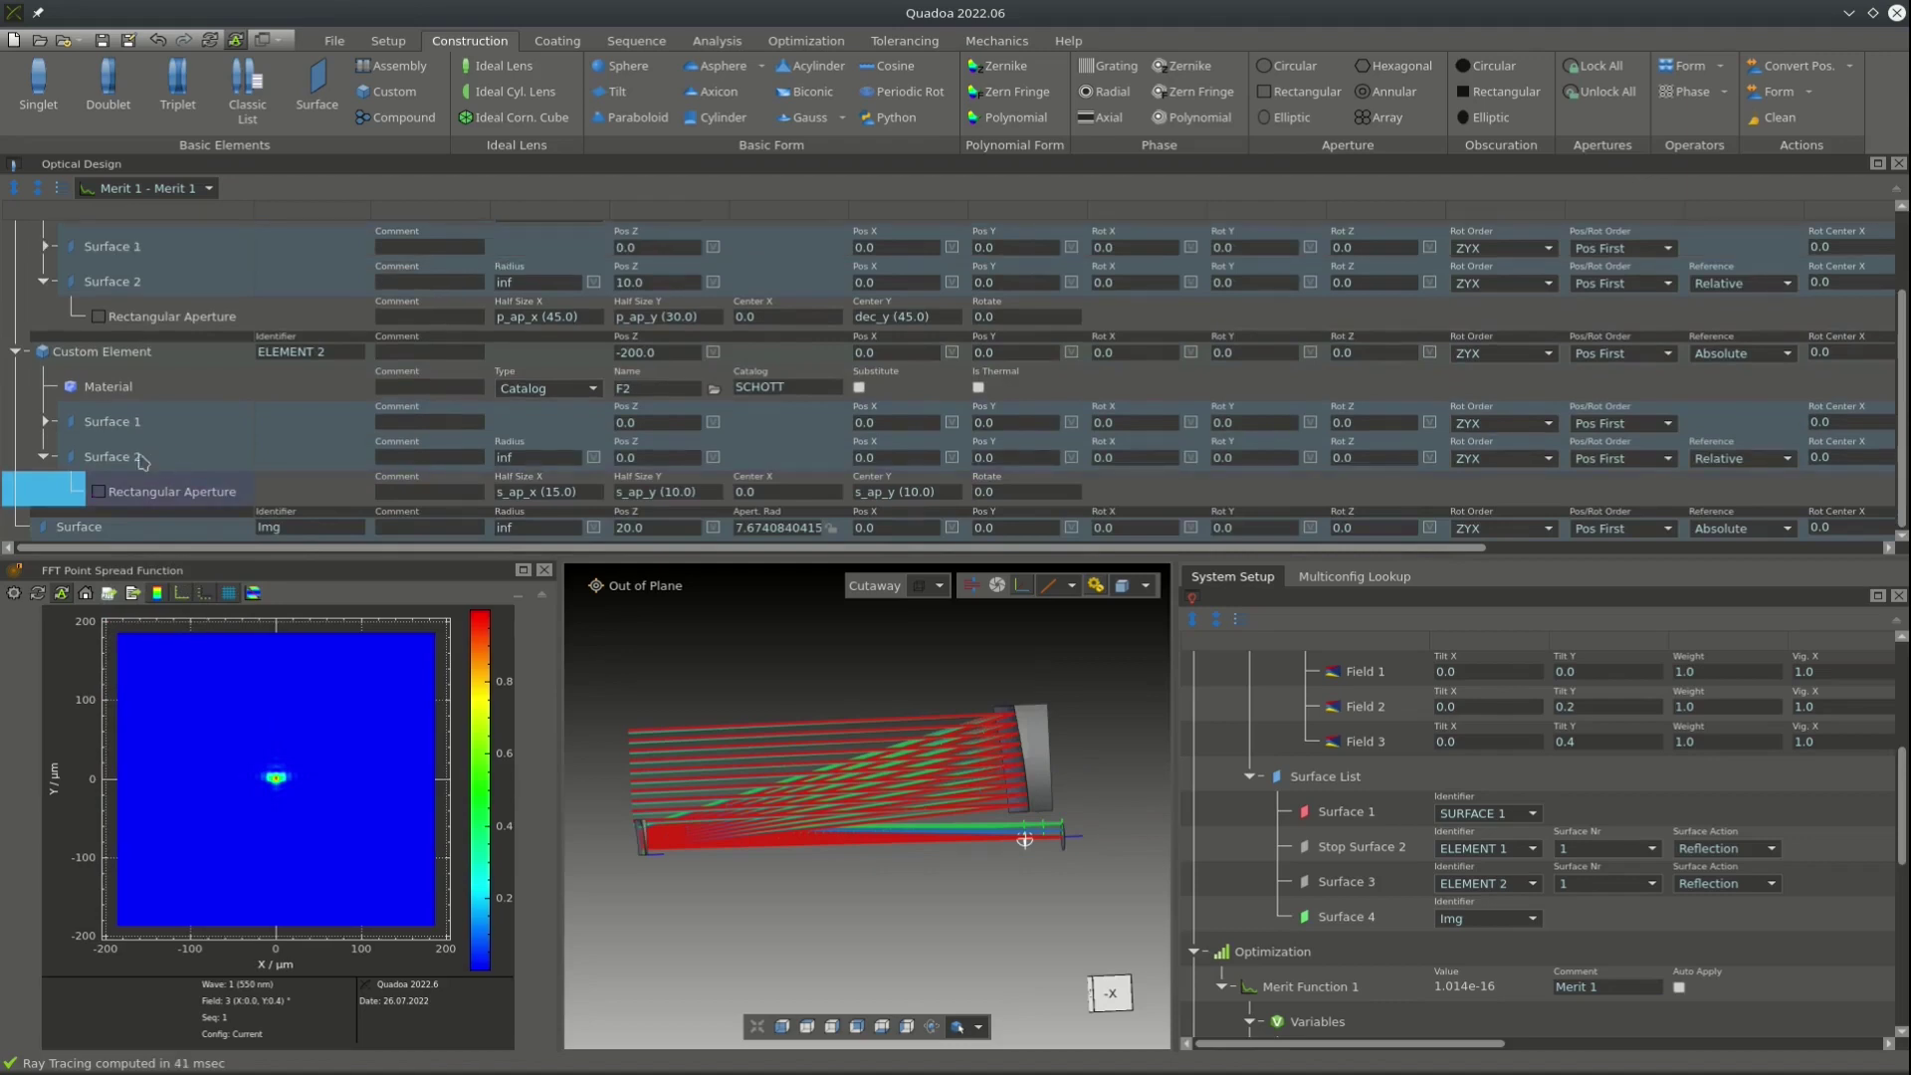
Set the new Surface 2's Pos Z to -5.0.
click(685, 454)
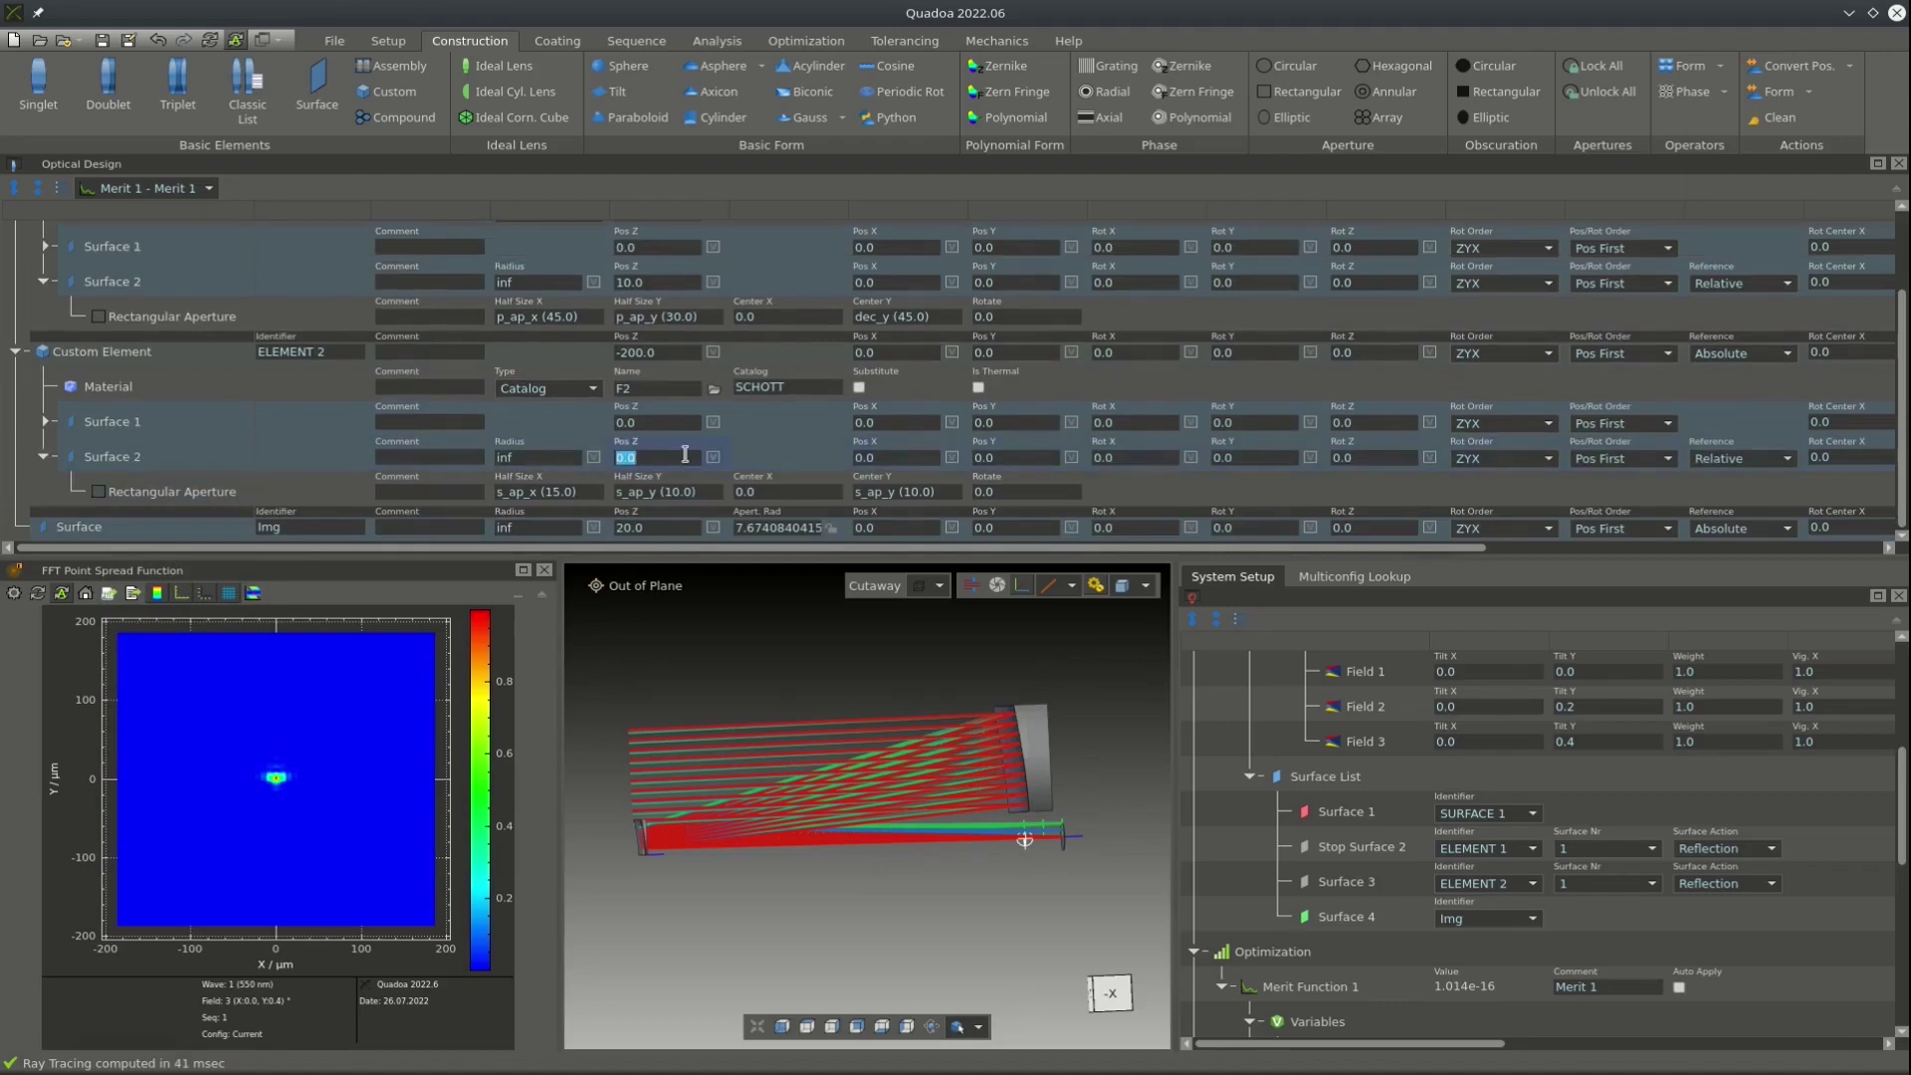
text(-5.0)
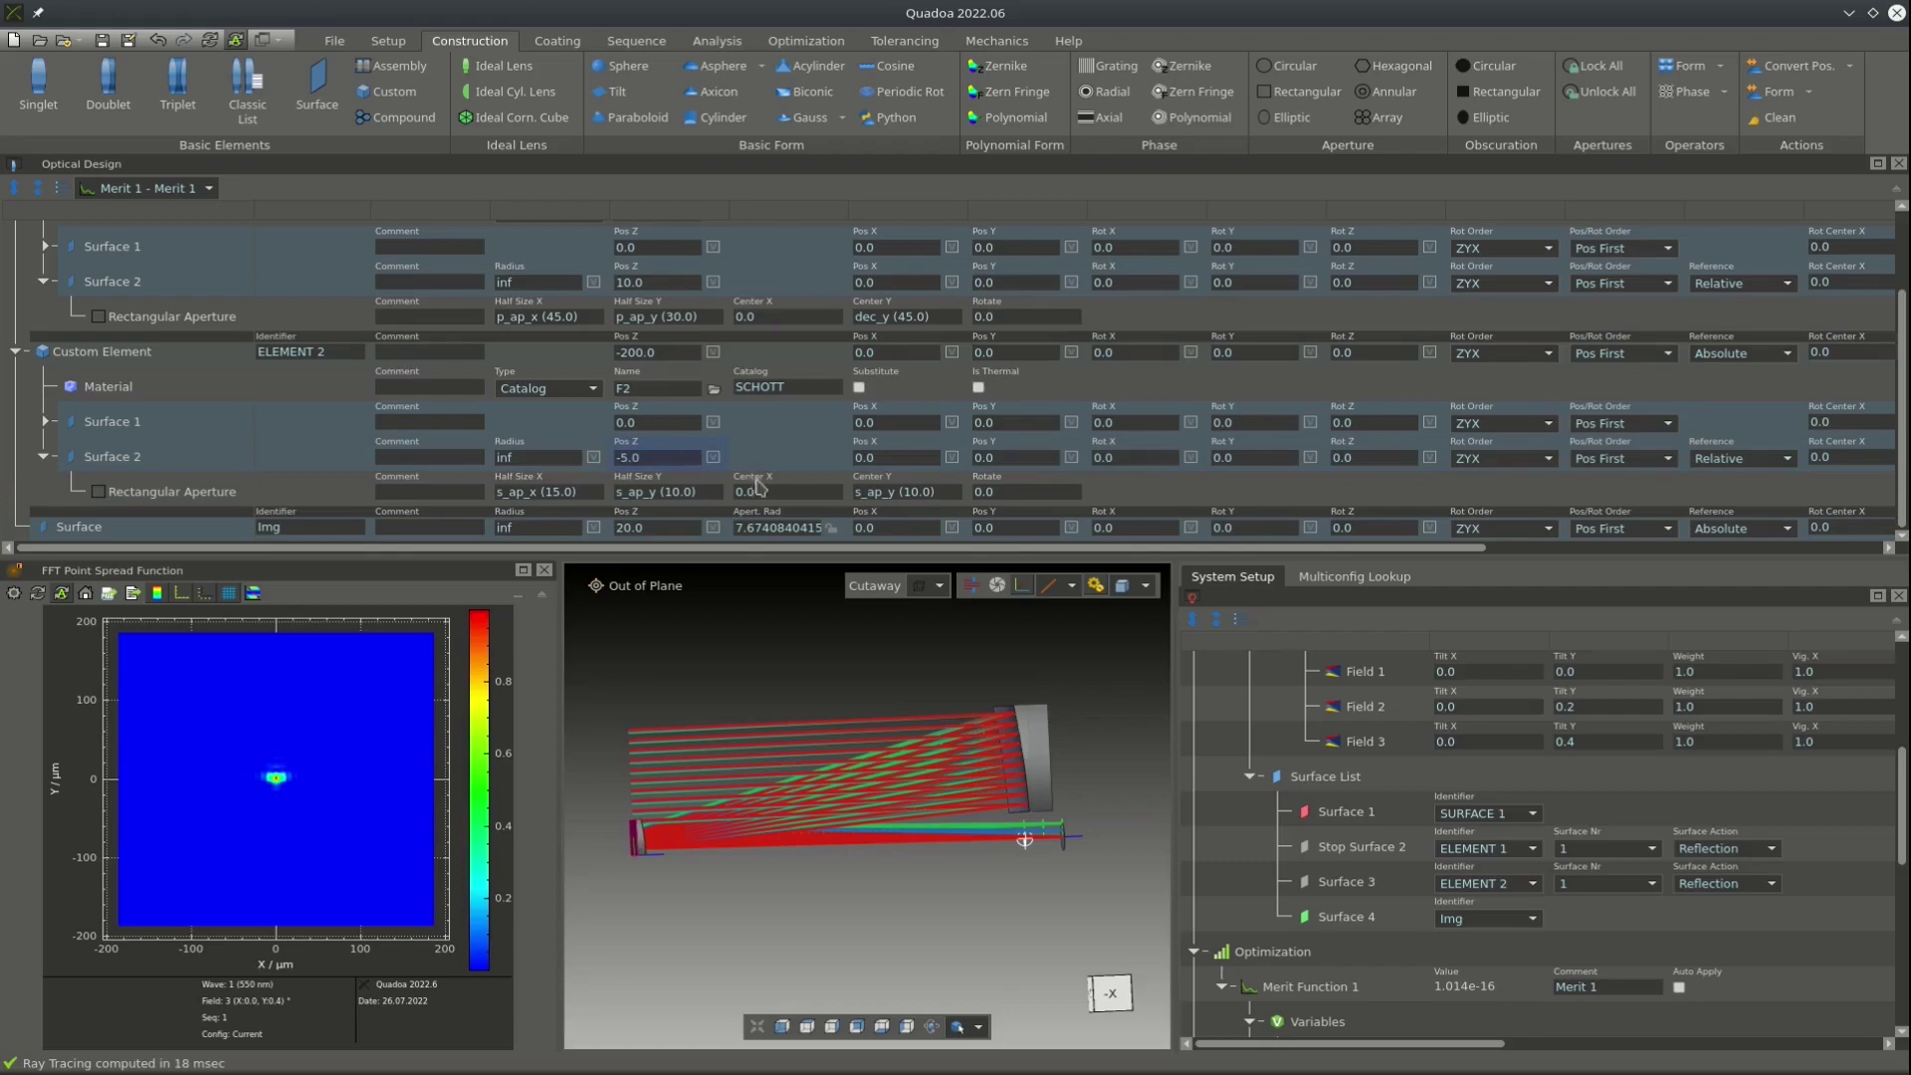
key(Return)
scroll(773, 904, up, 10)
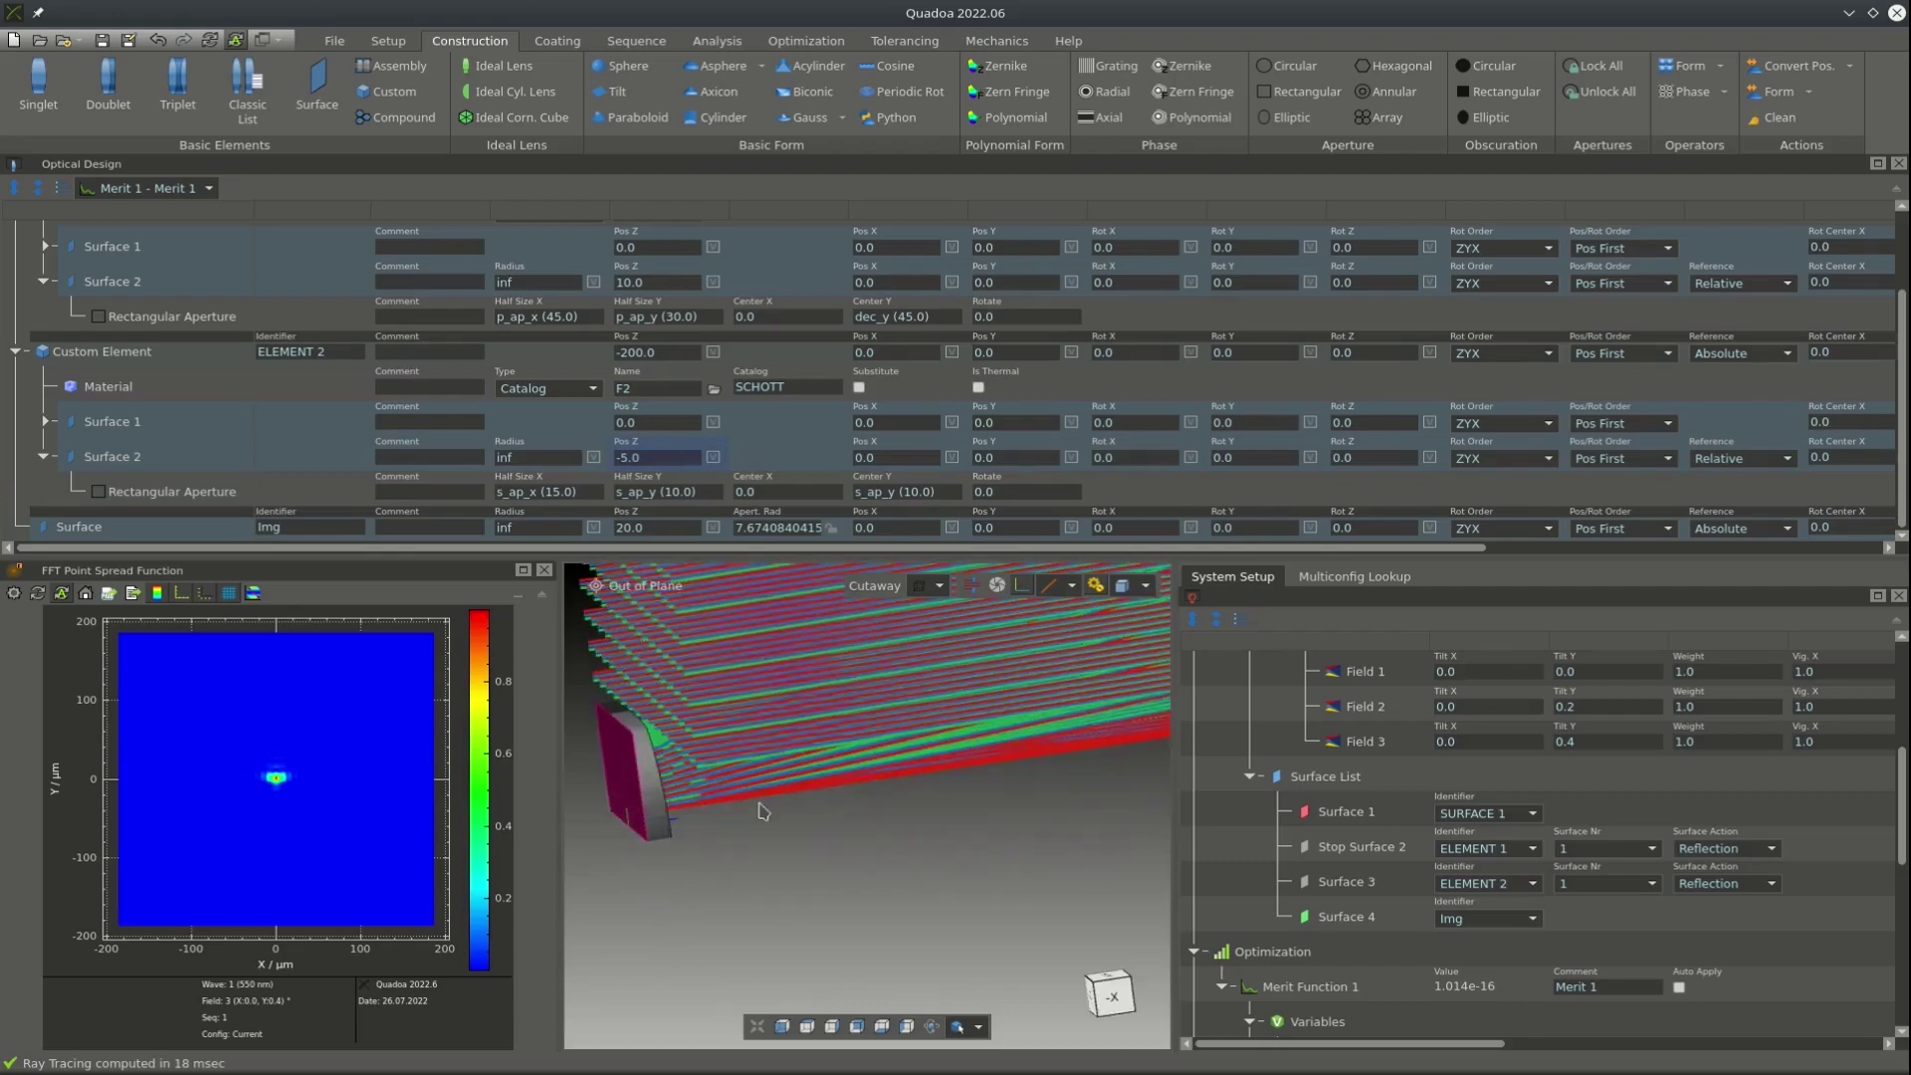
scroll(1040, 781, up, 5)
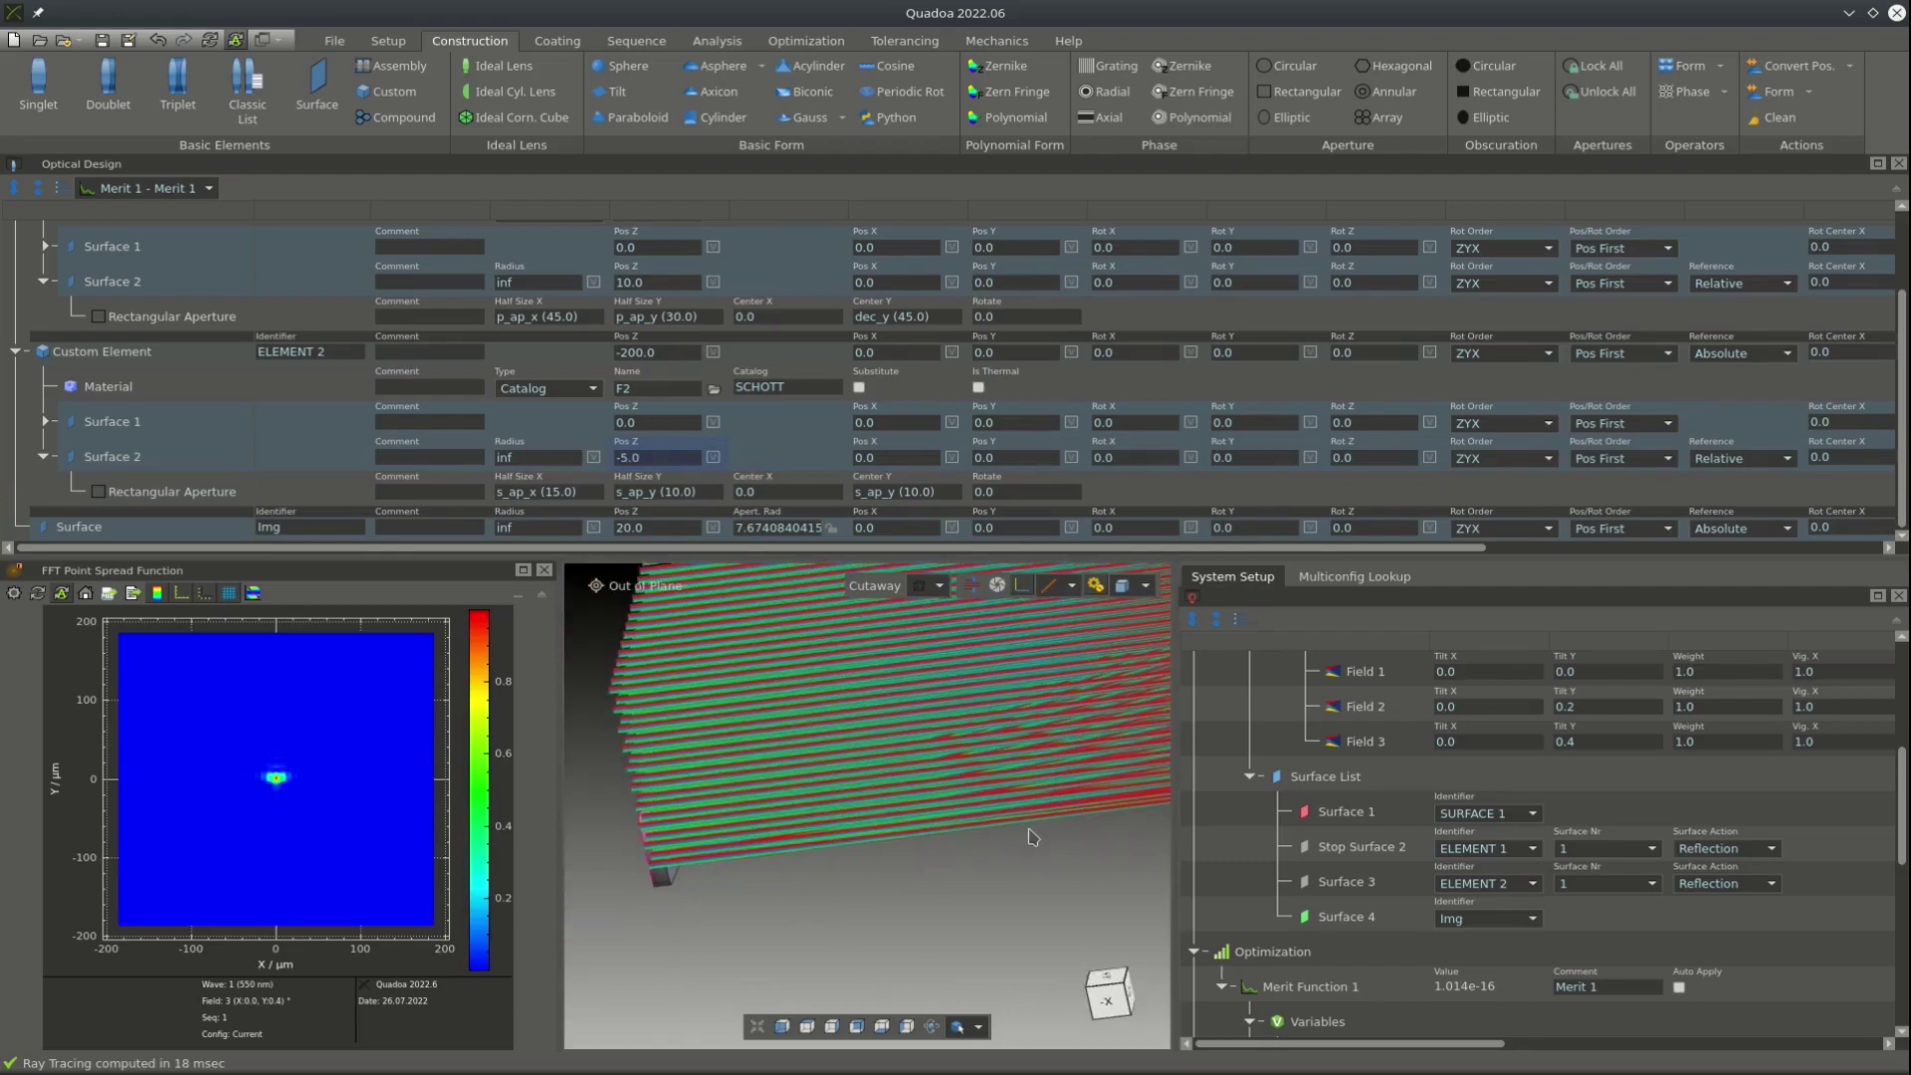
scroll(766, 961, down, 5)
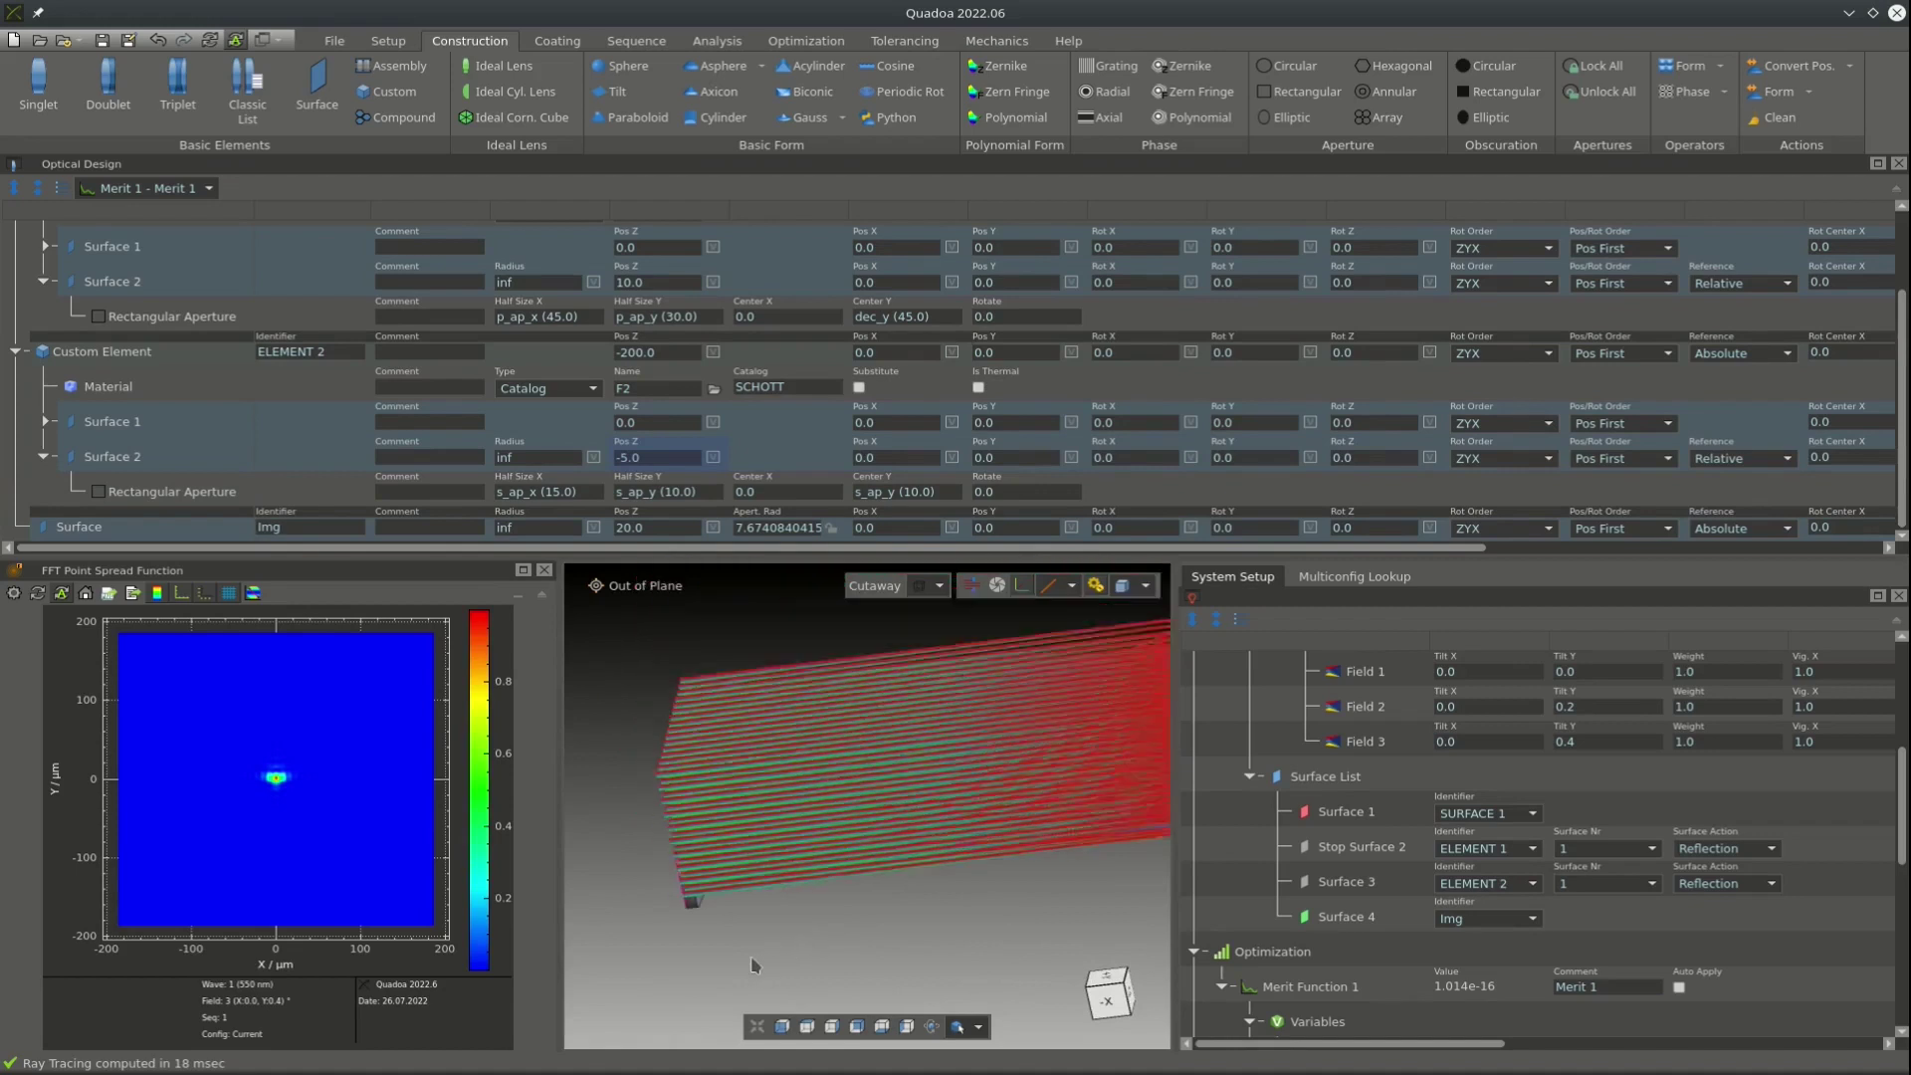
scroll(1530, 825, up, 3)
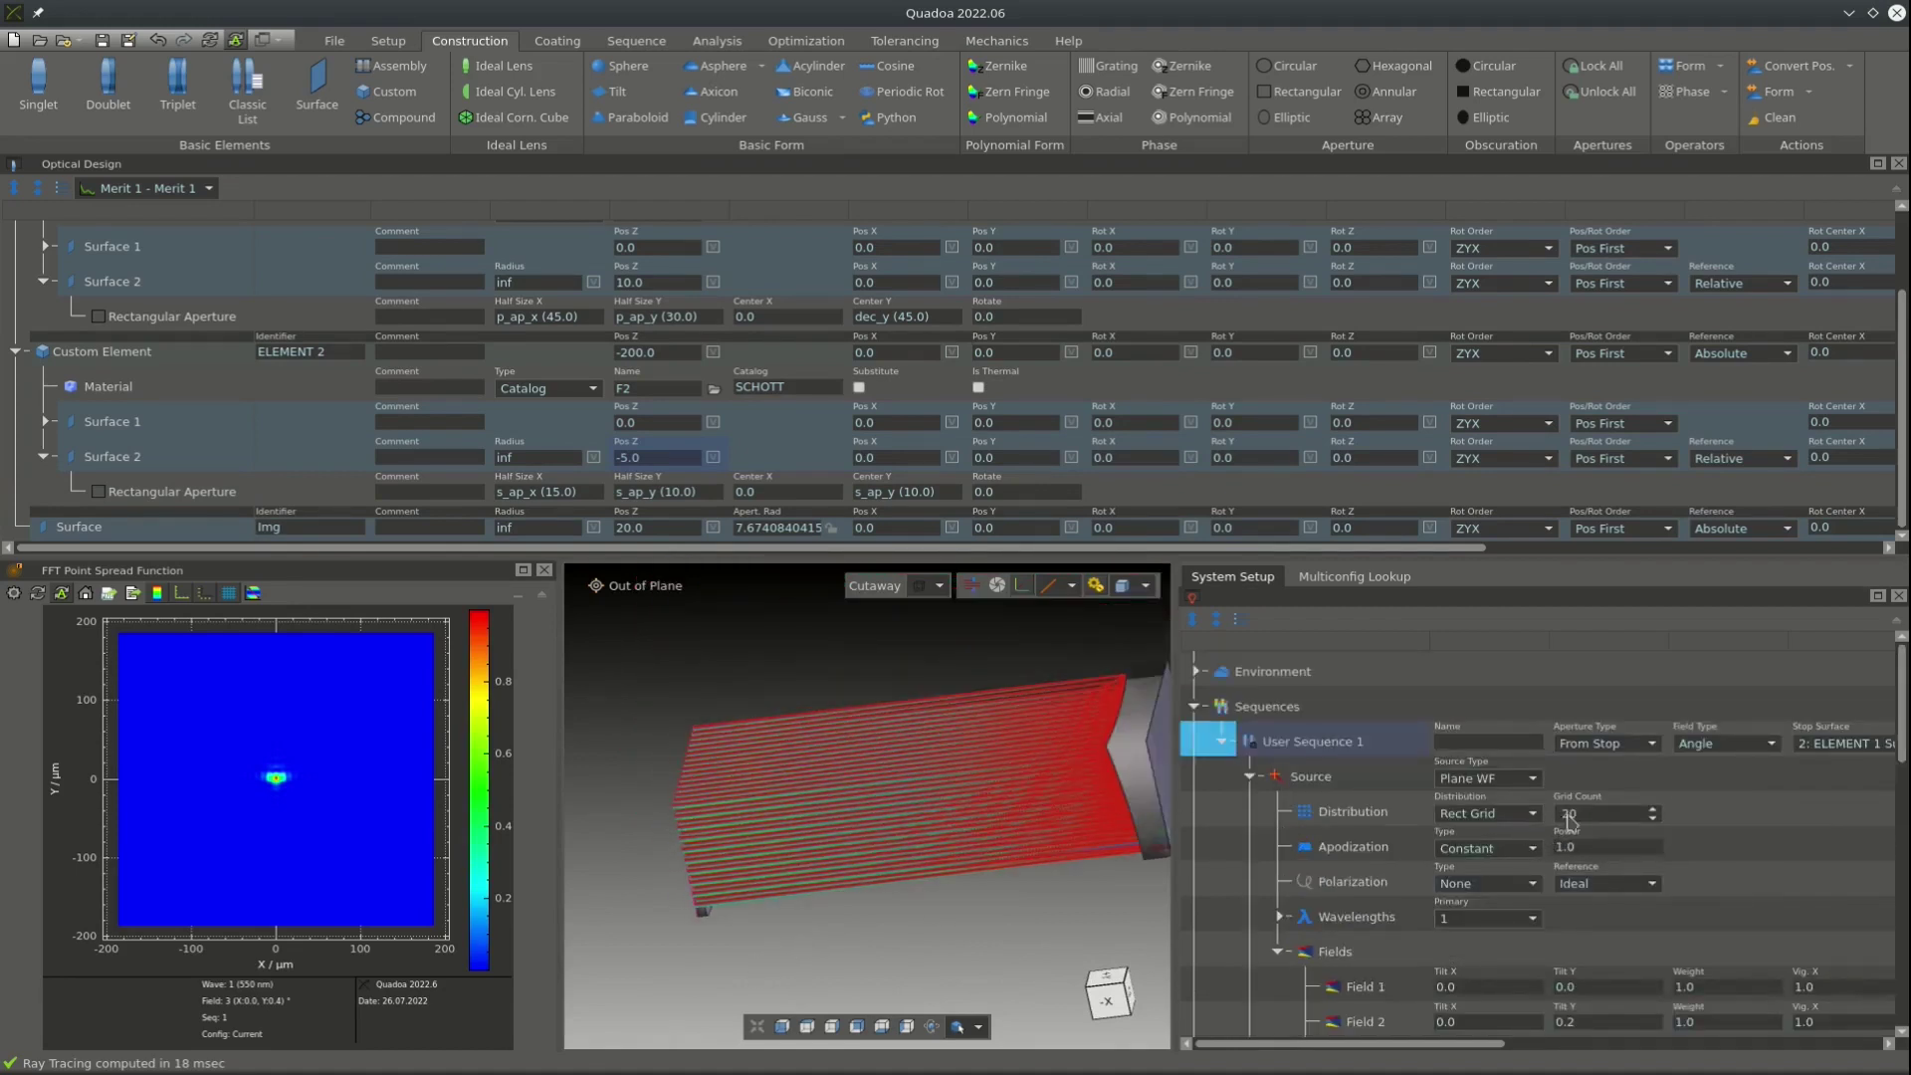
Lower the source Grid Count to 5 and rotate the 3D layout to a top-down -Z view.
scroll(1590, 818, down, 15)
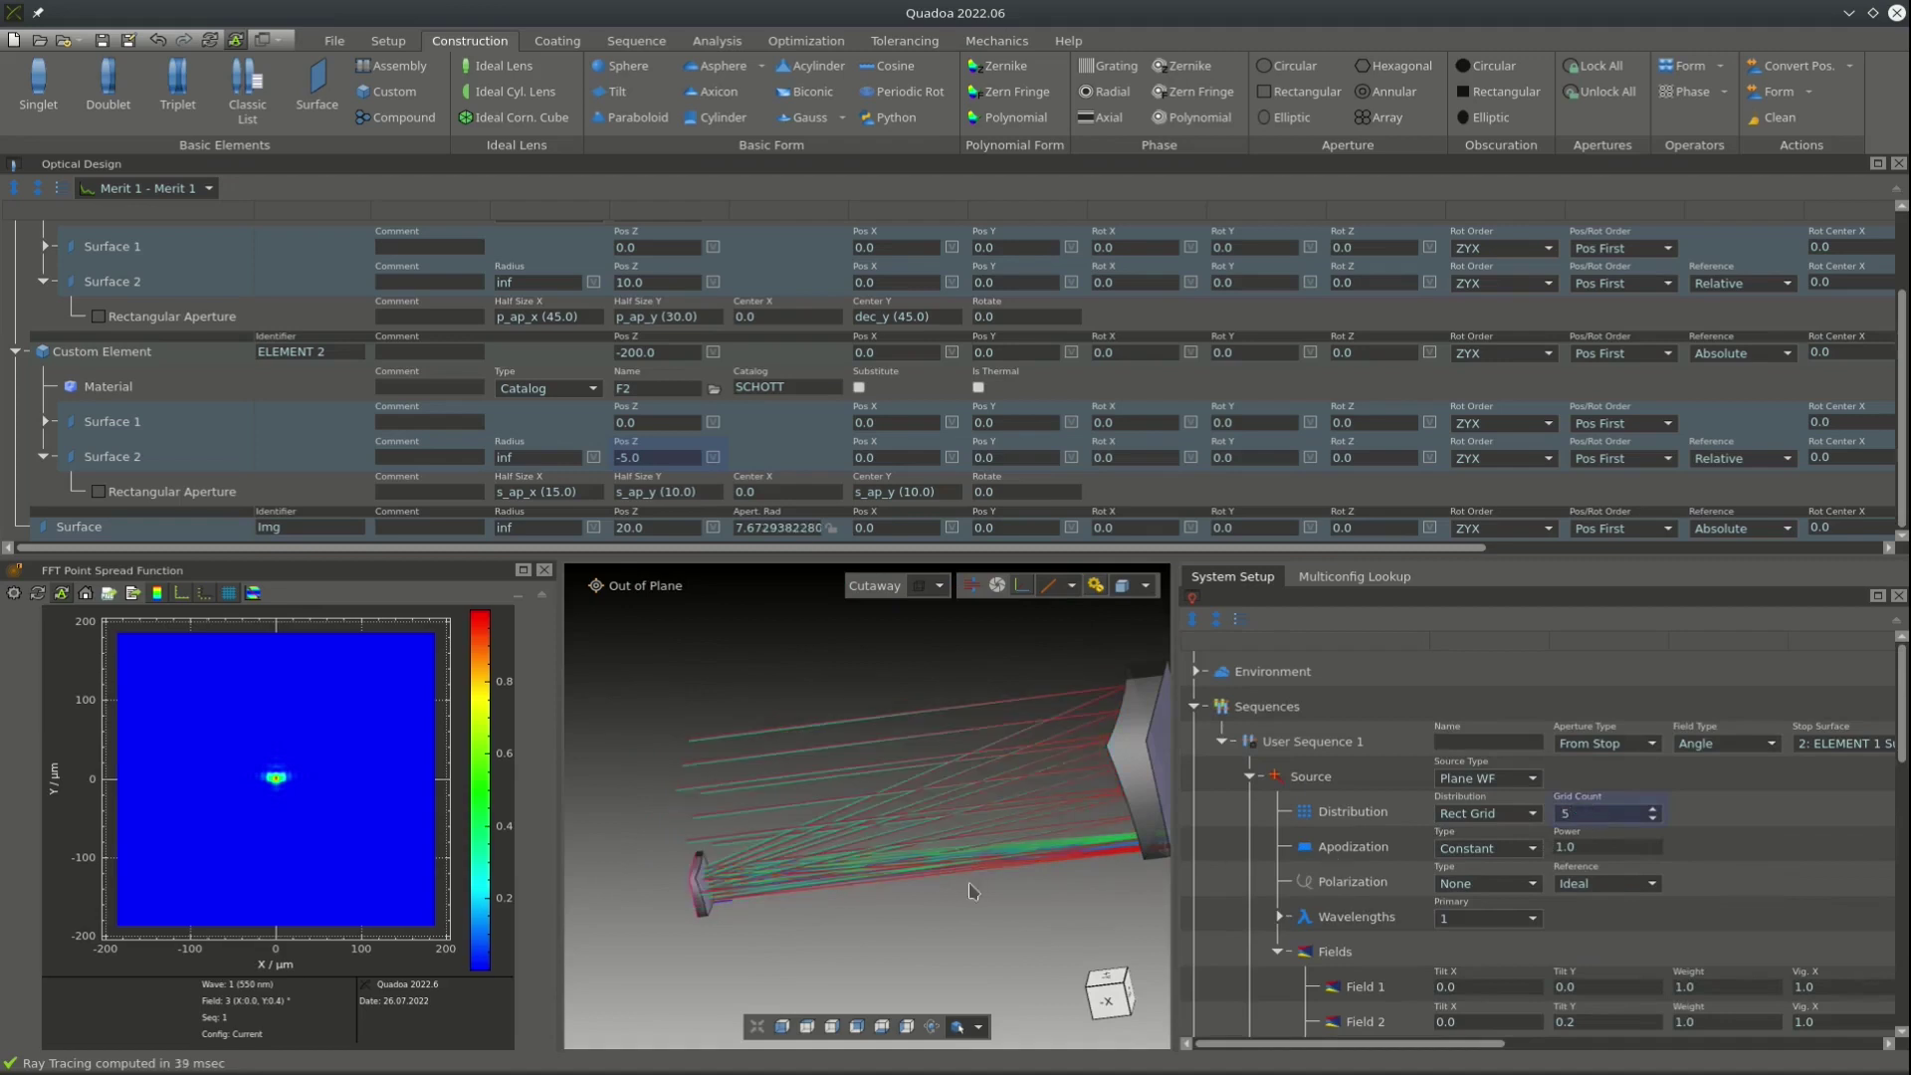
drag(723, 948, 960, 833)
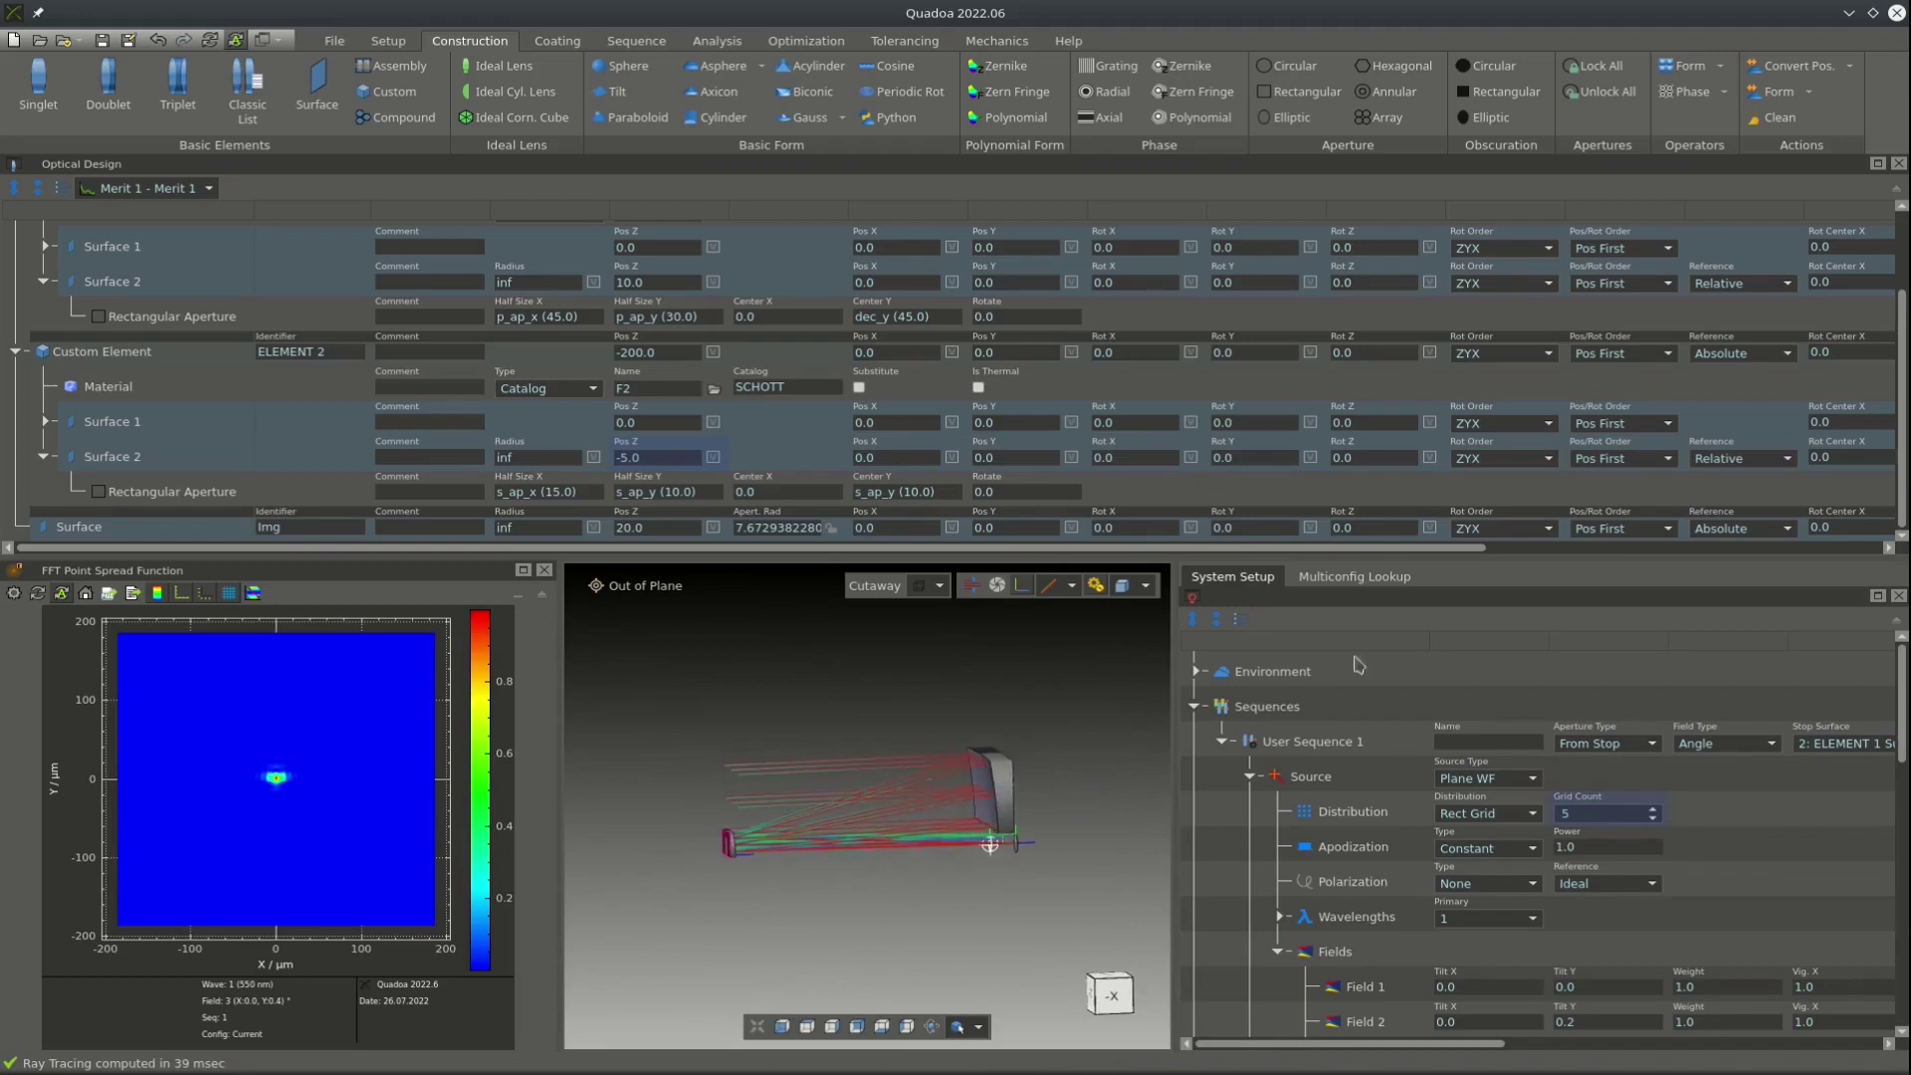
drag(839, 847, 1435, 612)
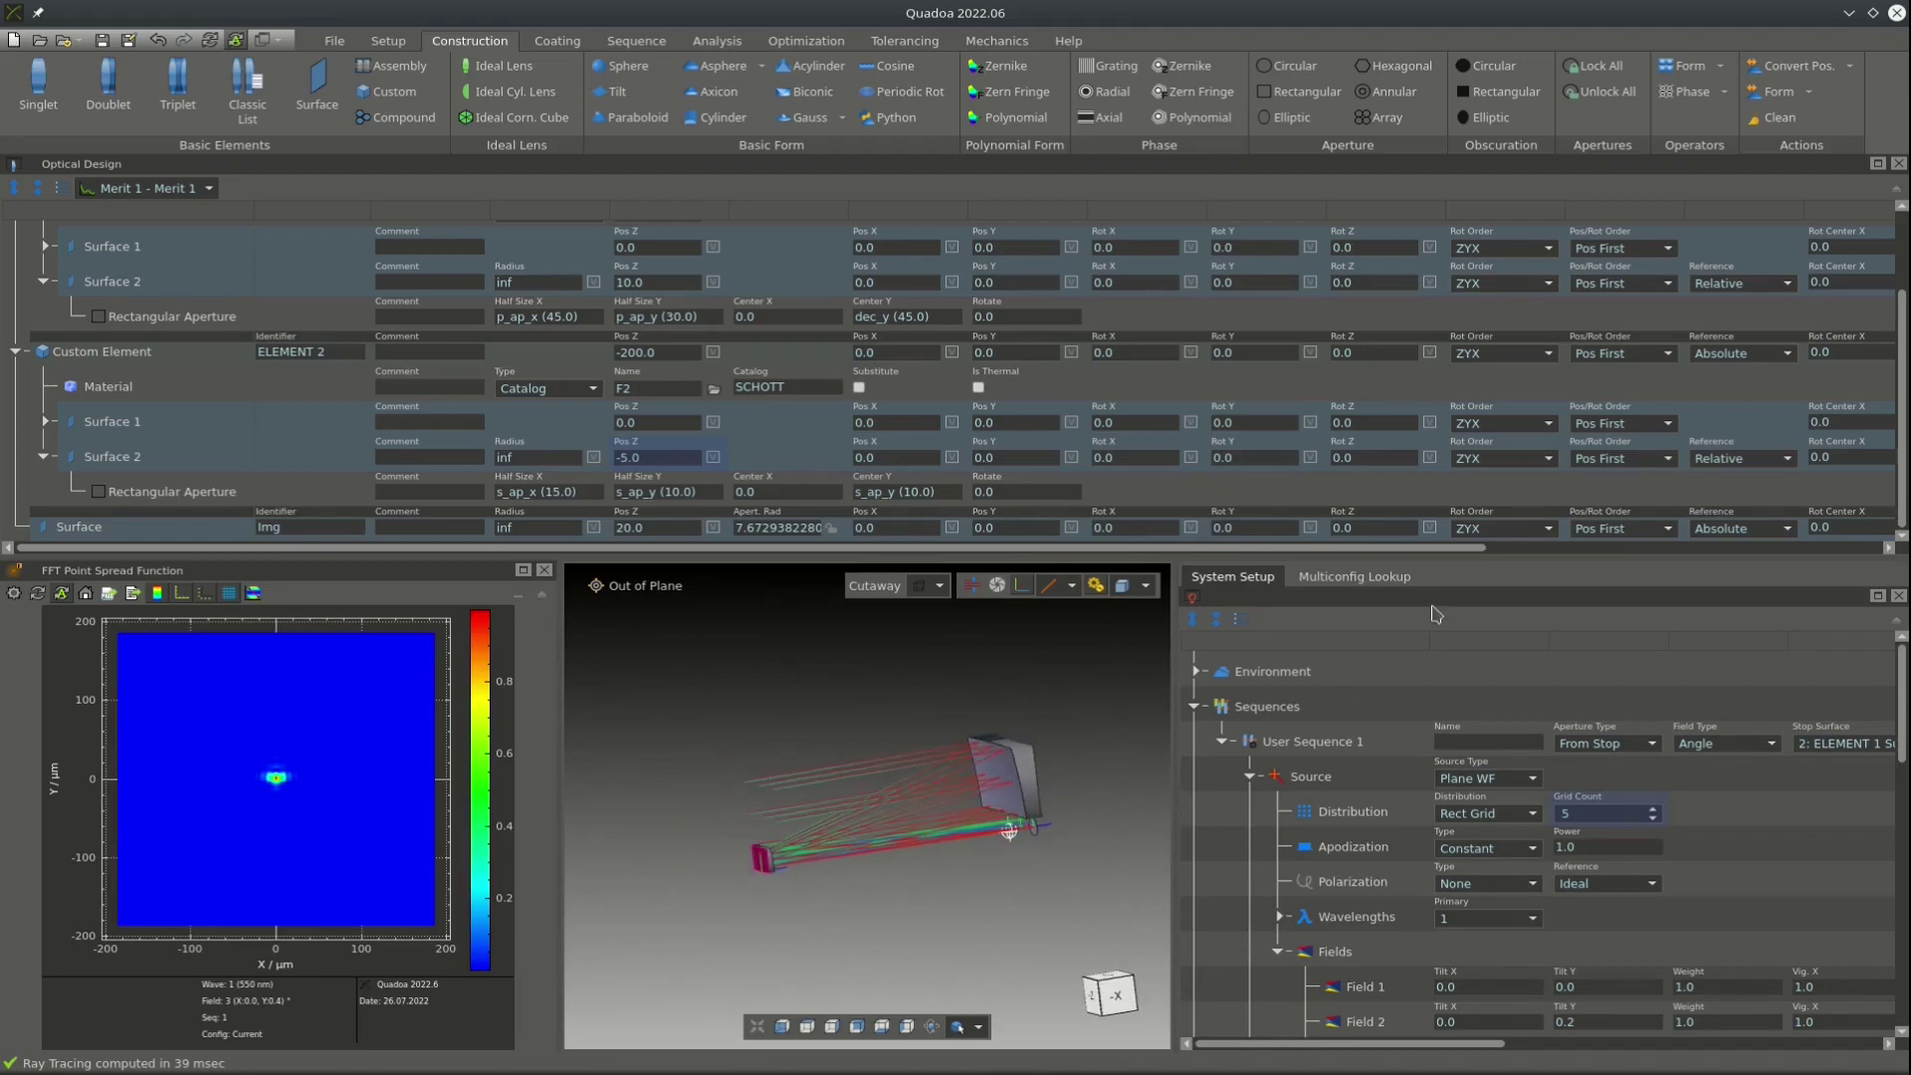
Set the primary aperture p_ap_x to 65 in the Multiconfig Lookup and inspect the mirror in 3D.
click(1369, 581)
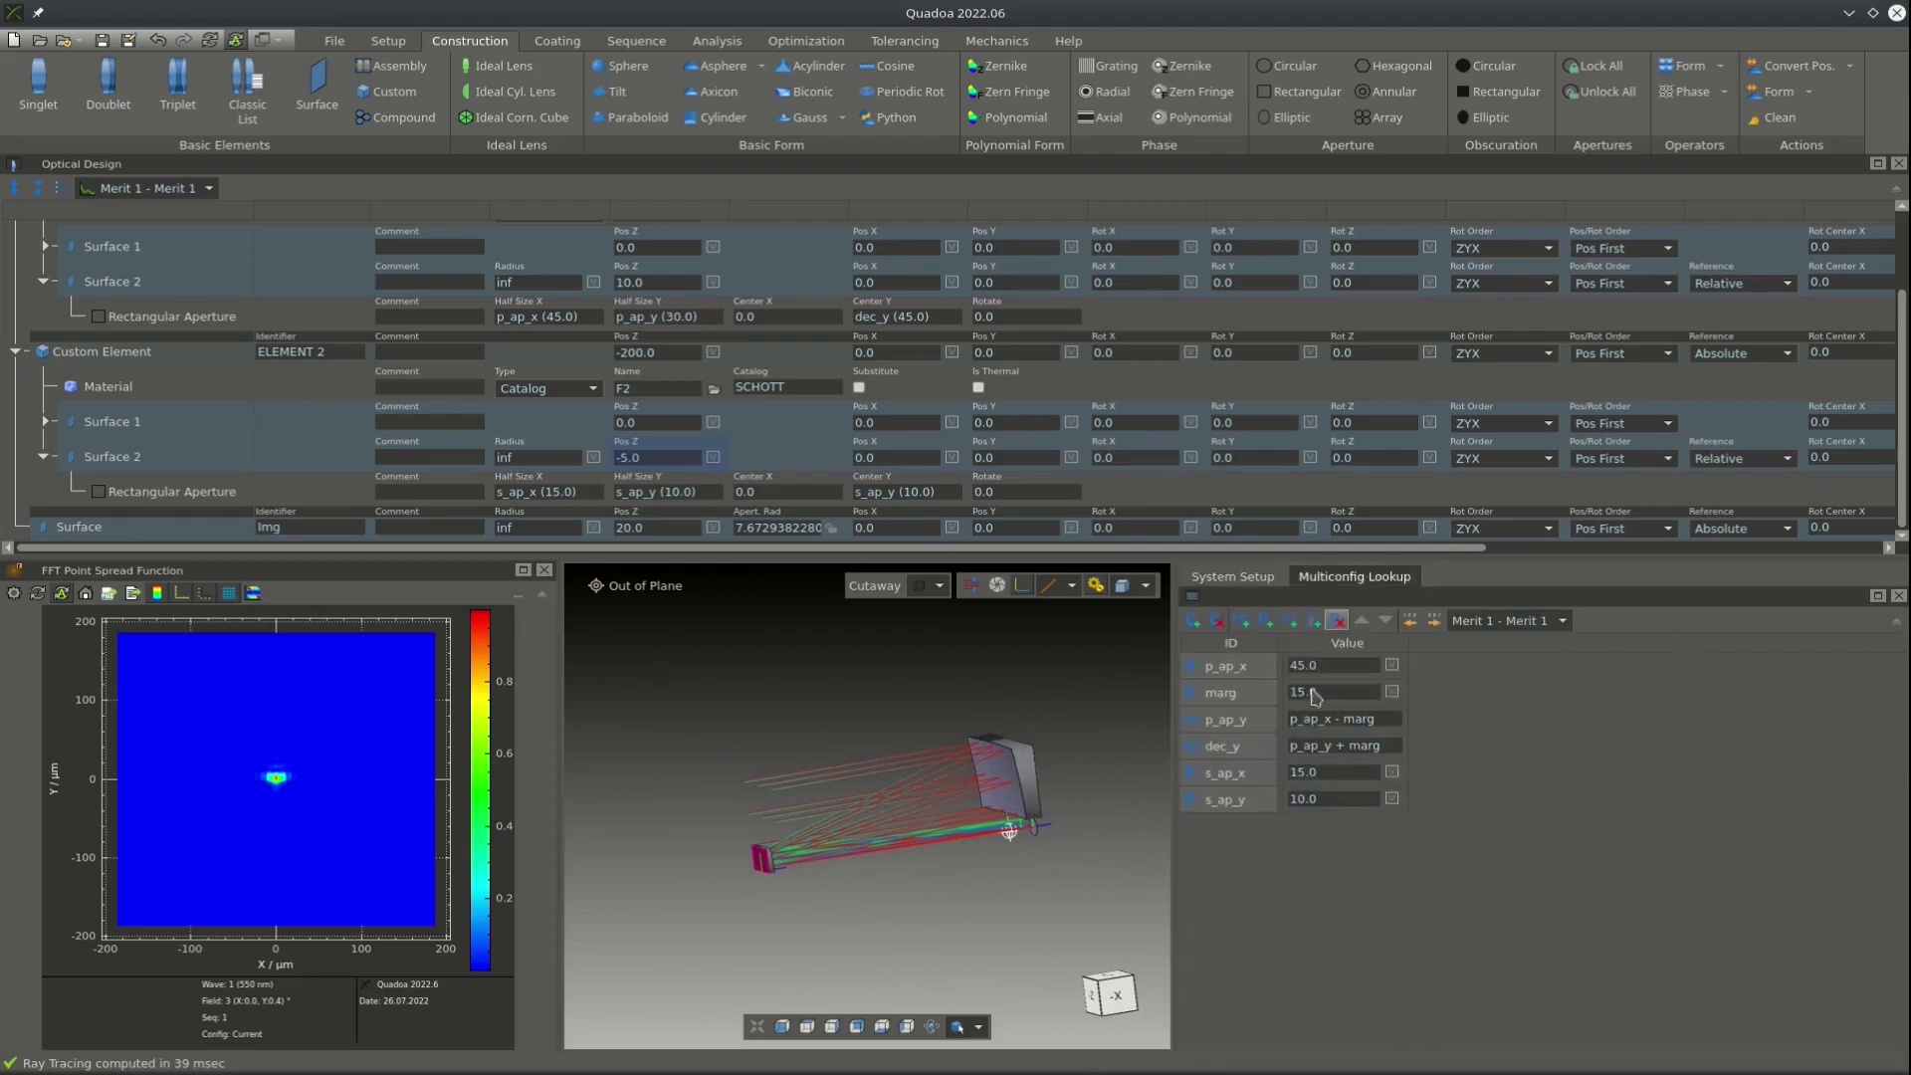
double_click(1341, 665)
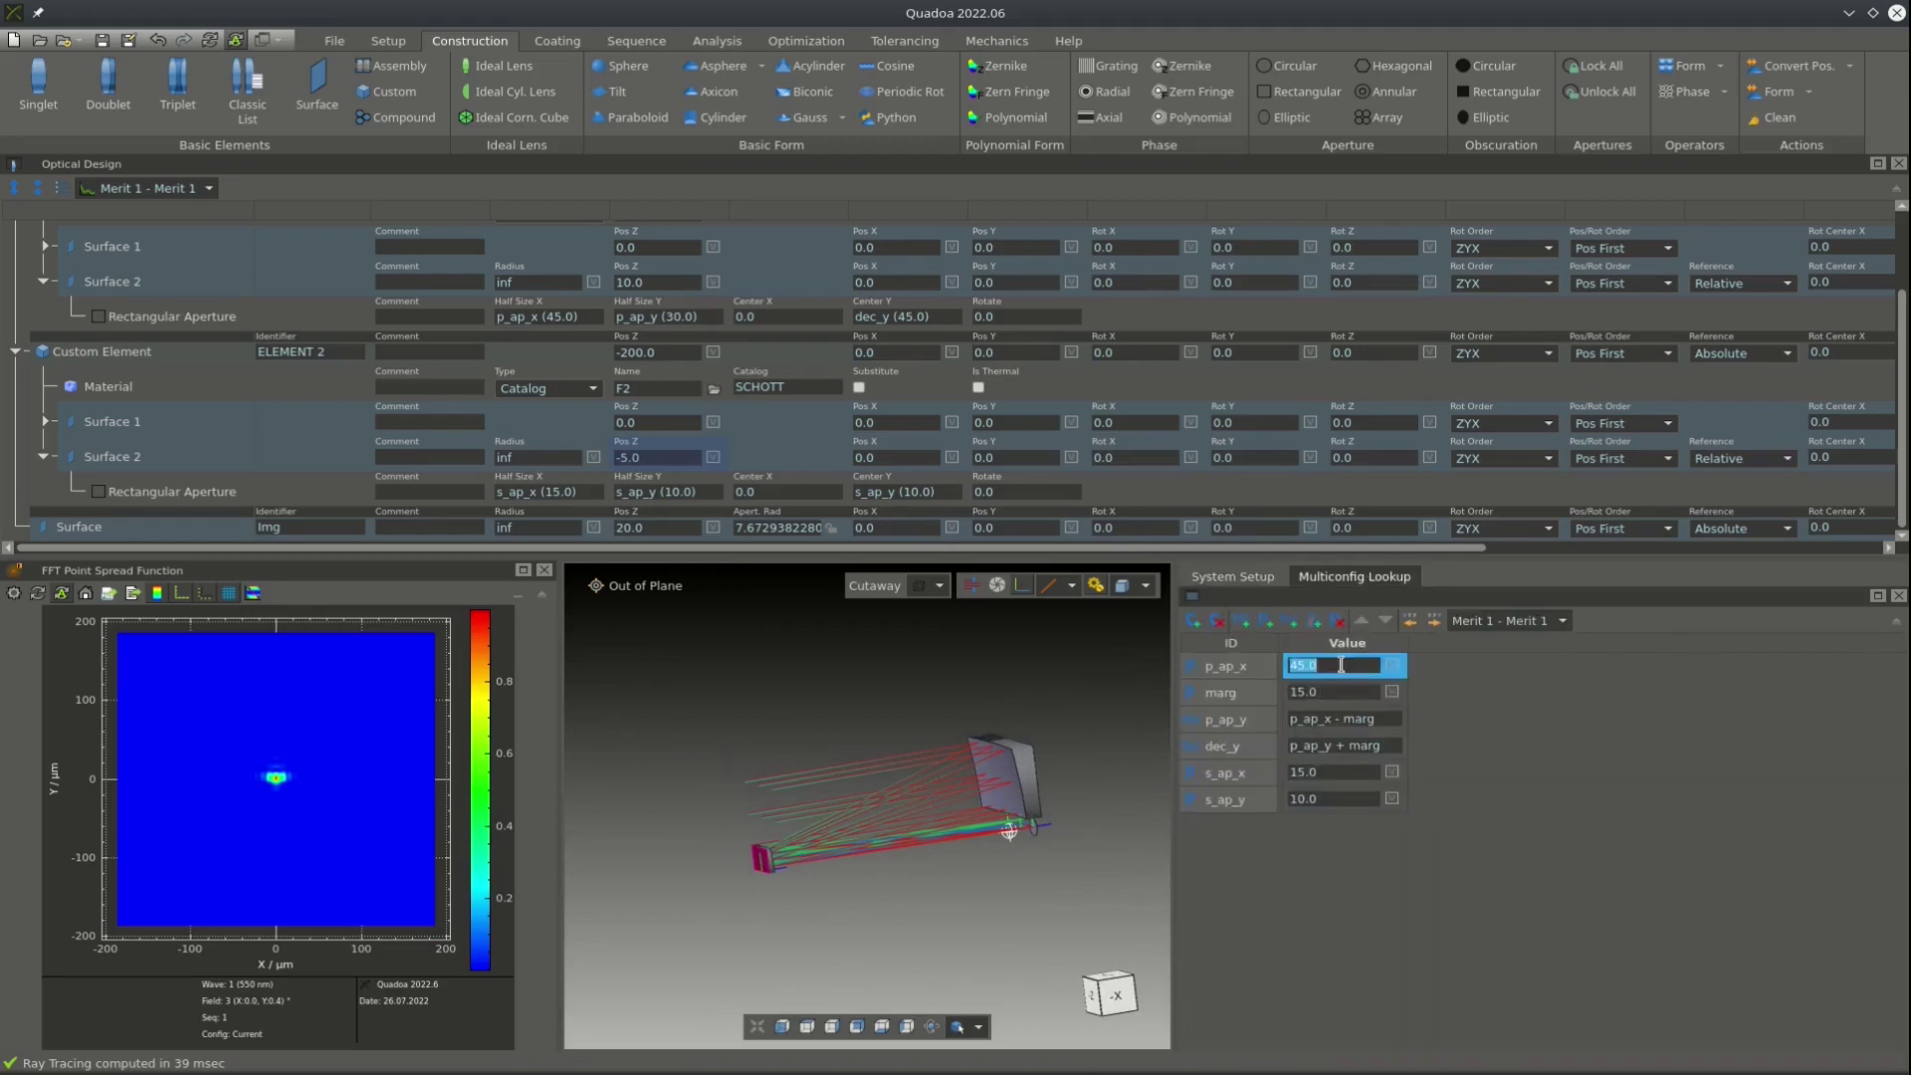
text(65)
key(Return)
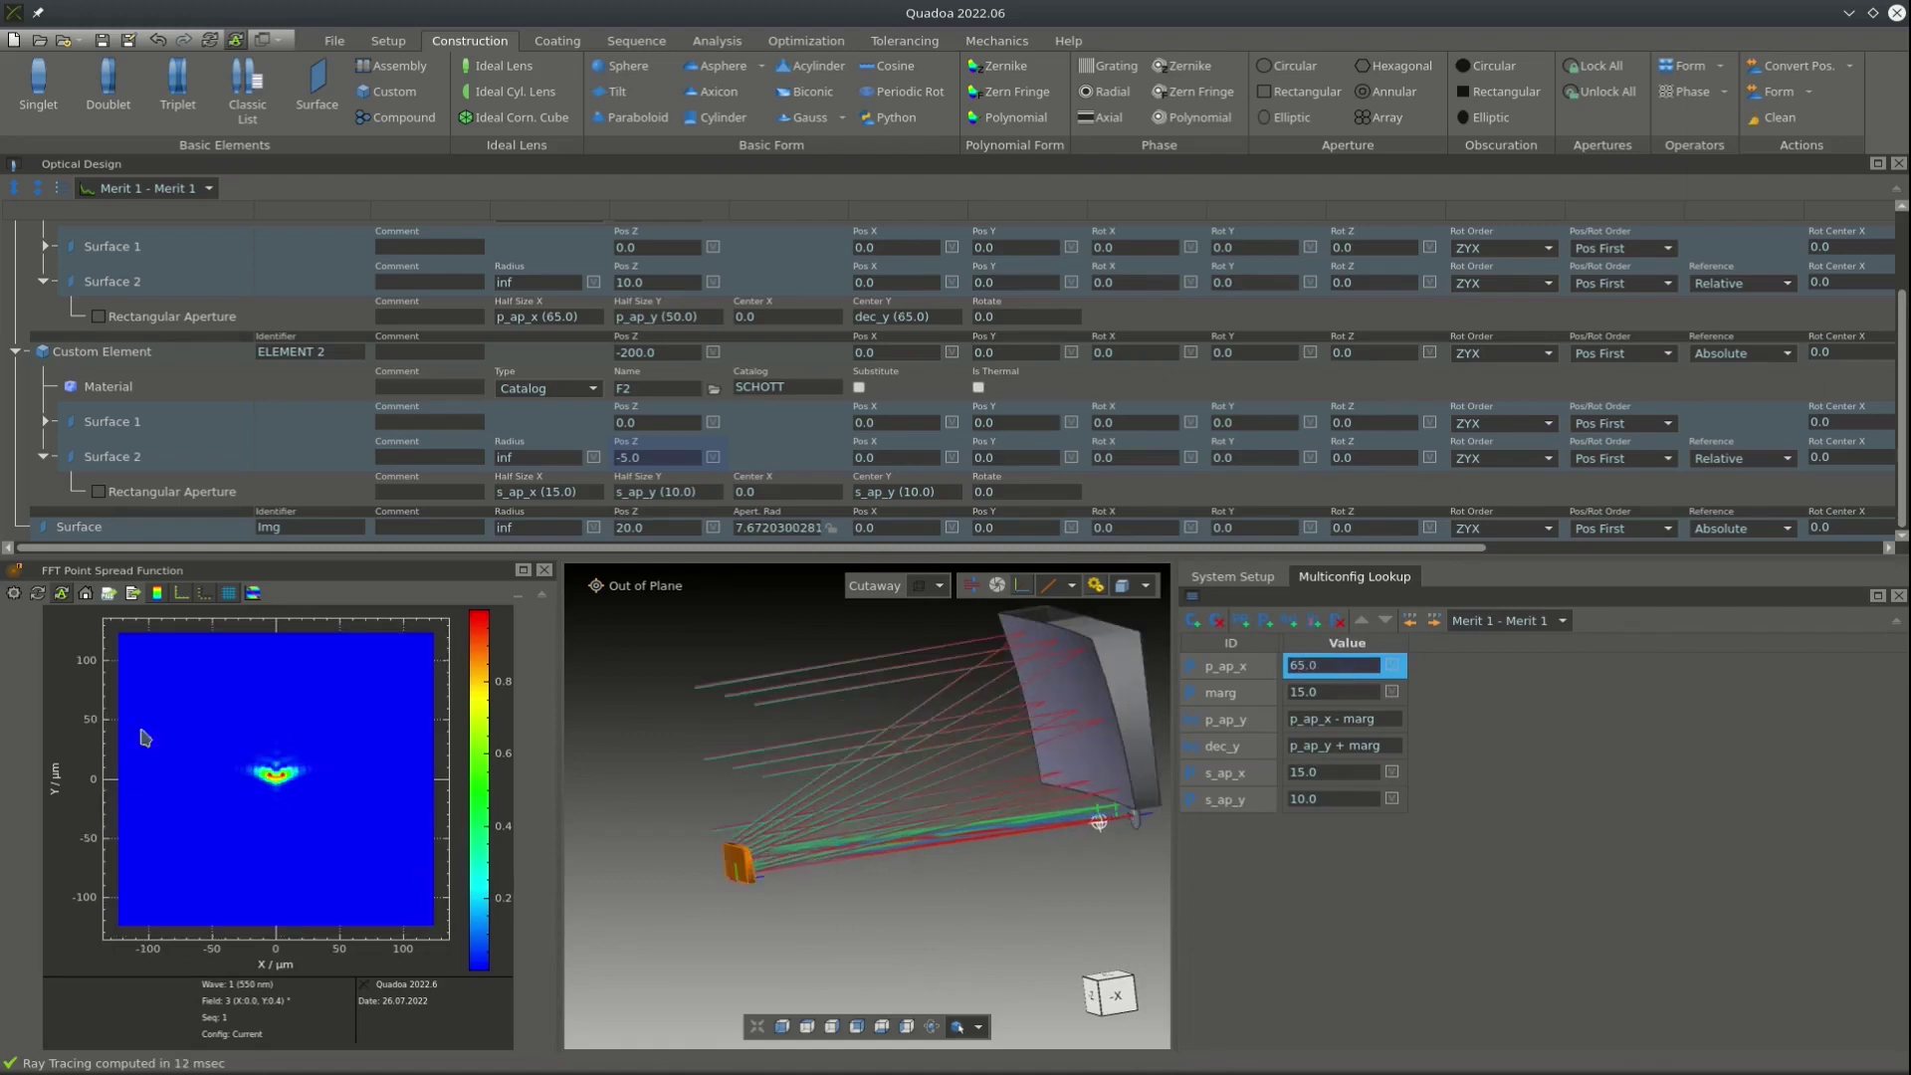
drag(783, 836, 725, 849)
drag(853, 802, 814, 802)
drag(669, 812, 780, 854)
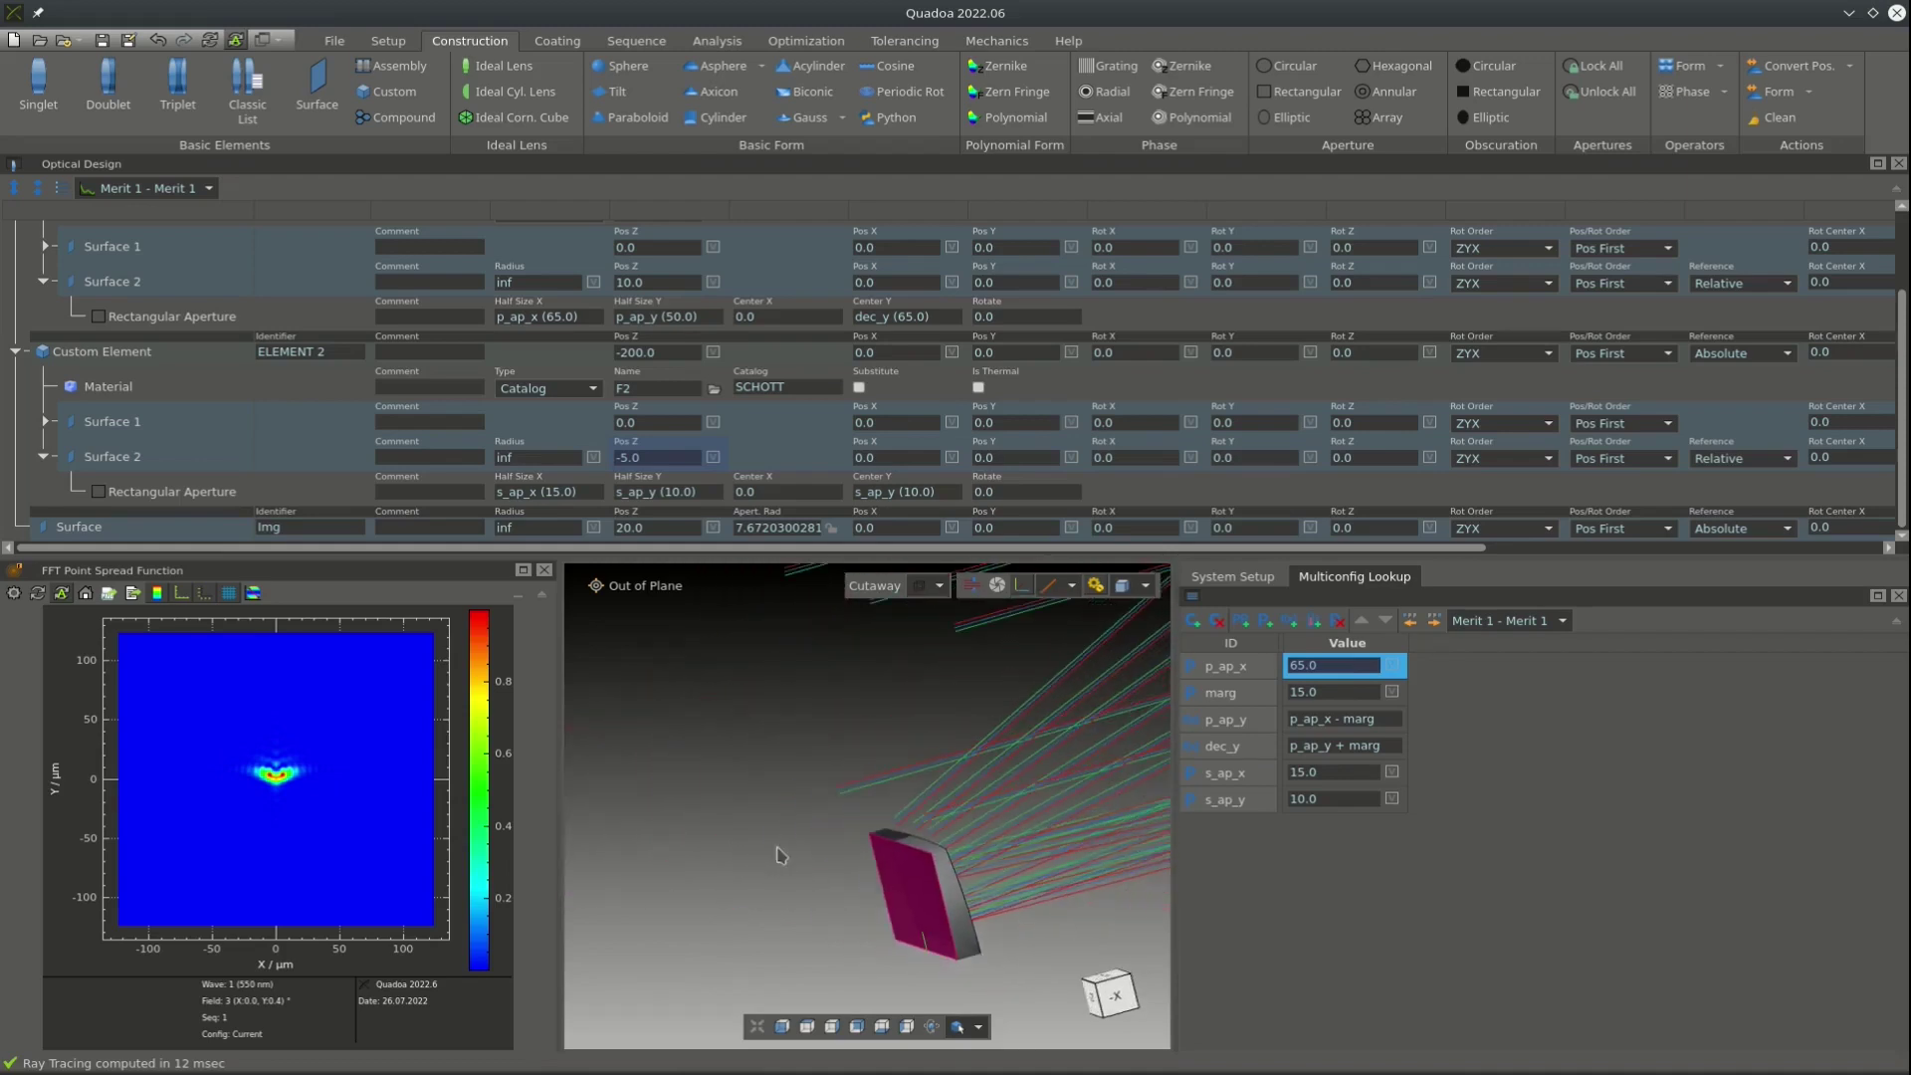
Set the secondary apertures s_ap_x to 20 and s_ap_y to 15.
double_click(1345, 774)
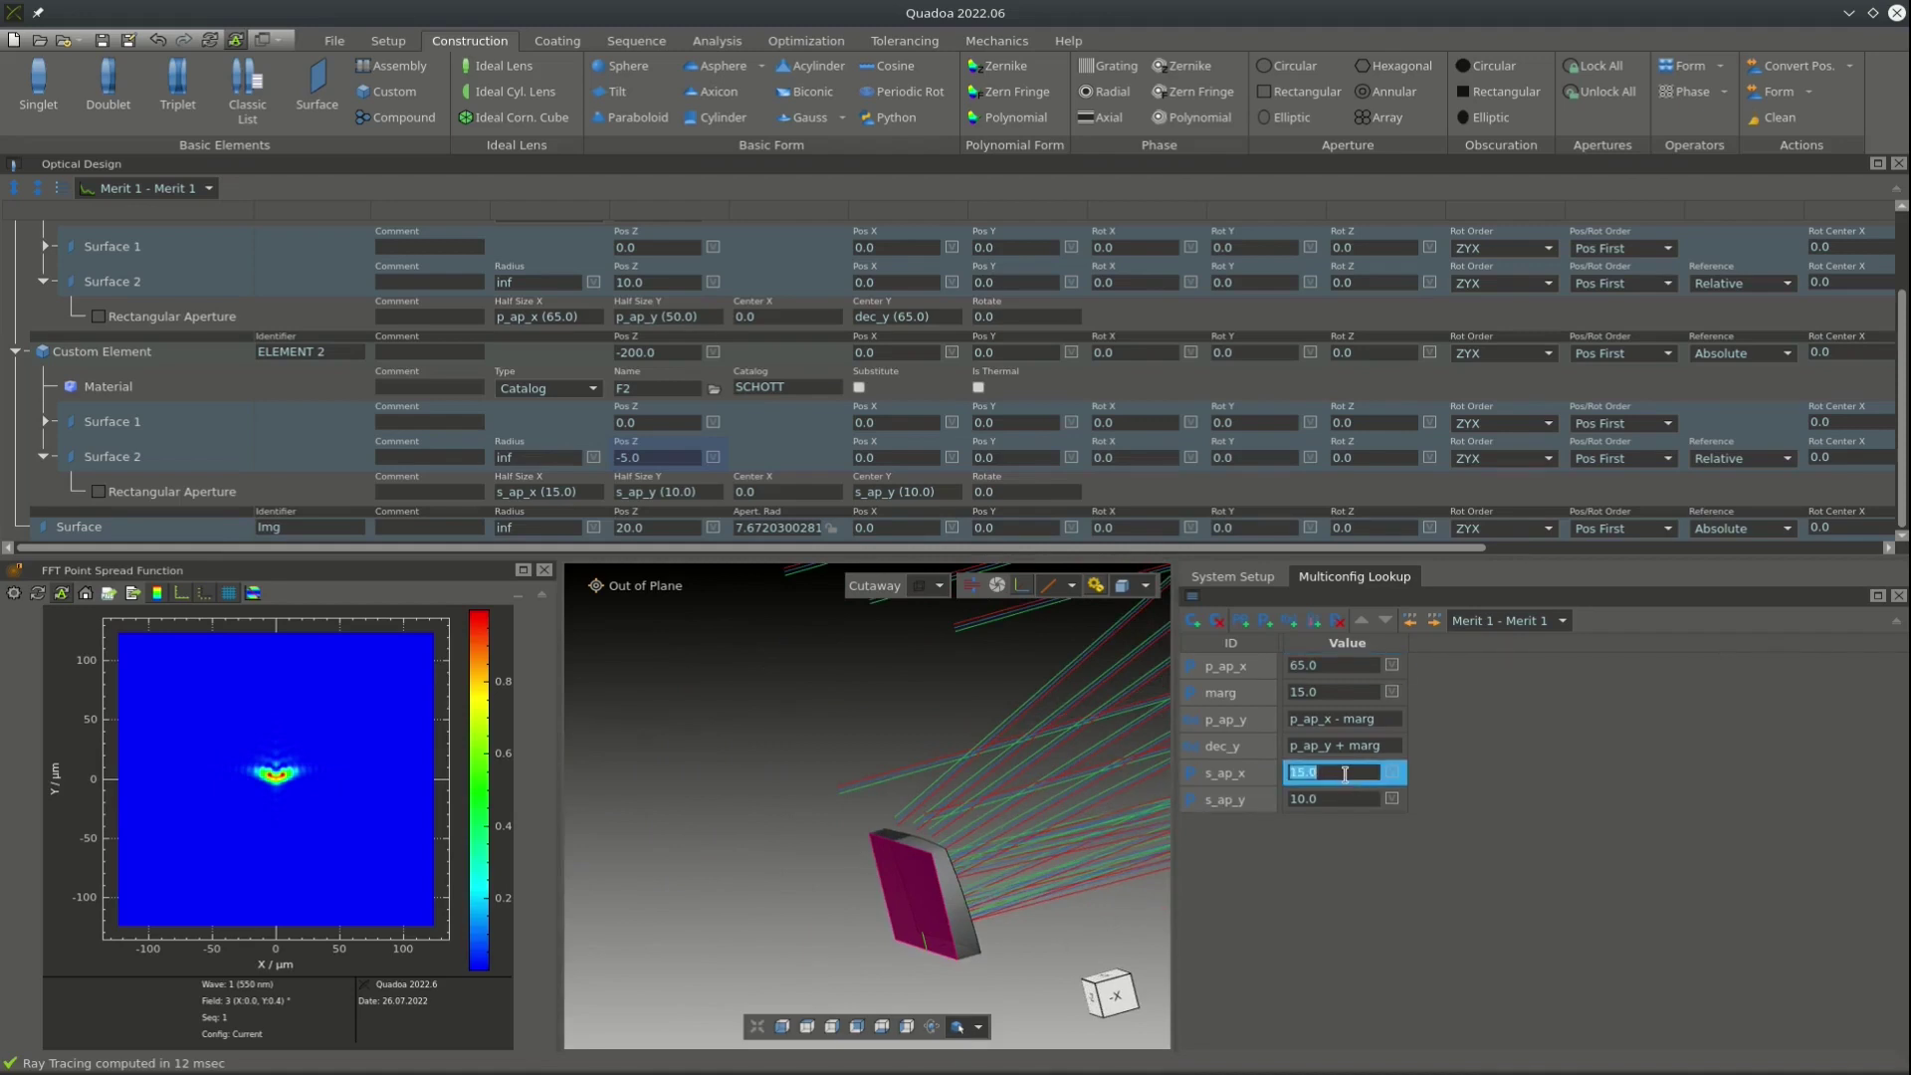
text(20)
key(Return)
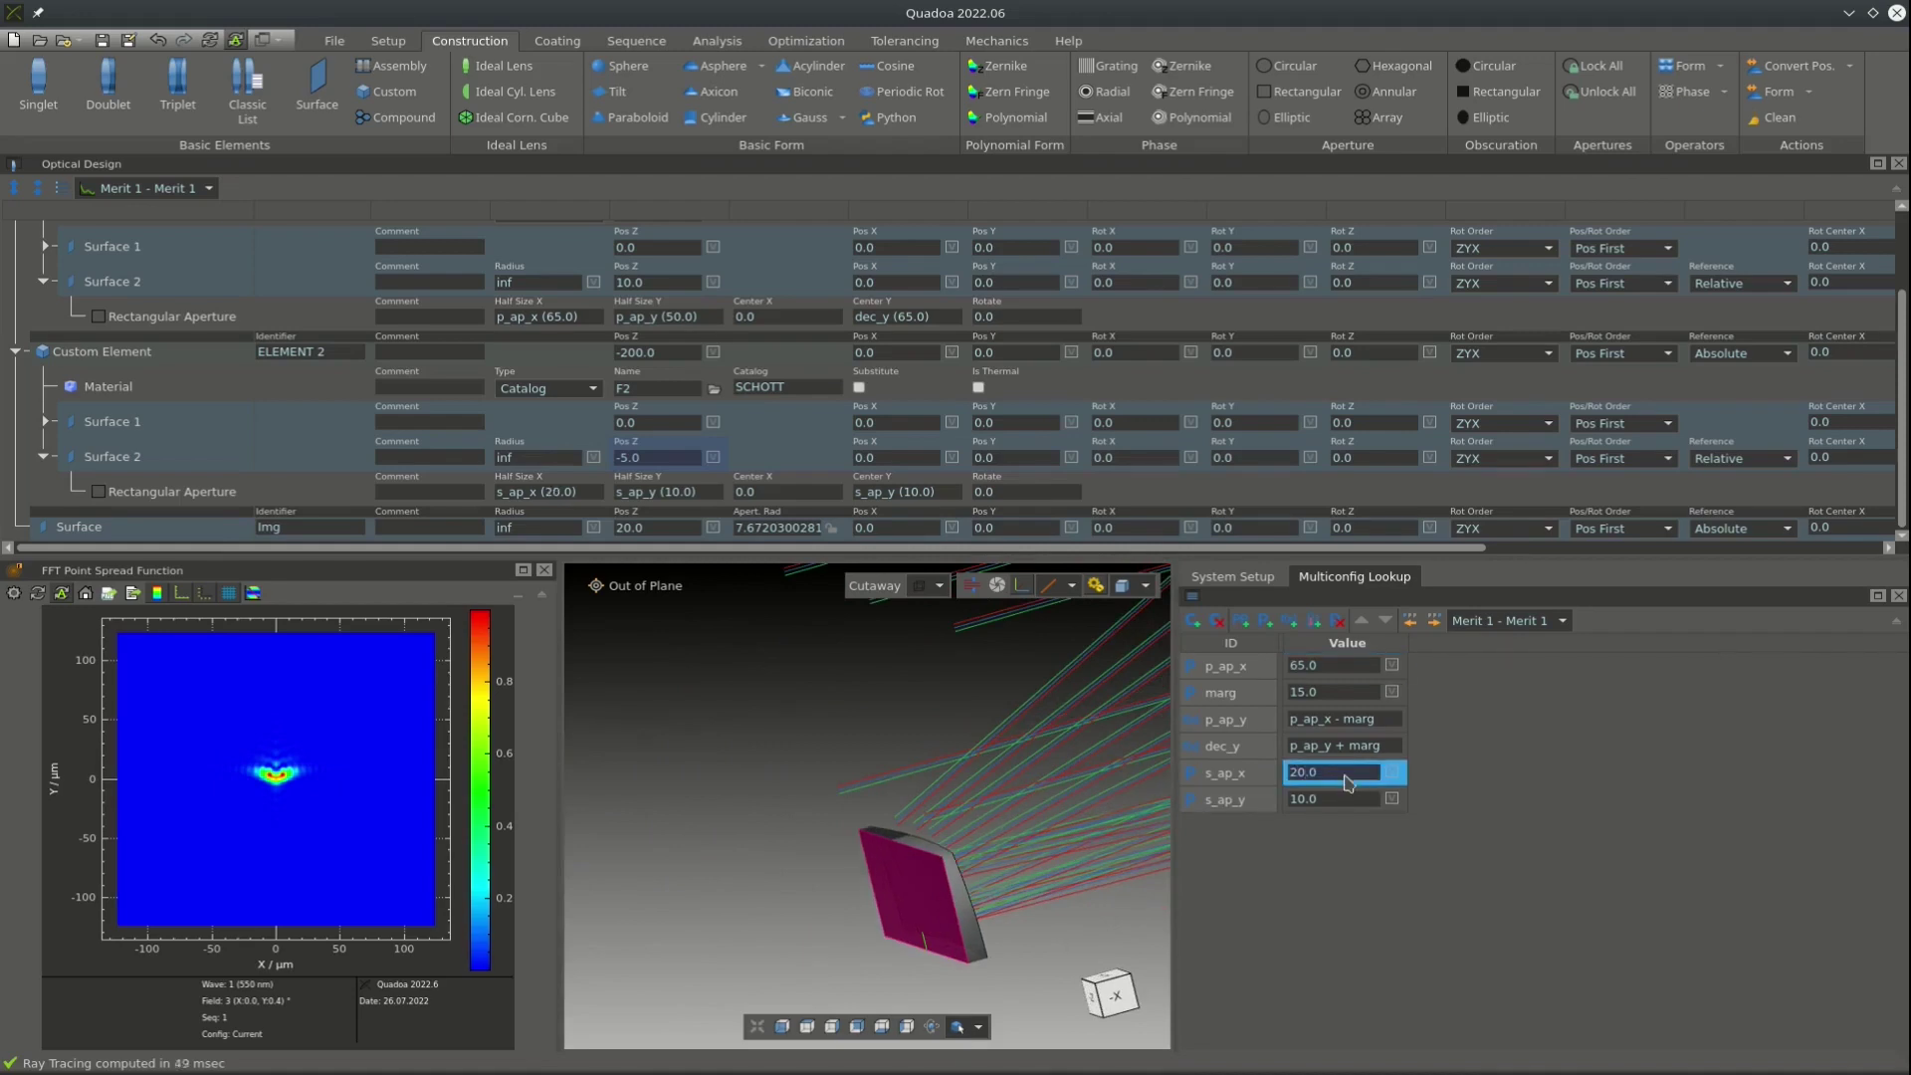
double_click(1345, 799)
text(15)
key(Return)
Move ELEMENT 2's Surface 2 to Pos Z -10.0 to thicken the secondary mirror block.
scroll(1013, 843, down, 1)
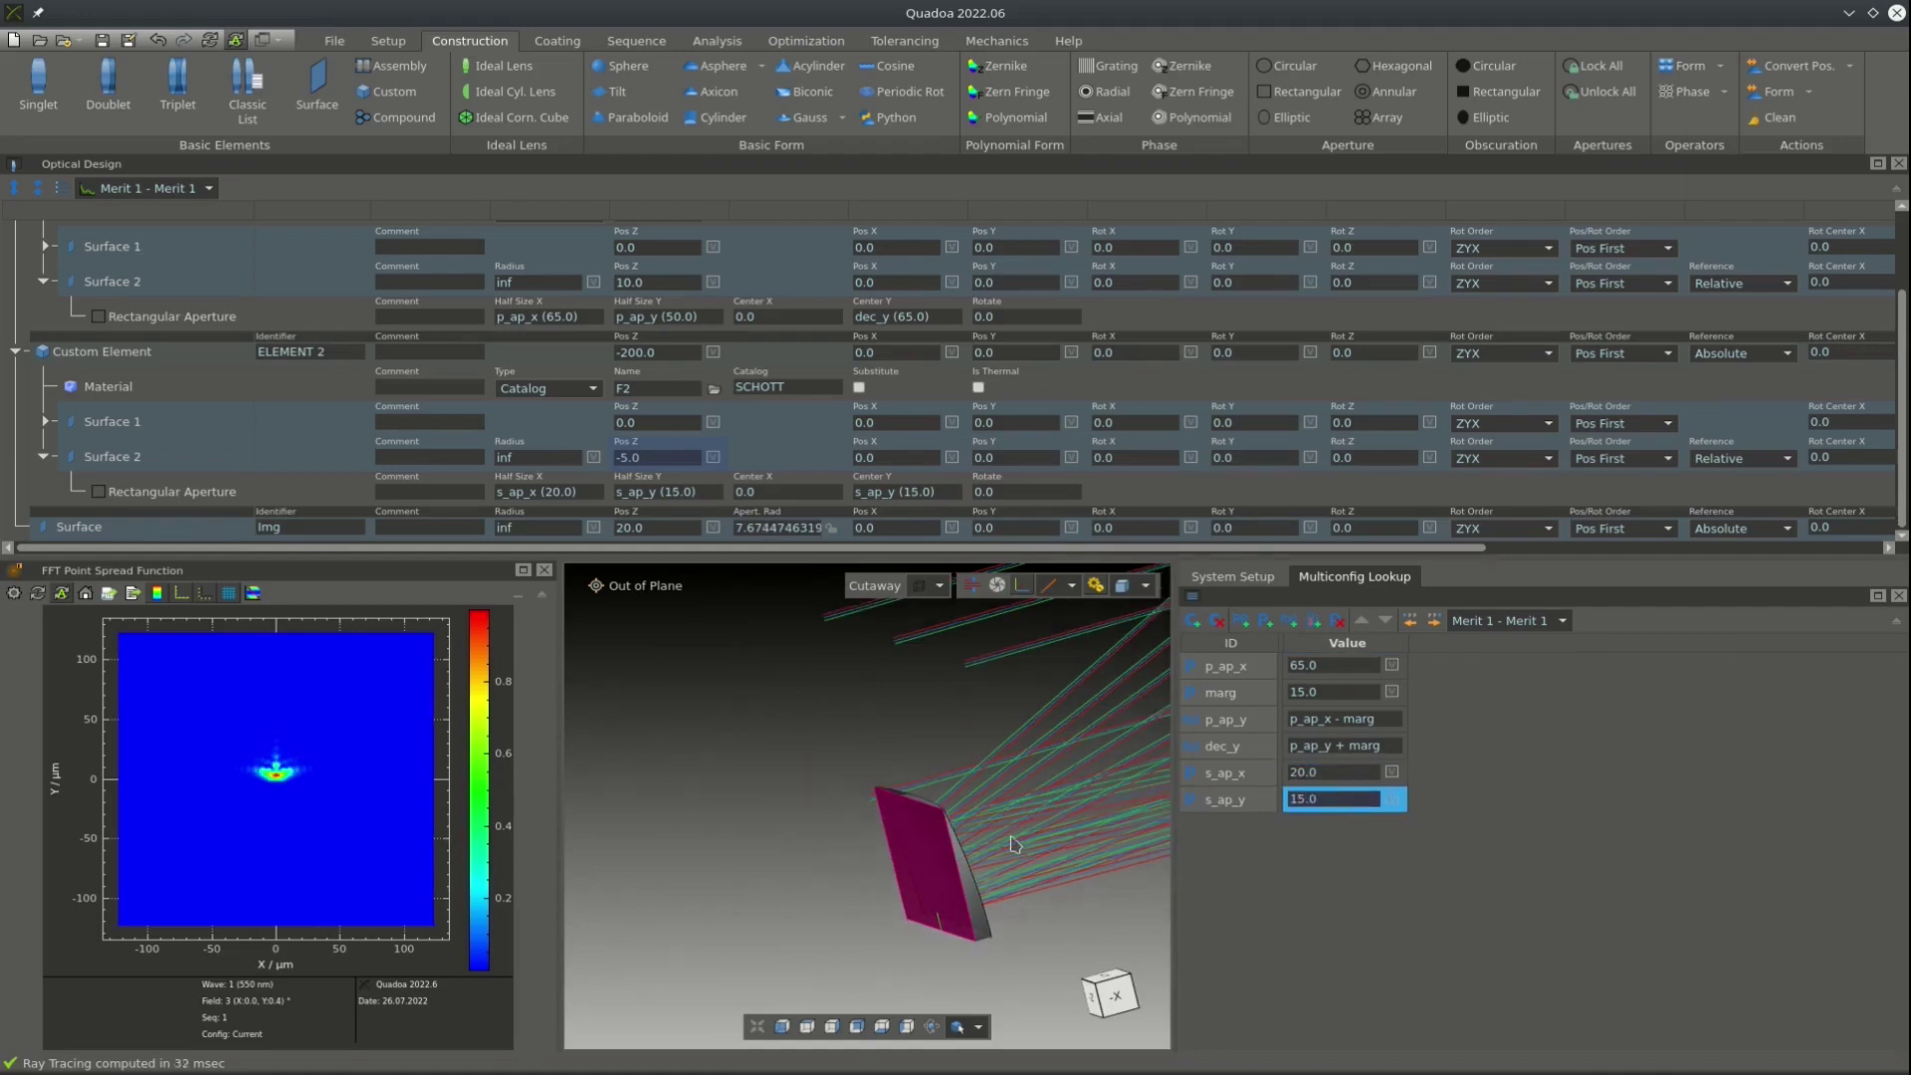
drag(1053, 848, 775, 899)
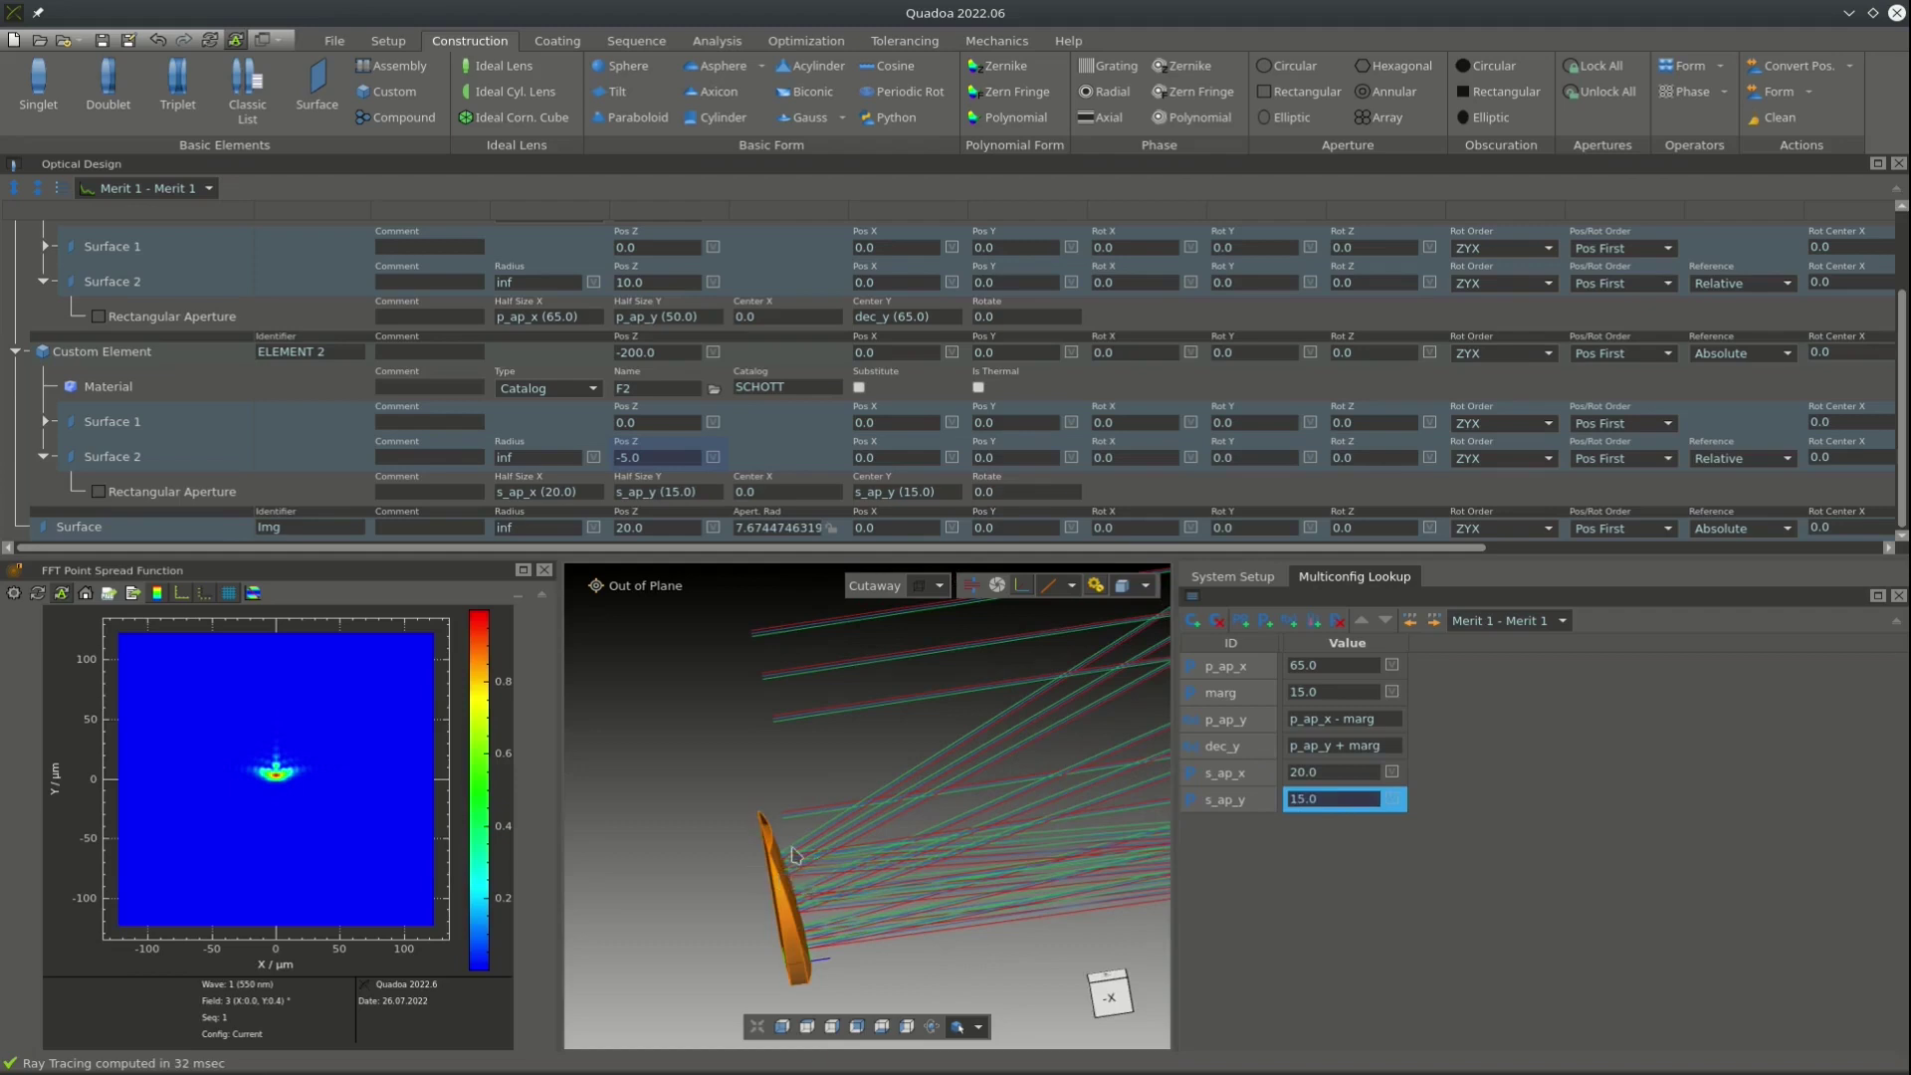
double_click(669, 454)
text(-1)
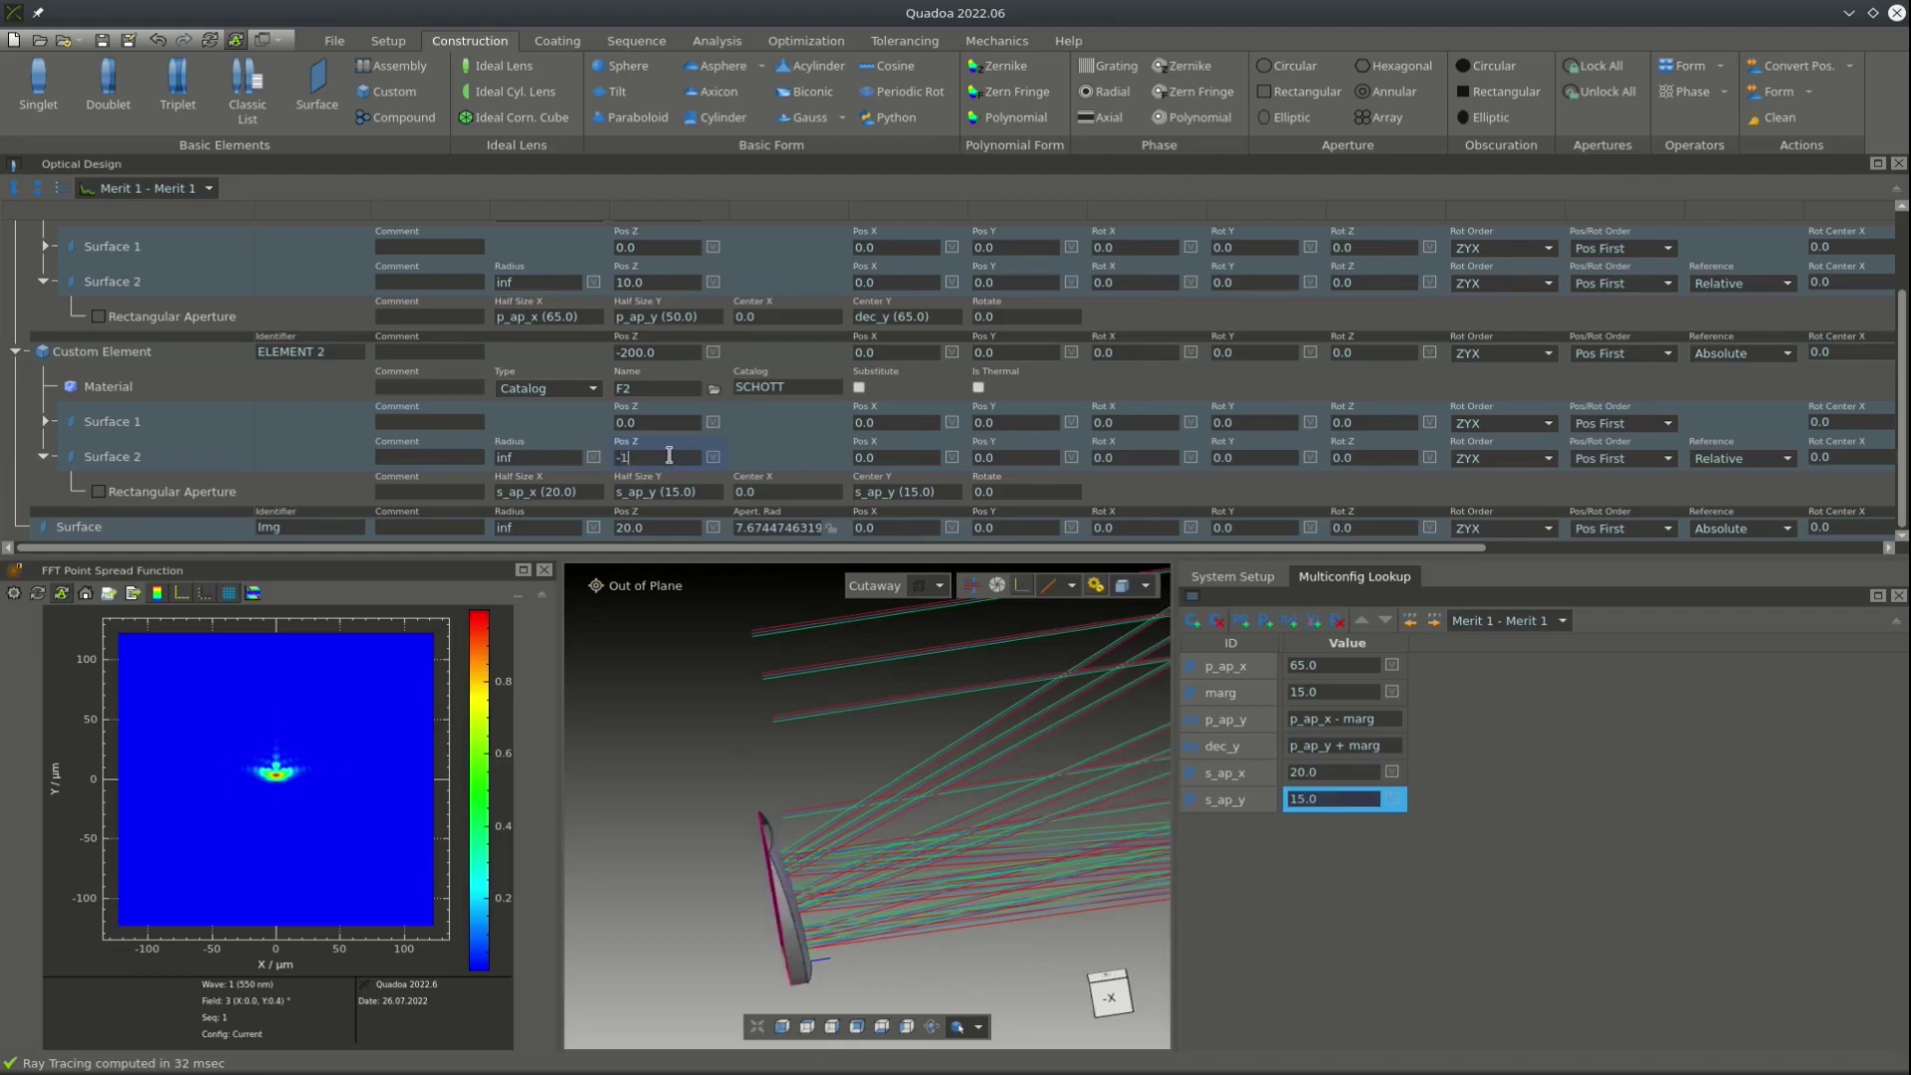
key(Return)
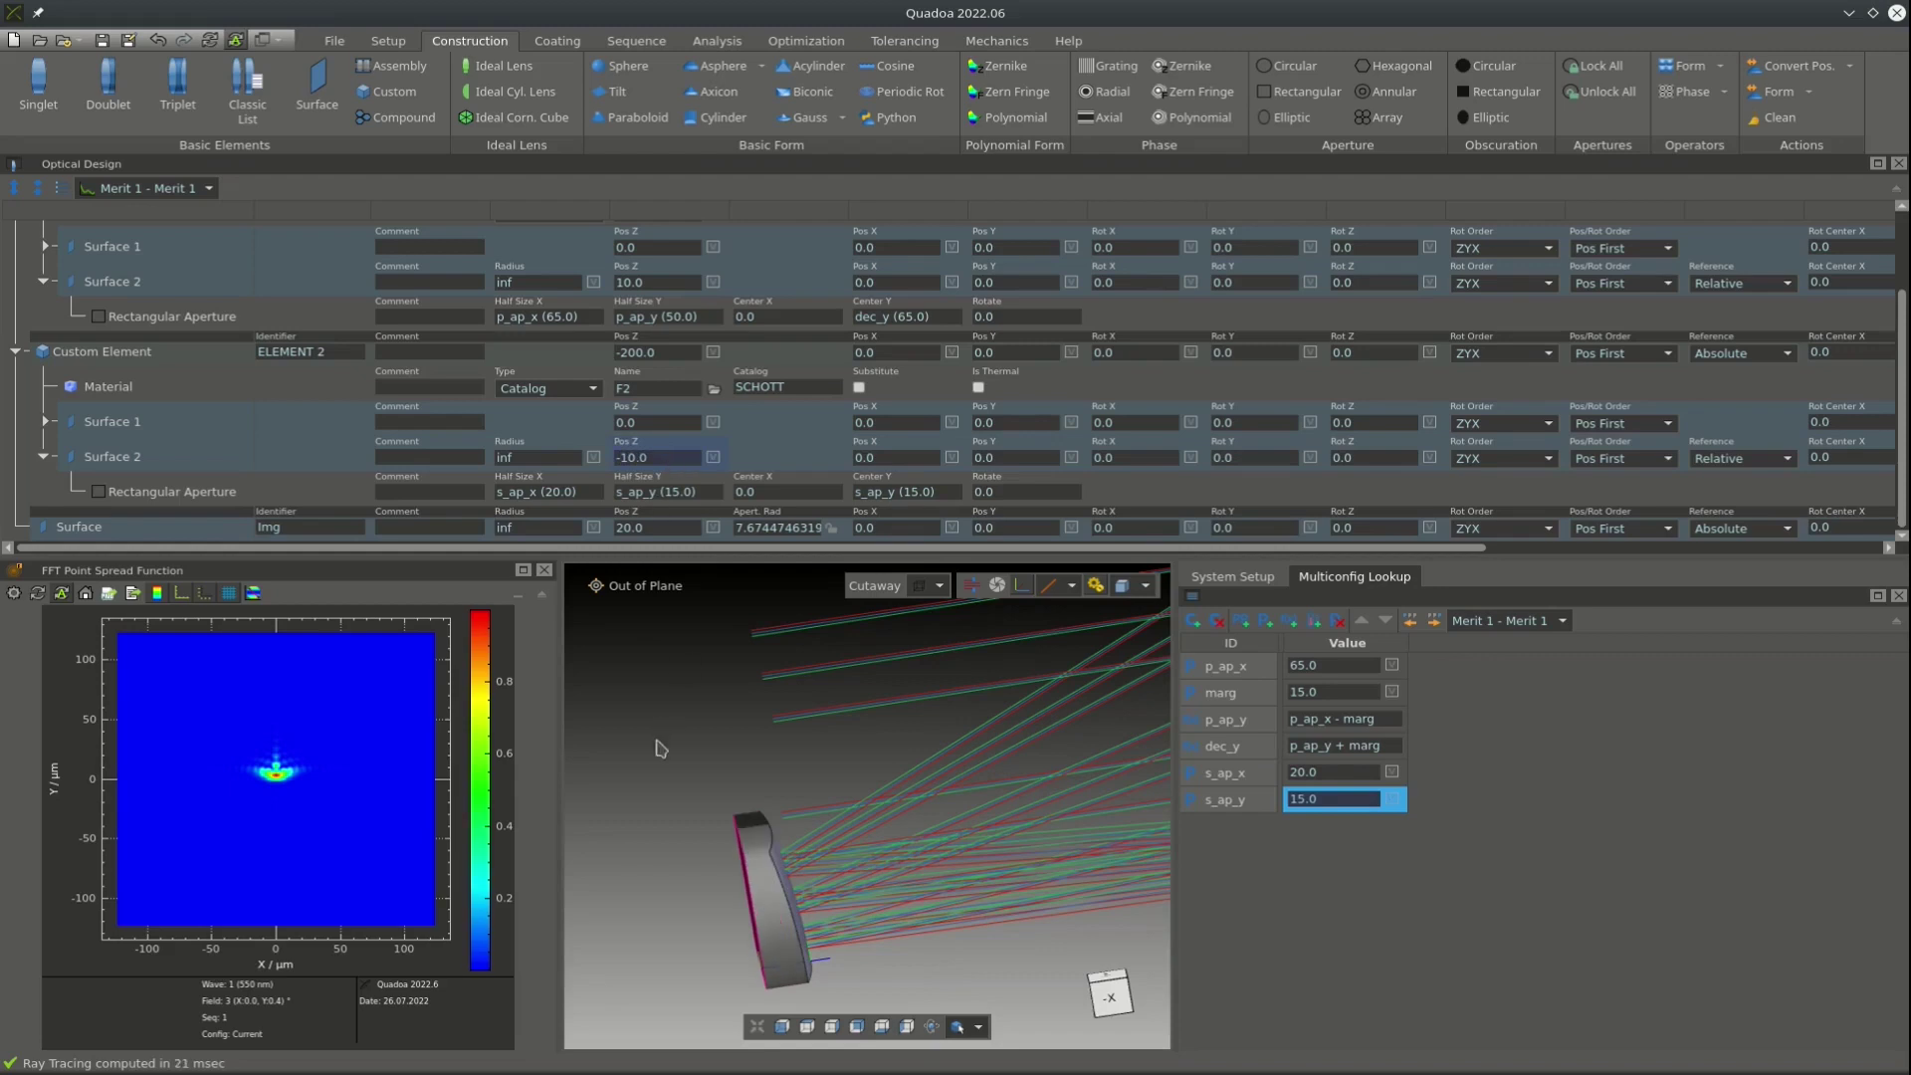
scroll(662, 747, down, 3)
drag(667, 752, 914, 821)
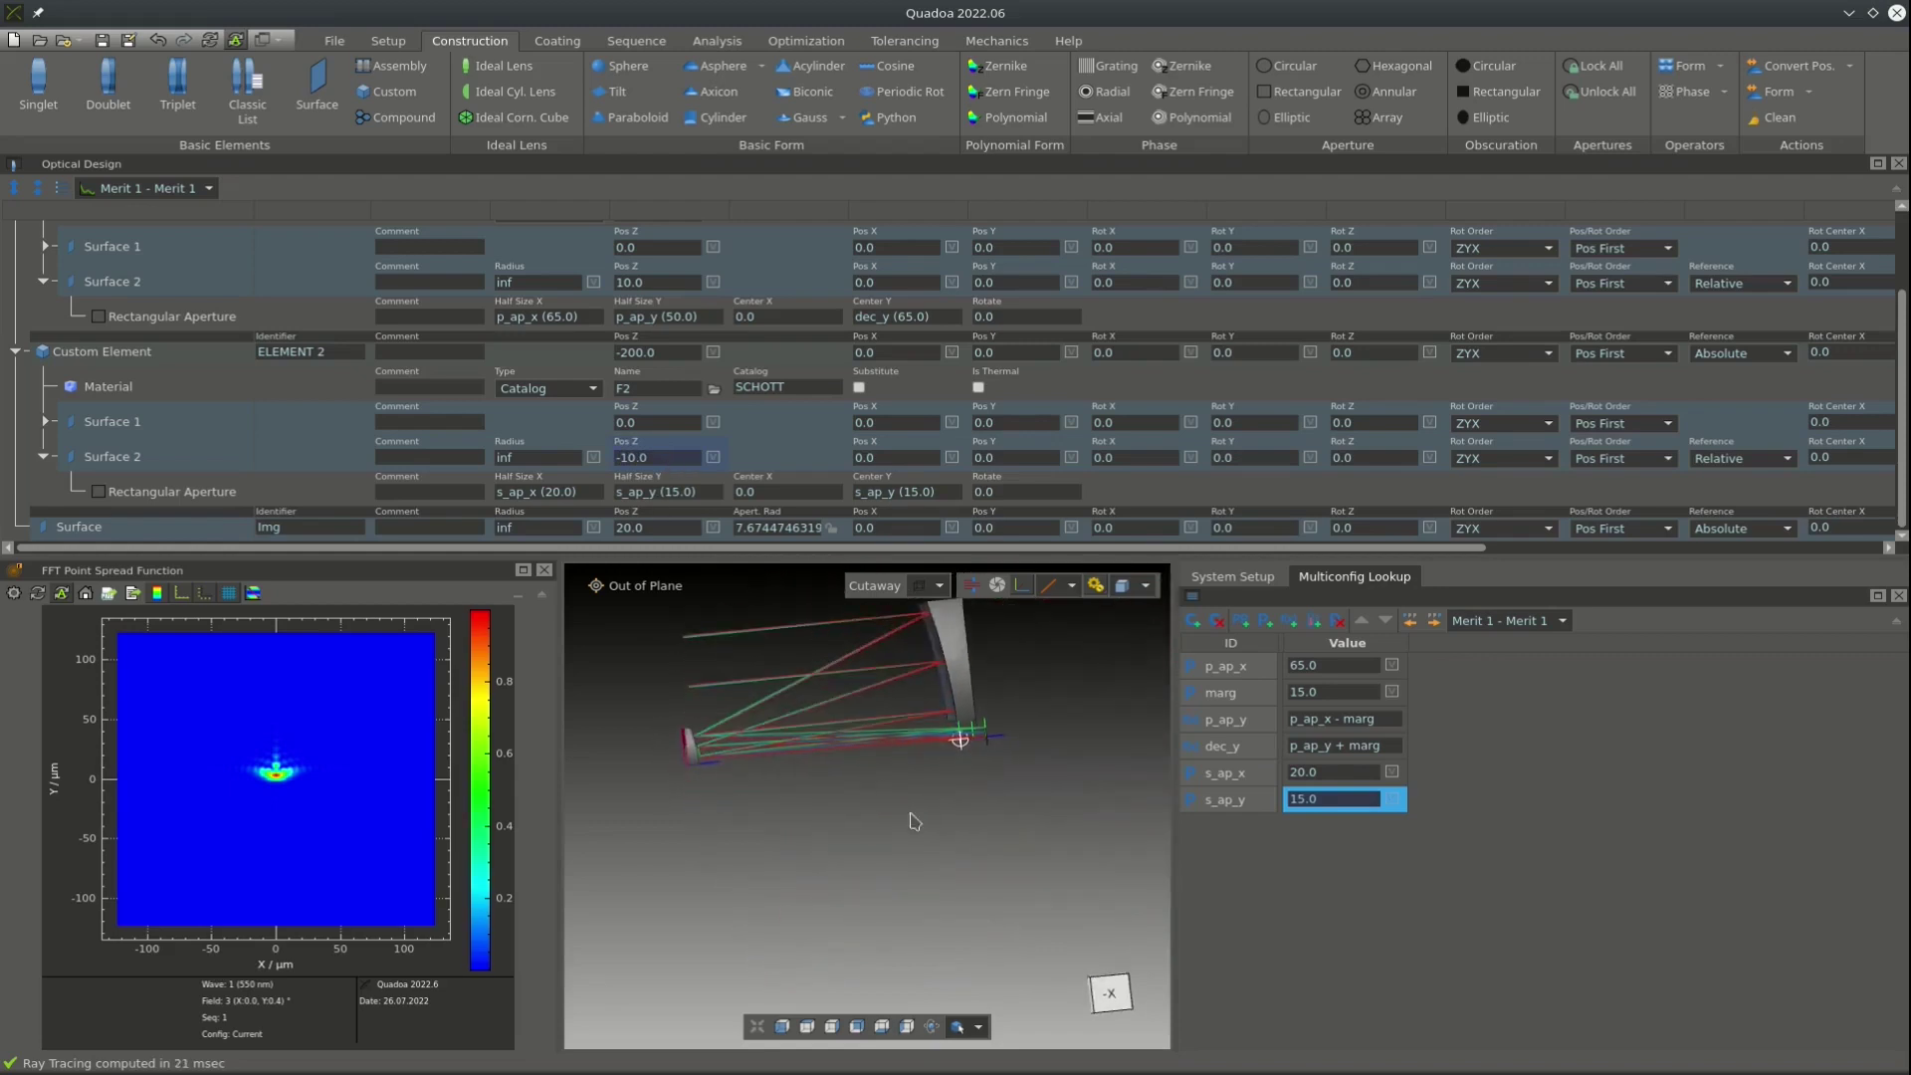